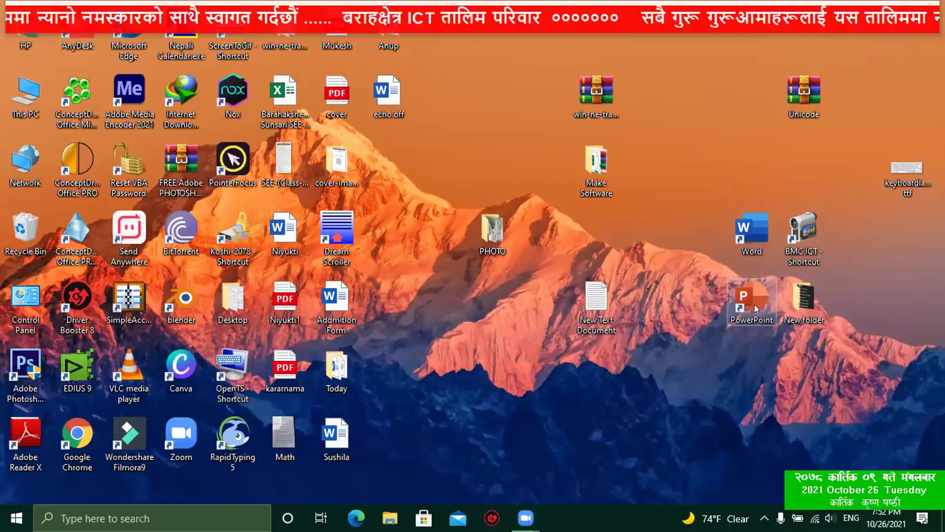
Step: Launch Microsoft PowerPoint from its desktop shortcut
double_click(752, 298)
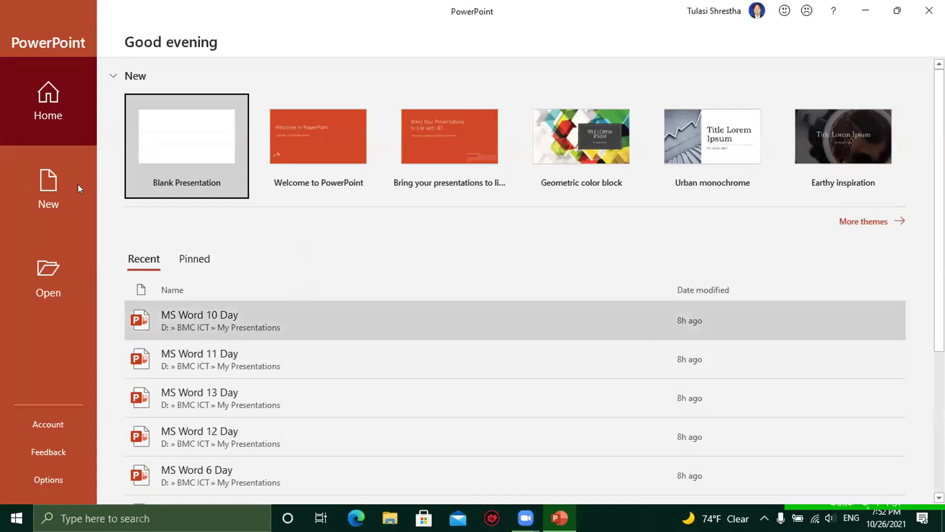
Step: Browse to BMC ICT > My Presentations and open the Homework presentation
click(23, 257)
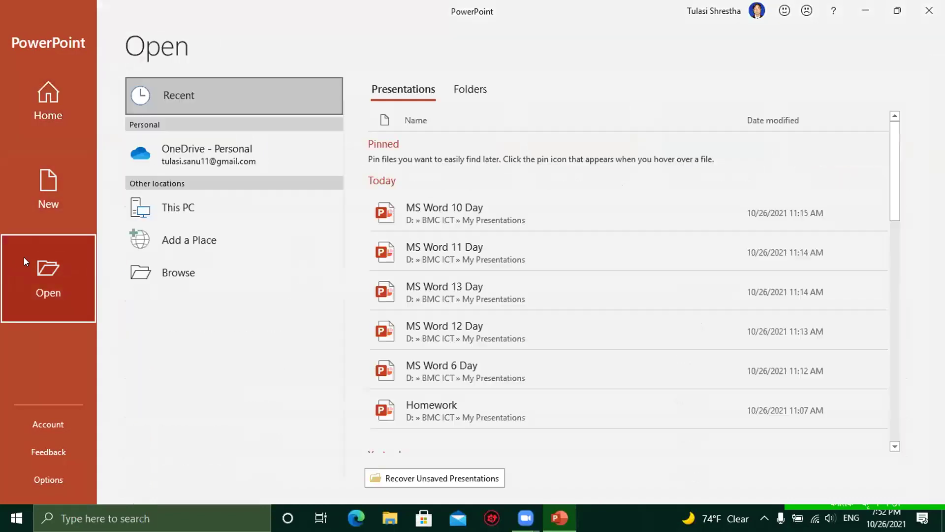
click(147, 274)
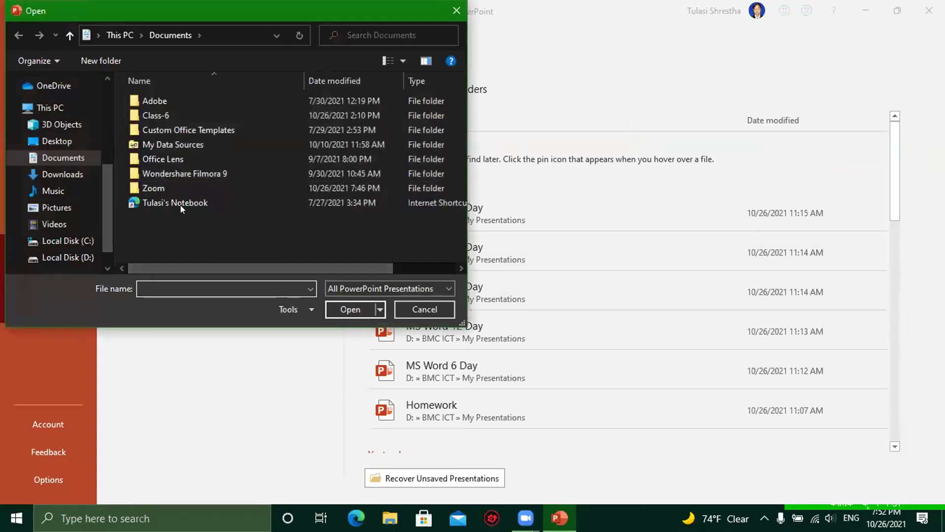
click(64, 142)
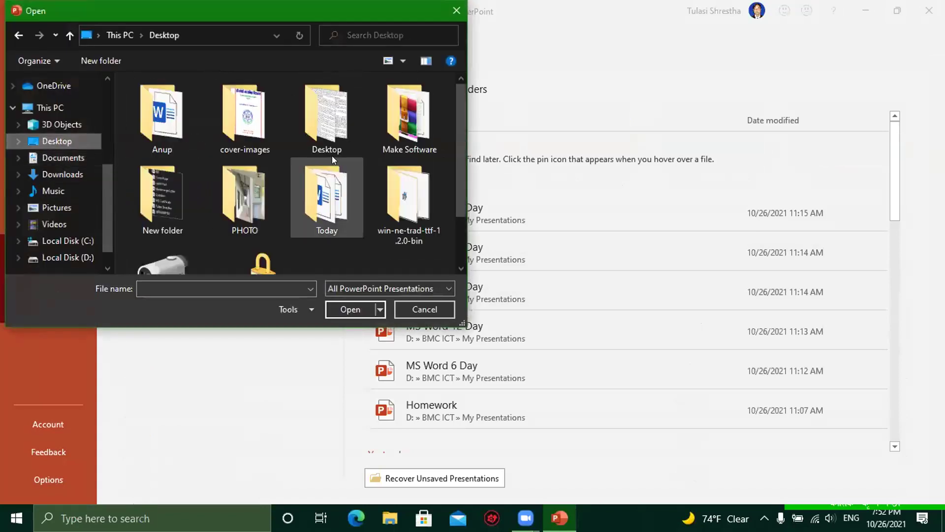
scroll(394, 172, down, 1)
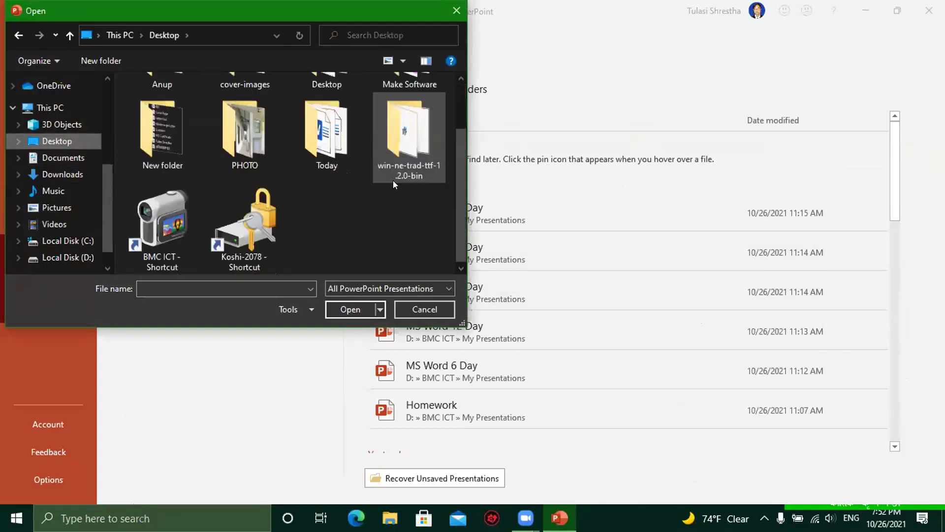
double_click(160, 222)
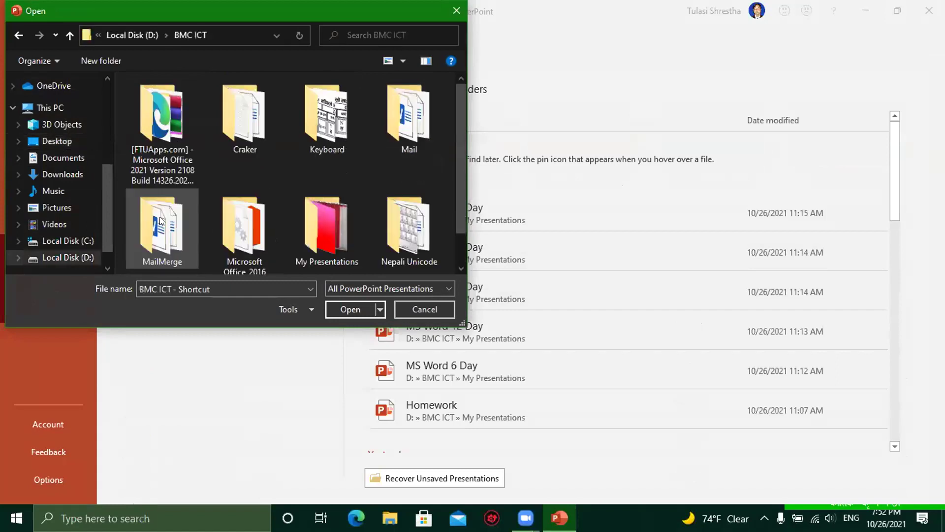
double_click(334, 213)
click(189, 104)
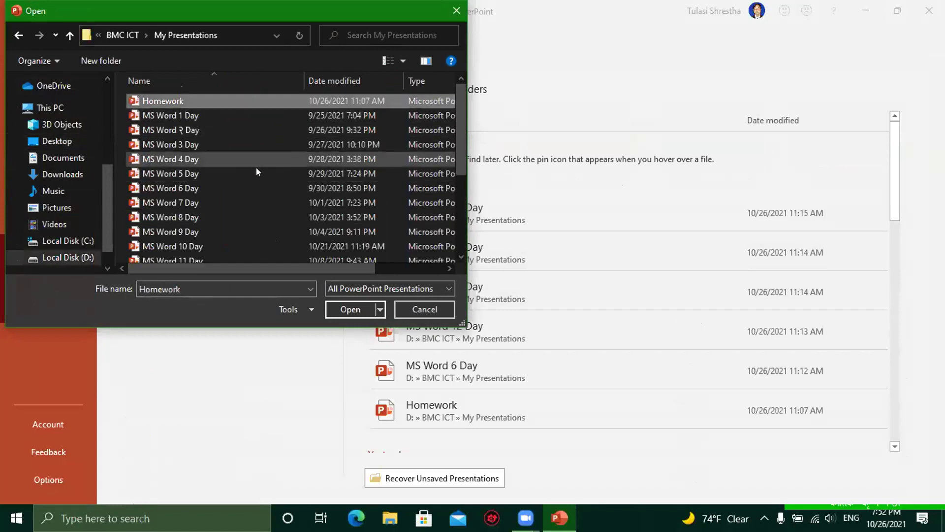
click(347, 309)
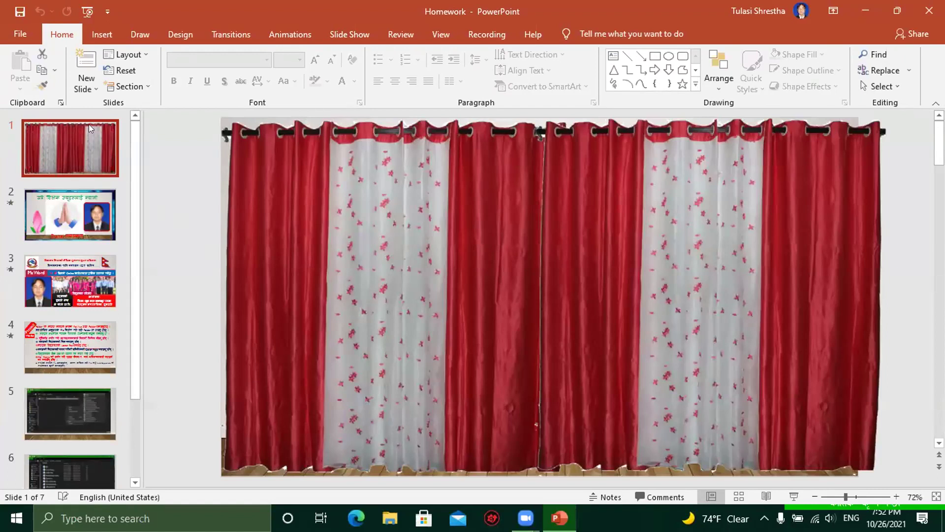
Step: Play the Homework slide show from slide 1 to the Thanks slide, then exit it
click(88, 11)
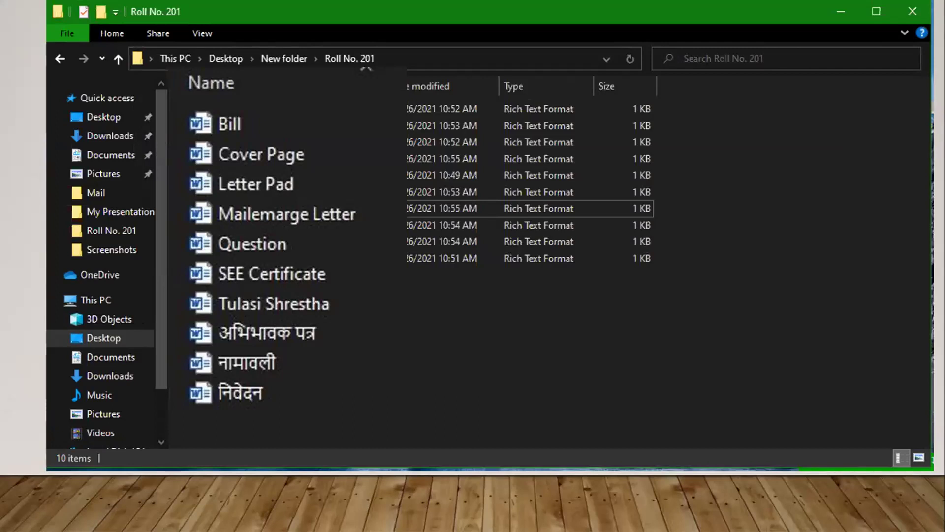
key(Escape)
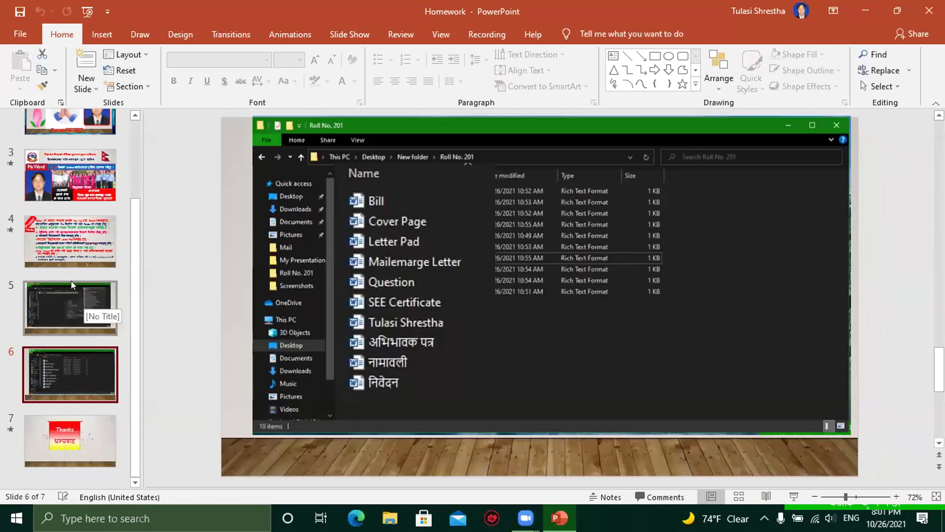
Step: Present slide 6's Roll No. 201 file list, then return to slide 4, Project Works
click(72, 249)
click(76, 298)
click(69, 358)
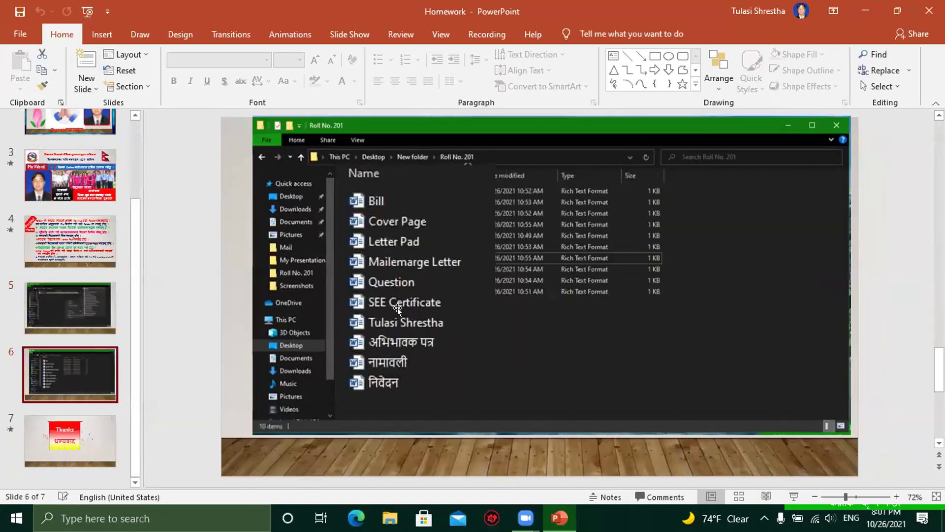
click(398, 309)
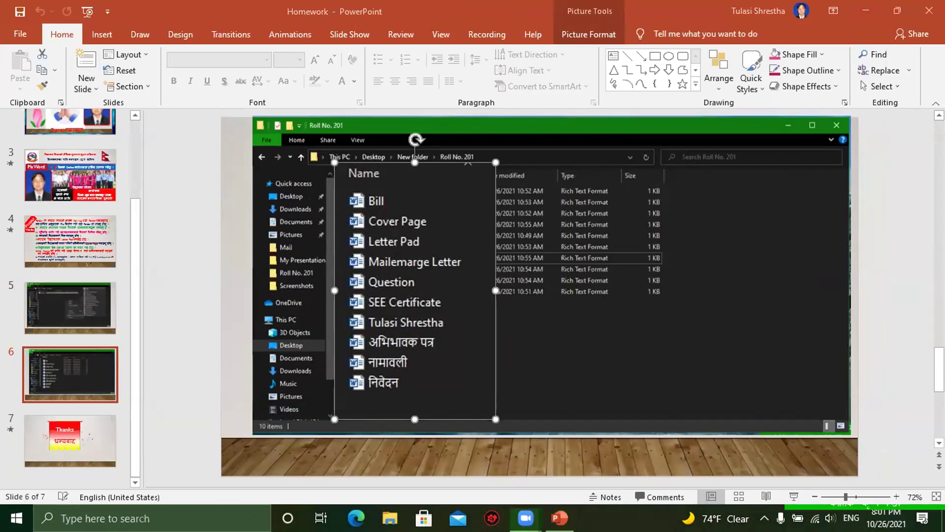
click(794, 498)
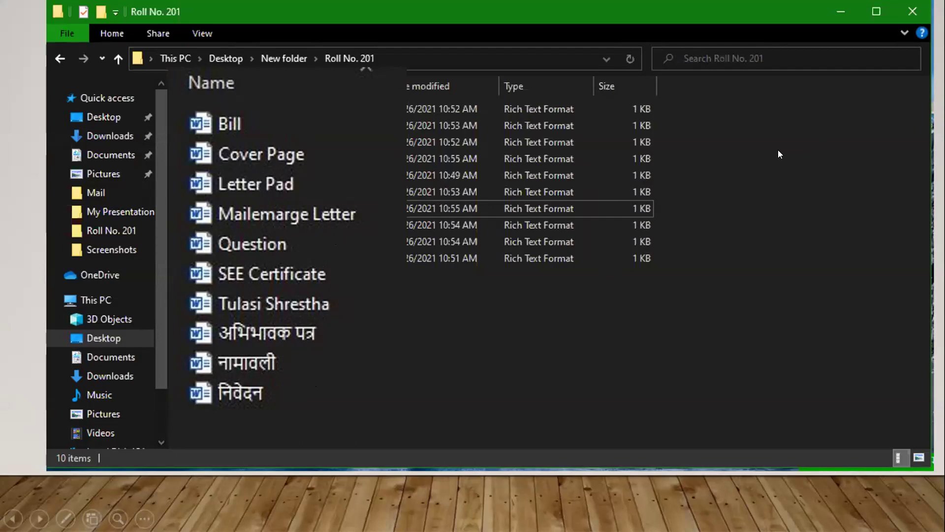
key(Escape)
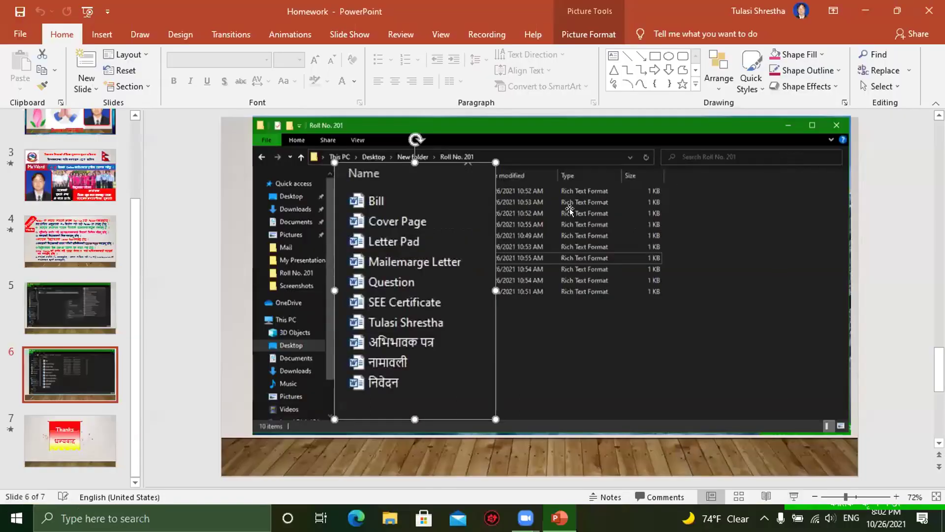
click(61, 244)
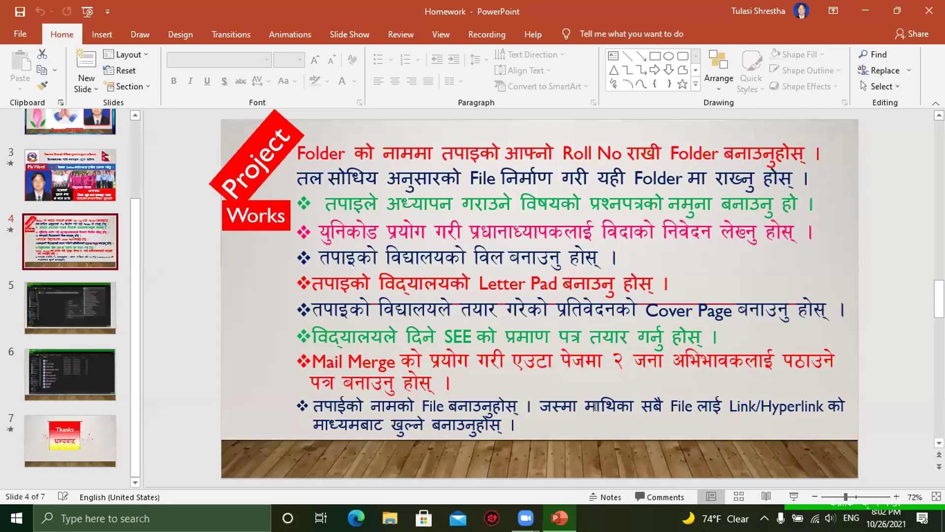
Step: Minimize PowerPoint and open Question from New folder > Roll No. 201
click(866, 8)
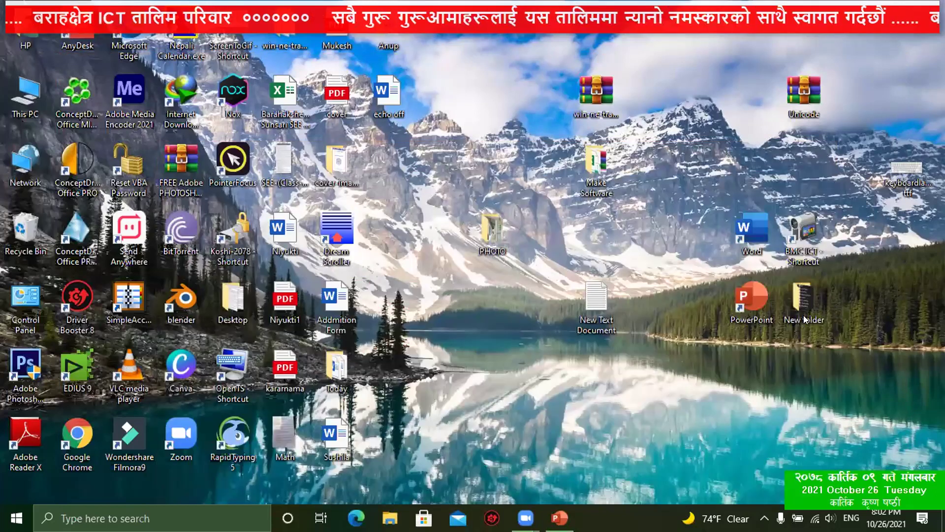
double_click(802, 304)
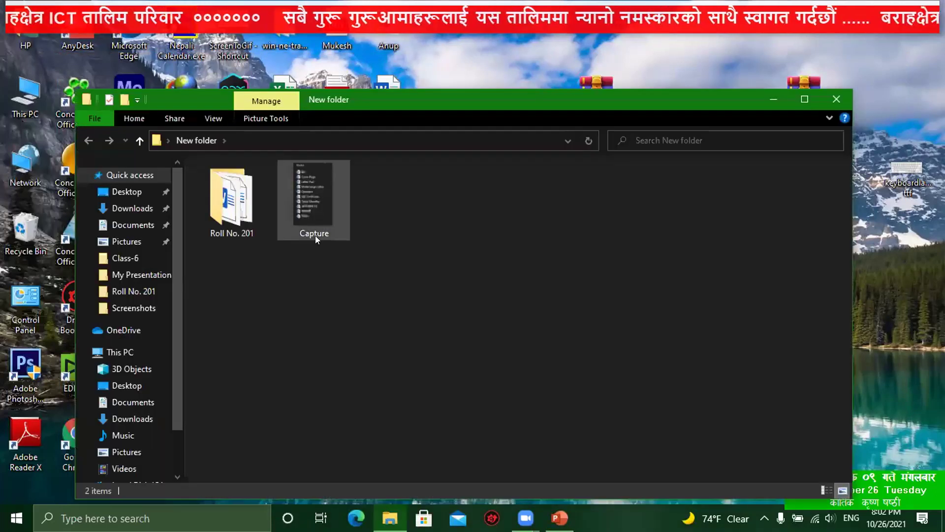
double_click(214, 201)
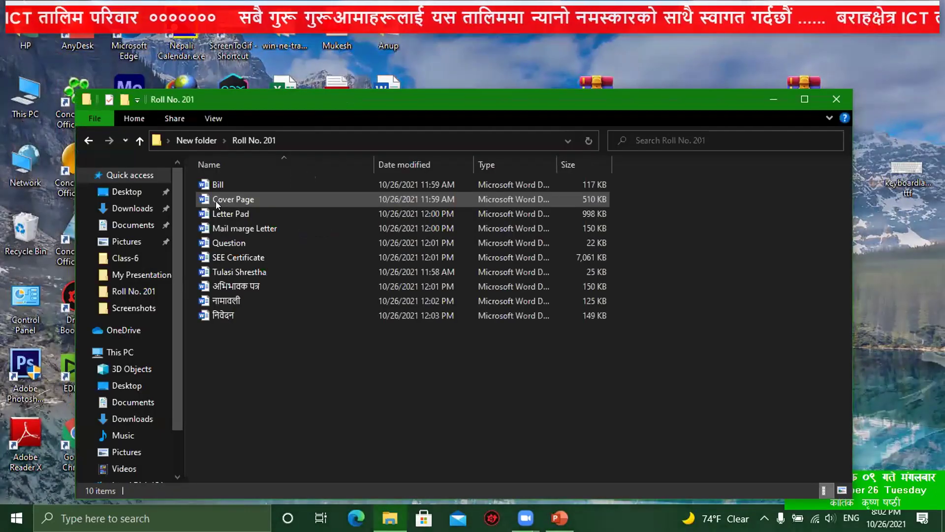
double_click(257, 241)
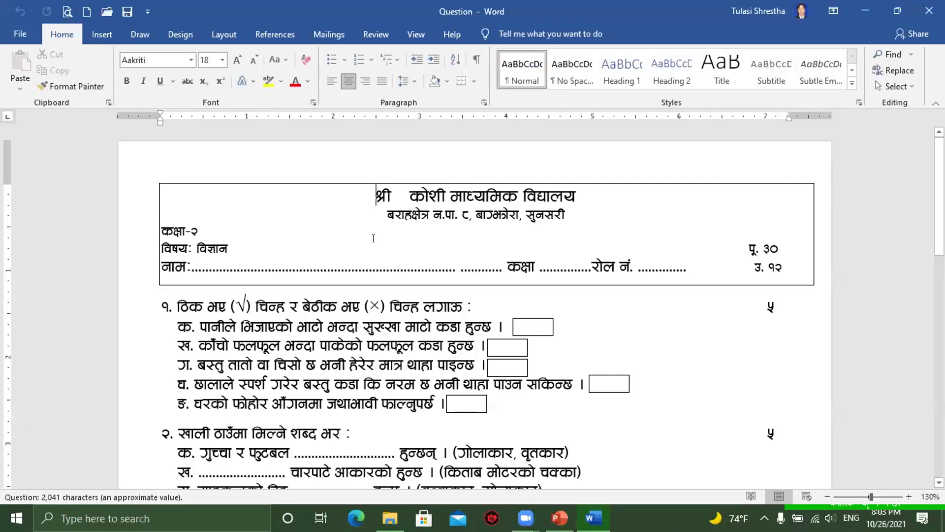
Step: Scroll through the Question science paper and back up, then minimize Word
scroll(730, 329, down, 15)
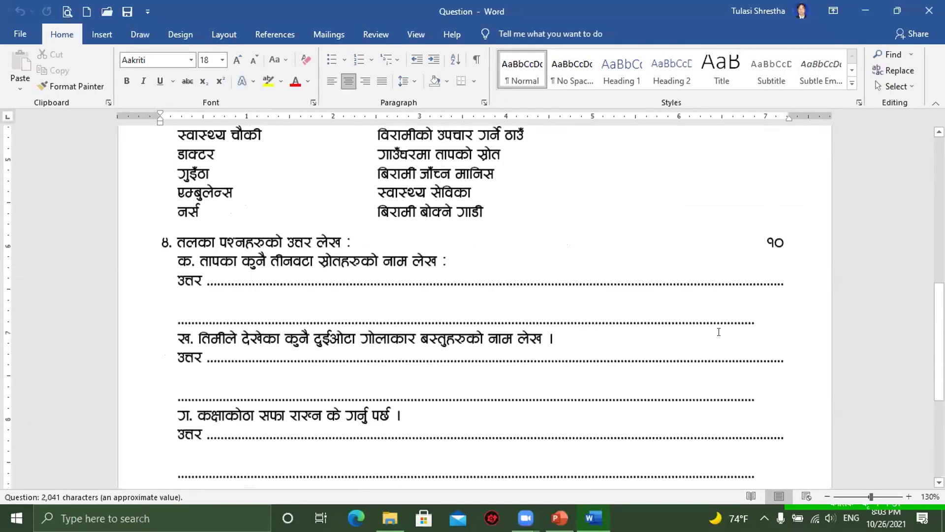
scroll(721, 328, up, 10)
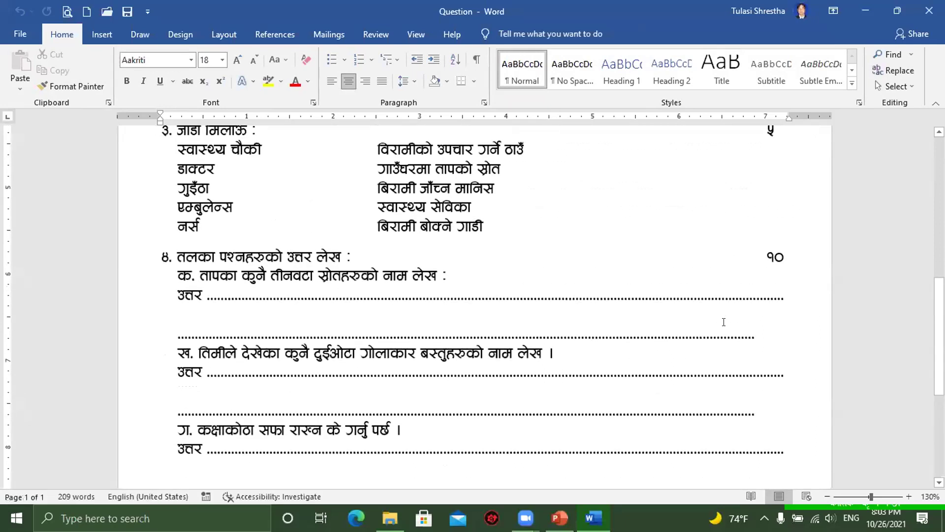
scroll(723, 322, up, 4)
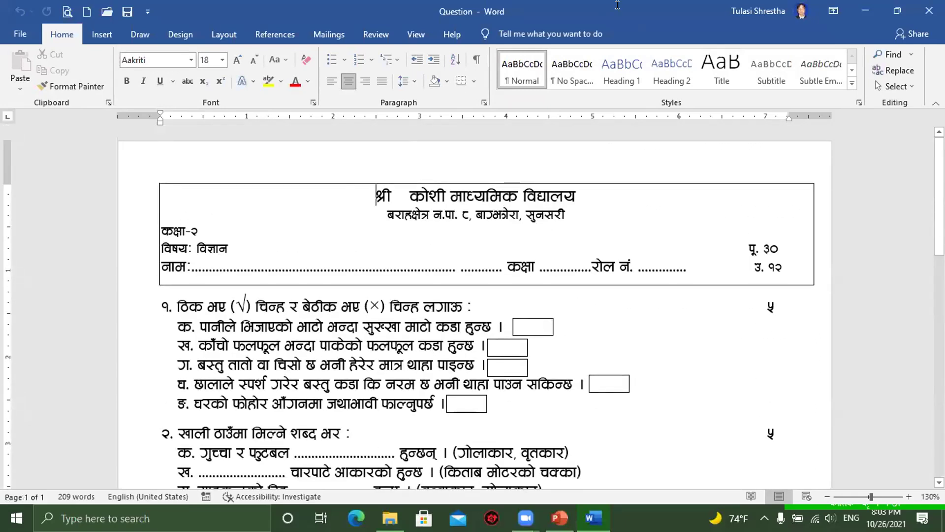
key(super+Down)
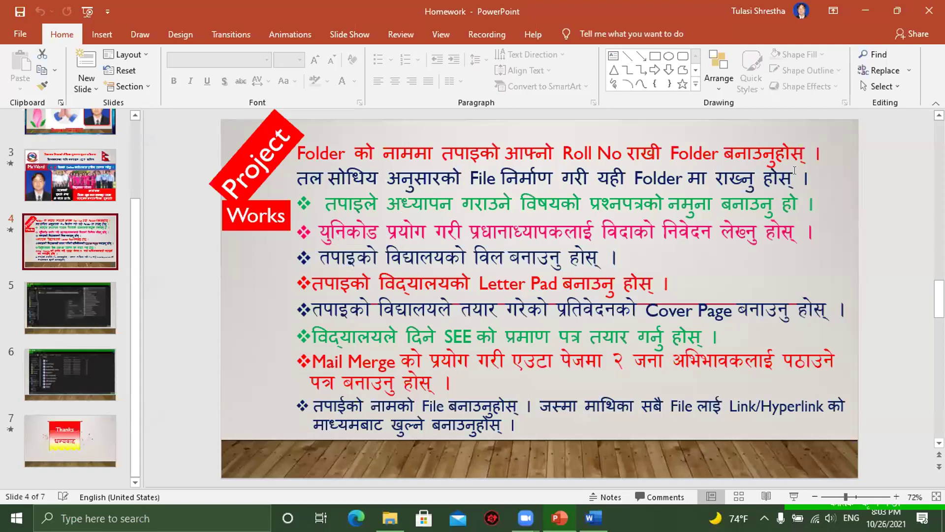
Step: Minimize PowerPoint and select निवेदन in the Roll No. 201 folder
click(868, 11)
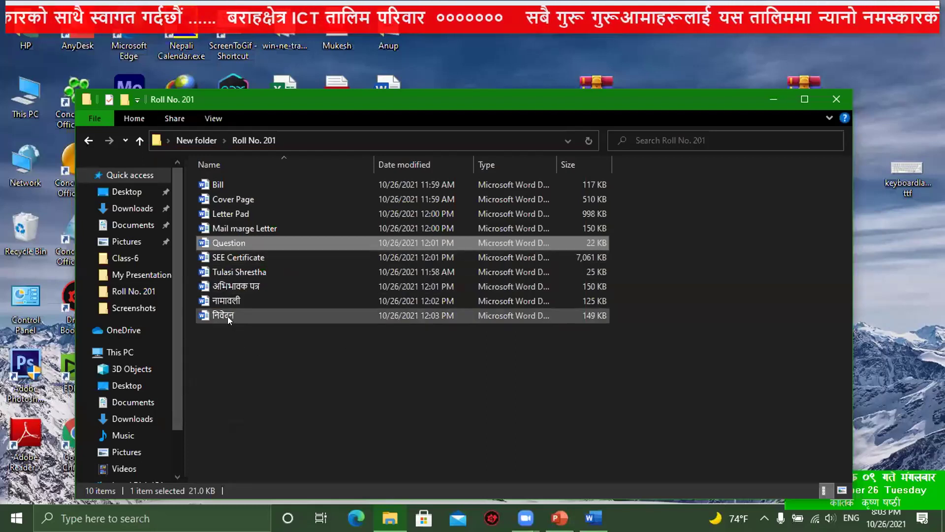
click(248, 315)
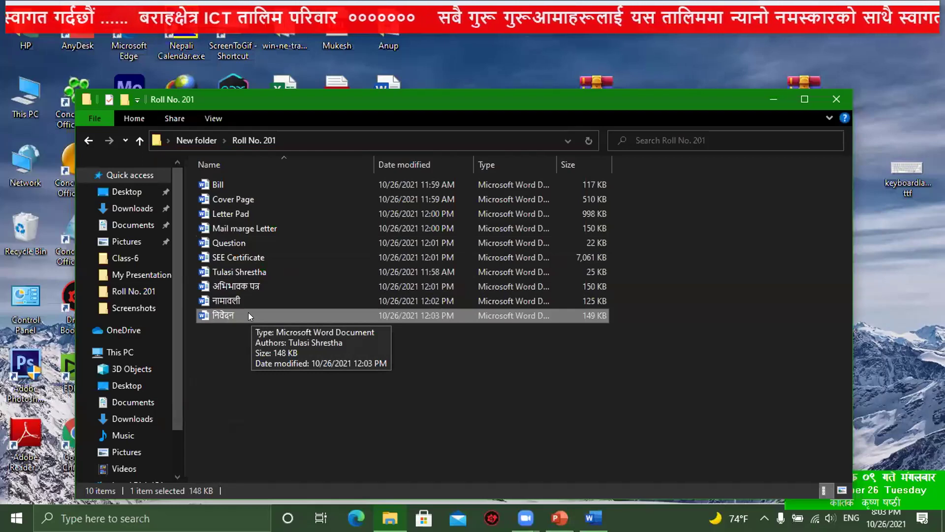
Step: Open and read the निवेदन letter, minimize it, and close the Question document
double_click(248, 313)
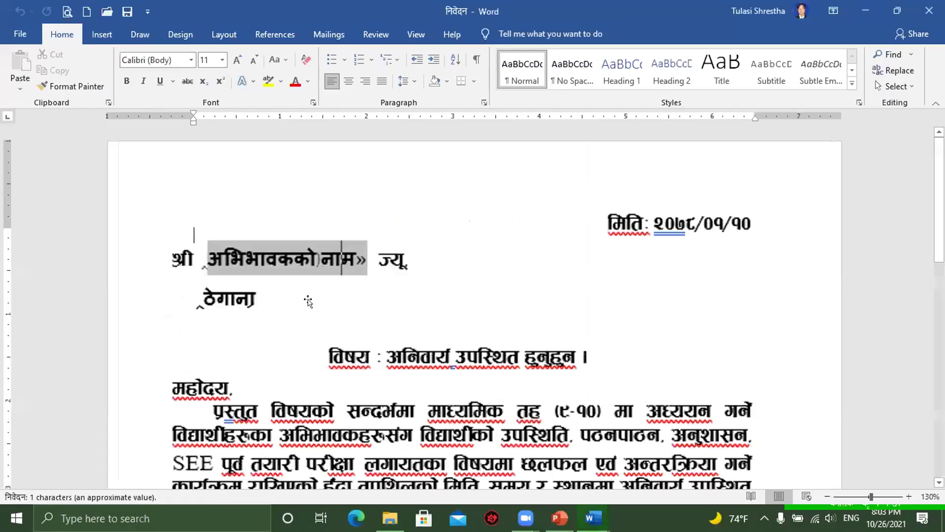
scroll(527, 281, down, 3)
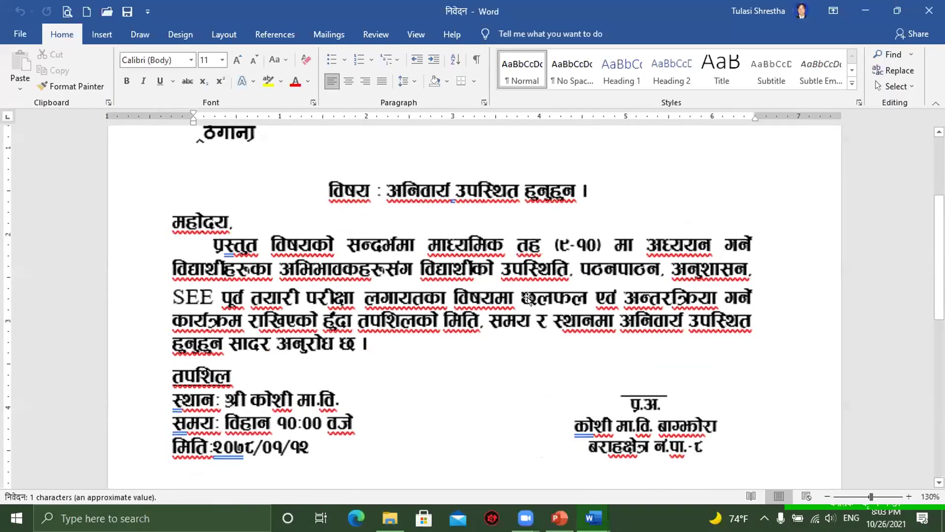
scroll(527, 299, down, 5)
scroll(527, 299, down, 6)
scroll(527, 299, up, 11)
scroll(528, 308, up, 5)
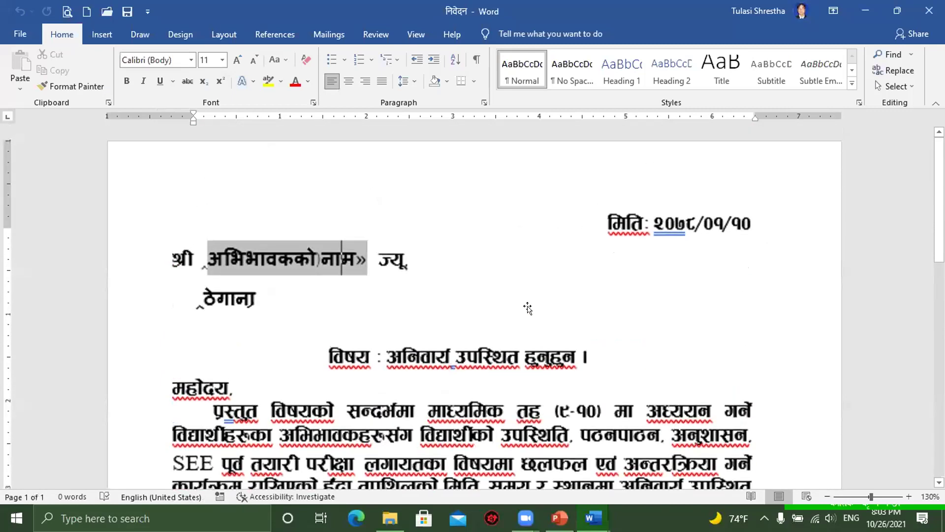
click(859, 9)
click(925, 15)
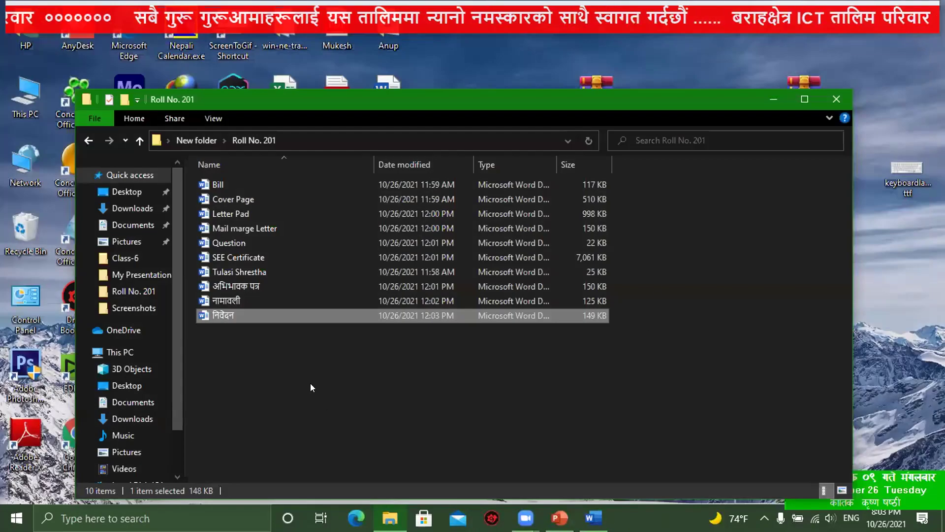
key(alt+Tab)
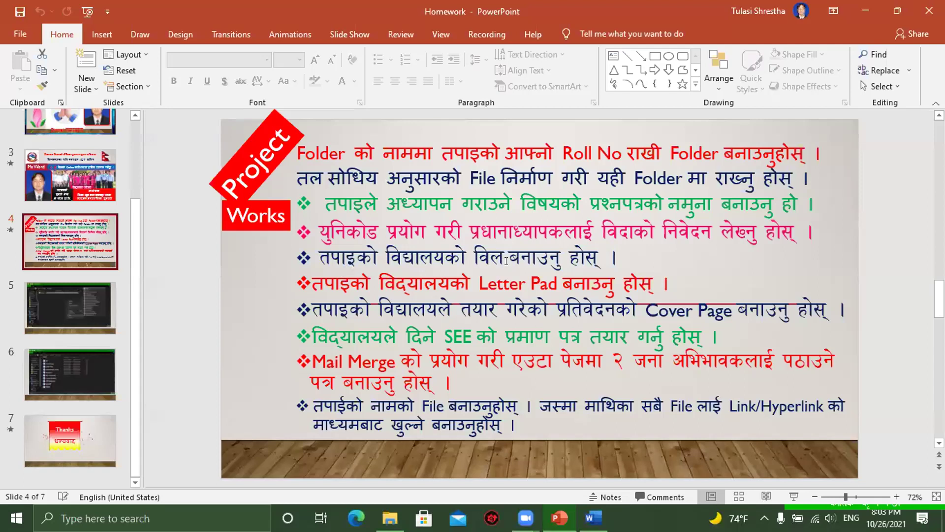
click(864, 3)
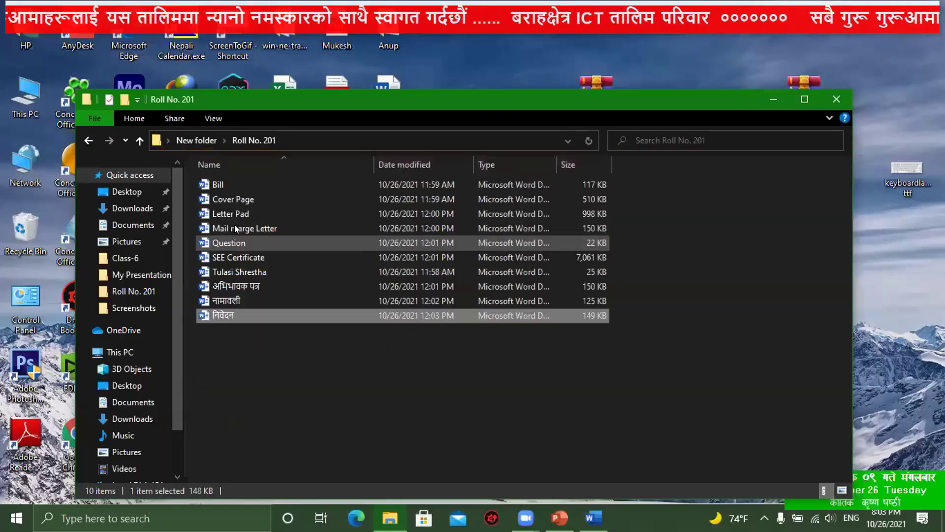
click(233, 183)
Step: Open Bill, scroll over its table, then minimize the Bill and निवेदन windows
double_click(232, 183)
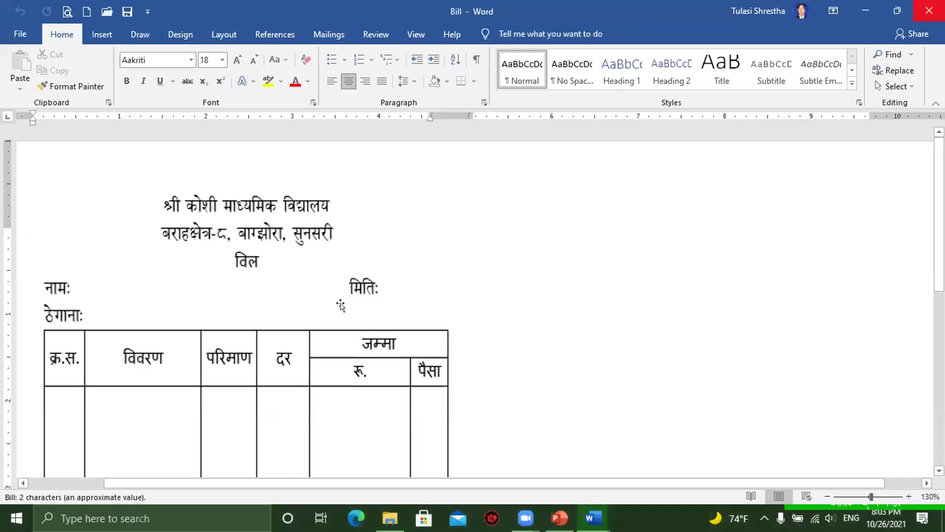
scroll(341, 307, down, 5)
scroll(343, 309, up, 5)
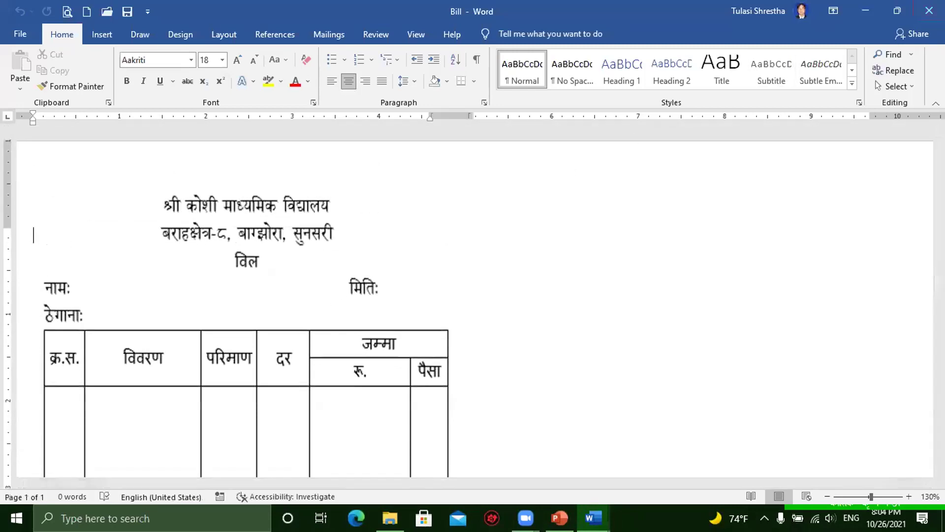
click(849, 12)
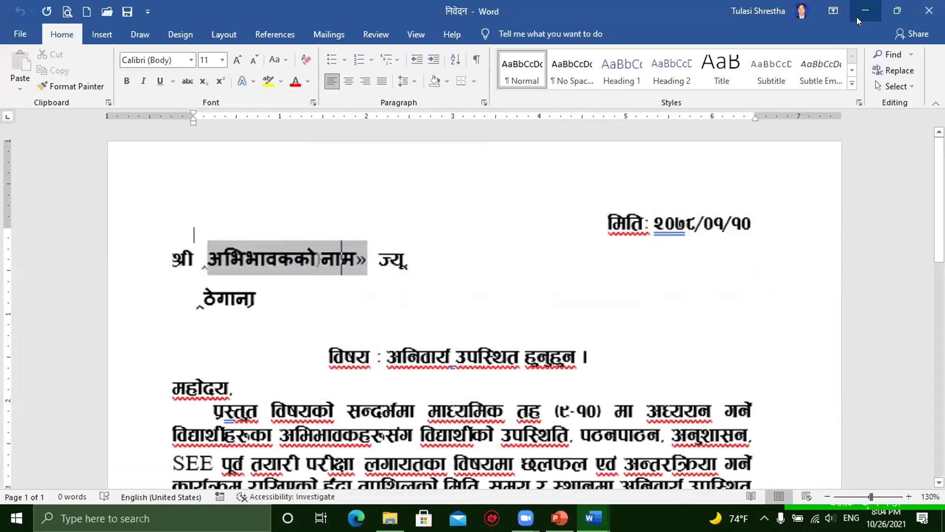
click(858, 19)
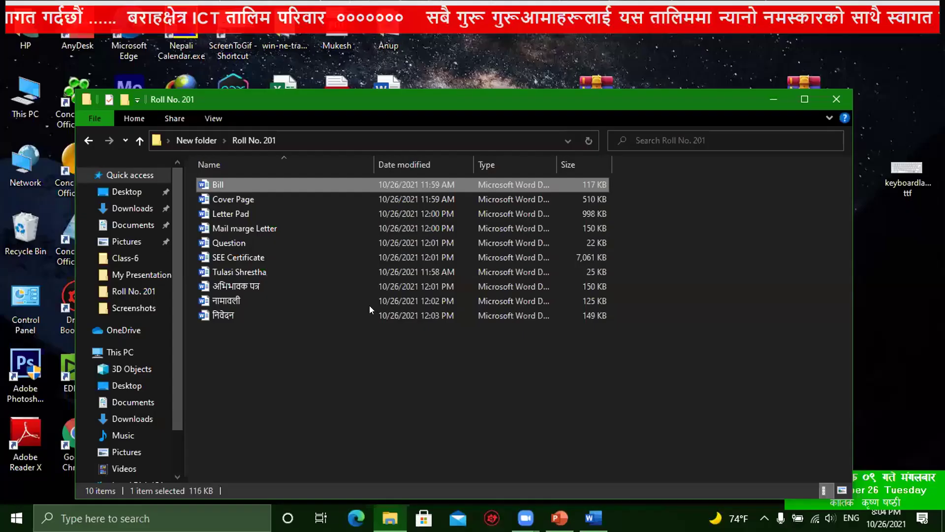
Step: Open Letter Pad and enter, then leave, its letterhead header
click(235, 213)
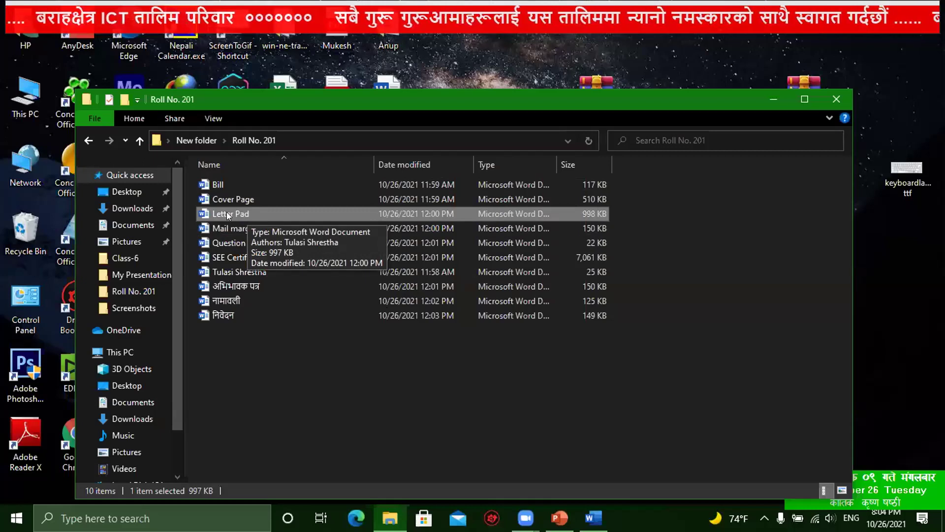
double_click(228, 213)
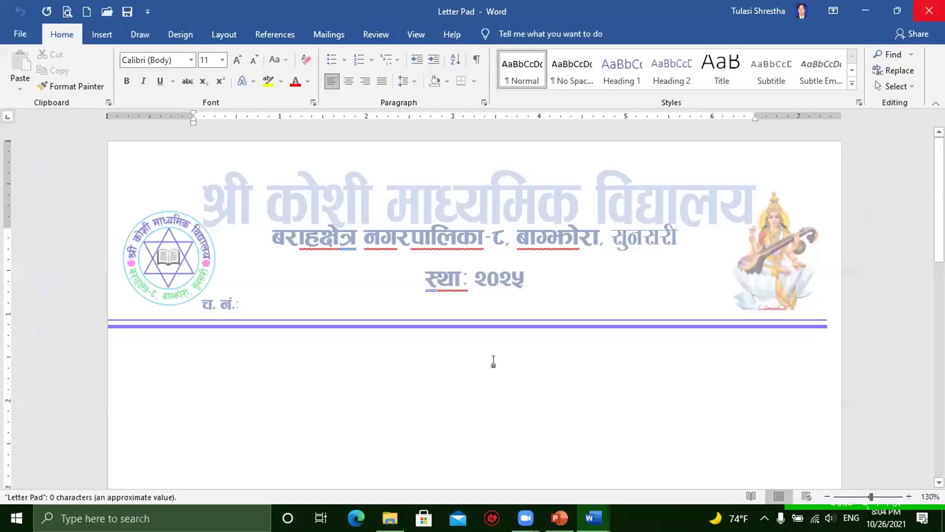
double_click(615, 276)
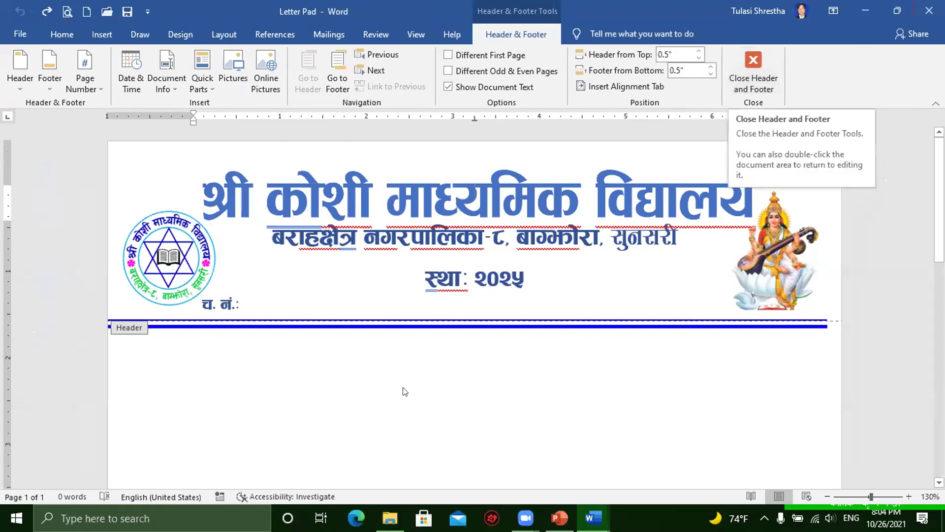
double_click(325, 370)
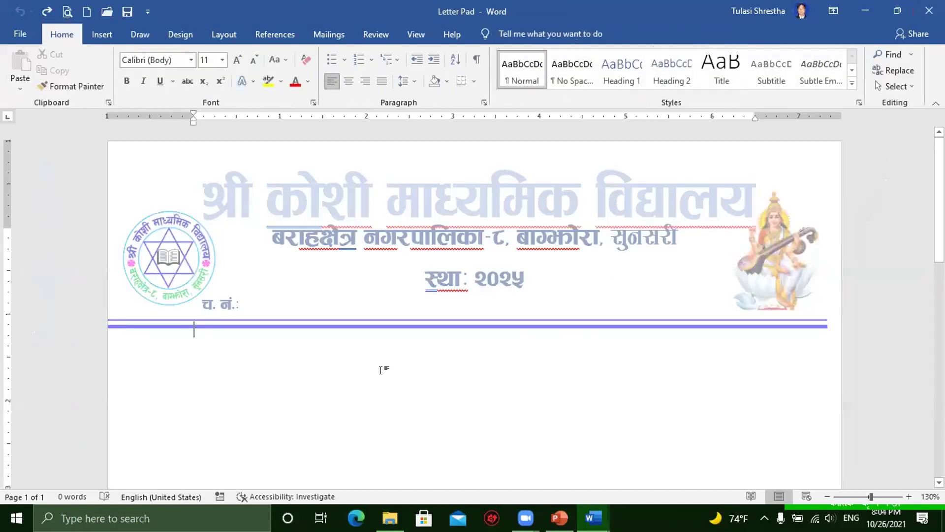
Step: Look over the letterhead, then close Letter Pad without saving
scroll(380, 371, up, 3)
scroll(418, 349, down, 7)
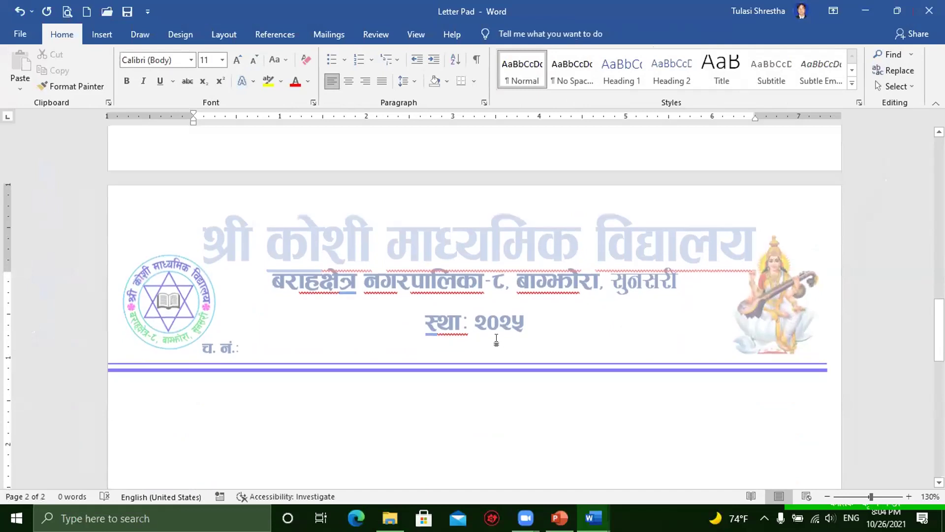
scroll(457, 319, up, 2)
scroll(491, 297, up, 3)
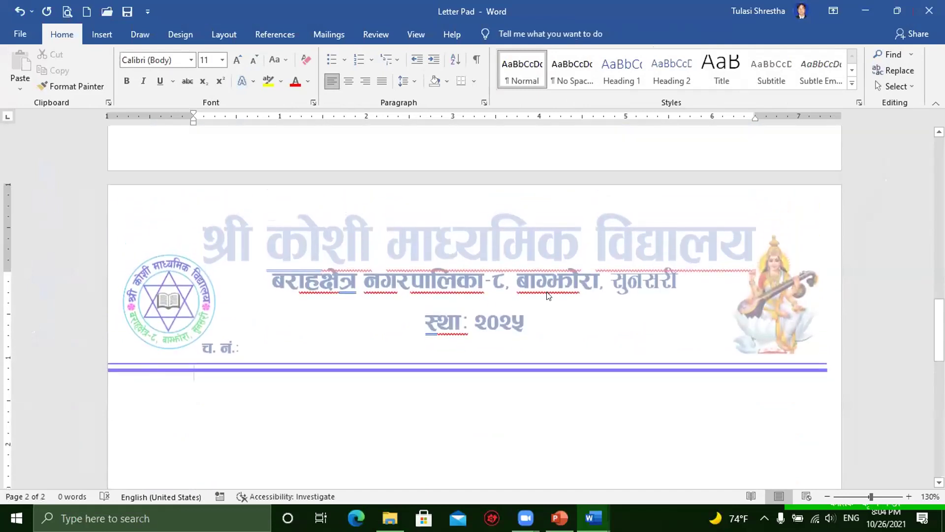
scroll(548, 295, down, 7)
scroll(541, 298, up, 14)
scroll(538, 299, up, 5)
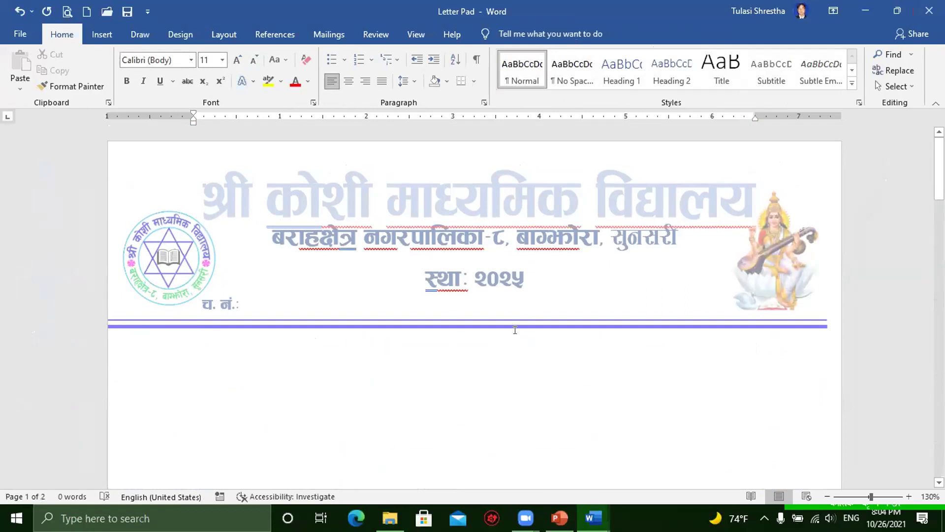
click(406, 394)
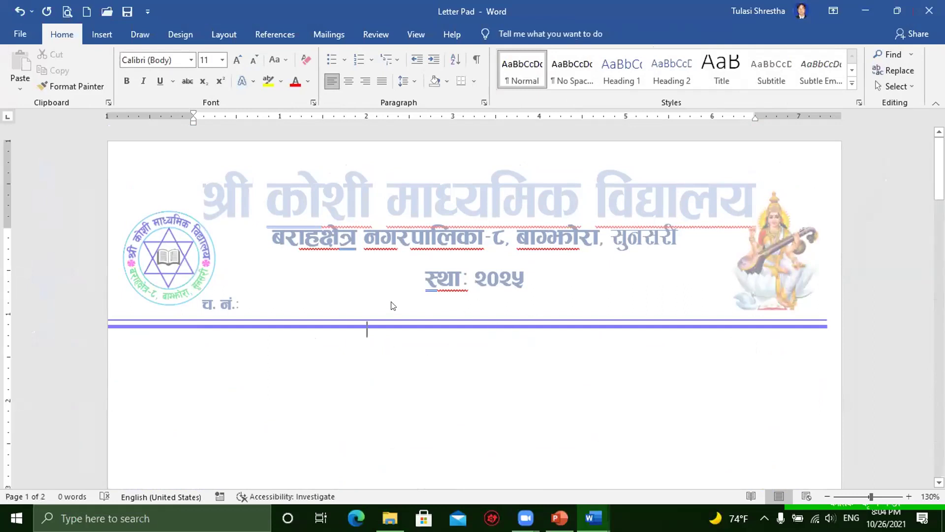
click(929, 10)
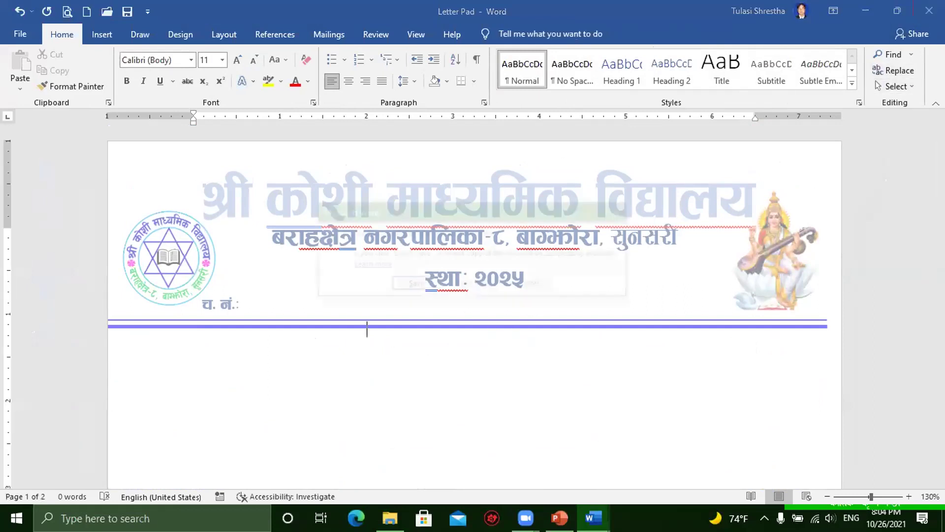
click(472, 283)
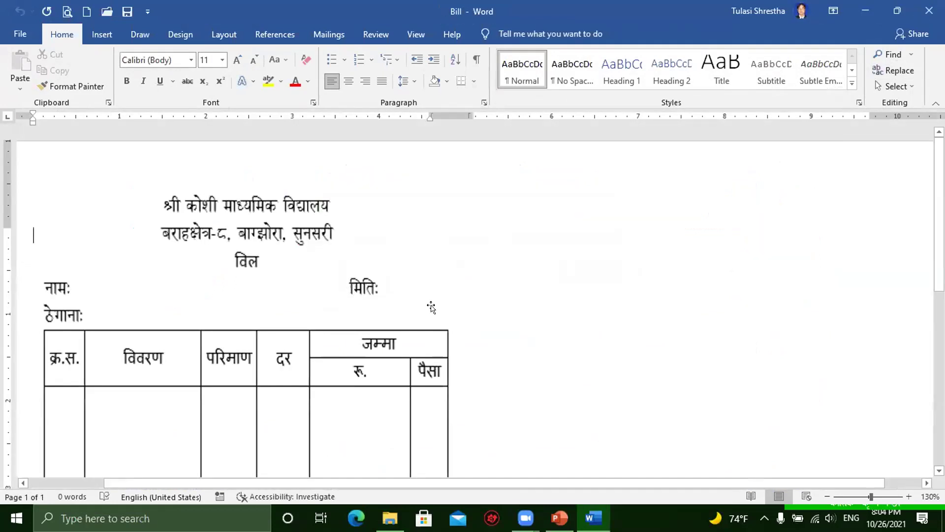
Step: Minimize the Bill document and the Homework presentation, then select Cover Page in Roll No. 201
click(853, 19)
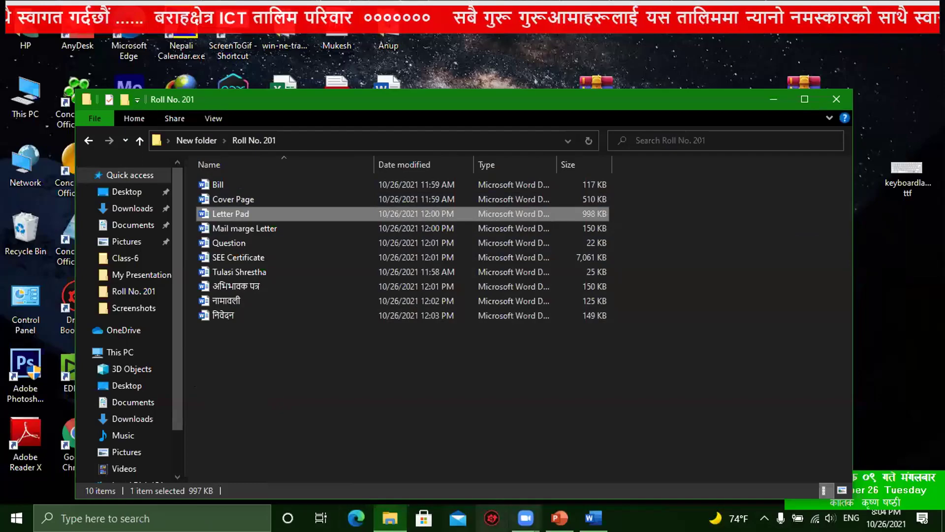
key(alt+Tab)
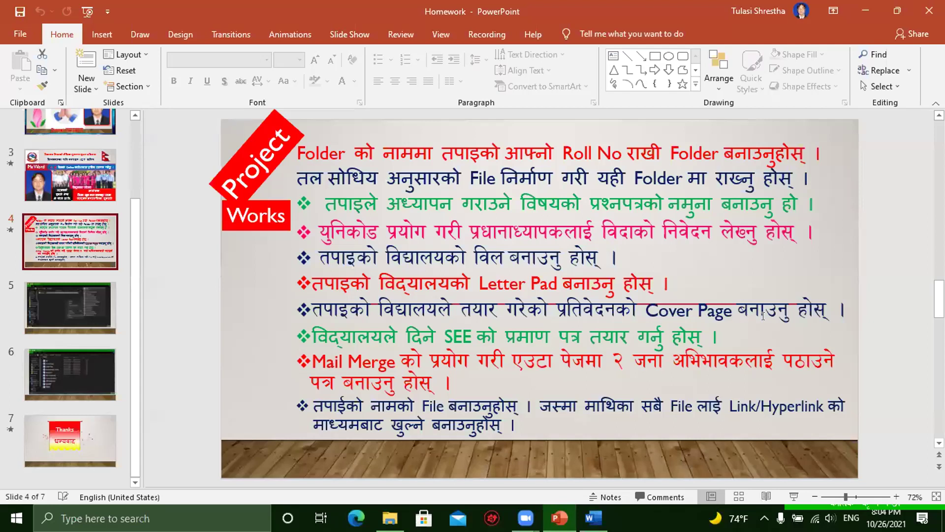
click(865, 10)
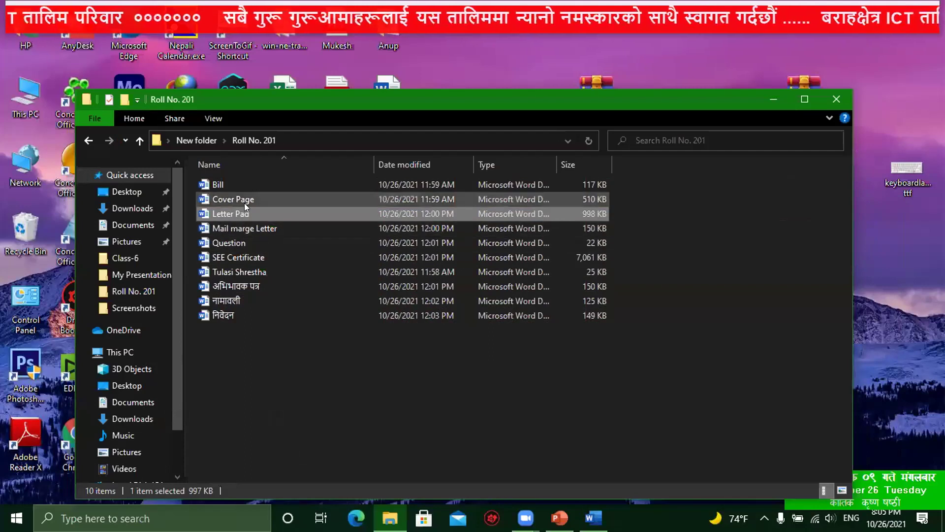
click(222, 199)
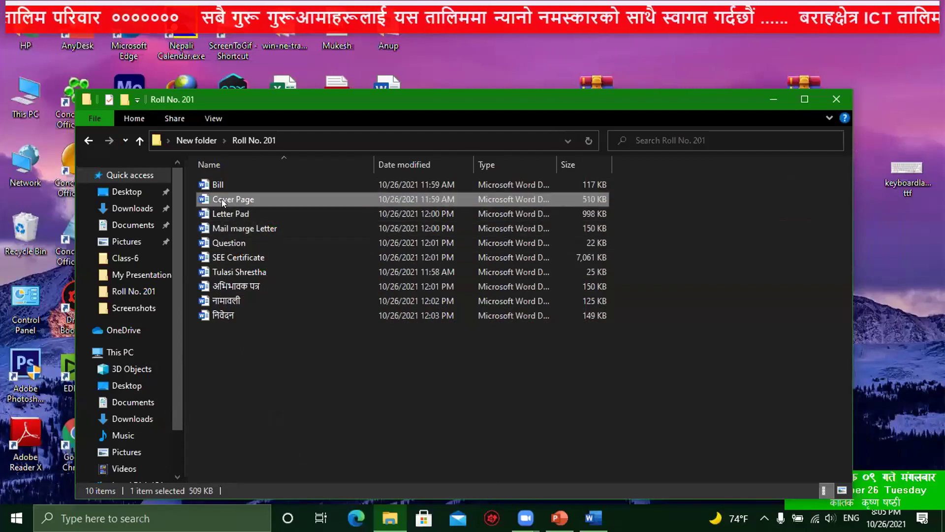
Step: Open Cover Page, scroll through its bordered annual-report title page, then close it
double_click(262, 197)
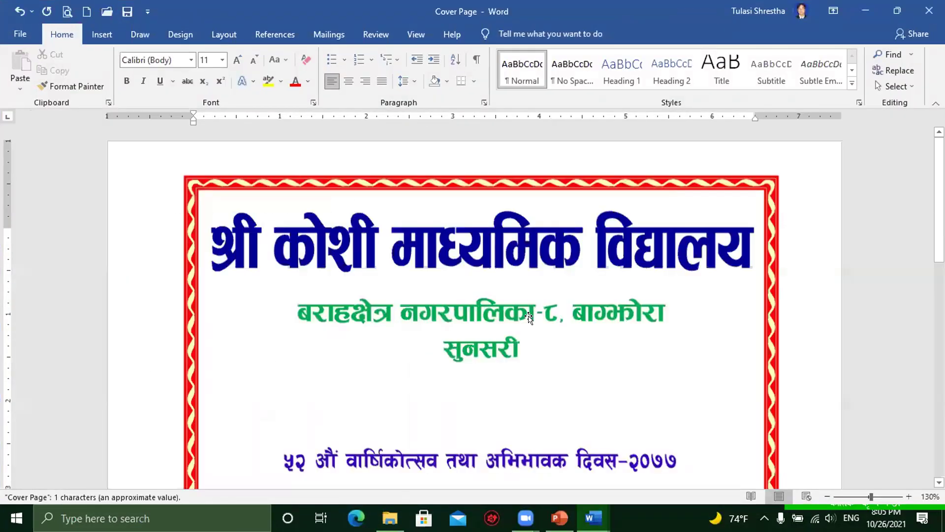
scroll(532, 318, down, 3)
scroll(532, 318, down, 15)
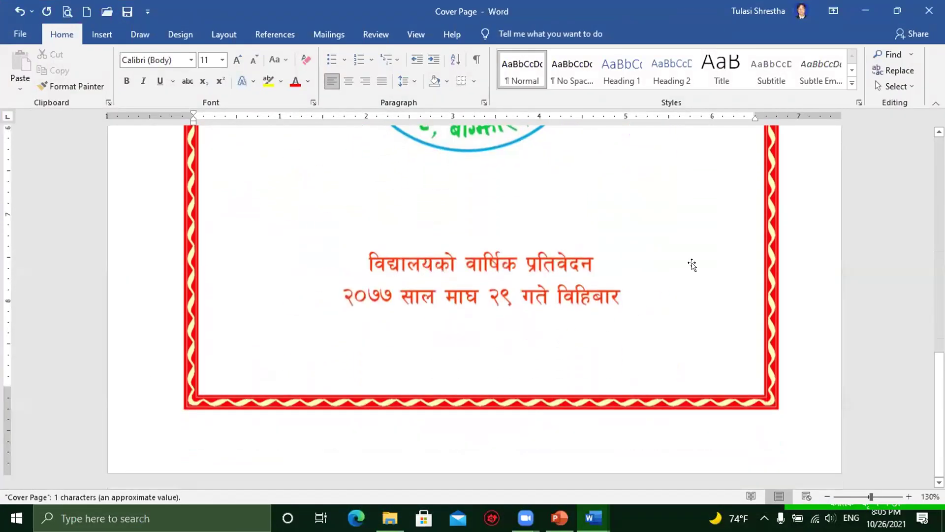
scroll(708, 257, up, 15)
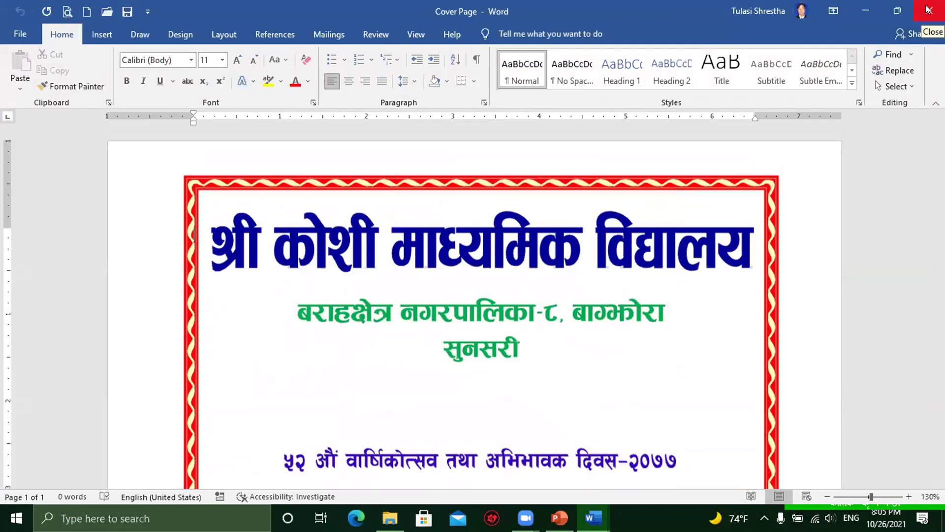
click(929, 9)
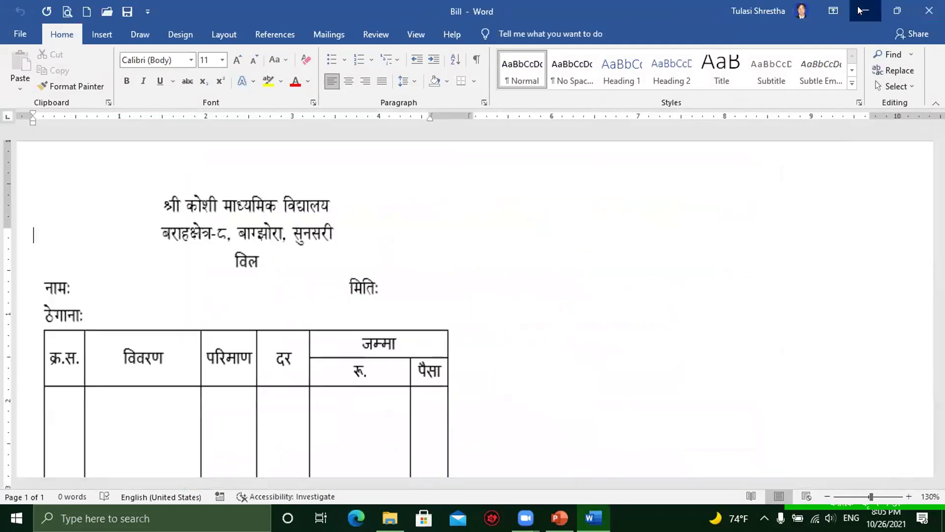
Step: Minimize Bill, bring back the Homework presentation, then minimize it to reveal Roll No. 201
click(864, 10)
key(alt+Tab)
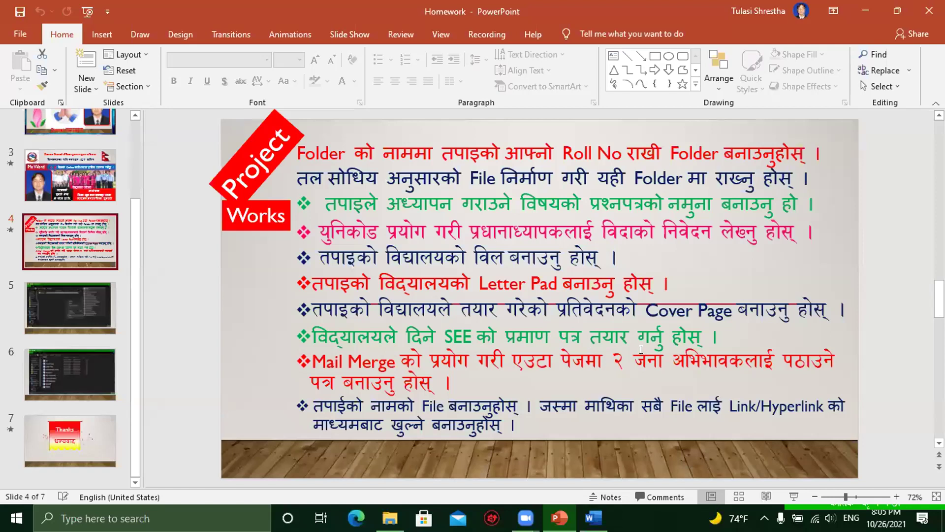
click(865, 7)
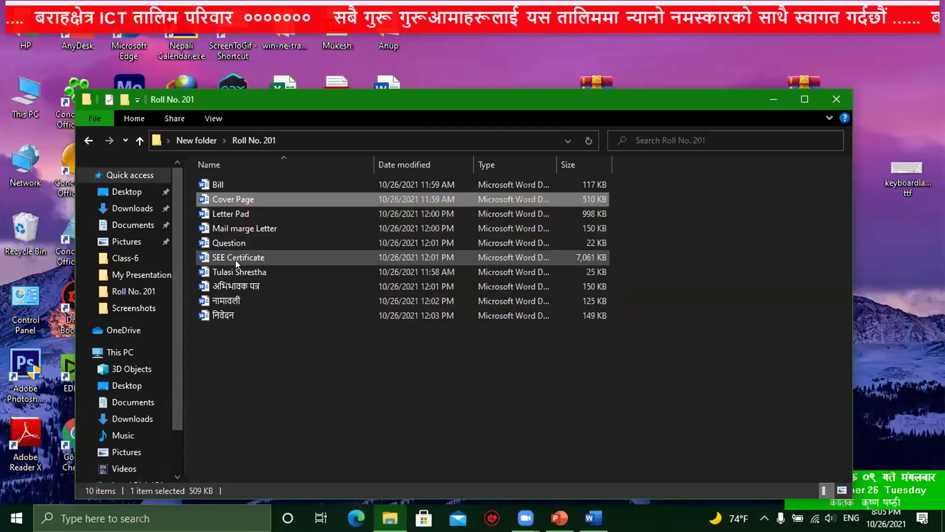
Step: Open SEE Certificate, zoom to 110%, scroll through the Character Certificate, then close it
click(245, 258)
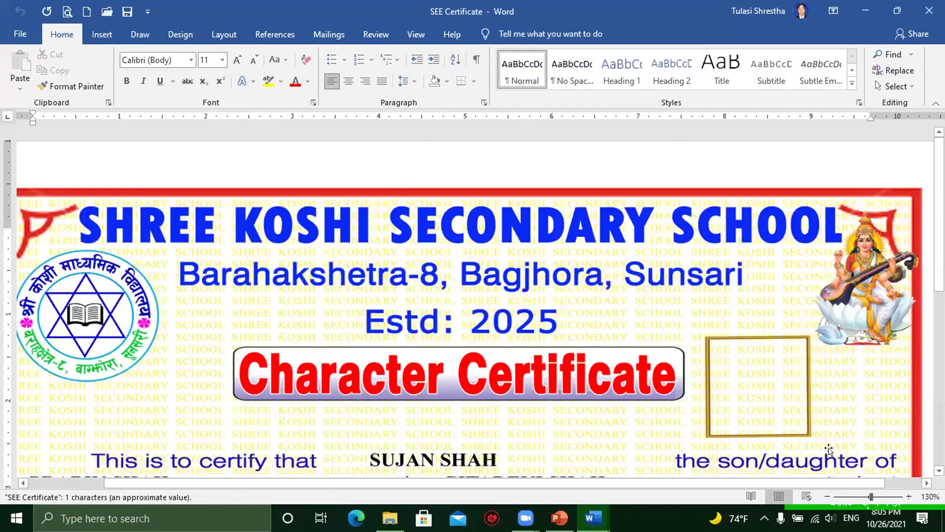
click(828, 496)
click(827, 496)
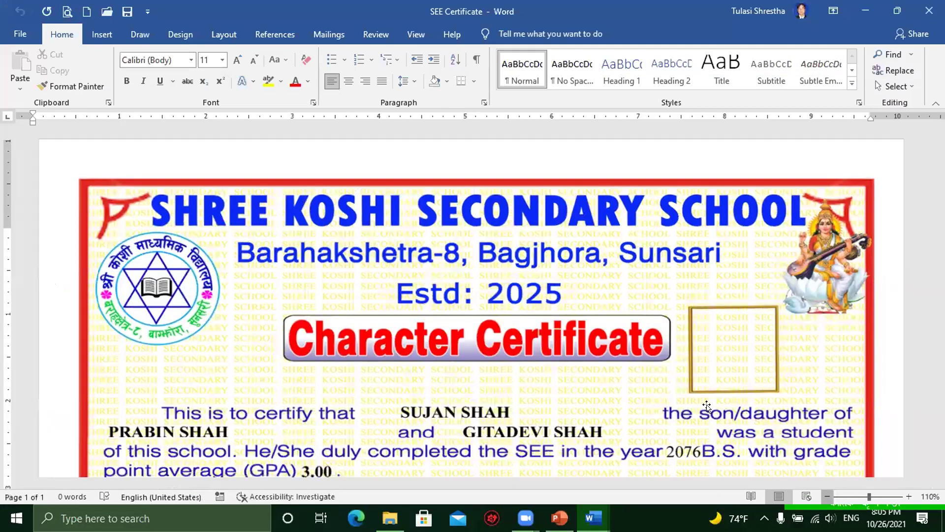
scroll(607, 333, down, 5)
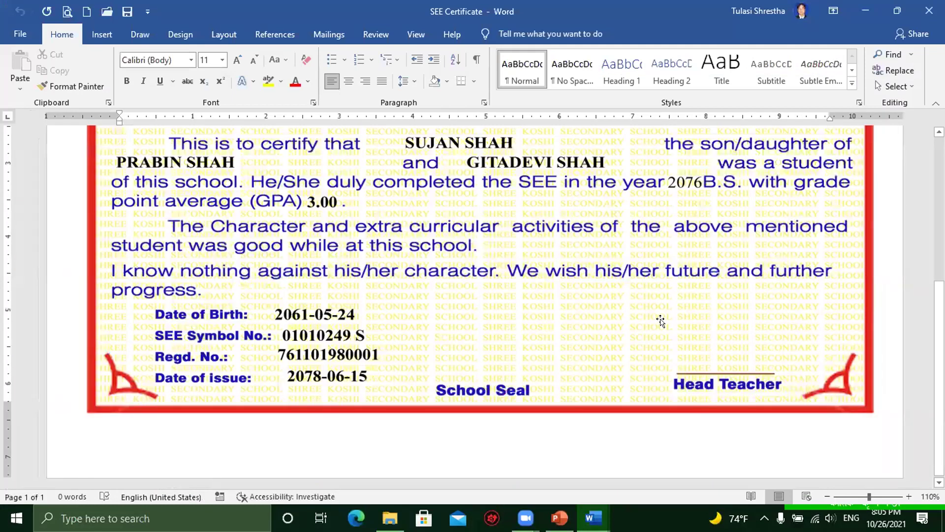
scroll(665, 311, up, 5)
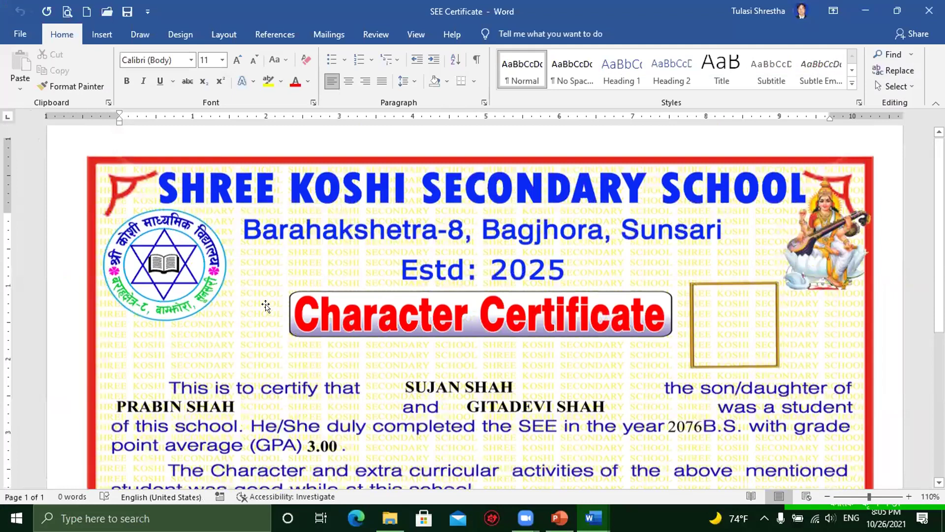
scroll(364, 275, up, 1)
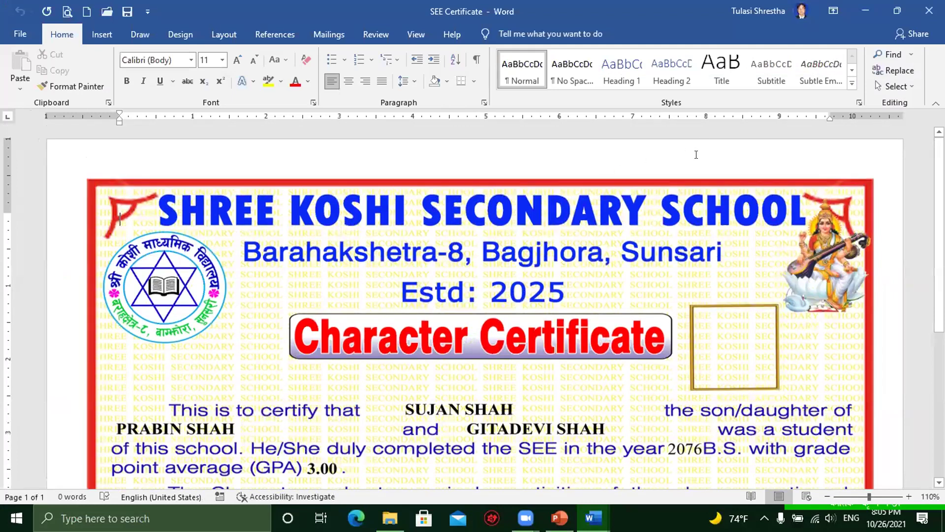
click(930, 13)
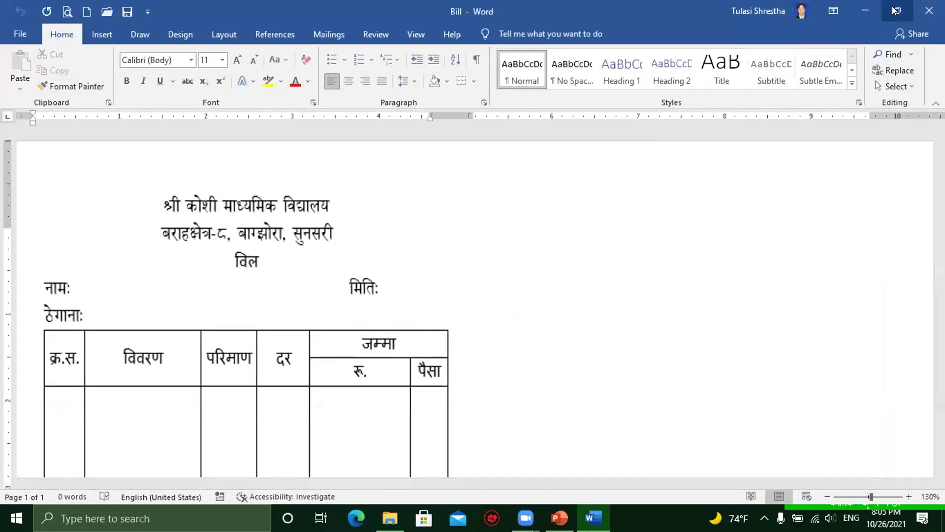
Step: Minimize Bill, read the Project Works task list on slide 4, then minimize PowerPoint
click(866, 11)
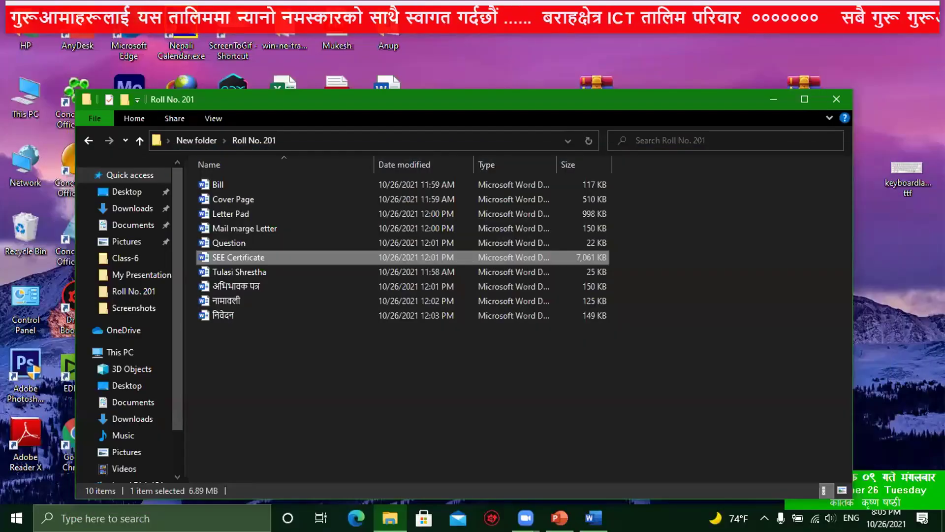
key(alt+Tab)
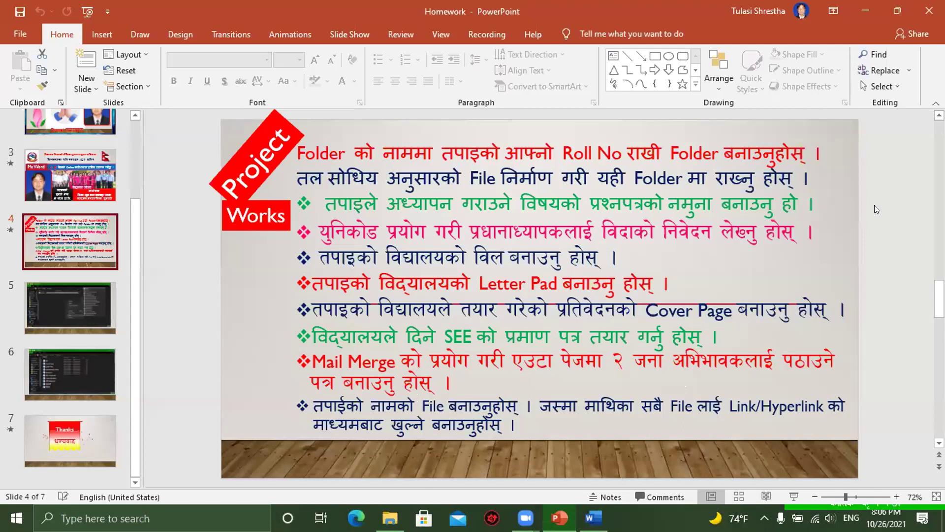
click(858, 9)
click(227, 301)
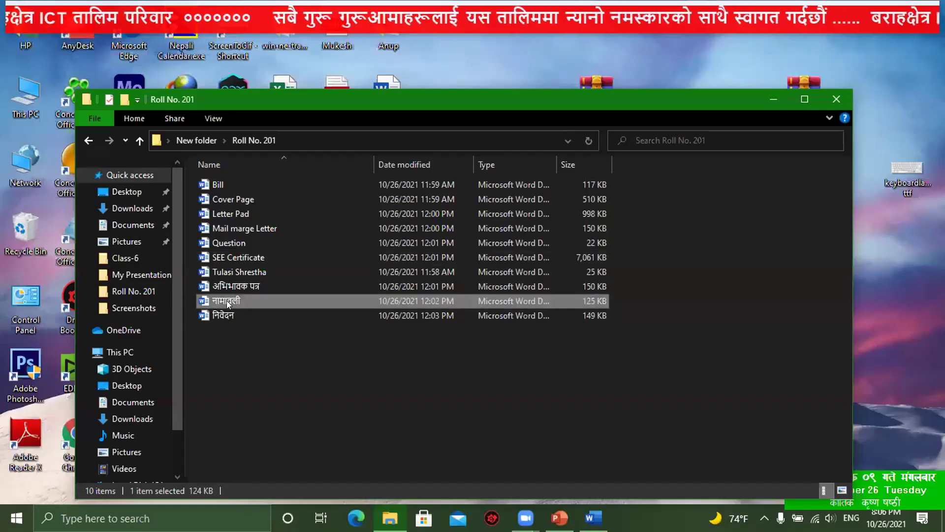
click(246, 281)
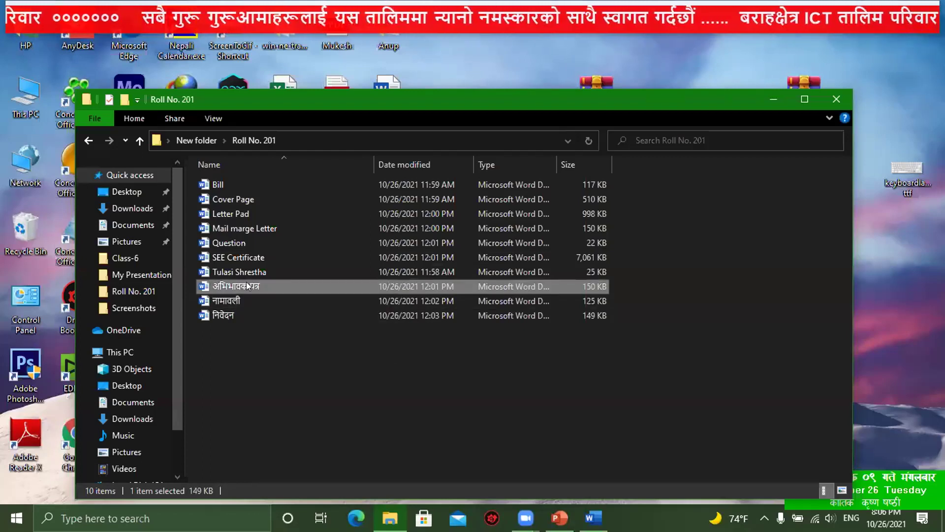
click(235, 301)
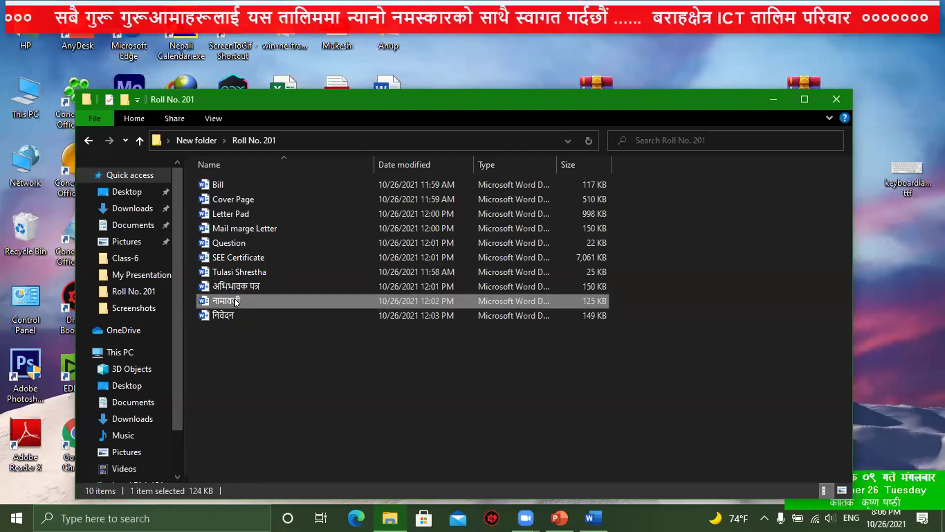
click(245, 229)
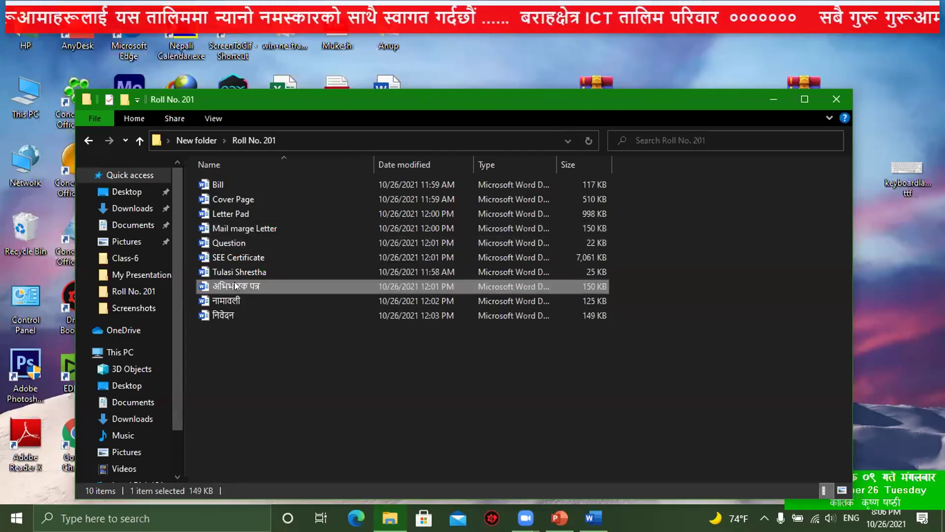
click(224, 300)
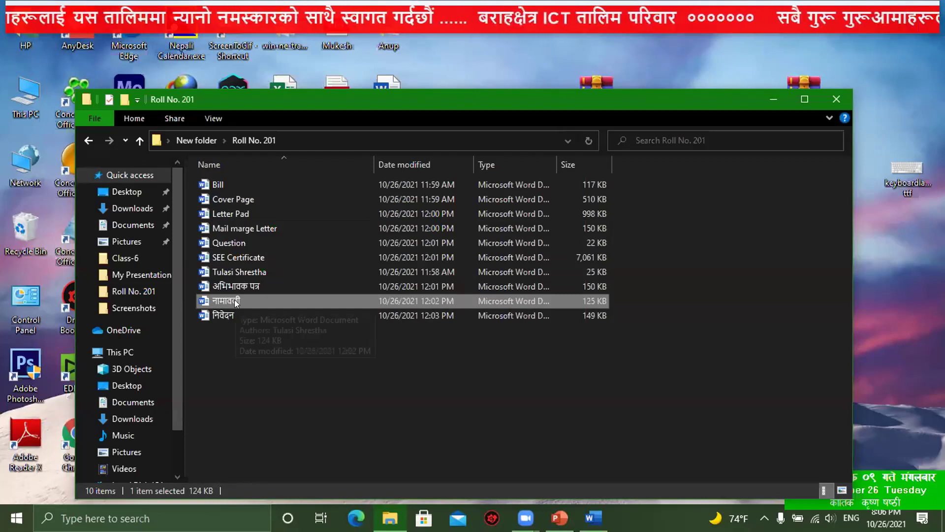
Step: Open and scroll the नामावली mail-merge guardian list, minimize it, then close Bill
double_click(236, 302)
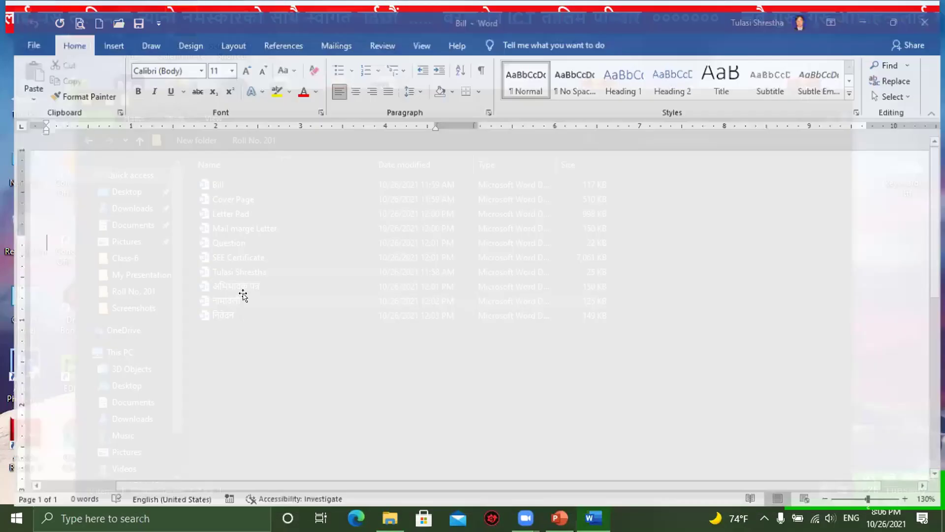
scroll(493, 350, down, 1)
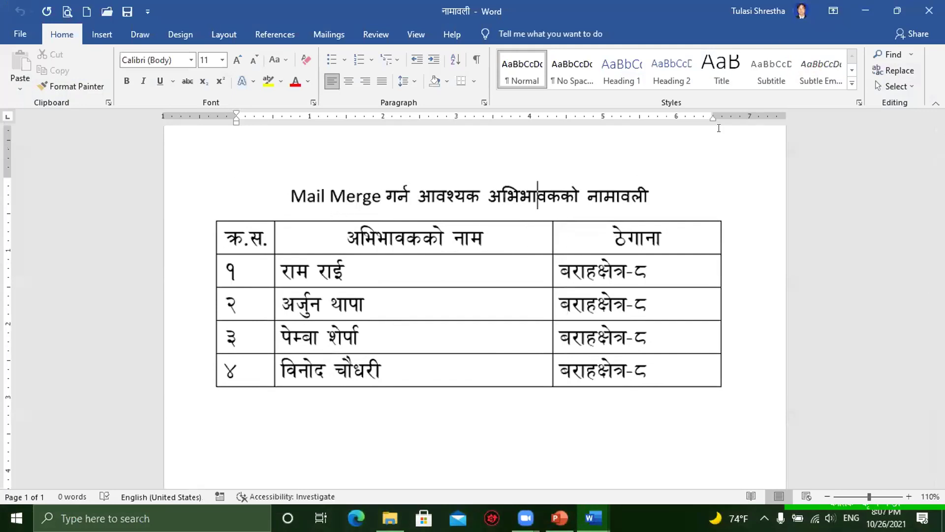
click(864, 11)
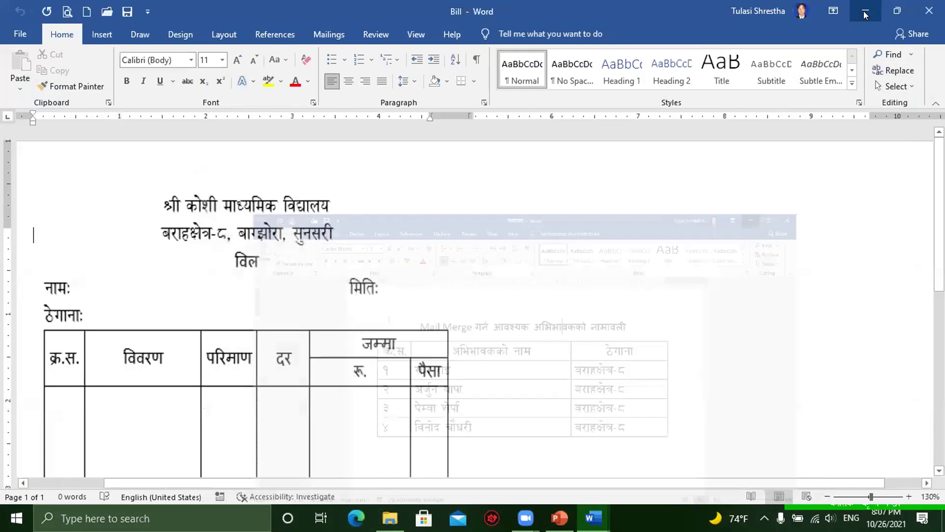
click(928, 10)
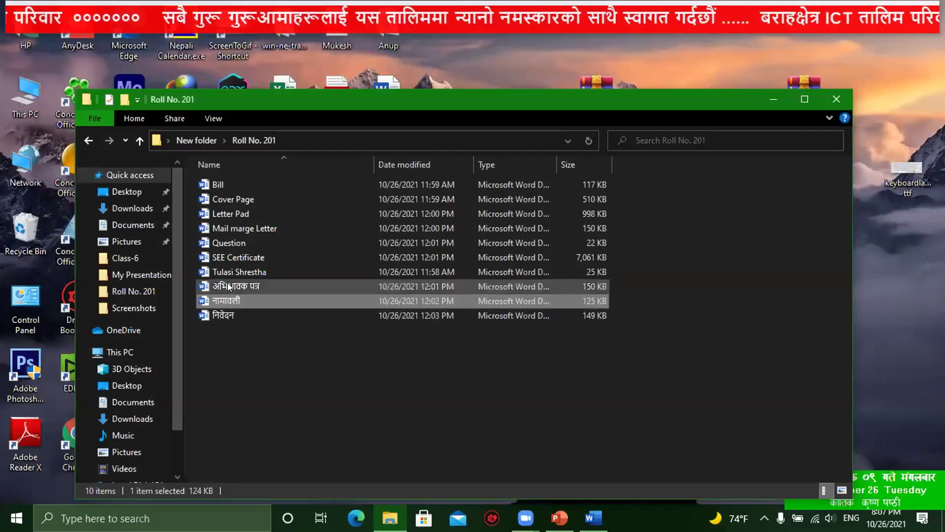
Step: Open अभिभावक पत्र and scroll through both merged meeting-notice letters
click(237, 285)
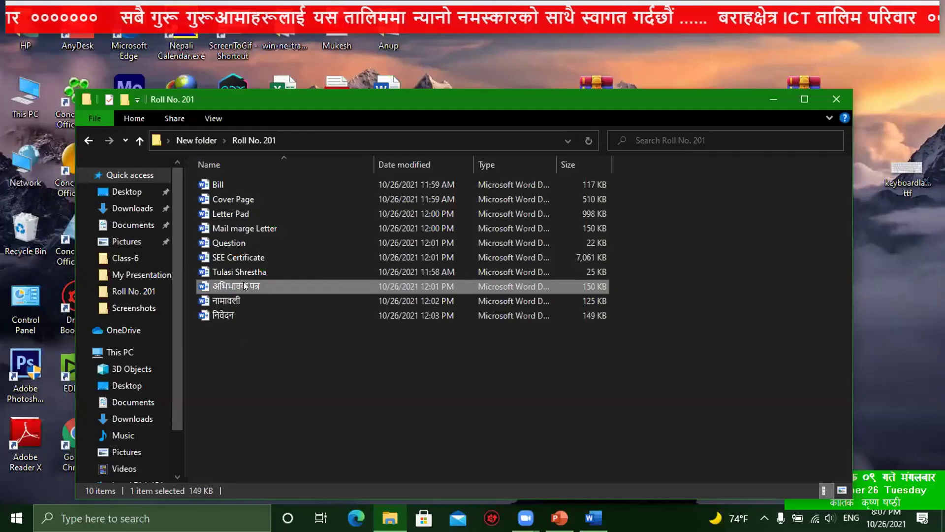
double_click(240, 286)
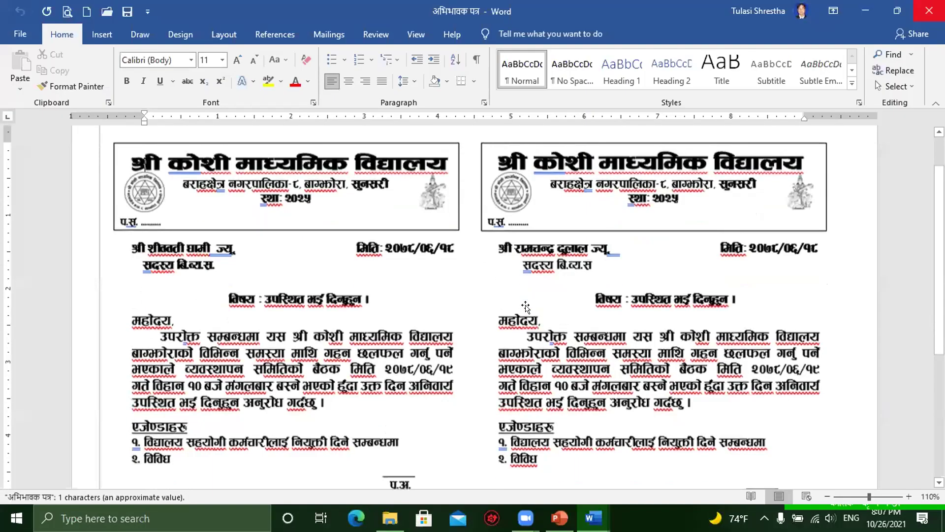
scroll(431, 321, down, 3)
scroll(431, 321, up, 4)
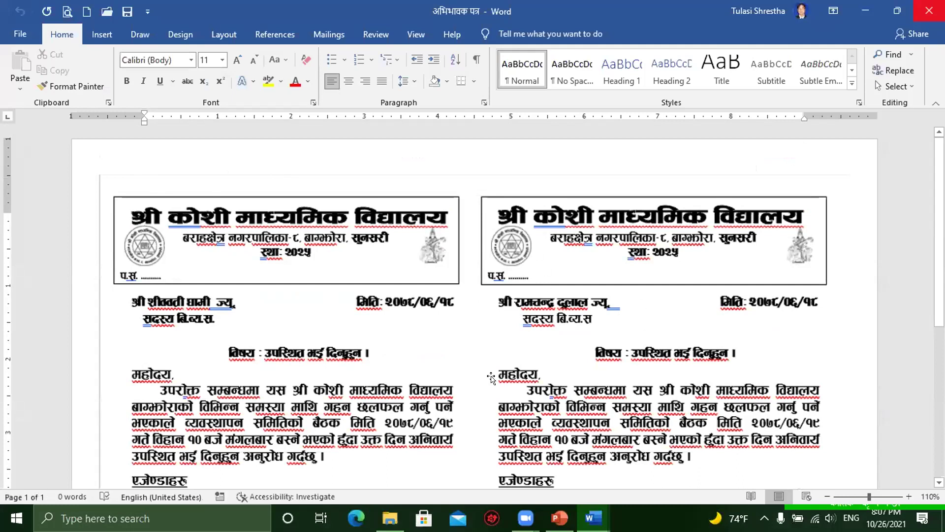
scroll(148, 220, down, 1)
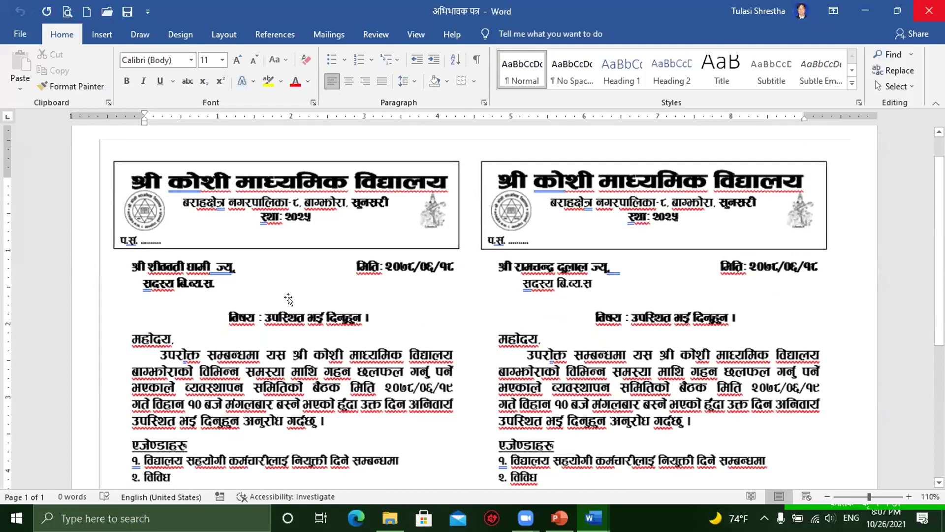
scroll(288, 296, down, 1)
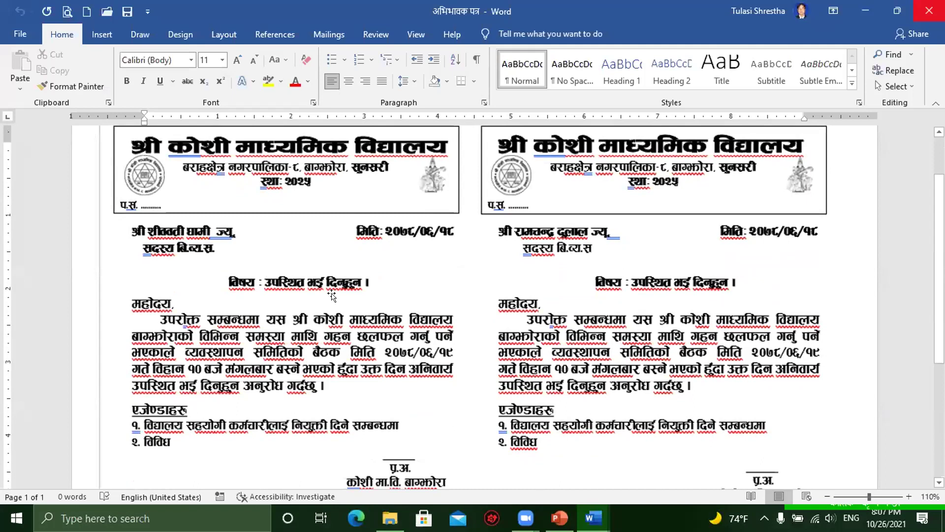
scroll(333, 300, down, 5)
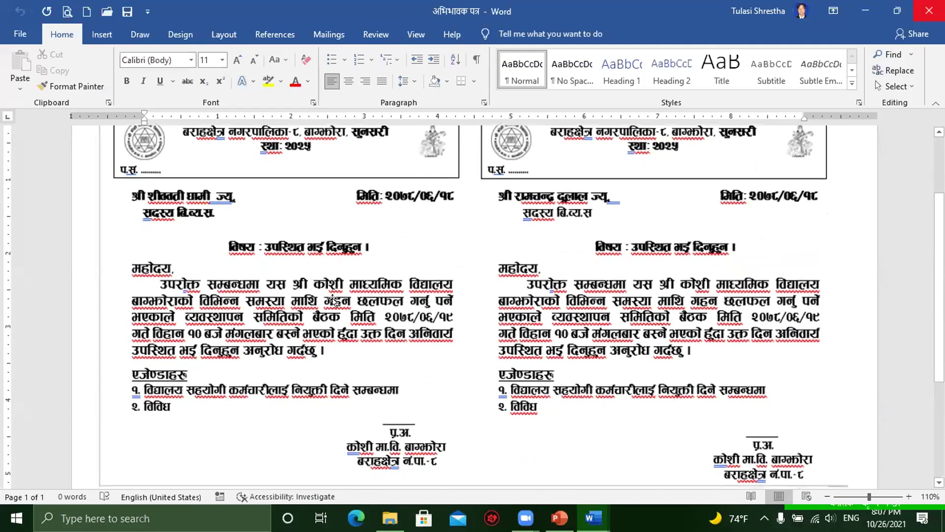
scroll(419, 330, up, 4)
scroll(407, 336, up, 1)
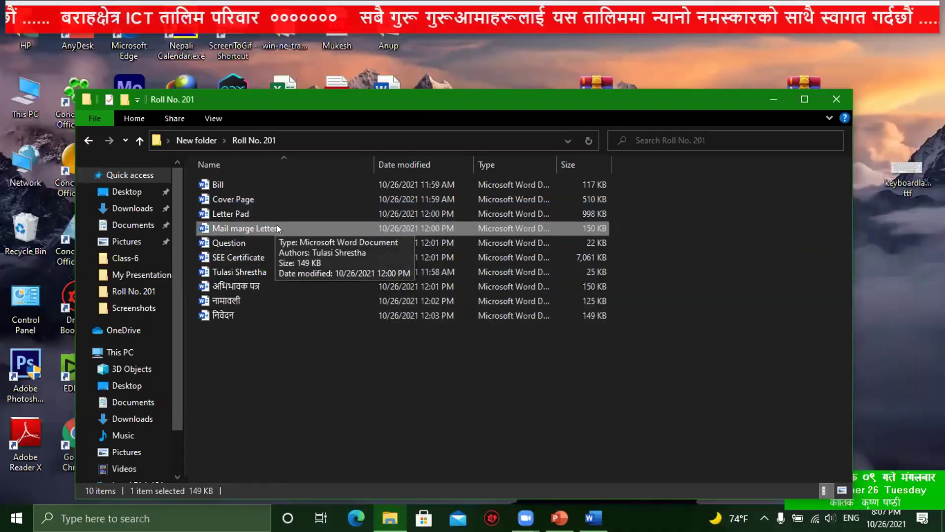
Step: Open Mail marge Letter, scroll its two meeting-notice letters, then close it and नामावली
double_click(246, 228)
scroll(452, 331, down, 2)
scroll(452, 331, down, 3)
scroll(450, 331, up, 6)
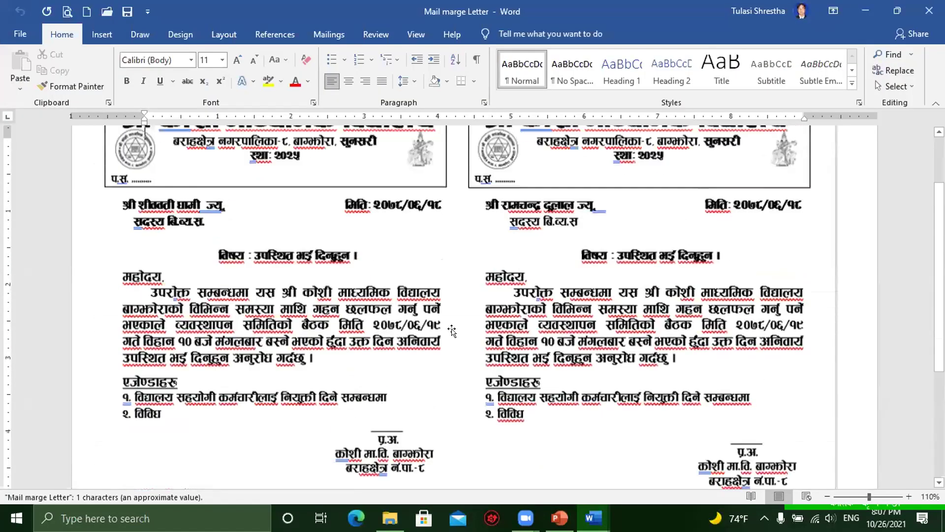
click(927, 11)
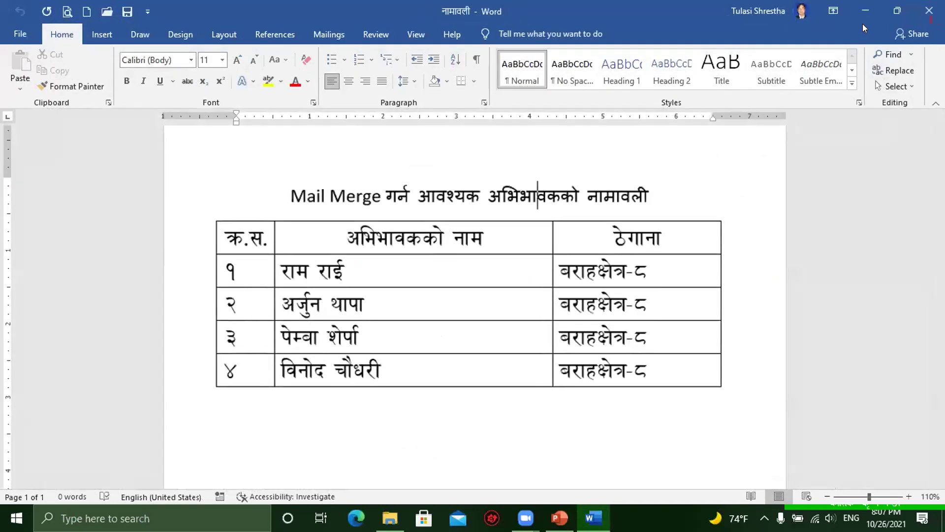
click(930, 11)
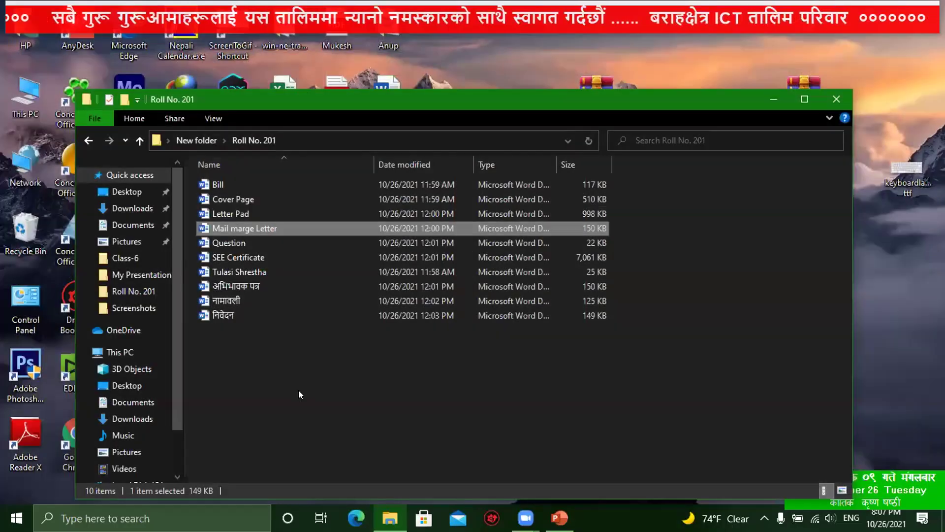
click(515, 504)
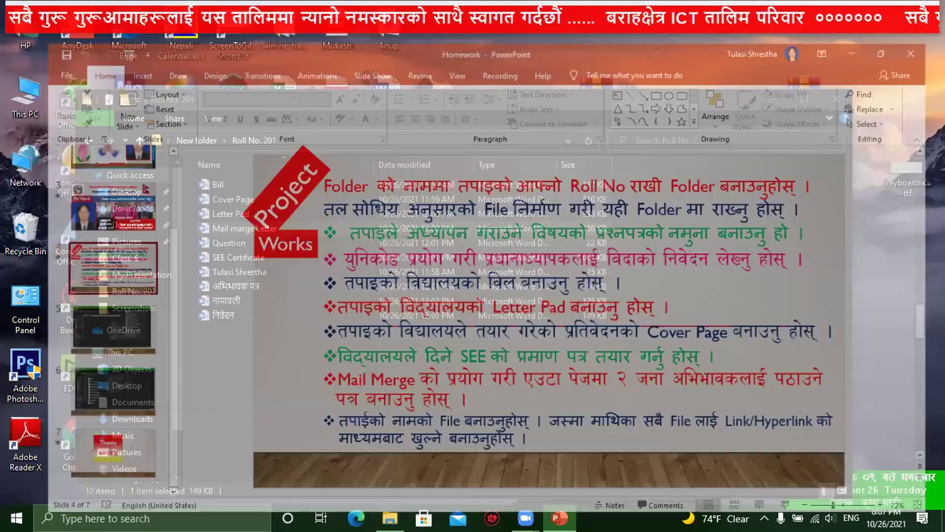
scroll(541, 392, down, 3)
scroll(541, 392, up, 1)
scroll(344, 316, up, 2)
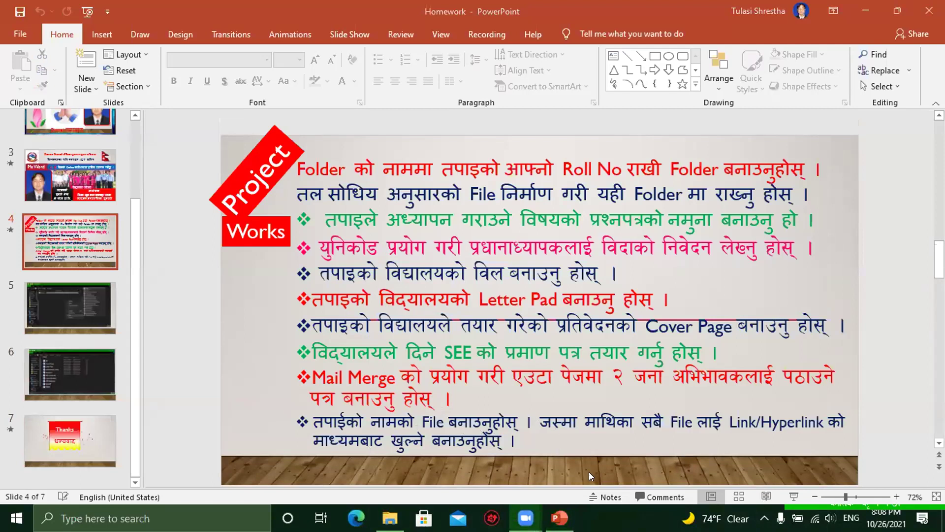
click(390, 518)
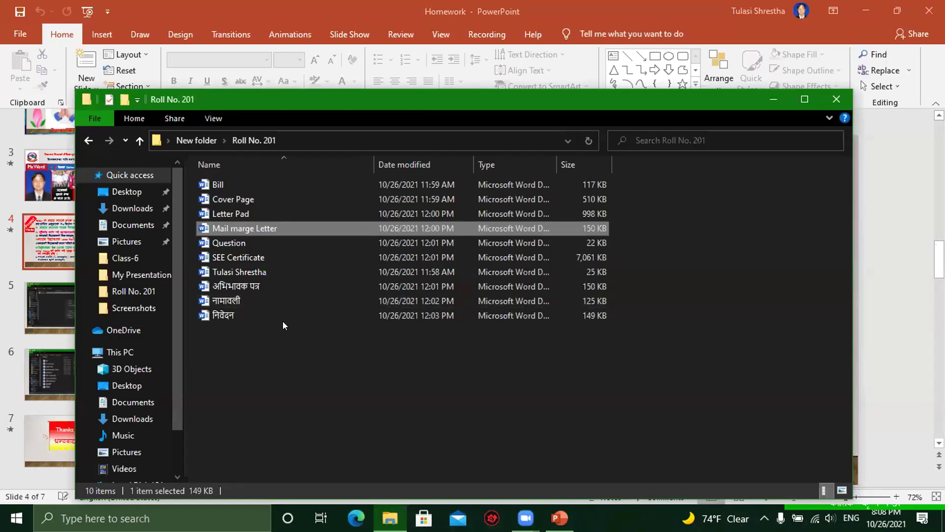
click(261, 270)
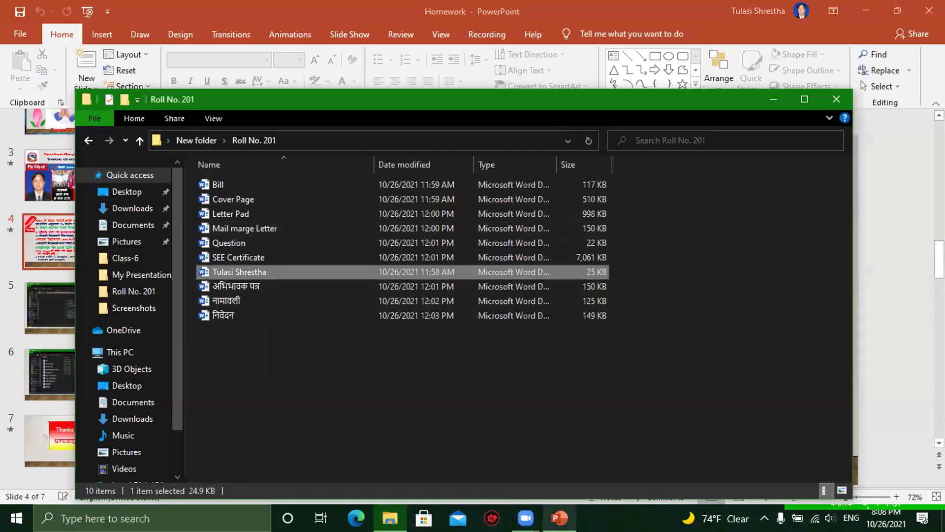
click(560, 518)
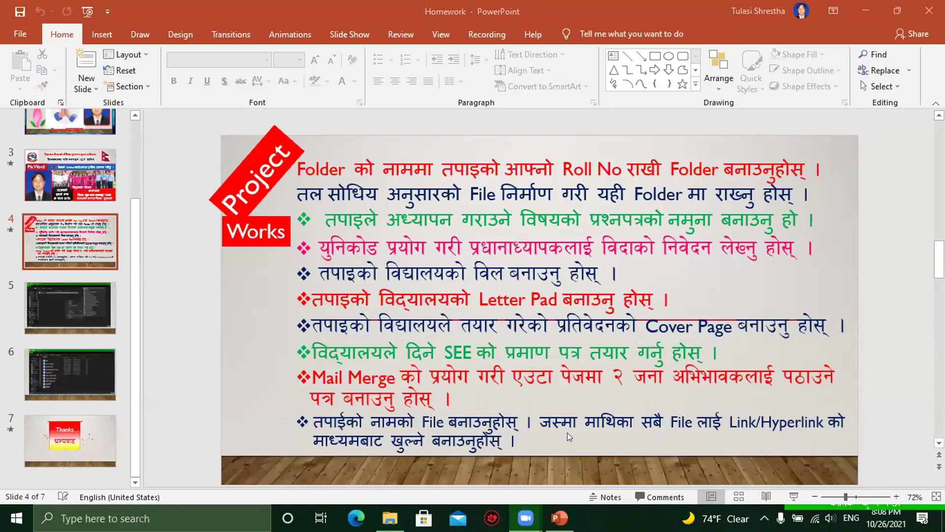
click(864, 6)
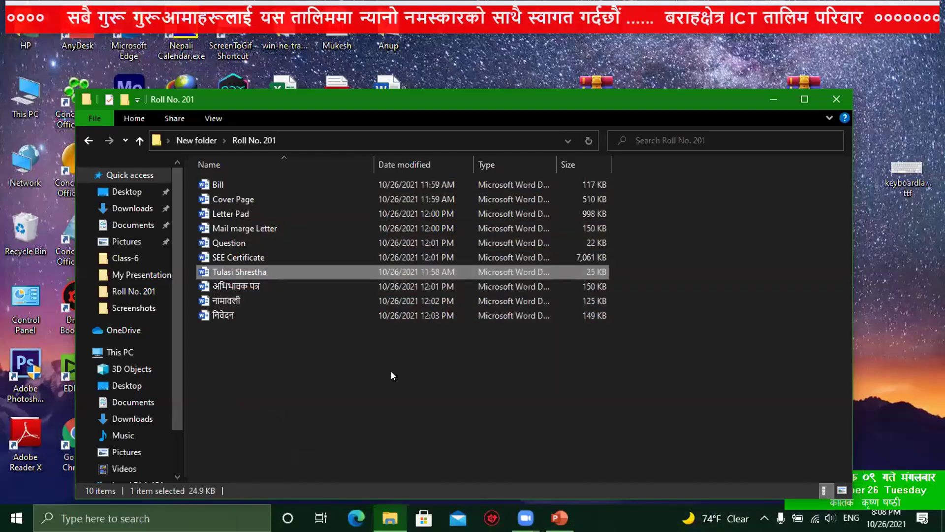
Step: Open the student's document, scroll its HyperLink page, and select the Bill button shape
double_click(249, 269)
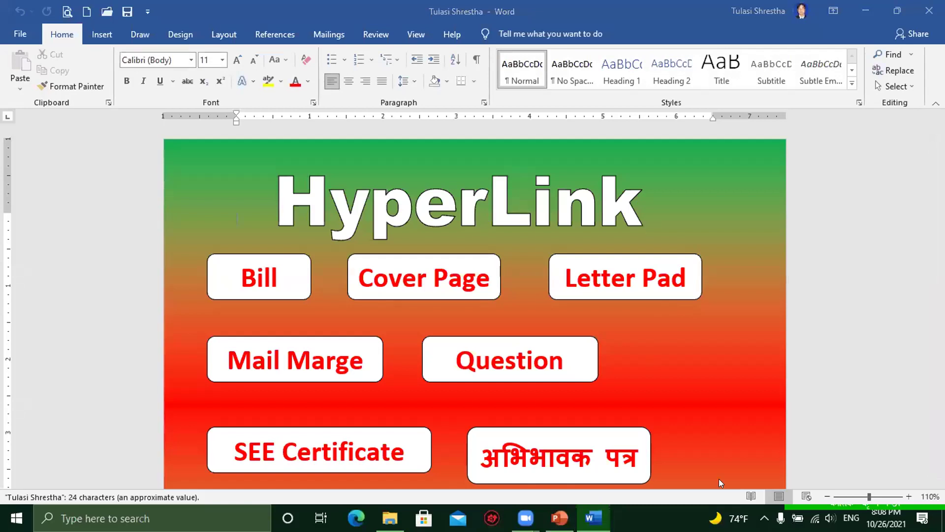
scroll(710, 336, down, 1)
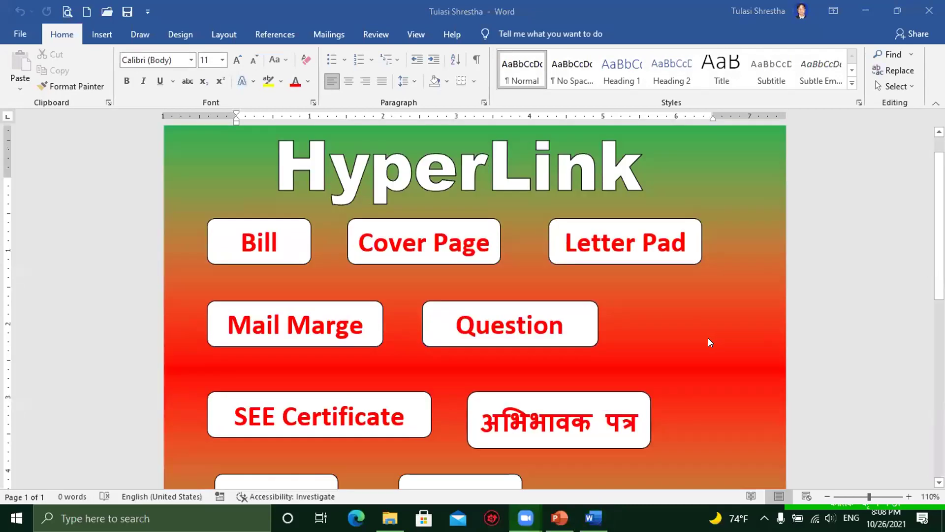
scroll(711, 337, down, 2)
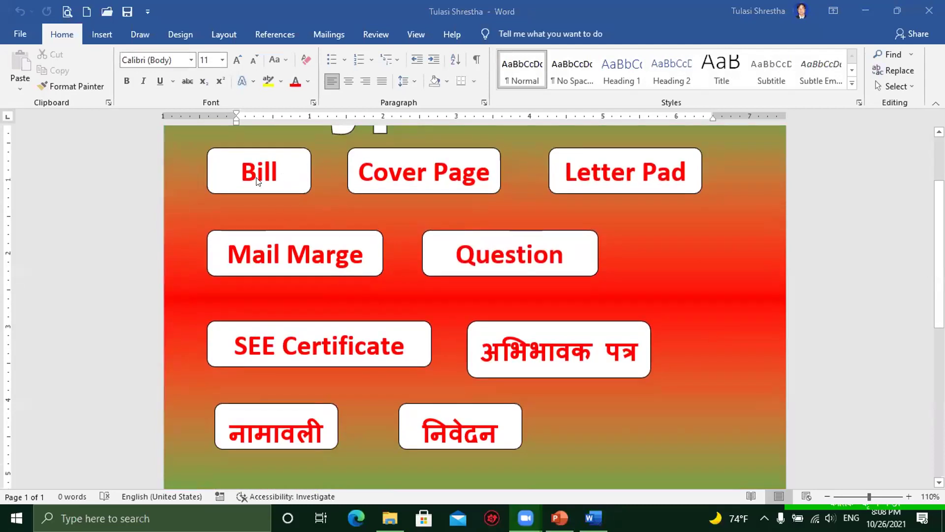
scroll(521, 253, up, 2)
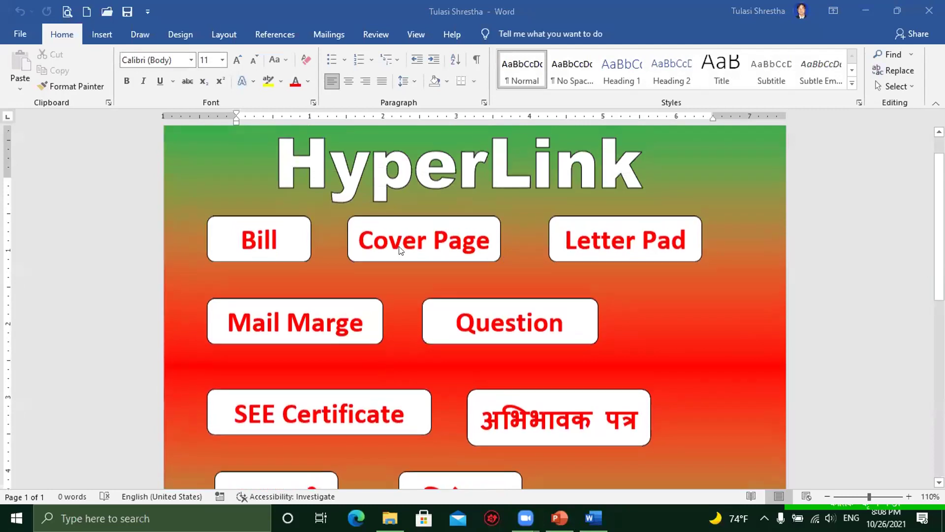
click(282, 218)
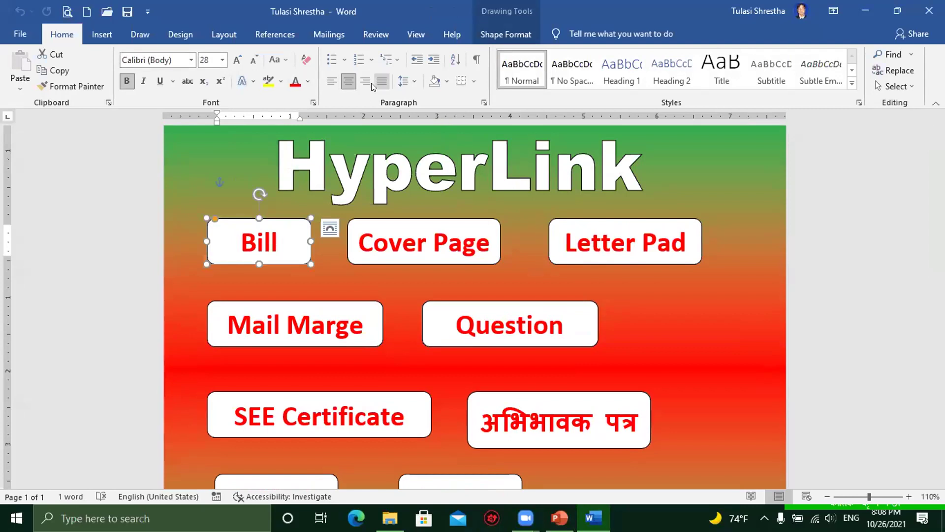
Step: Select the whole Bill shape and start an Insert tab hyperlink for it
click(102, 36)
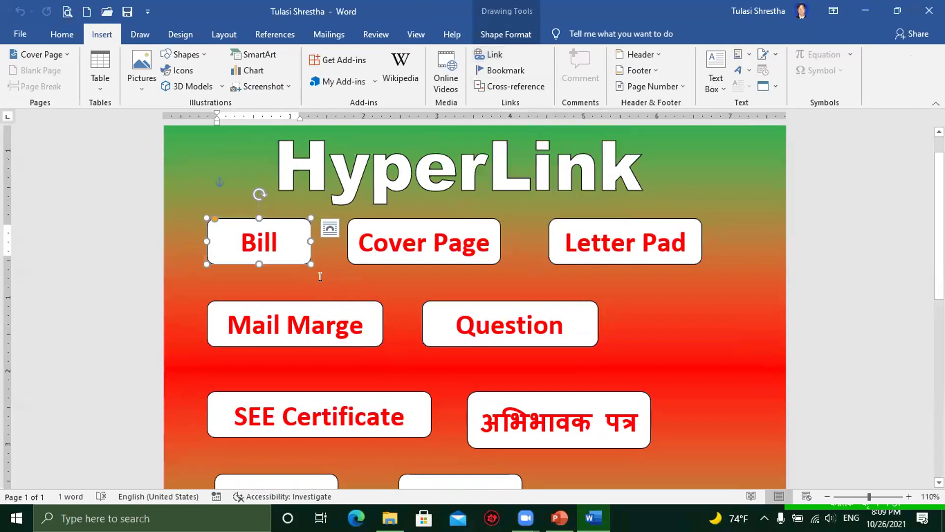
click(273, 267)
click(261, 241)
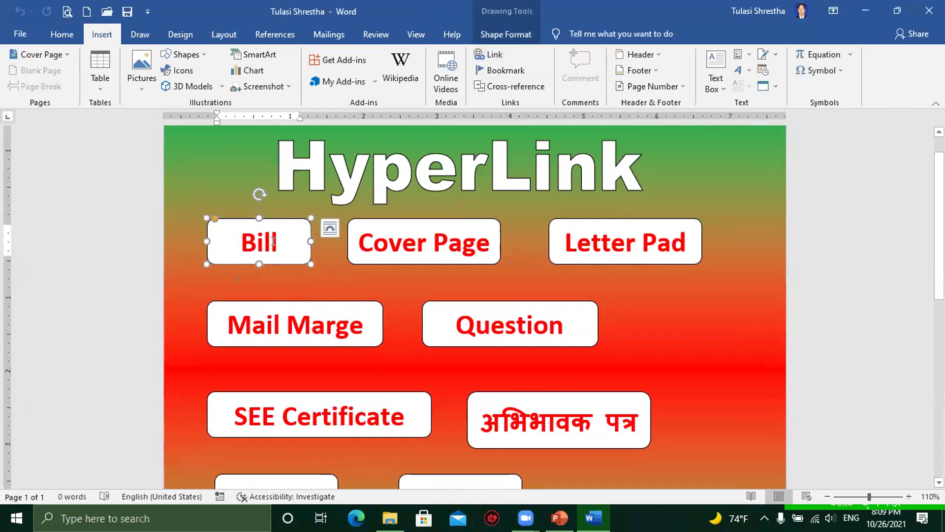
click(273, 261)
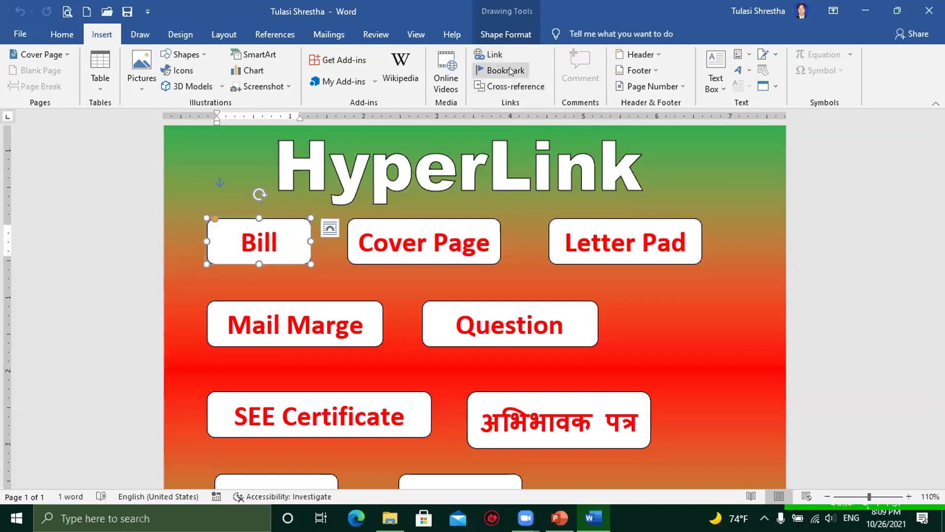
click(494, 55)
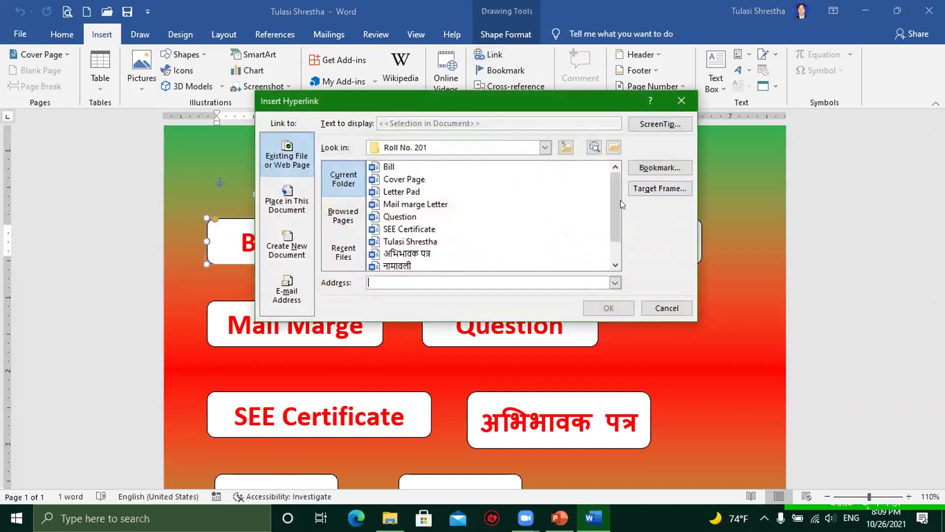
scroll(605, 217, down, 1)
scroll(616, 216, up, 1)
Step: Link the shape to Bill.docx in Desktop > New folder > Roll No. 201
click(614, 148)
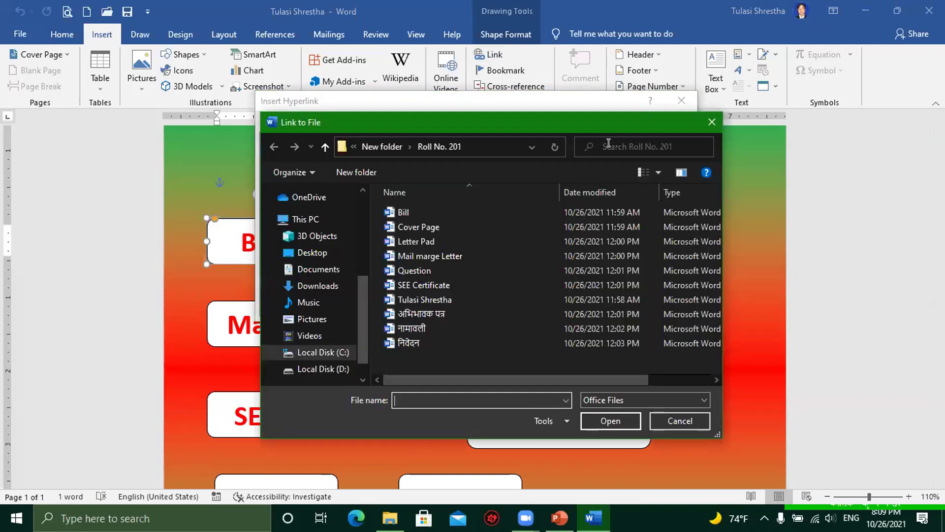
click(305, 252)
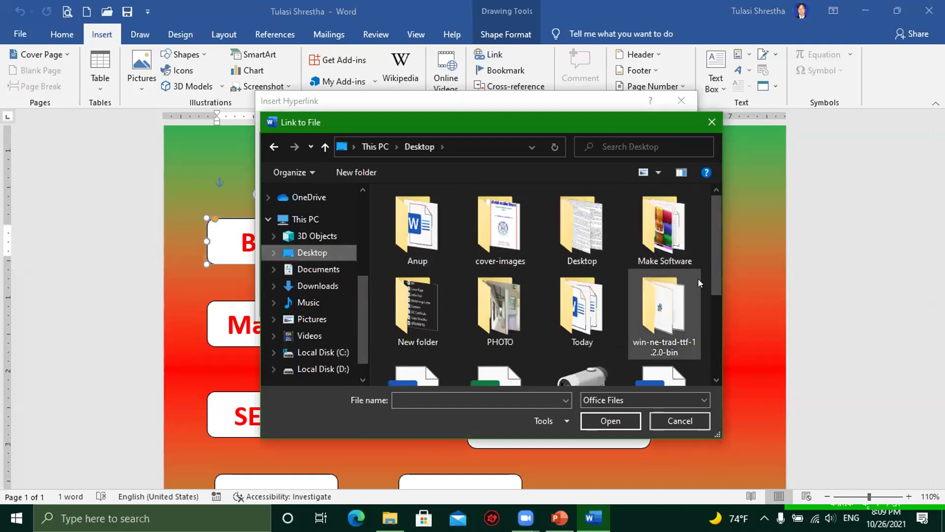
double_click(412, 306)
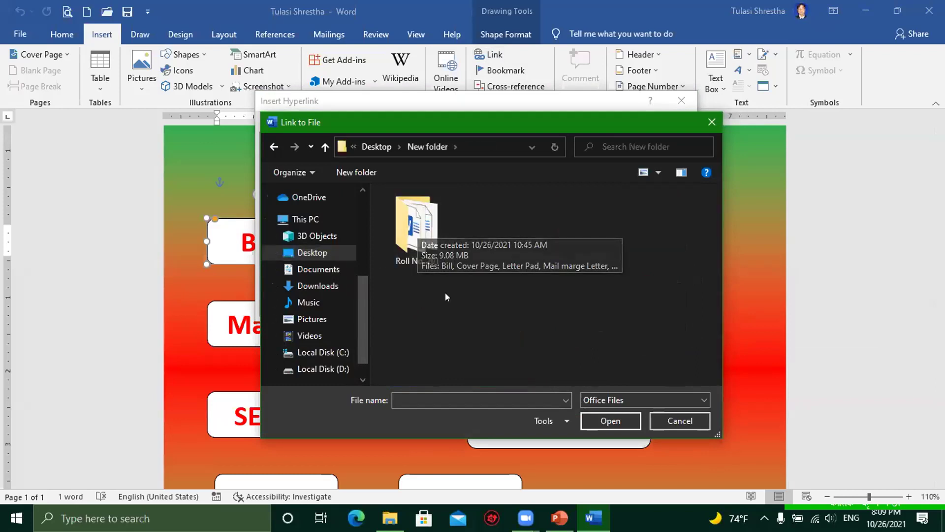
double_click(415, 218)
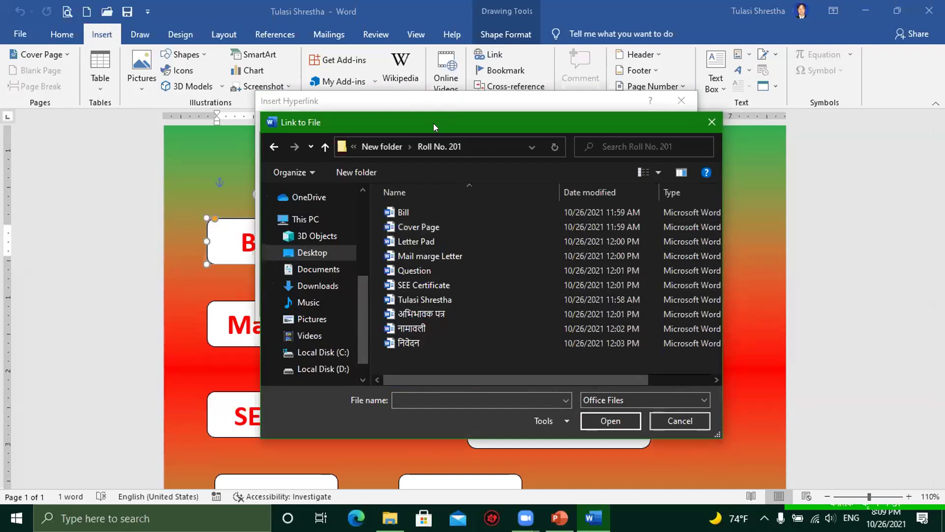
drag(433, 123, 582, 115)
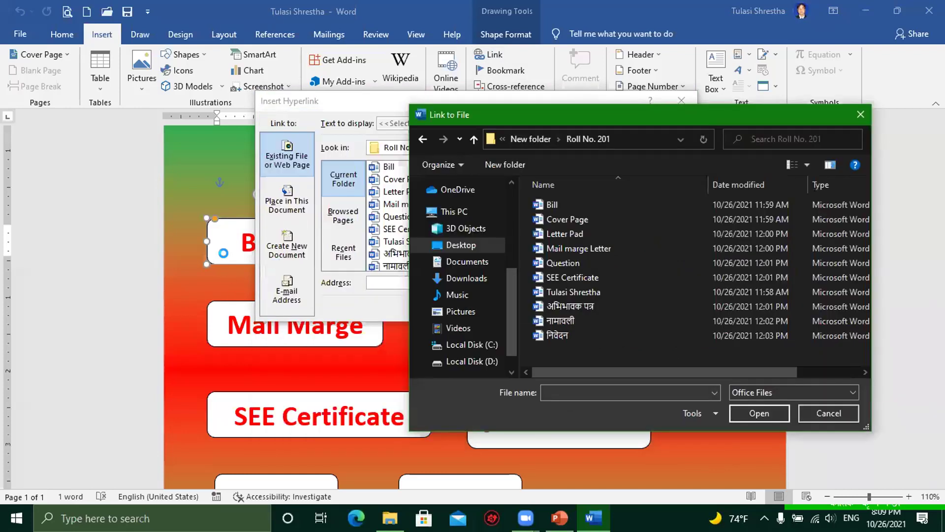
click(557, 204)
click(759, 414)
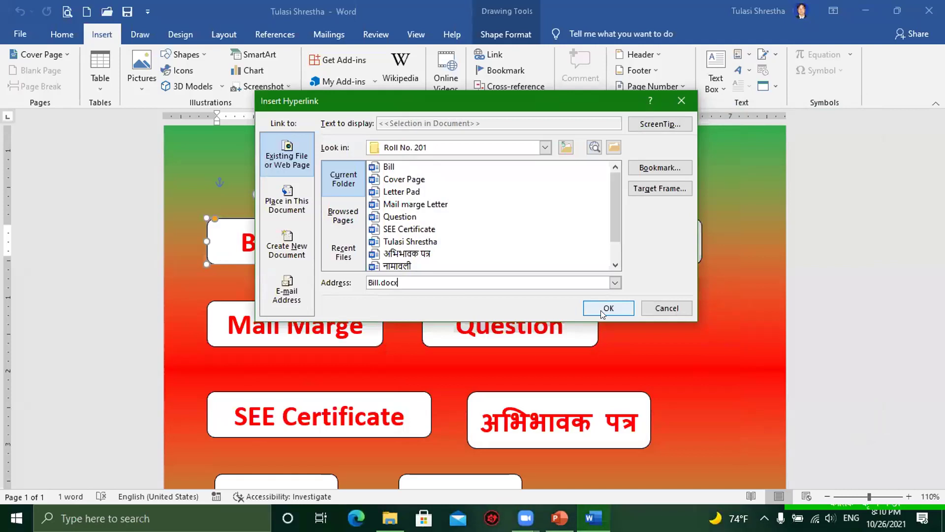
click(603, 309)
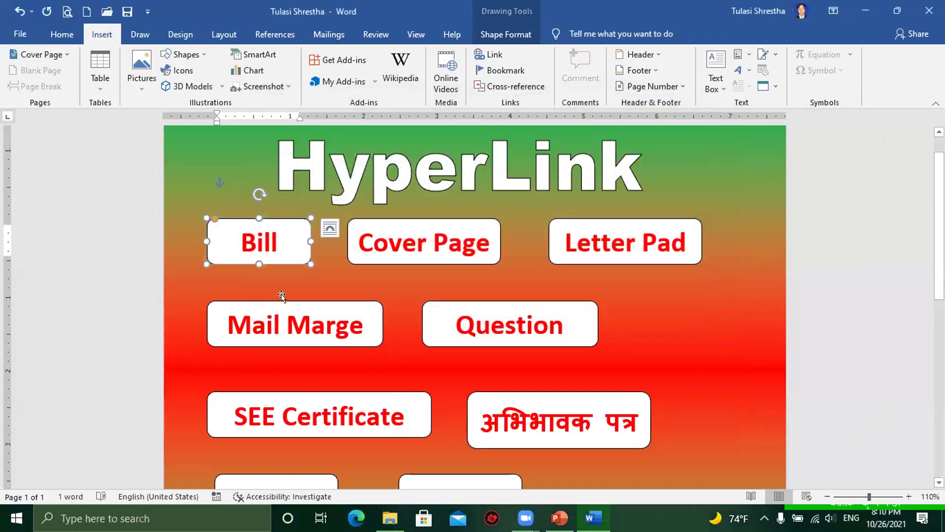
Step: Hyperlink the Cover Page button to Cover Page.docx in Desktop > New folder > Roll No. 201
click(399, 261)
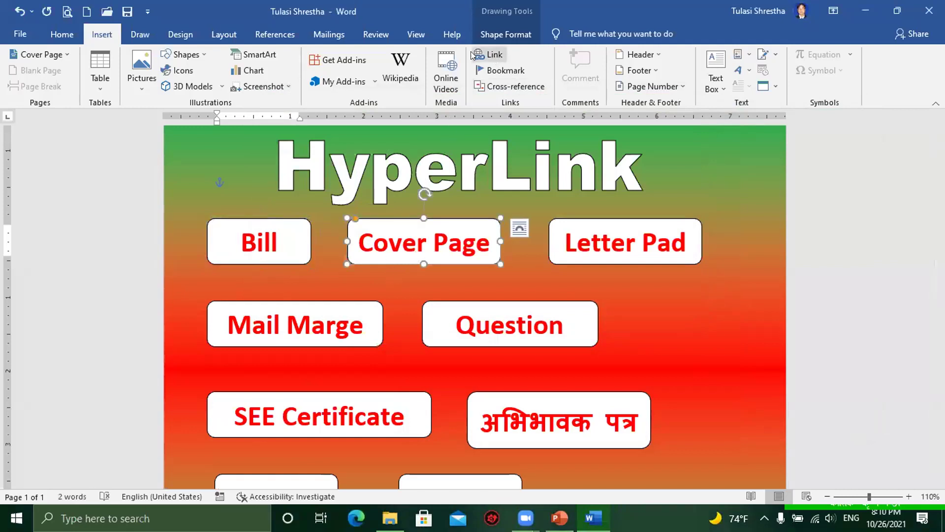
click(493, 56)
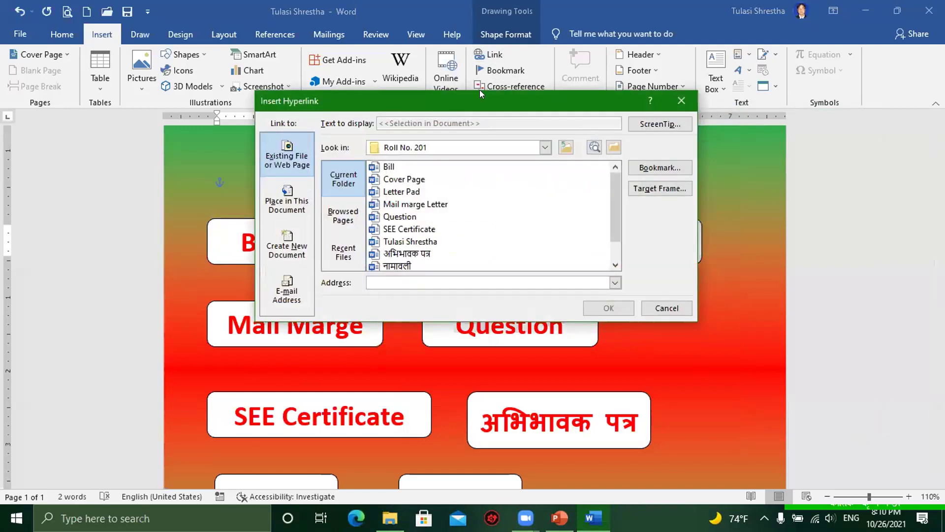
click(614, 147)
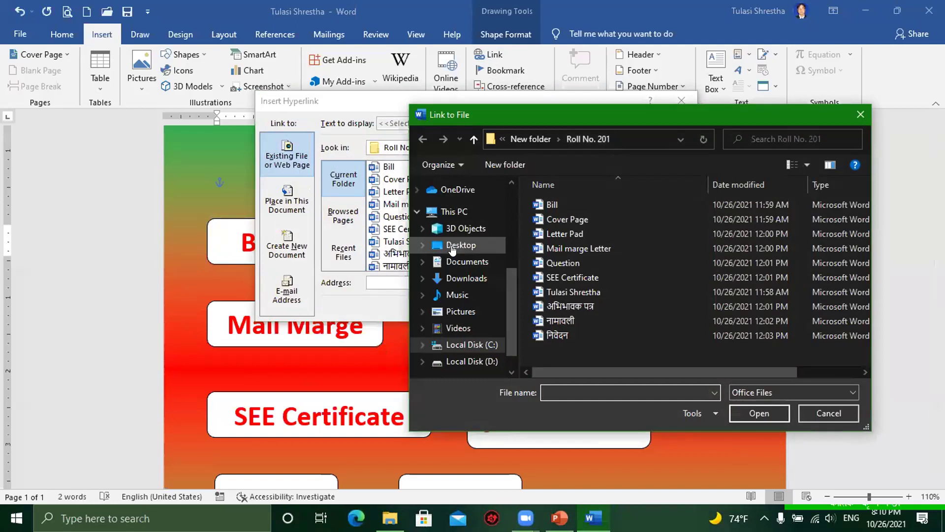
click(459, 245)
double_click(567, 301)
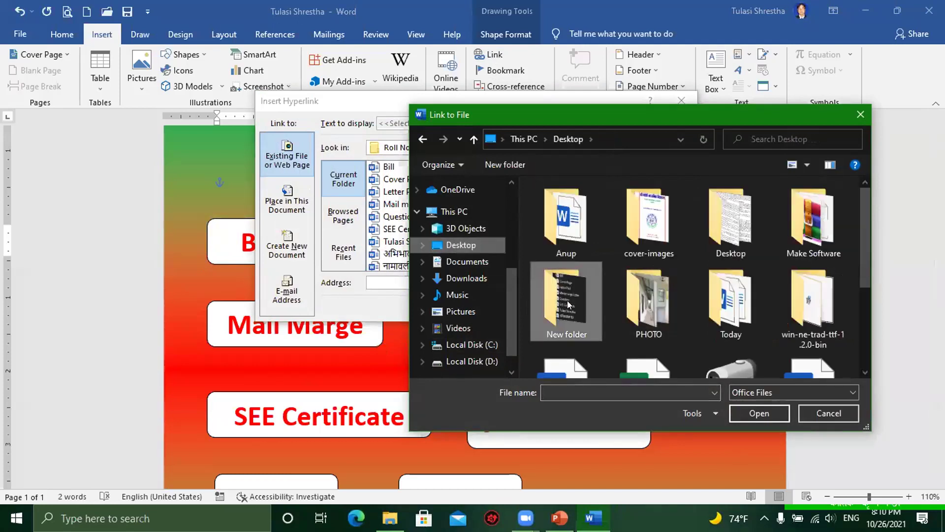
double_click(559, 216)
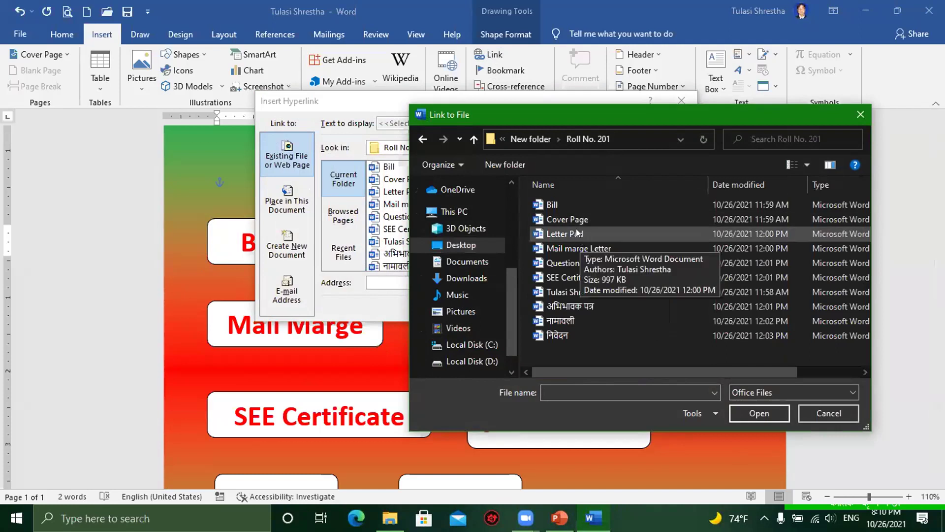
click(581, 220)
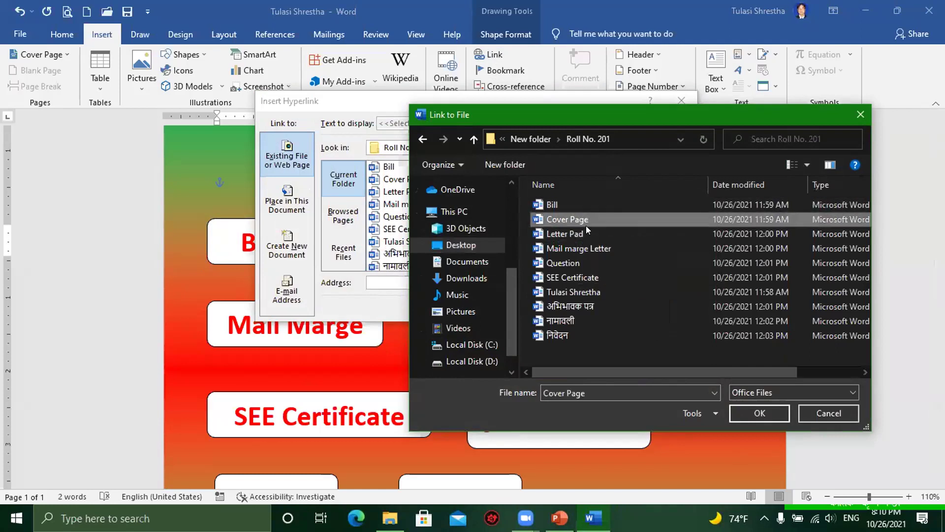
click(759, 413)
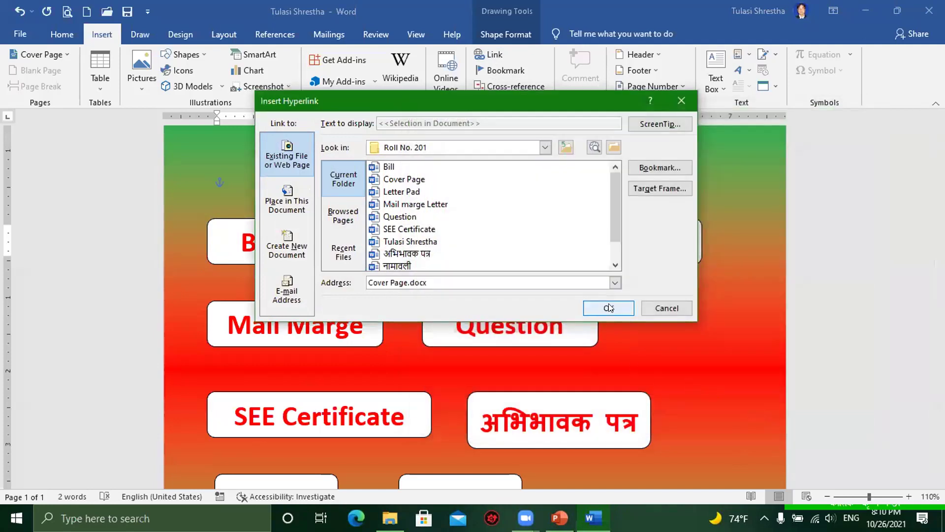
click(609, 313)
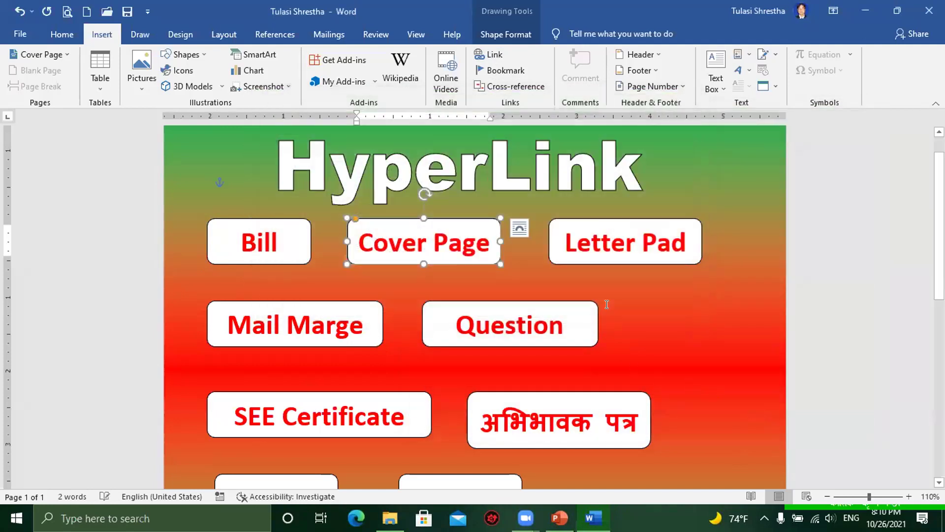
click(705, 316)
scroll(540, 339, down, 3)
scroll(542, 339, down, 3)
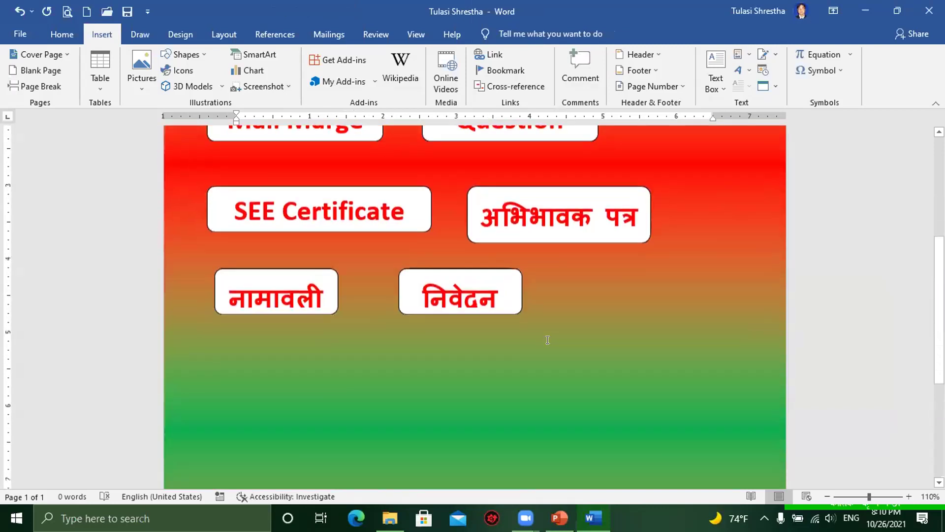
scroll(547, 339, up, 4)
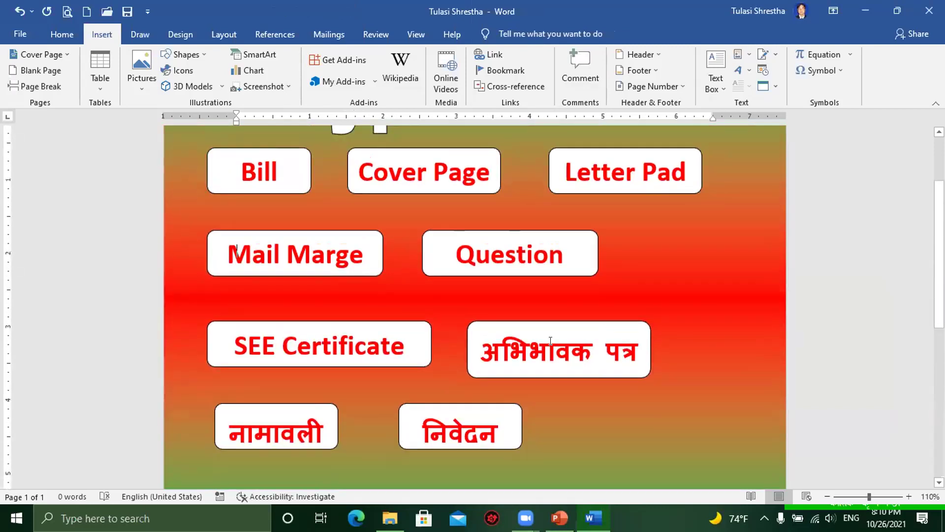
scroll(652, 295, up, 2)
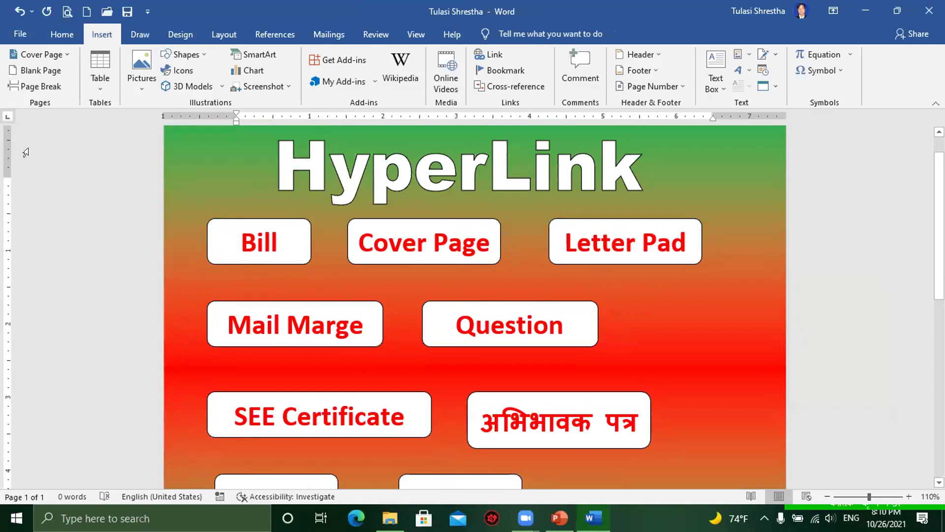
Step: Turn on 'Use CTRL + Click to follow hyperlink' in Word's Advanced options
click(24, 32)
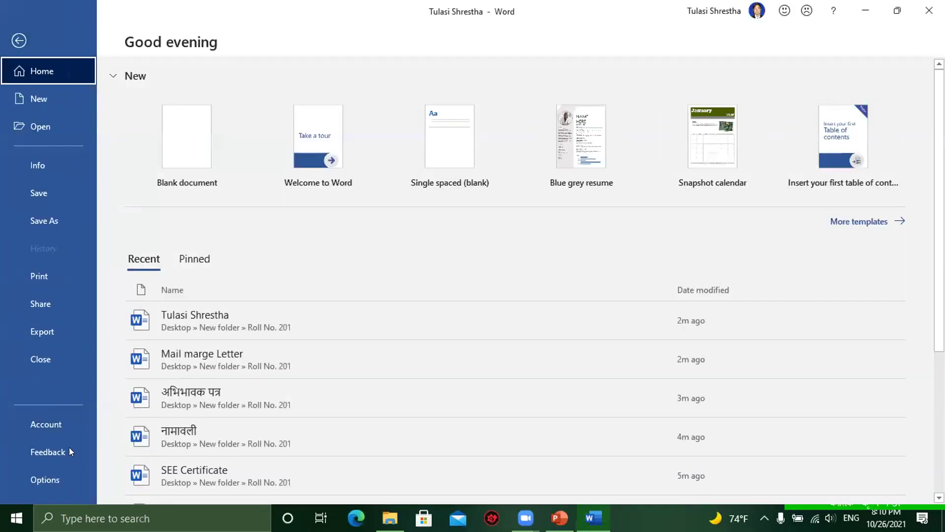
click(50, 478)
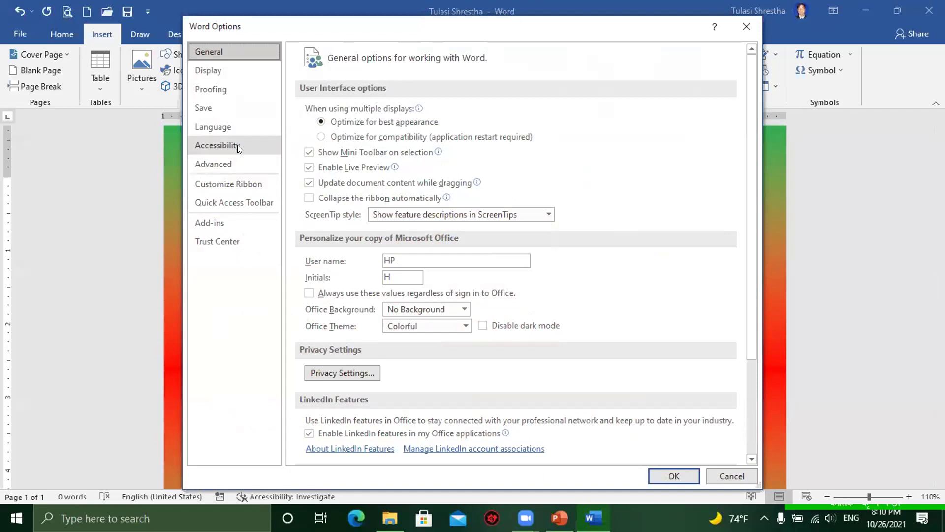
click(226, 162)
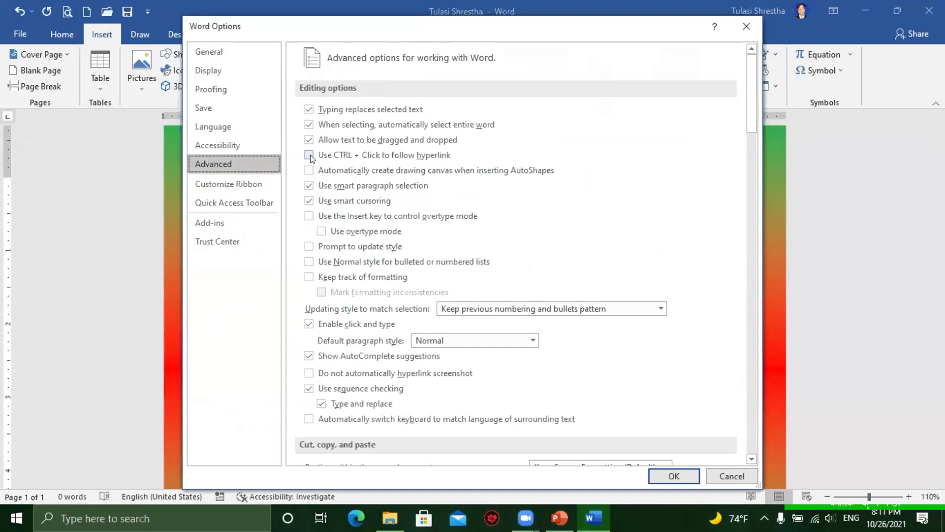
click(323, 157)
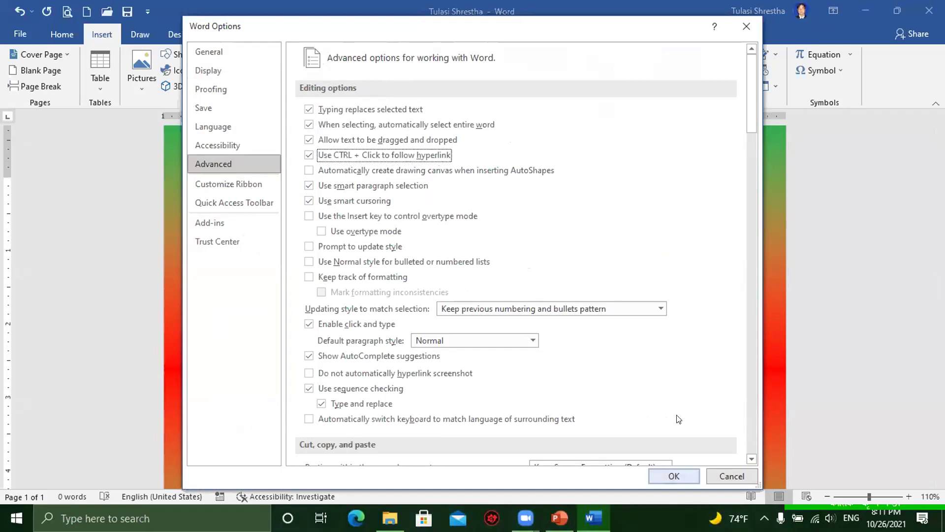
key(Return)
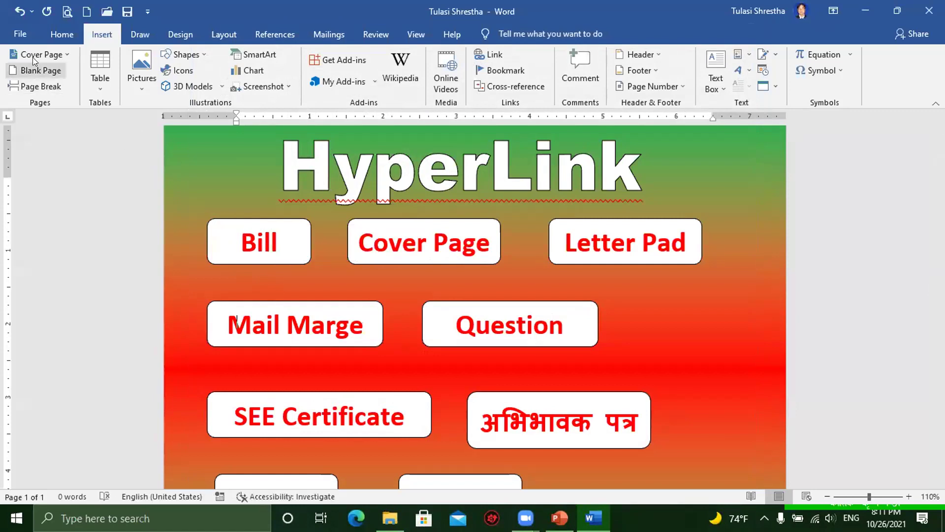
Step: Turn 'Use CTRL + Click to follow hyperlink' back off in Word's Advanced options
click(19, 33)
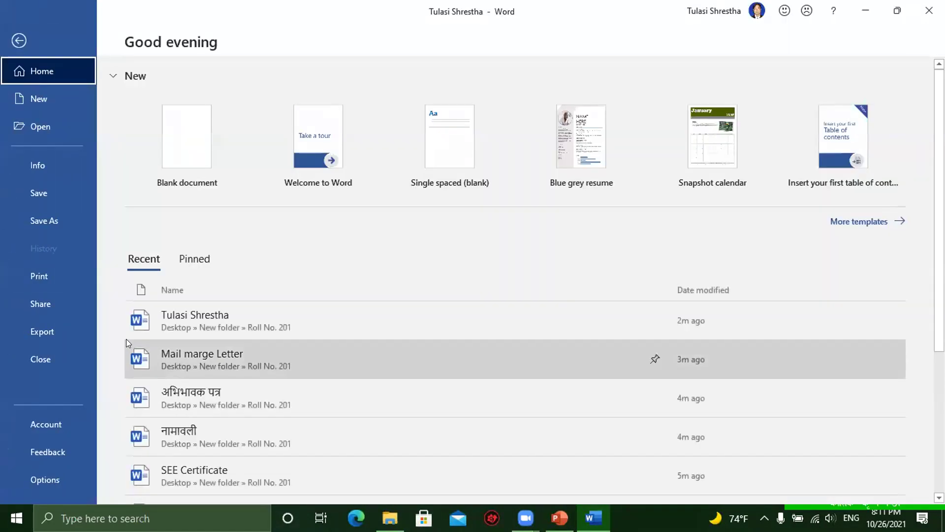
click(56, 480)
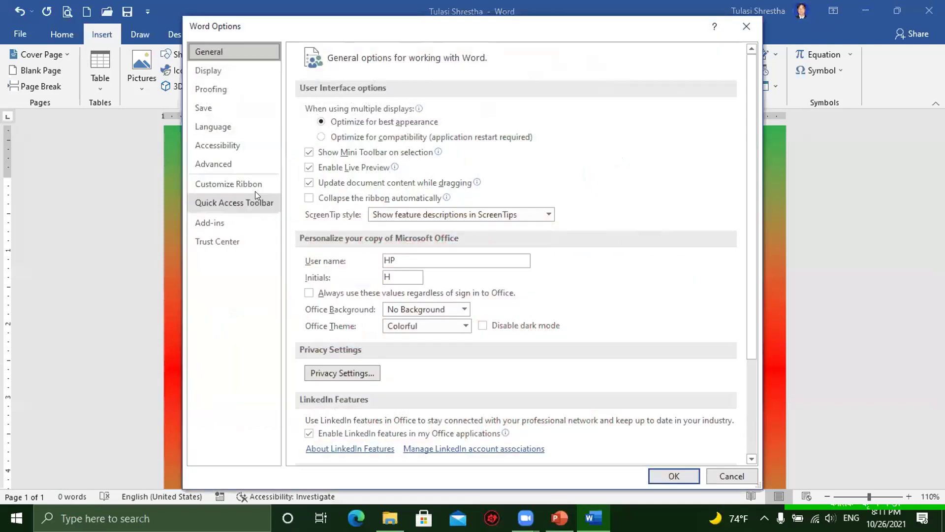
click(234, 165)
click(309, 155)
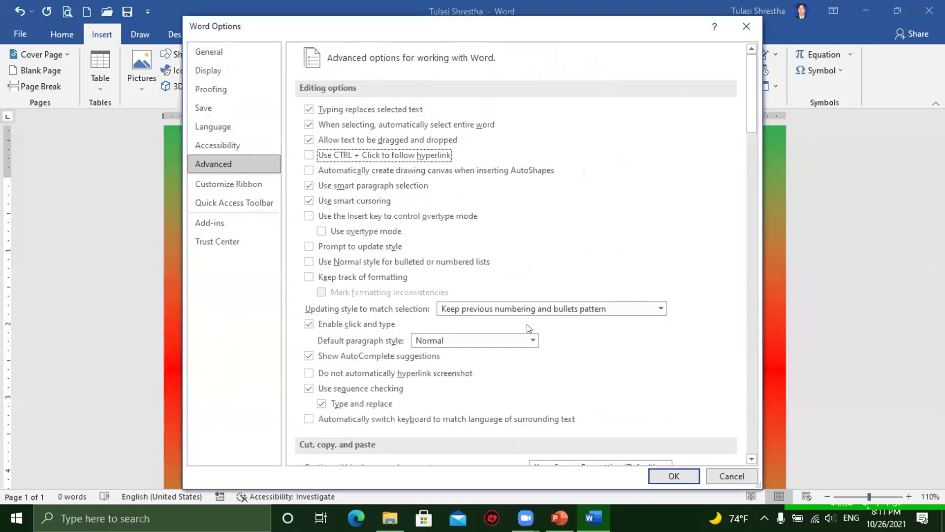
key(Return)
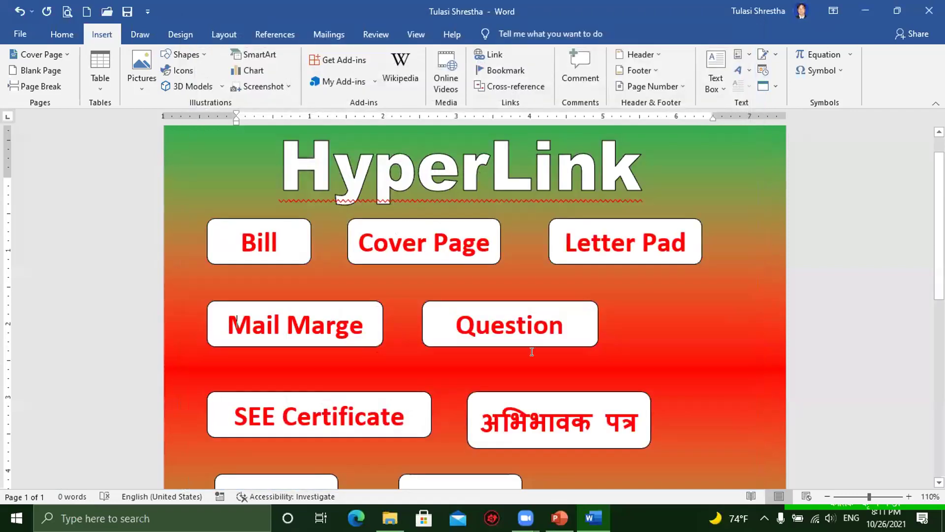
Step: Open the Bill file from its link, close it, and return to the HyperLink page
click(252, 247)
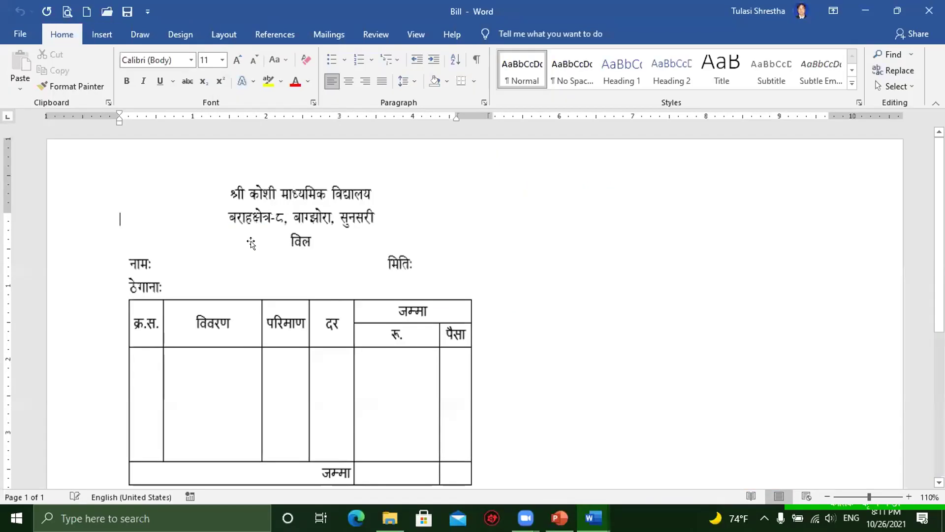
click(929, 10)
click(593, 518)
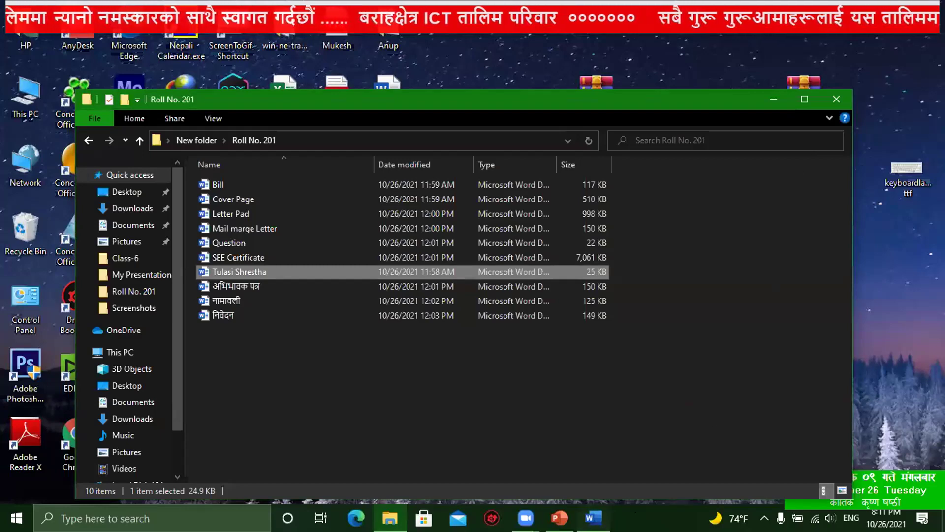
key(alt+Tab)
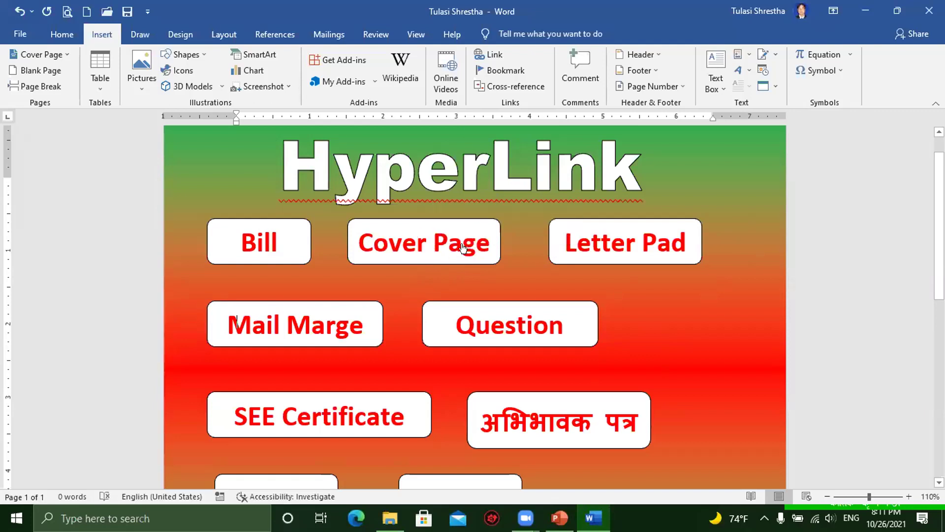
Step: Open Cover Page from its link, close it, and minimize Word to show Roll No. 201
click(427, 252)
scroll(515, 325, down, 5)
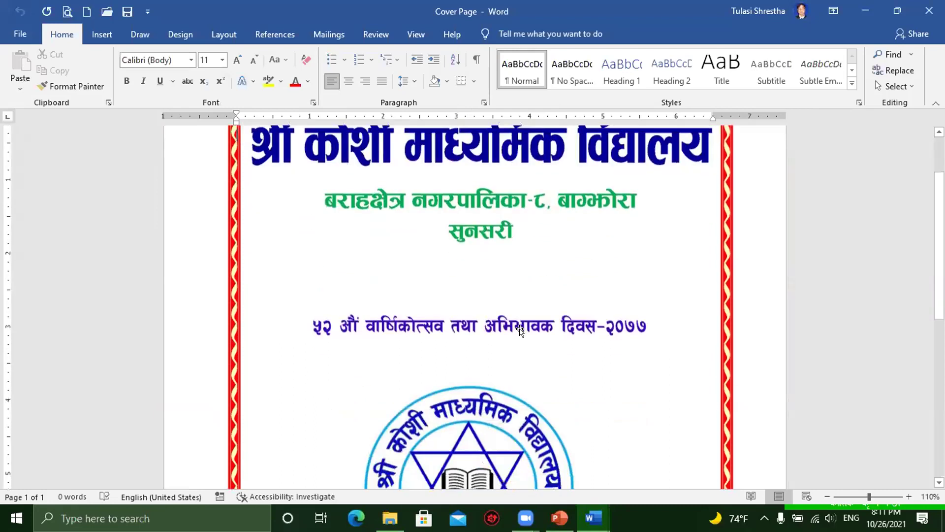
scroll(513, 327, down, 3)
scroll(605, 295, up, 10)
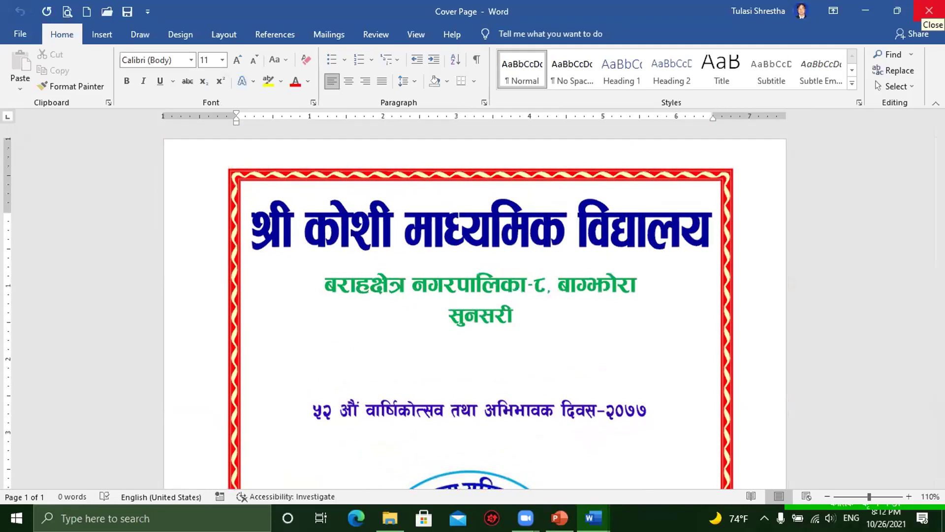
click(929, 11)
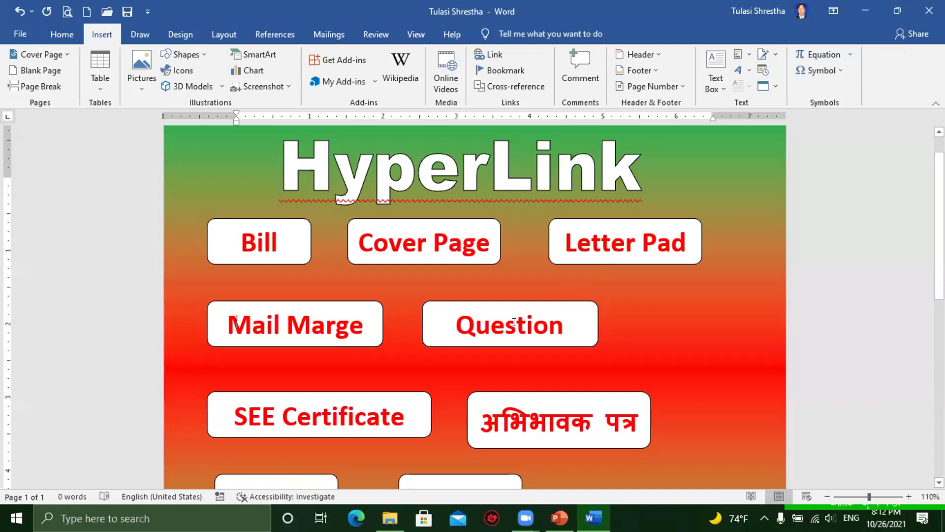
scroll(514, 322, down, 3)
scroll(658, 234, up, 4)
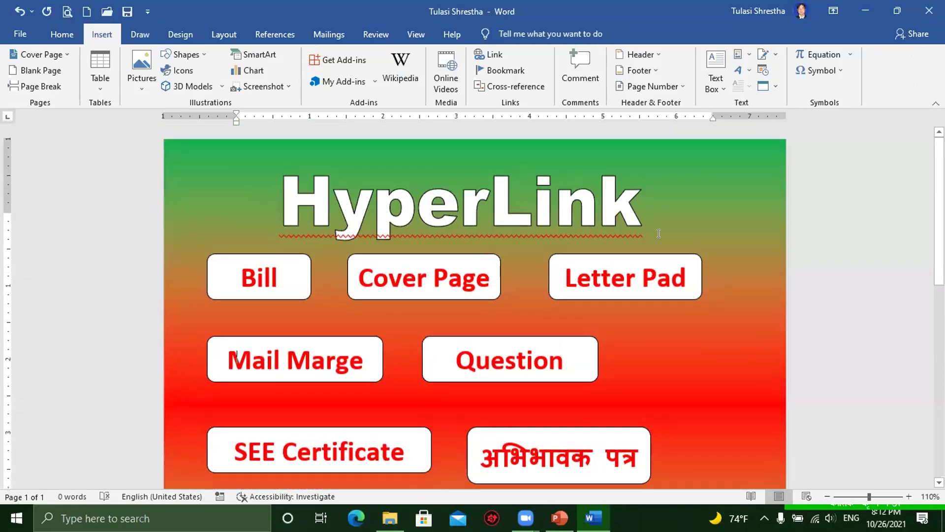
scroll(636, 321, down, 3)
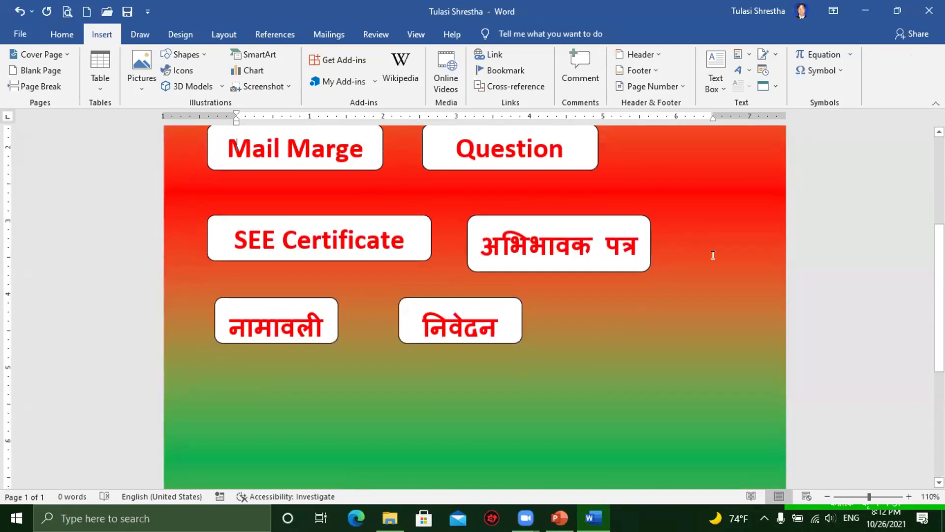
scroll(712, 256, up, 1)
scroll(709, 251, up, 3)
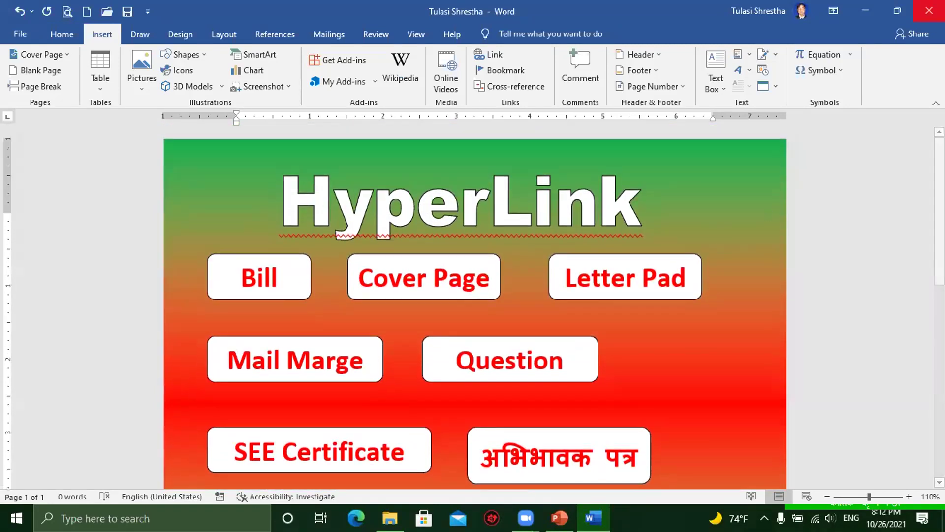
click(865, 8)
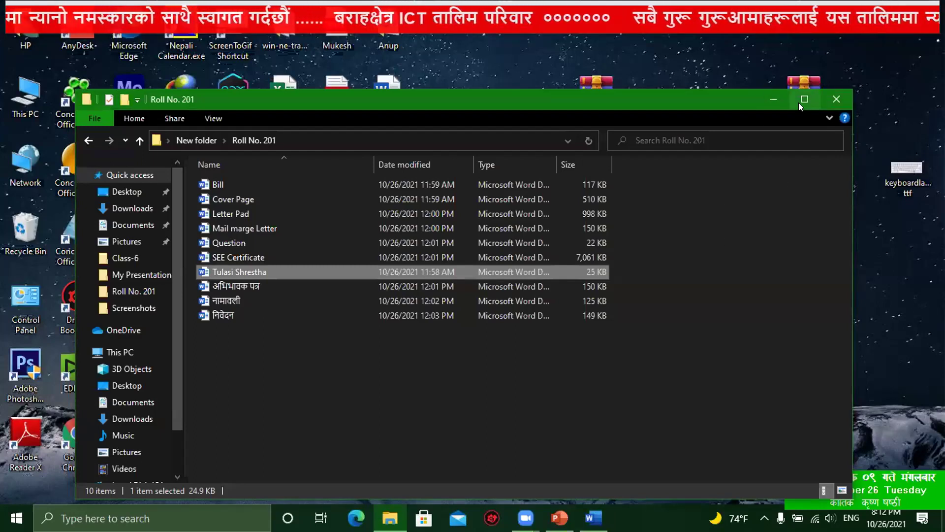
Step: Minimize the Roll No. 201 folder window
click(772, 100)
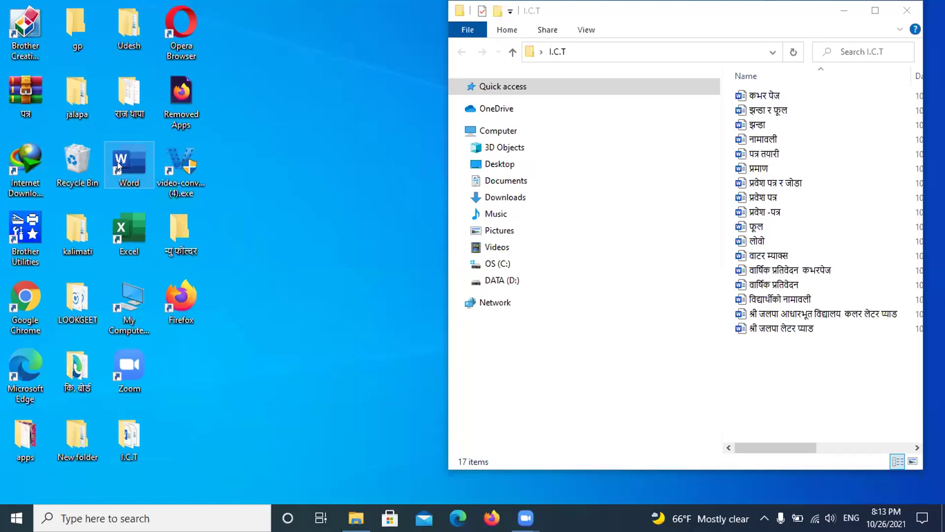
Step: Launch Word from its desktop icon and bring the I.C.T folder window to the front
double_click(122, 163)
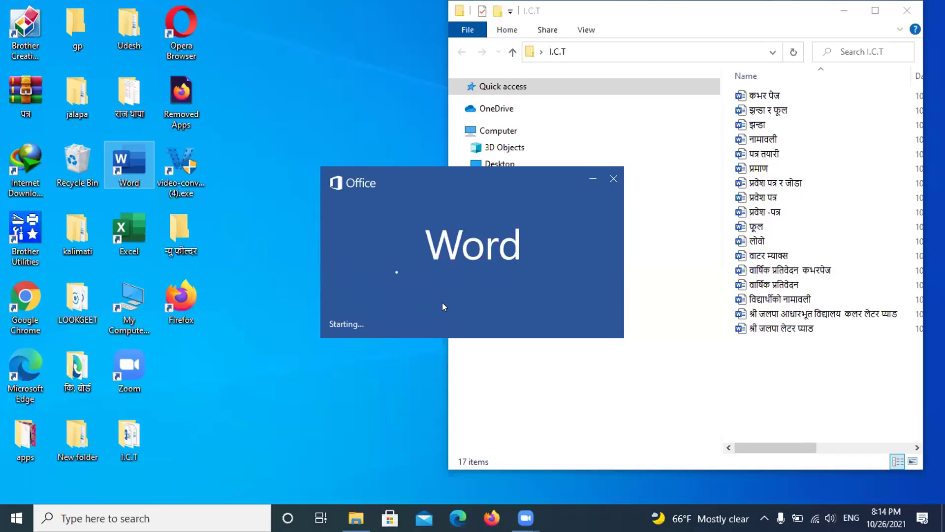
click(543, 382)
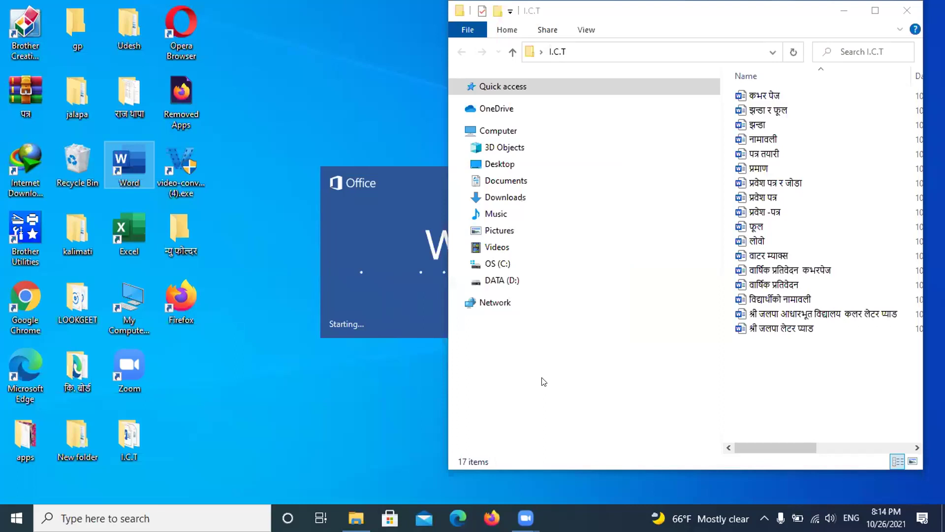
click(543, 382)
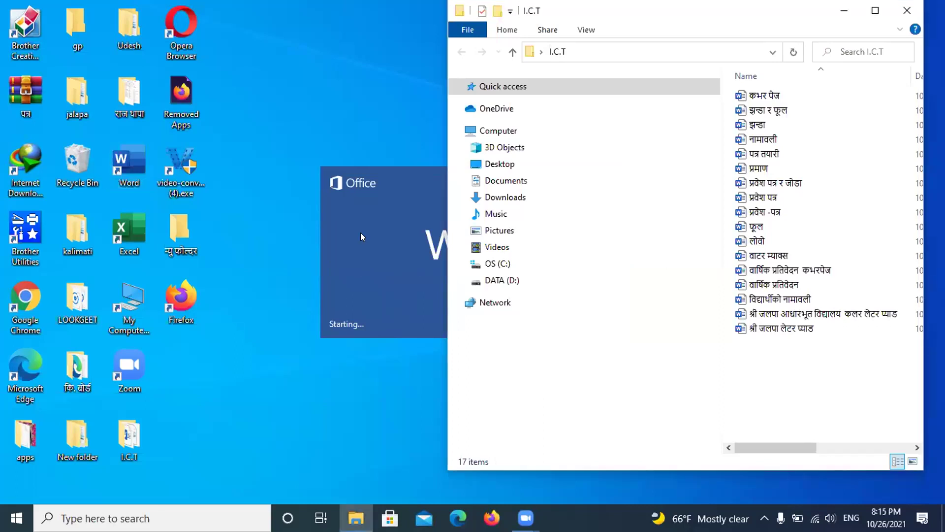
click(849, 241)
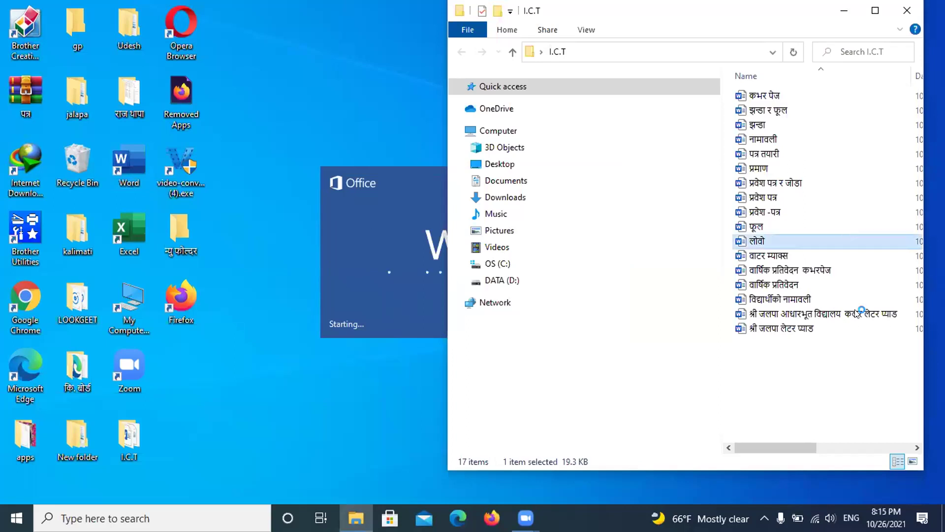
click(828, 388)
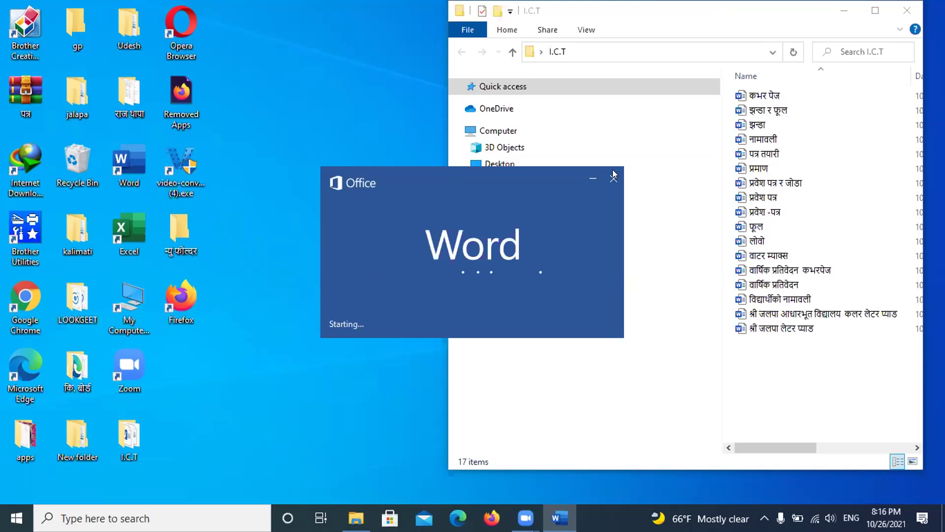
Step: Close the Office splash screen to cancel Word's startup
click(614, 176)
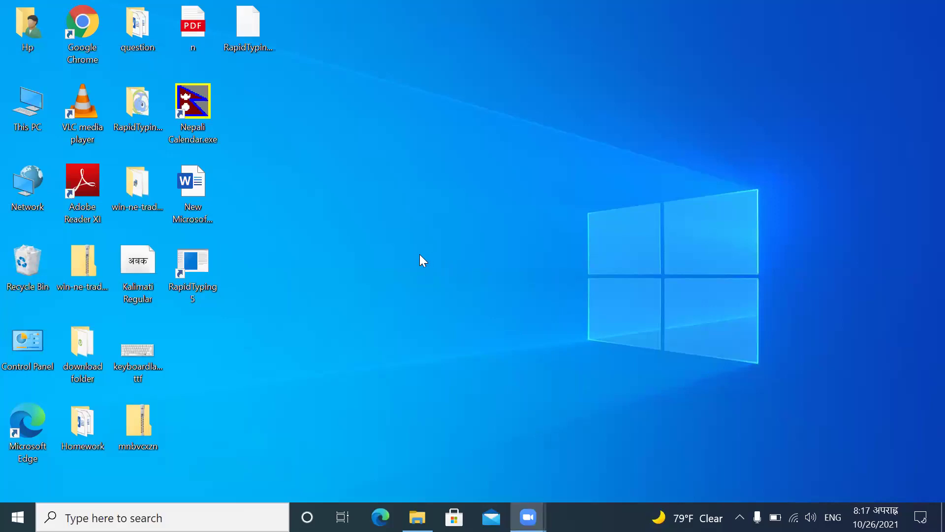
Step: Create a new desktop folder named 'Roll Num 12'
double_click(40, 111)
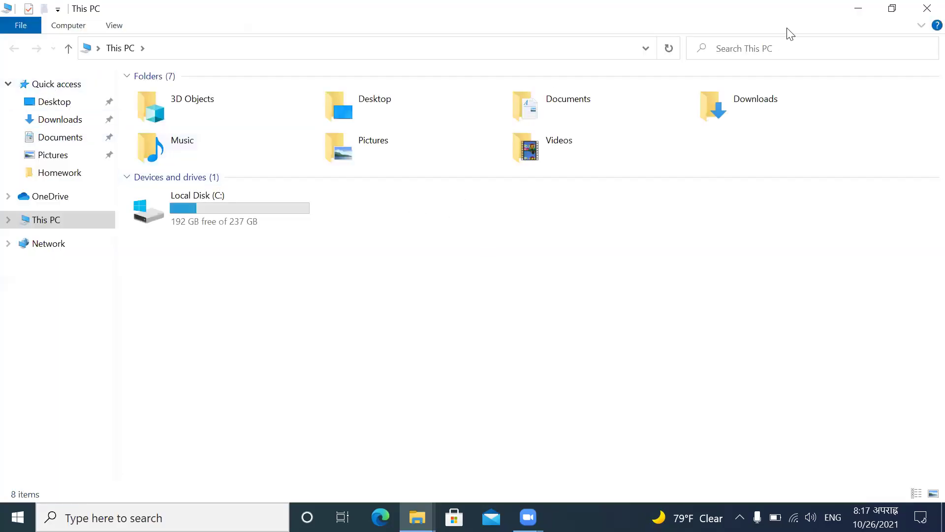
click(924, 8)
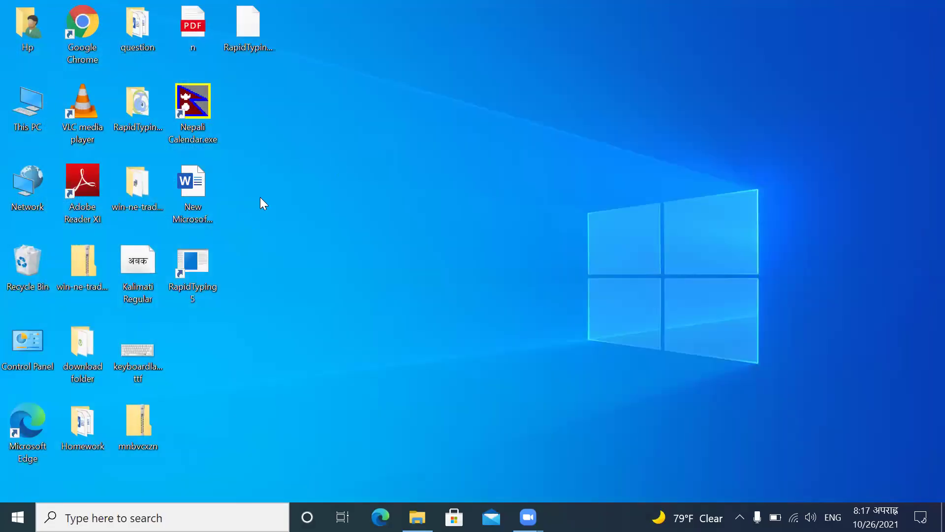
right_click(261, 198)
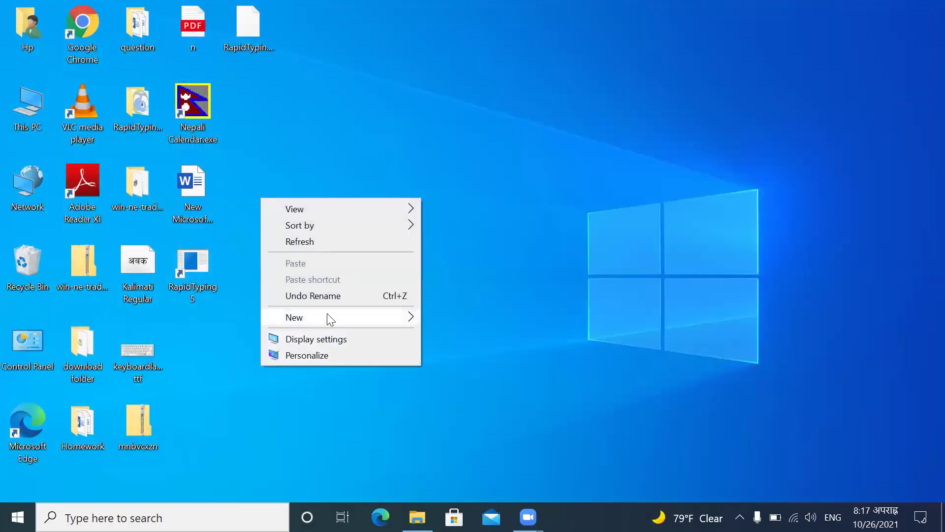
mouse_move(325, 318)
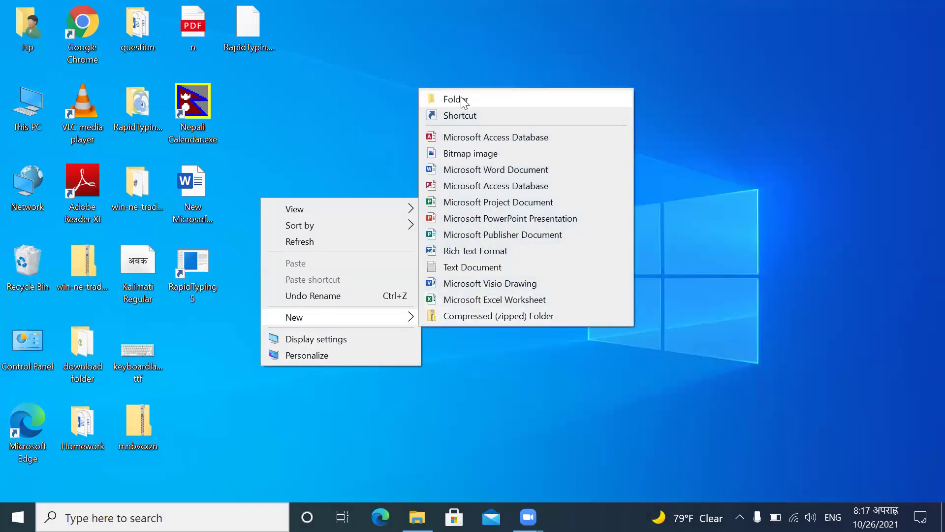
click(462, 99)
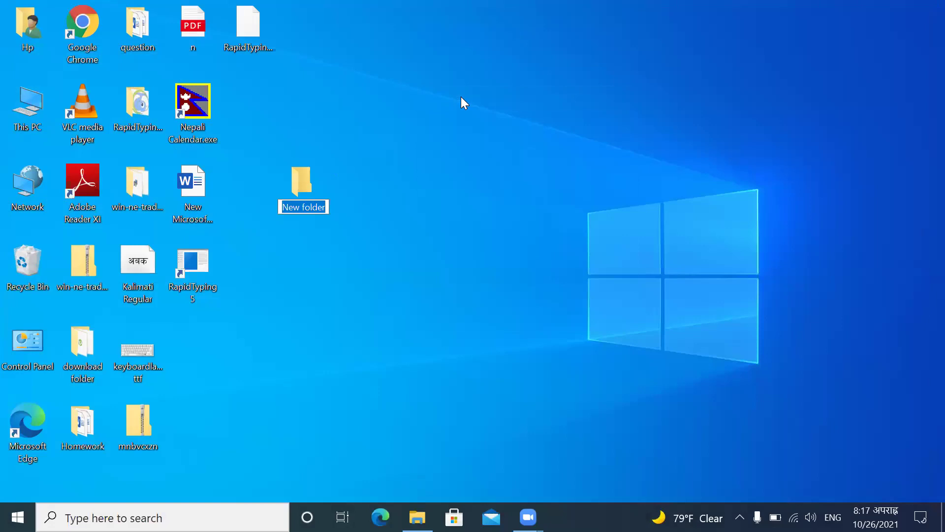
text(Roll)
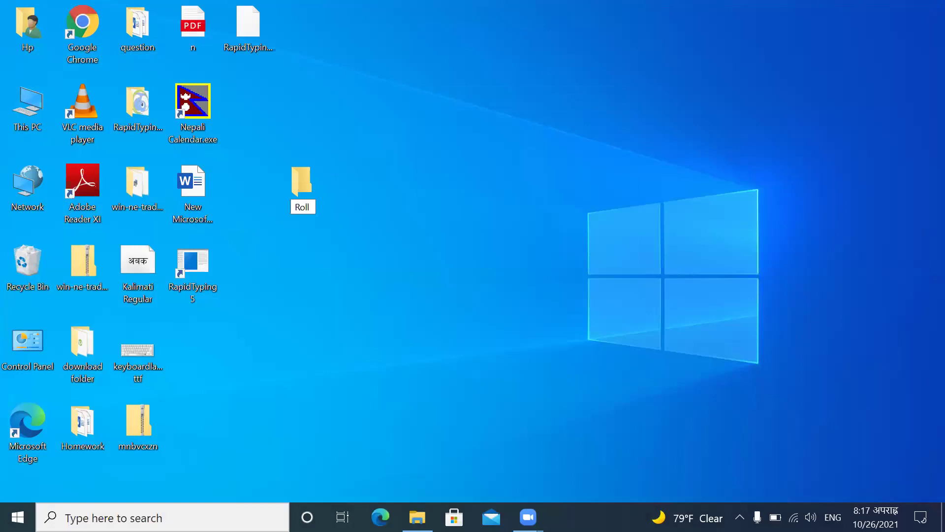
text( Num 12)
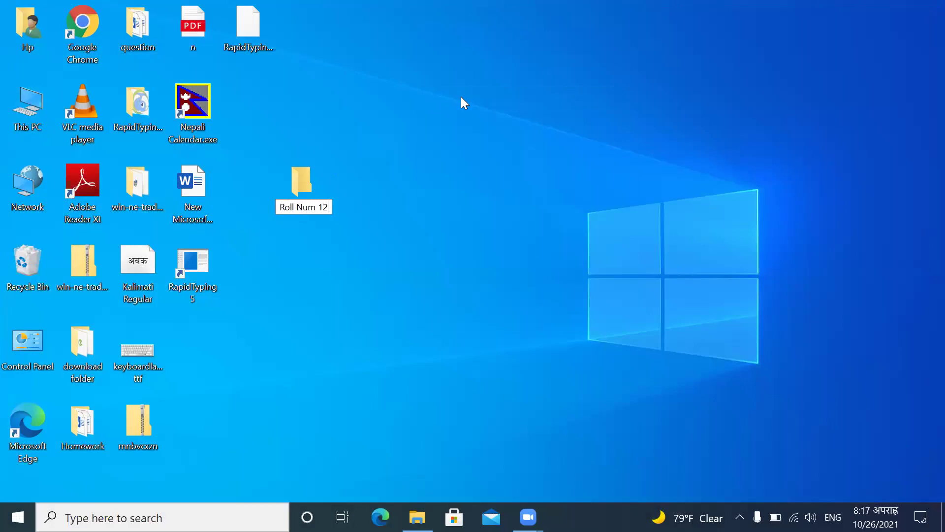
key(Return)
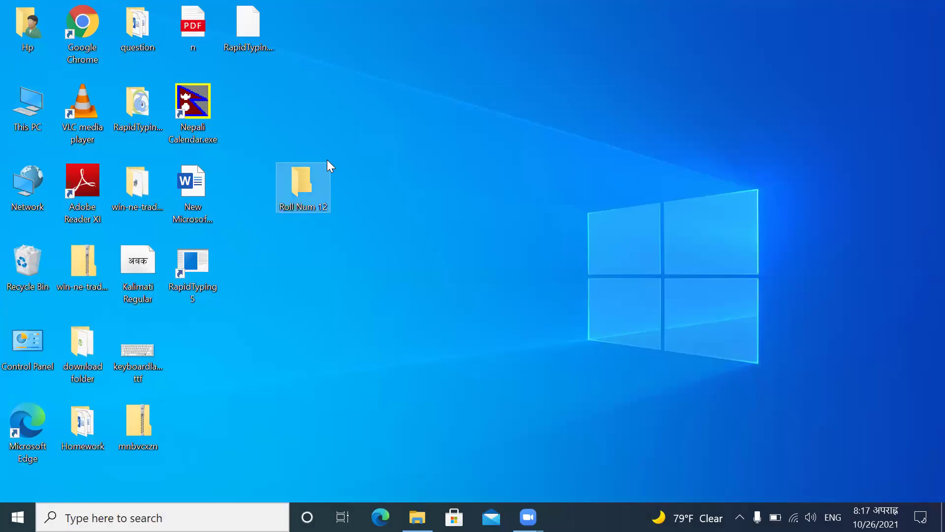
Step: Open the empty Roll Num 12 folder, then close it
double_click(308, 175)
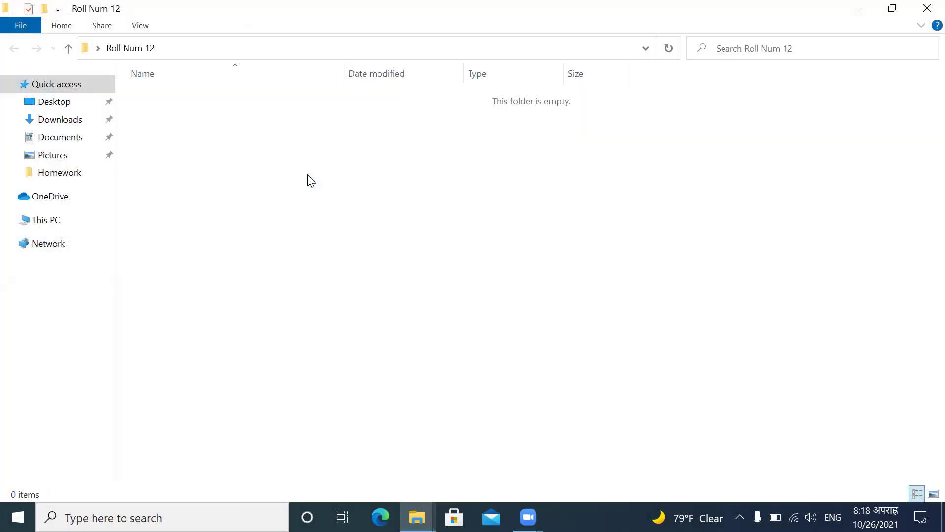
right_click(235, 205)
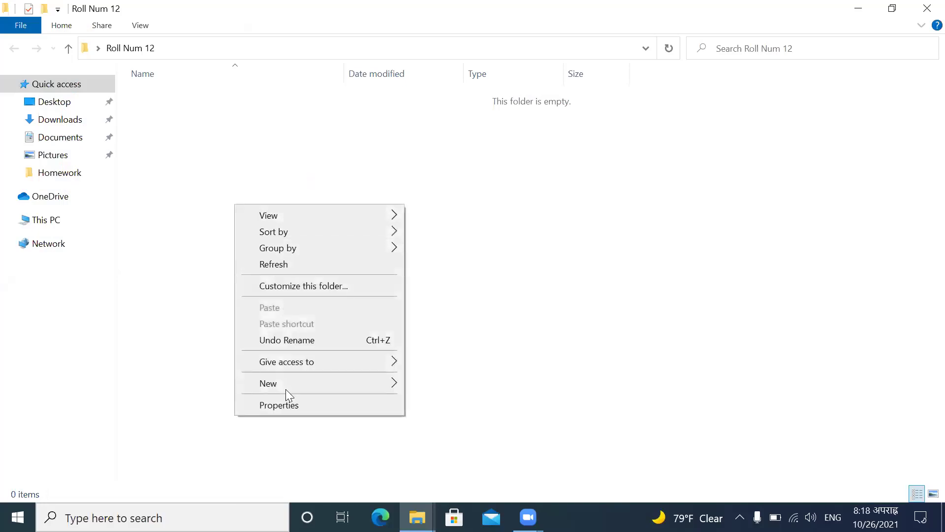
click(496, 309)
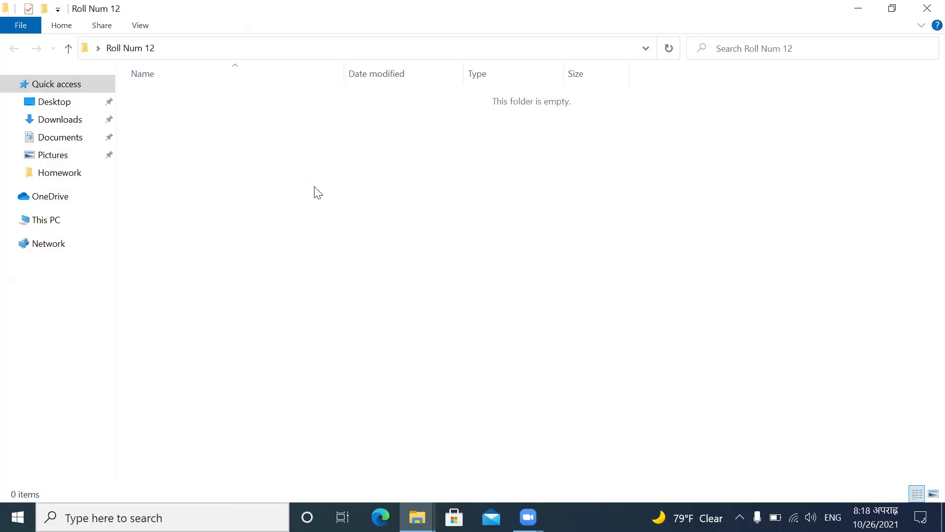
click(927, 8)
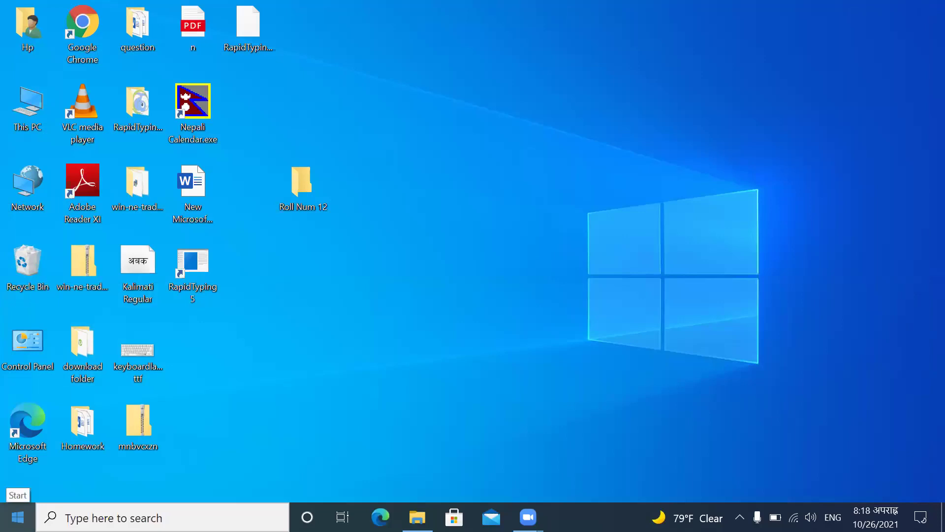
Step: Start Word from the Start menu's Office folder and create a blank document
click(18, 517)
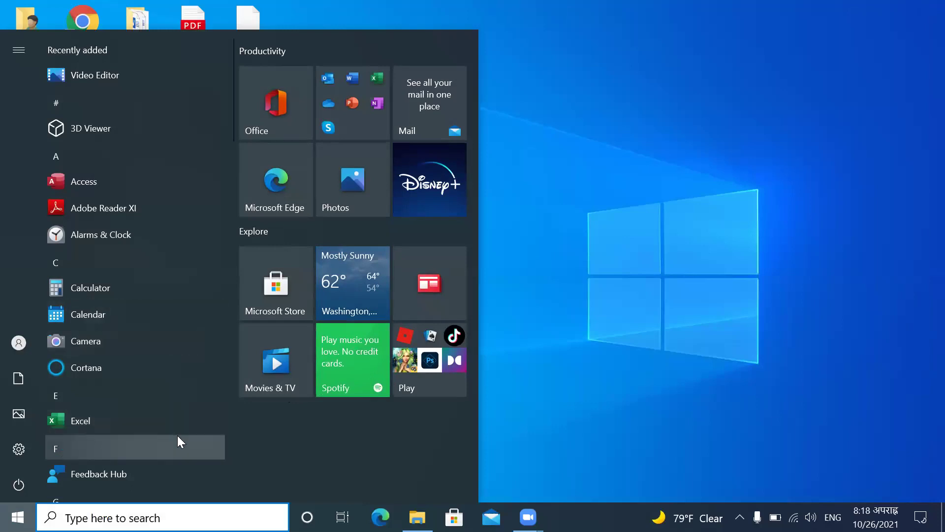
click(346, 92)
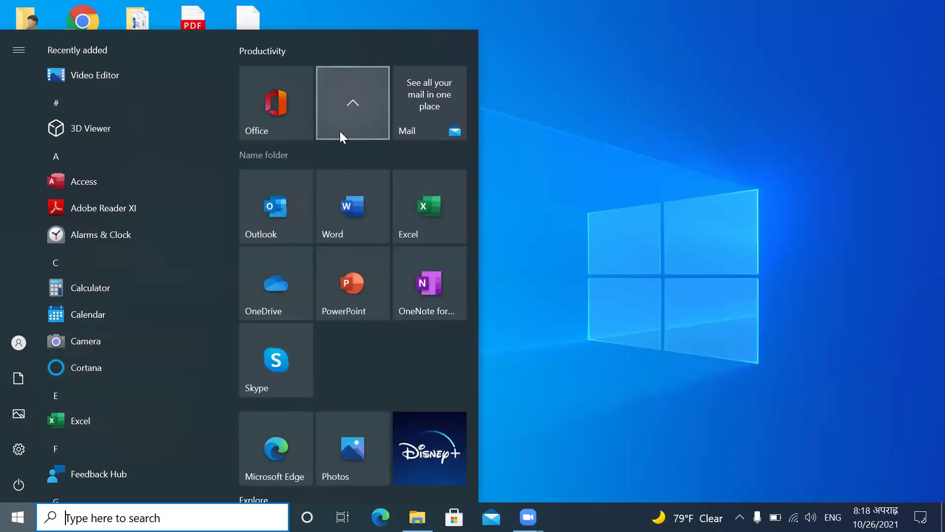
click(345, 201)
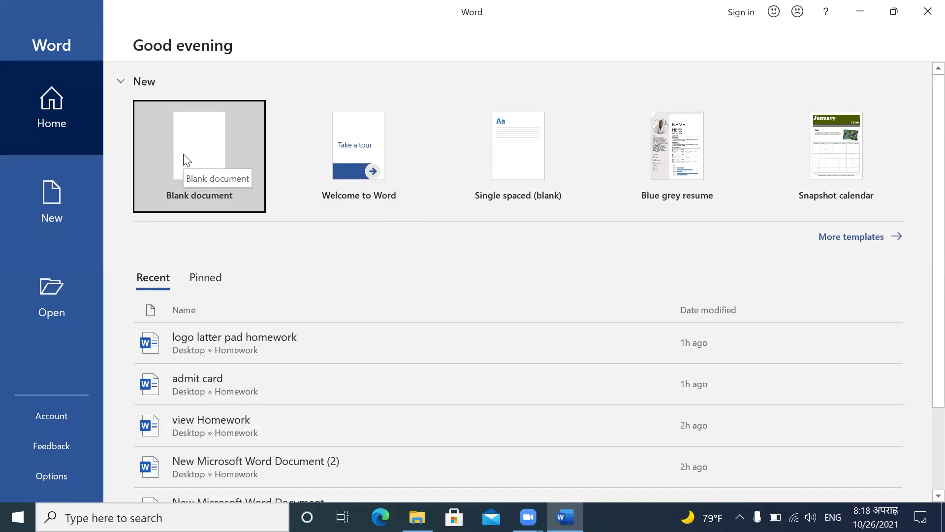
click(186, 159)
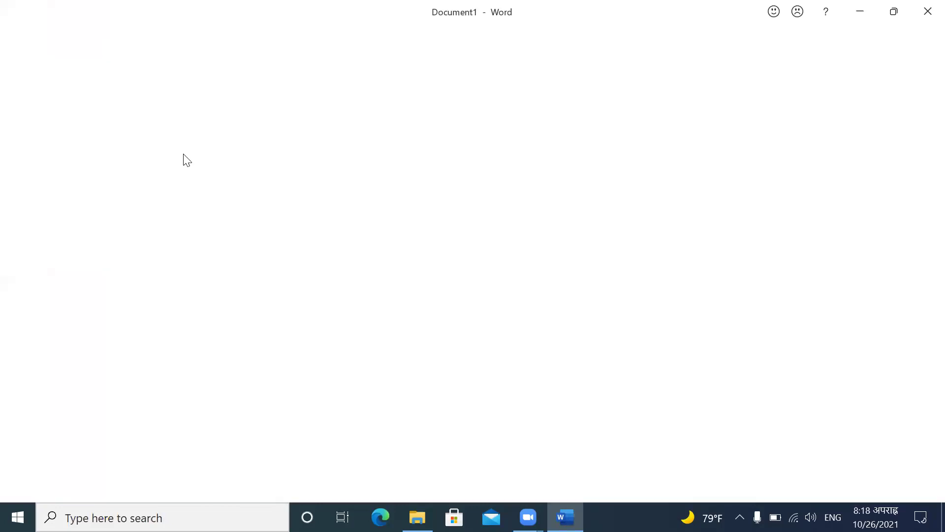
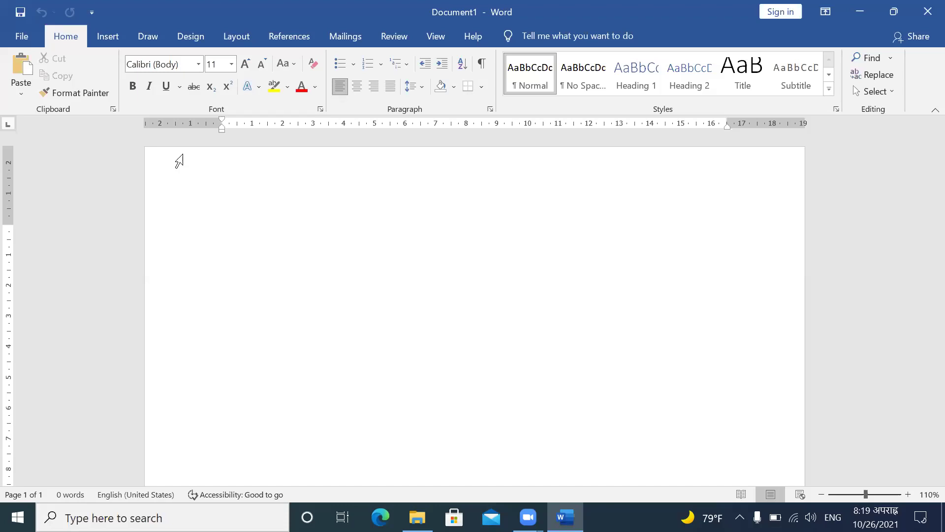
Step: Insert an empty 3-column by 5-row table into the blank document
click(103, 33)
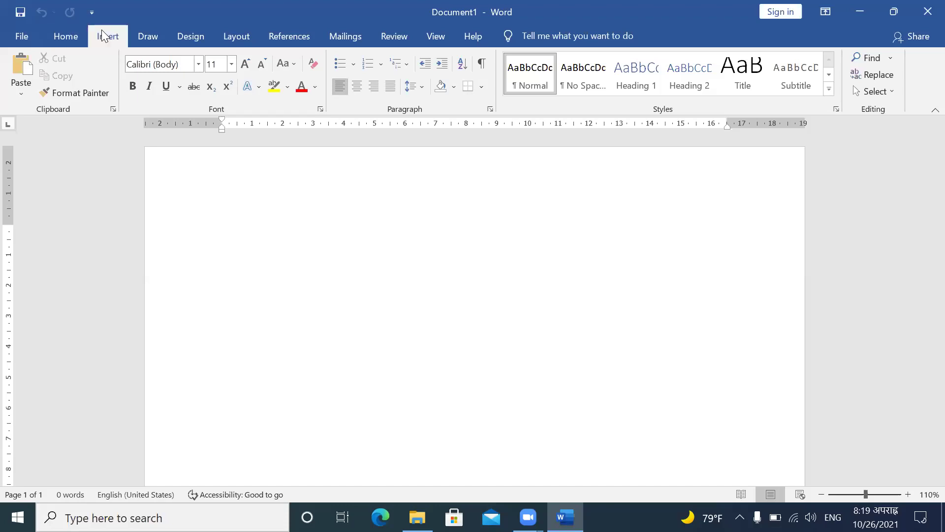
click(107, 79)
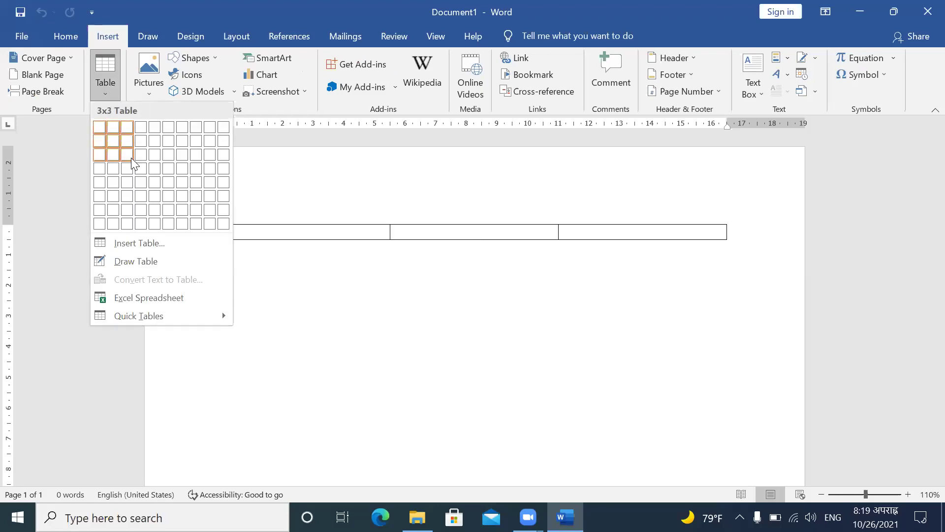
click(126, 183)
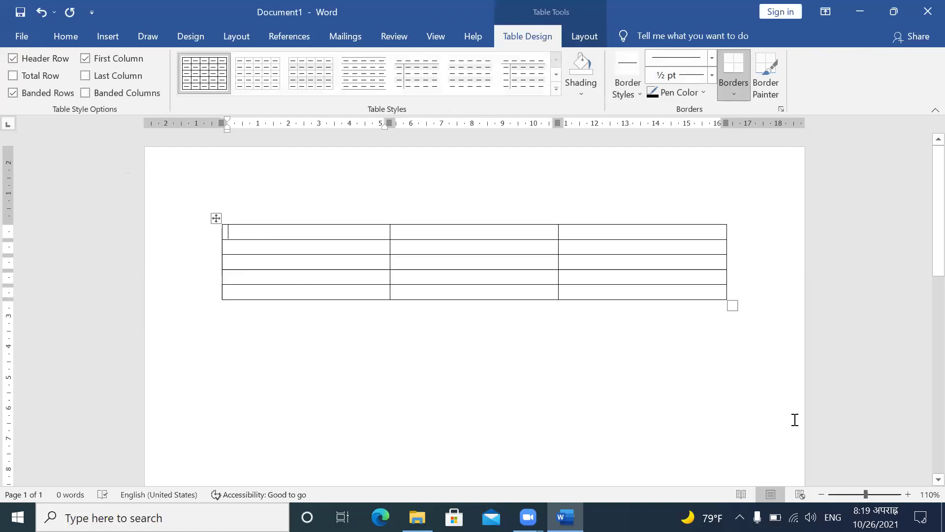
Step: Switch the keyboard input language to Nepali and then back to English
click(833, 517)
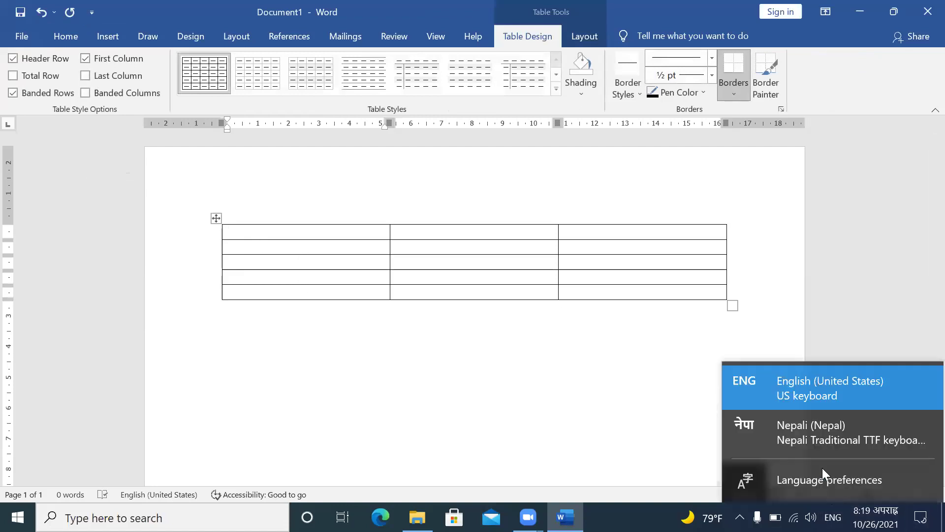
click(809, 439)
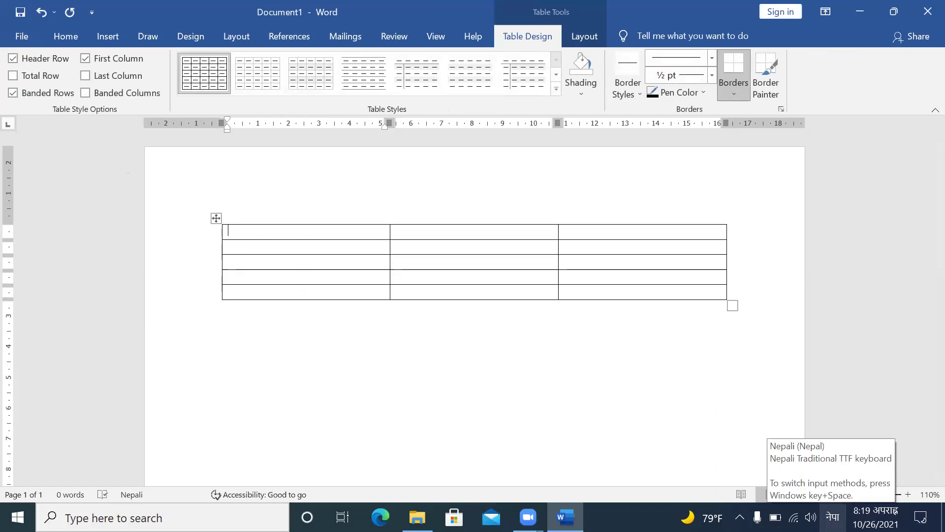
click(832, 517)
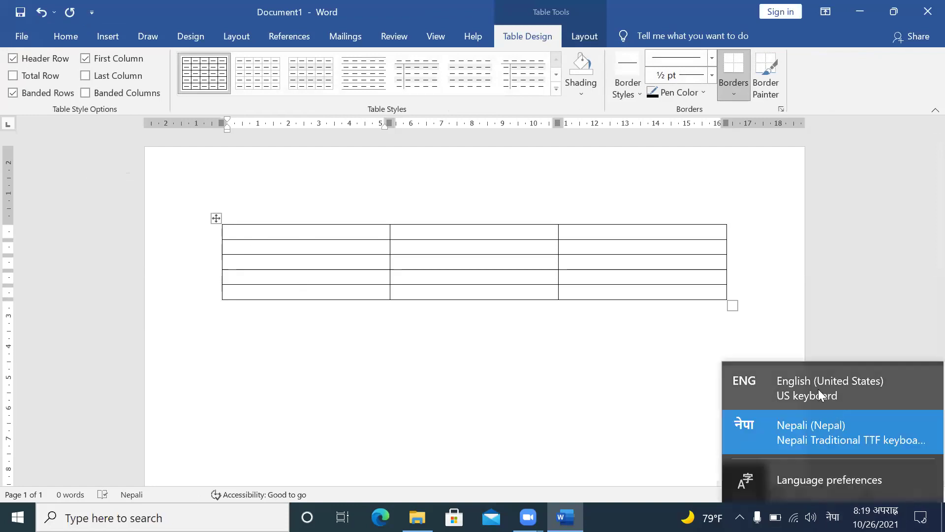
click(819, 389)
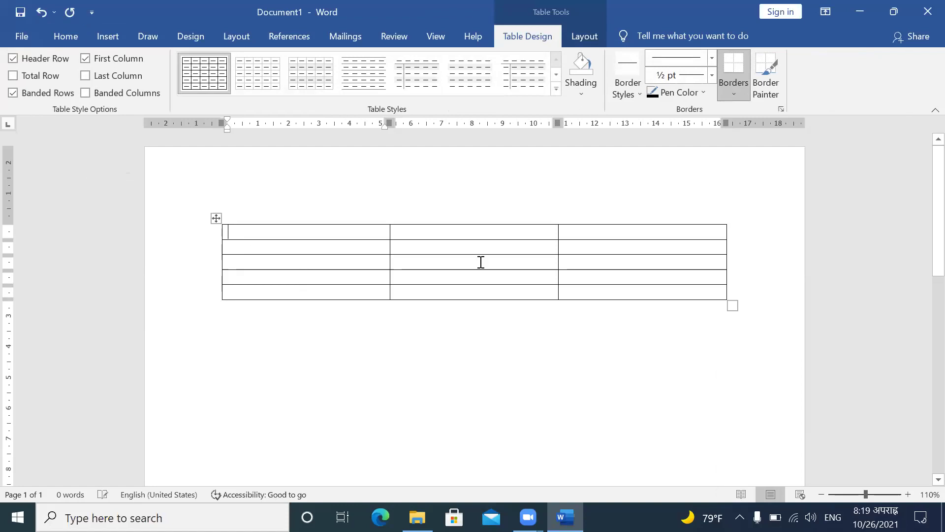
Step: Set the keyboard input to Nepali and select the whole table for formatting
click(216, 218)
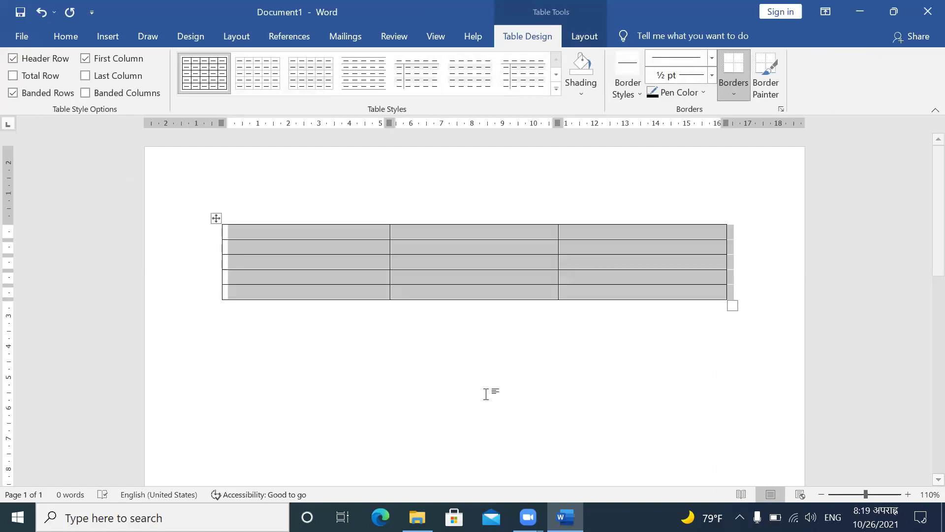
click(833, 517)
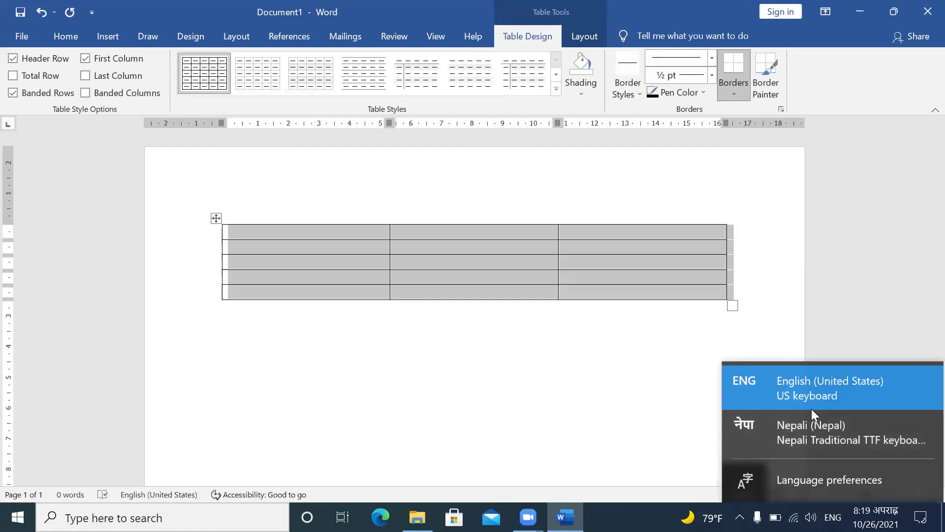
click(812, 432)
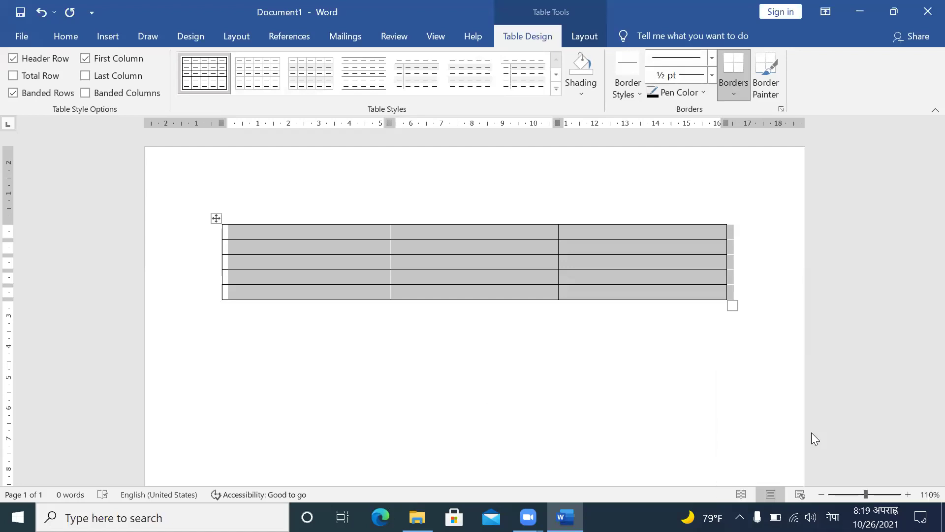
click(305, 232)
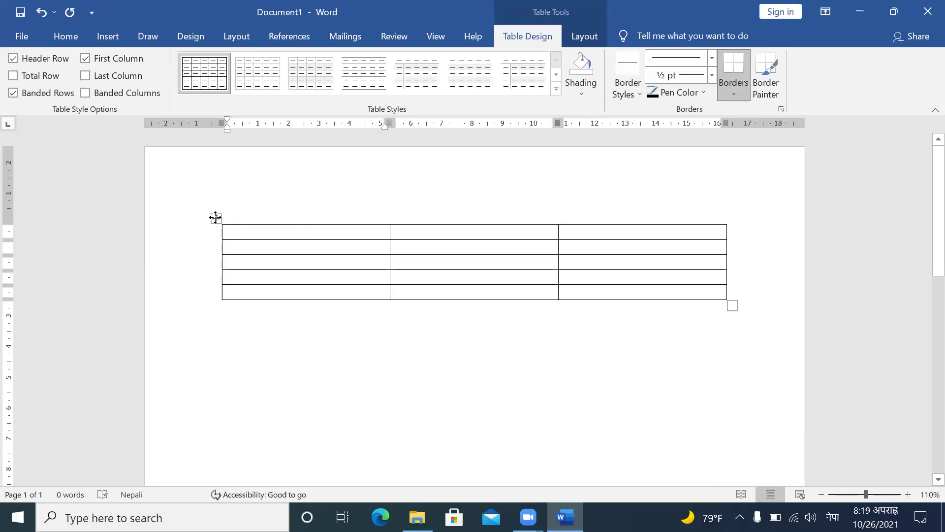
click(216, 218)
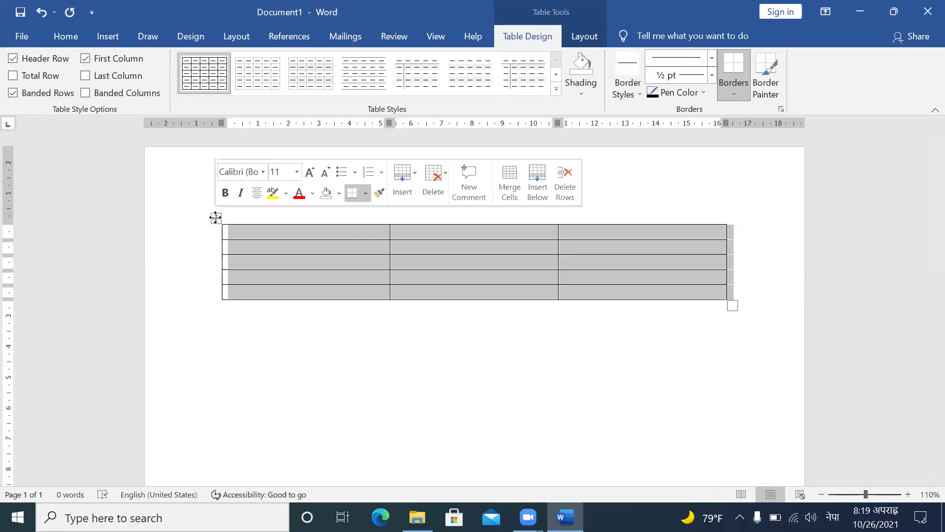
click(56, 36)
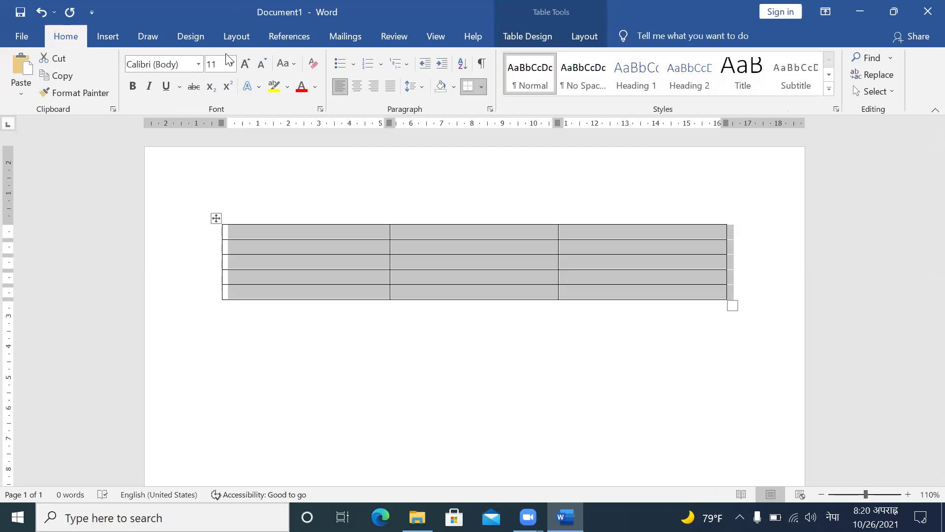
Step: Adjust the selected table's font size with Grow and Shrink Font until it reads 18 pt
click(245, 64)
click(245, 64)
click(245, 64)
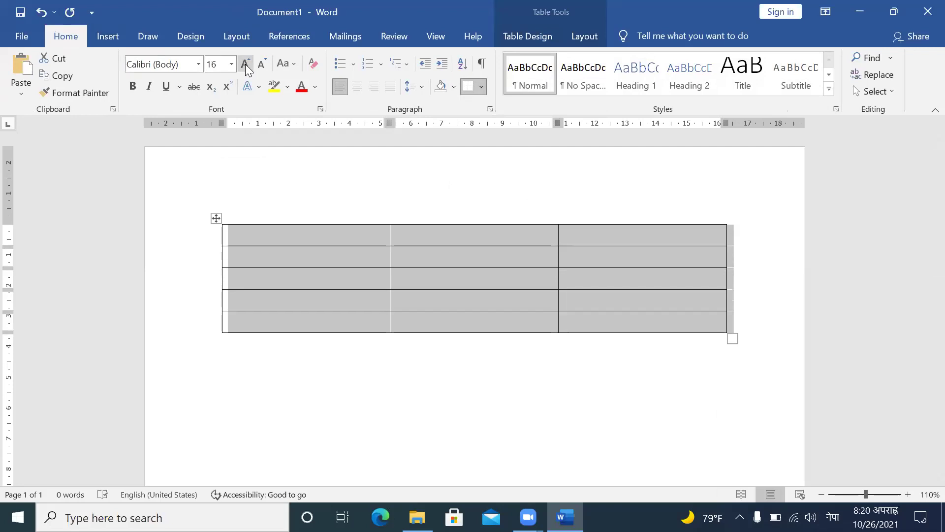
click(245, 64)
click(245, 65)
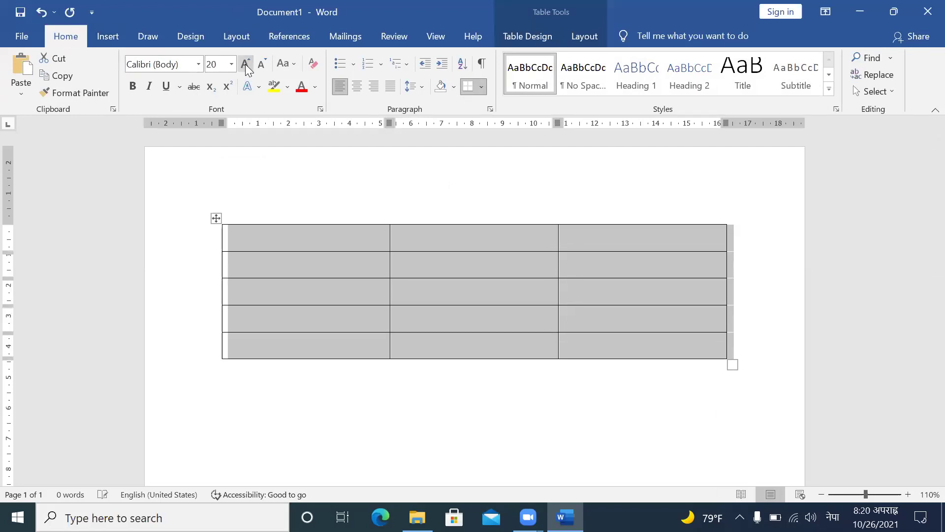
click(245, 64)
click(246, 64)
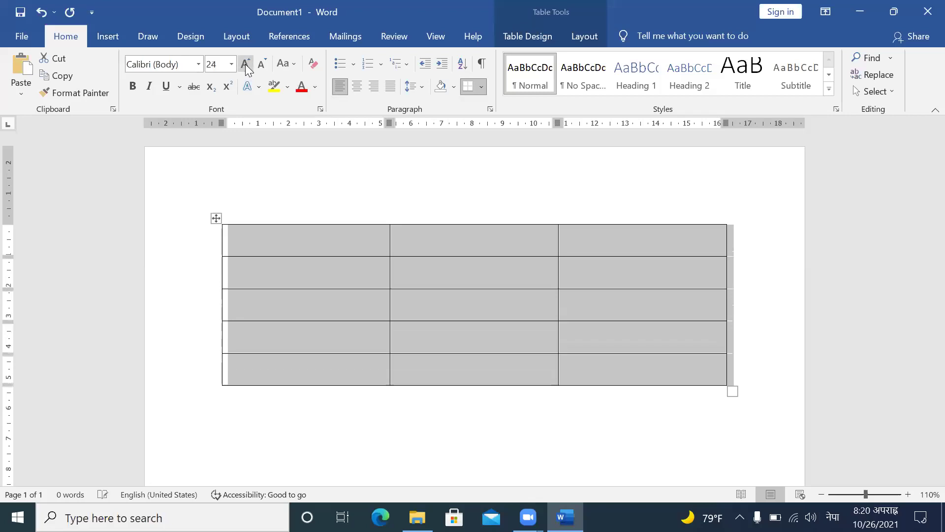
click(245, 64)
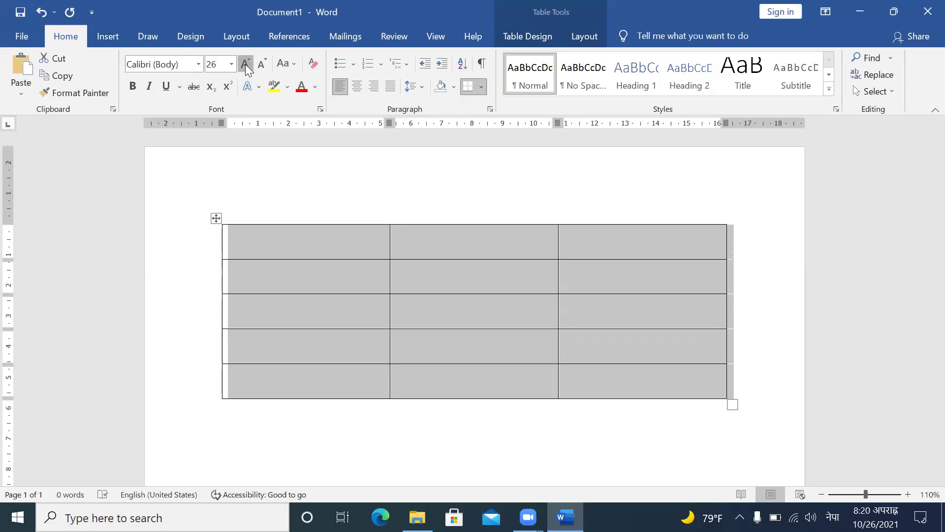
click(245, 64)
click(245, 64)
click(245, 65)
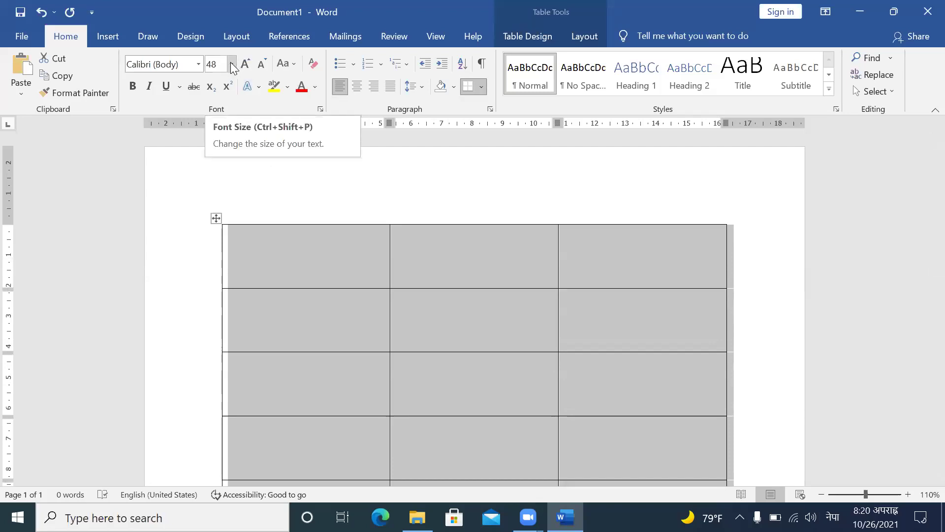
click(263, 64)
click(262, 64)
click(263, 64)
click(263, 64)
click(262, 64)
click(263, 64)
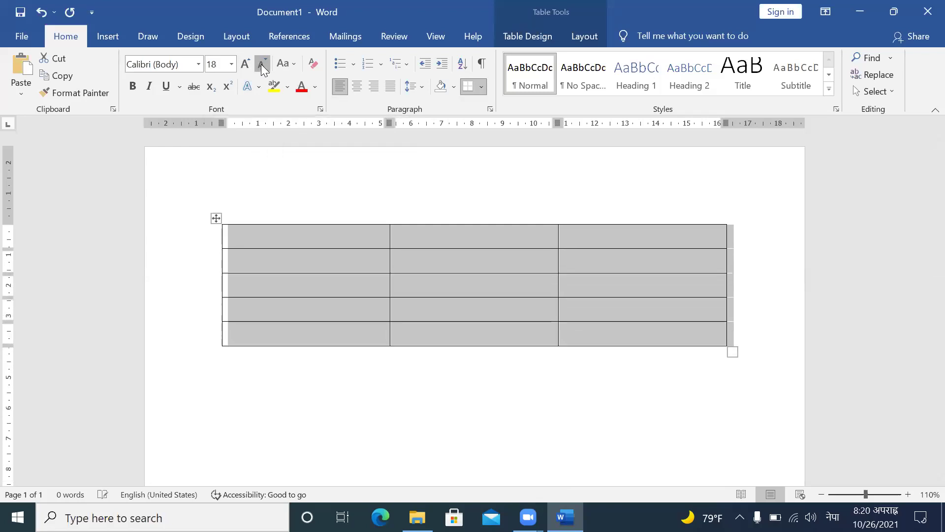
click(262, 64)
click(262, 64)
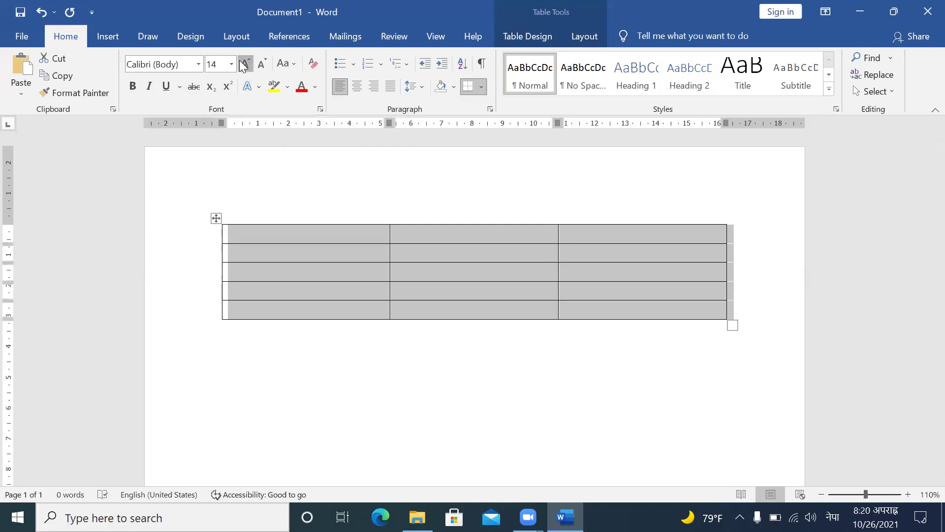
click(243, 64)
click(244, 64)
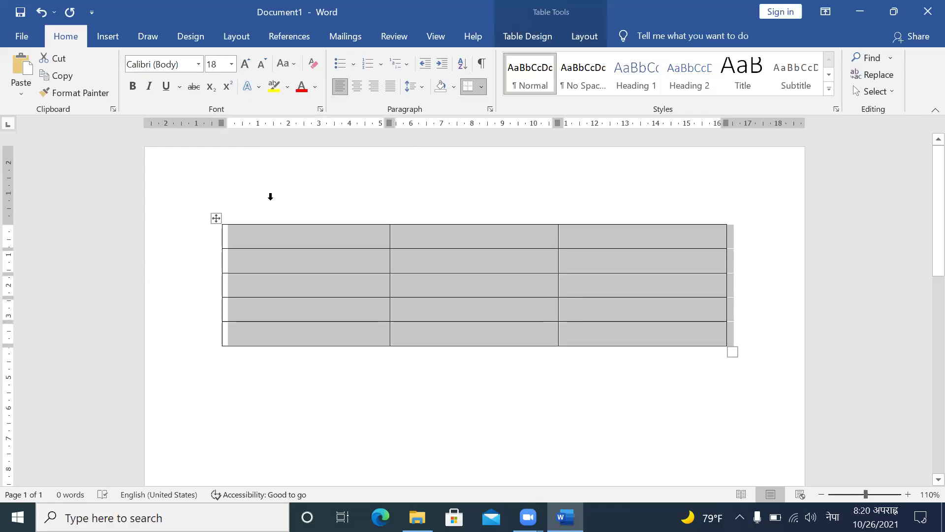
Step: Type the header row नाम, कक्षा, रोल नं. across the table's first row
click(276, 248)
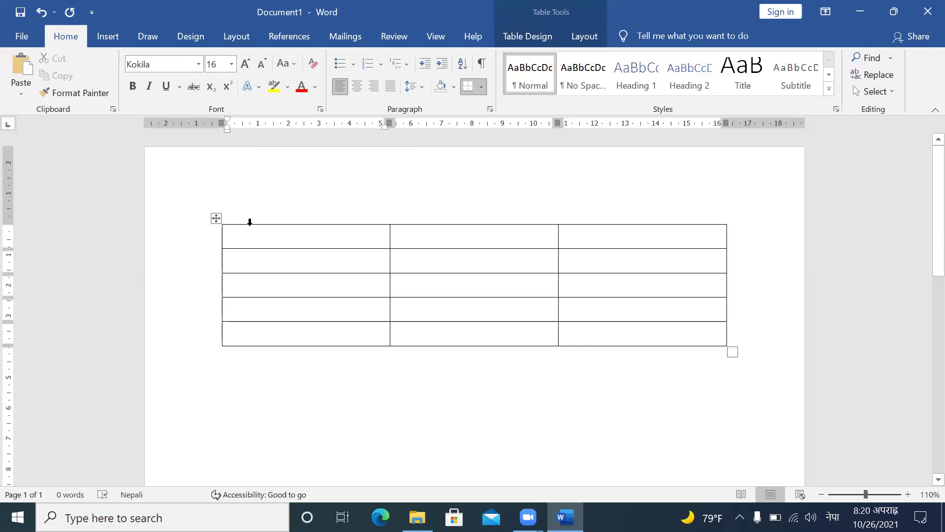
text(नाम)
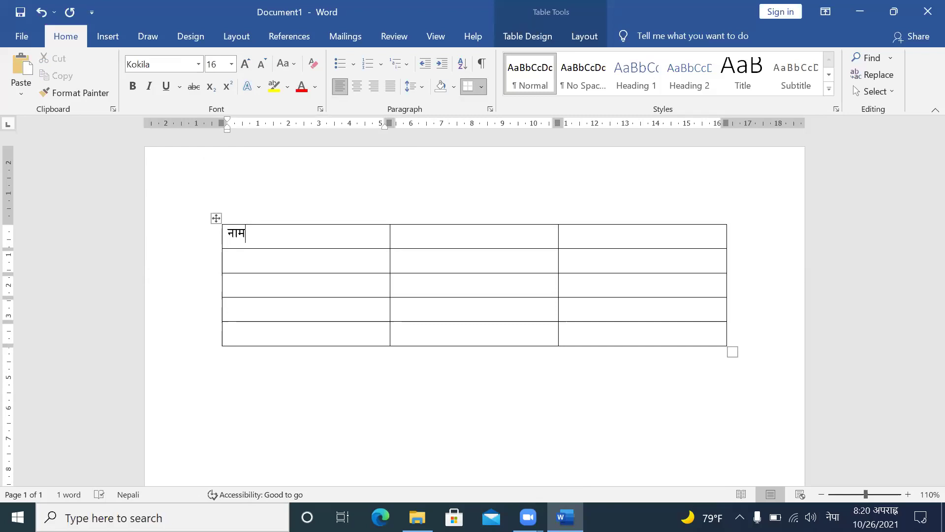
key(Tab)
text(कक्षाम)
key(BackSpace)
key(Tab)
text(रो)
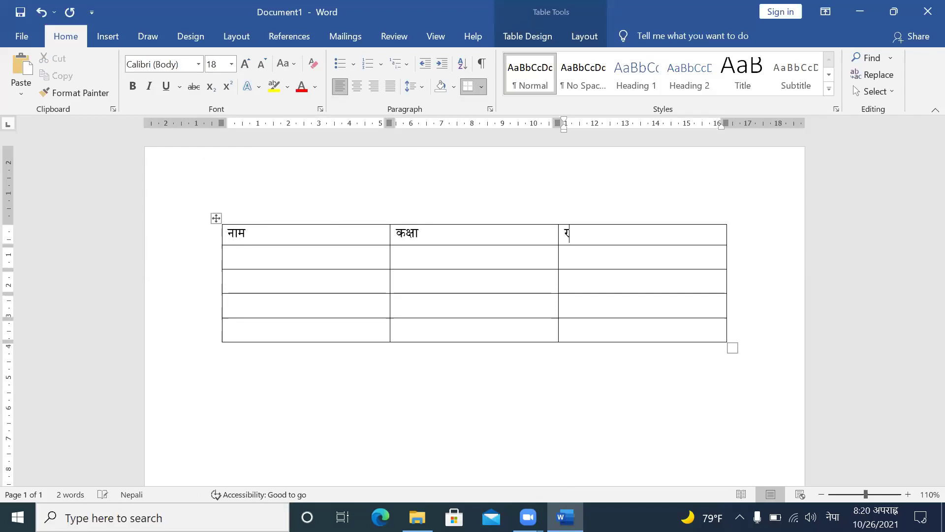
text(ल)
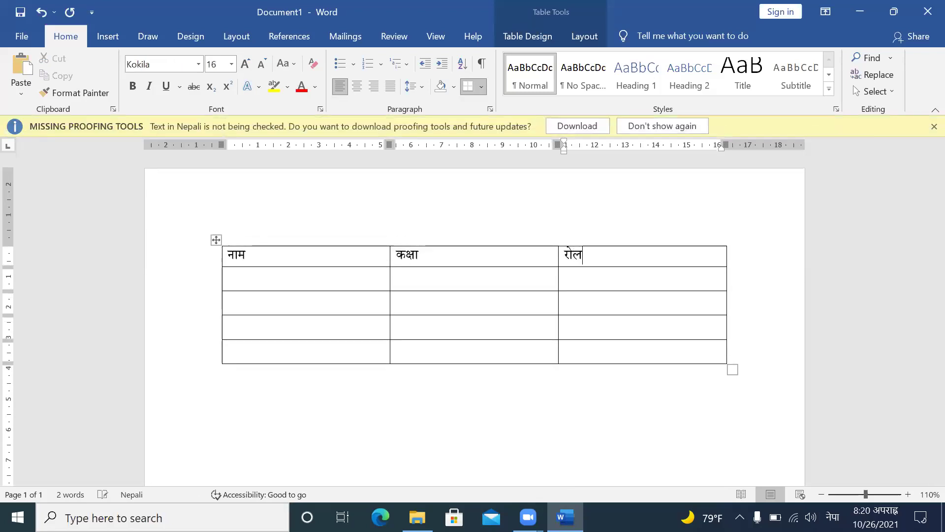
text( नं.)
key(Down)
key(Left)
key(Left)
Step: Enter the first two students' names in rows 2 and 3 of the नाम column
text(प)
key(BackSpace)
text(दी)
key(BackSpace)
text(िल)
key(BackSpace)
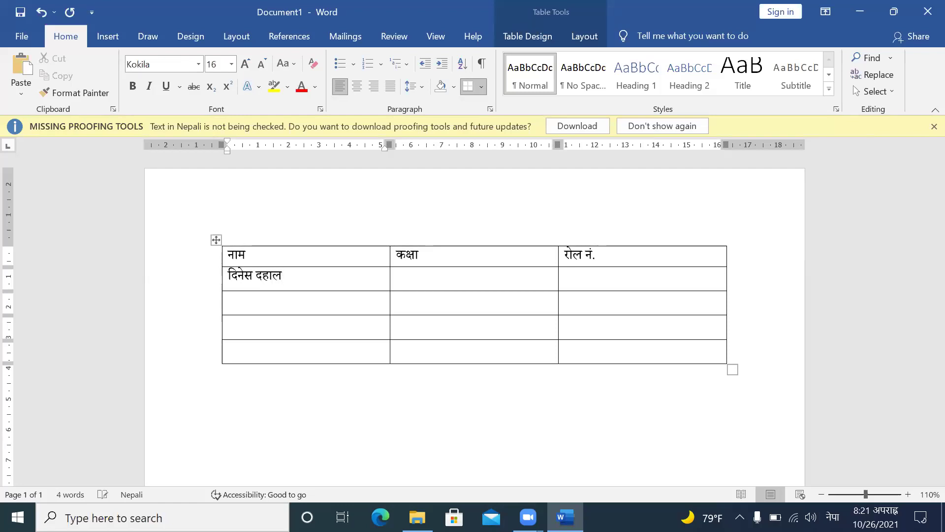
click(229, 300)
Step: Enter the third and fourth students' names in rows 4 and 5 of the नाम column
click(229, 327)
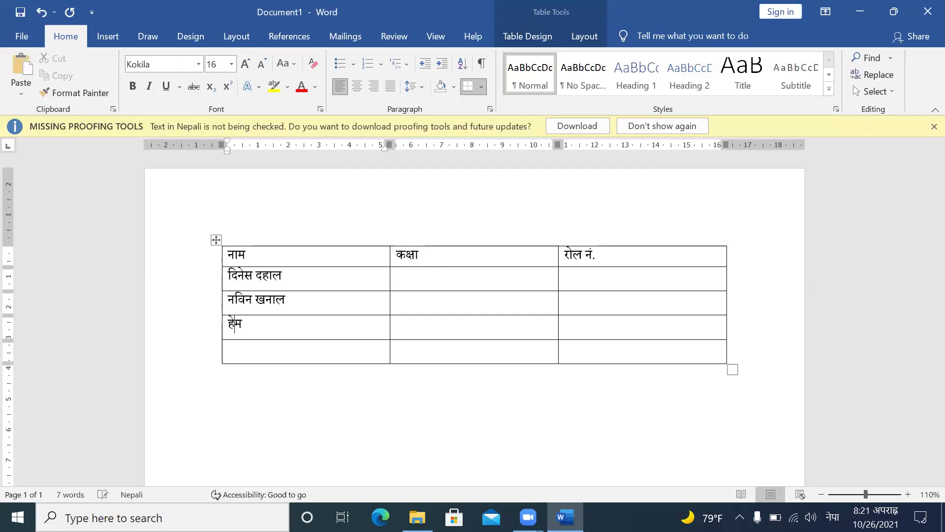
click(232, 351)
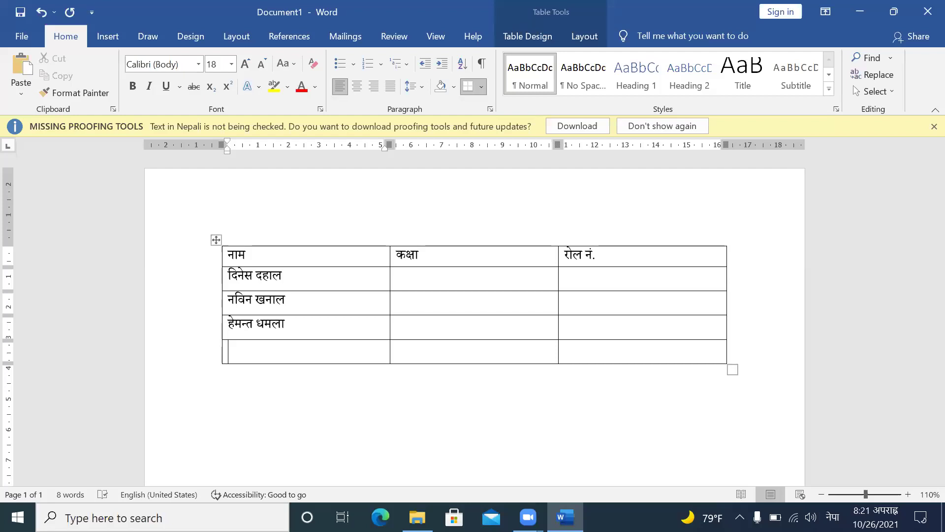
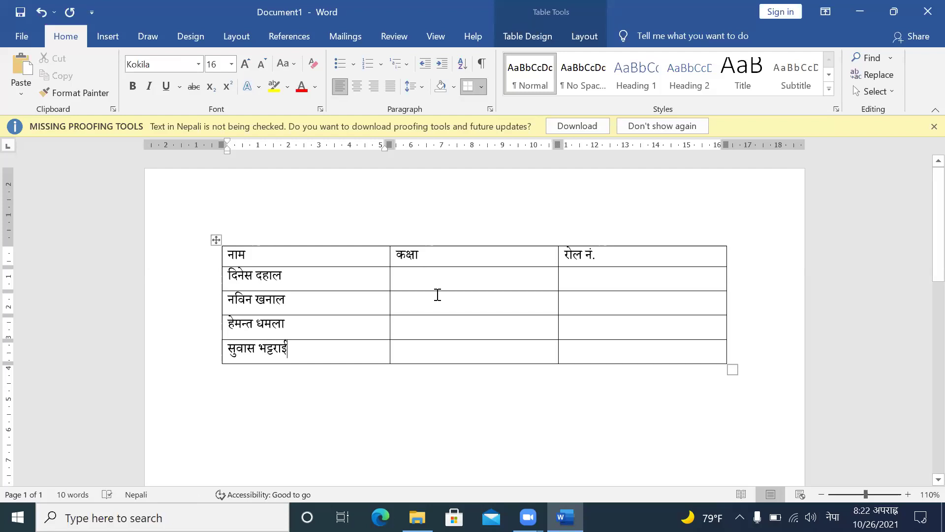
Step: Enter class १० in the कक्षा cell of all four student rows
click(439, 282)
text(१०)
click(399, 302)
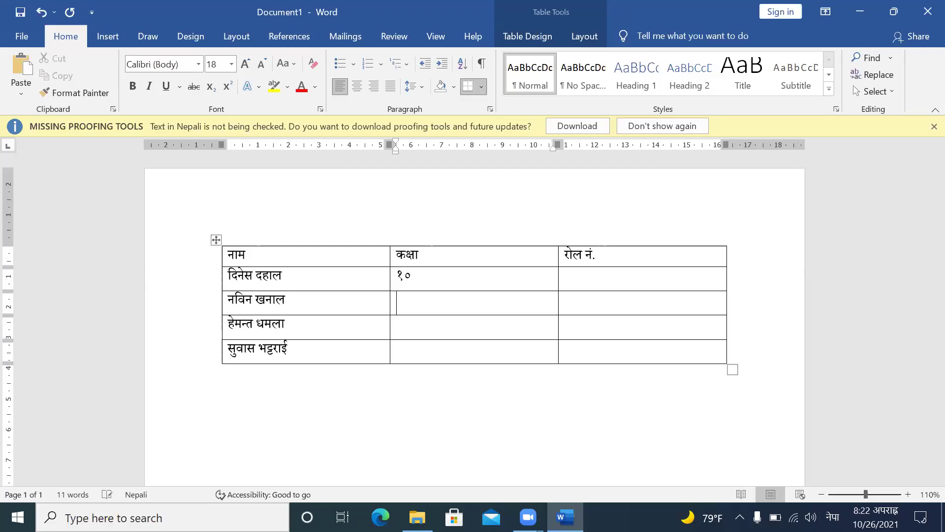
text(१०)
click(399, 327)
text(१०ँ)
key(BackSpace)
key(BackSpace)
text(०)
click(398, 351)
text(१०)
Step: Number the रोल नं. column १, २, ३, ४ for the four students
key(Down)
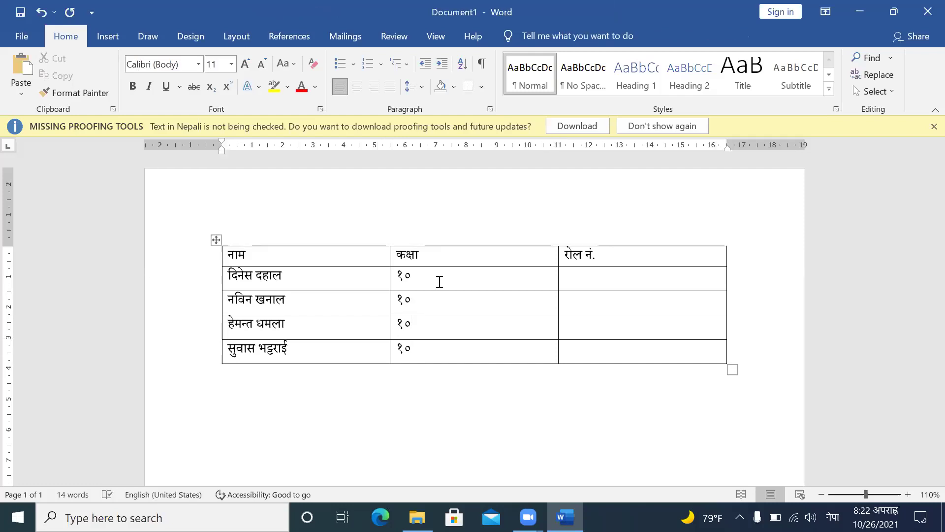
key(Up)
key(Right)
key(Right)
key(Right)
key(Right)
key(Right)
key(Right)
key(Right)
key(Right)
key(Right)
key(Right)
key(Right)
key(Right)
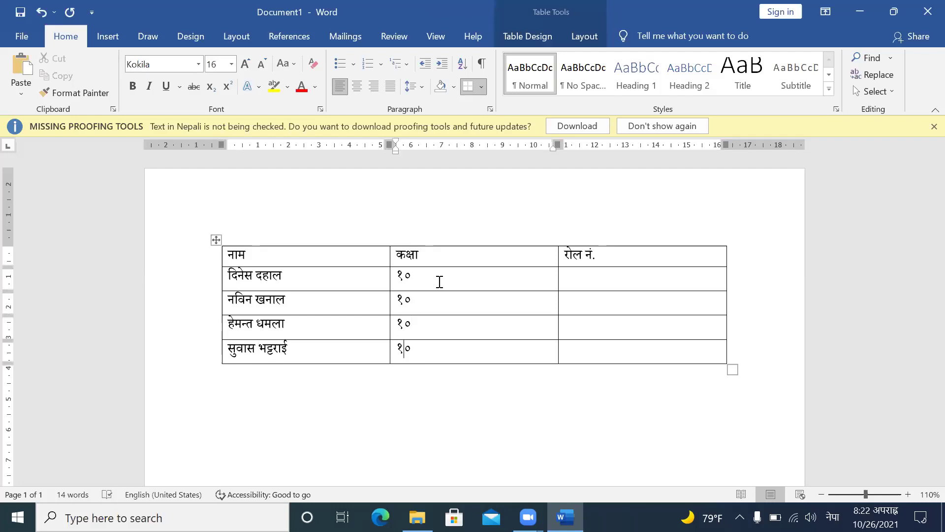
key(Up)
key(Up)
key(Up)
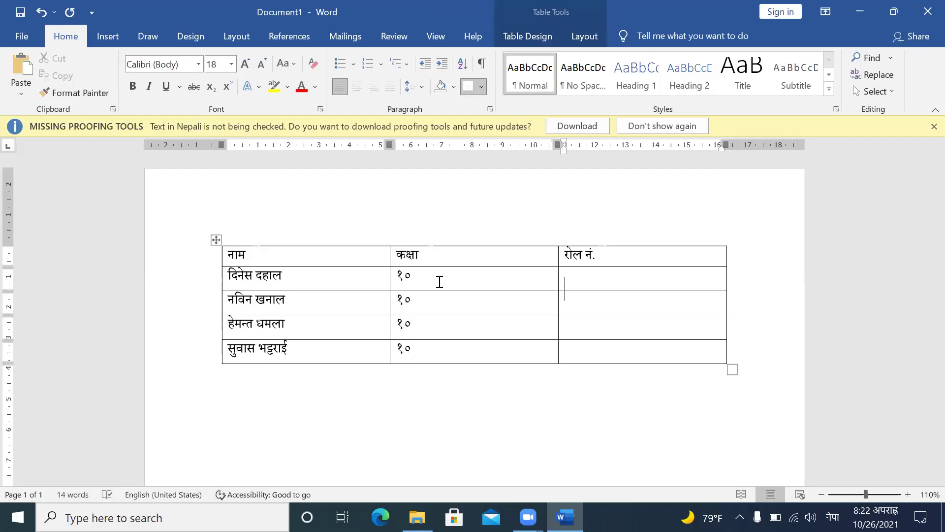
text(१)
key(Down)
text(२)
key(Down)
text(३)
key(Down)
text(४)
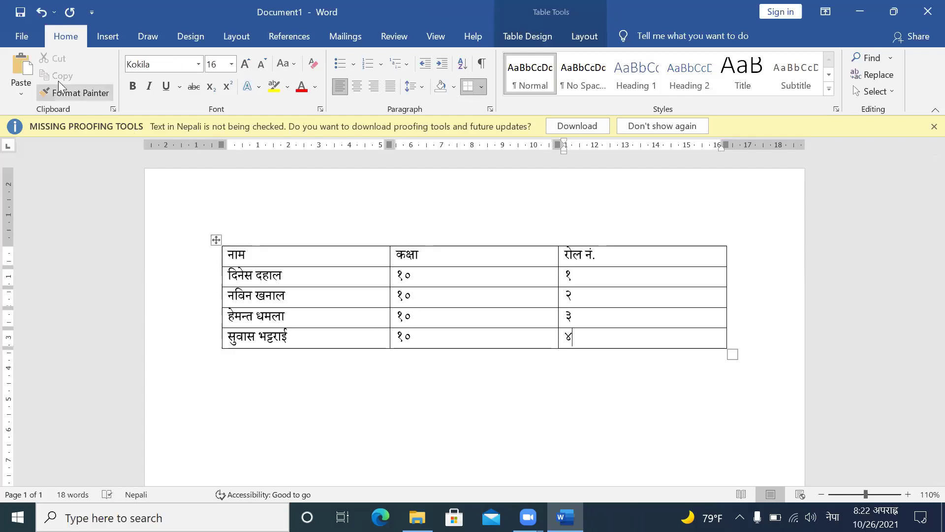
Step: Bring up the Save As dialog and browse the folders on this PC
click(26, 37)
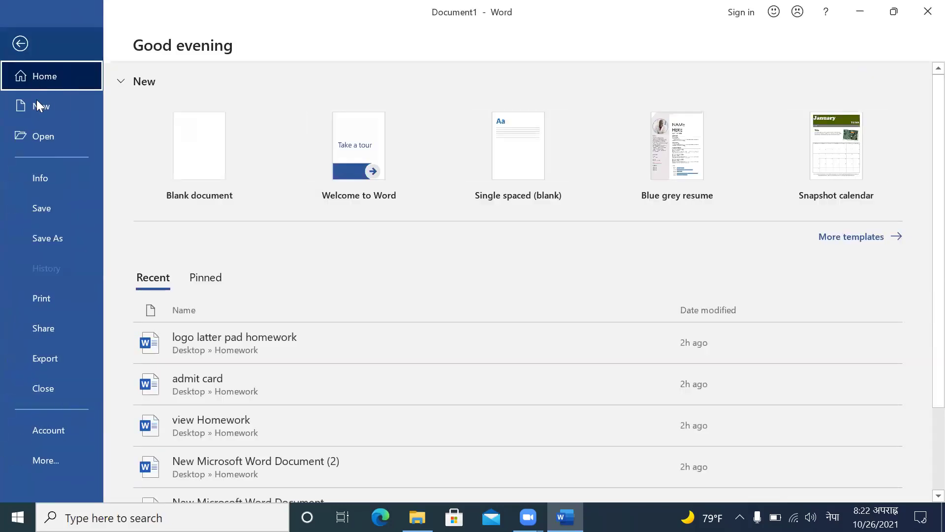
click(47, 207)
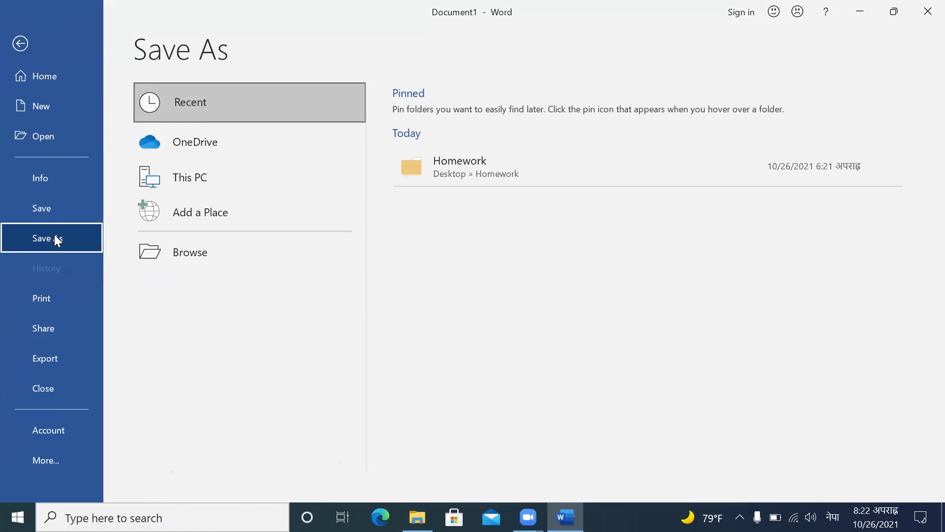
click(47, 204)
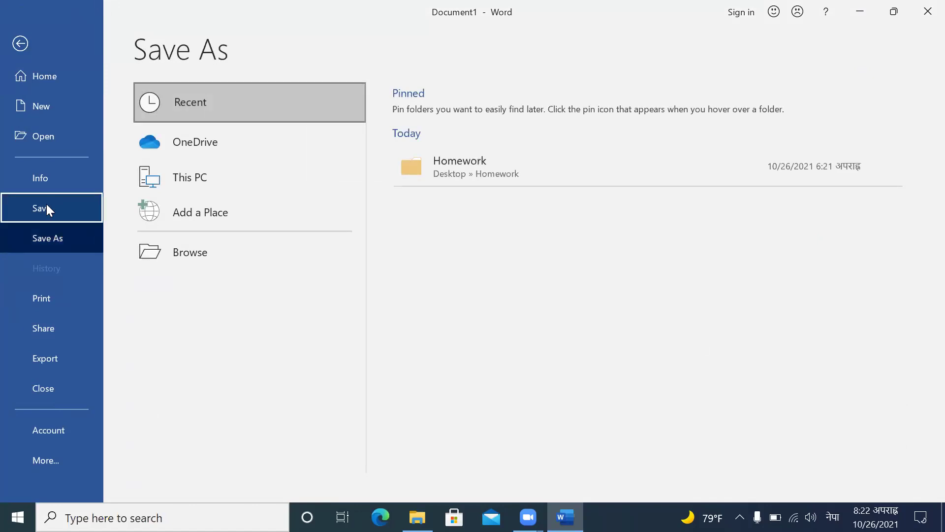
click(166, 251)
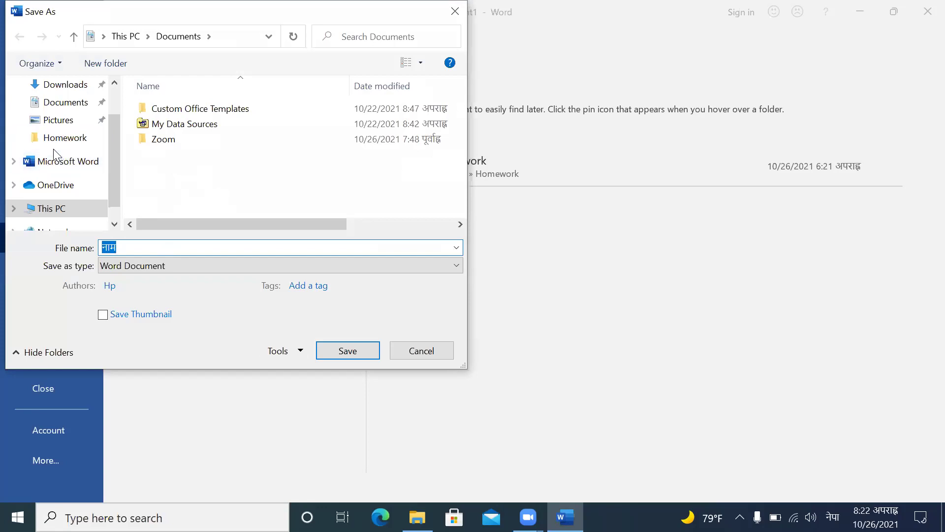
click(52, 209)
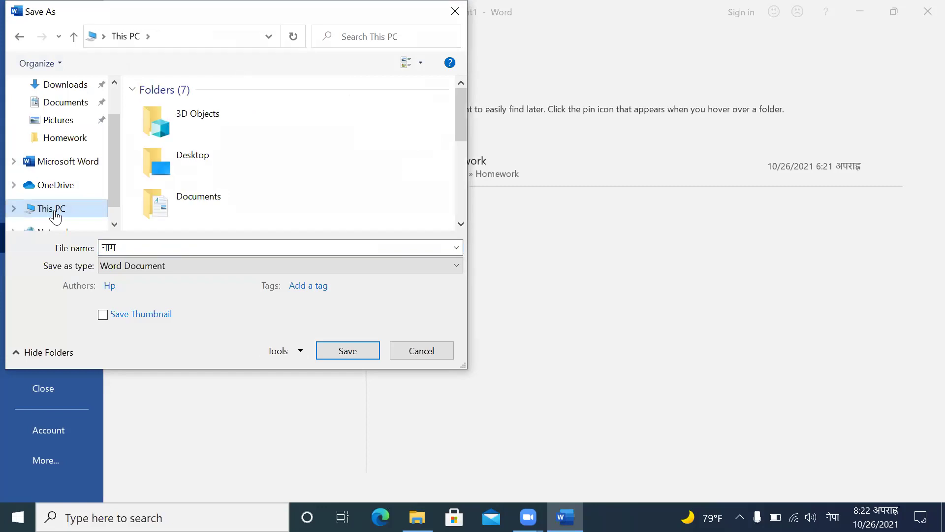
click(461, 224)
click(461, 224)
click(461, 224)
click(462, 224)
click(461, 224)
click(461, 224)
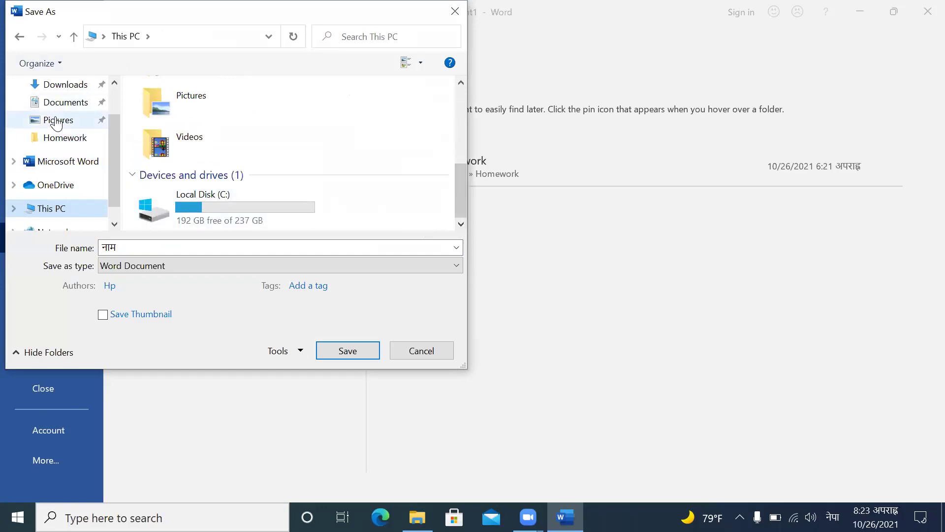
Step: Go to the Desktop's Roll Num 12 folder and enter नामावली as the file name
click(113, 84)
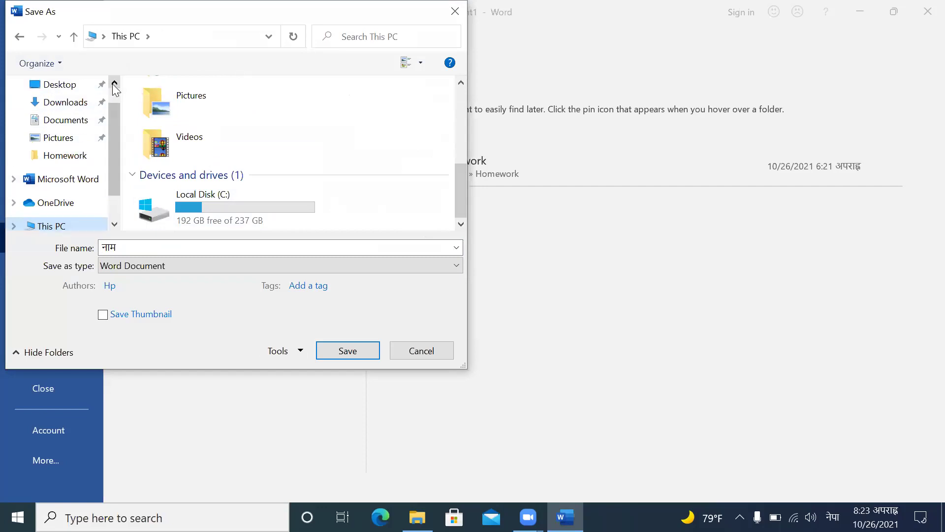
click(114, 83)
click(56, 118)
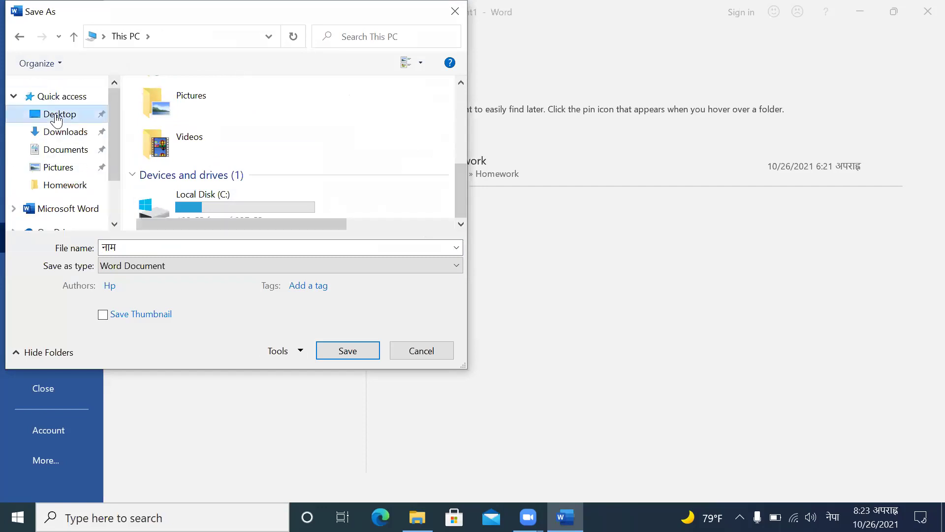
click(204, 168)
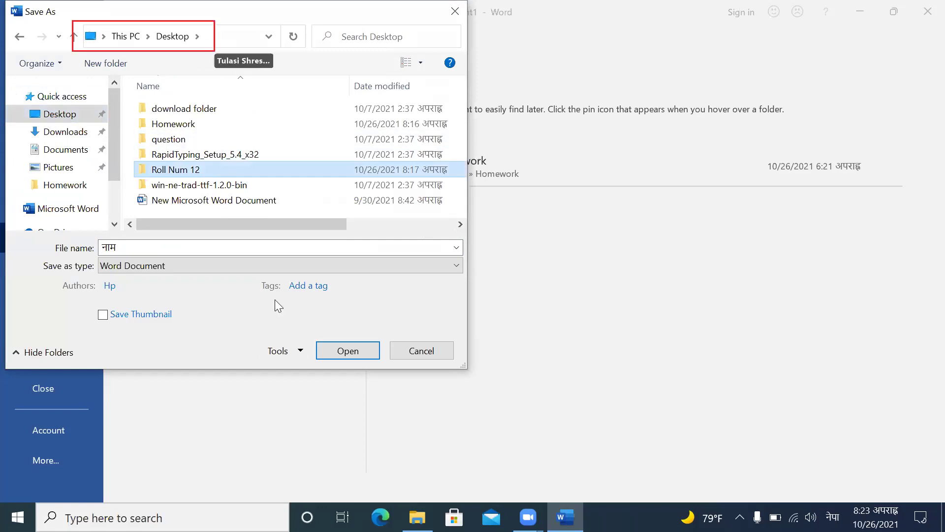
click(341, 347)
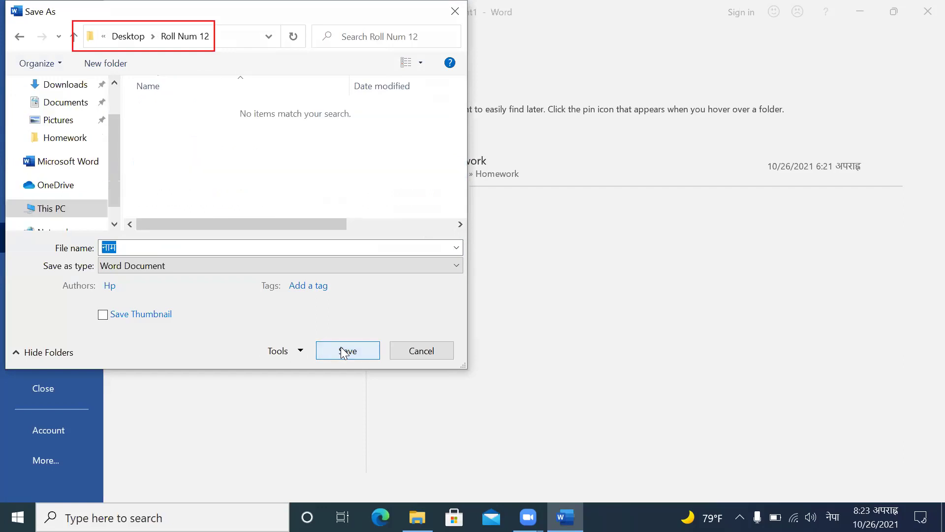
click(147, 248)
key(BackSpace)
key(BackSpace)
key(BackSpace)
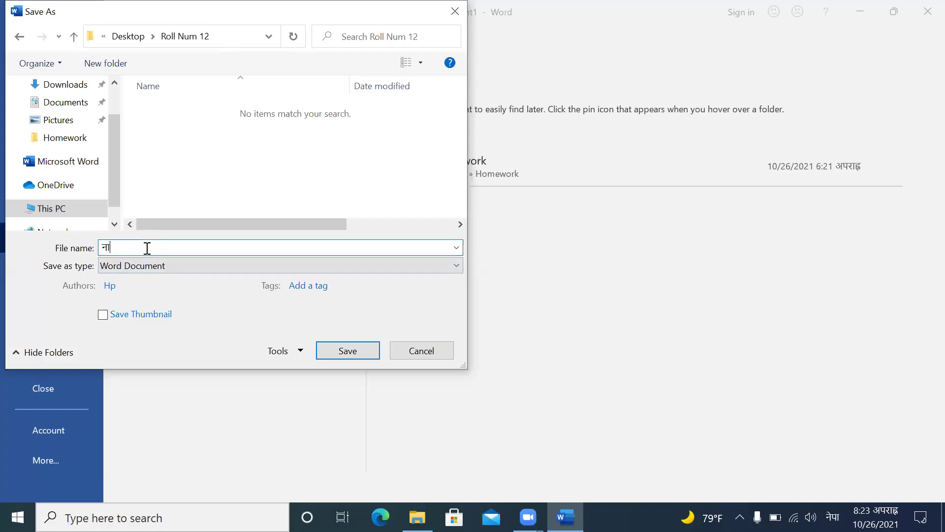
text(नामावली)
Step: Save the table document as नामावली and close it
click(328, 348)
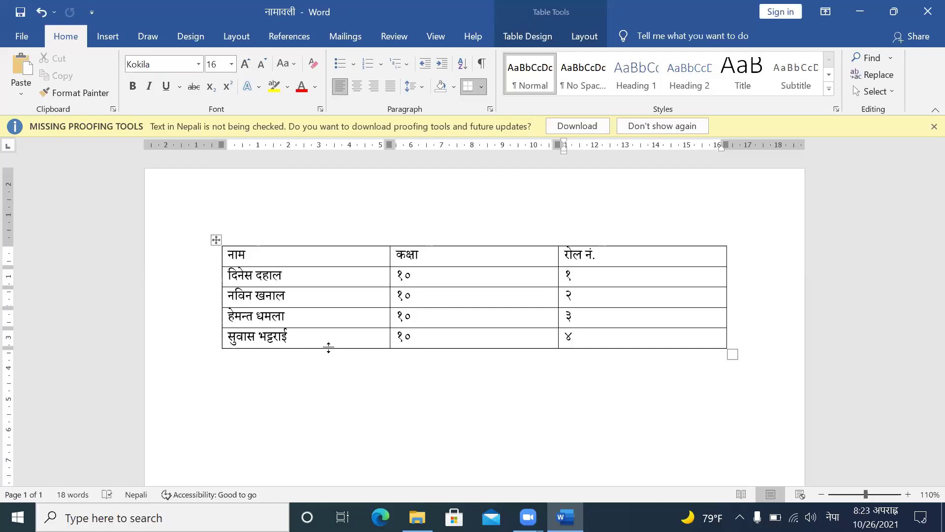
key(ctrl+w)
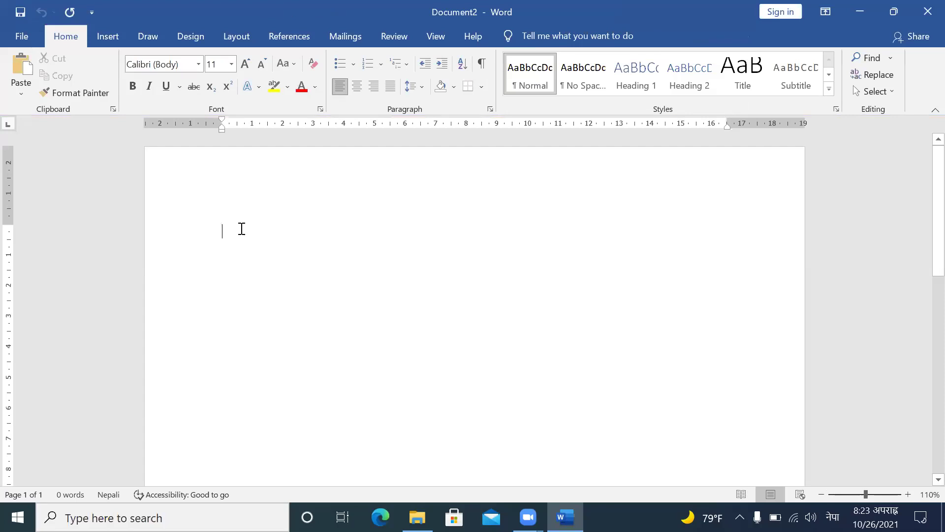
Step: Type the salutation श्रीमान् ज्यू on the first line in Kokila 10, fixing typos
text(श्रीमान अभिभावनक)
key(BackSpace)
key(BackSpace)
text(क)
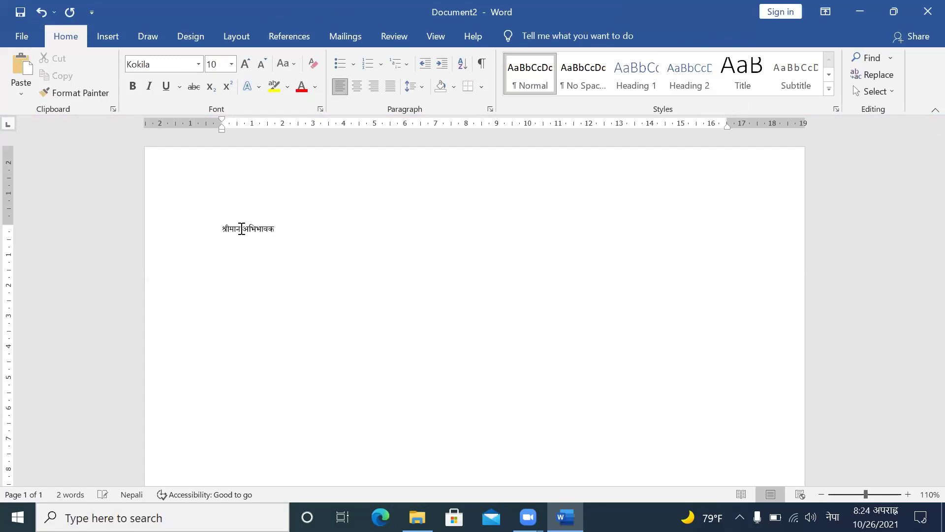
text( ज्यू)
text(गनतगषतसखषच)
key(BackSpace)
key(BackSpace)
key(BackSpace)
key(BackSpace)
key(BackSpace)
key(BackSpace)
key(BackSpace)
key(BackSpace)
key(BackSpace)
key(BackSpace)
text(न)
key(BackSpace)
key(BackSpace)
key(BackSpace)
key(BackSpace)
key(BackSpace)
key(BackSpace)
key(BackSpace)
key(BackSpace)
key(BackSpace)
key(BackSpace)
key(BackSpace)
key(BackSpace)
key(BackSpace)
key(BackSpace)
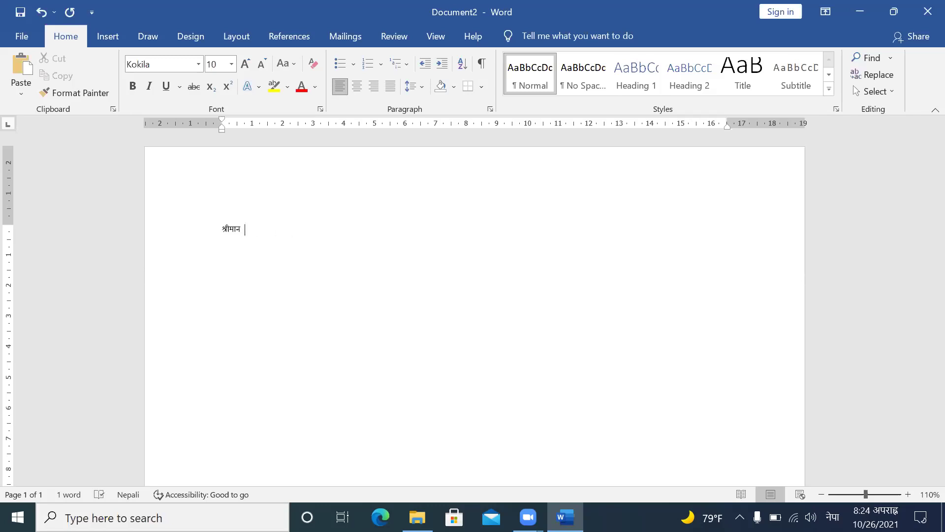
text(्)
key(BackSpace)
key(BackSpace)
text(ज)
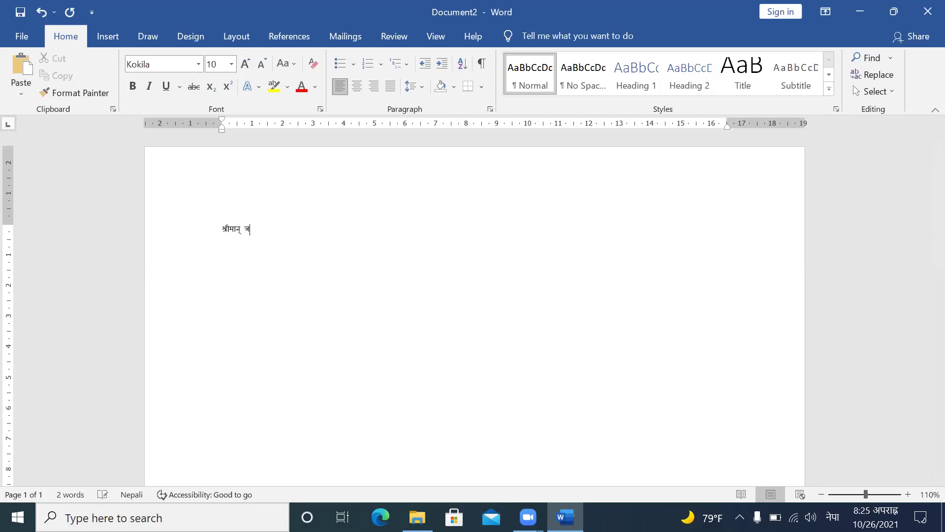
text(ू)
key(BackSpace)
text(्यू)
Step: Change the salutation from श्रीमान् ज्यू to श्री ज्यू
click(243, 225)
key(BackSpace)
key(BackSpace)
key(BackSpace)
key(BackSpace)
text(ज्यू)
key(BackSpace)
text(ु)
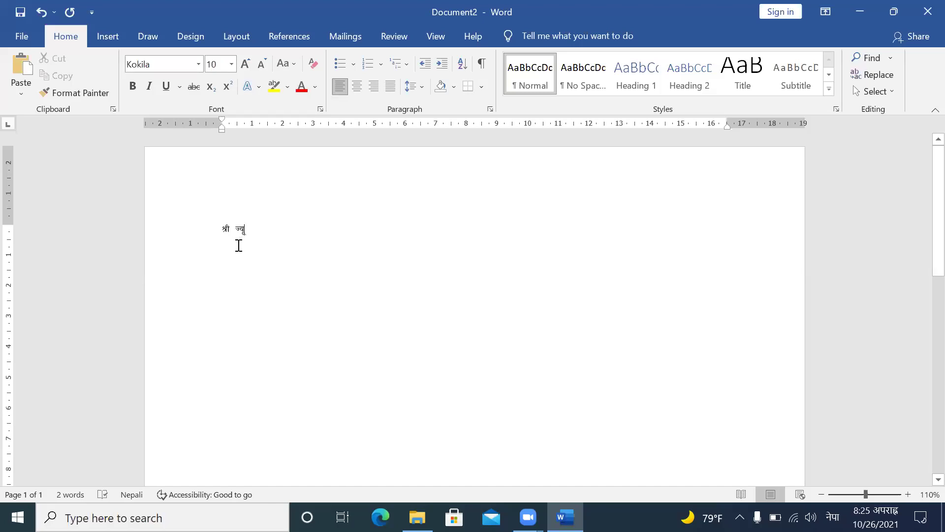
Step: Add the word विषय on a new line below the salutation
key(Return)
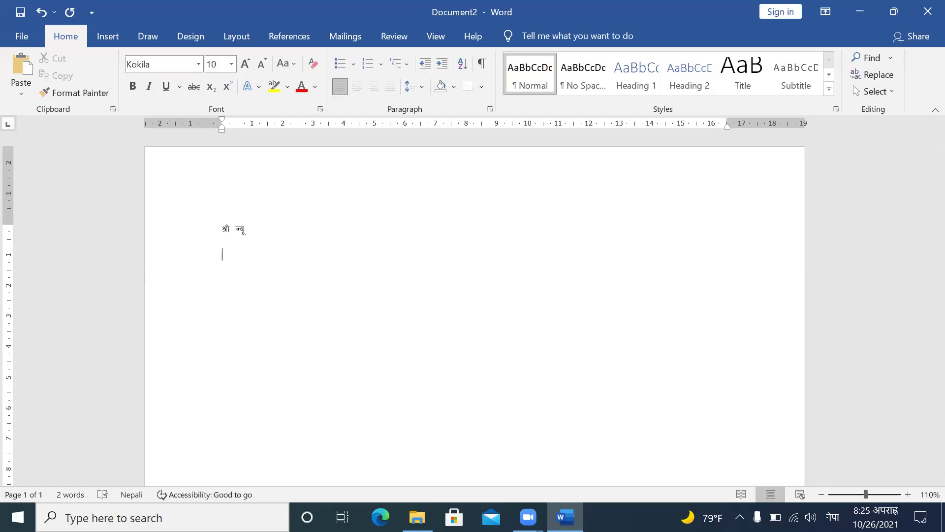
text(विषय)
key(BackSpace)
text(य)
text(उ)
key(BackSpace)
key(BackSpace)
key(BackSpace)
key(BackSpace)
text(ः)
key(BackSpace)
Step: Append स after विषय so the second line reads विषयस
key(alt)
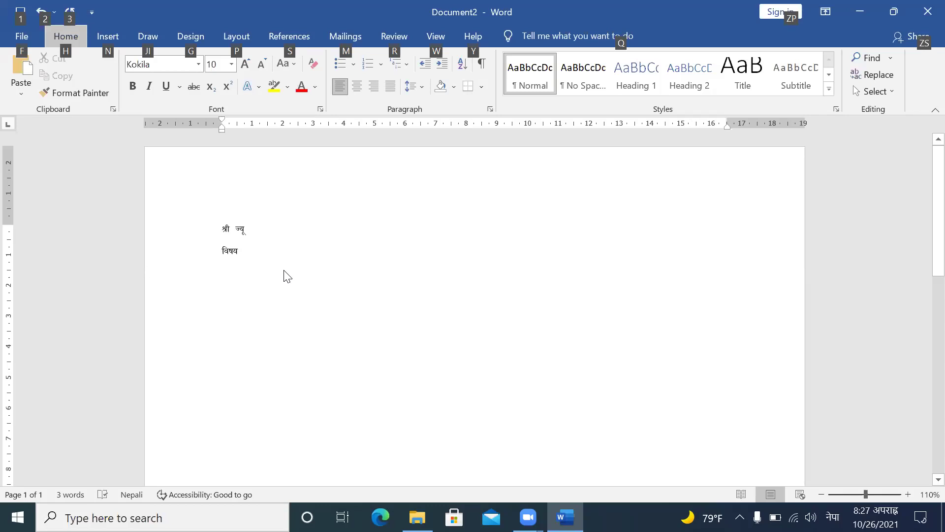
click(268, 268)
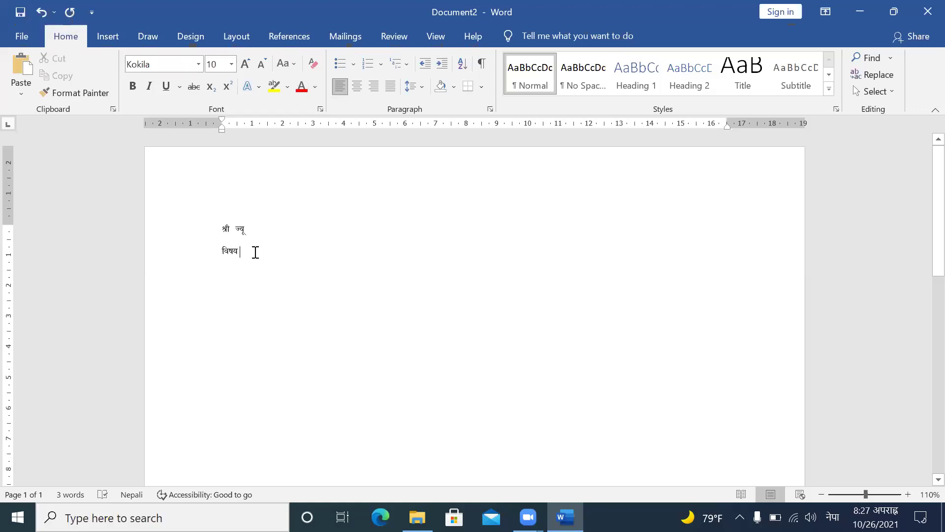
key(BackSpace)
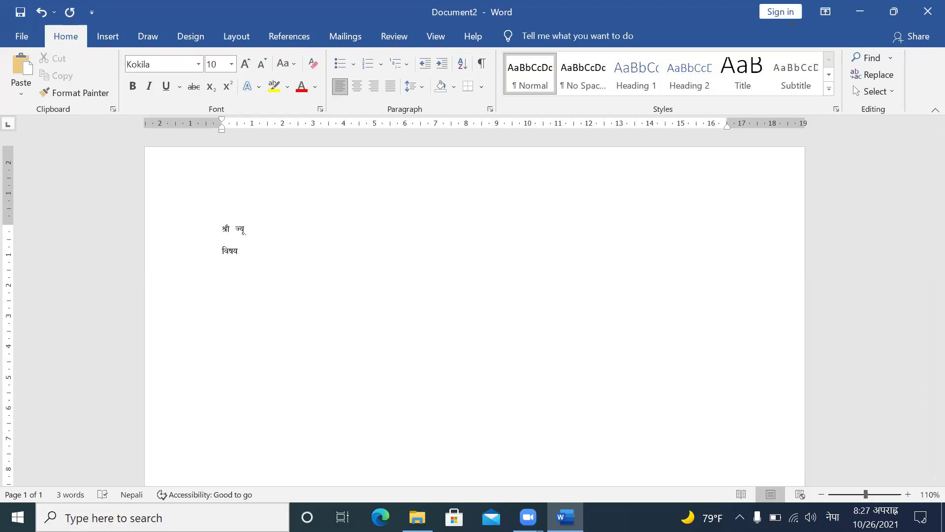
text(स)
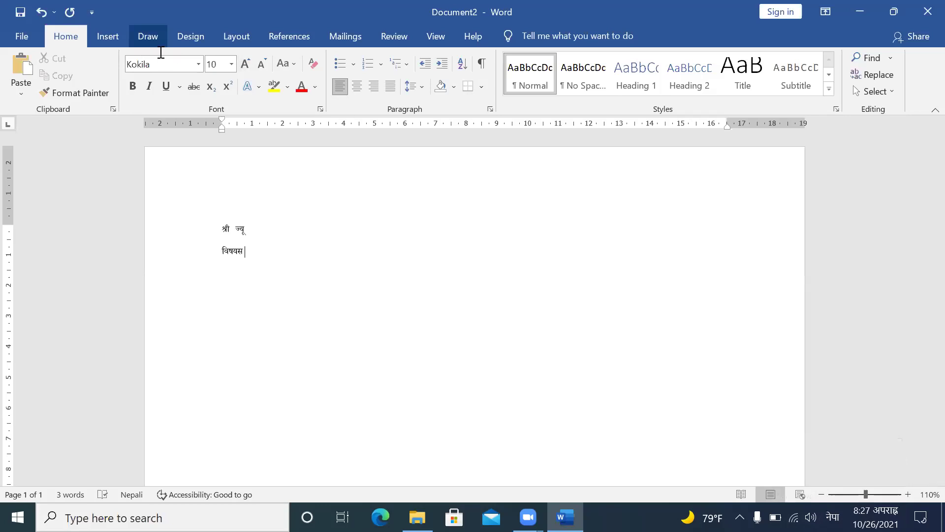
Step: Search the font list, then scroll to Mangal and apply it to the letter
click(199, 66)
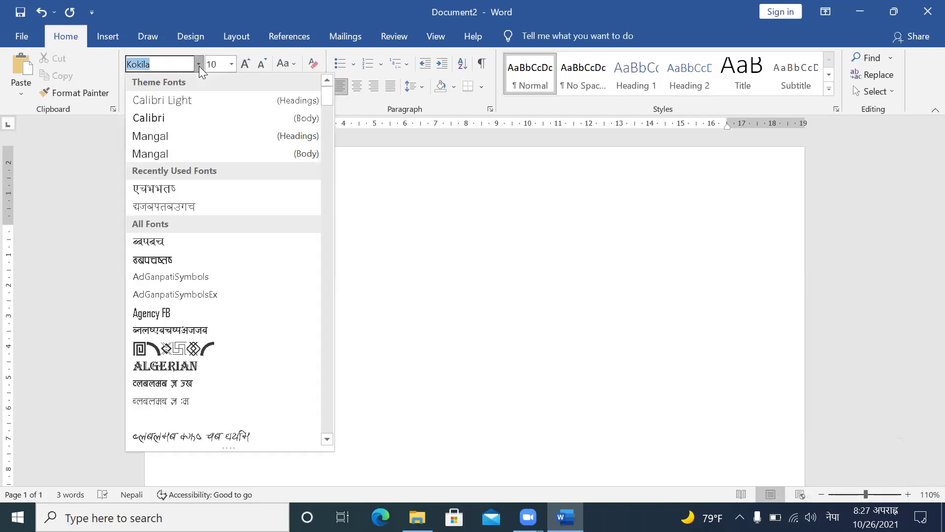
text(Kok)
key(BackSpace)
key(BackSpace)
text(बिषबतष)
key(BackSpace)
key(BackSpace)
key(BackSpace)
key(BackSpace)
key(BackSpace)
key(BackSpace)
key(BackSpace)
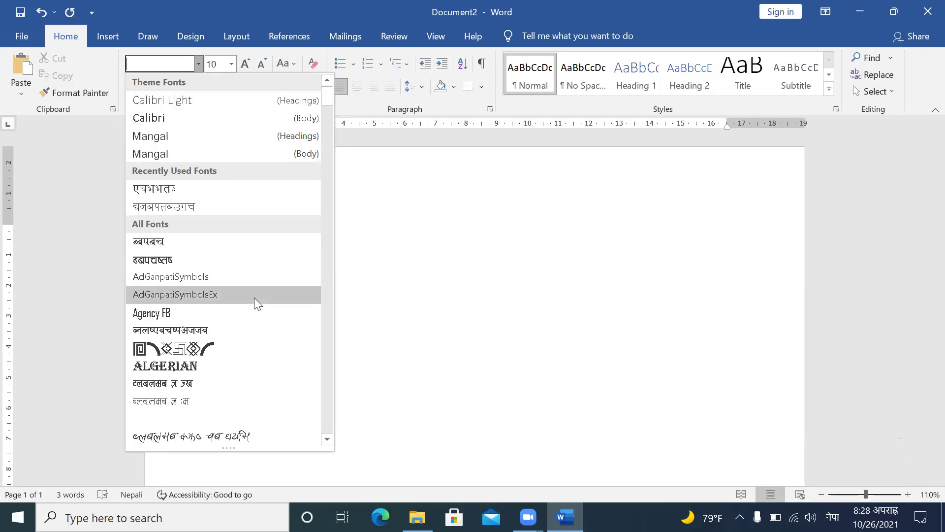
click(327, 439)
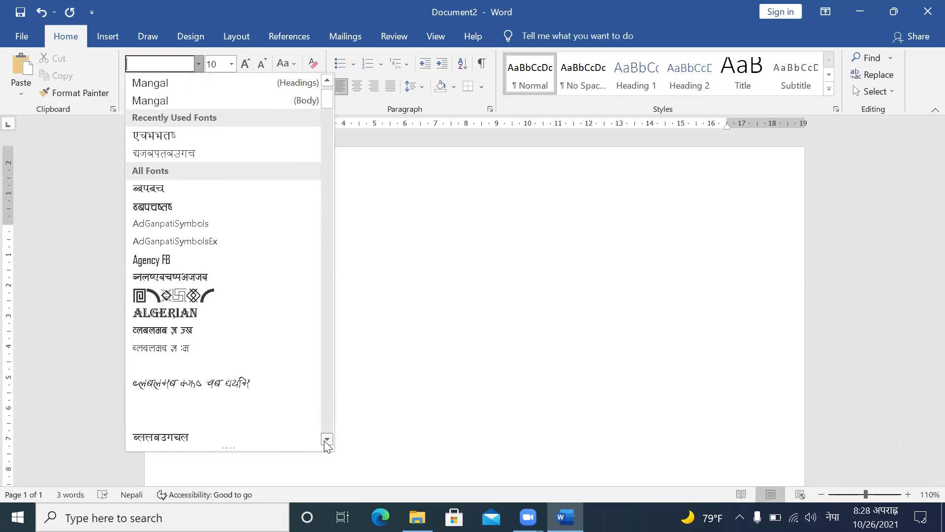
drag(325, 441, 325, 442)
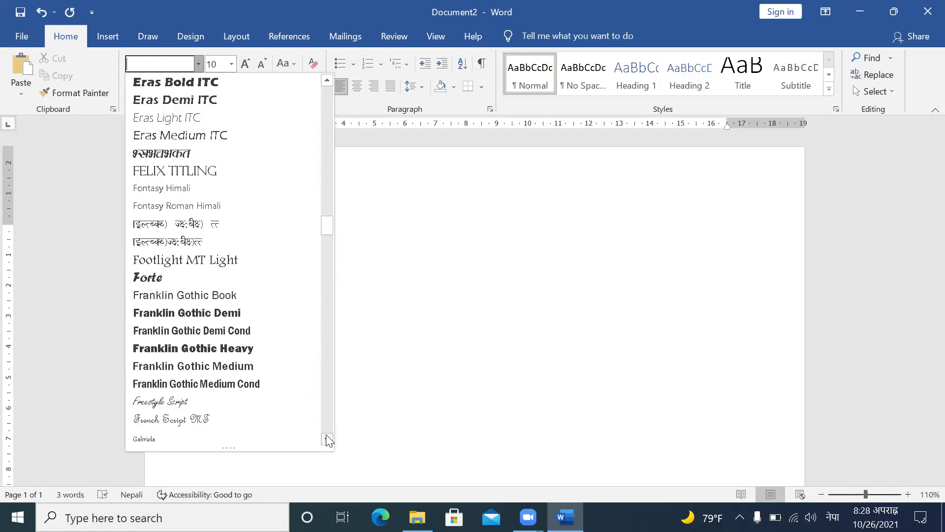
drag(326, 438, 264, 439)
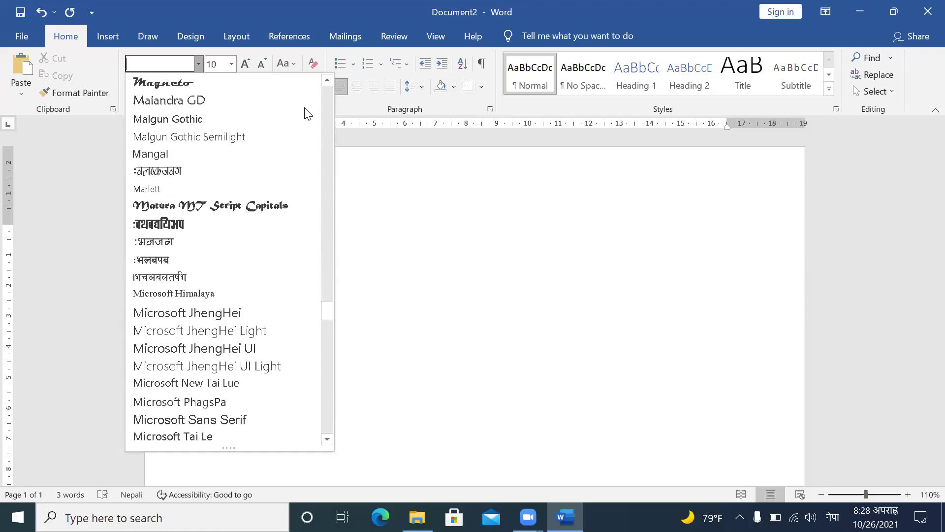
drag(326, 78, 326, 79)
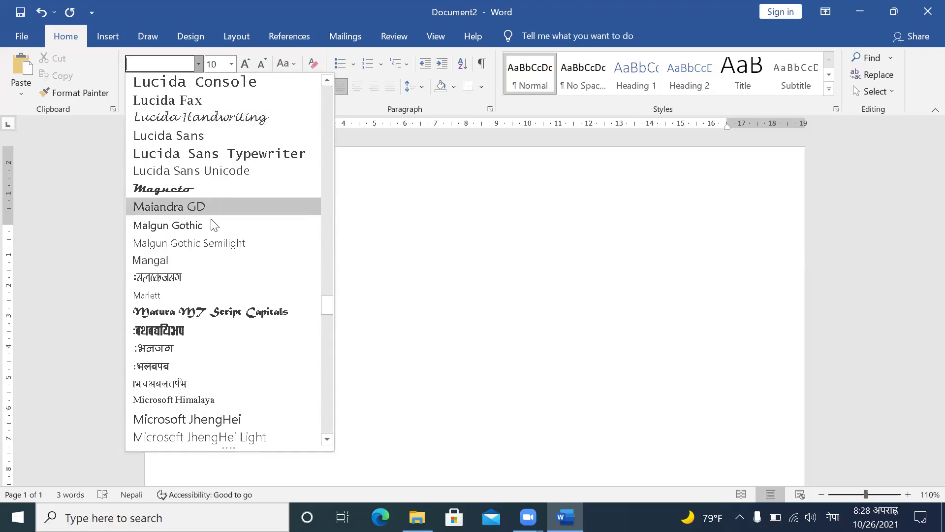
click(162, 265)
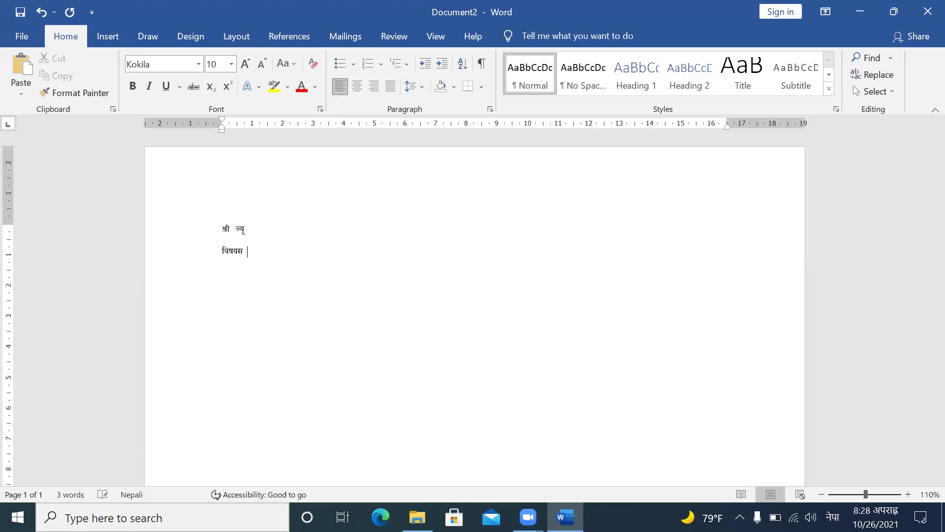
Step: Type 'उपस्थित भइदिने बारे' after विषय and delete the extra मा
text(य)
key(BackSpace)
text(उपस्थित भइदिने बारे)
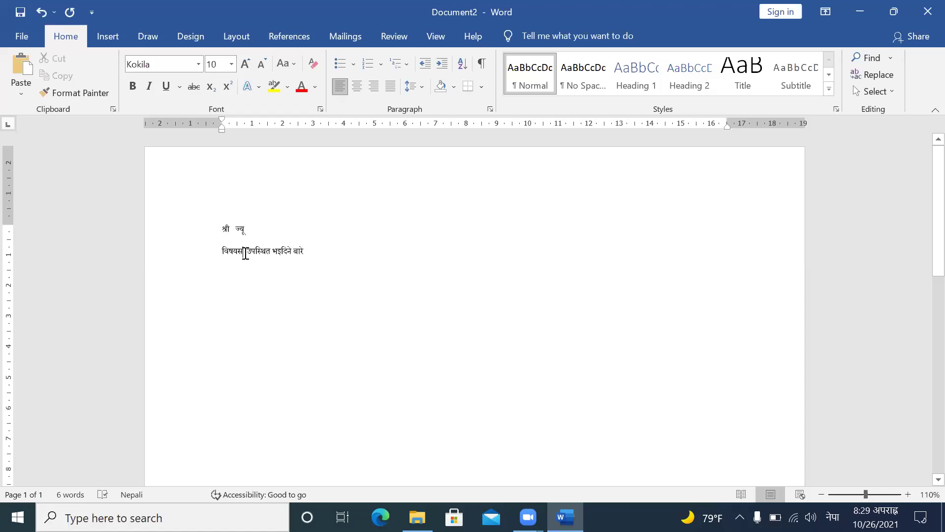
click(245, 254)
key(BackSpace)
key(BackSpace)
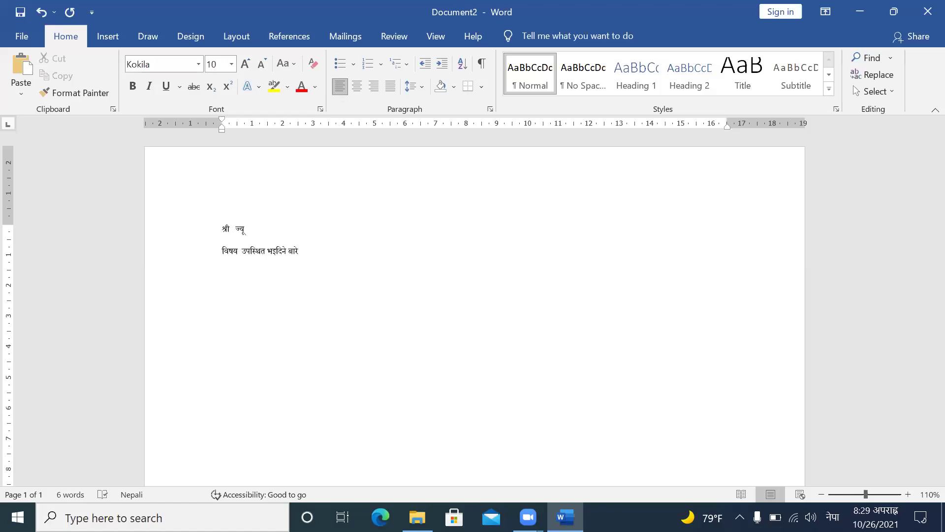
Step: On a new line below the subject, type 'मिति २०७८ सालको', fixing typos
key(Return)
text(मिति २०७८ सालक)
key(BackSpace)
key(BackSpace)
text(लके)
key(BackSpace)
text(ो पद)
key(BackSpace)
key(BackSpace)
Step: Zoom in and continue the line with 'दिपावलिको पावन अवसरमा'
scroll(304, 215, up, 5)
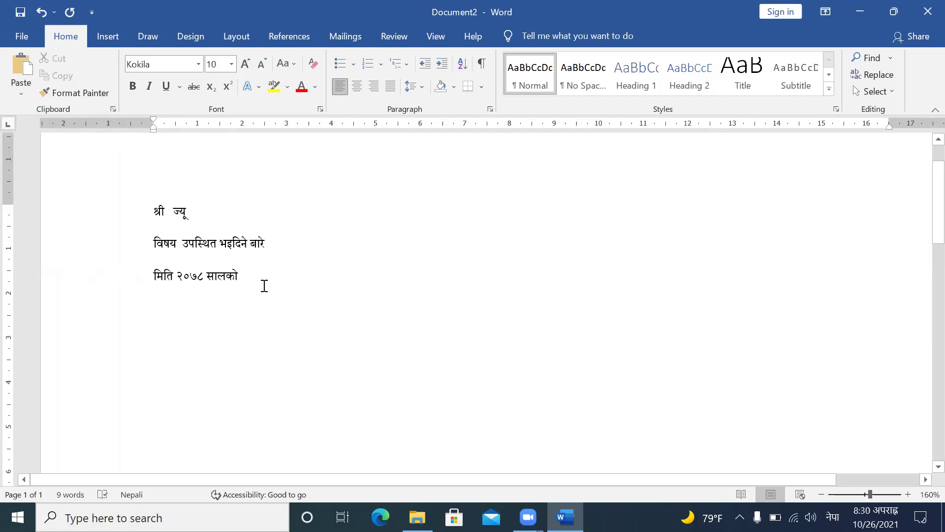
text(दि)
text(ब)
key(BackSpace)
text(वलिका)
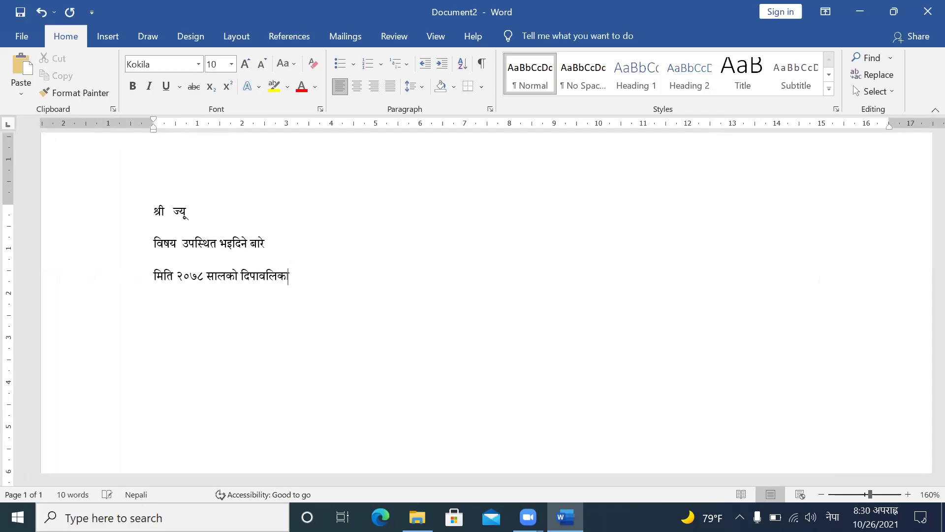
key(BackSpace)
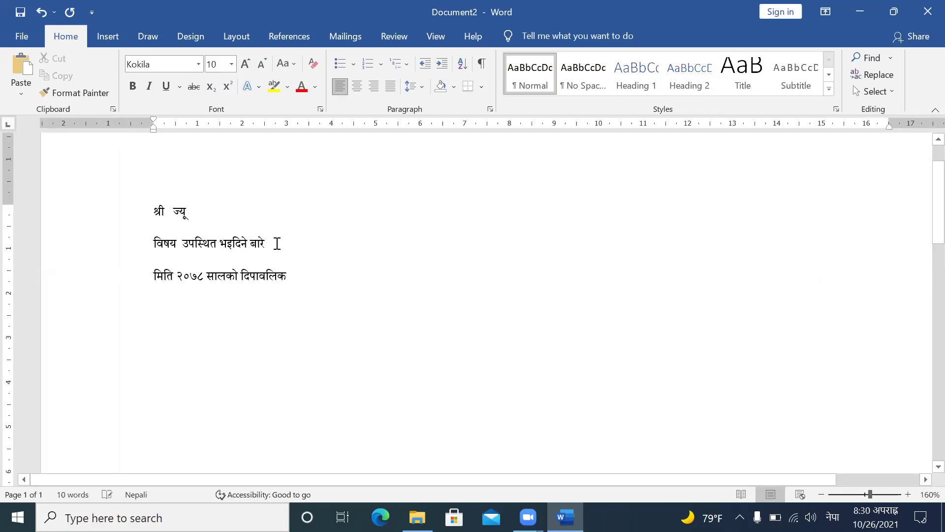
text(ो पावन अवसरमा अय)
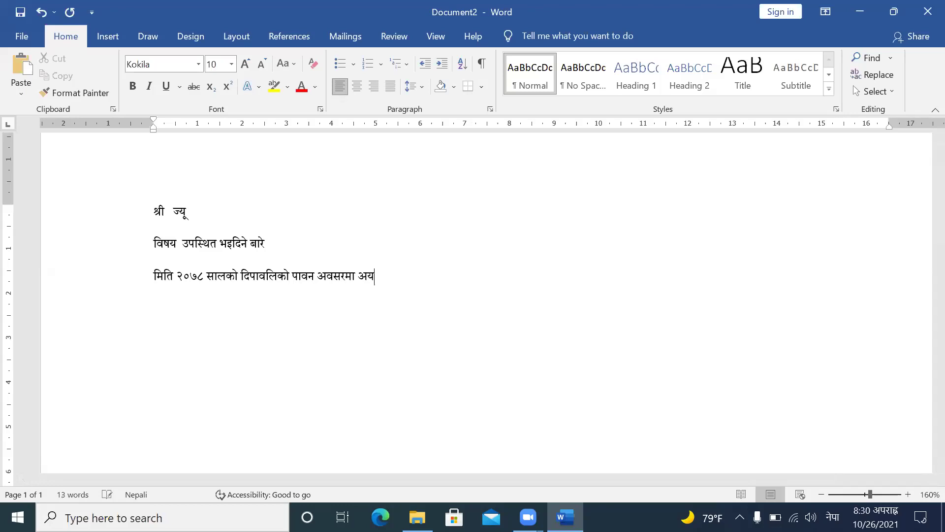
key(BackSpace)
Step: Add 'आयोजित कार्यक्रममा उपस्थित भइदिनु हुन अनुरोध', correcting mistyped vowel signs
text(आ)
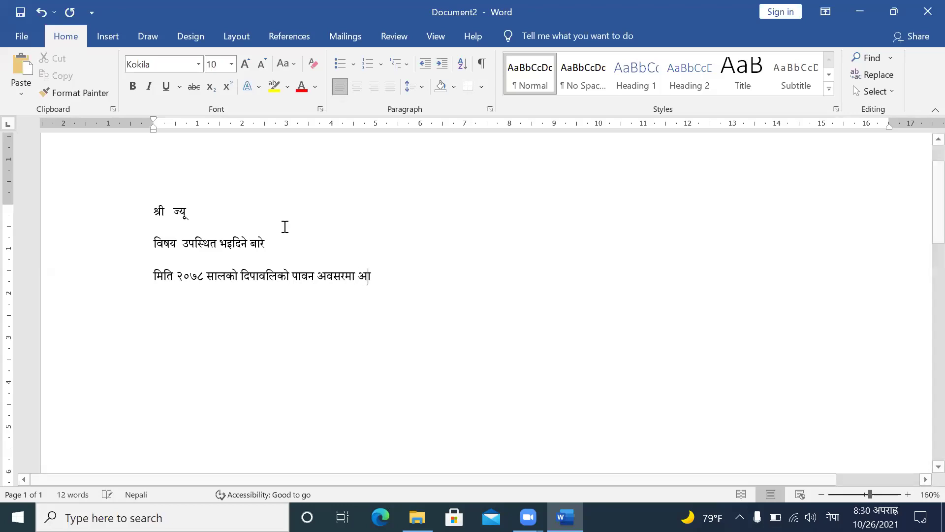
text(या)
key(BackSpace)
text(ि)
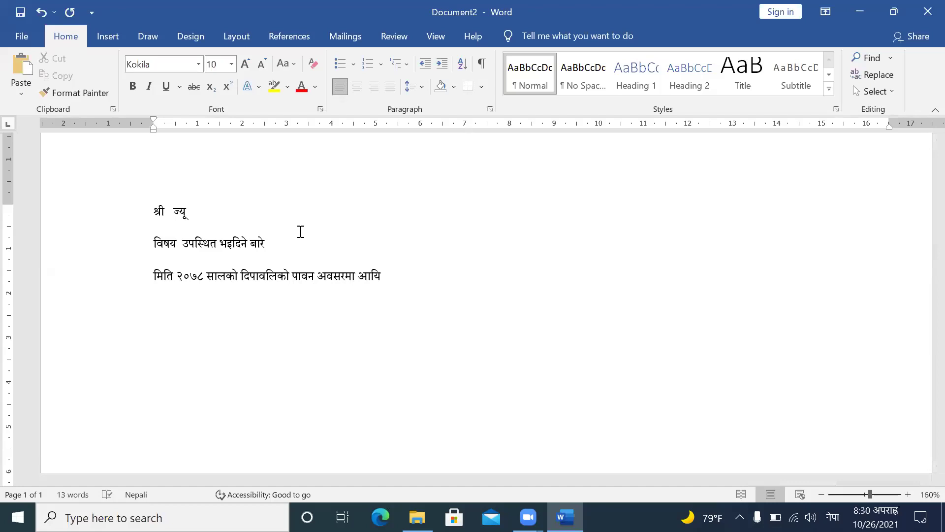
key(BackSpace)
text(ा)
key(BackSpace)
text(ि)
key(BackSpace)
text(ोजित काय)
key(BackSpace)
text(र्यत्र)
key(BackSpace)
key(BackSpace)
text(क्रममा)
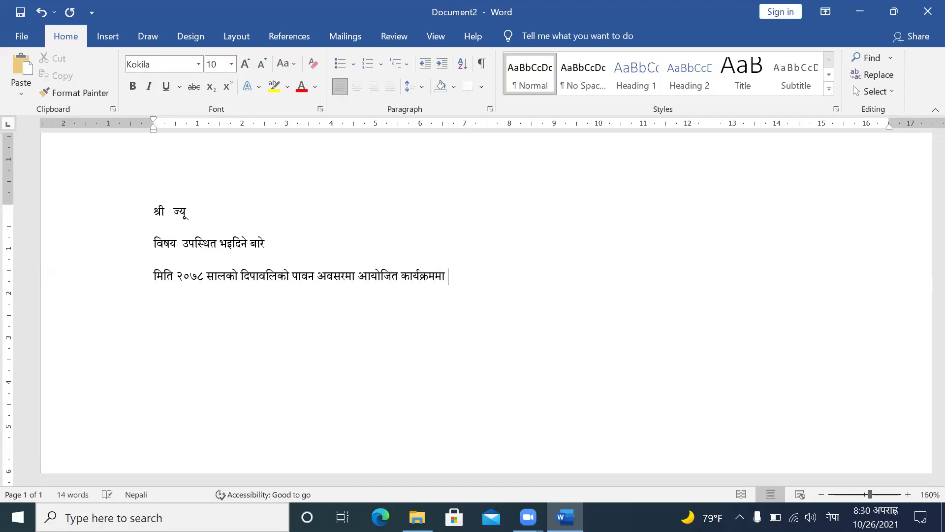
text( उपस्थित भइ)
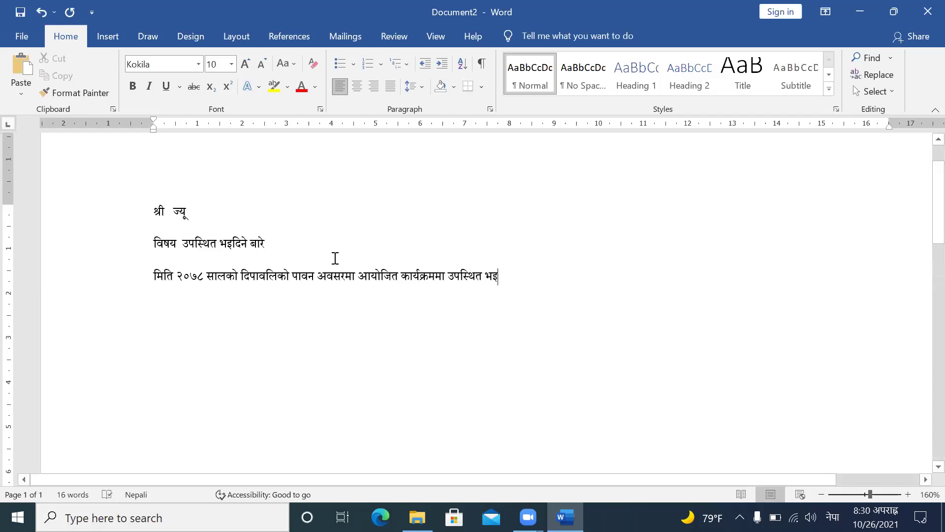
text(दिनु हुन अनुरोध ५)
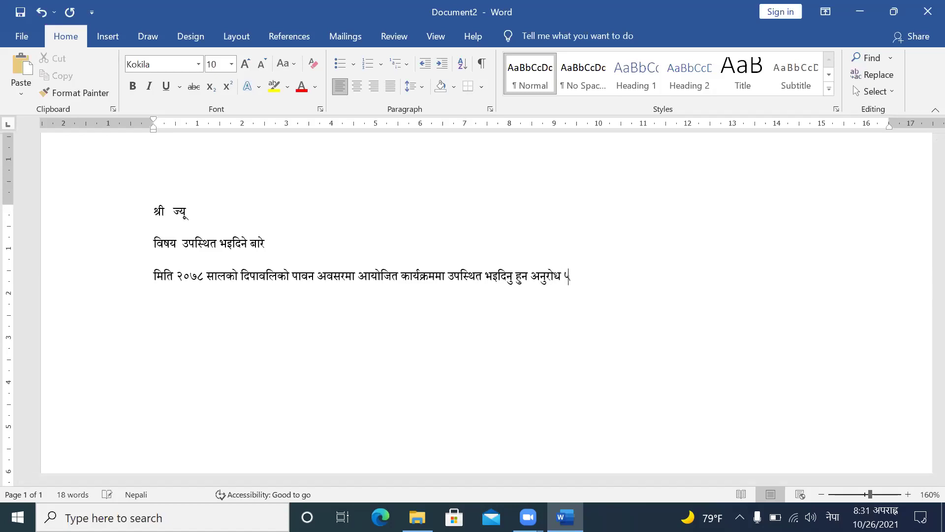
Step: End the request with 'छ।' and add a right-aligned 'प्रधानाध्यापक' line below it
key(BackSpace)
text(छ।)
key(Return)
key(Return)
text(प्रधानाध्यापक)
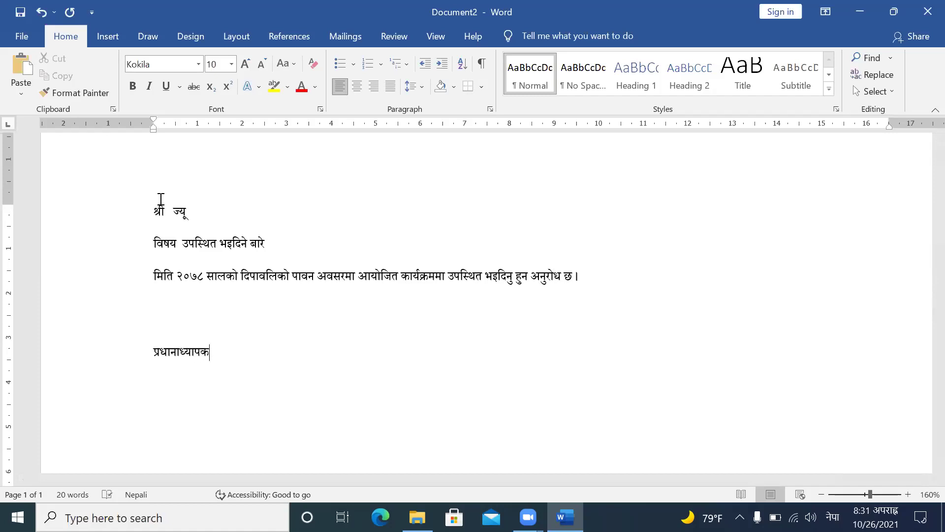
click(147, 351)
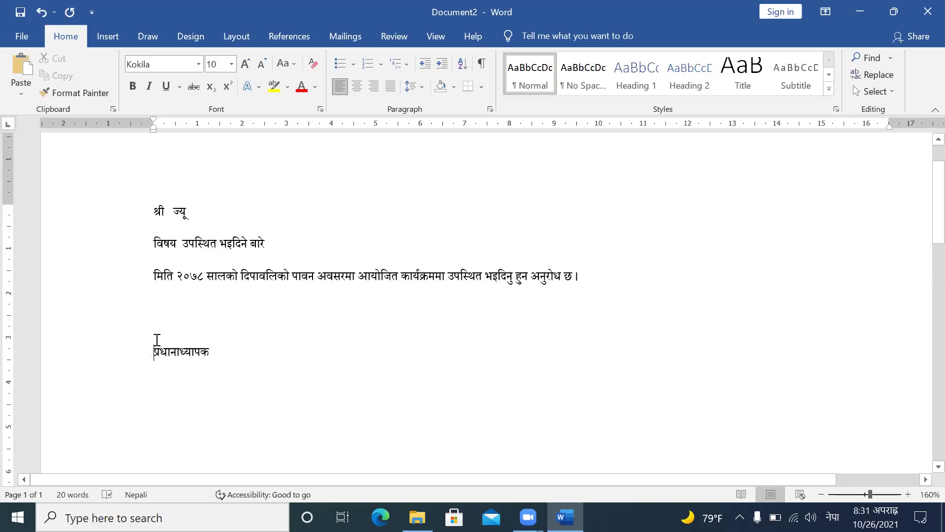
click(374, 91)
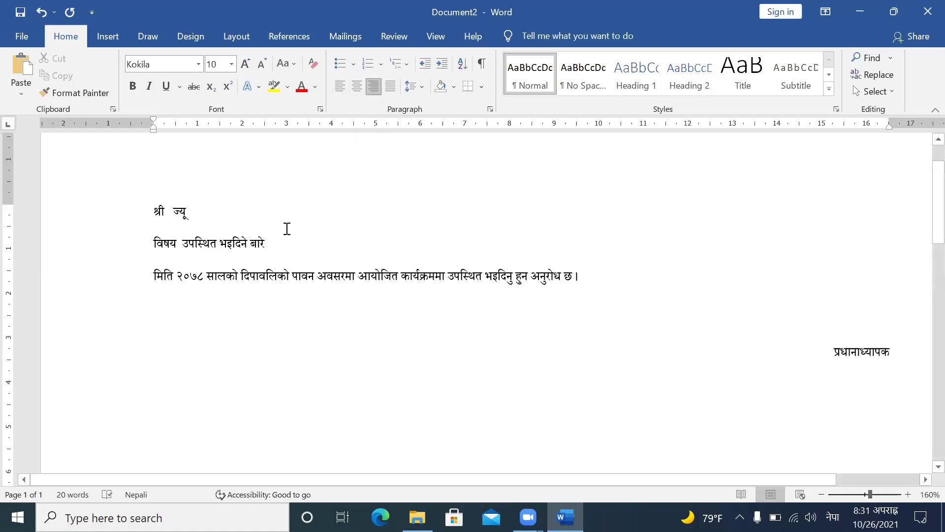
key(ctrl+a)
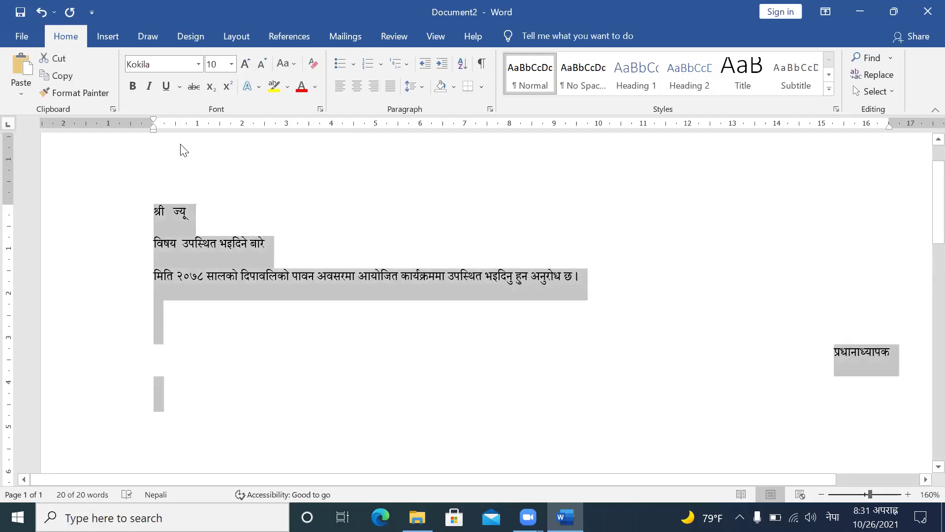
Step: Enlarge all the selected letter text to font size 18
click(245, 63)
click(245, 63)
click(246, 64)
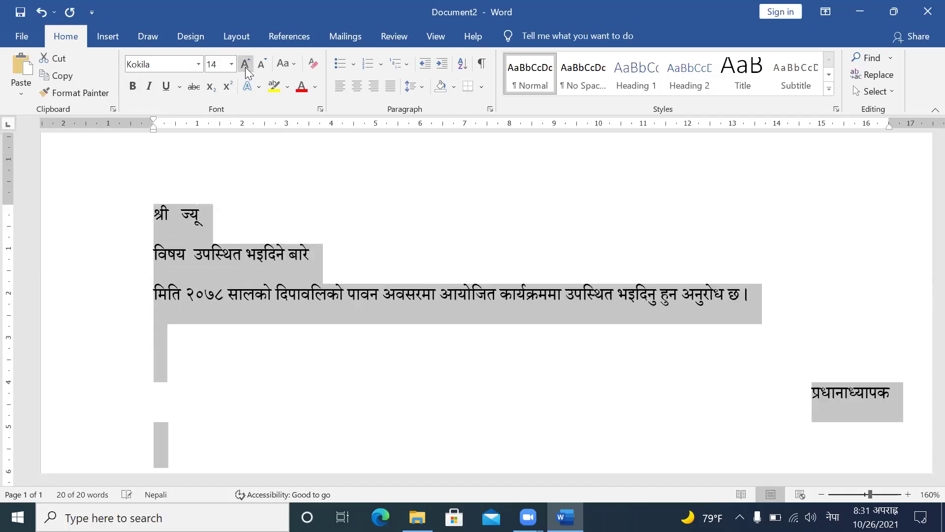
click(246, 63)
click(245, 65)
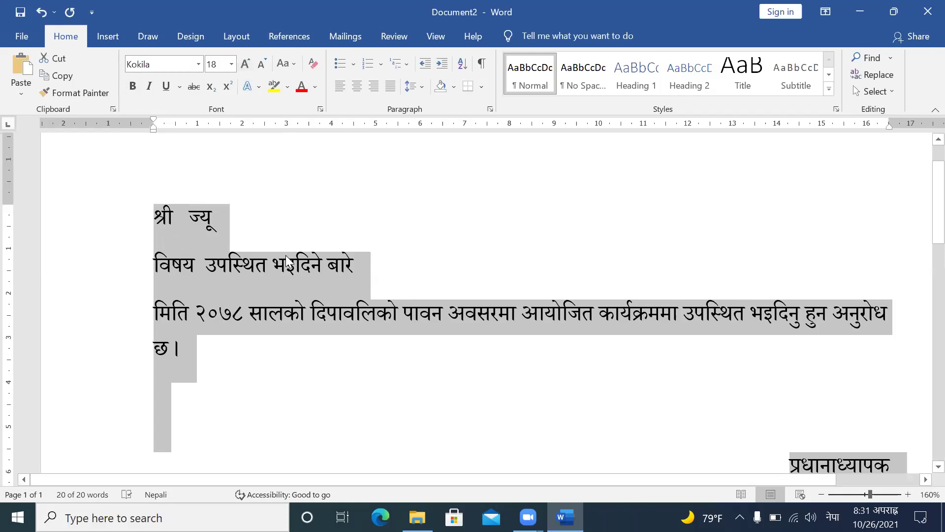
ctrl+scroll(286, 255, down, 7)
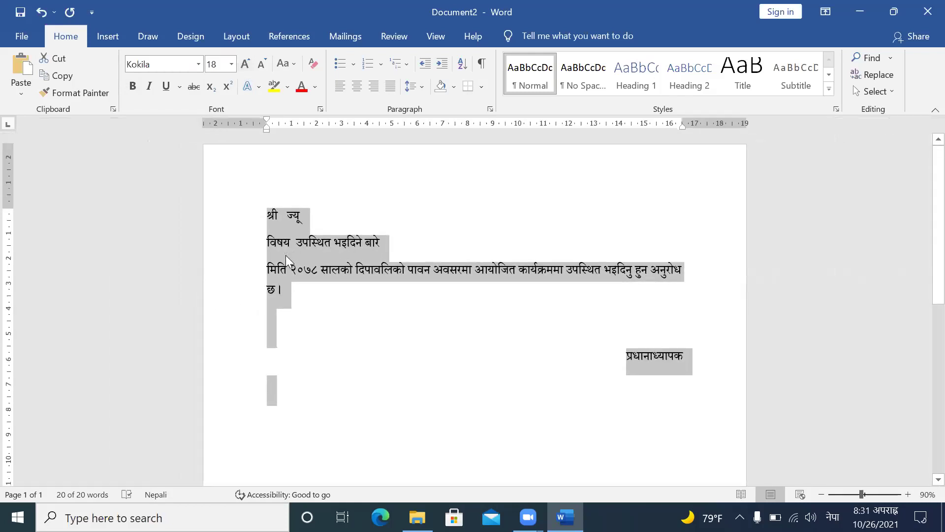
Step: Try centring the subject line, then return it to the left margin
click(413, 325)
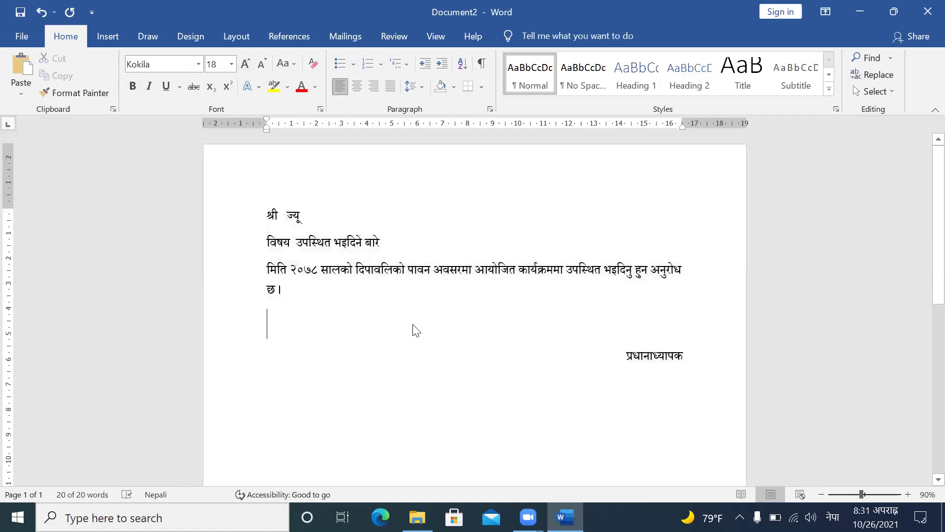
click(266, 243)
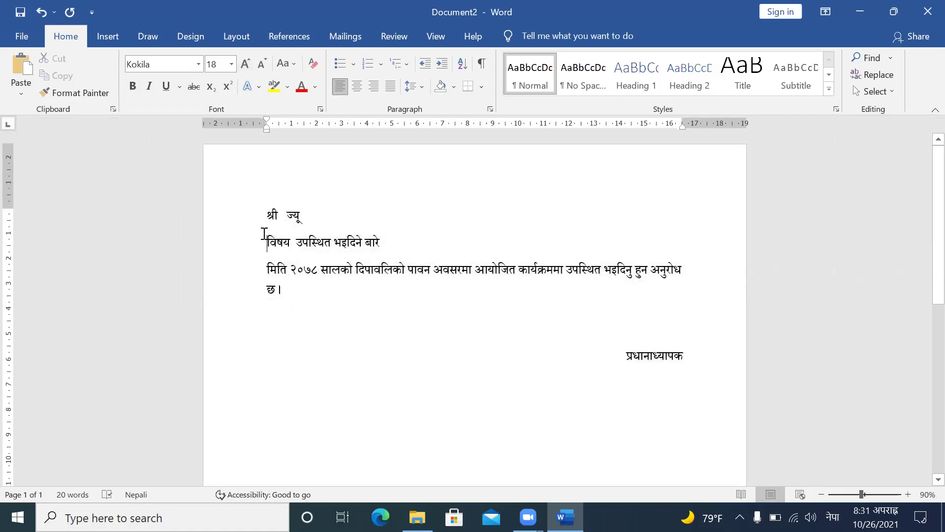
click(357, 86)
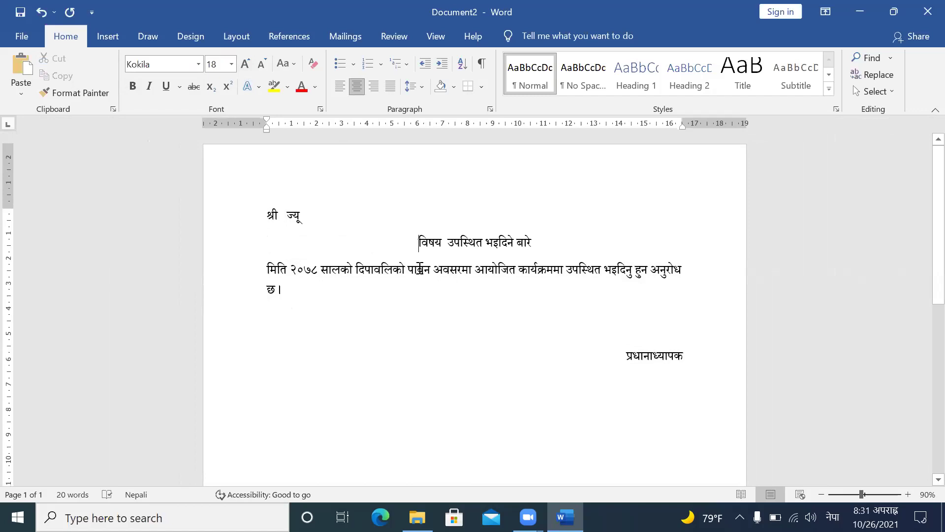
click(393, 86)
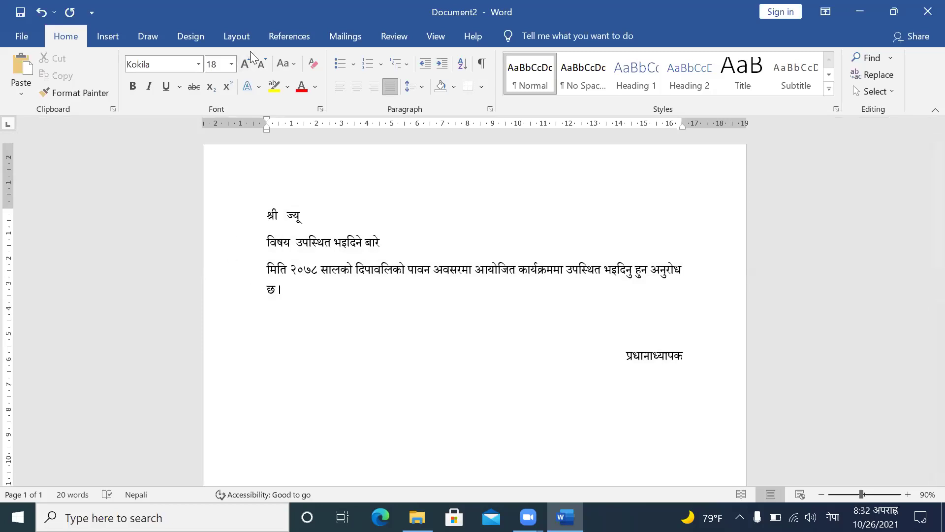
click(239, 38)
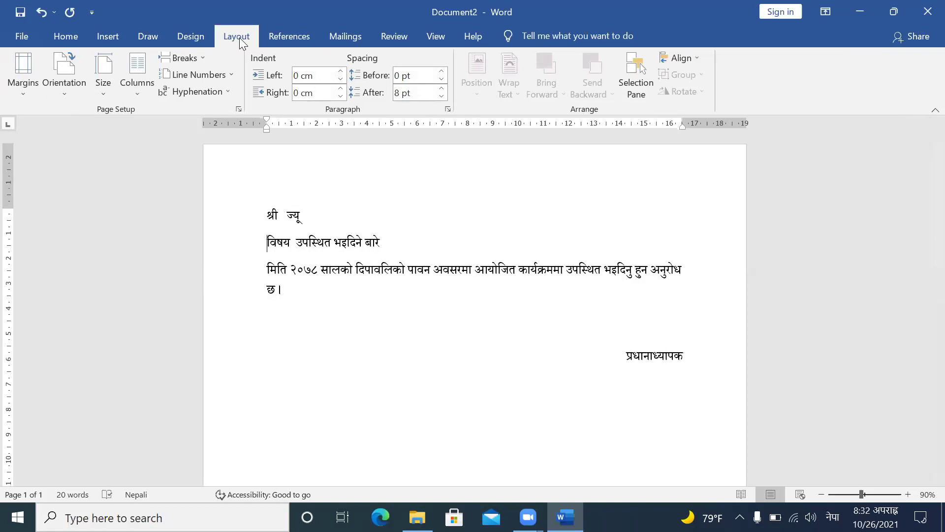
Step: Set the page to A4 landscape with Narrow margins and two columns
click(104, 83)
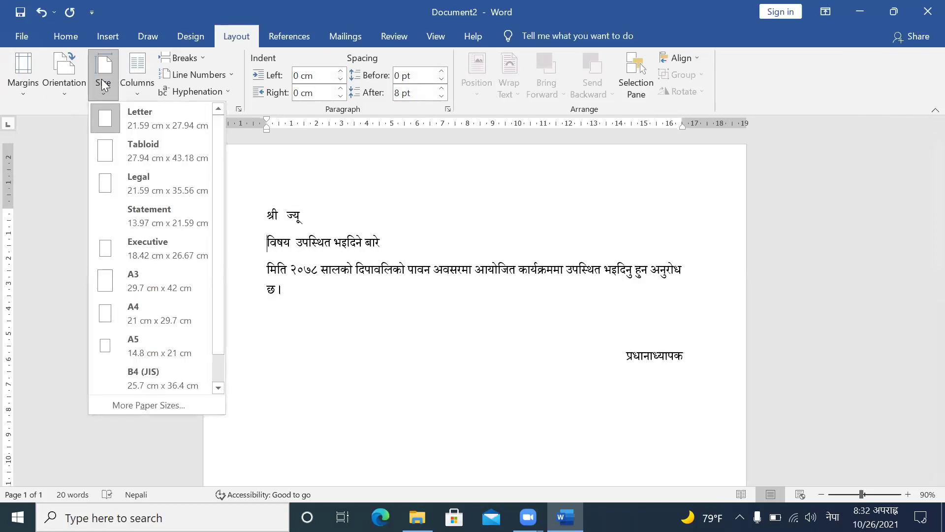
click(129, 307)
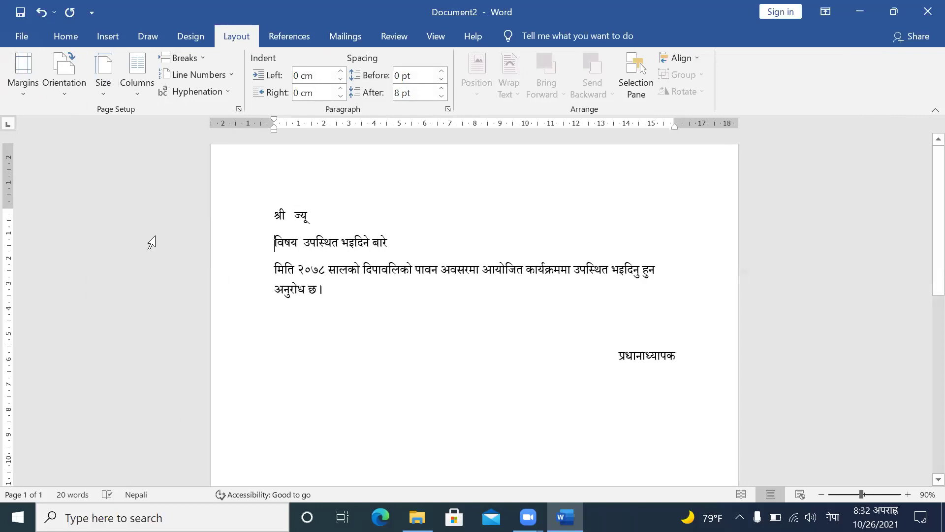
click(76, 78)
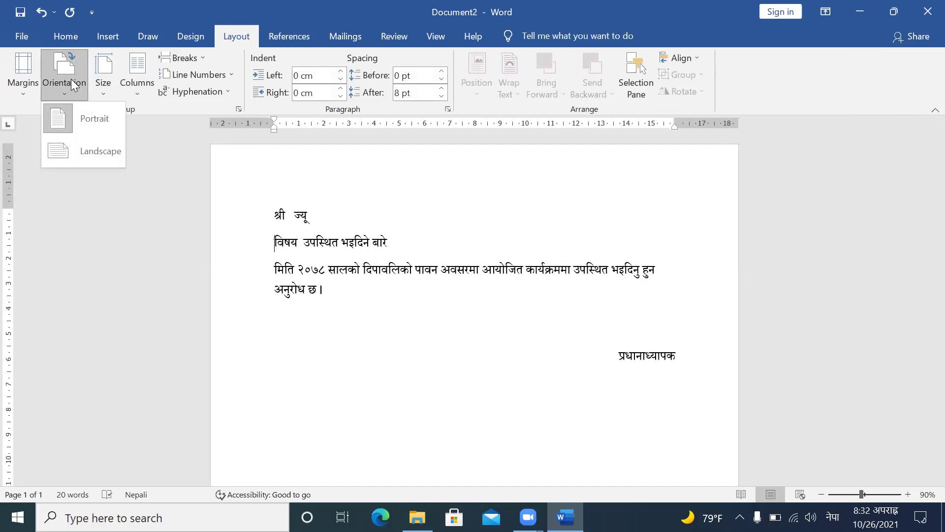
click(83, 156)
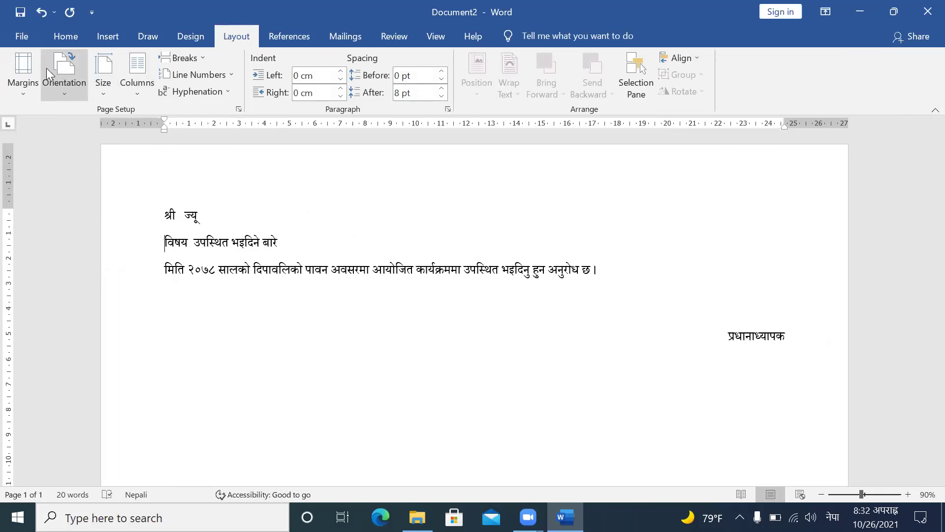
click(24, 84)
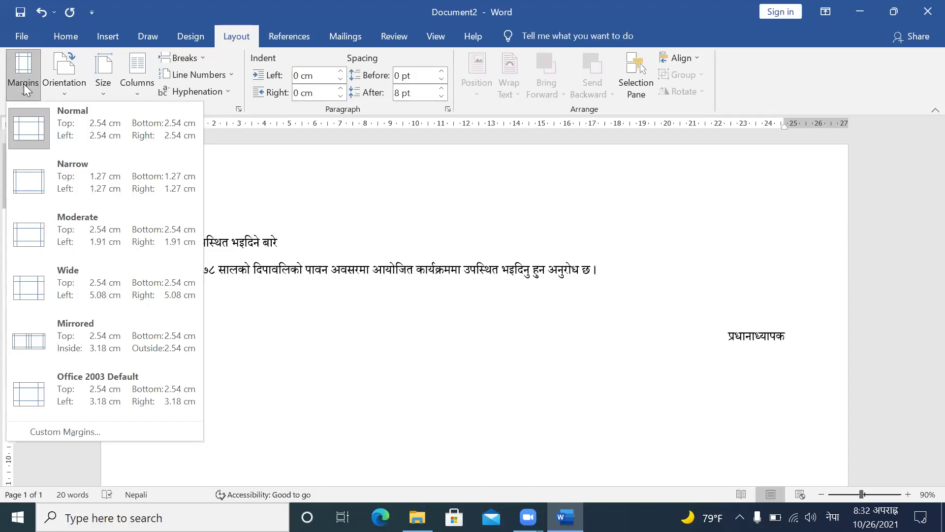
click(55, 174)
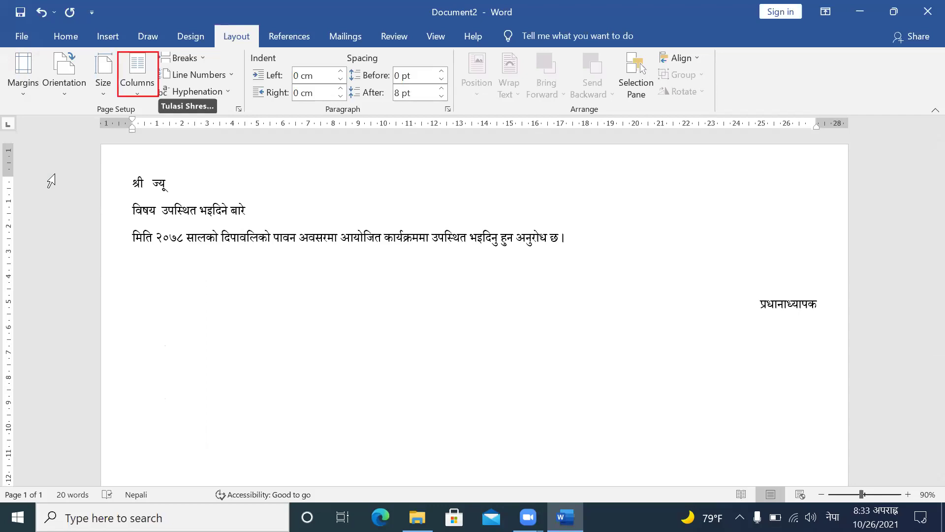
click(131, 71)
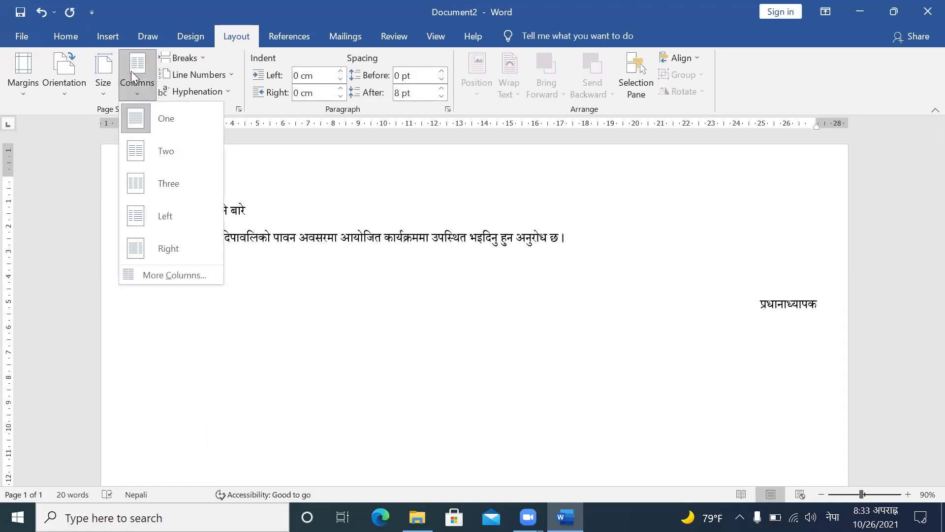
click(151, 144)
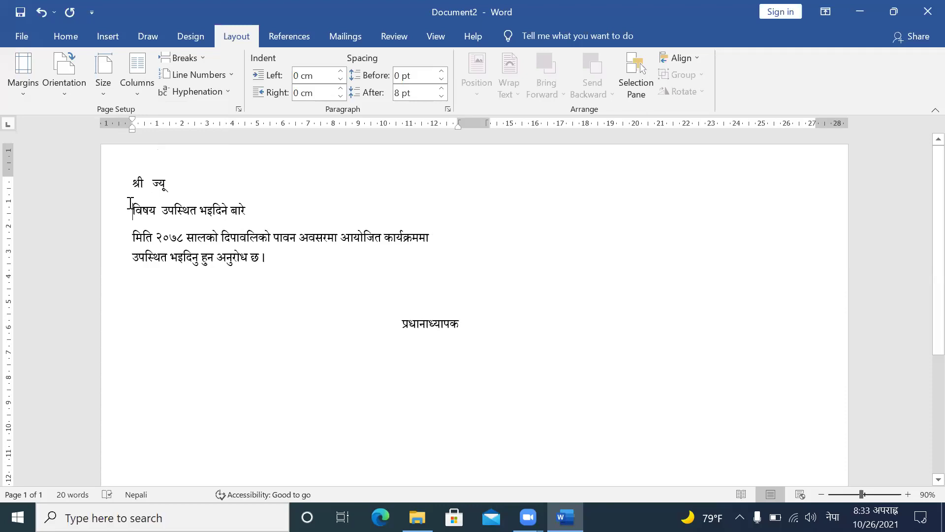
Step: Insert a blank line above श्री and centre the विषय subject line
click(70, 40)
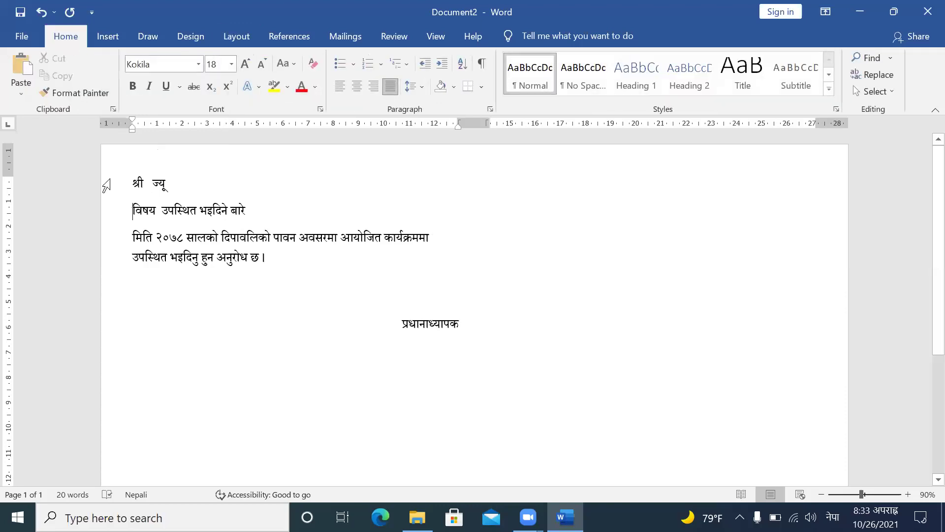
click(132, 182)
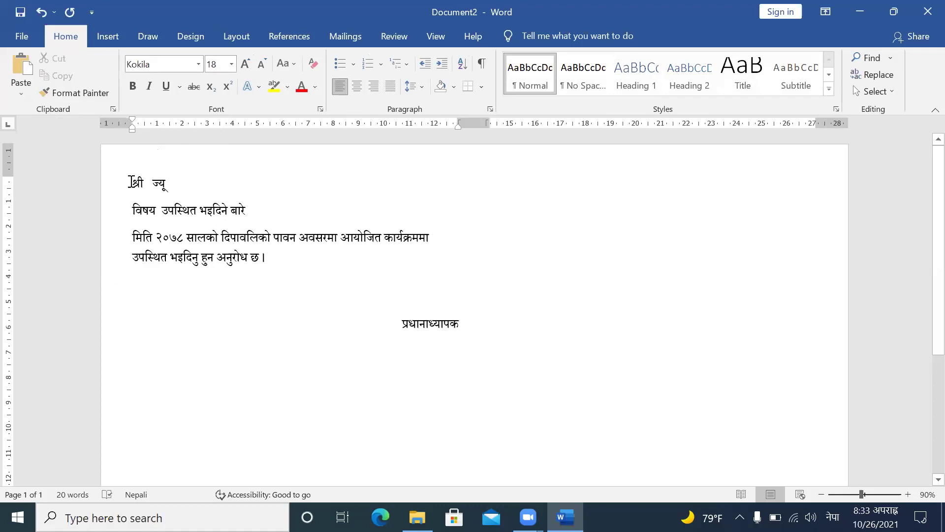
key(Return)
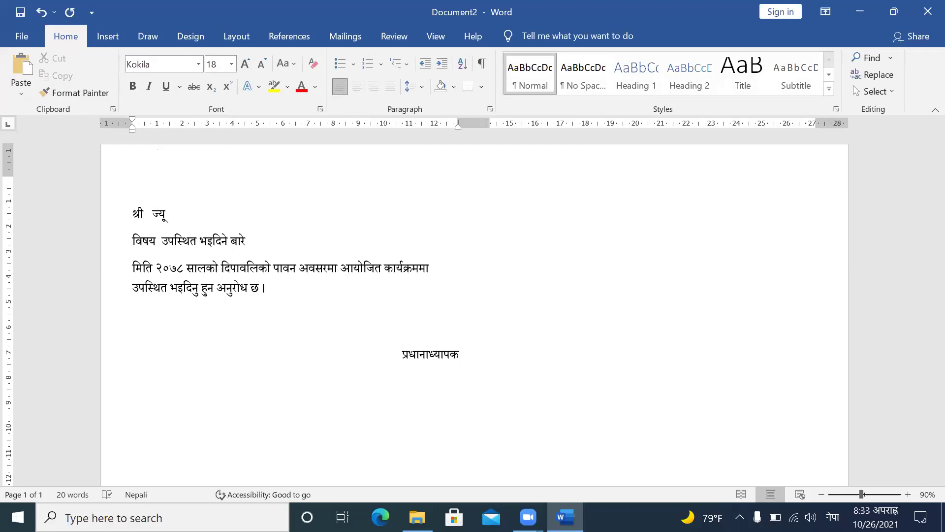
click(126, 240)
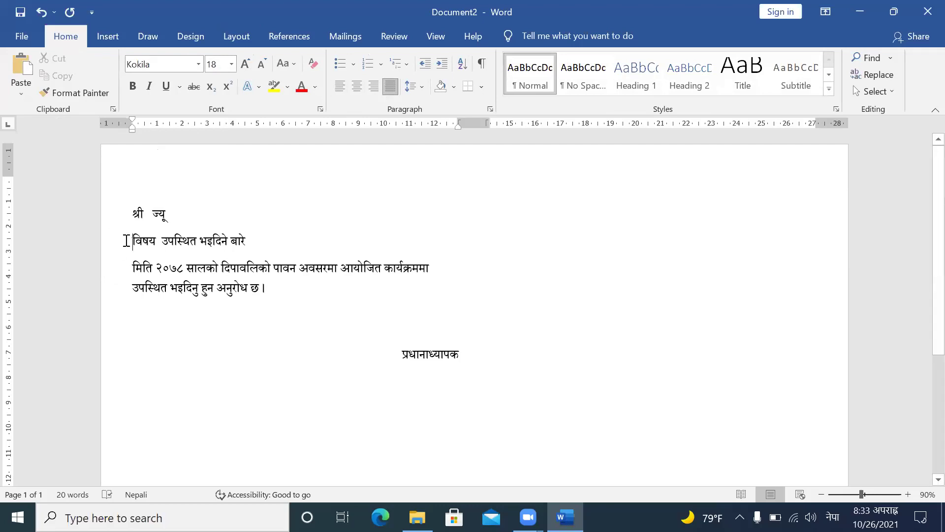
click(357, 87)
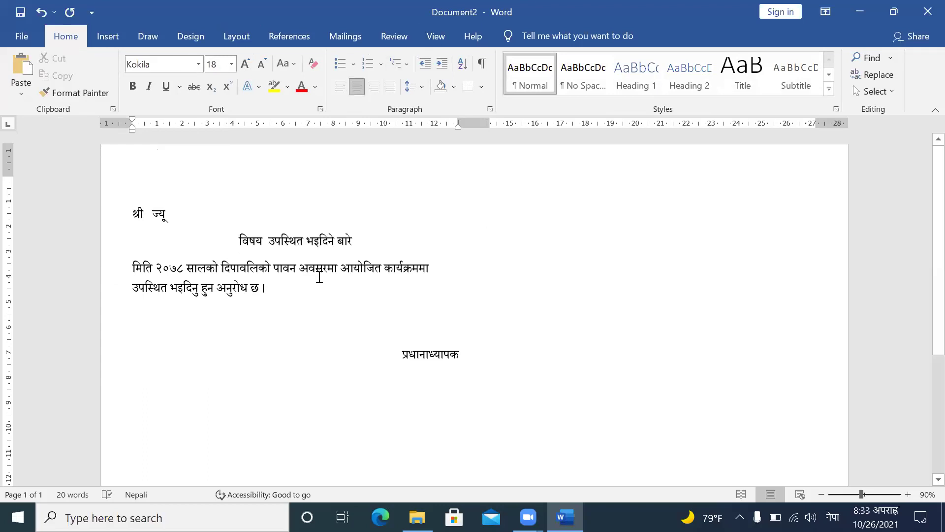
Step: Indent the body paragraph's first line and add a blank line above it
click(127, 264)
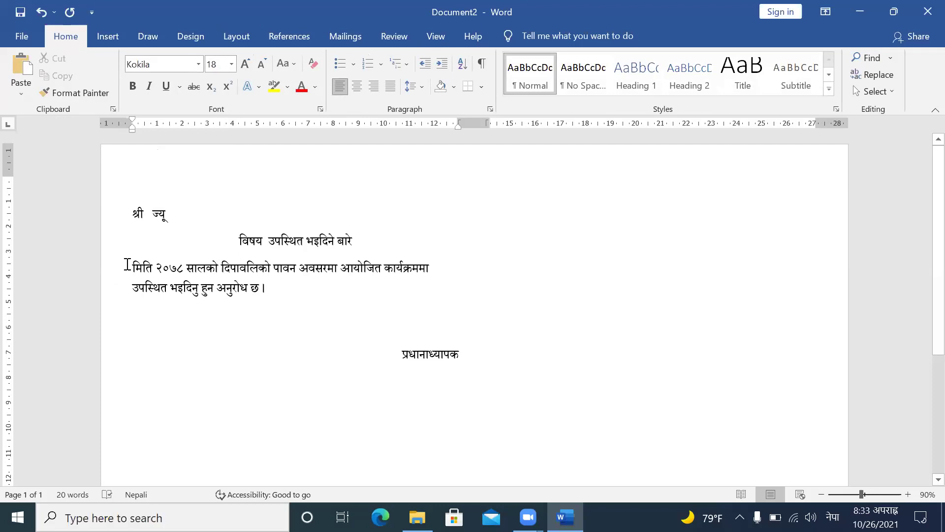
key(Tab)
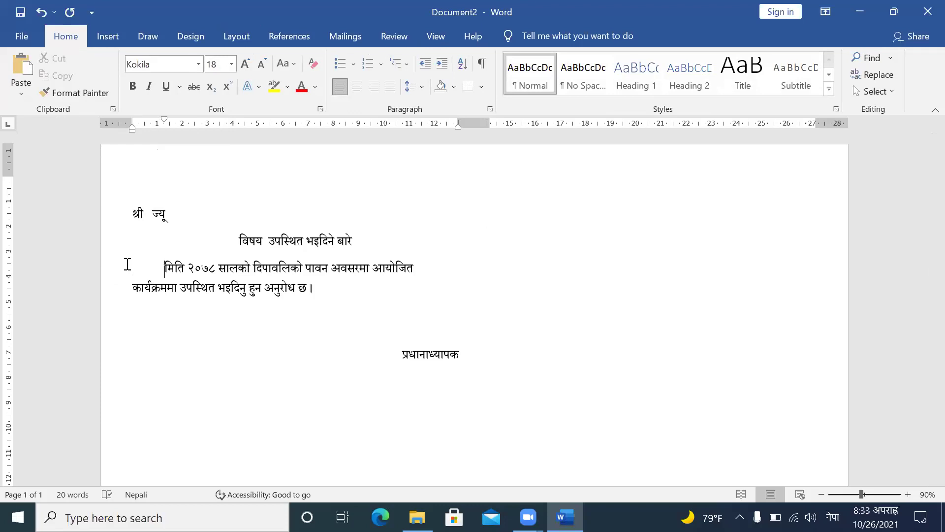
key(Return)
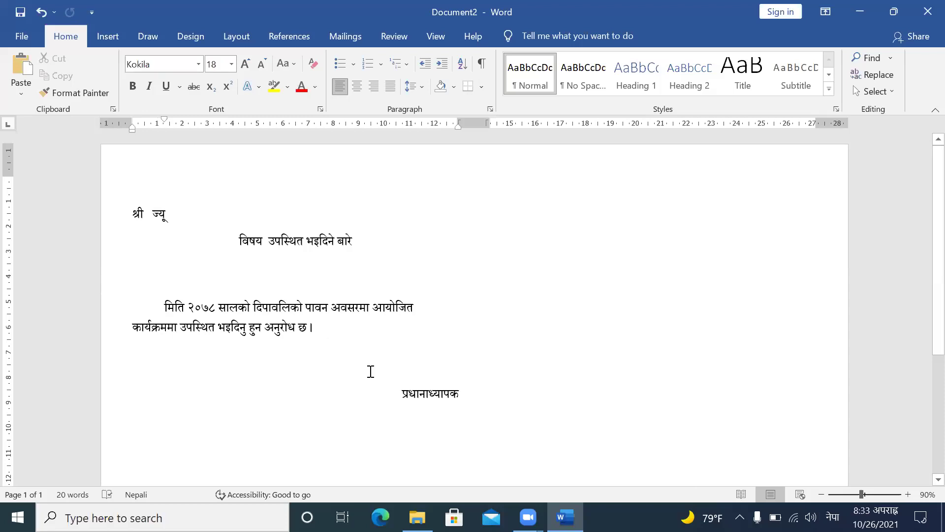
Step: In Save As, browse to the Desktop's Roll Num 12 folder
click(22, 30)
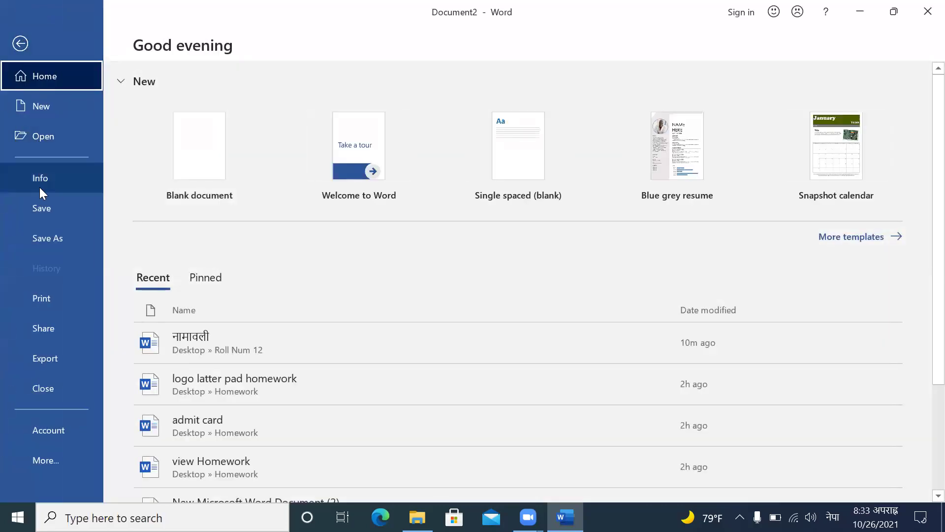
click(41, 209)
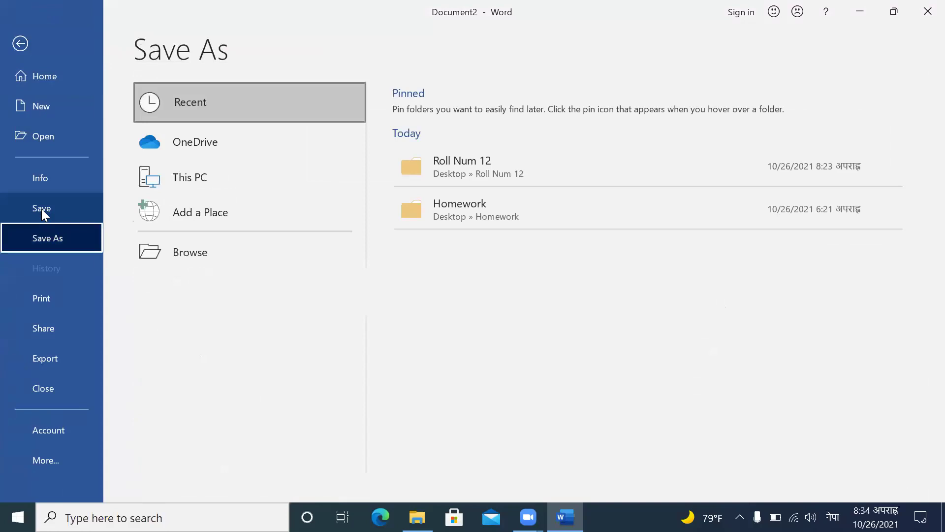
click(204, 246)
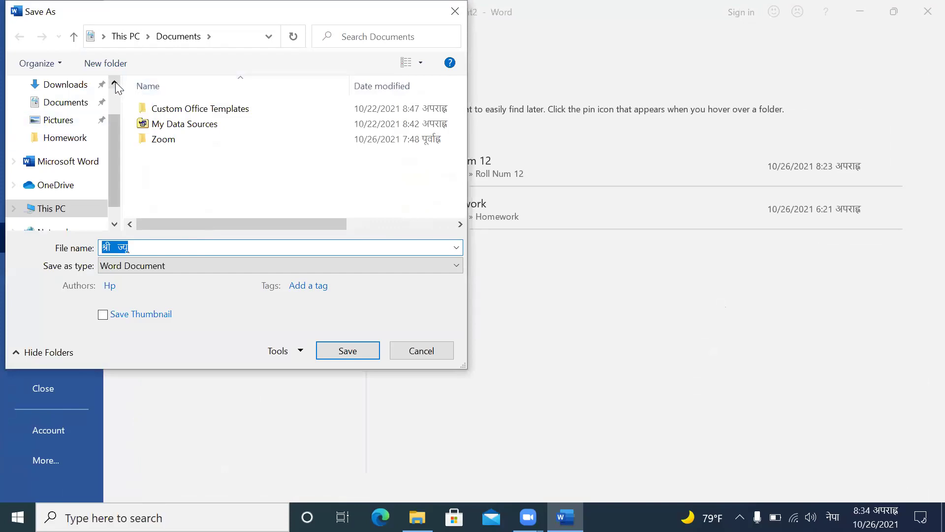
click(115, 82)
click(115, 82)
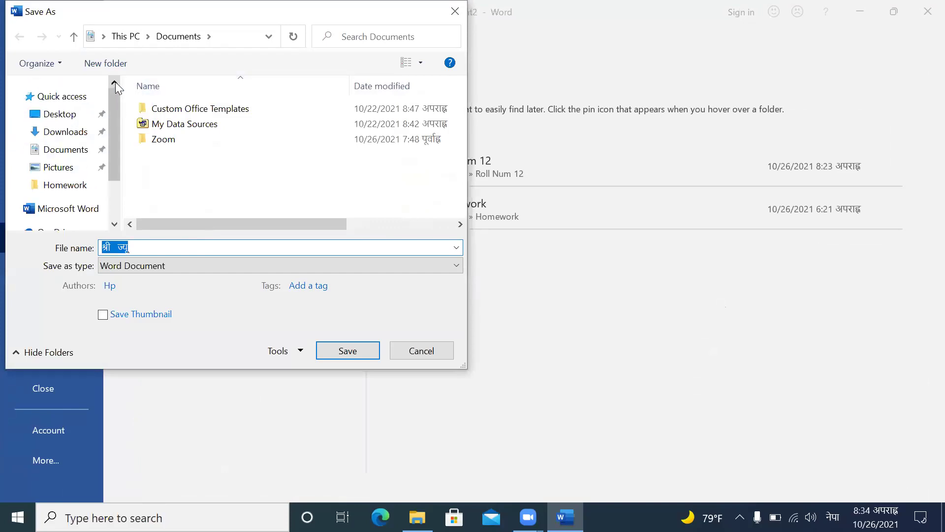
click(73, 117)
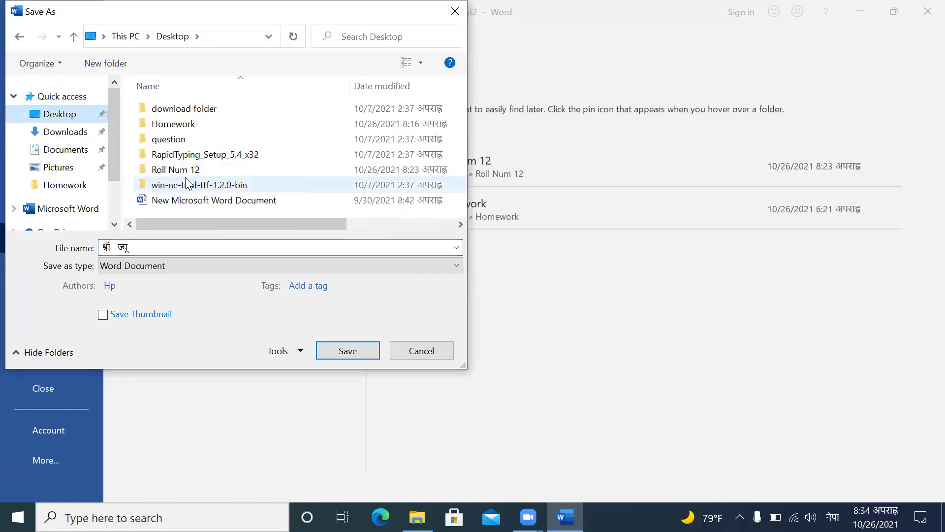
click(195, 170)
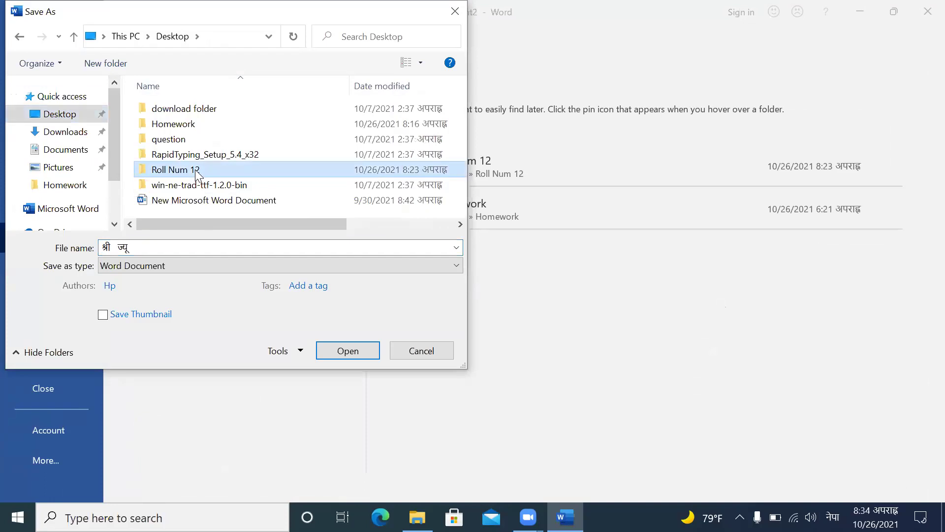
click(358, 350)
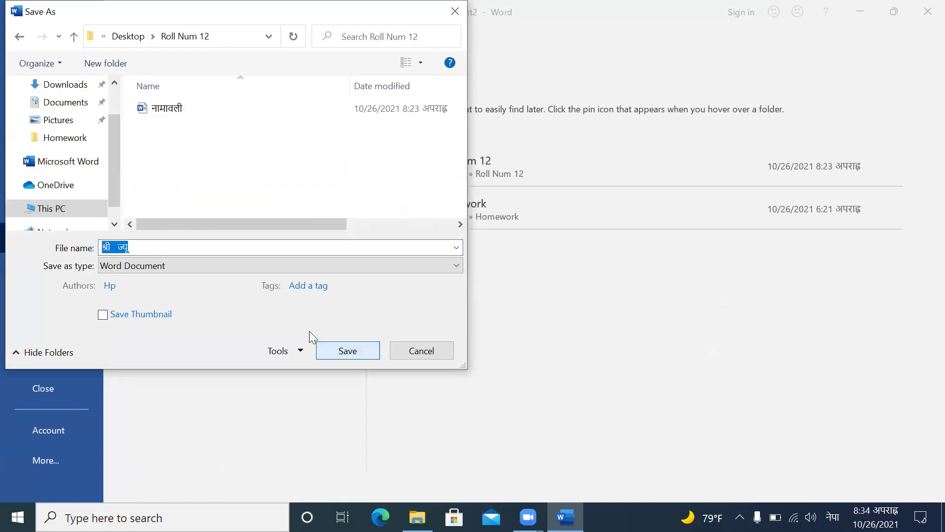
Step: Replace the suggested file name with 'अभिभावक पत्र'
click(157, 247)
key(BackSpace)
key(BackSpace)
key(BackSpace)
key(BackSpace)
key(BackSpace)
key(BackSpace)
key(BackSpace)
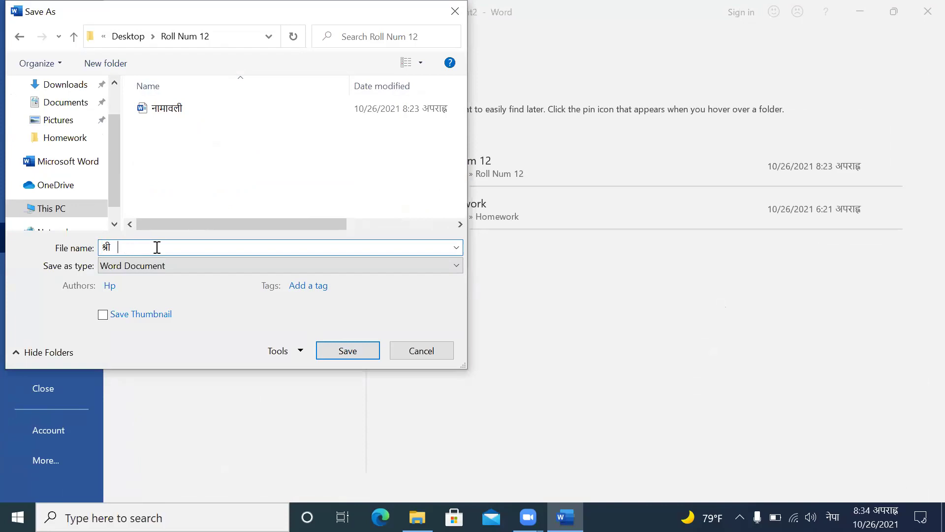
key(BackSpace)
text(अभी)
key(BackSpace)
text(ी)
key(BackSpace)
text(िभावजक)
key(BackSpace)
key(BackSpace)
text(क इ)
key(BackSpace)
text(पत्र)
Step: Save the letter as 'अभिभावक पत्र' and choose Use an Existing List for recipients
click(335, 351)
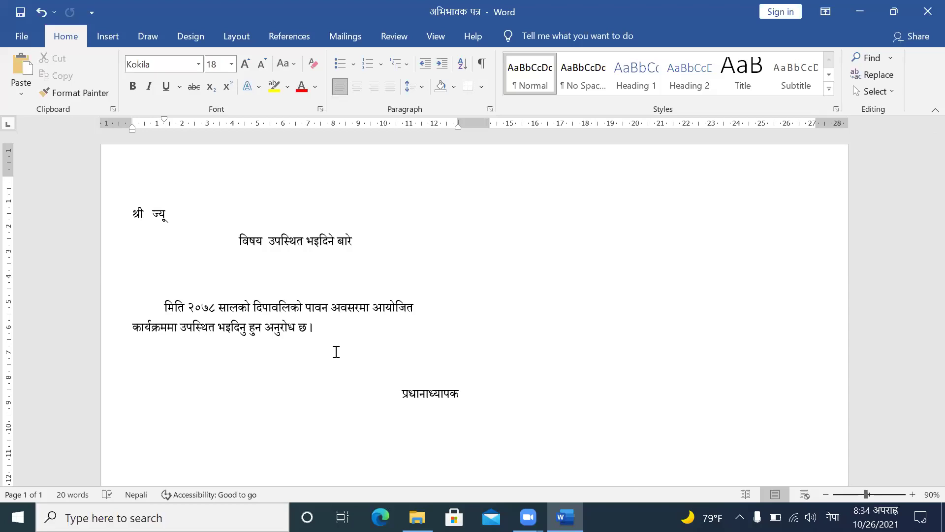
click(354, 32)
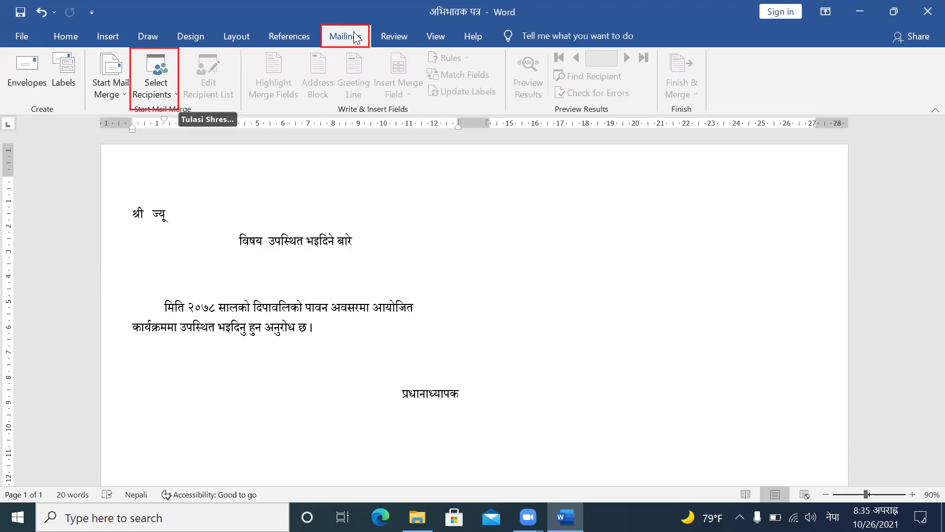
click(158, 92)
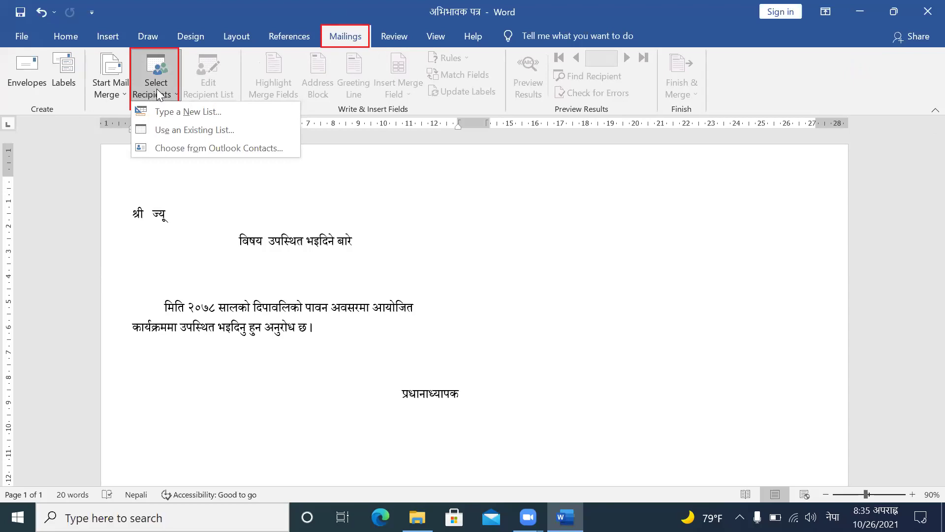
click(199, 131)
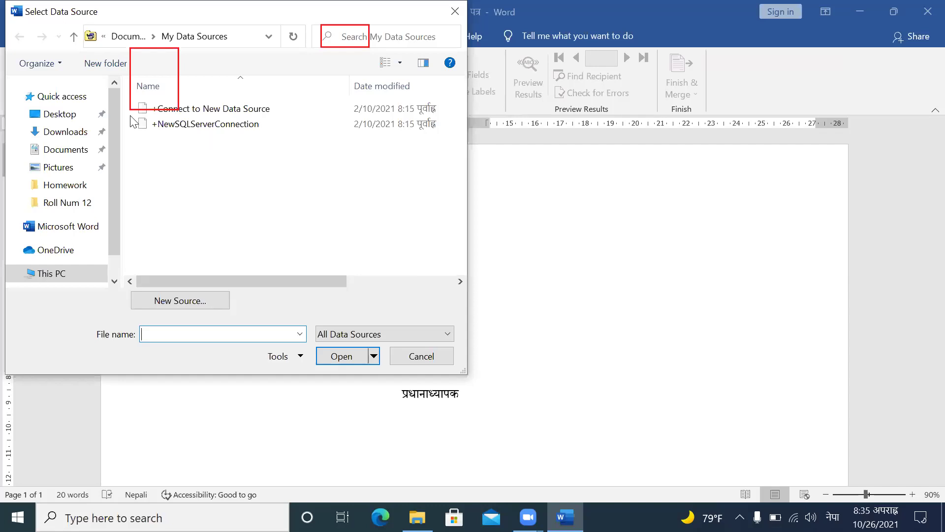
Step: Select the नामावली document in Desktop > Roll Num 12 as the recipient list
click(53, 116)
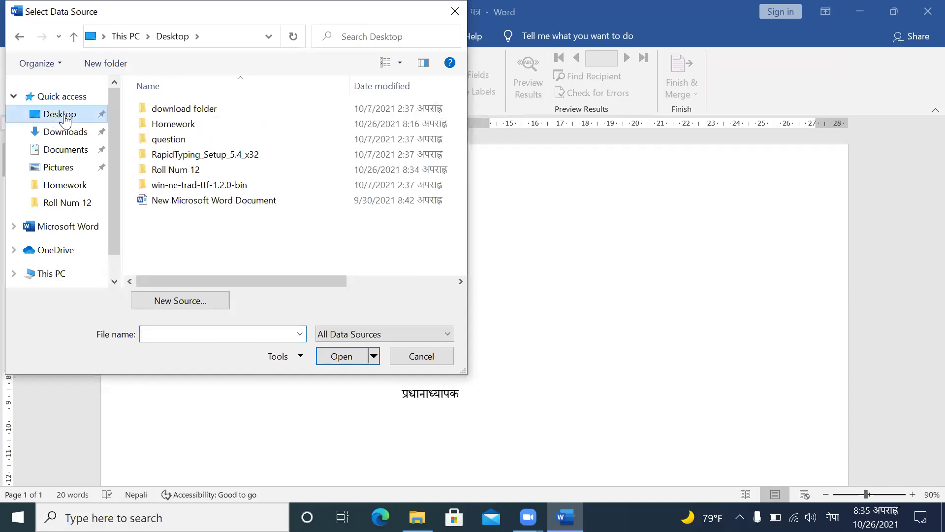
double_click(182, 171)
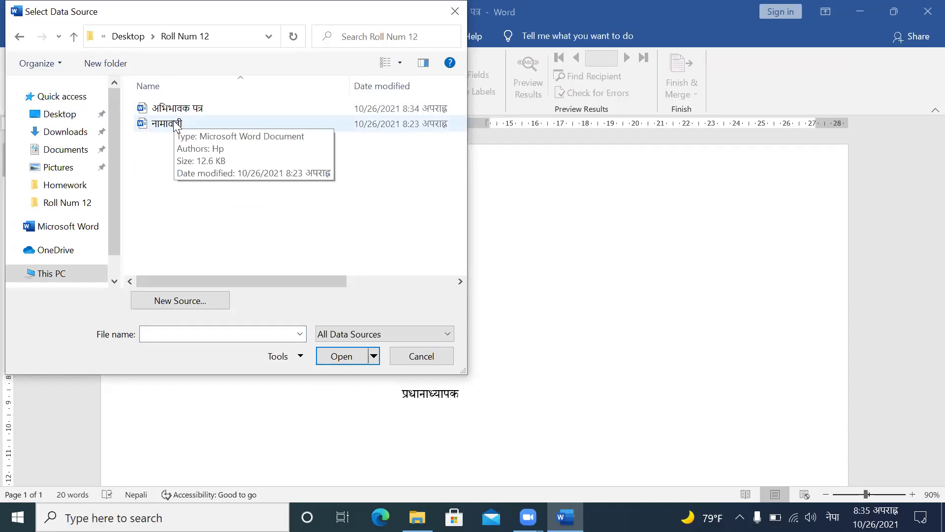
click(176, 125)
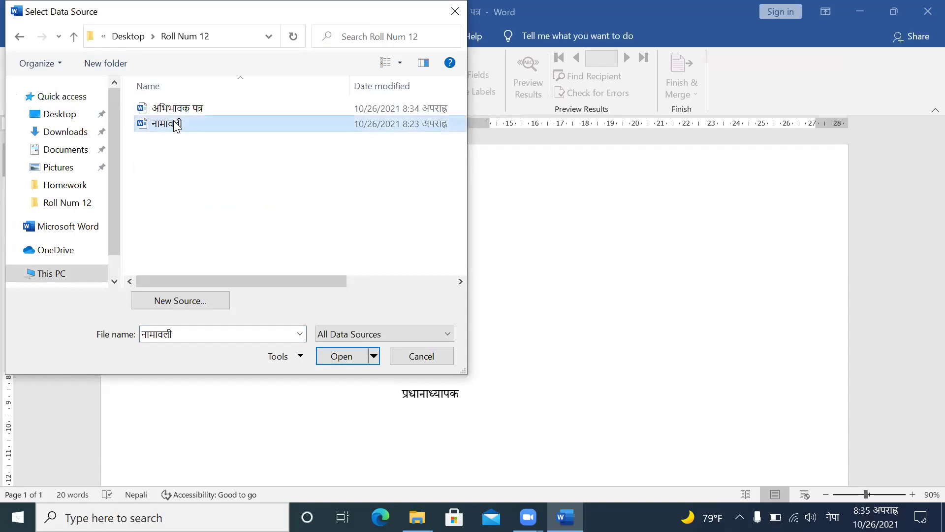
double_click(176, 126)
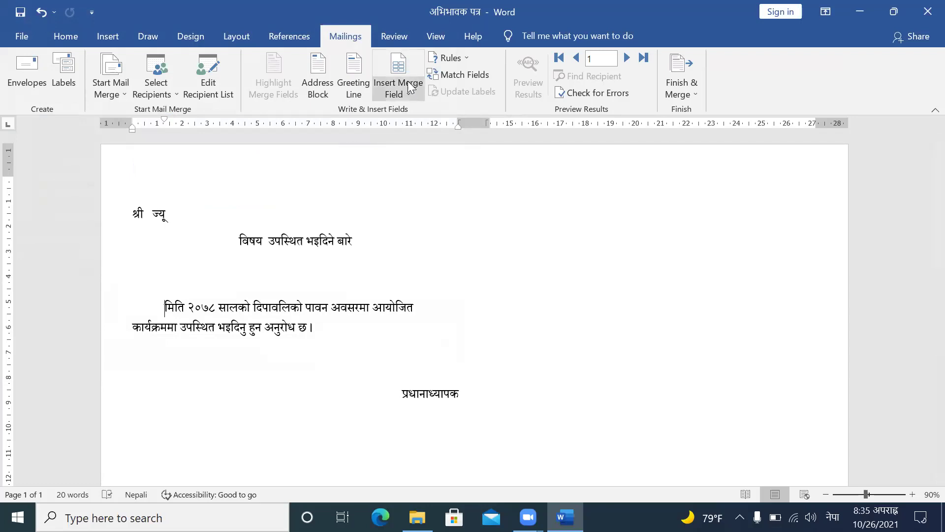
Step: Insert the «नाम» merge field between श्री and ज्यू in the greeting line
click(147, 214)
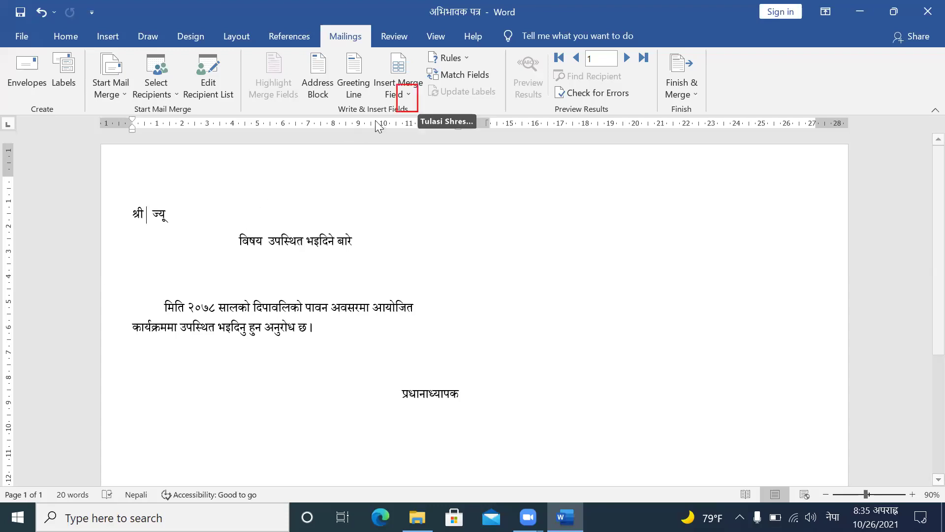
click(410, 95)
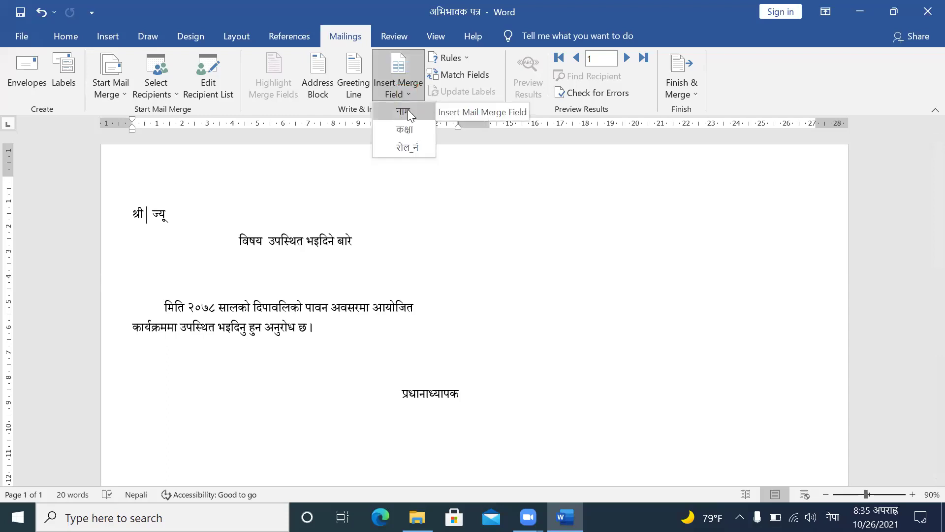
click(408, 111)
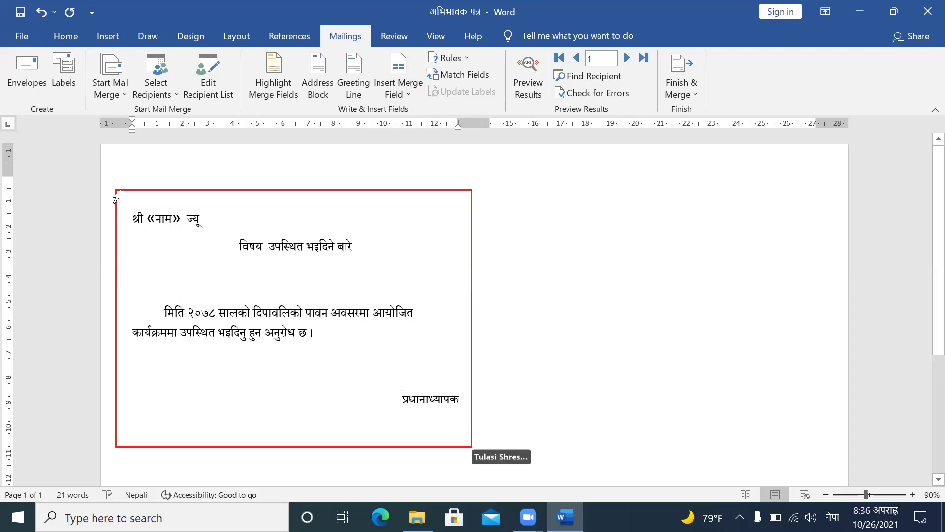
Step: Select the whole letter and paste a copy into the right-hand label
mouse_move(118, 197)
mouse_down()
mouse_move(274, 271)
mouse_move(452, 380)
mouse_move(469, 438)
mouse_up()
key(ctrl+c)
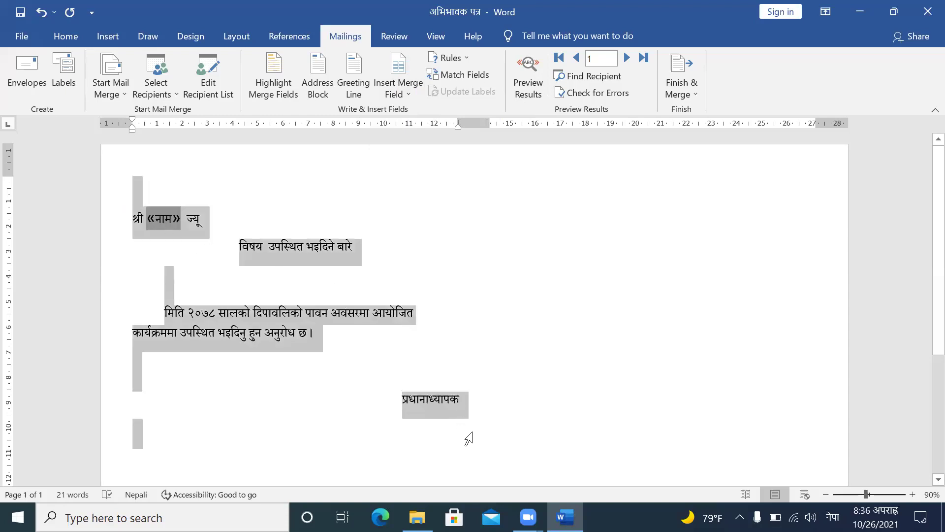
scroll(472, 442, down, 1)
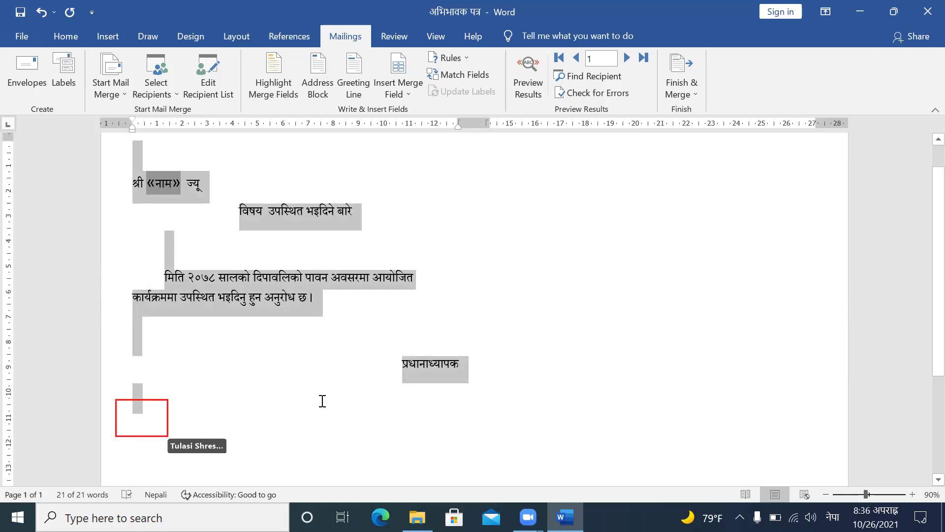
click(157, 425)
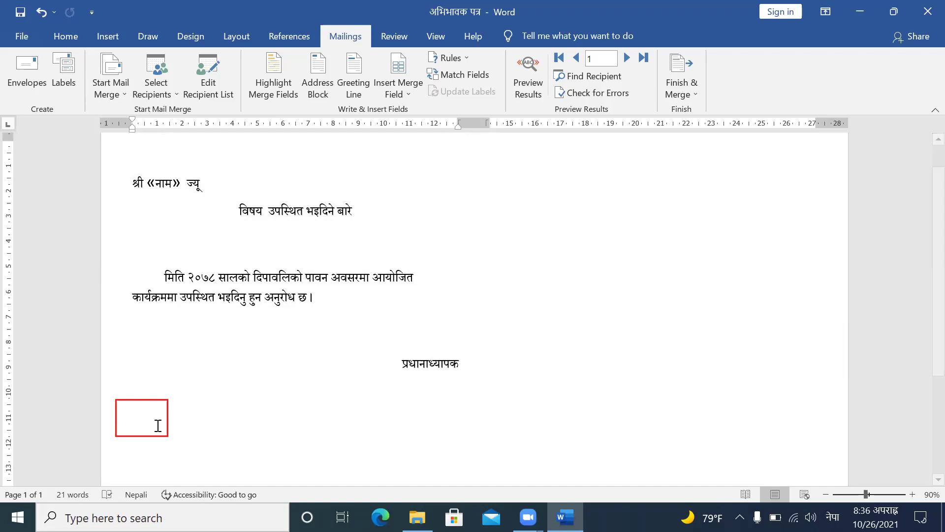
key(Up)
key(Up)
key(Up)
key(Up)
key(Up)
key(Up)
key(Up)
key(Up)
key(Up)
key(Up)
key(Up)
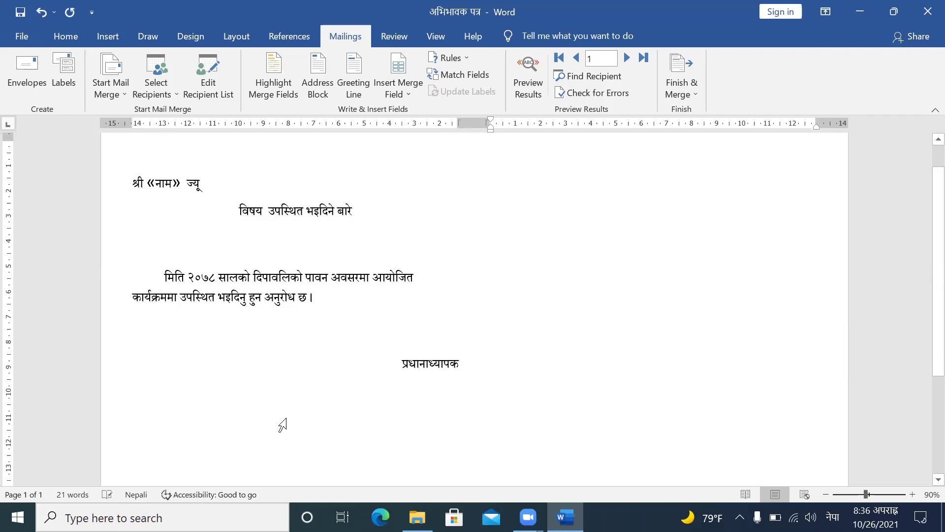
key(ctrl+v)
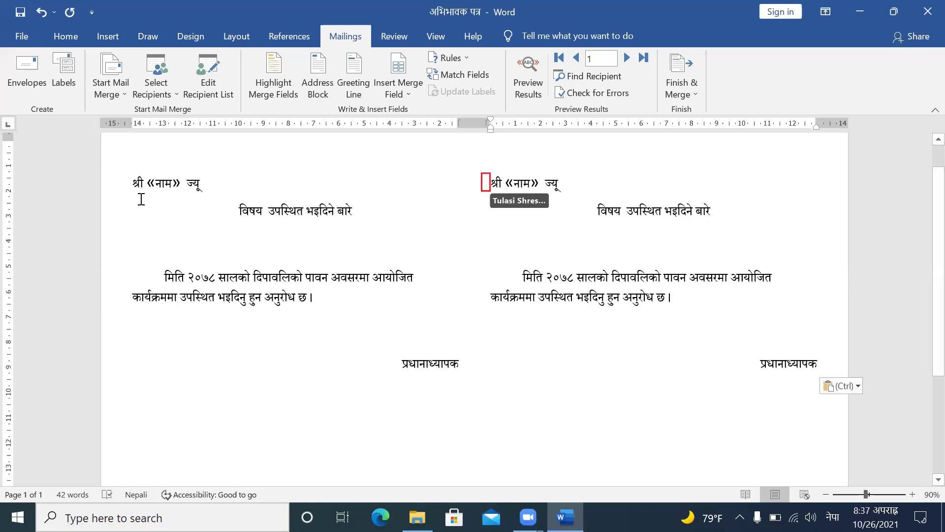
click(129, 179)
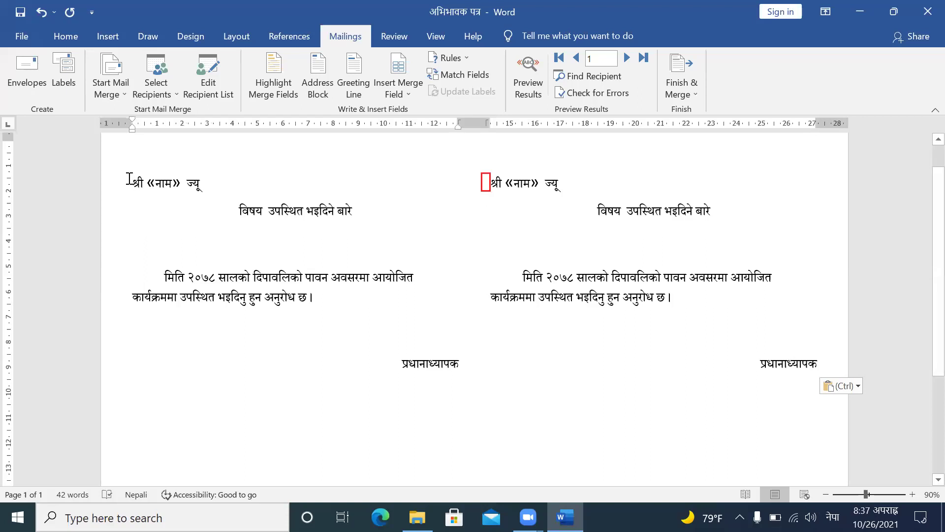
click(487, 183)
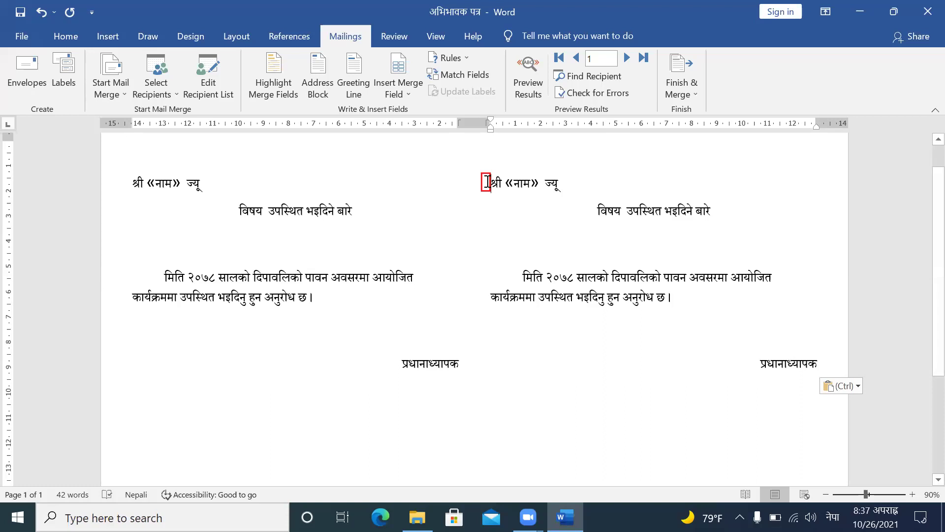
Step: Add a Next Record rule before the second letter and preview both letters with student names
click(467, 59)
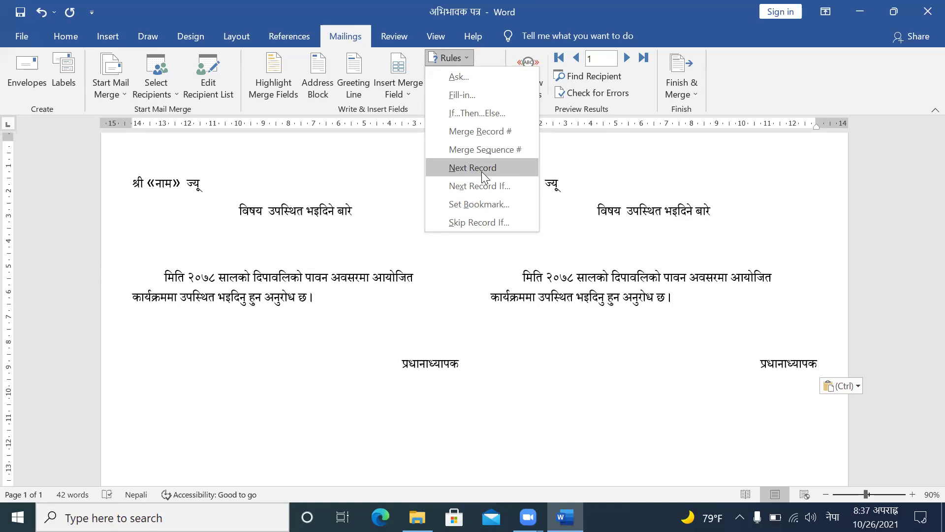
click(482, 168)
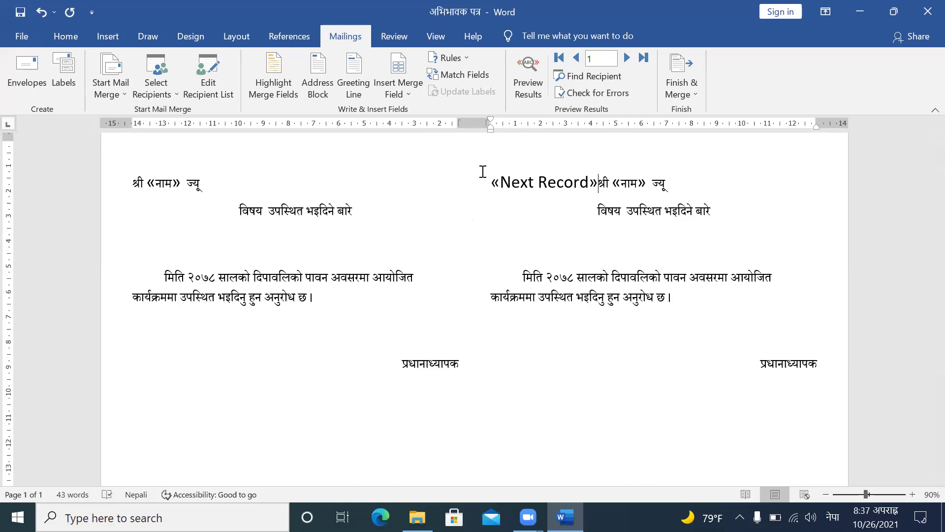
click(524, 87)
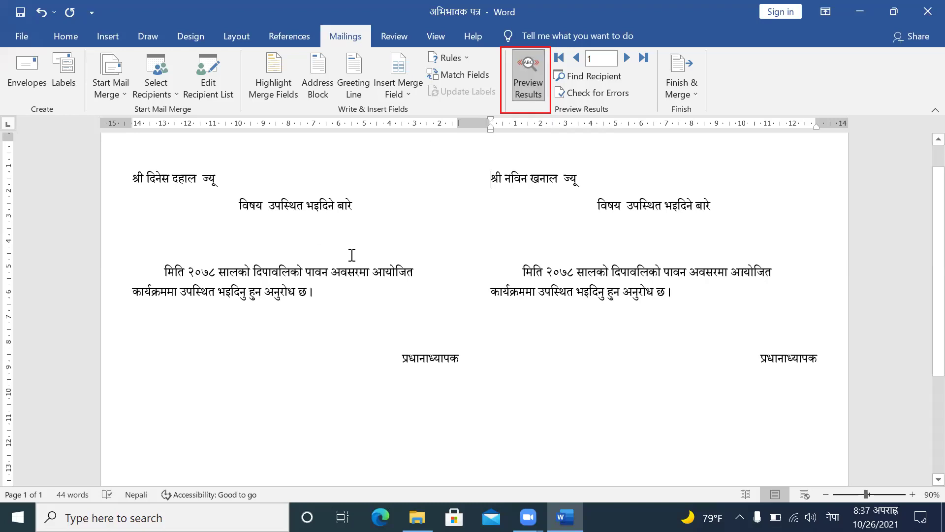
scroll(352, 255, up, 1)
scroll(352, 255, down, 4)
scroll(352, 255, up, 4)
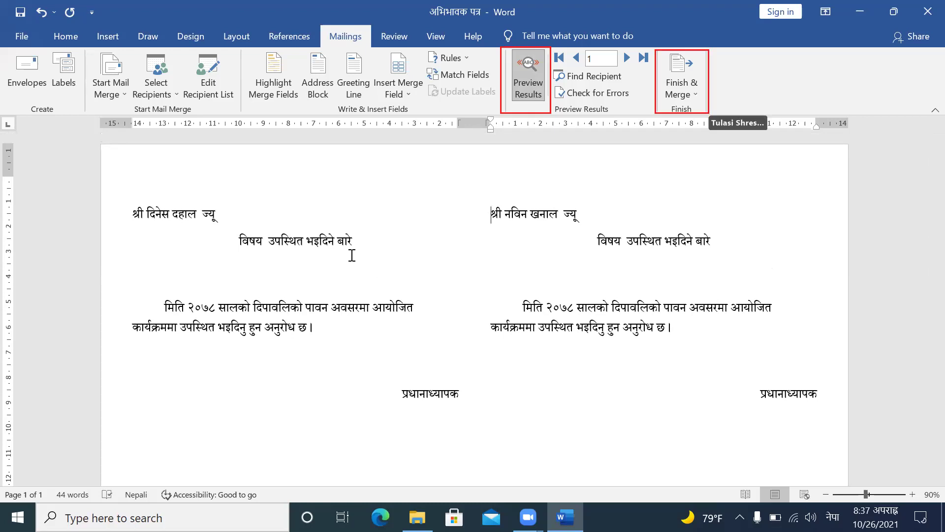
Step: Finish the merge with Edit Individual Documents for All records, creating Letters1
click(682, 93)
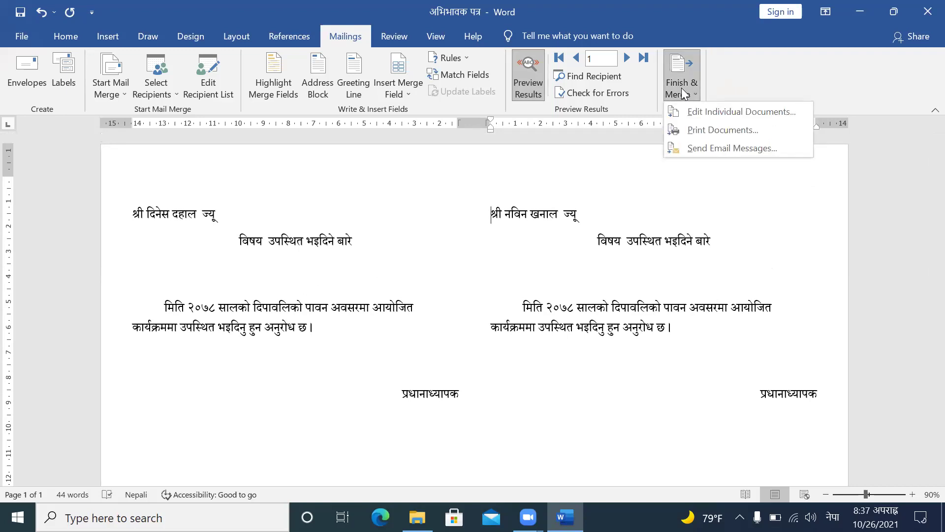
click(730, 108)
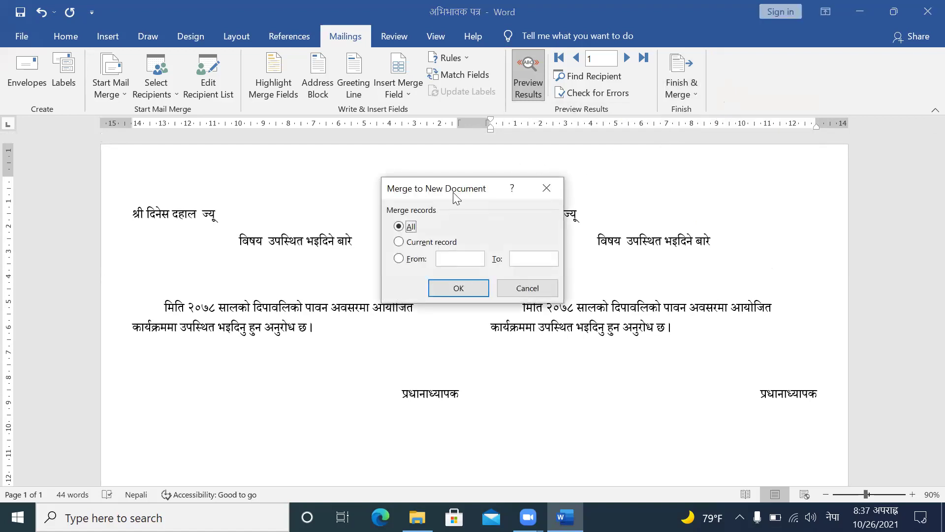
click(458, 289)
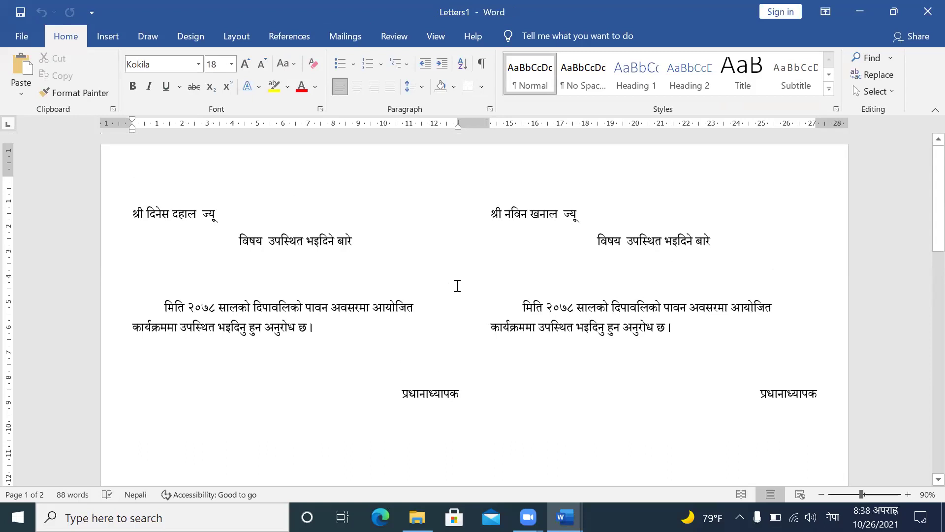
click(457, 285)
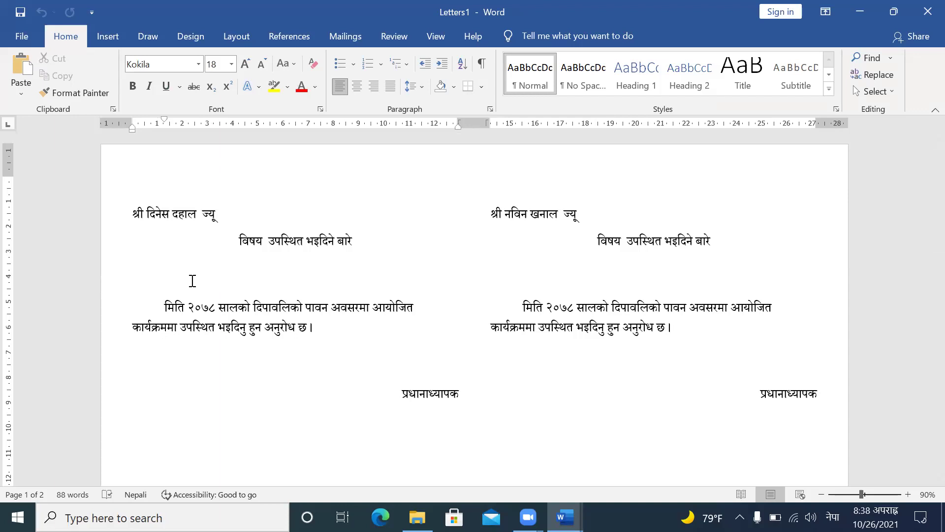
Step: Save the merged letters as 'मेलमर्ज लेटर' in the Desktop's Roll Num 12 folder
click(21, 39)
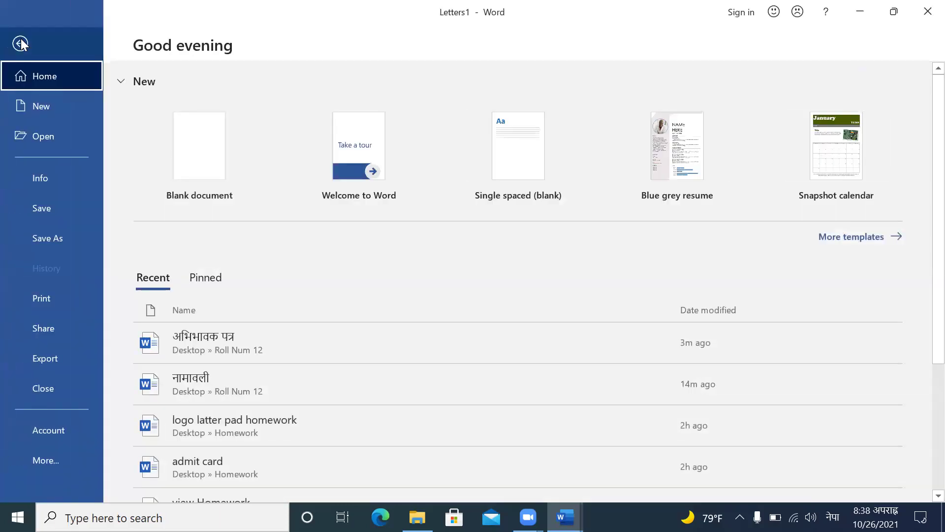
click(46, 237)
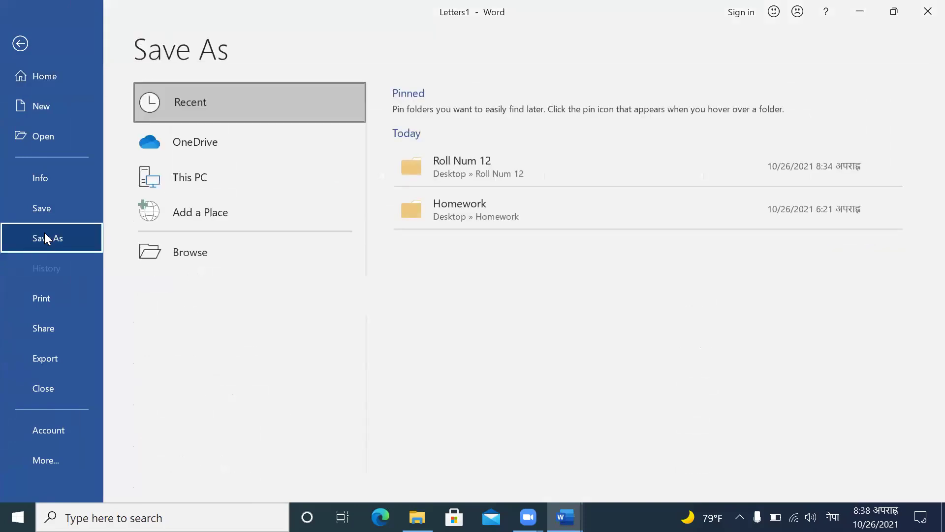
click(190, 261)
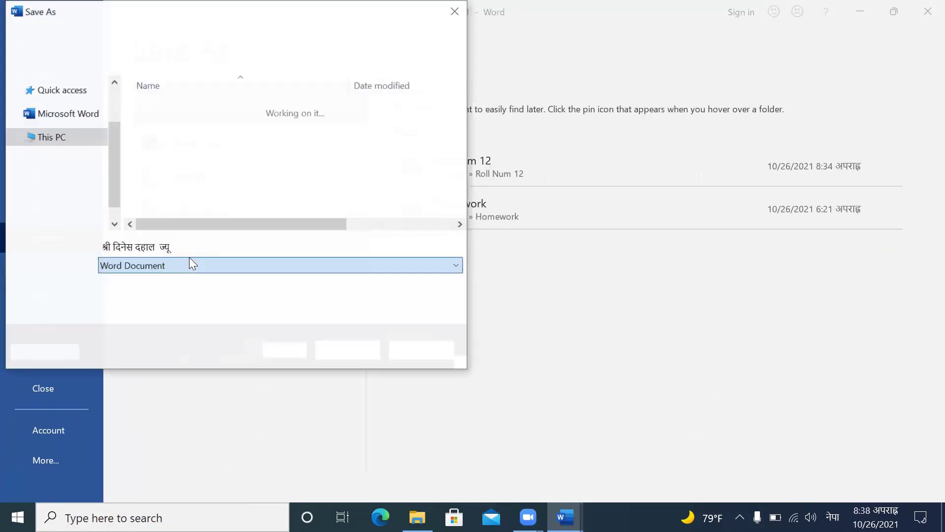
click(190, 261)
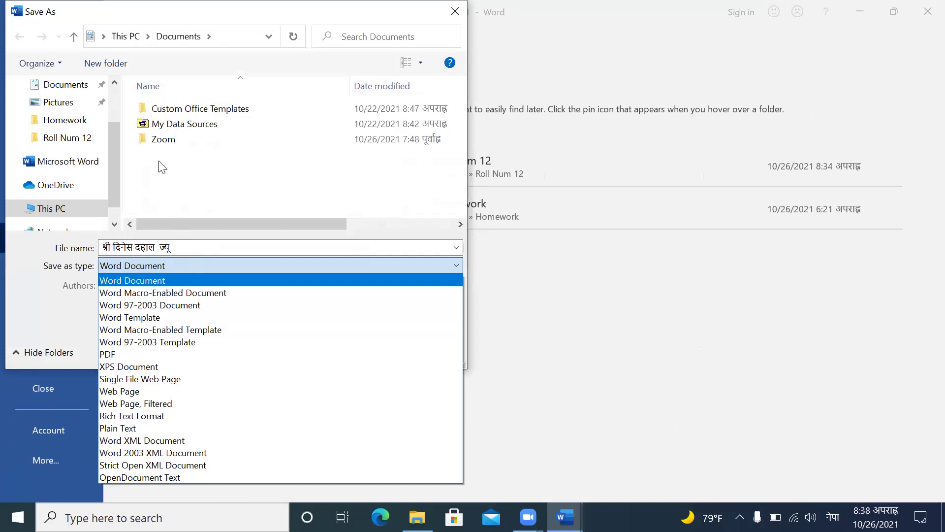
click(115, 83)
click(114, 82)
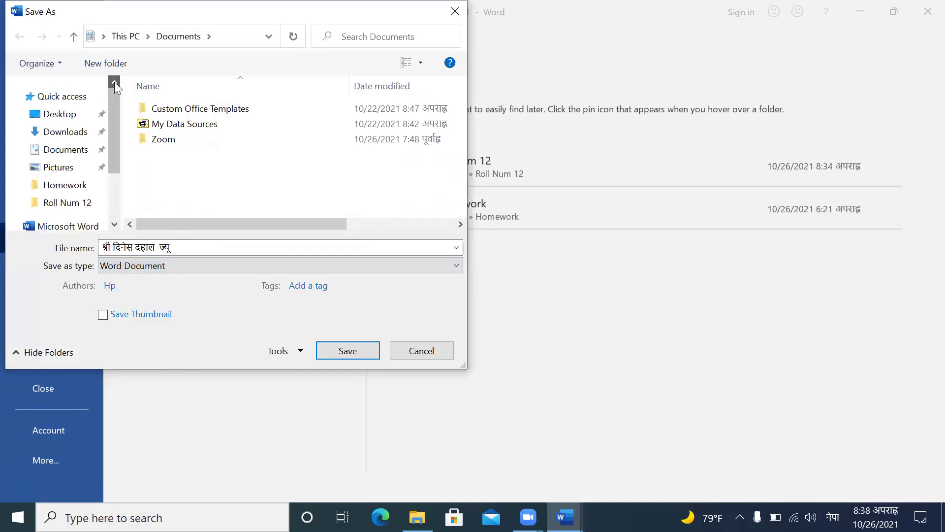
click(56, 121)
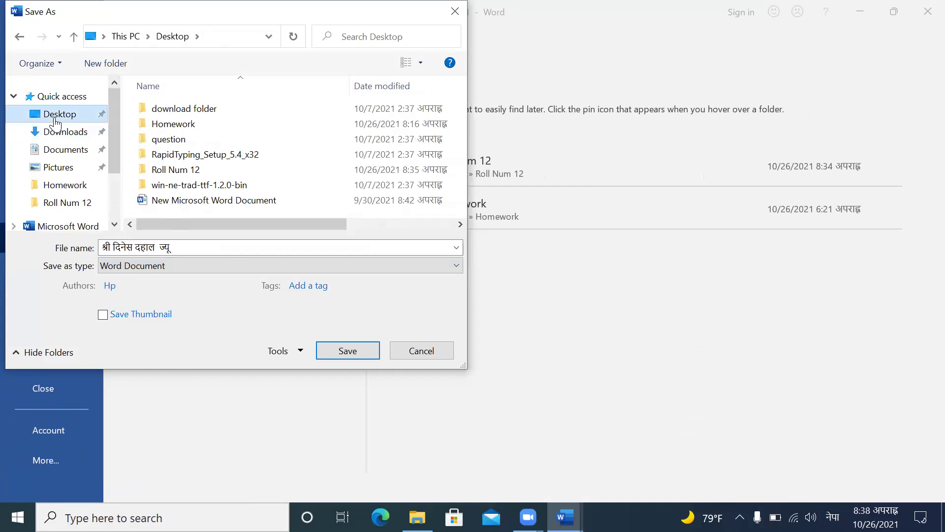
double_click(176, 169)
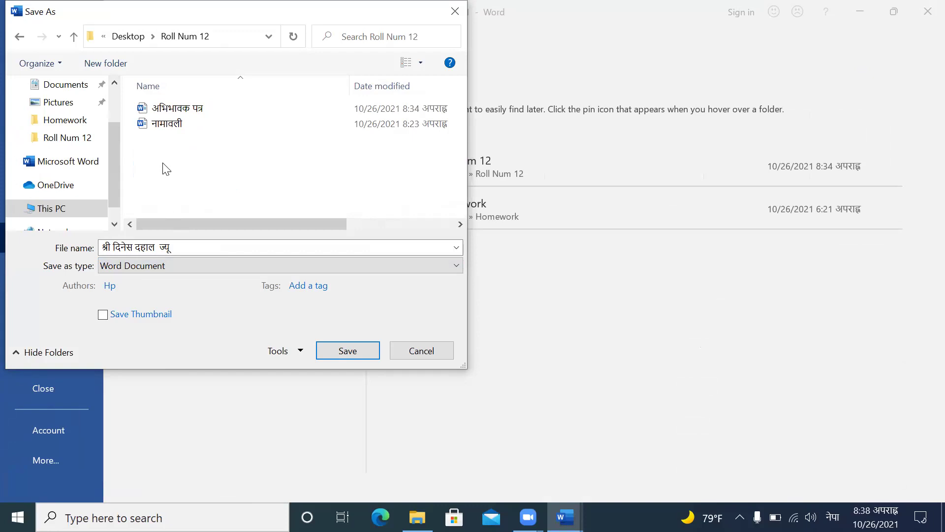
click(178, 245)
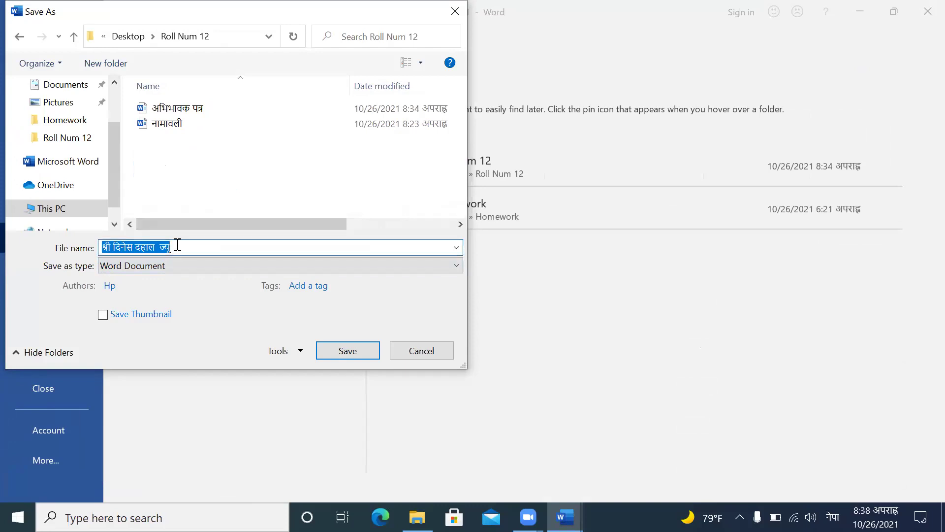
text(म)
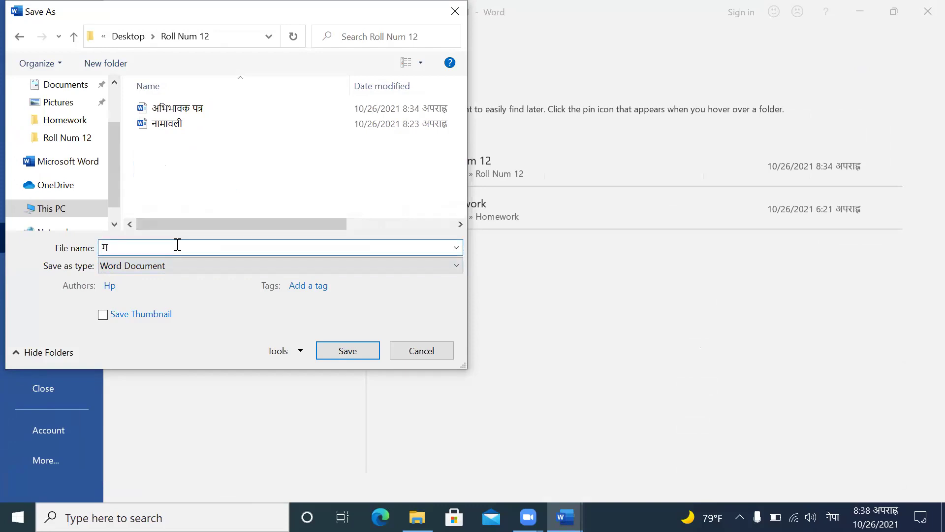
text(ेलमर्ज लेटर)
click(329, 348)
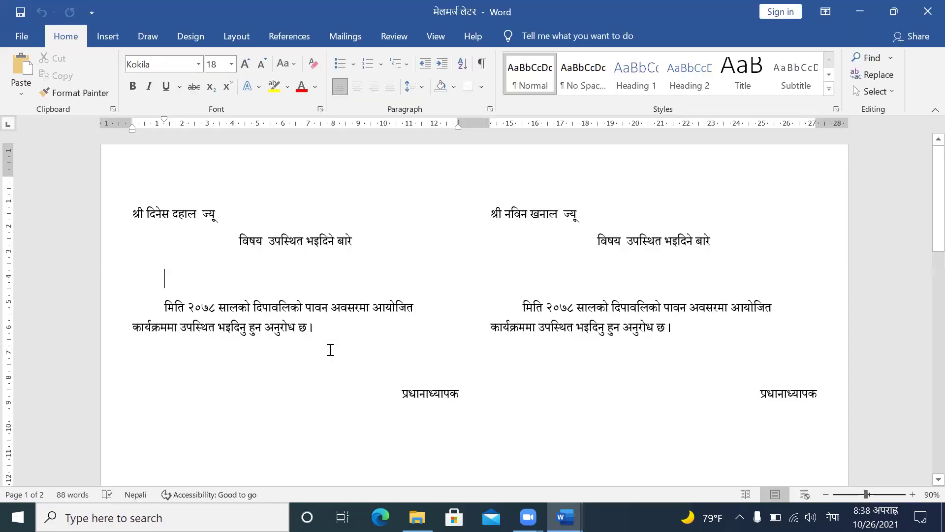
Step: Return to the Mailings tab and run Update Labels on the merged document
scroll(330, 350, down, 3)
scroll(330, 350, up, 3)
click(348, 37)
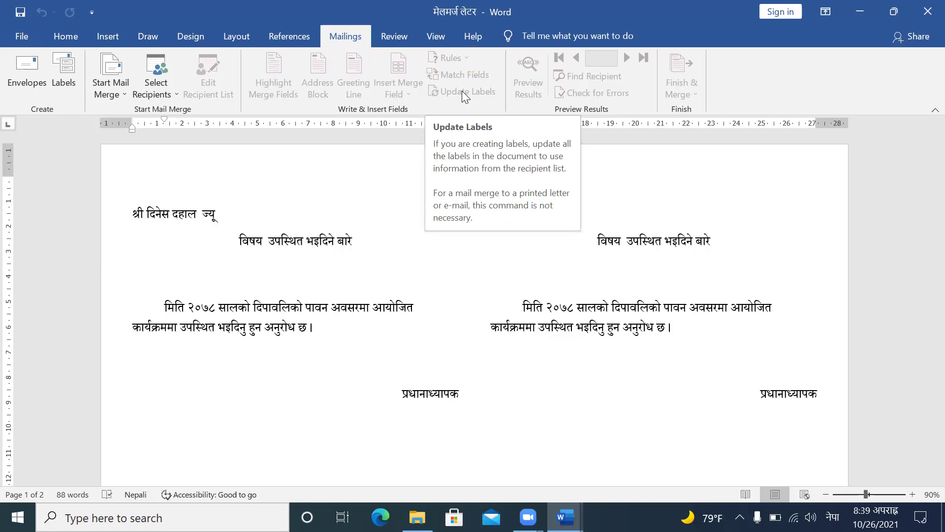
click(462, 91)
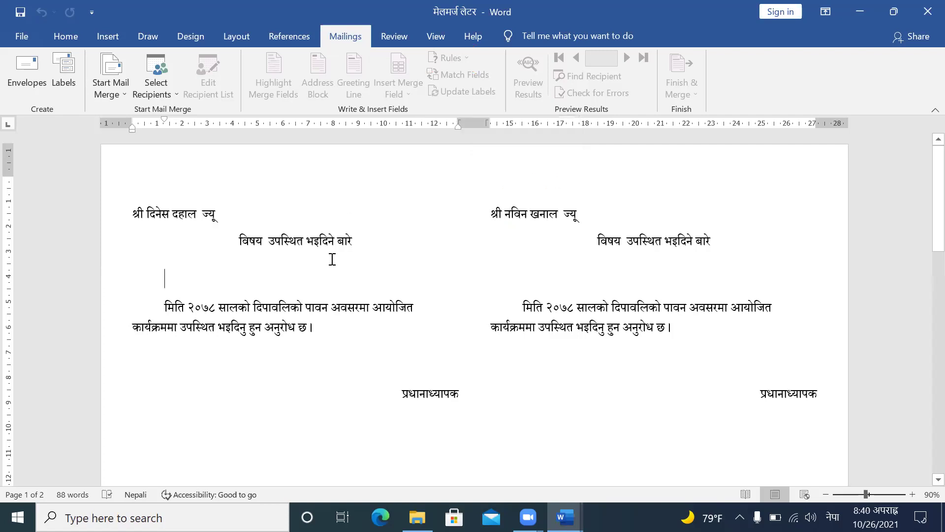
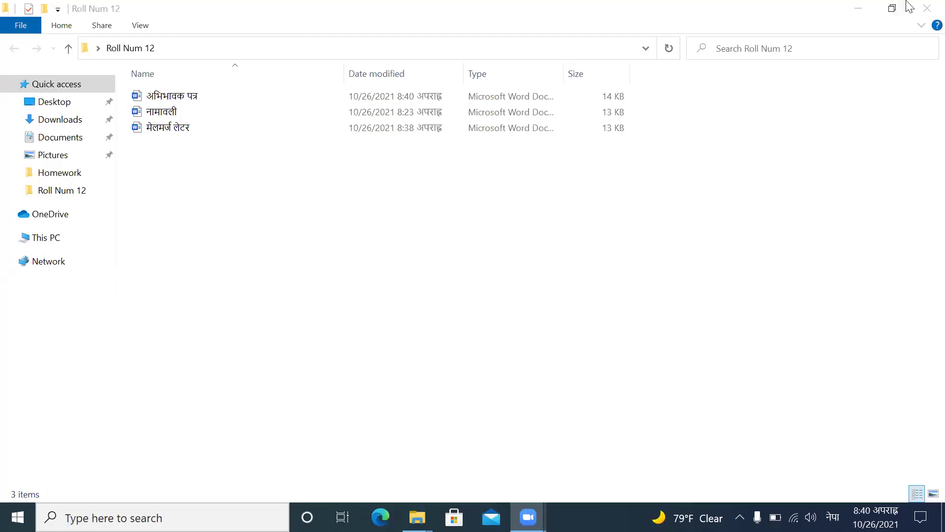
Step: Close the open folder window, then open नामावली from the Roll Num 12 desktop folder in Word
click(913, 6)
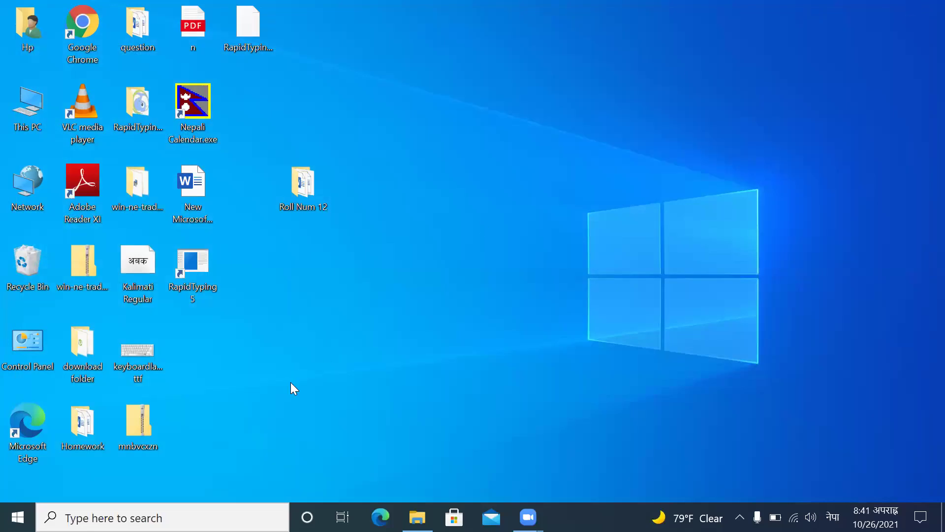
double_click(316, 193)
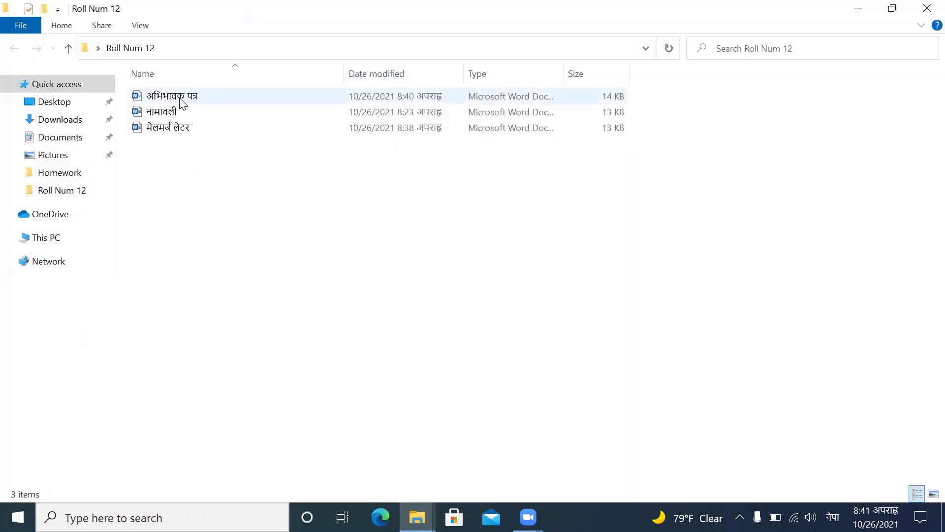
double_click(173, 112)
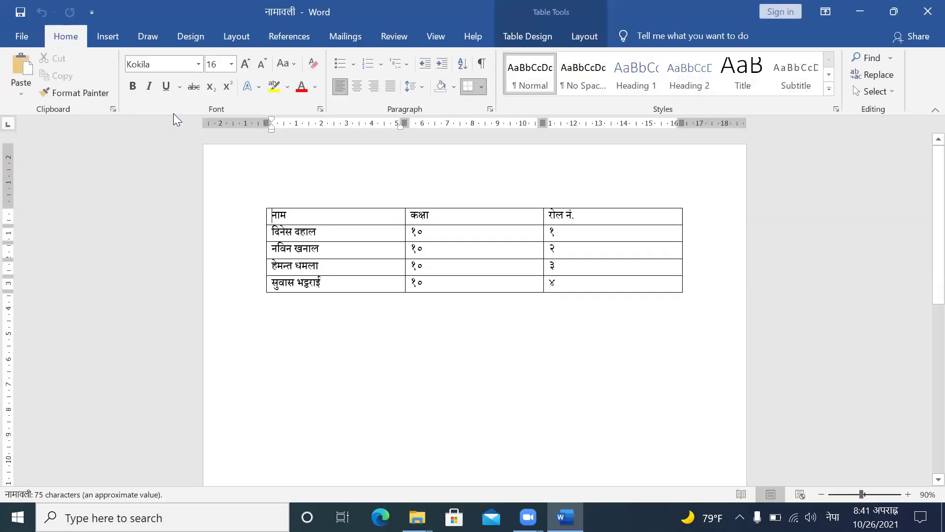
Step: Open Word Options at the Advanced page and scroll down through its settings
click(22, 37)
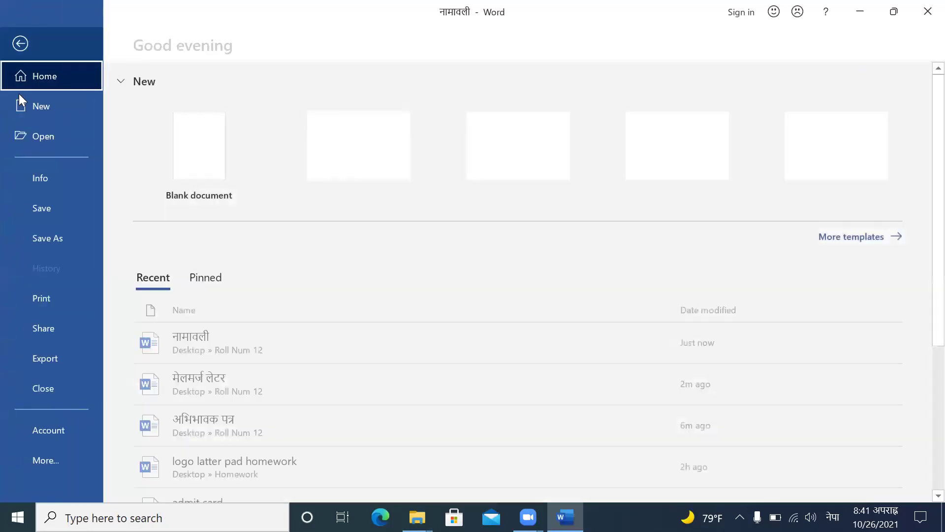
click(44, 462)
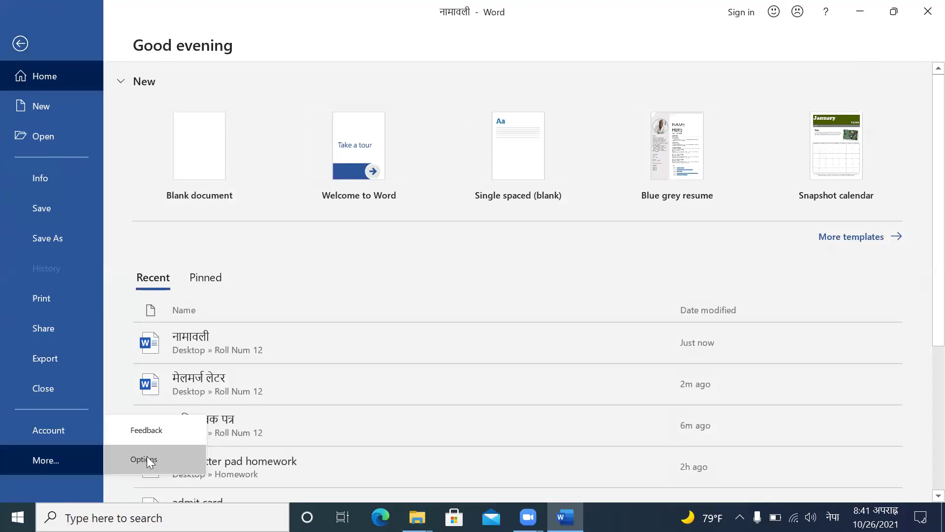
click(146, 457)
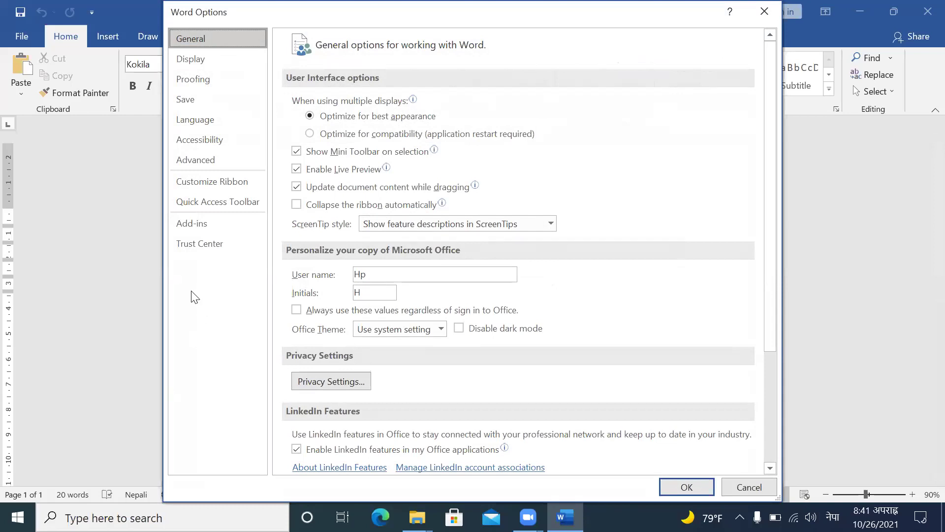
click(206, 162)
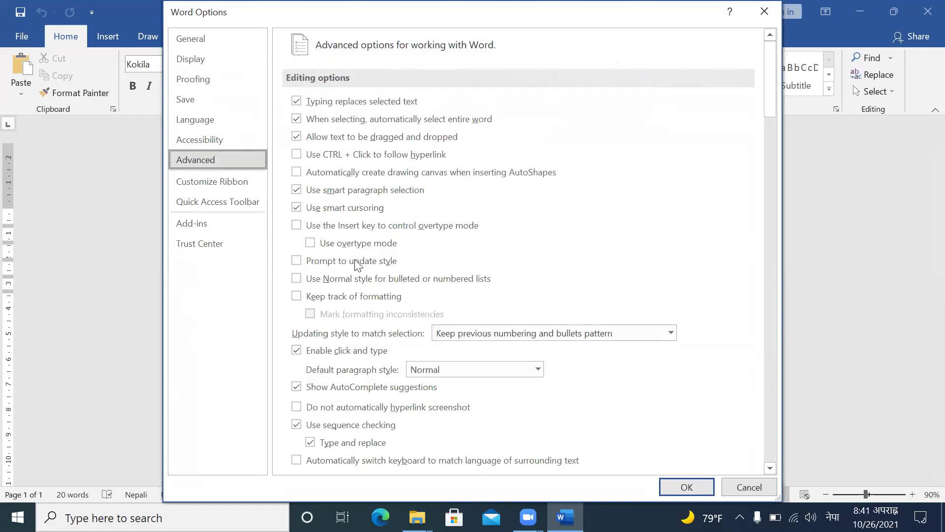
scroll(374, 290, down, 12)
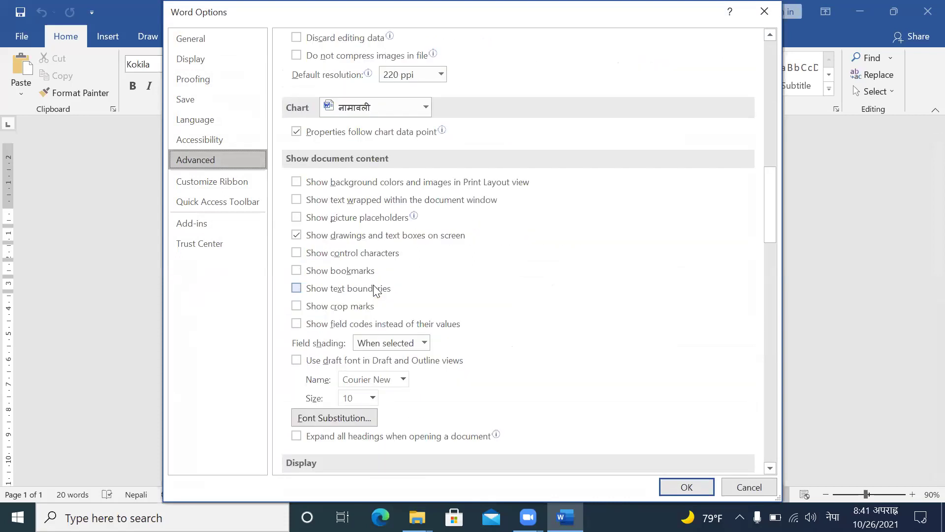
scroll(376, 291, down, 7)
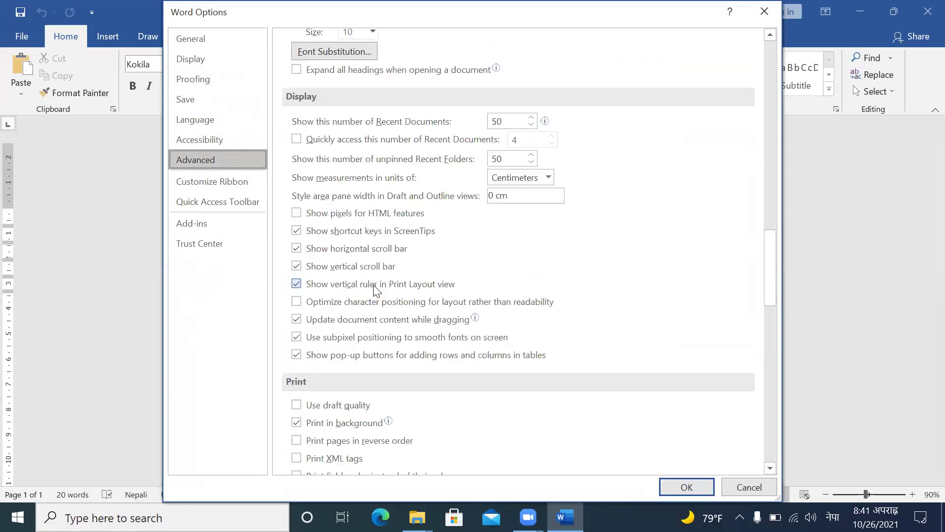
scroll(374, 286, down, 7)
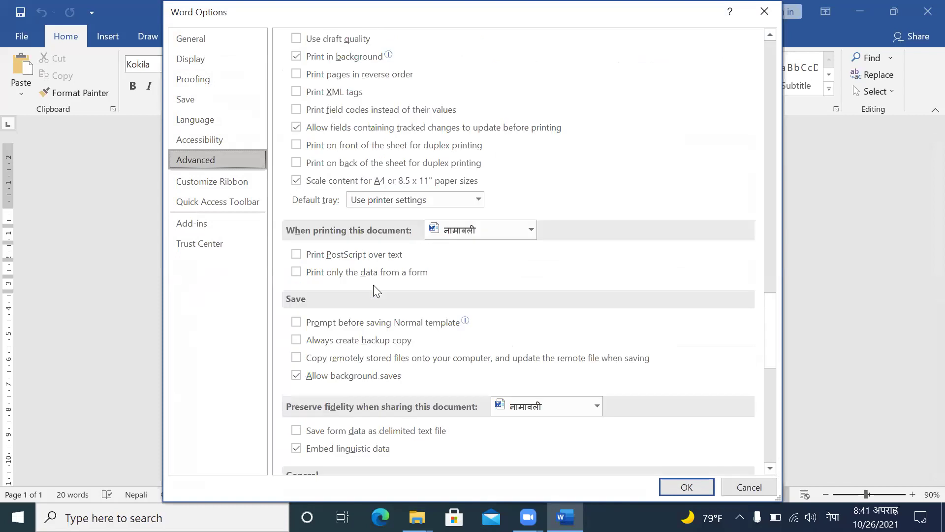
scroll(375, 286, down, 7)
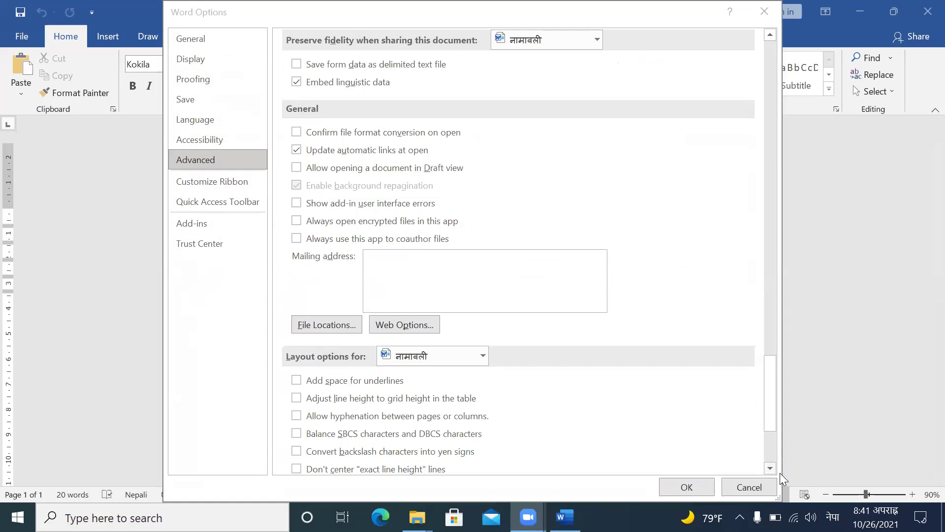
scroll(780, 472, down, 3)
scroll(779, 473, down, 2)
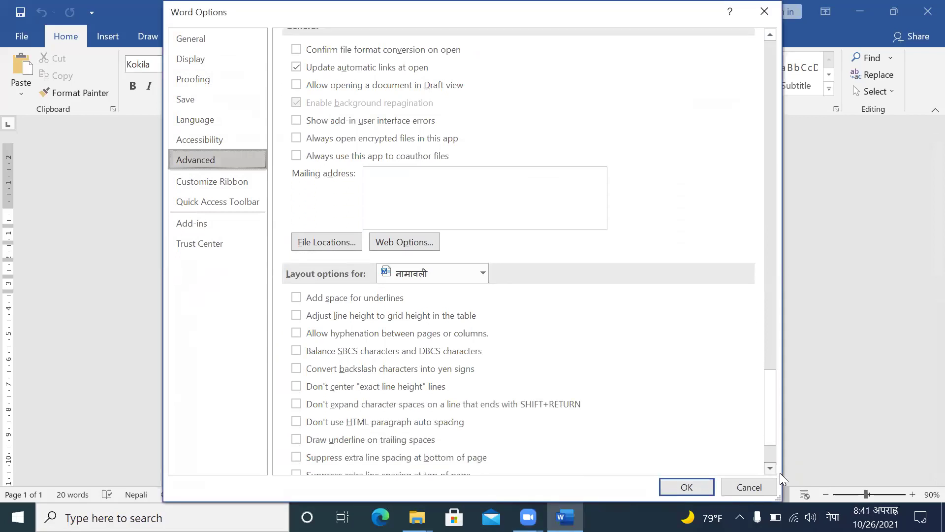
scroll(780, 472, down, 3)
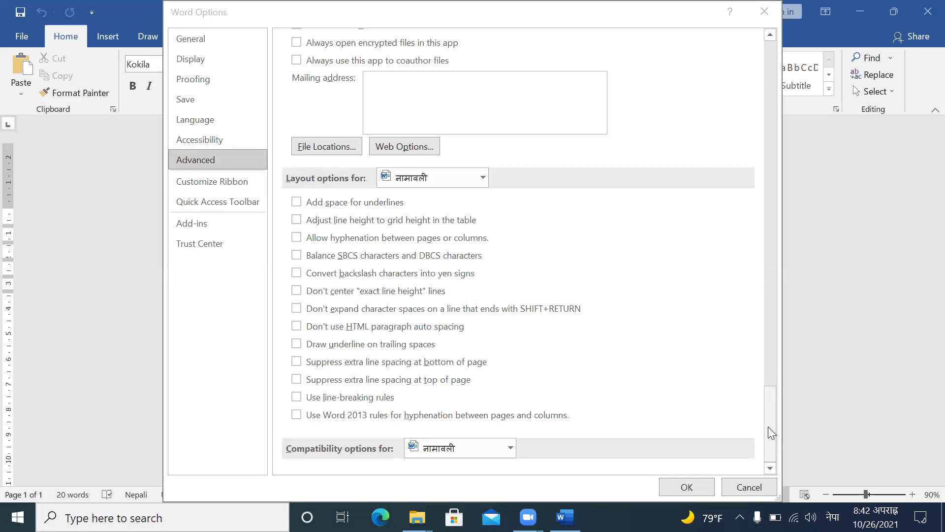
Step: Set 'Show measurements in units of' to Inches under Advanced > Display and confirm with OK
drag(771, 432, 778, 186)
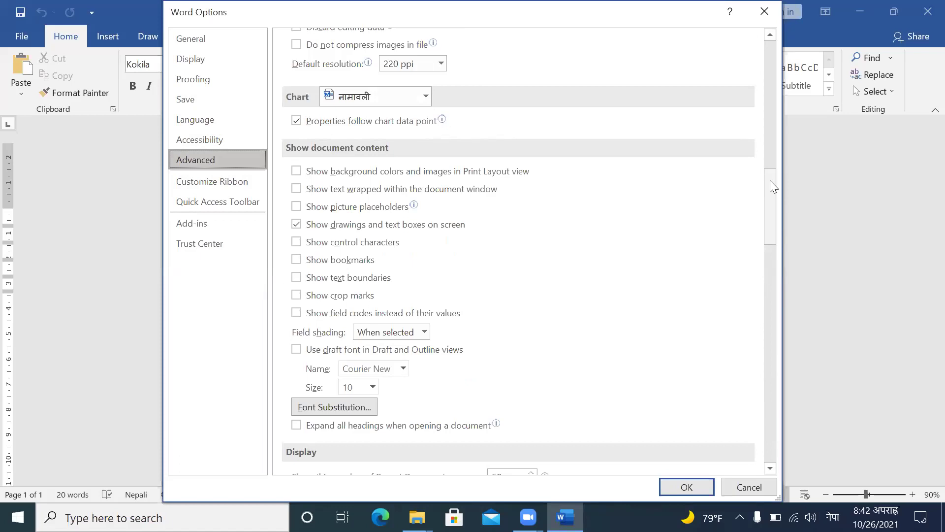
drag(775, 184, 777, 11)
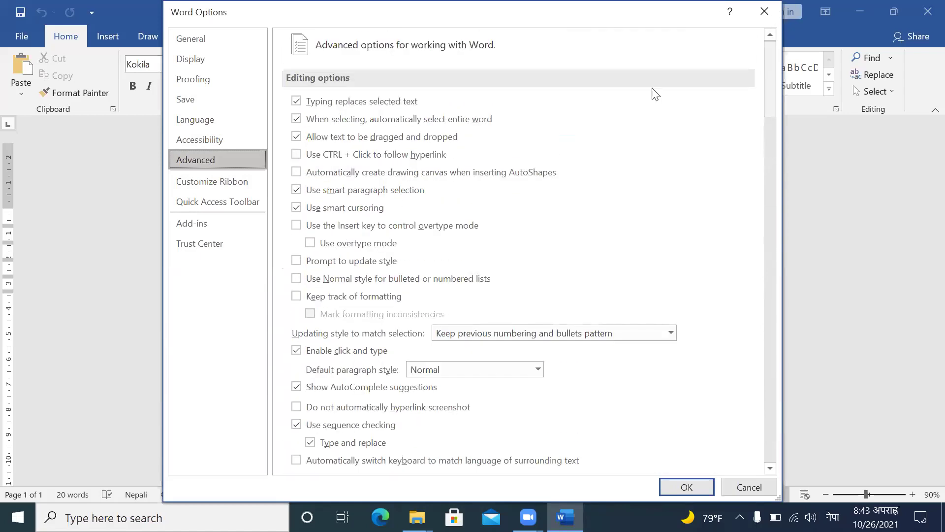
scroll(502, 212, down, 15)
scroll(762, 57, up, 13)
scroll(762, 56, up, 4)
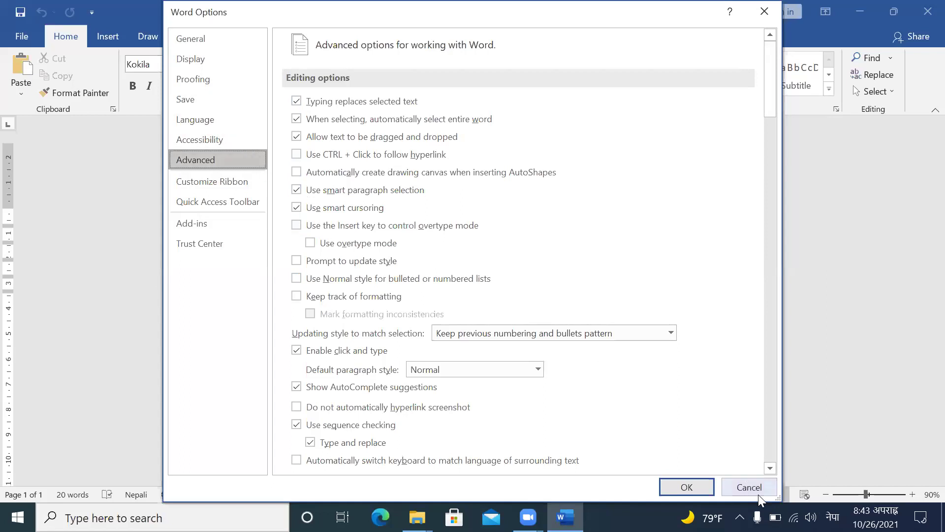
drag(771, 469, 771, 469)
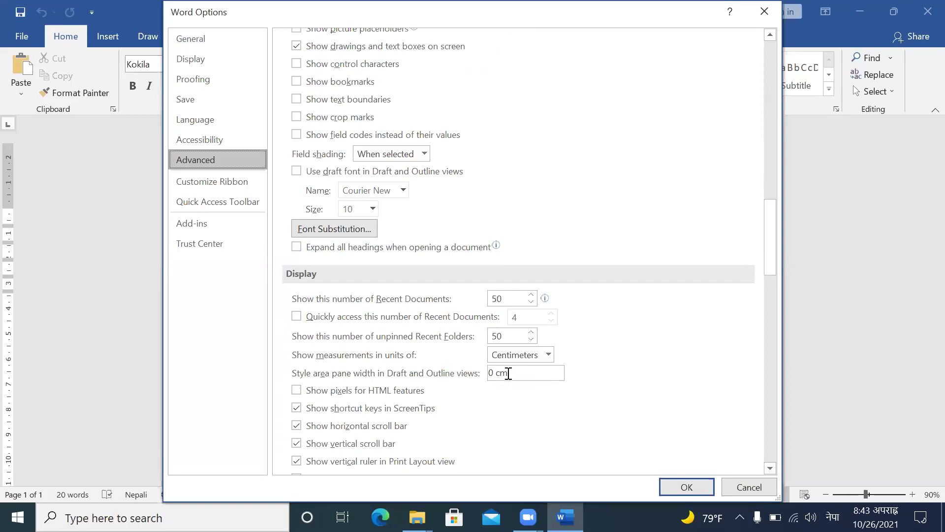
click(548, 355)
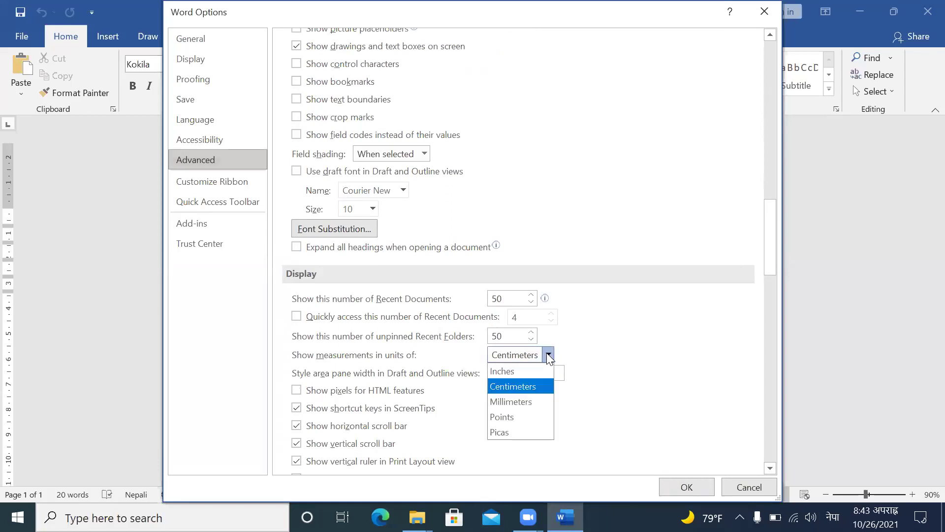
click(501, 371)
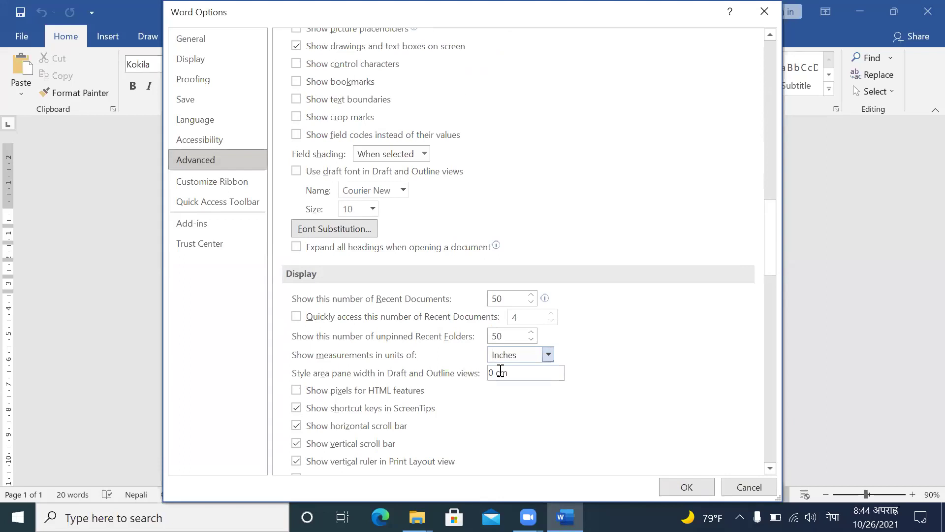
click(687, 488)
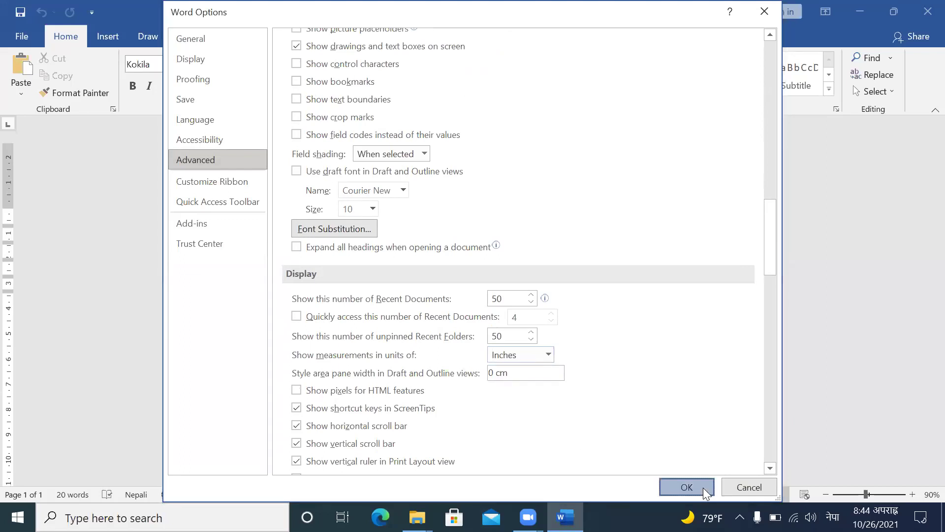
click(19, 36)
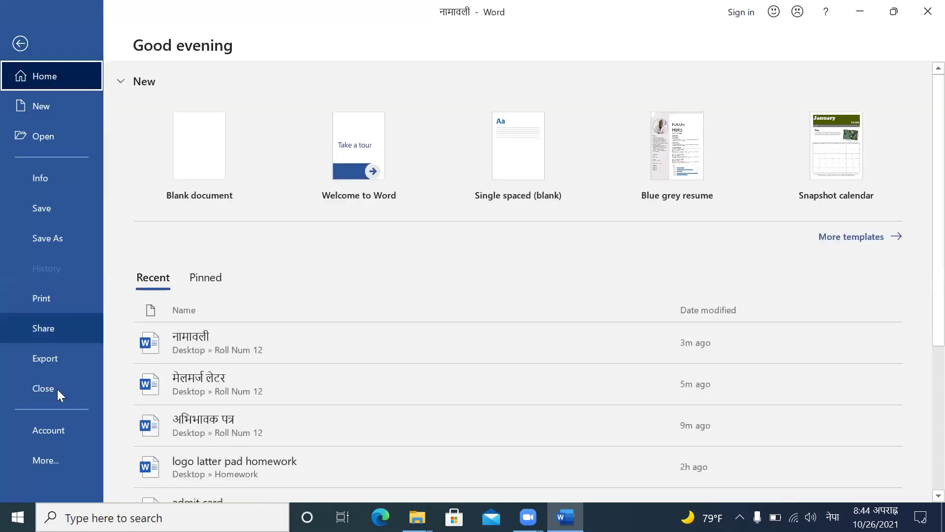
Step: In Proofing's AutoCorrect, untick 'Straight quotes with smart quotes' on AutoFormat and AutoFormat As You Type
click(54, 458)
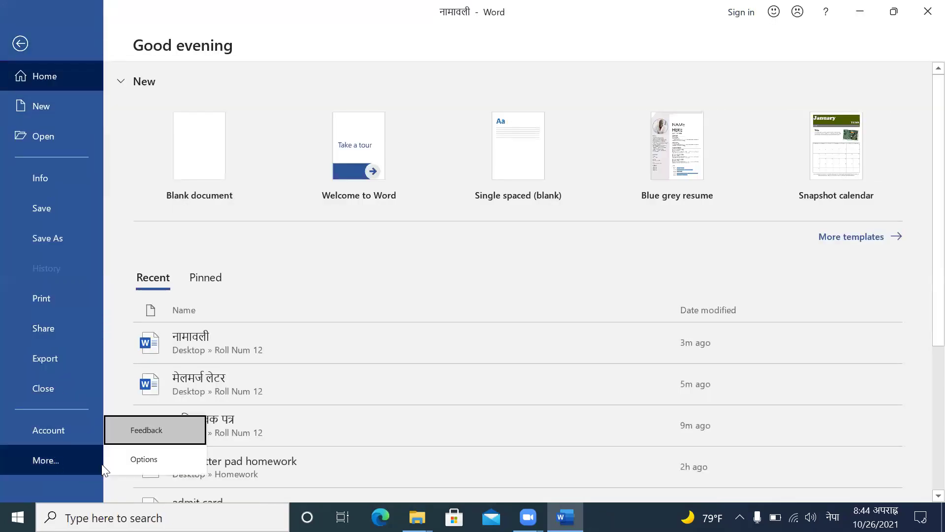
click(133, 458)
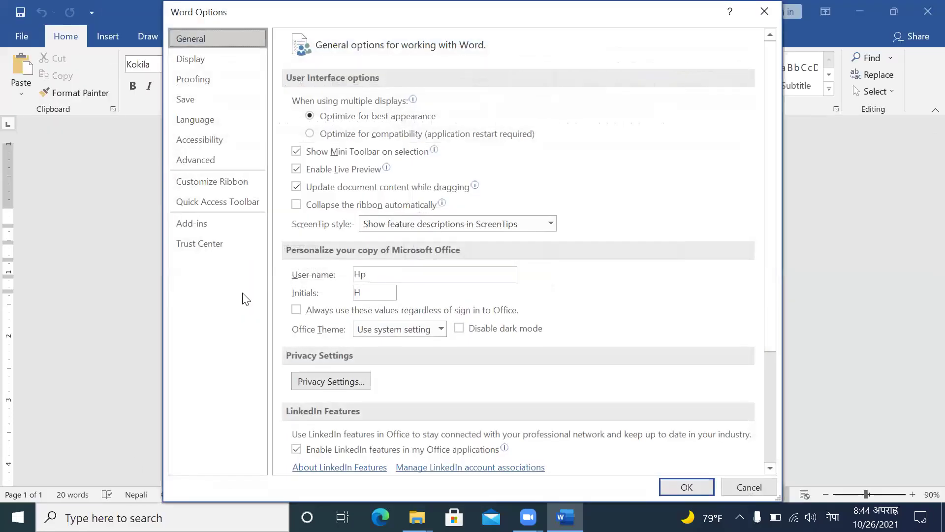
click(211, 87)
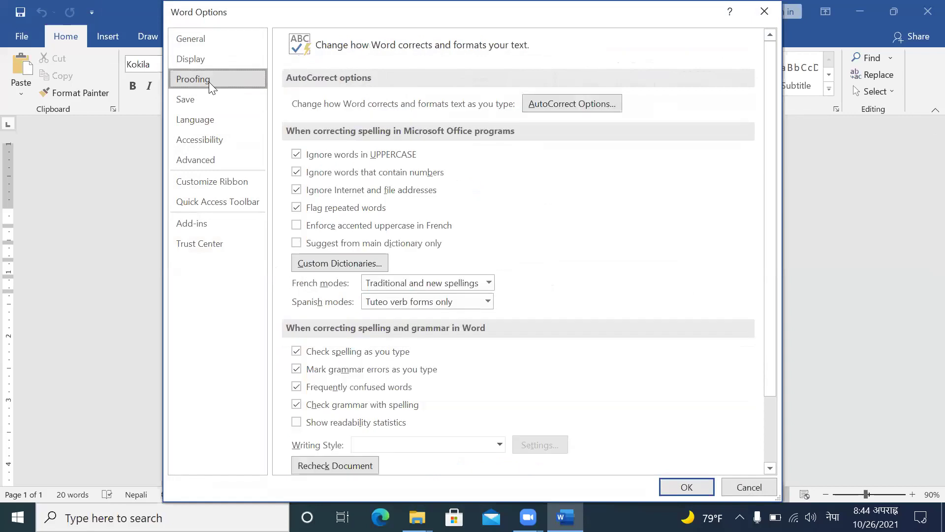
click(600, 105)
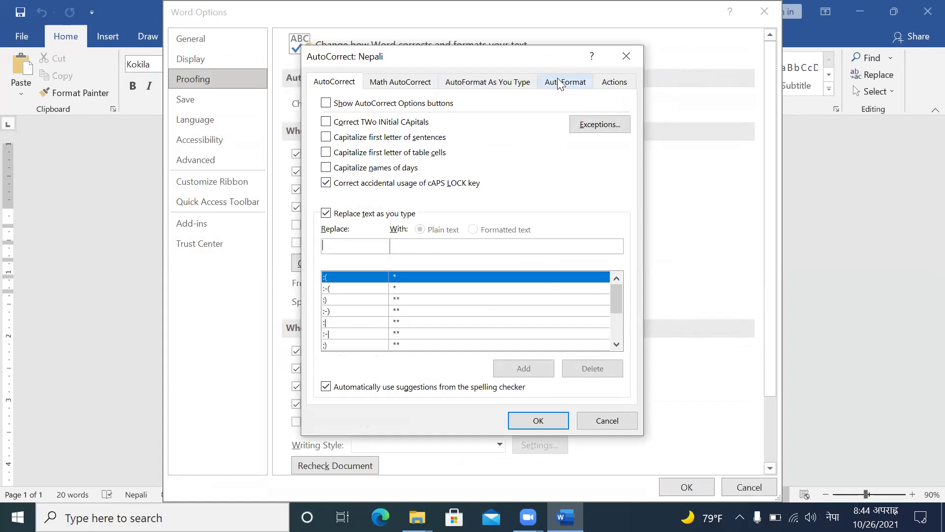
click(560, 83)
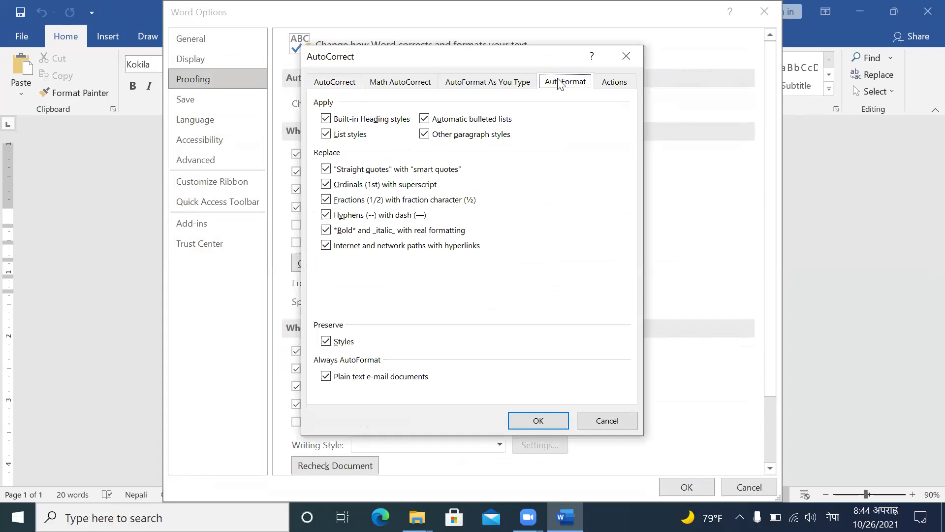
click(326, 170)
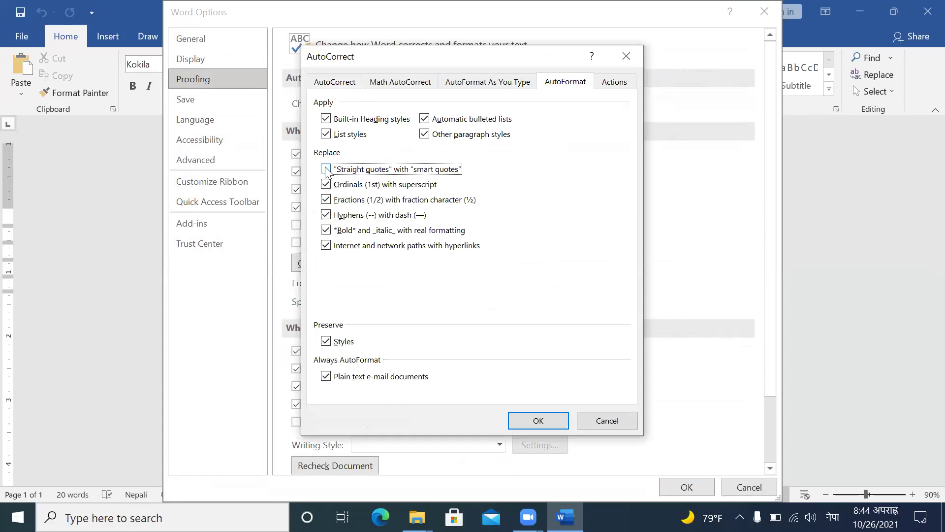
click(490, 82)
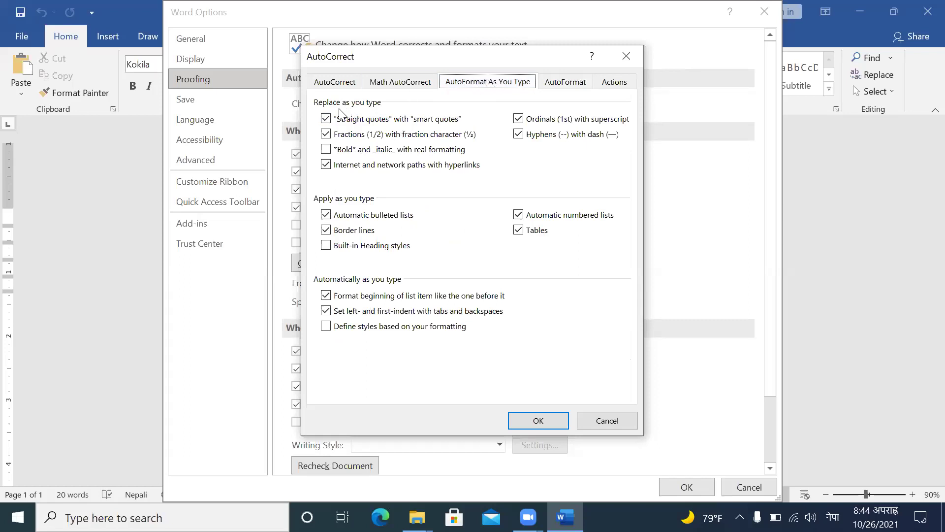
click(326, 119)
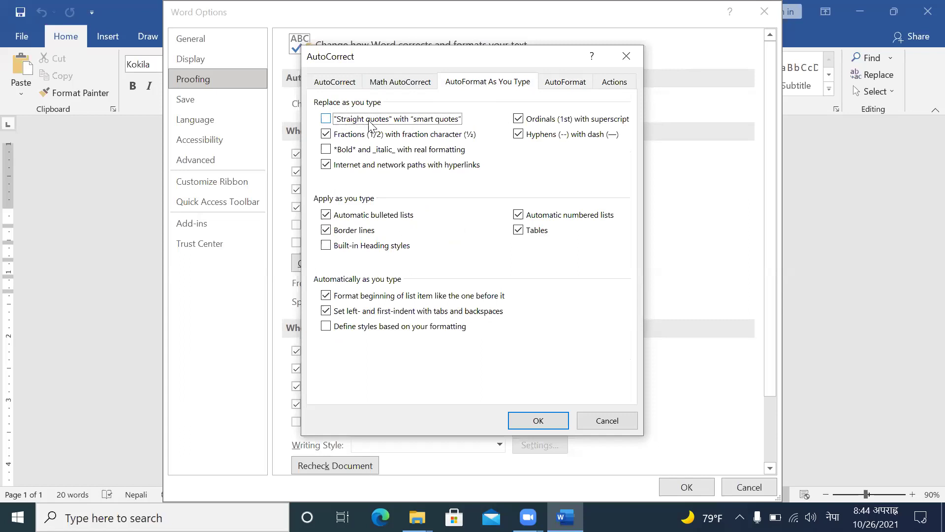
click(526, 419)
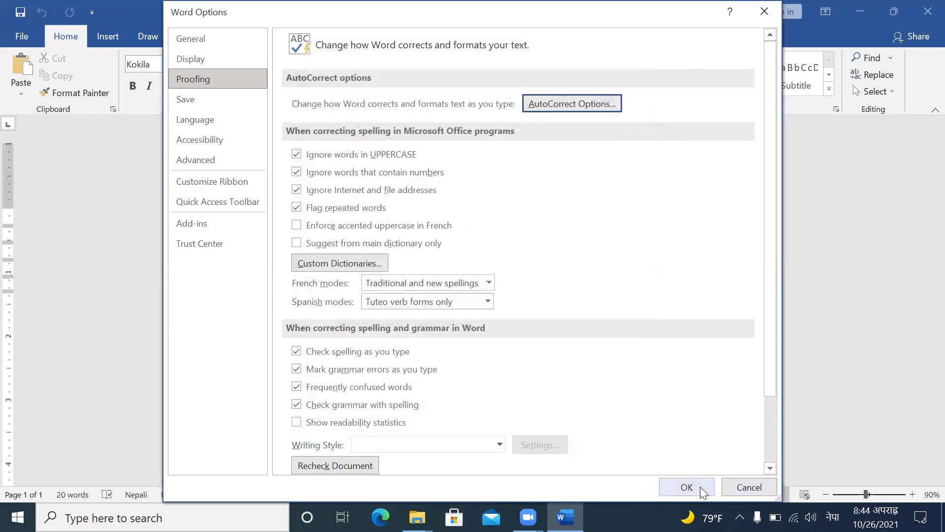
Step: Close Word Options and switch the keyboard input language to English (United States)
click(687, 487)
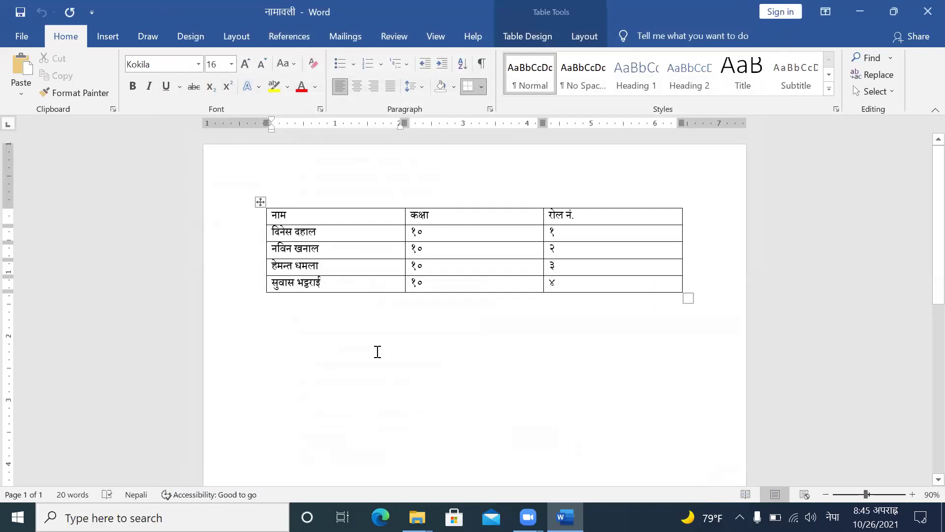
click(356, 348)
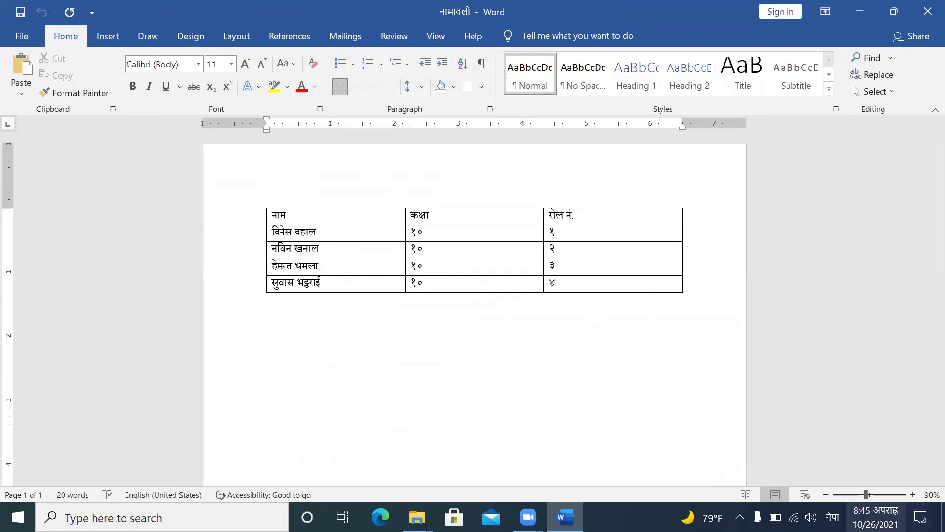
click(833, 517)
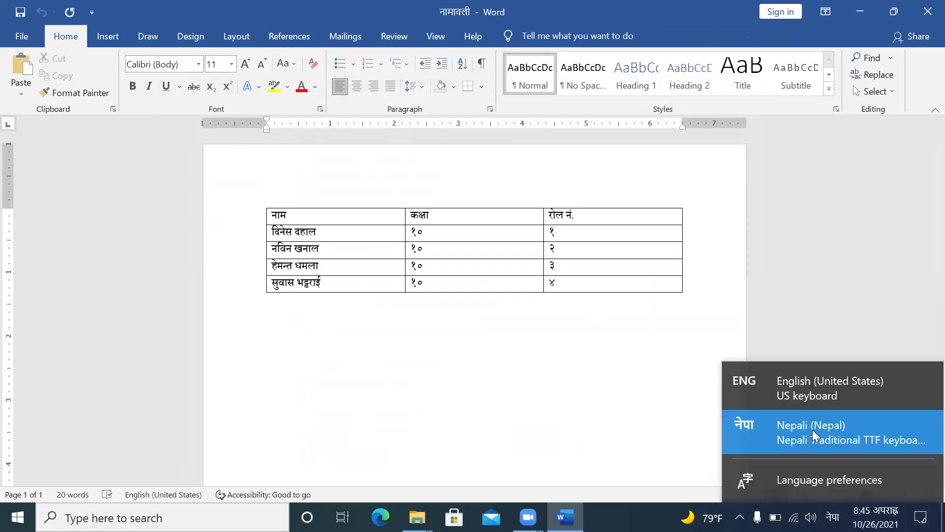
click(816, 389)
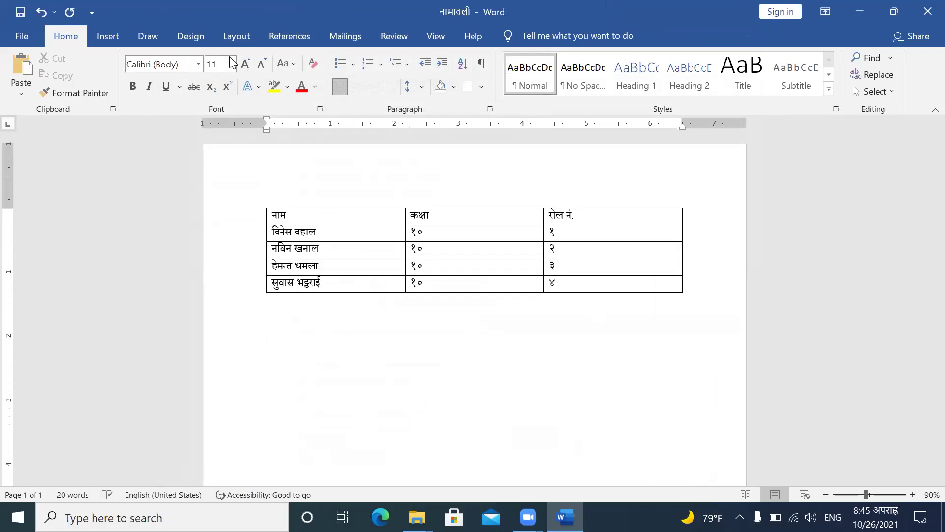
Step: Apply the Preeti font below the table and test-type a few characters, deleting each one
click(199, 64)
click(177, 207)
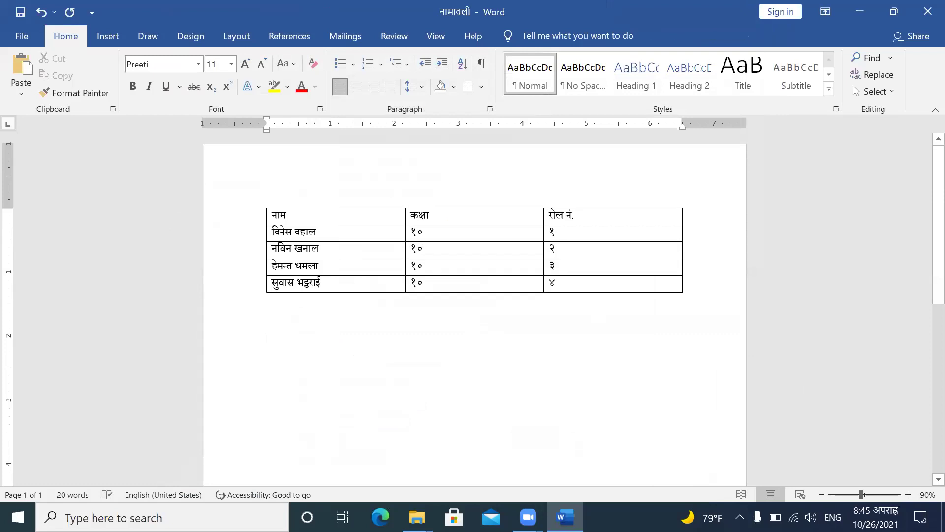
text(ls)
key(BackSpace)
key(BackSpace)
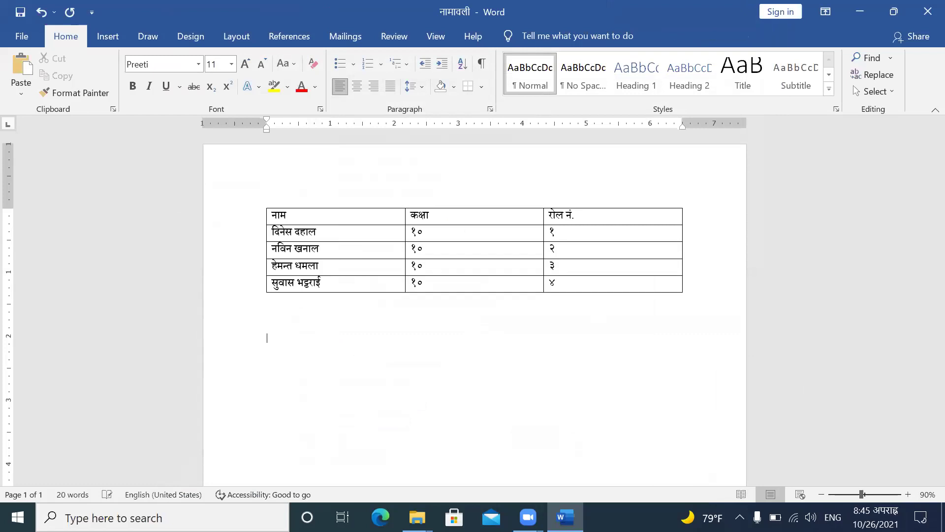
text(lw)
key(BackSpace)
key(BackSpace)
text(l;)
key(BackSpace)
key(BackSpace)
text(;'jf)
key(BackSpace)
key(BackSpace)
key(BackSpace)
key(BackSpace)
key(BackSpace)
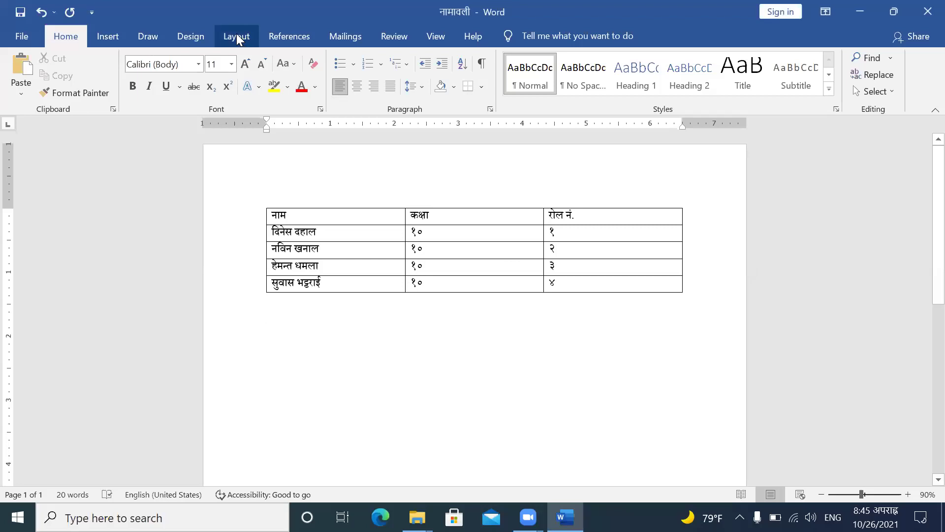
Step: View the Margins presets on the Layout tab and dismiss them without changing margins
click(238, 40)
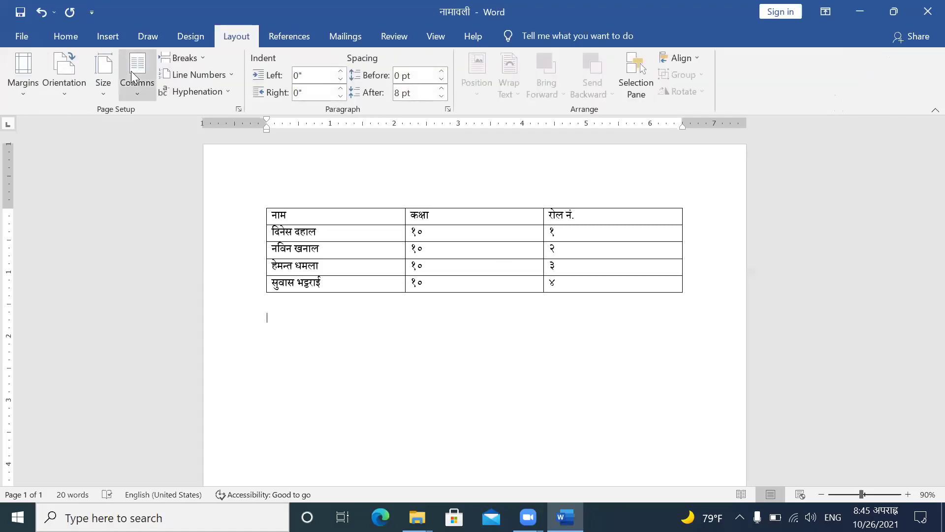
click(25, 72)
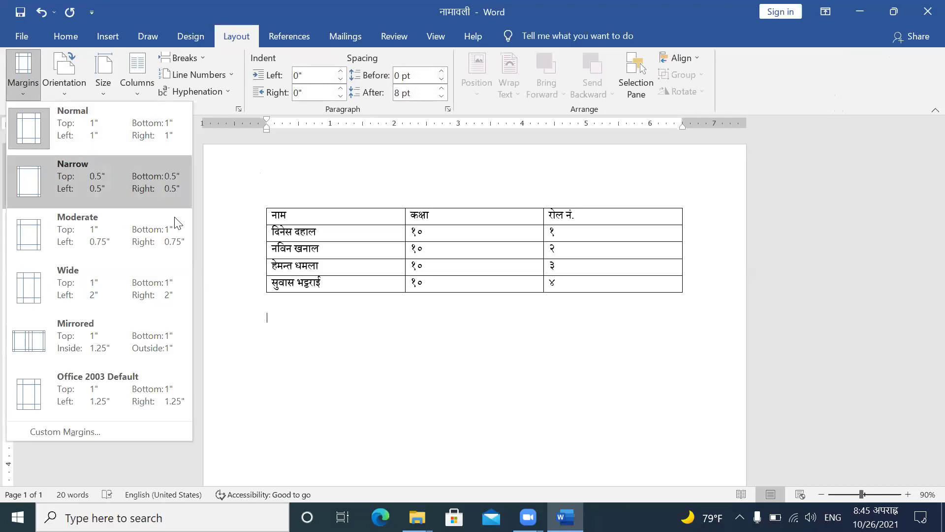
click(313, 306)
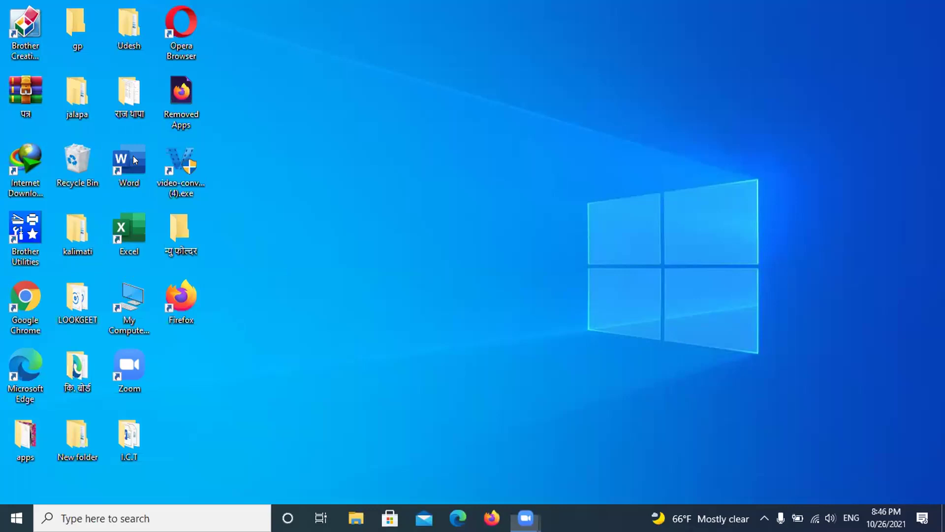
Step: Launch Word and open the recent document श्री from the File menu
double_click(132, 162)
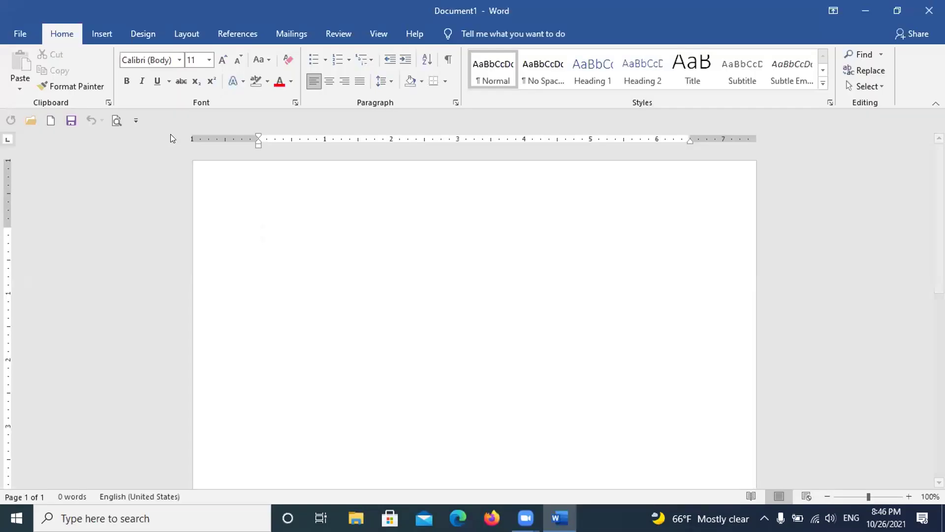
click(20, 33)
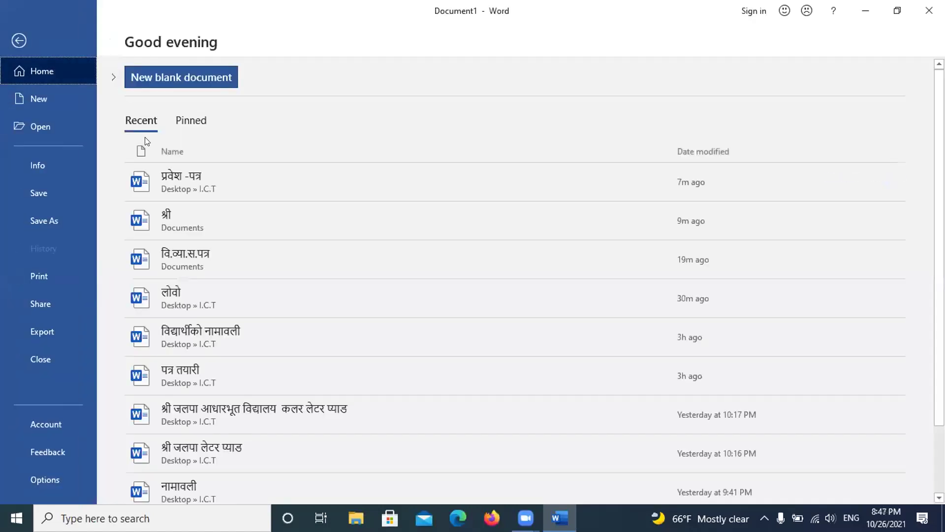
click(170, 213)
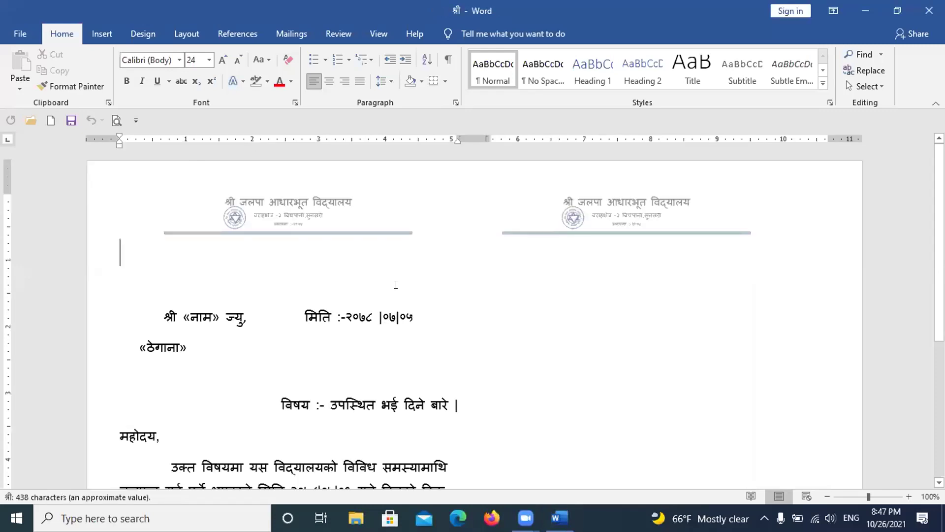
scroll(473, 240, down, 1)
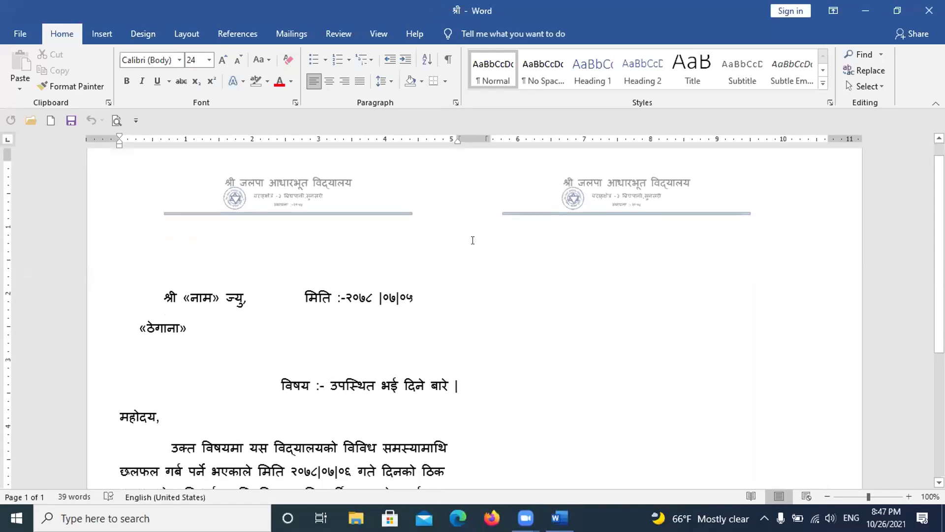
scroll(471, 240, down, 5)
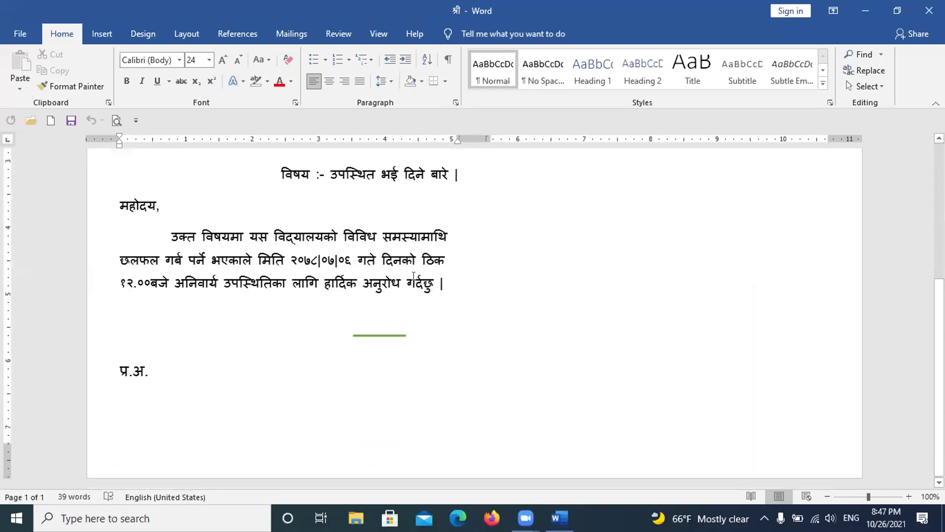
scroll(398, 279, up, 3)
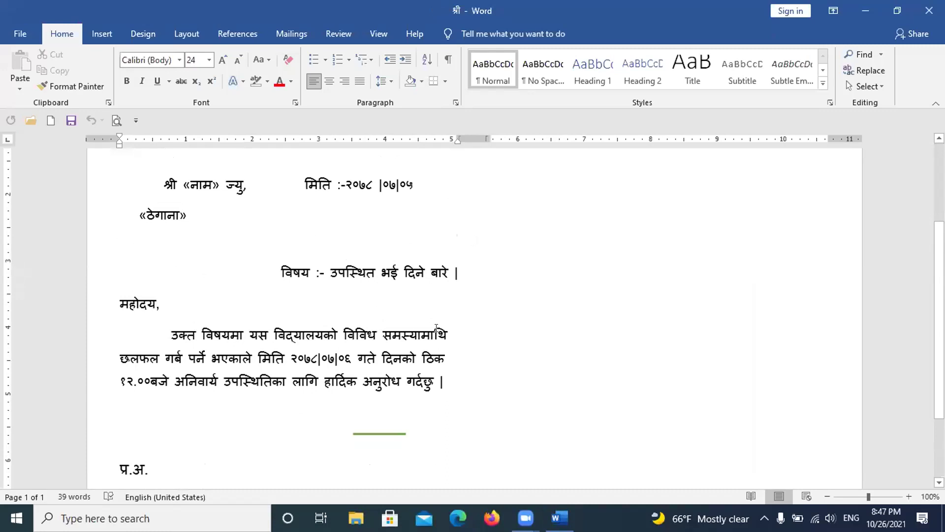
scroll(477, 325, up, 4)
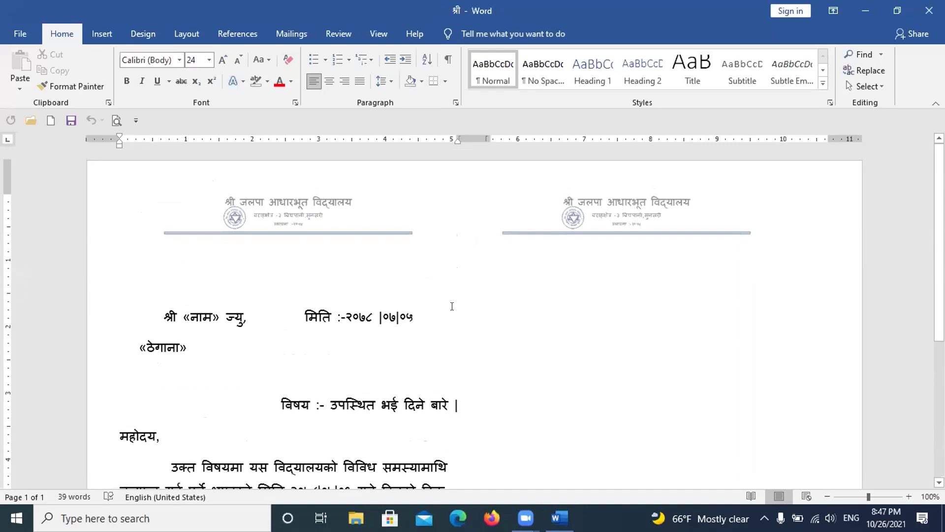
scroll(453, 308, down, 1)
scroll(454, 310, up, 1)
Step: Remove extra spaces before the date, the subject line and the «ठेगाना» field
click(297, 309)
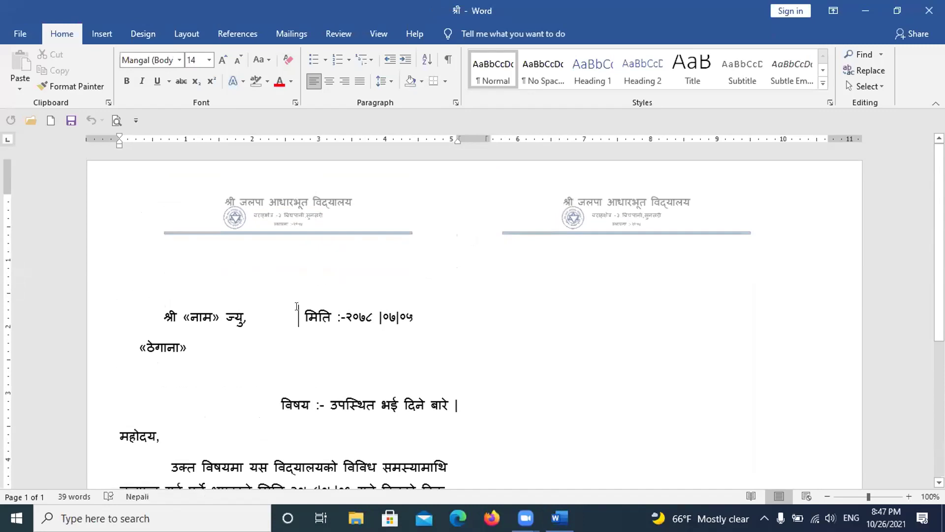
key(BackSpace)
key(BackSpace)
key(BackSpace)
key(BackSpace)
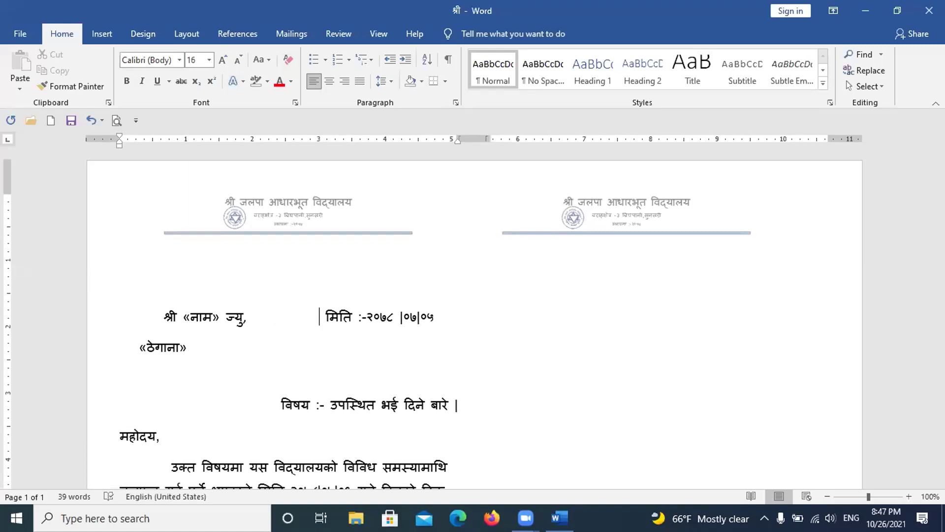
click(275, 404)
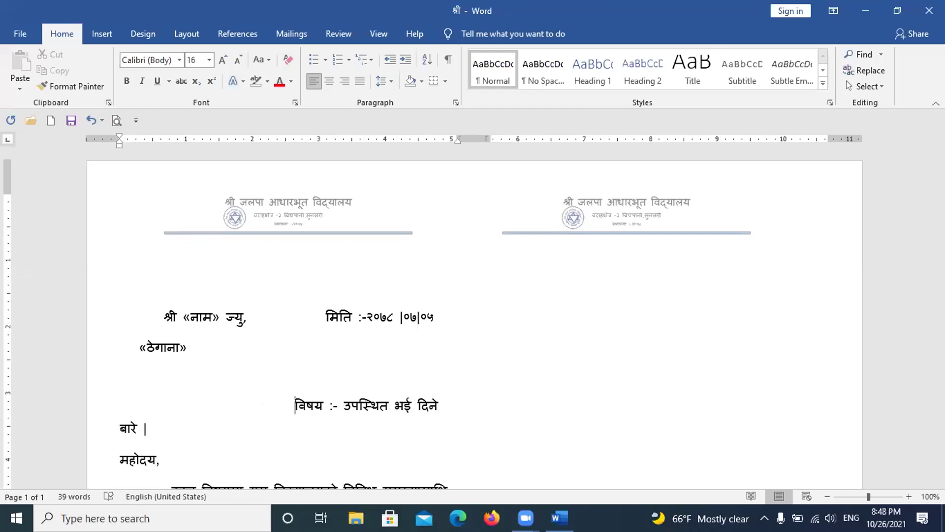
key(BackSpace)
key(BackSpace)
key(BackSpace)
key(BackSpace)
key(BackSpace)
key(BackSpace)
key(BackSpace)
key(BackSpace)
key(BackSpace)
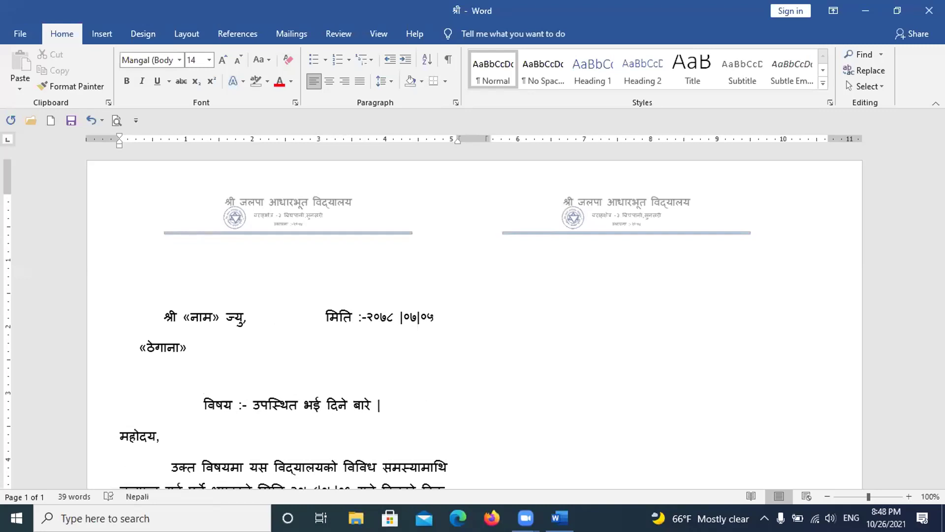
click(132, 342)
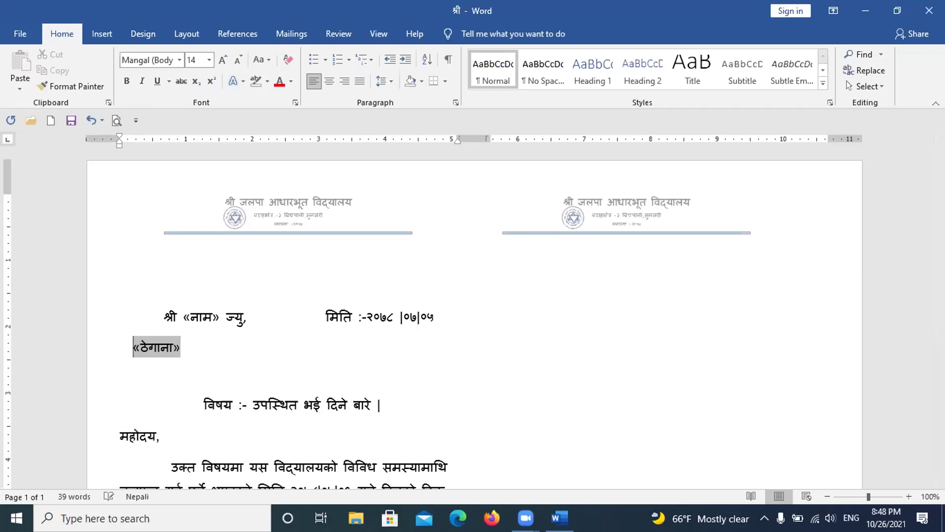
key(BackSpace)
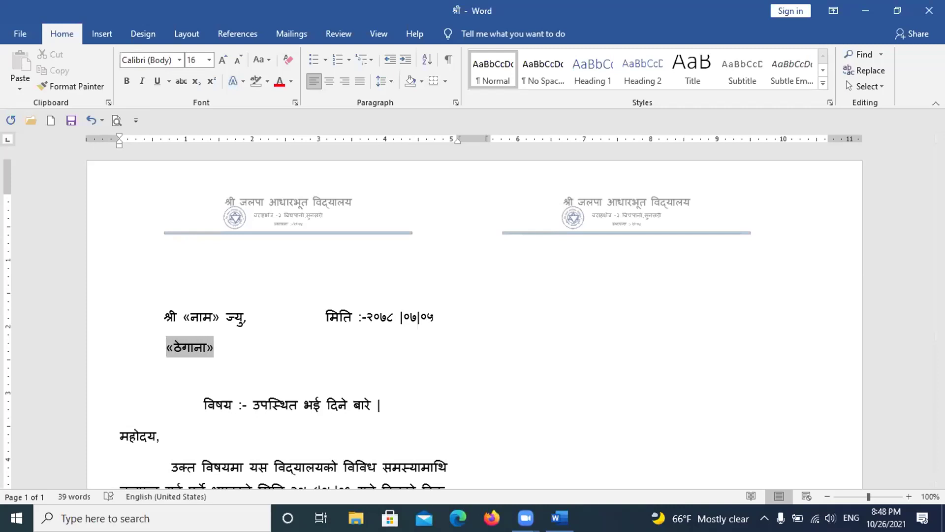
click(266, 383)
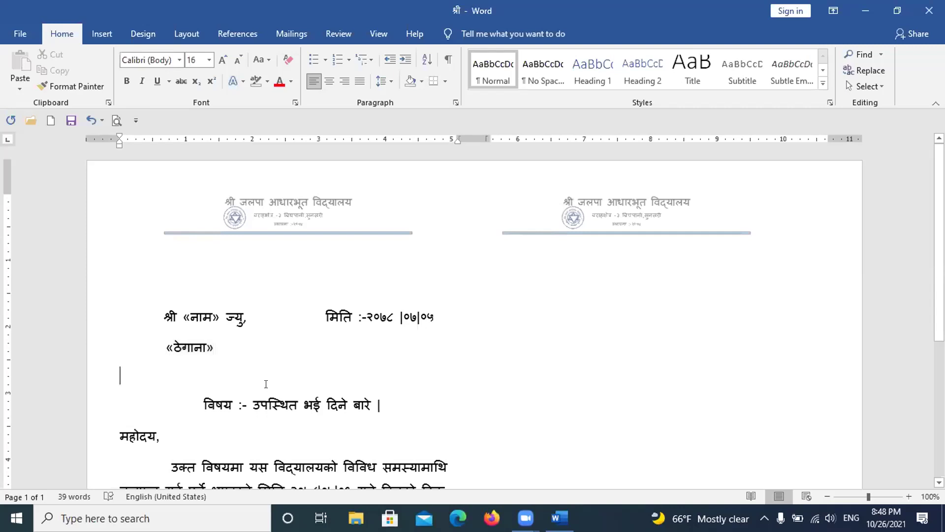
scroll(315, 327, down, 5)
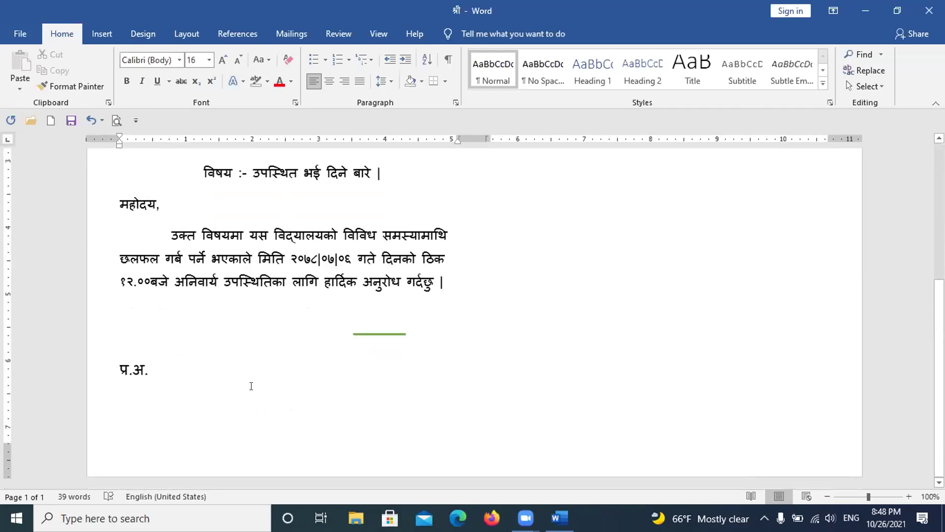
click(115, 364)
Step: Right-align the प्र.अ. line and move the green signature line just above it
click(359, 81)
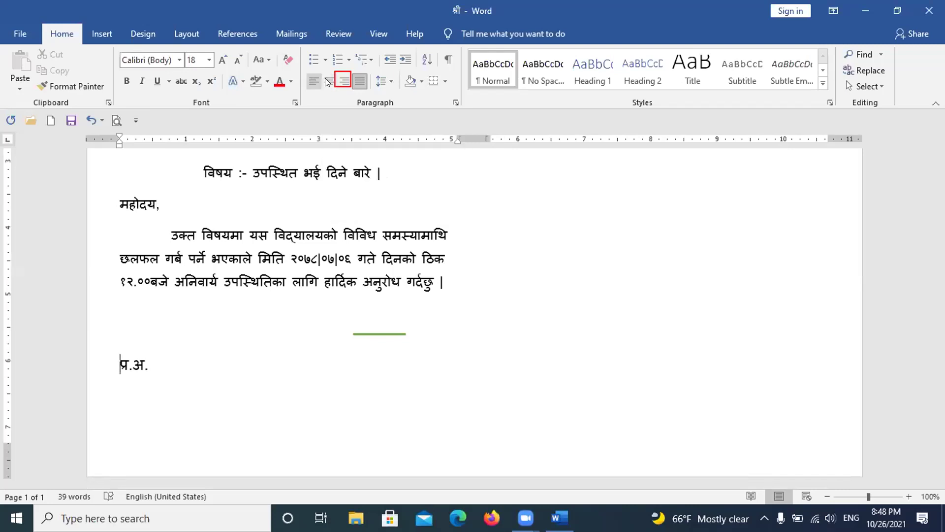
click(339, 82)
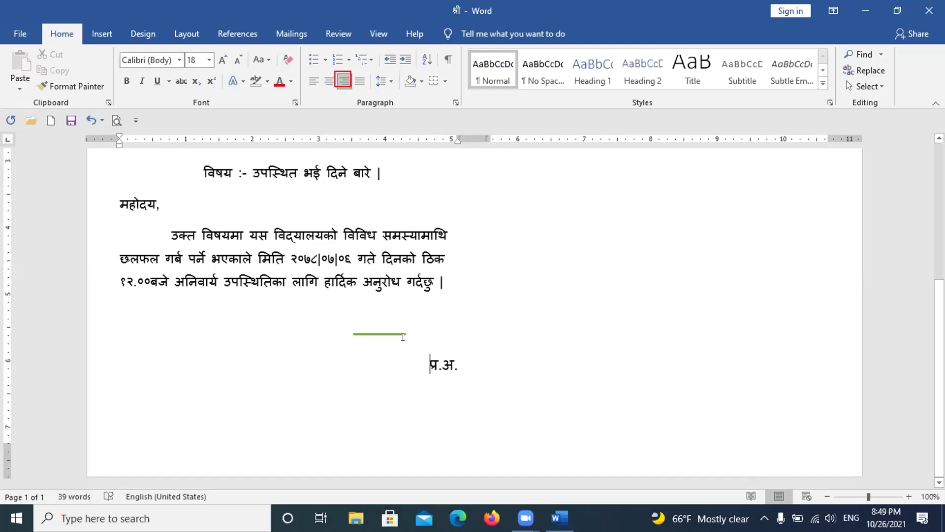
double_click(387, 332)
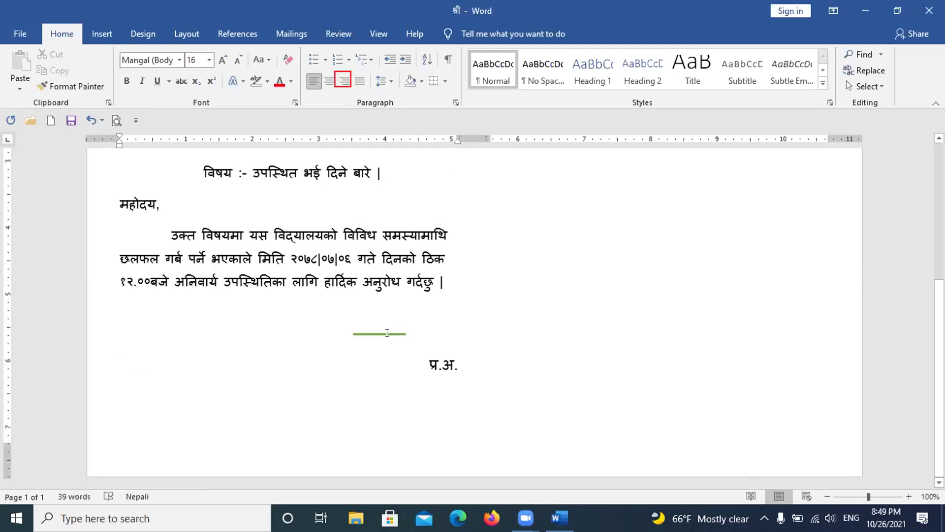
click(386, 334)
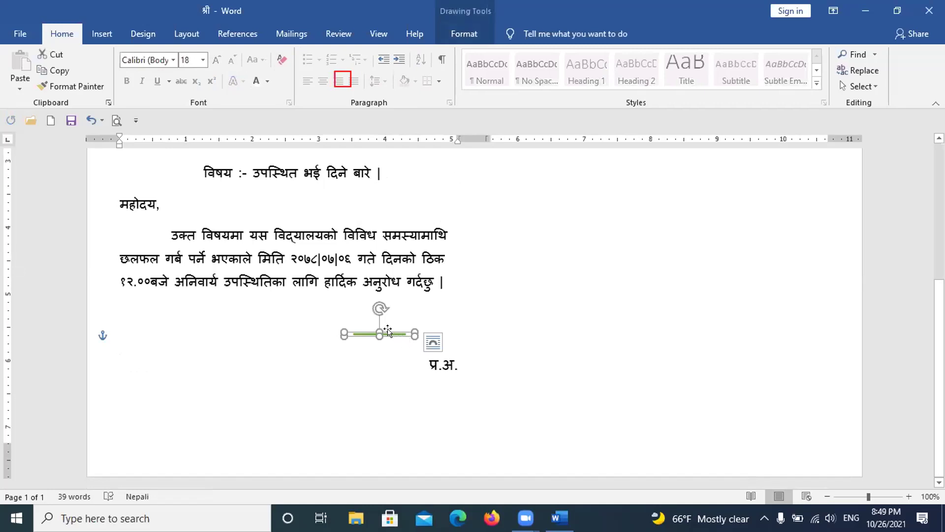
drag(388, 331, 448, 353)
key(Right)
key(Right)
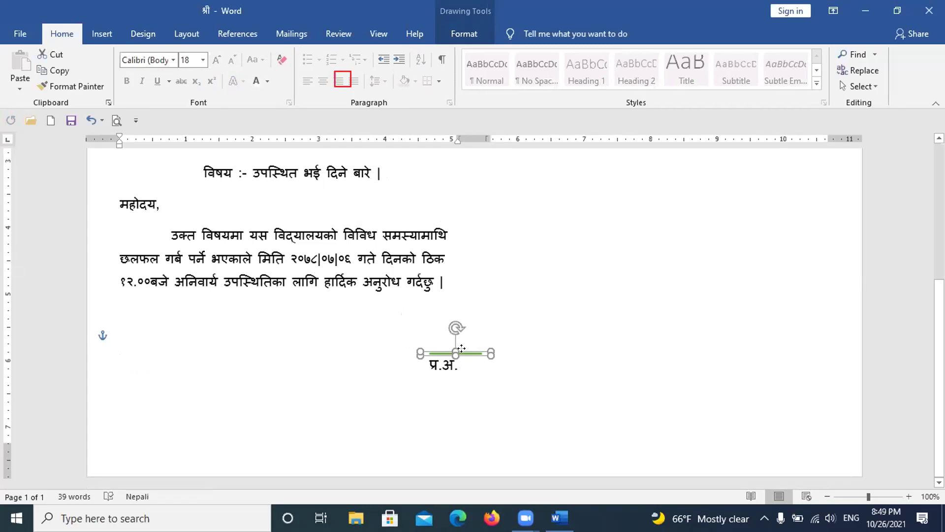
click(458, 375)
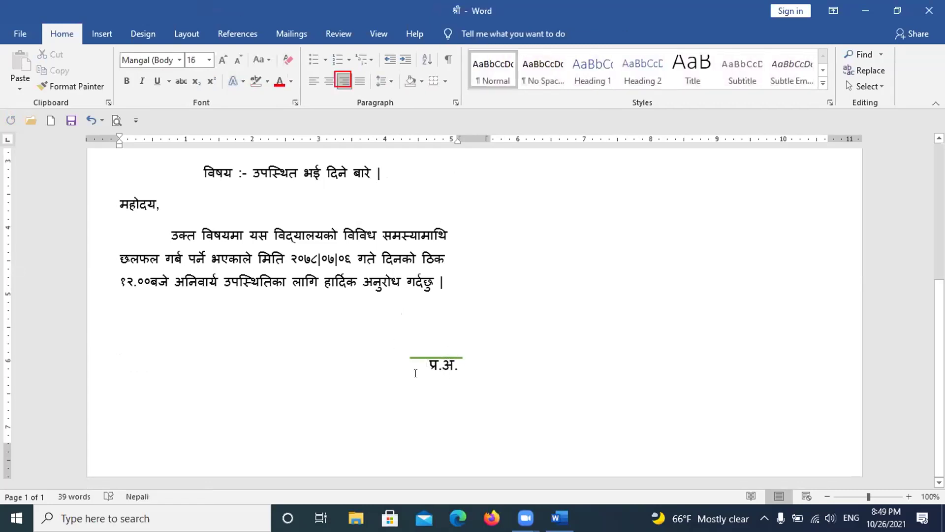
click(452, 356)
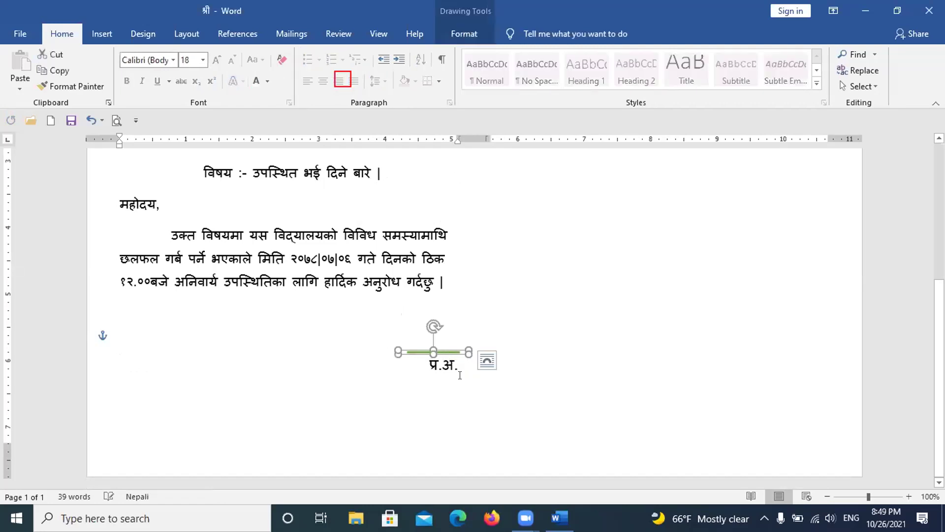
click(449, 364)
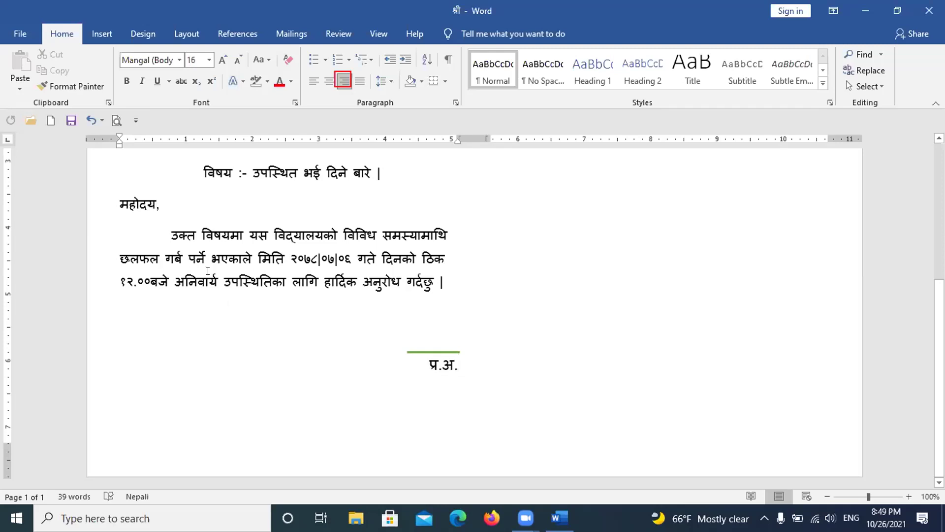
scroll(162, 246, up, 4)
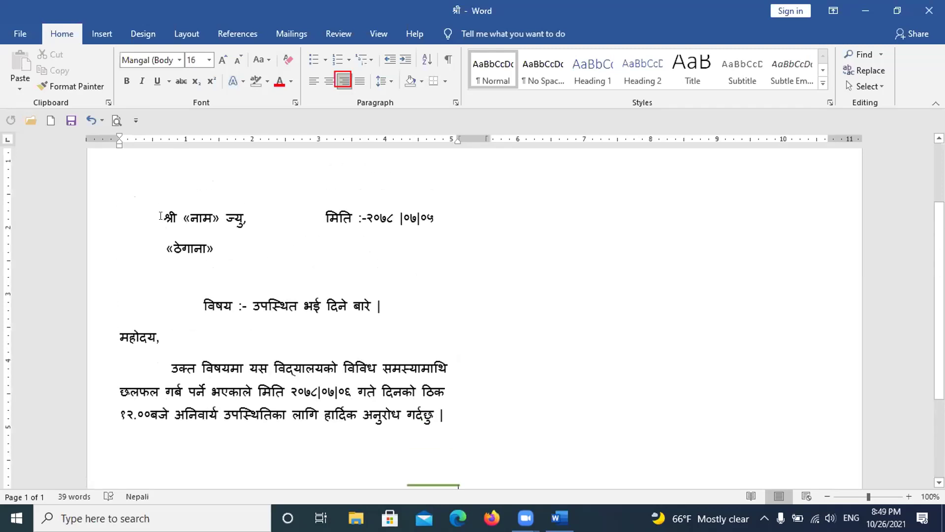
drag(165, 211, 473, 439)
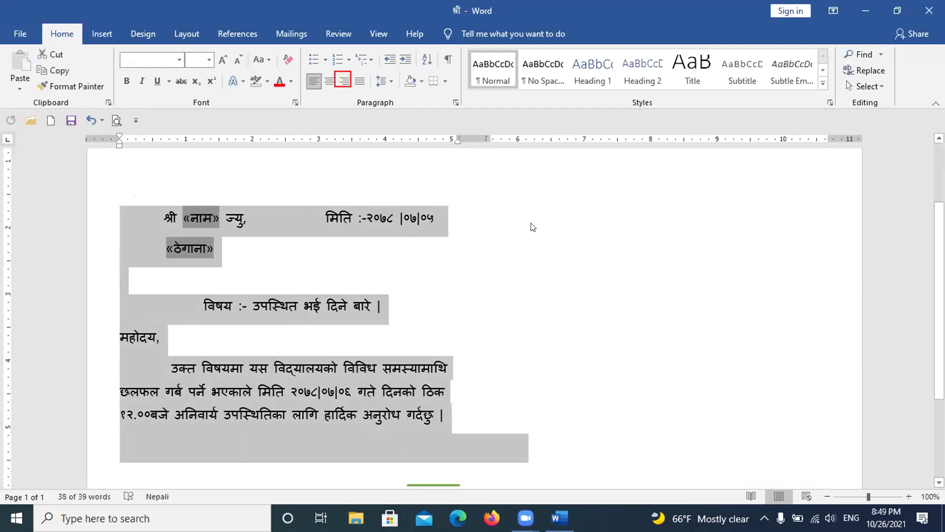
scroll(532, 227, down, 1)
scroll(529, 227, down, 1)
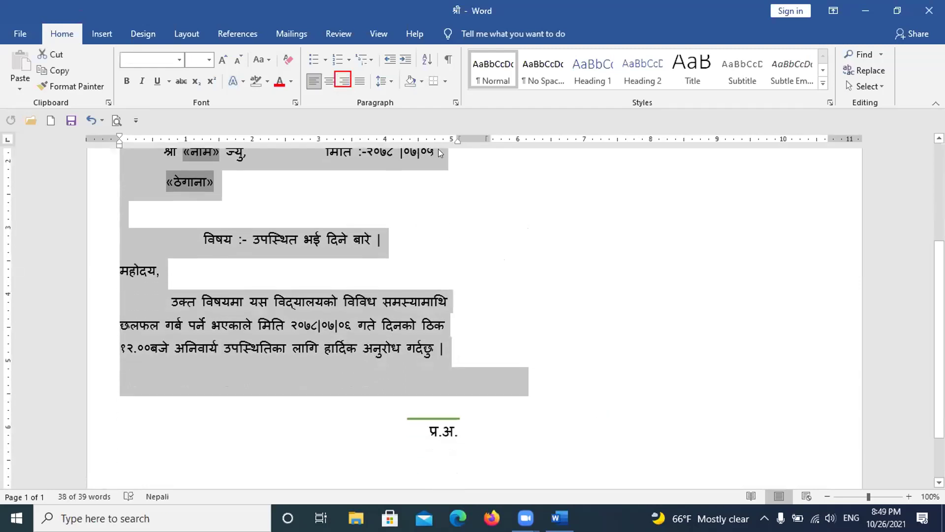
click(458, 287)
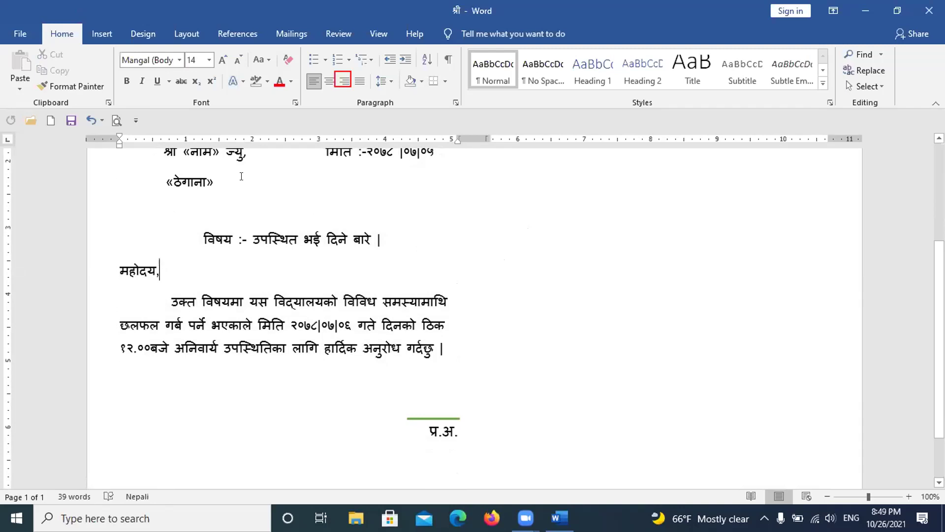
scroll(217, 178, up, 1)
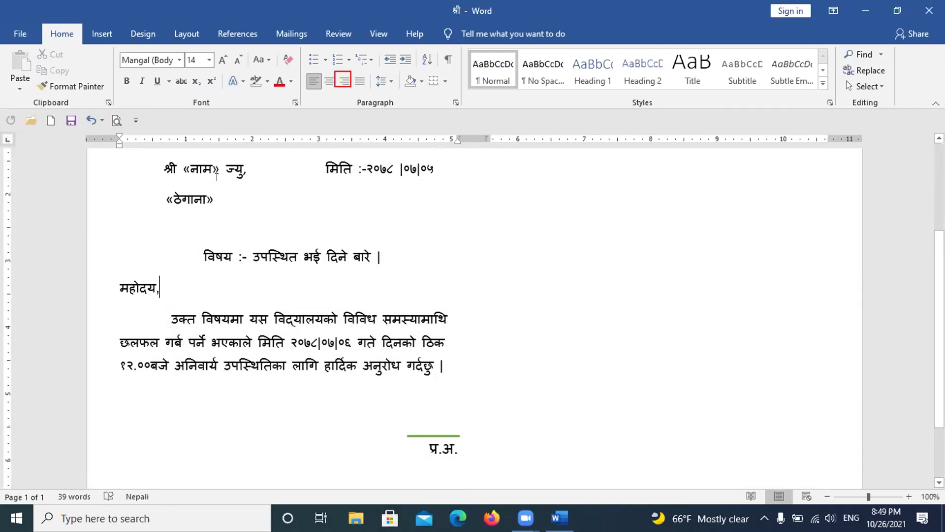
scroll(216, 178, up, 1)
drag(155, 176, 436, 415)
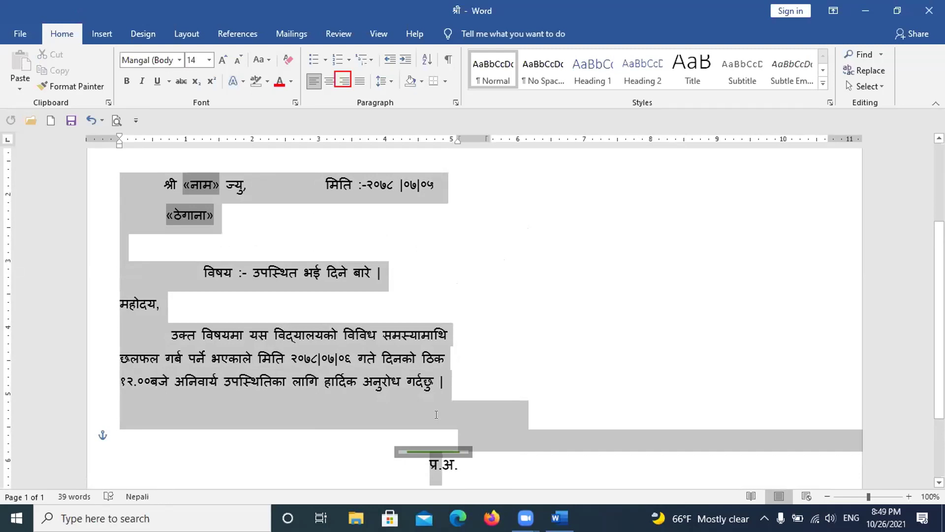
drag(436, 415, 436, 415)
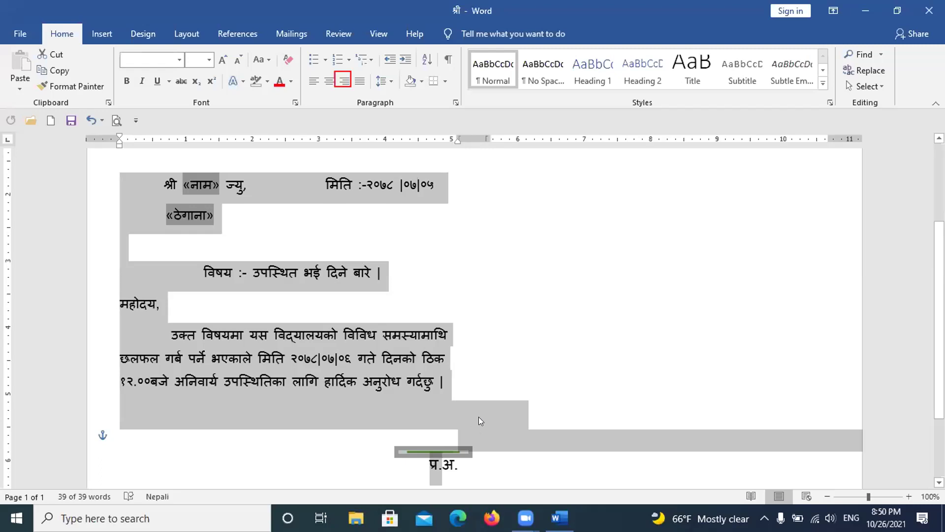
scroll(477, 414, down, 1)
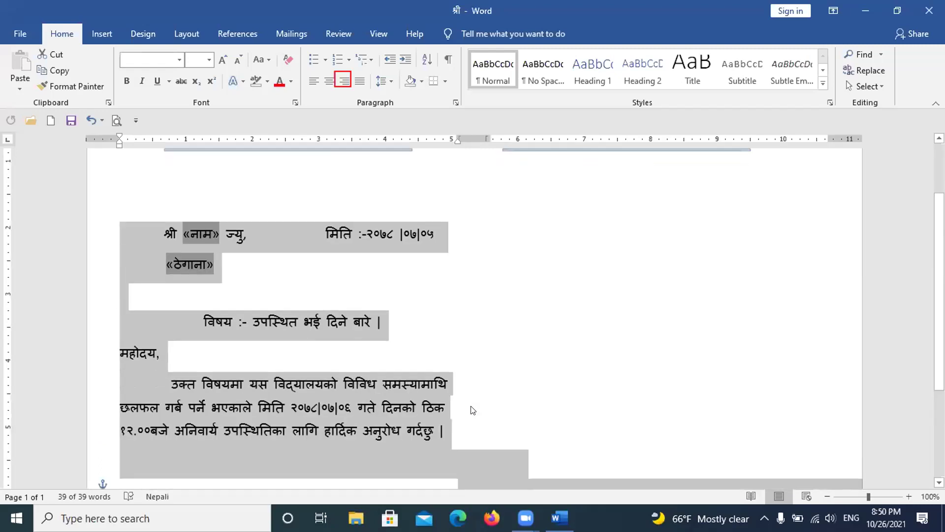
scroll(472, 407, down, 1)
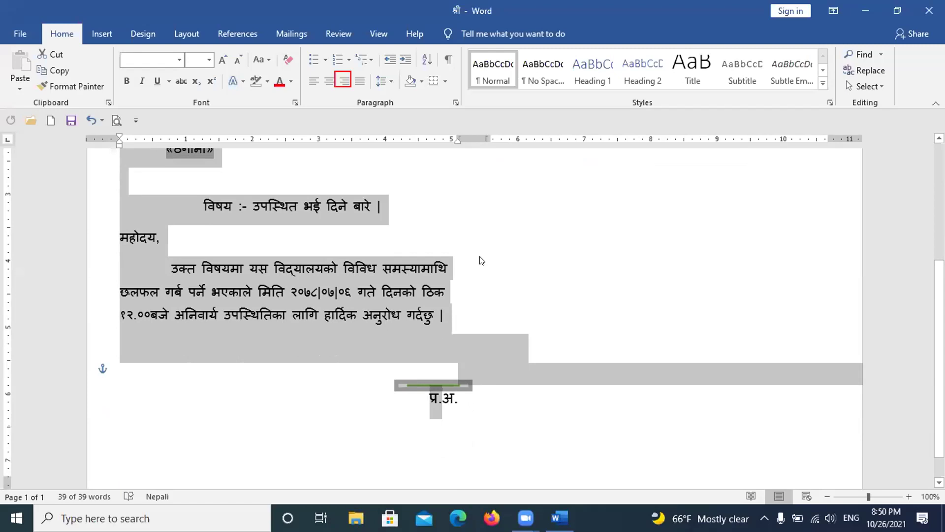
scroll(473, 271, up, 2)
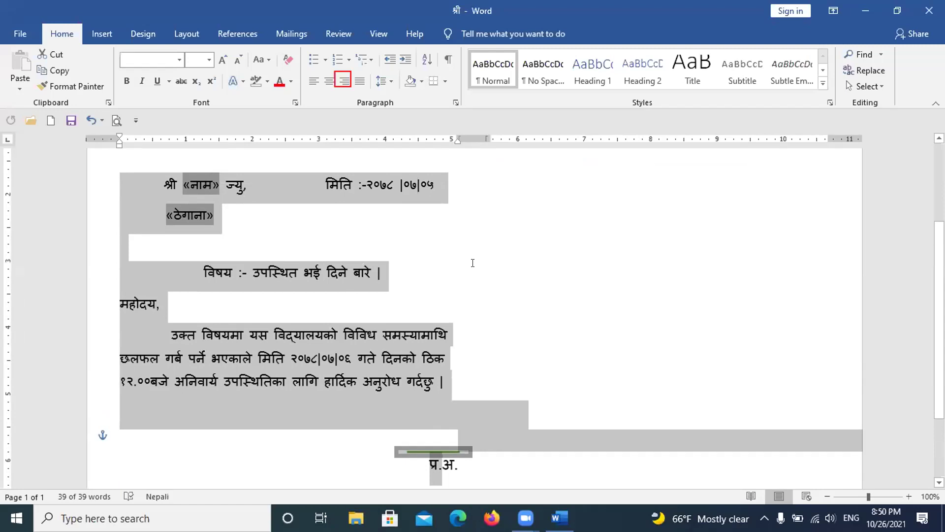
click(473, 270)
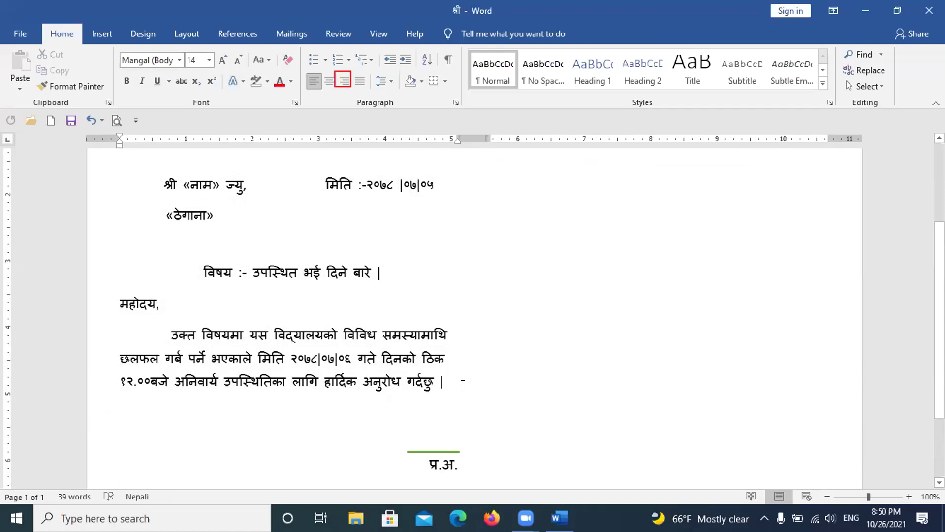
Step: Select the green line above प्र.अ. and delete it
scroll(432, 365, down, 1)
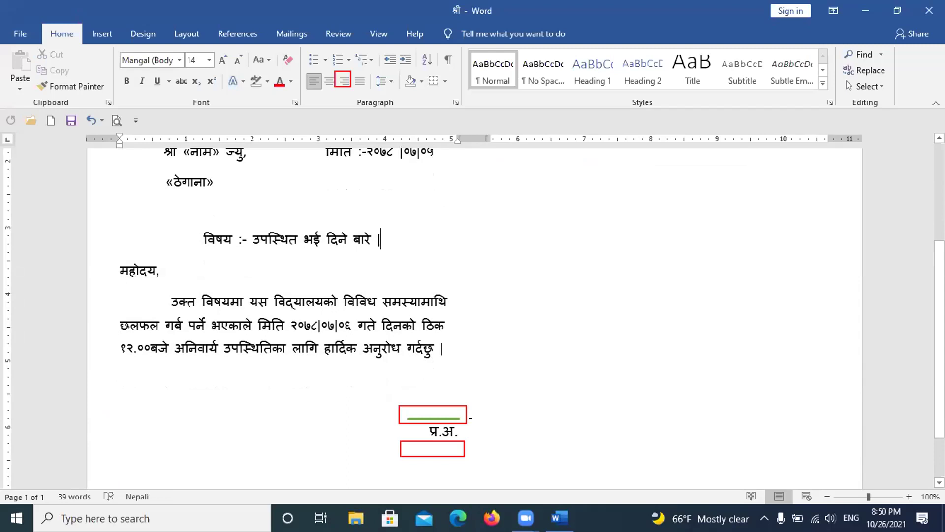
click(470, 414)
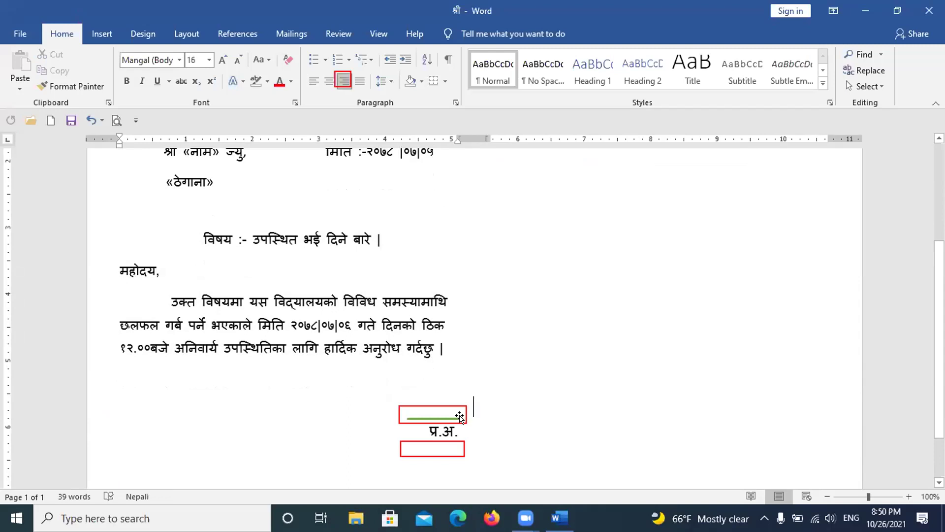
click(456, 417)
drag(454, 415, 444, 418)
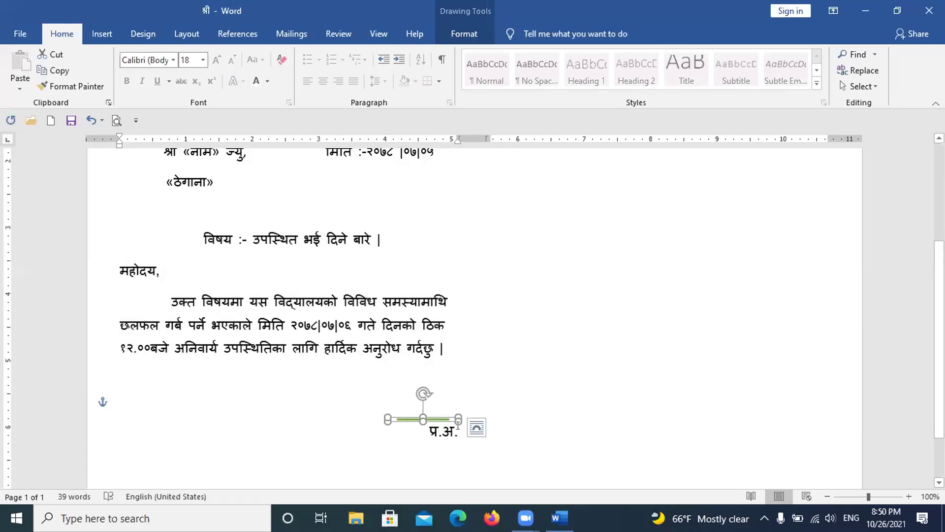
click(458, 426)
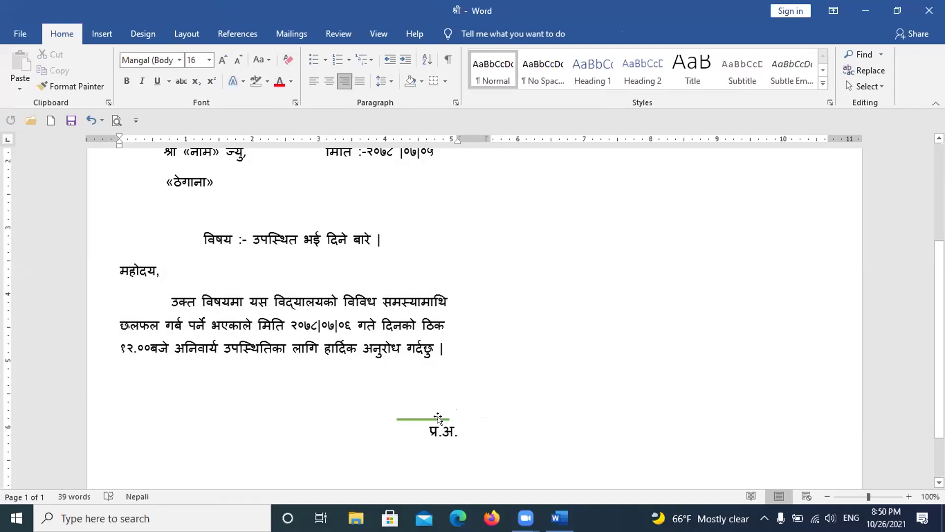
click(438, 419)
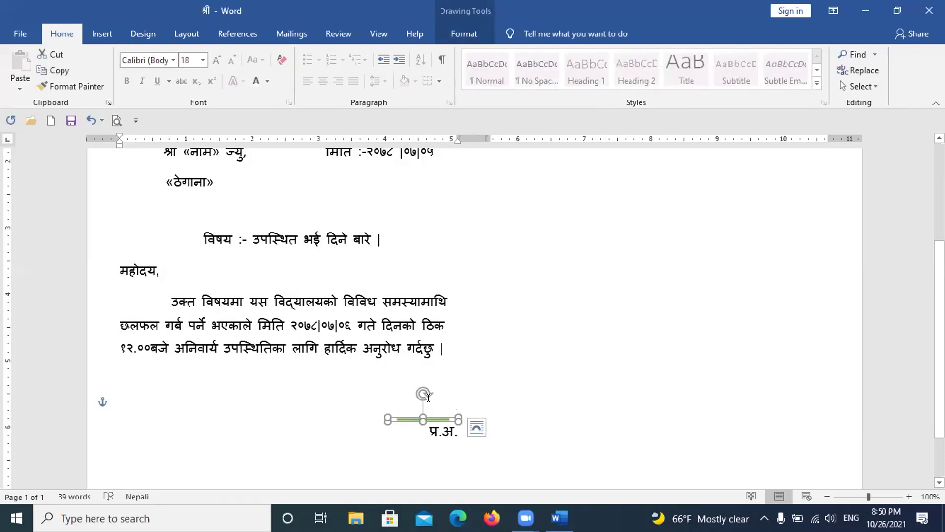
key(Delete)
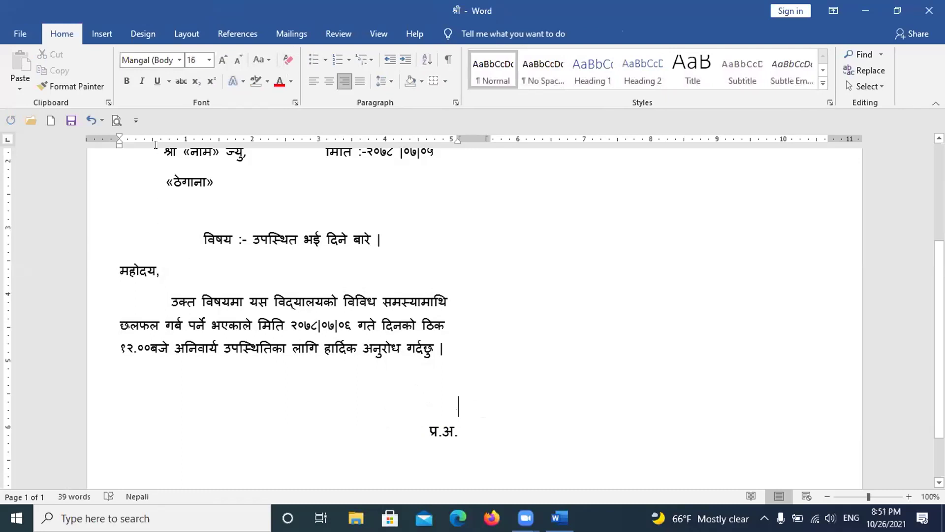
scroll(230, 207, down, 1)
scroll(231, 207, up, 2)
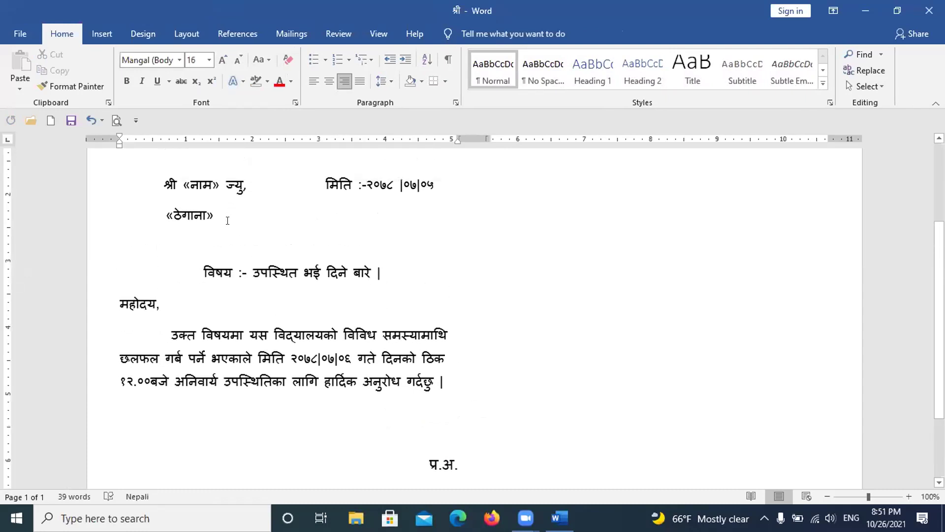
scroll(228, 220, down, 1)
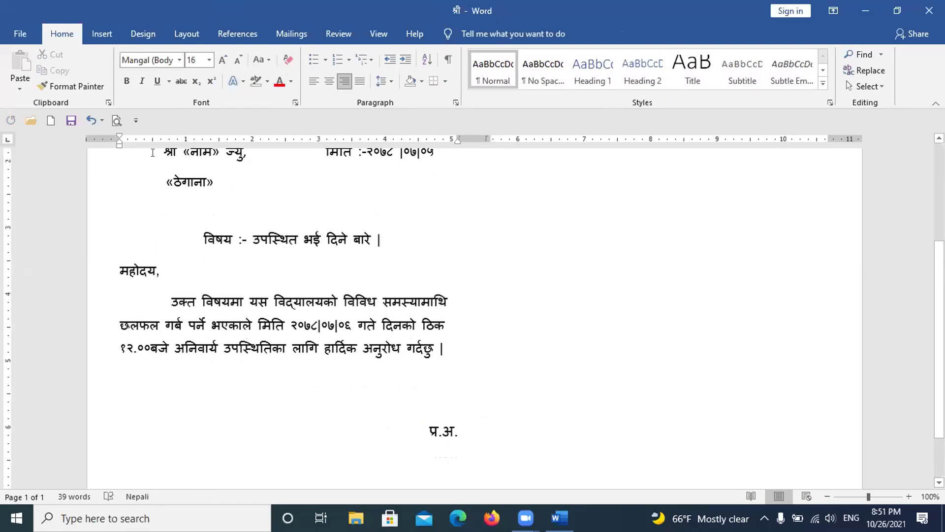
Step: Copy the letter from its first line through the body, then add a new line below प्र.अ
drag(152, 153, 325, 156)
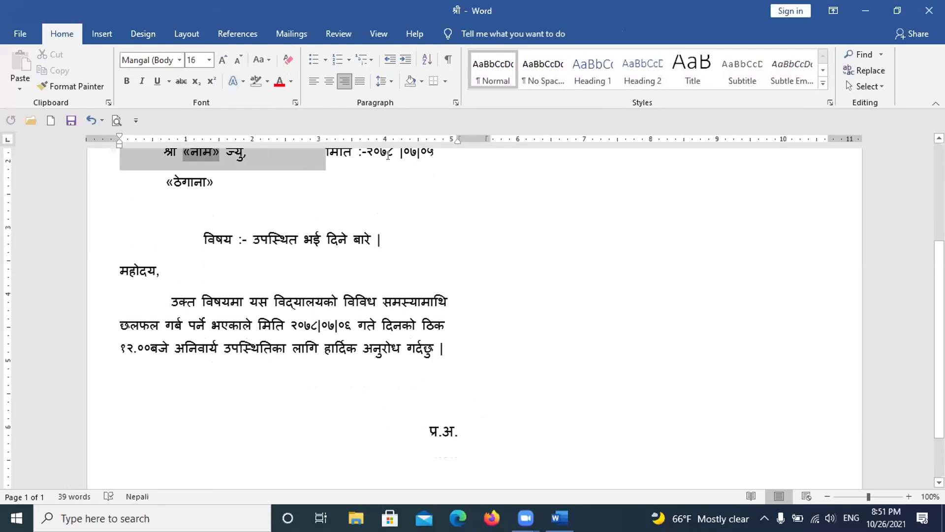
drag(388, 156, 429, 161)
drag(454, 243, 463, 300)
drag(464, 431, 473, 430)
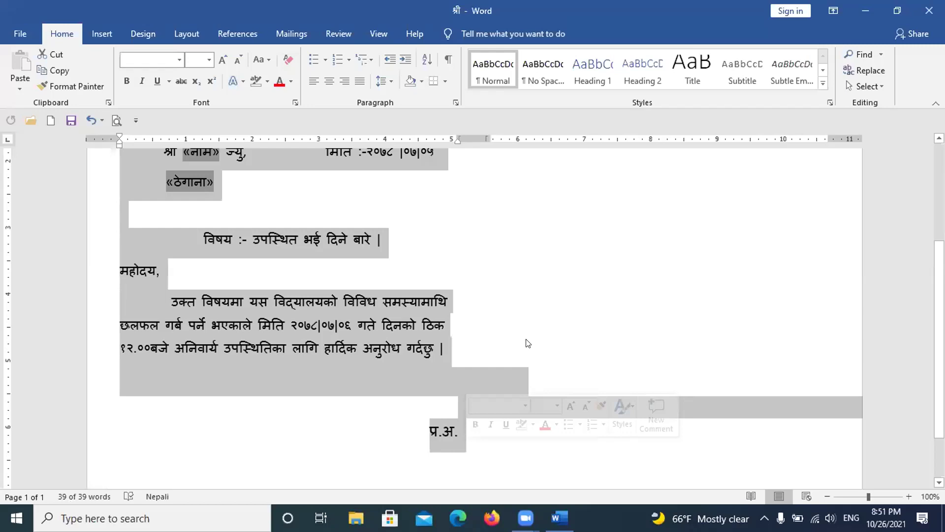
key(ctrl+c)
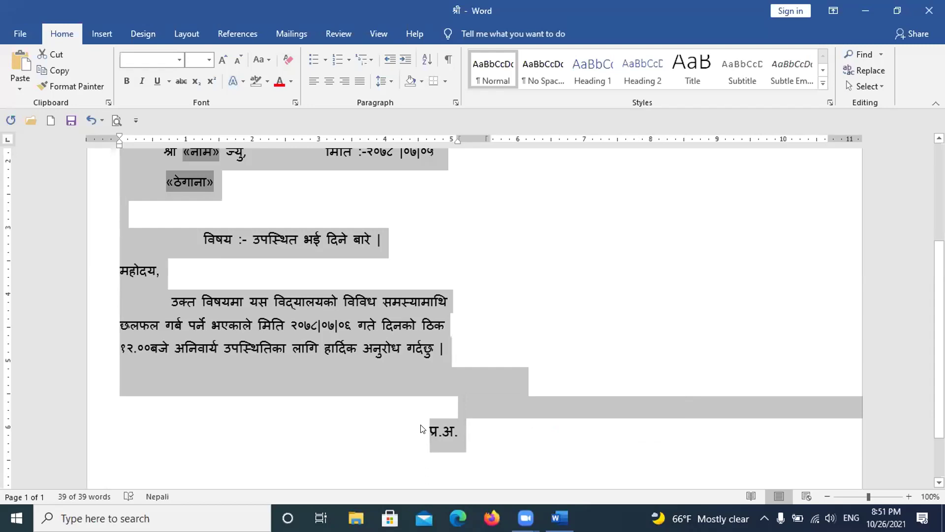
click(460, 425)
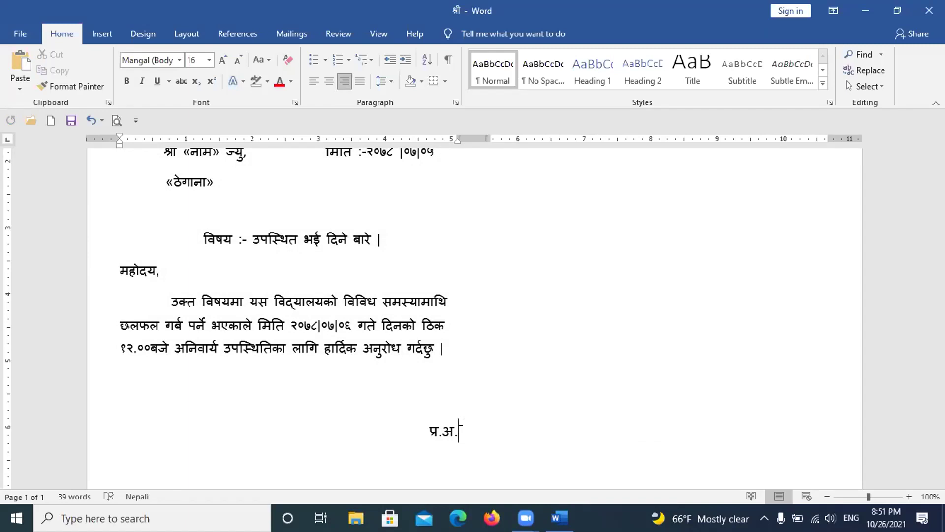
key(Return)
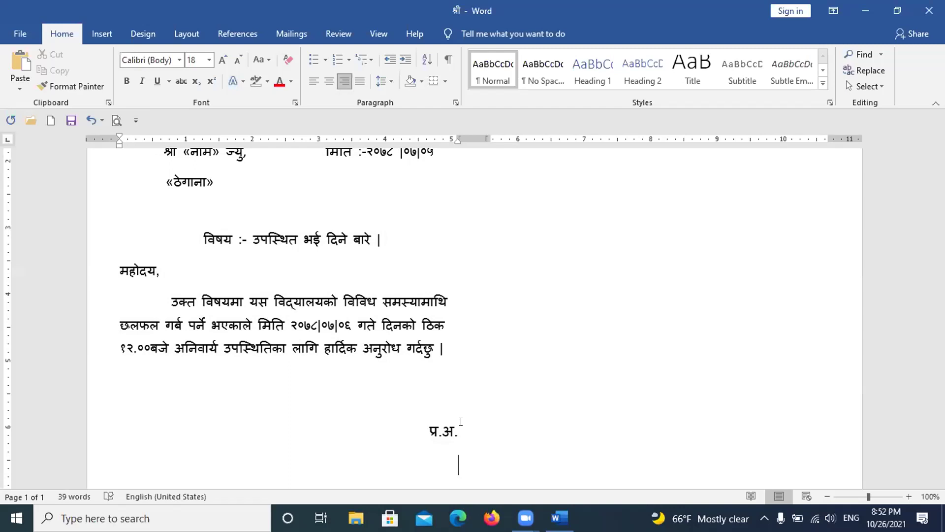
key(ctrl+Home)
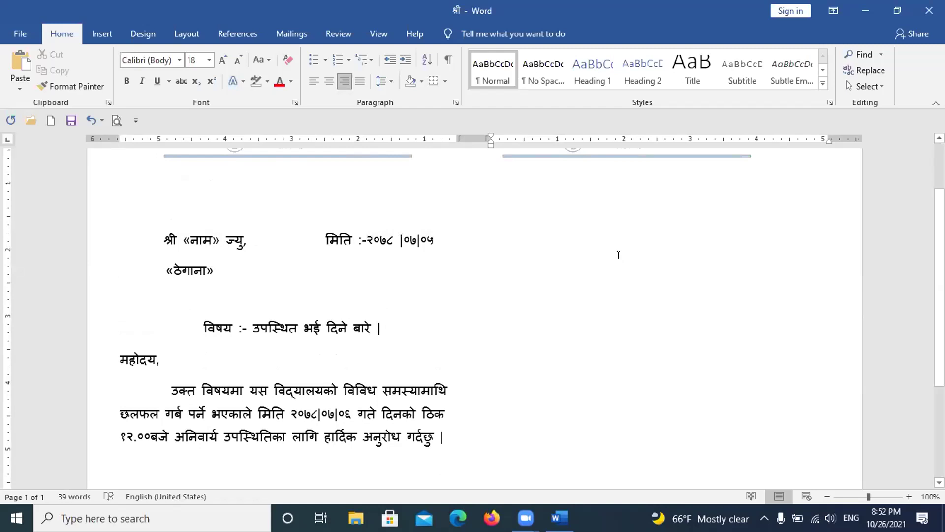
scroll(615, 254, up, 3)
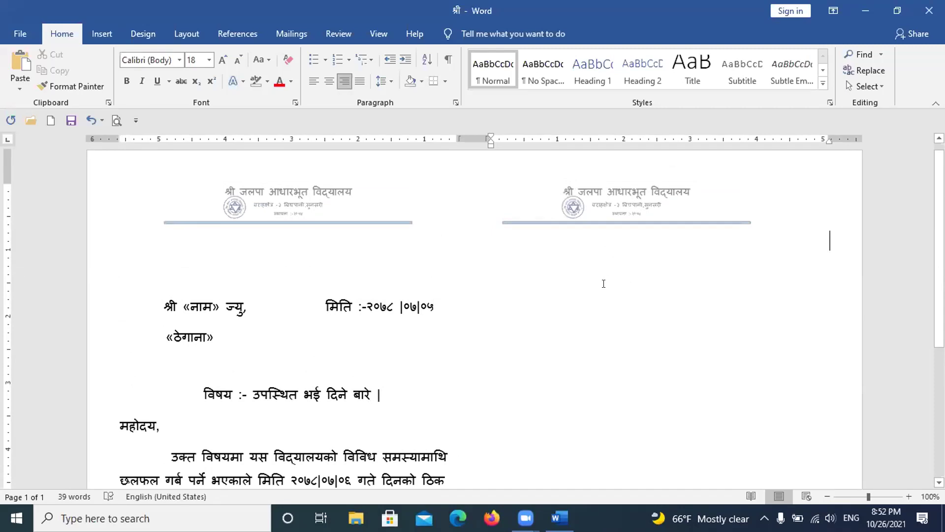
scroll(600, 284, down, 1)
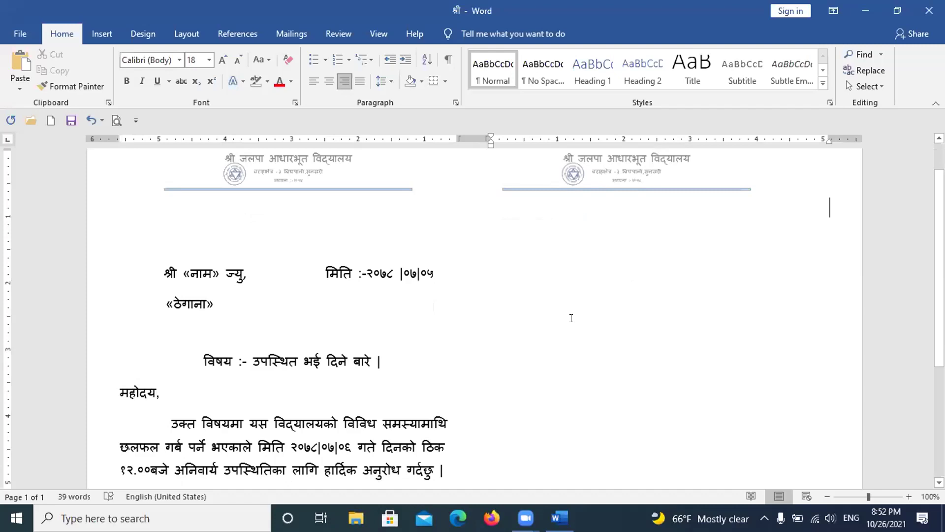
scroll(571, 300, down, 2)
scroll(548, 284, down, 2)
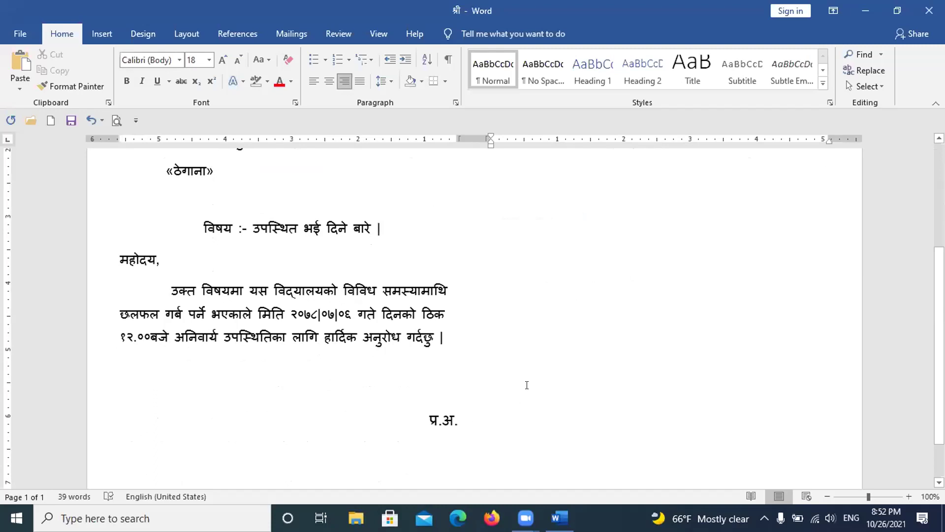
scroll(528, 379, up, 2)
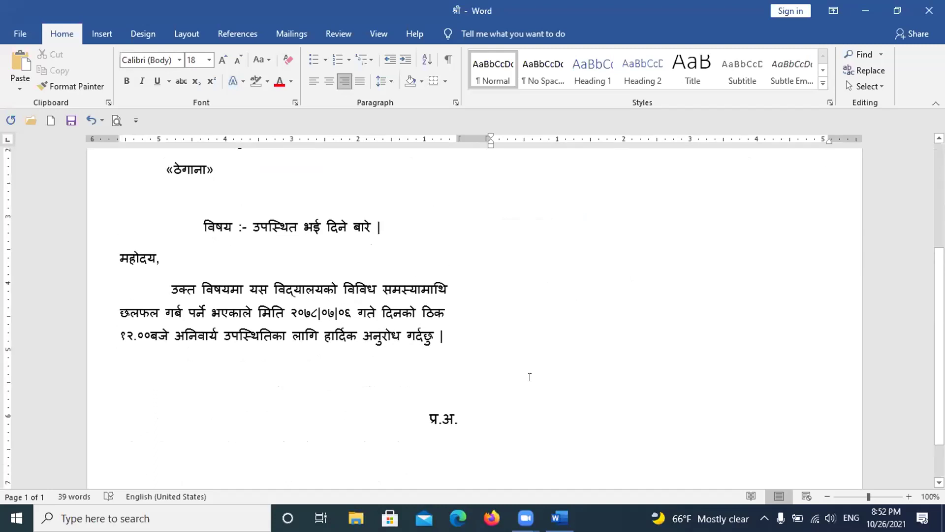
scroll(529, 374, up, 2)
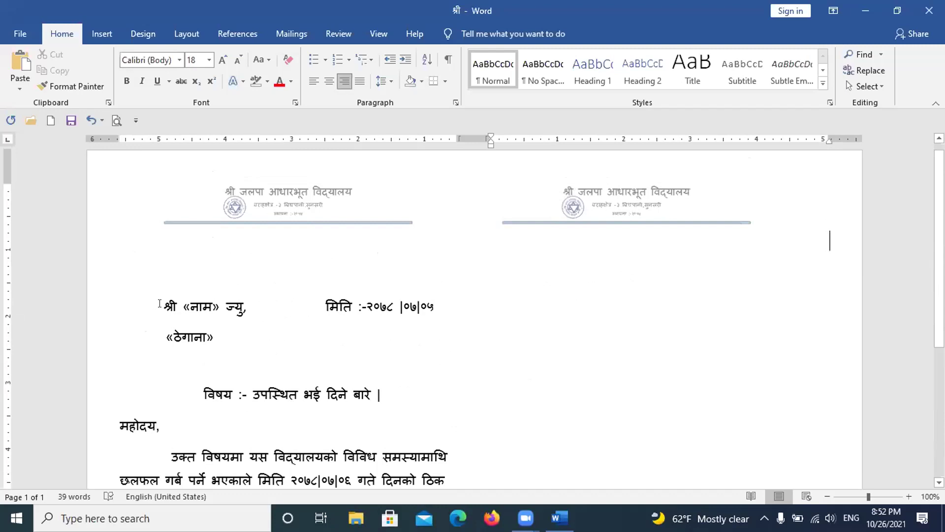
scroll(690, 320, down, 2)
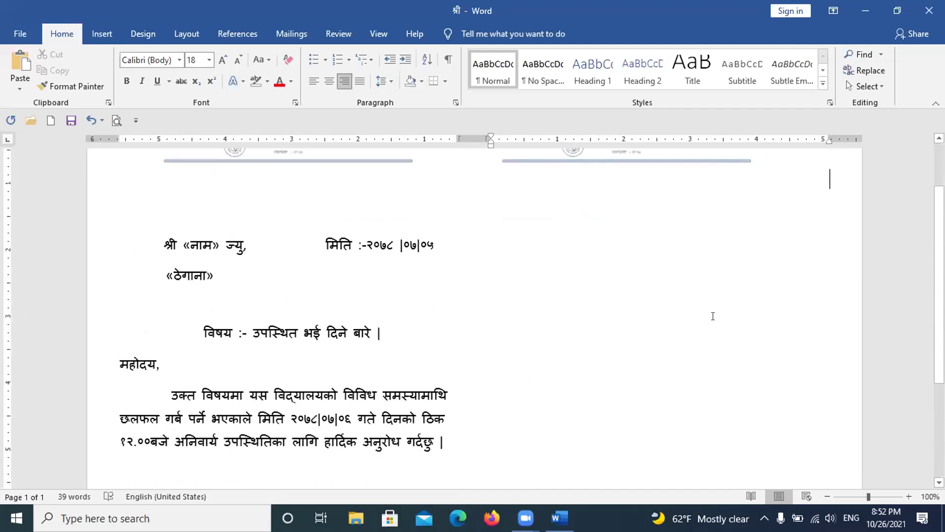
scroll(707, 321, down, 1)
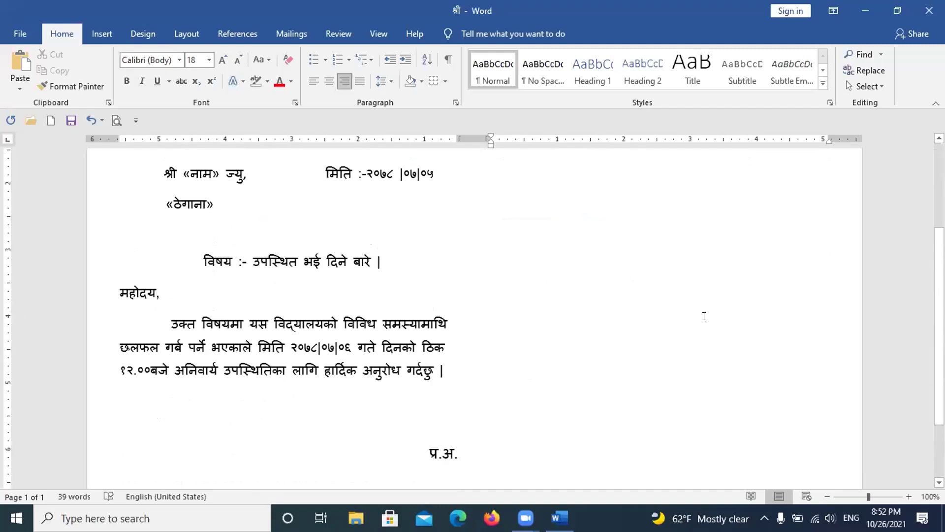
scroll(695, 326, down, 1)
scroll(666, 336, up, 1)
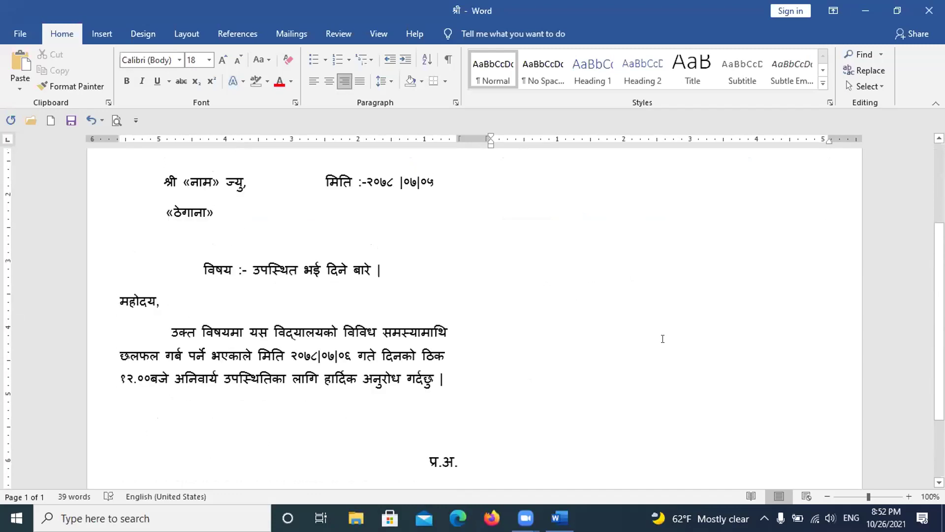
scroll(699, 271, up, 2)
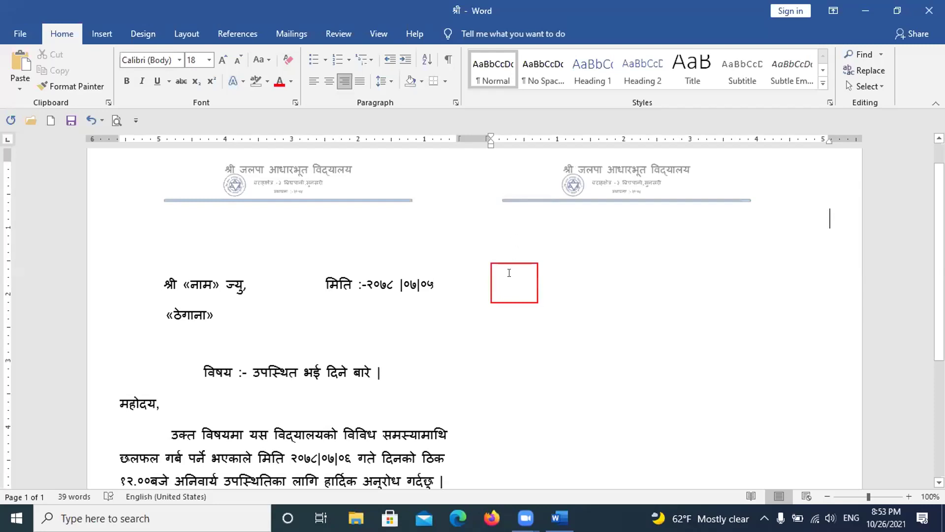
Step: Paste the copied letter at the top of the right-hand column, beside the original
click(509, 273)
click(509, 273)
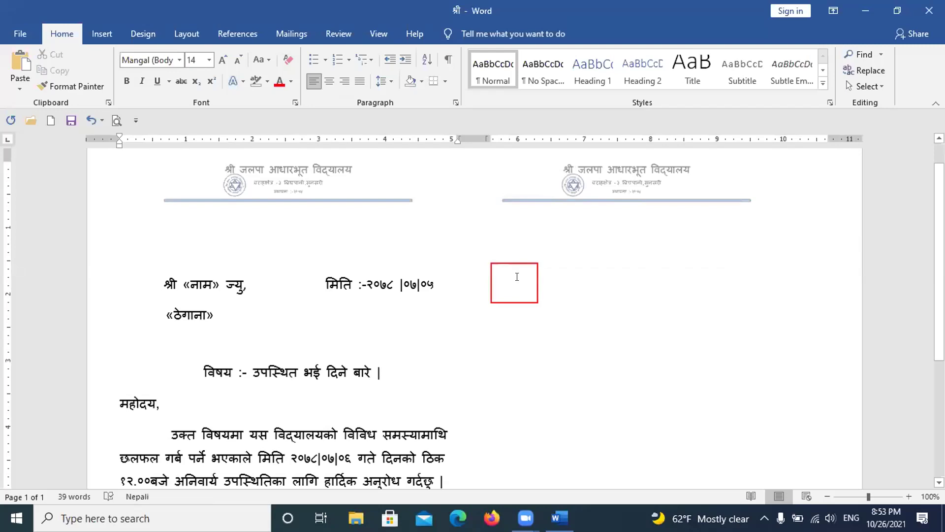
click(540, 292)
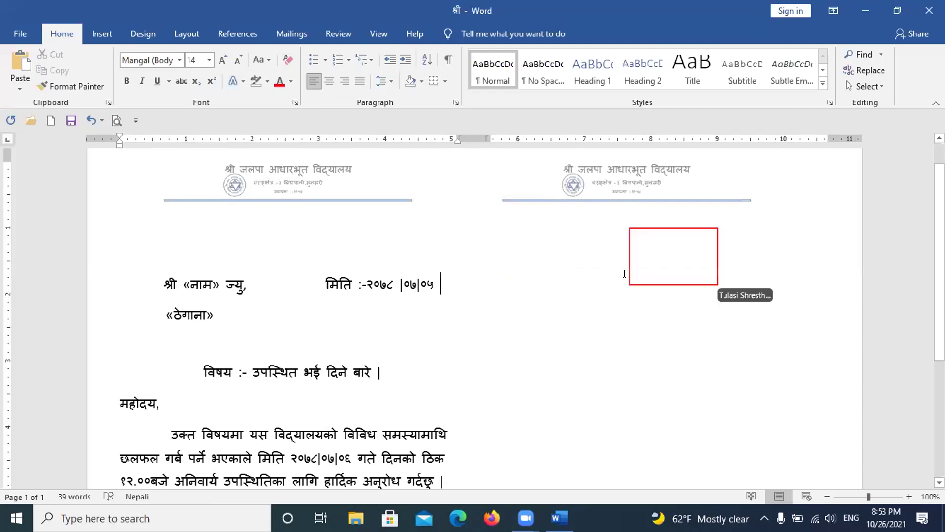
click(649, 260)
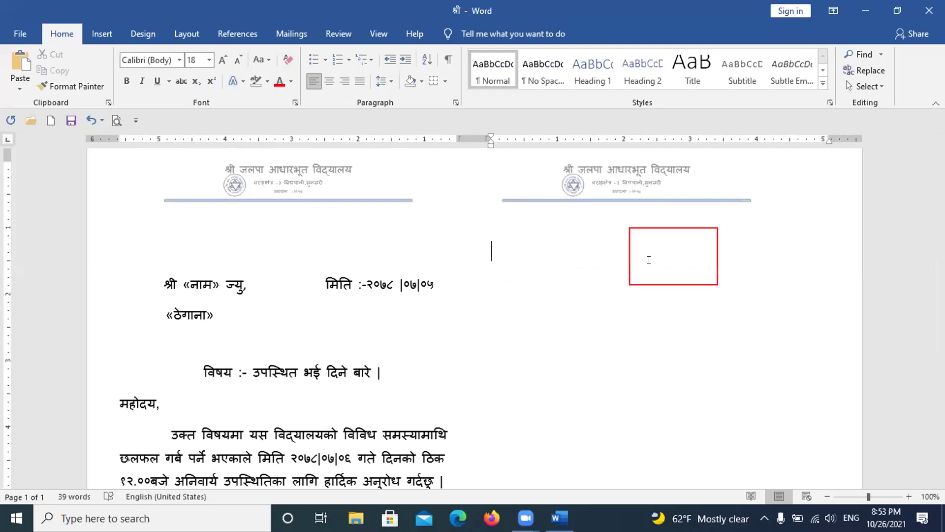
key(Return)
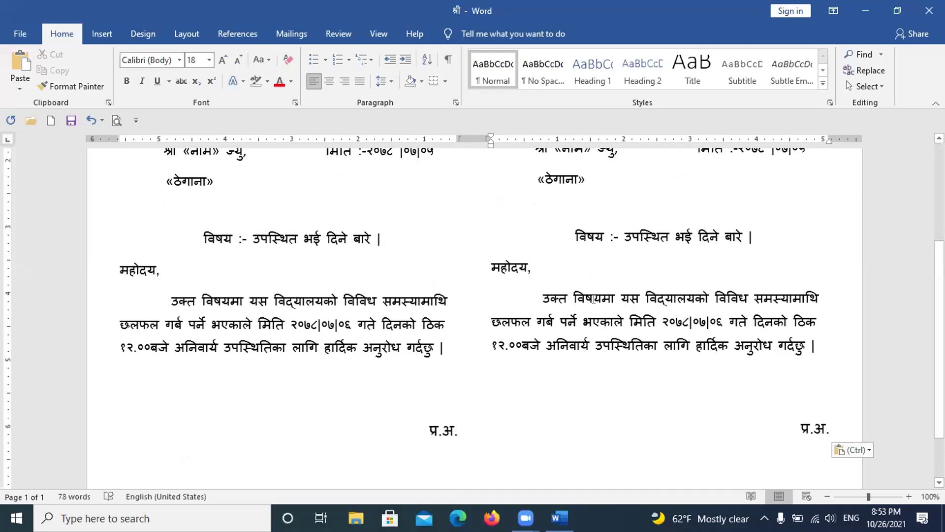
scroll(595, 285, up, 3)
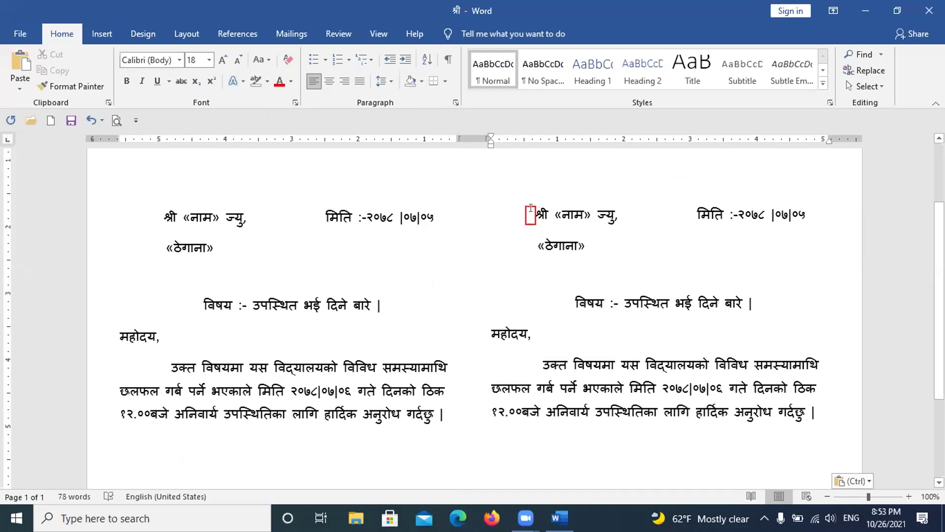
click(530, 209)
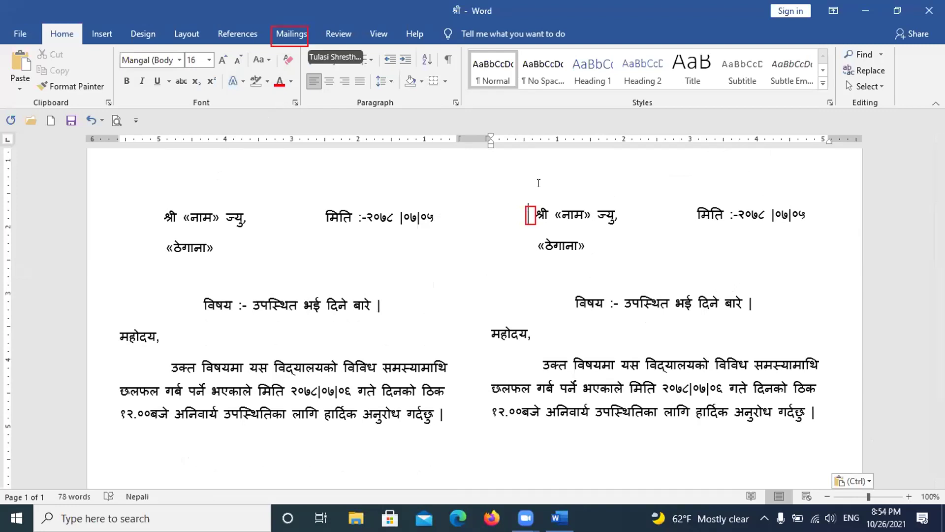
Step: Select the right letter from its greeting through the body and try moving it with F2
click(292, 31)
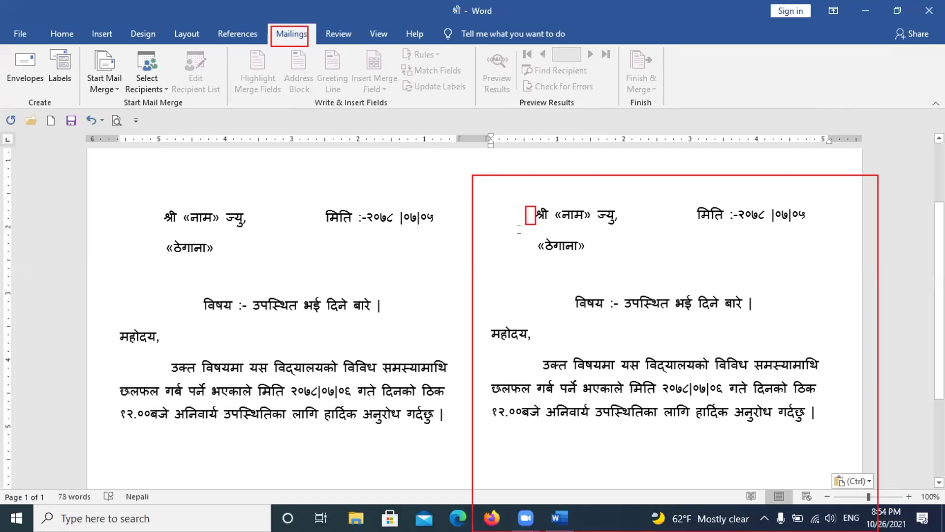
mouse_move(519, 230)
mouse_down()
mouse_move(522, 197)
mouse_move(707, 210)
mouse_up()
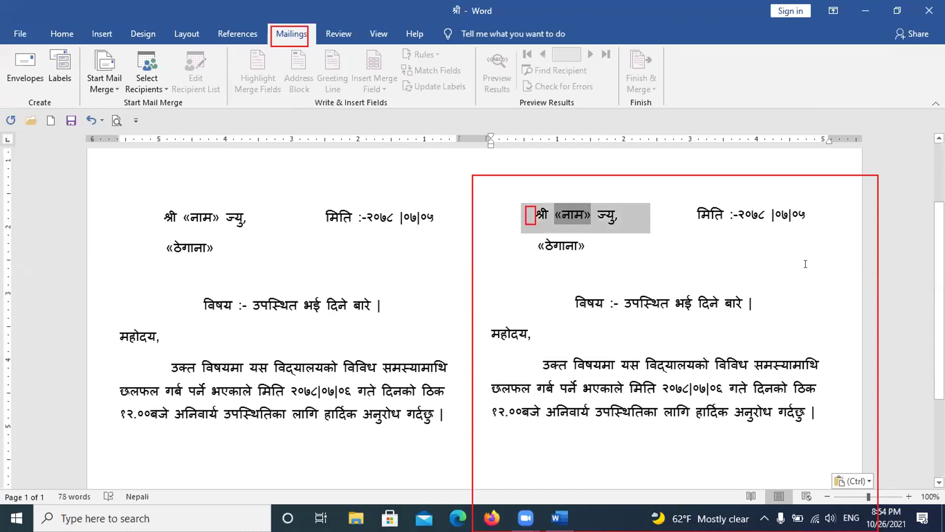
drag(805, 264, 804, 339)
drag(804, 431, 804, 431)
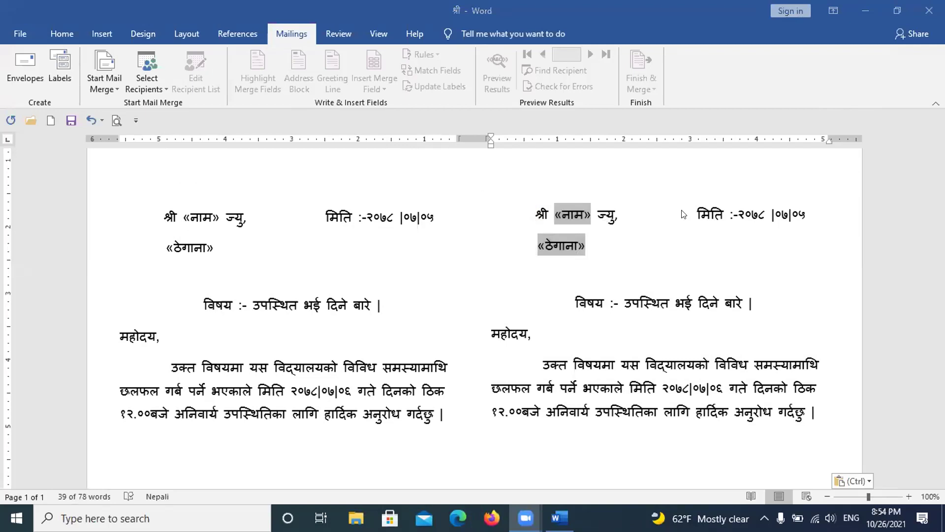
scroll(713, 240, down, 1)
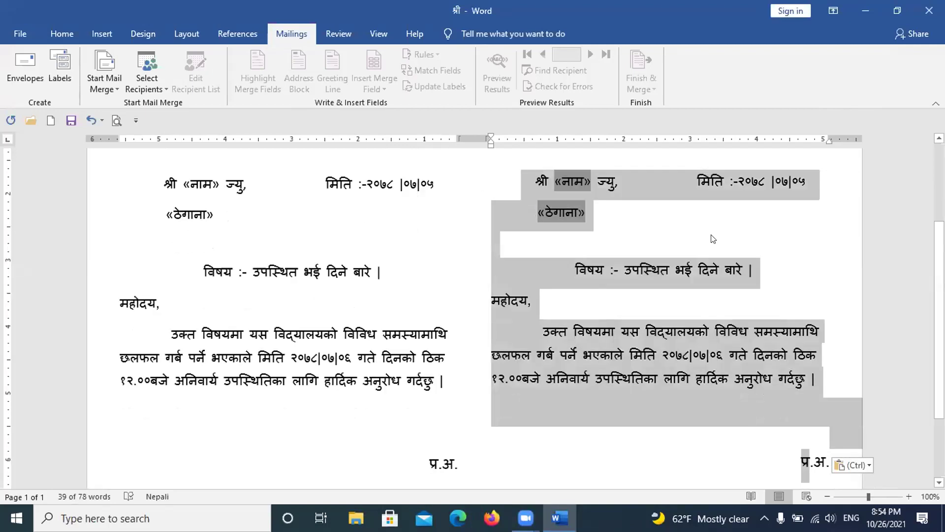
scroll(713, 240, down, 2)
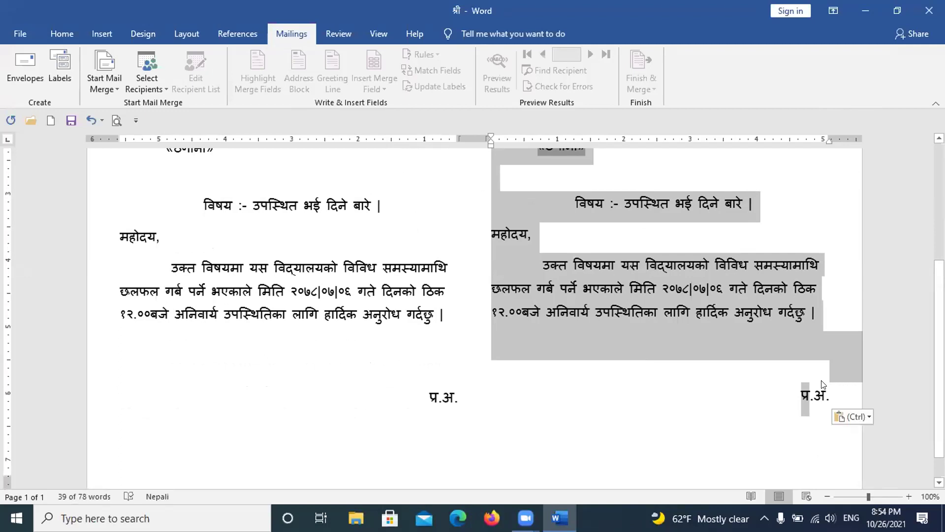
key(F2)
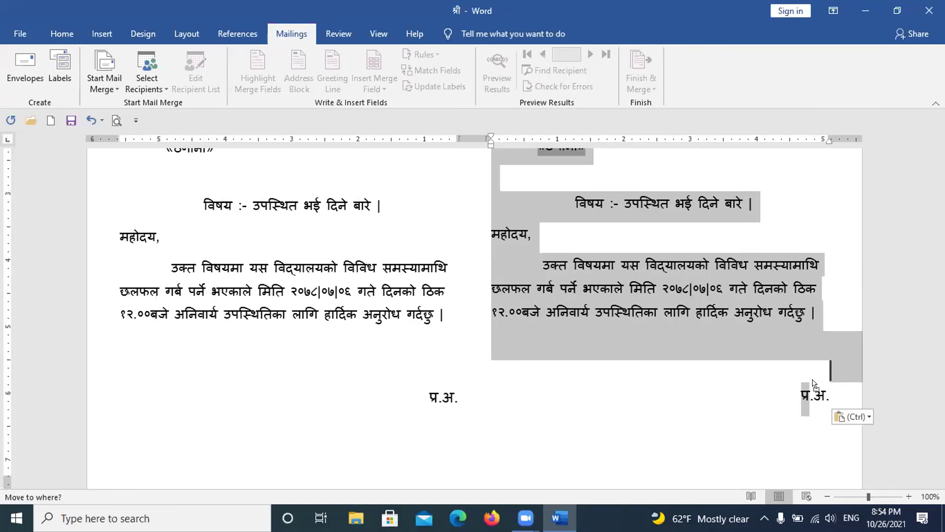
click(763, 380)
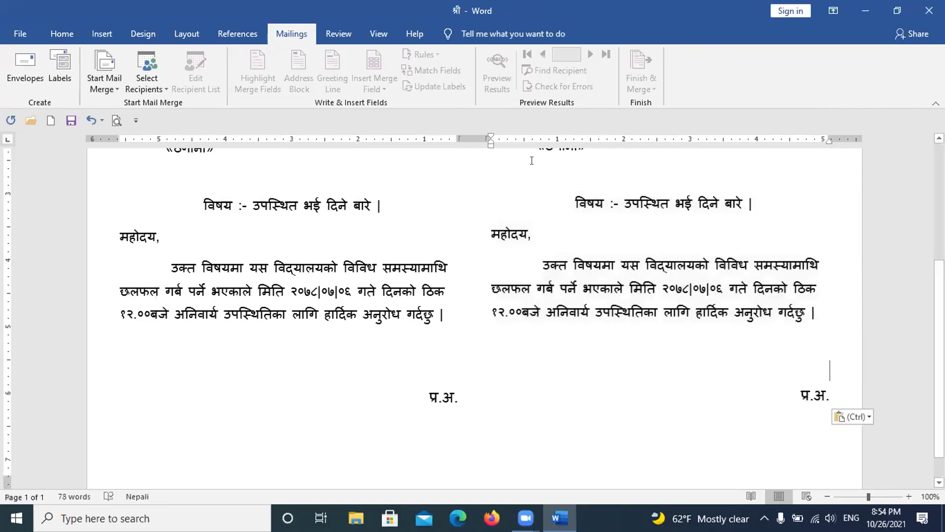
scroll(550, 208, up, 3)
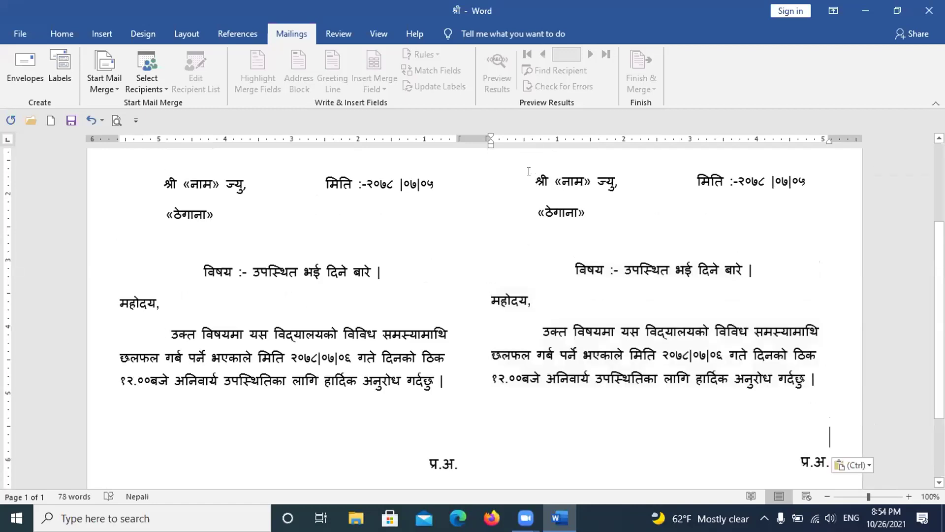
Step: Select the right column's letter copy from the first line to प्र.अ. and delete it
drag(536, 162, 536, 165)
click(537, 166)
drag(526, 200, 536, 171)
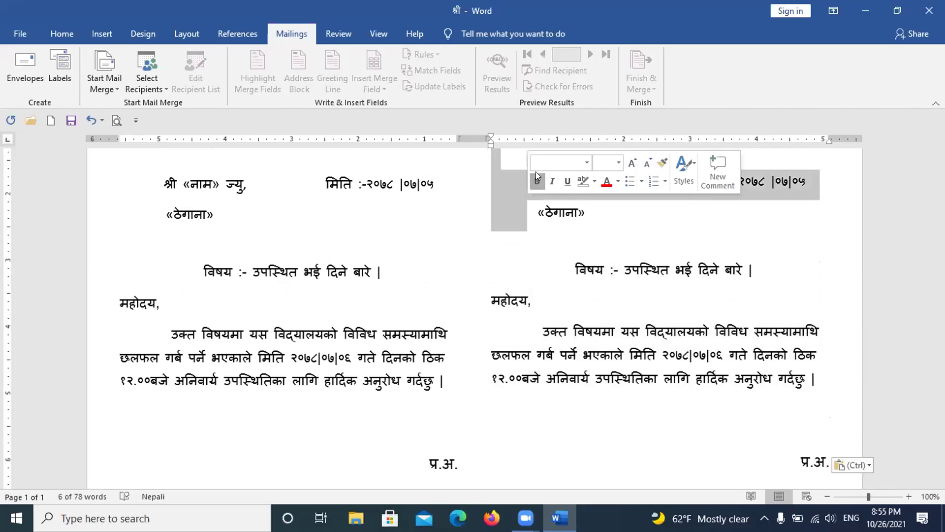
click(538, 196)
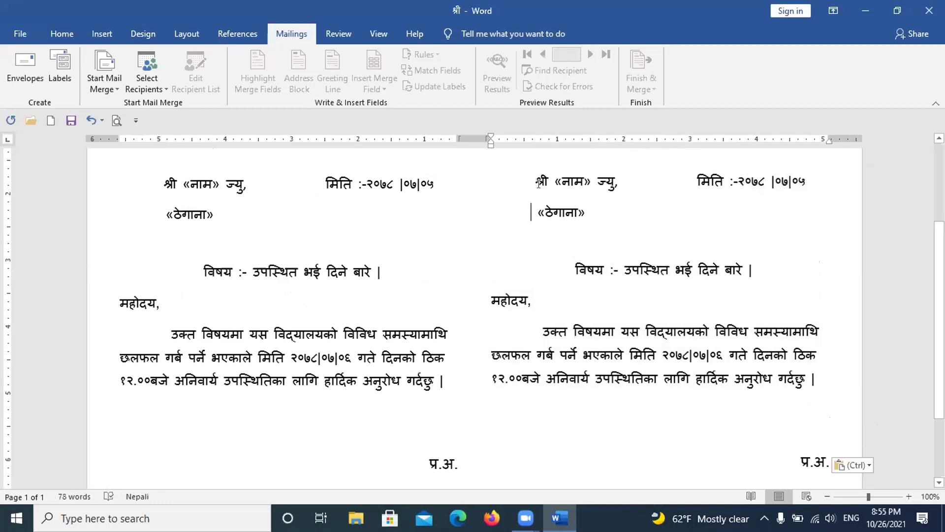
drag(528, 170, 532, 175)
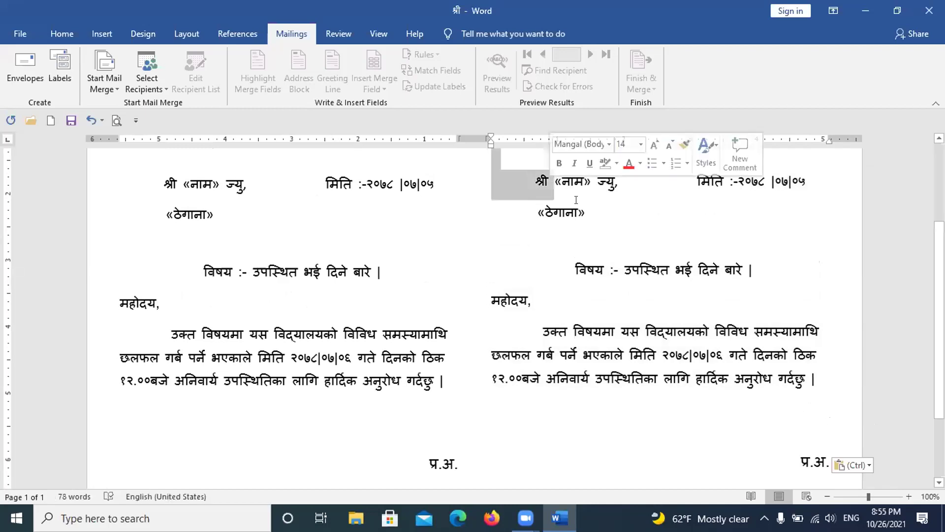
click(536, 175)
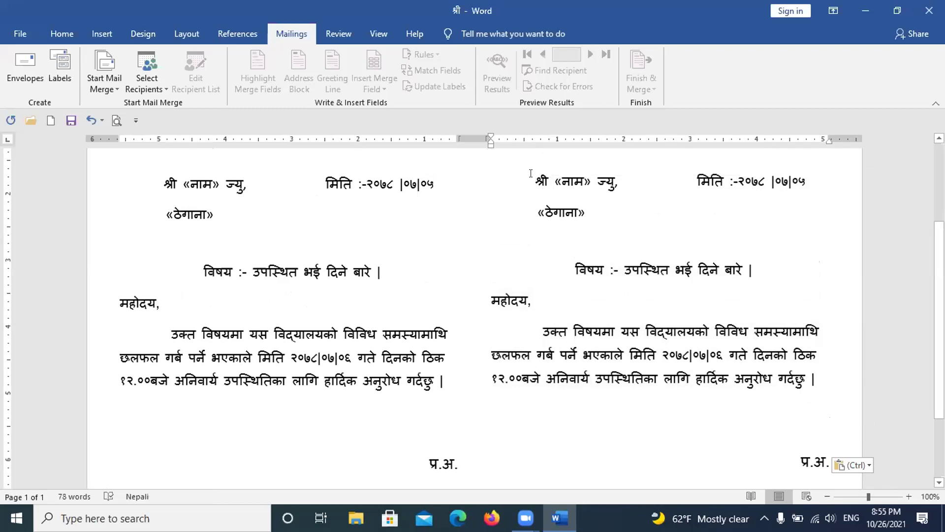
key(shift+Up)
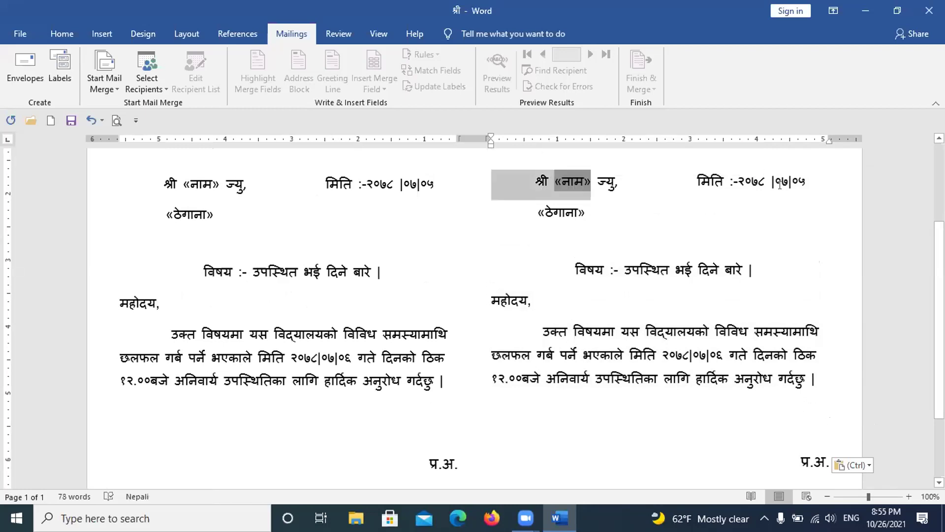
shift+click(780, 185)
key(shift+Down)
key(shift+Down)
key(shift+Down)
key(shift+Down)
key(shift+Down)
key(shift+Down)
key(shift+Down)
key(shift+Down)
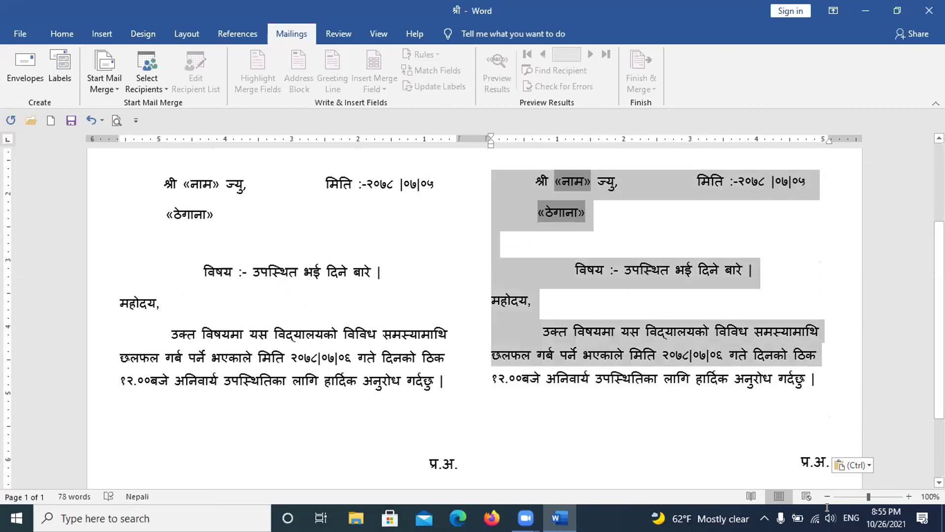
key(shift+Down)
key(shift+Down)
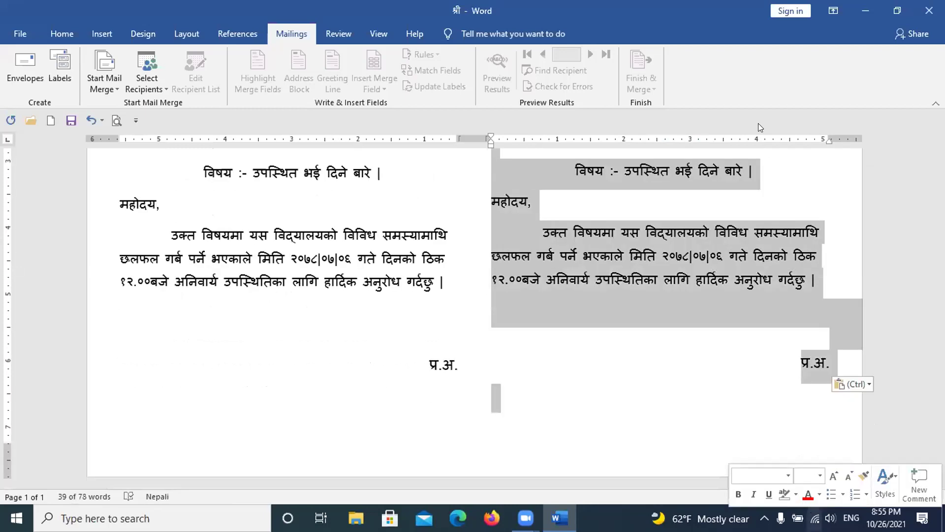
key(Delete)
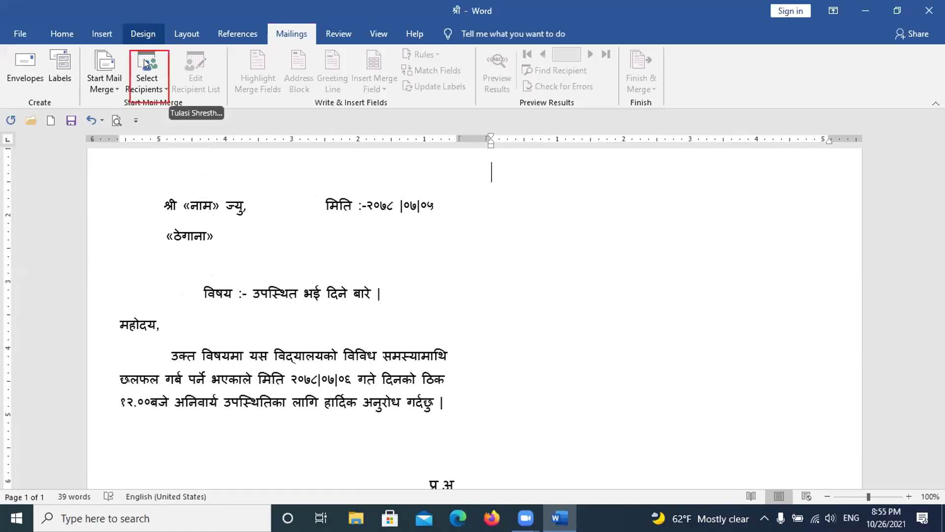
click(148, 88)
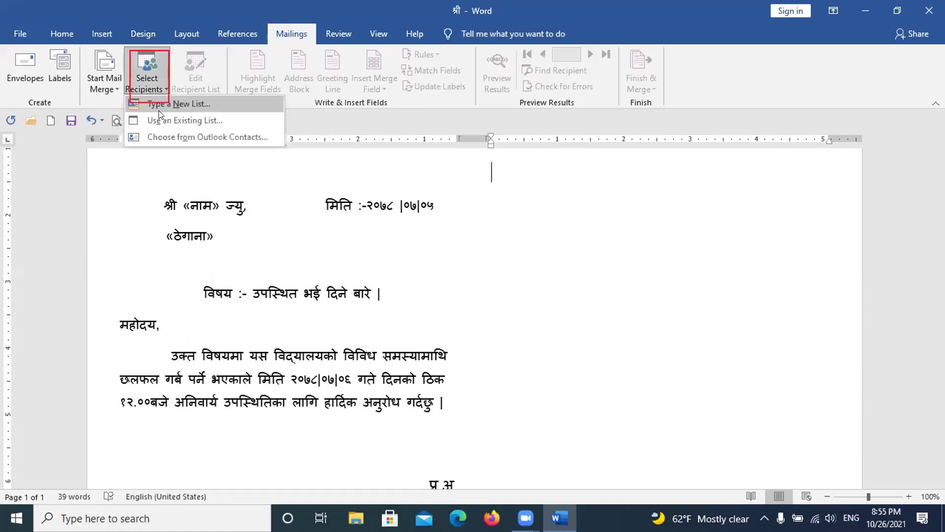
click(158, 115)
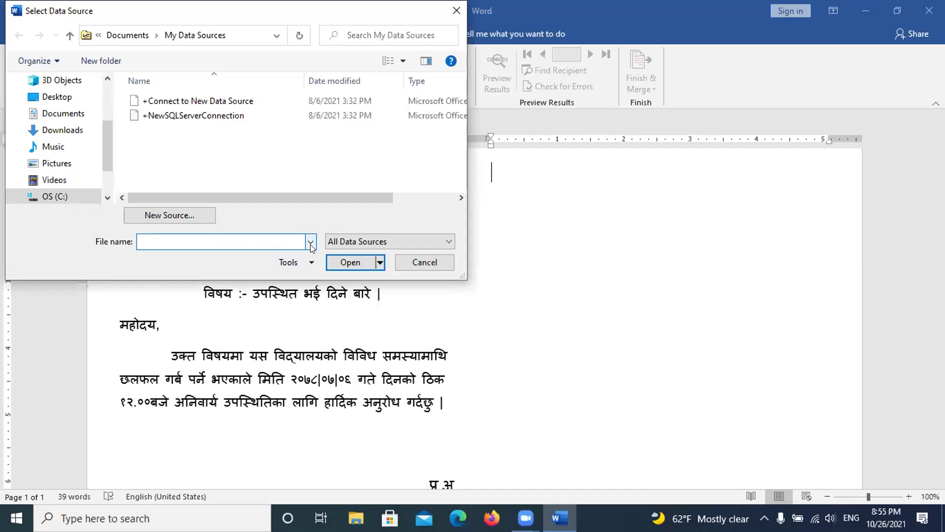
click(311, 243)
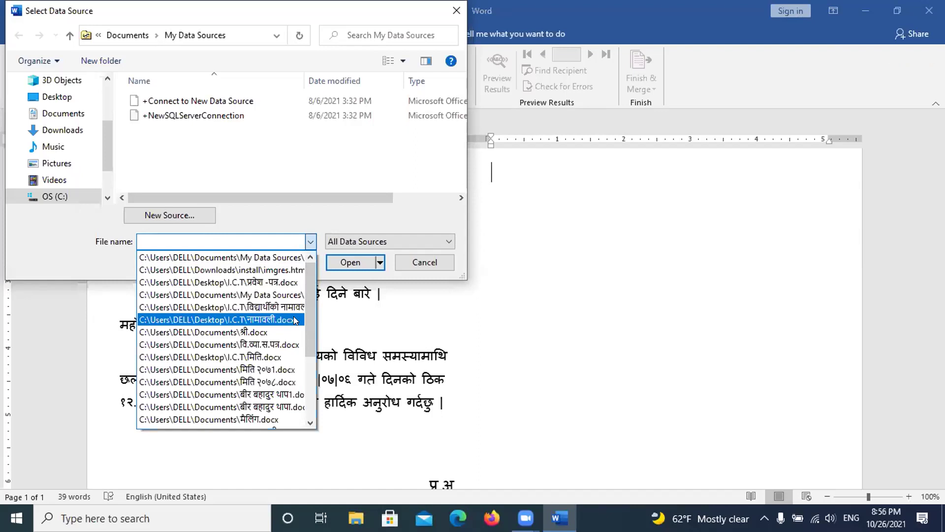
click(433, 308)
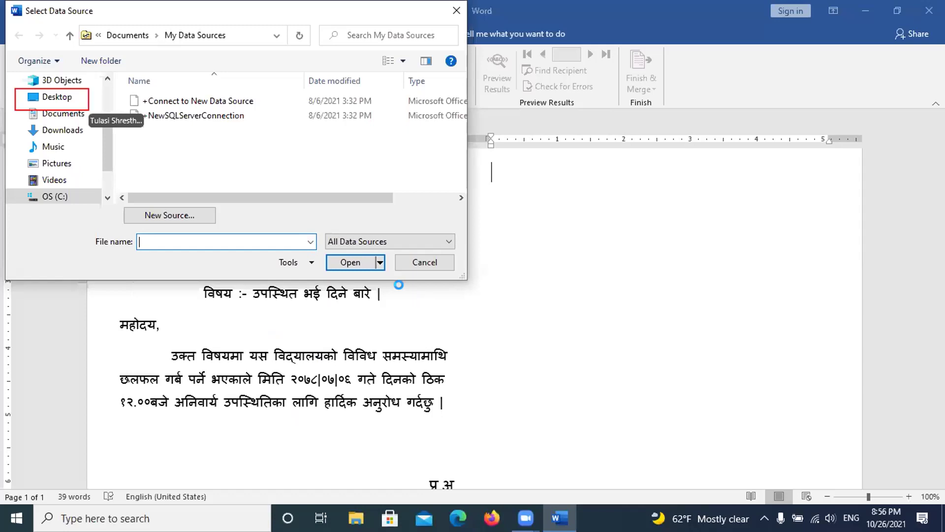
click(457, 10)
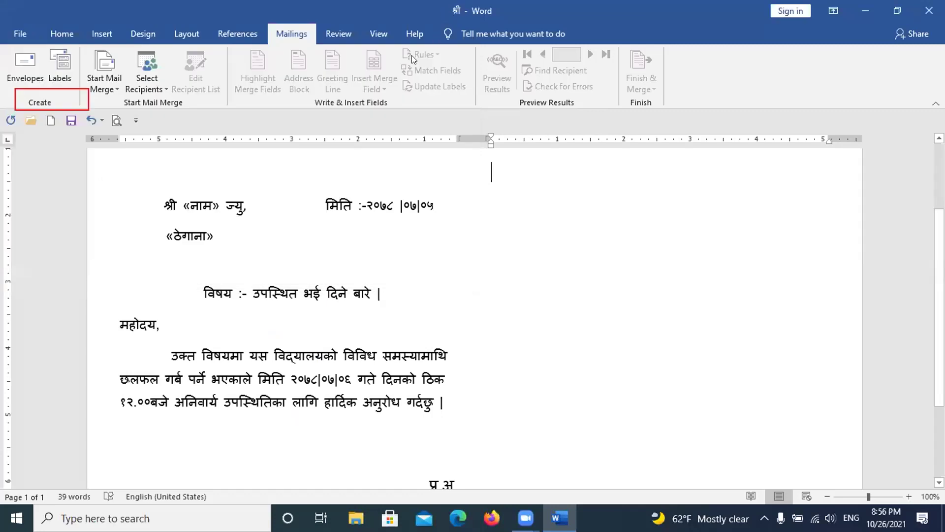
click(147, 73)
Step: Choose Use an Existing List and browse to the Desktop's I.C.T folder
click(189, 119)
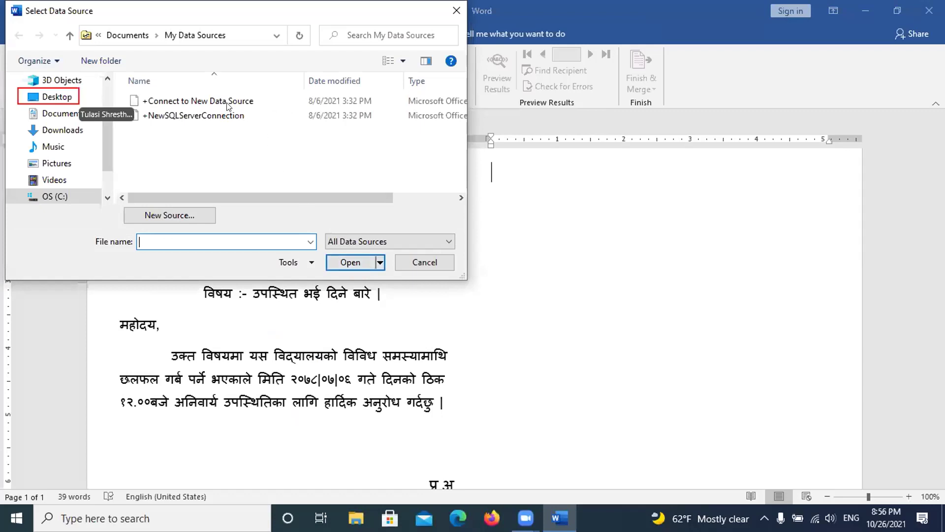
click(65, 96)
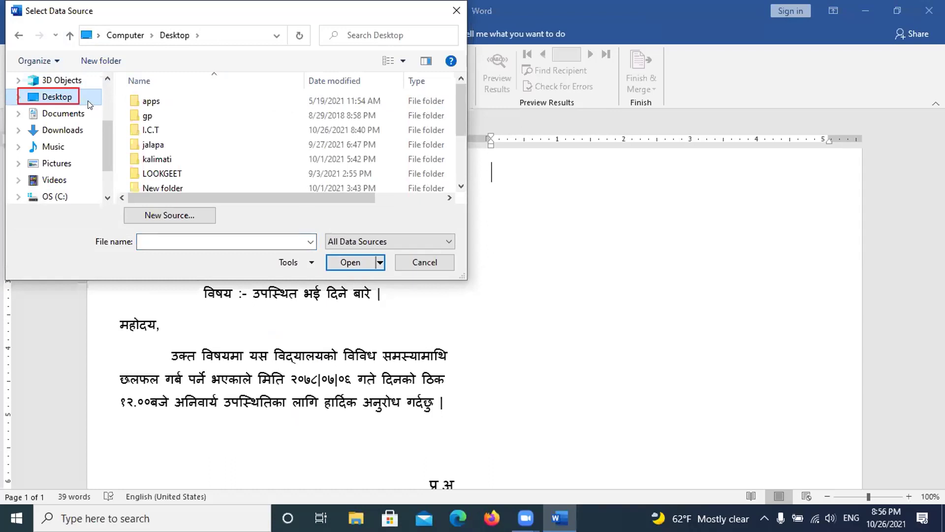
click(147, 129)
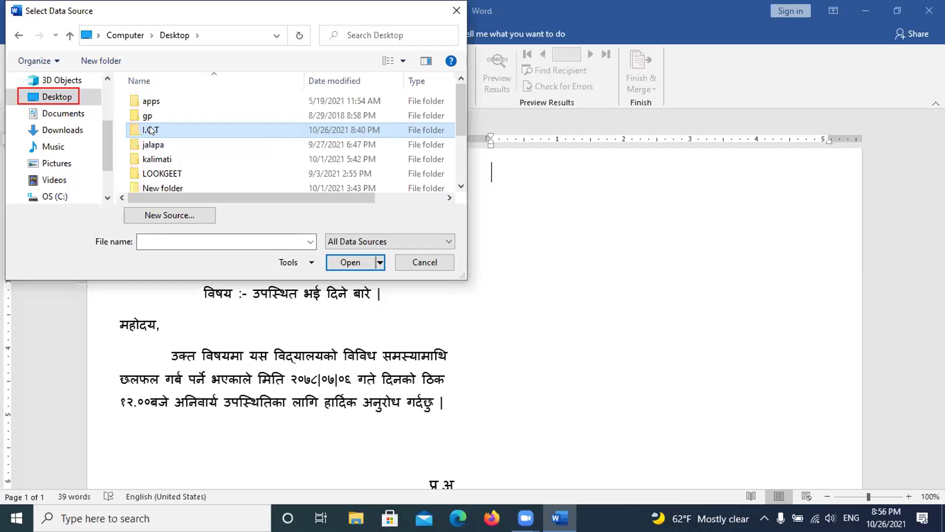
click(152, 128)
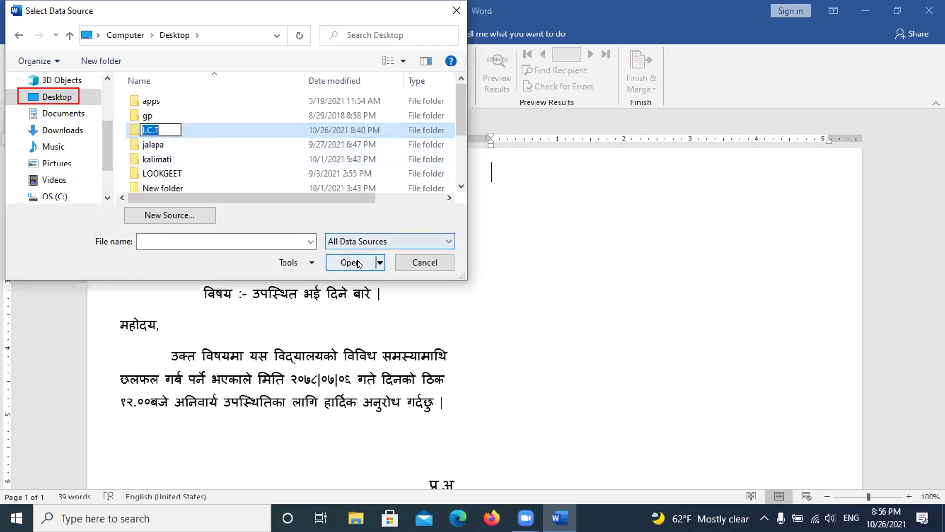
click(236, 124)
click(347, 265)
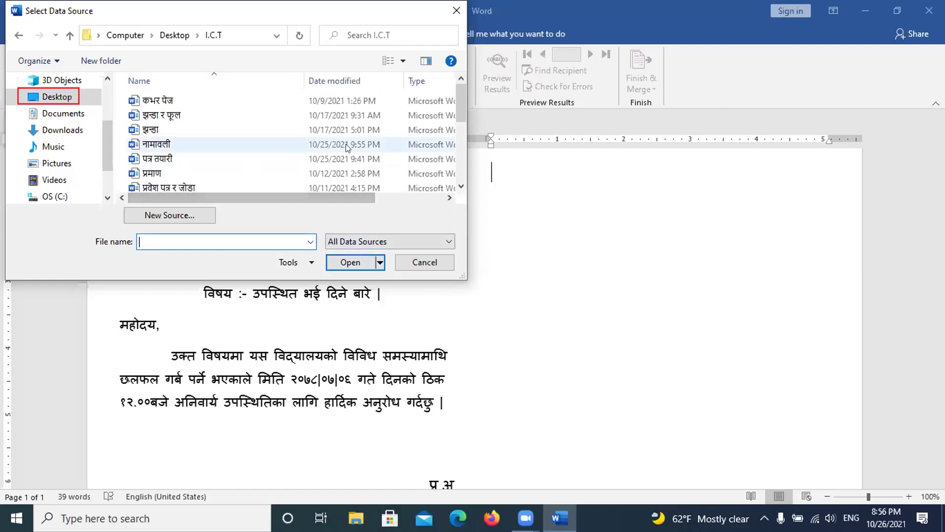
Step: Select the नामावली name-list file in the I.C.T folder
scroll(347, 145, down, 1)
scroll(345, 140, down, 3)
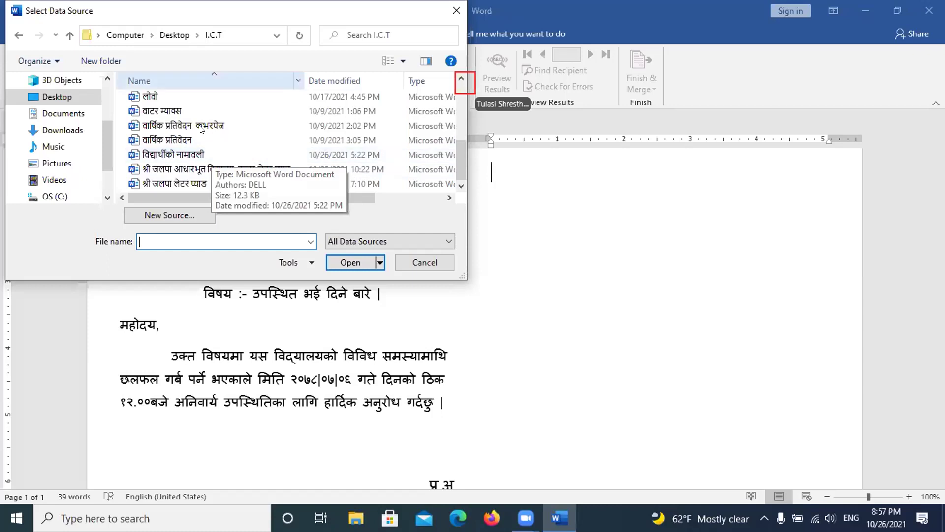
scroll(187, 183, up, 1)
scroll(186, 185, down, 1)
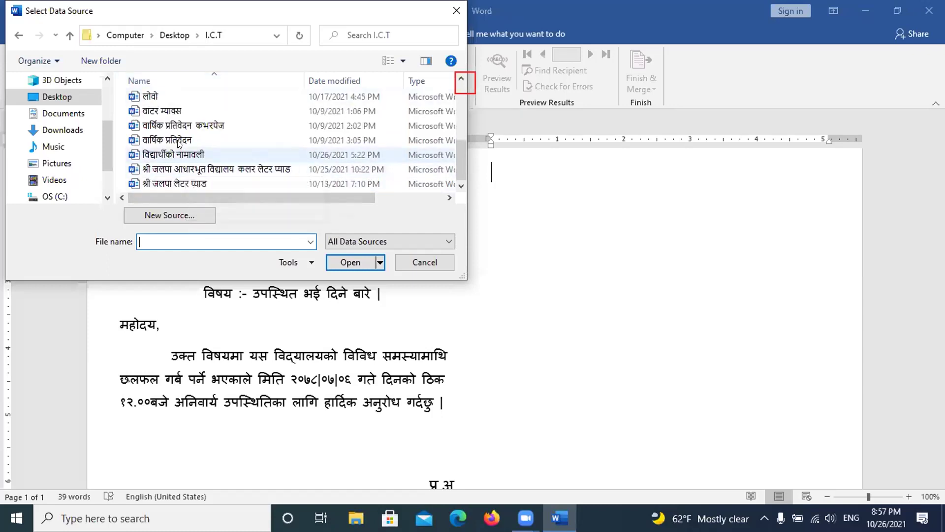
scroll(180, 142, up, 1)
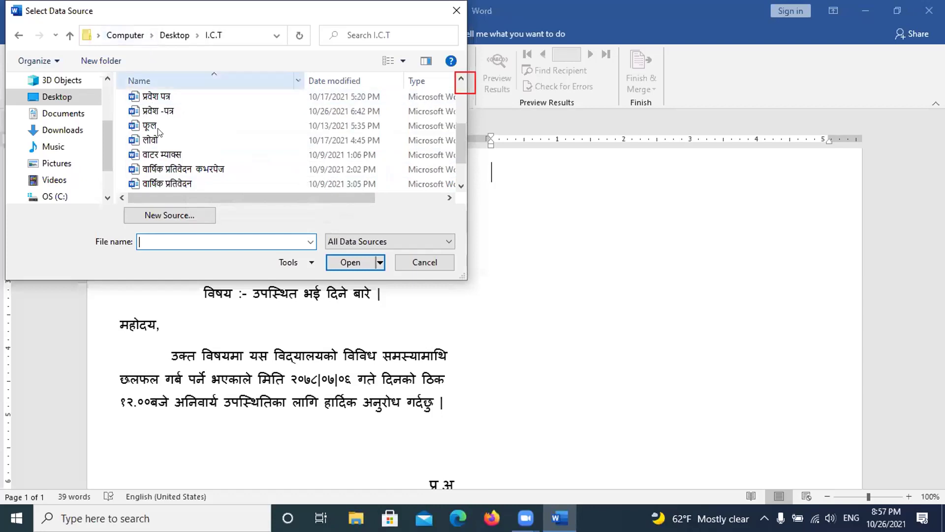
scroll(160, 108, up, 3)
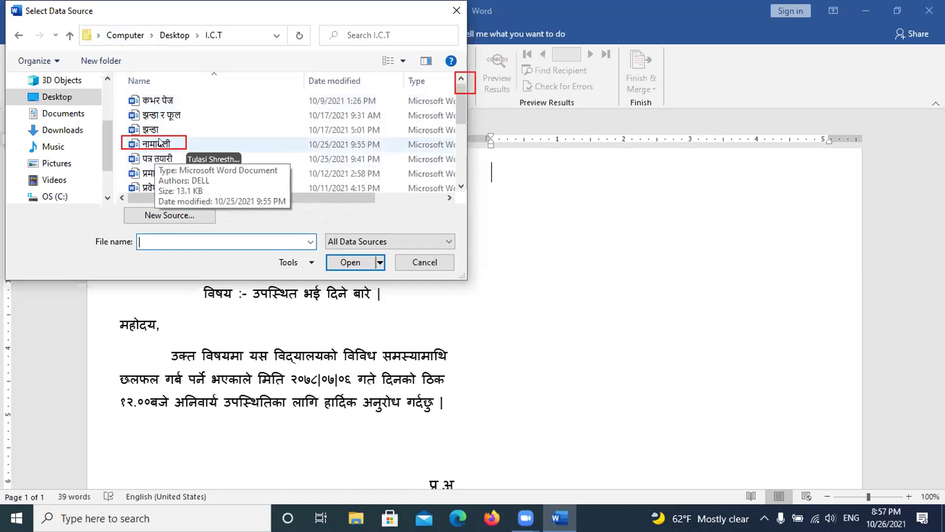
click(158, 143)
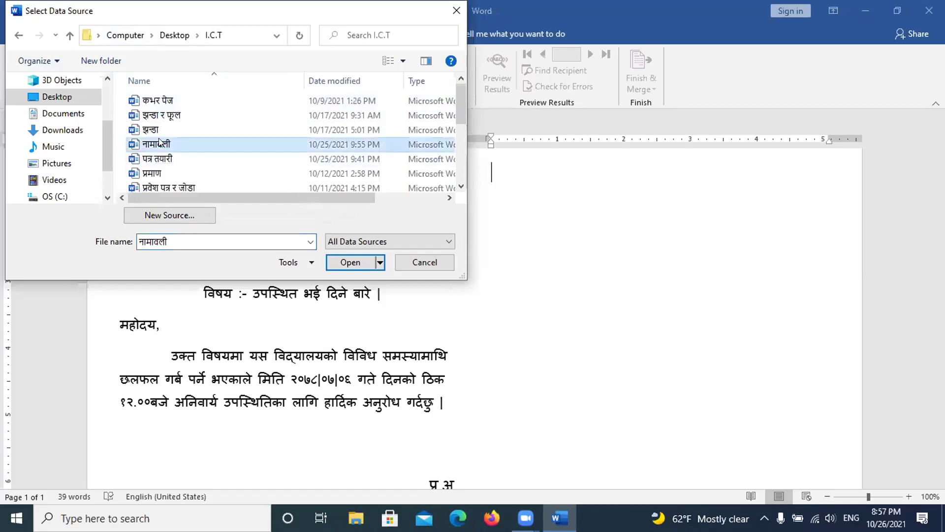
Step: Open नामावली as the recipient list, then delete the old «नाम» and «ठेगाना» fields
click(349, 262)
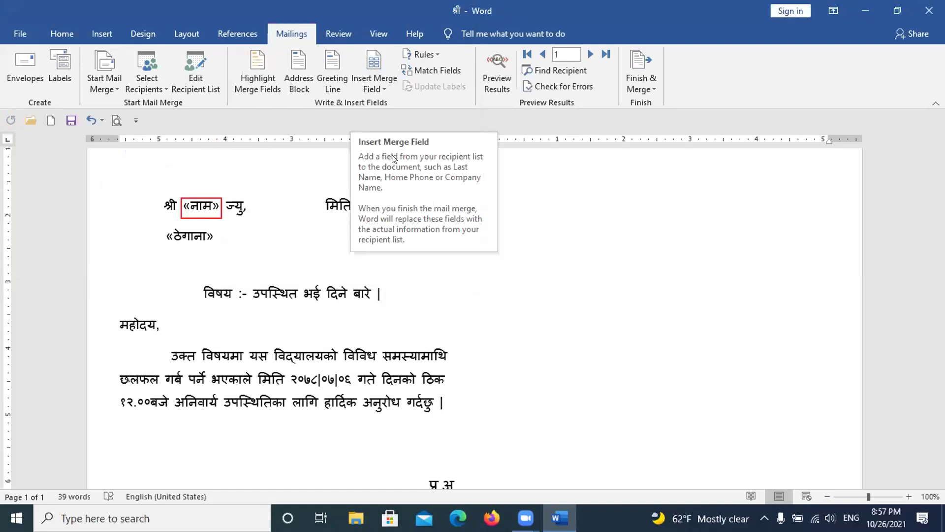
click(215, 205)
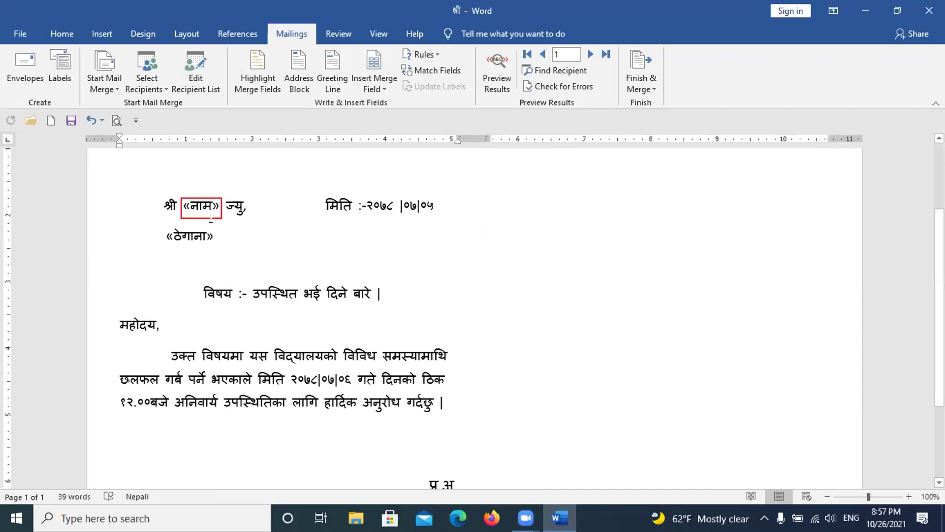
double_click(211, 219)
key(Delete)
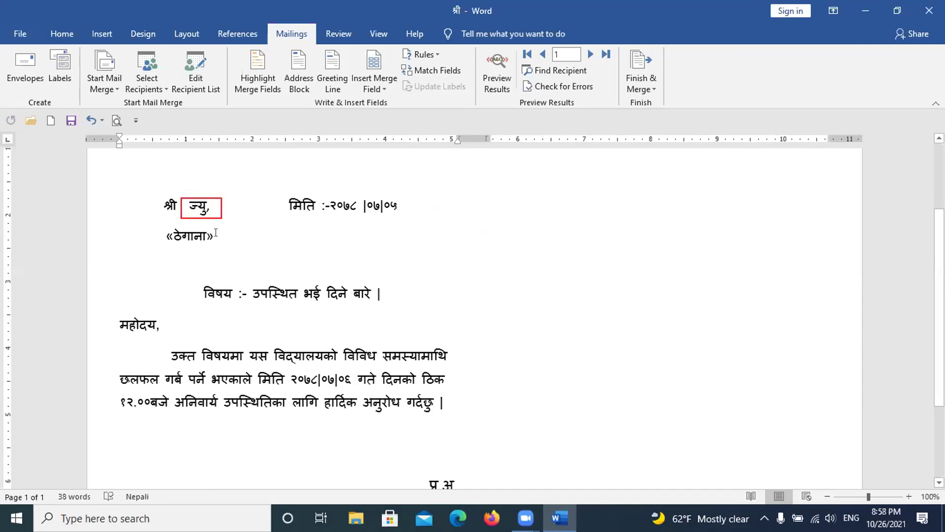
click(211, 234)
key(BackSpace)
key(BackSpace)
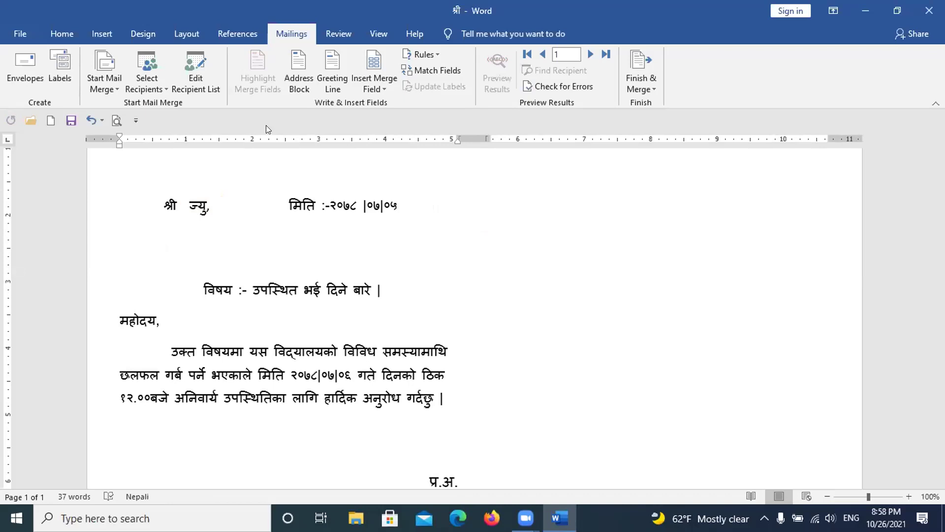
click(182, 204)
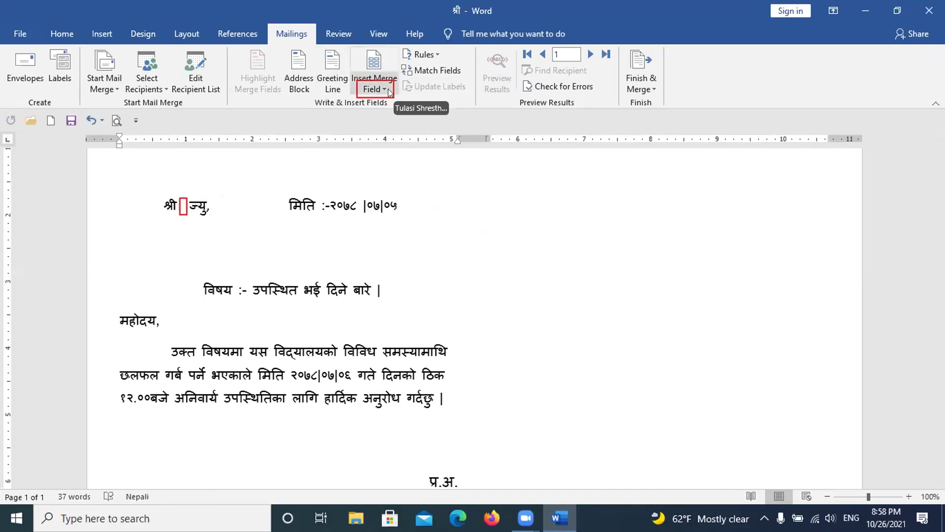
Step: Insert the «नाम» field after श्री and the «ठेगाना» field on the address line
click(375, 88)
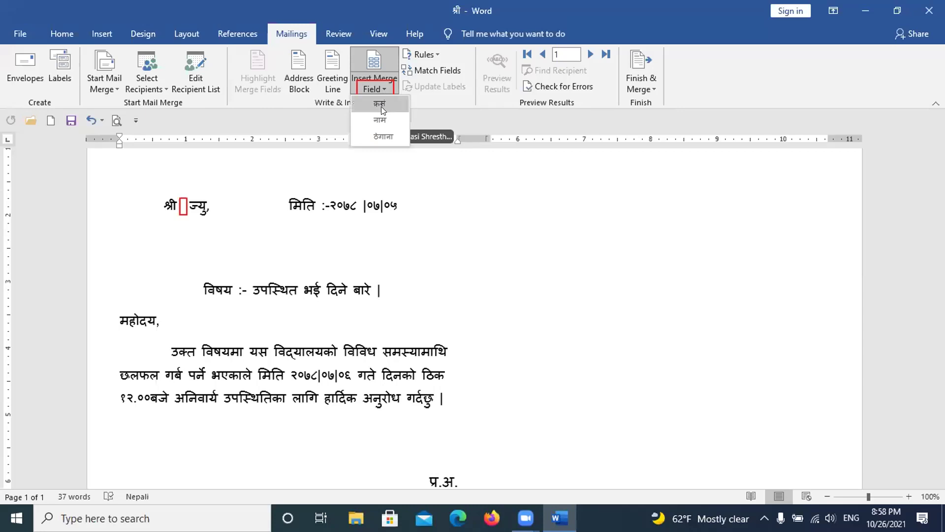
click(381, 119)
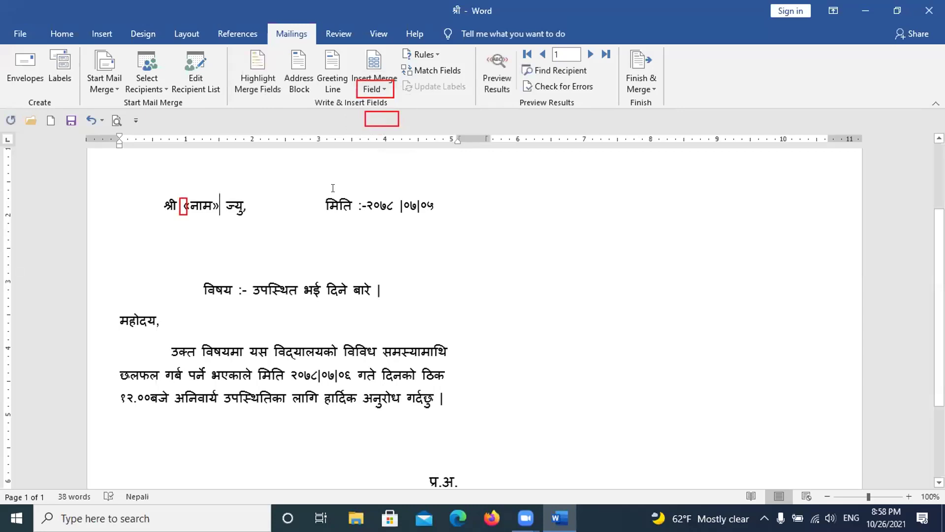
click(173, 231)
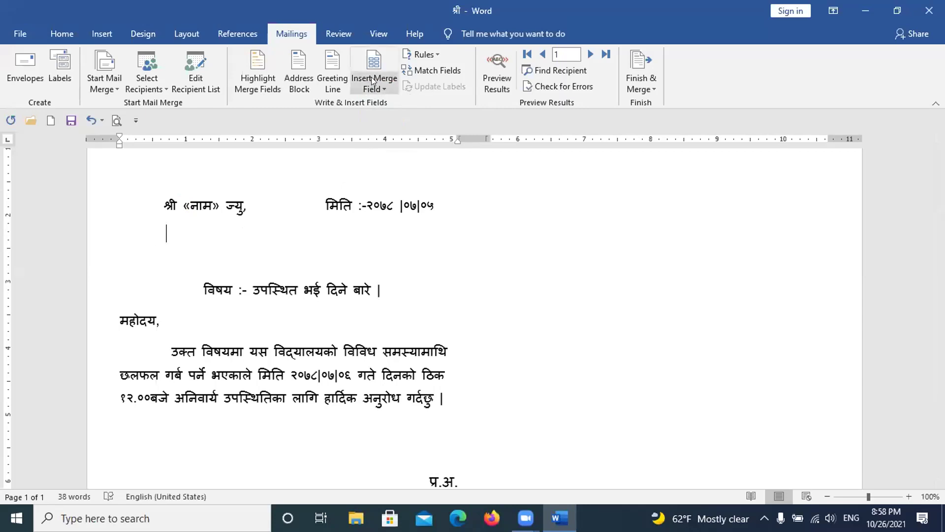
click(373, 90)
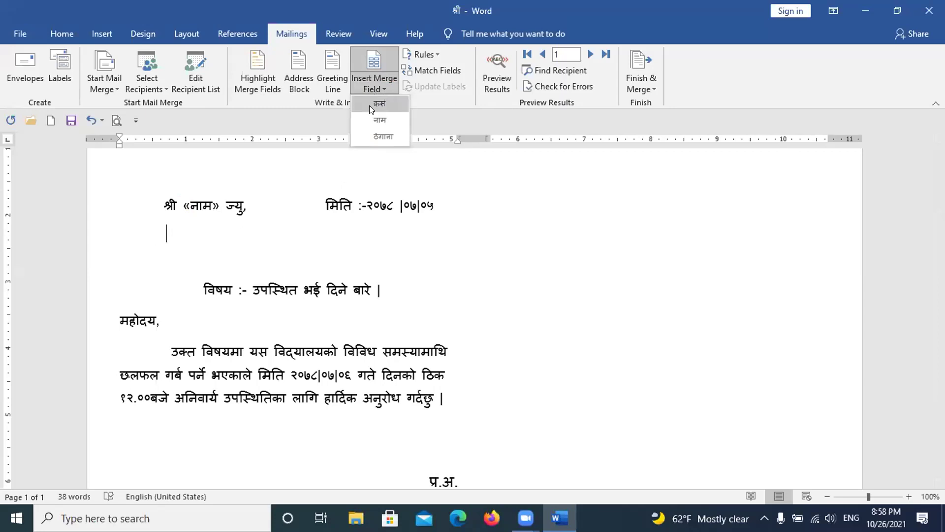
click(369, 134)
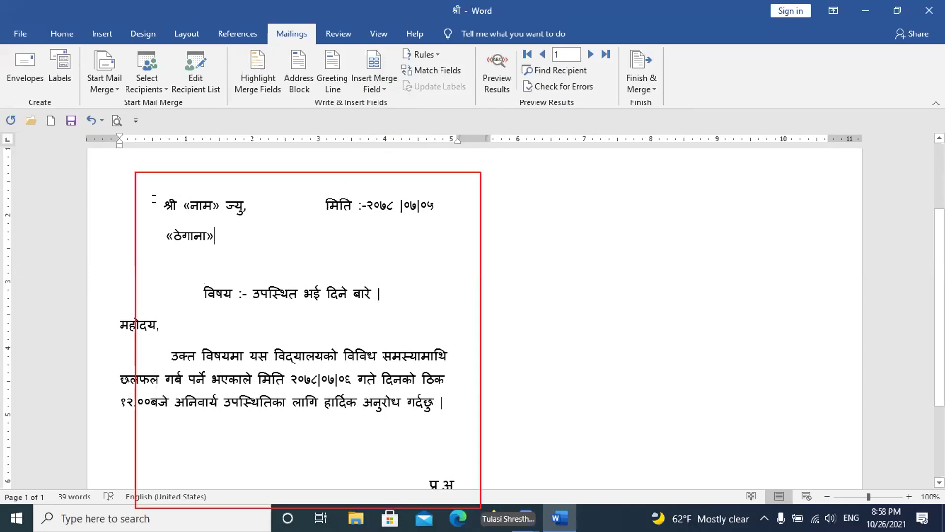
Step: Select the letter from the «नाम» line to प्र.अ. and move to the right column's top
mouse_move(151, 199)
mouse_down()
mouse_move(418, 206)
mouse_move(473, 438)
mouse_move(499, 372)
mouse_up()
scroll(473, 437, down, 3)
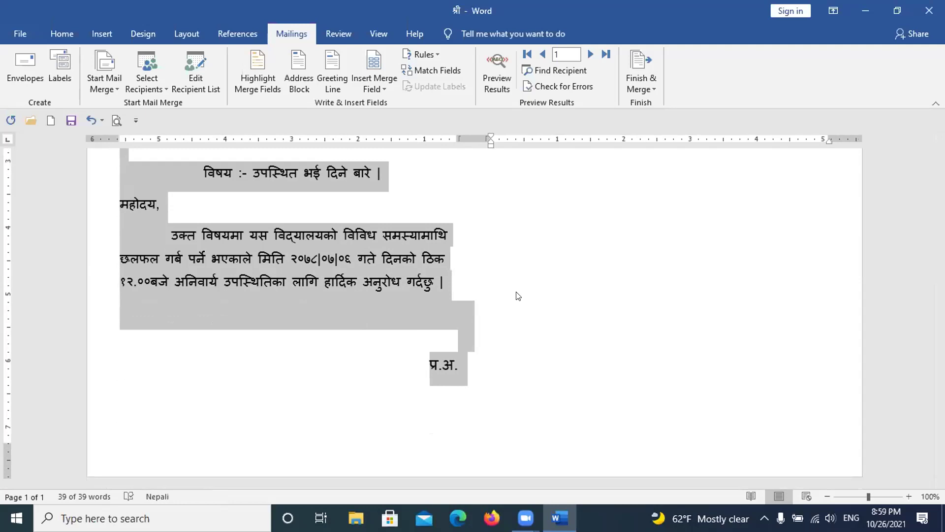
scroll(518, 295, up, 2)
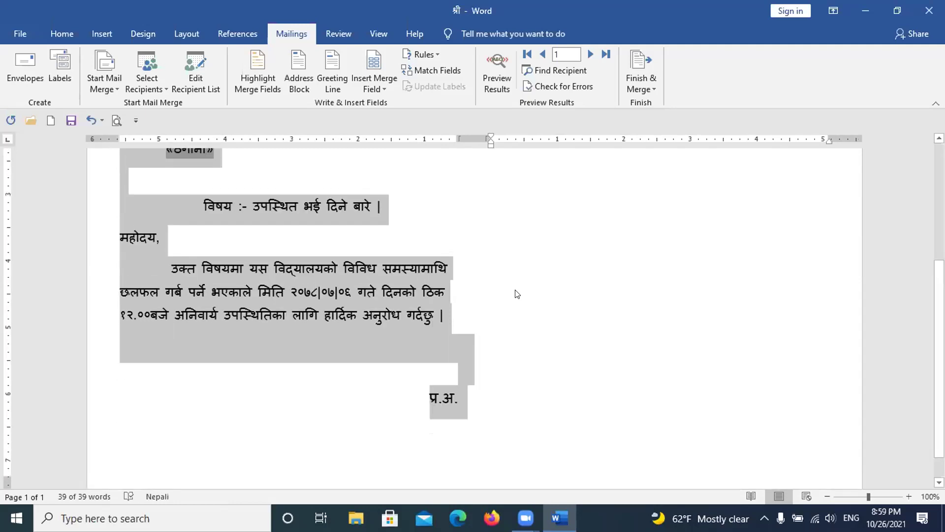
scroll(517, 294, up, 2)
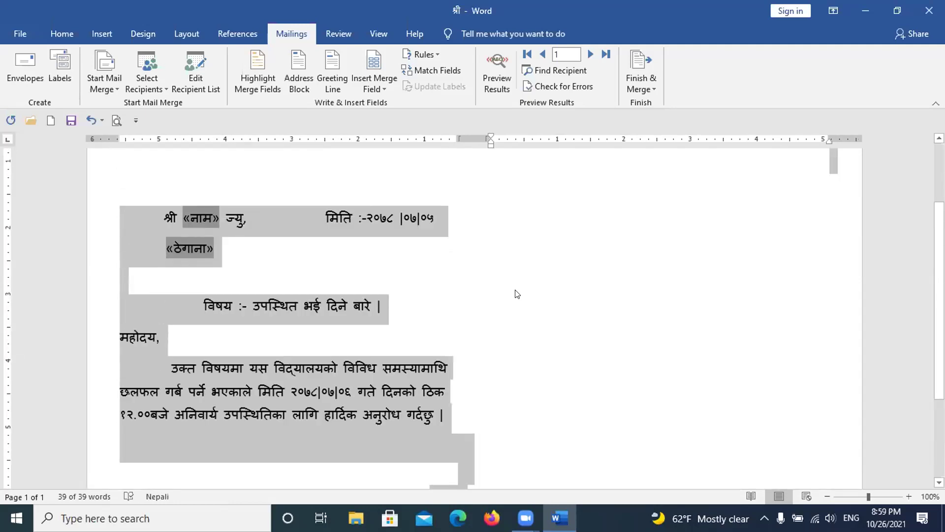
scroll(517, 294, up, 1)
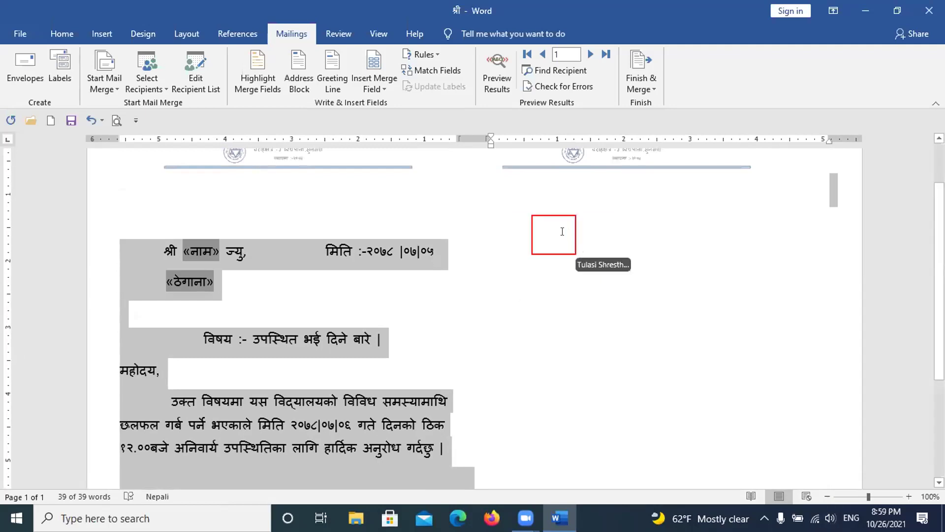
click(563, 233)
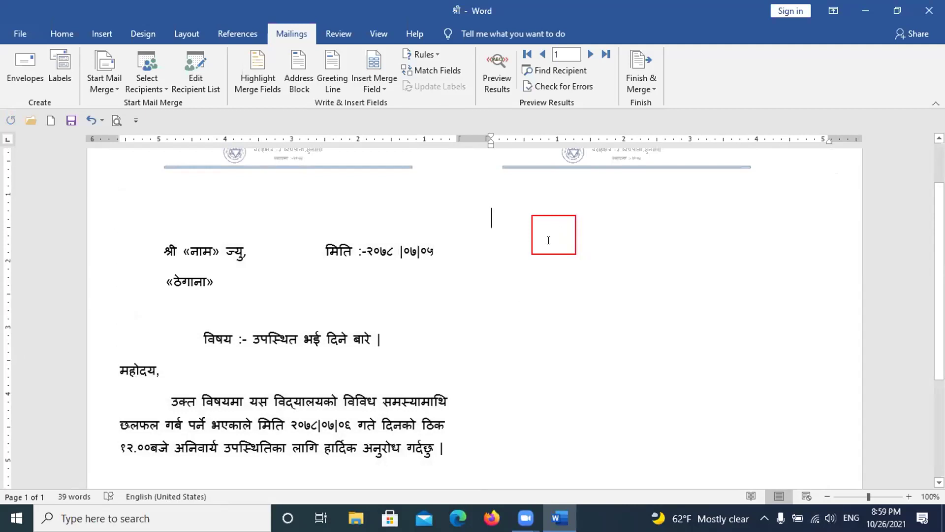
drag(425, 238, 498, 257)
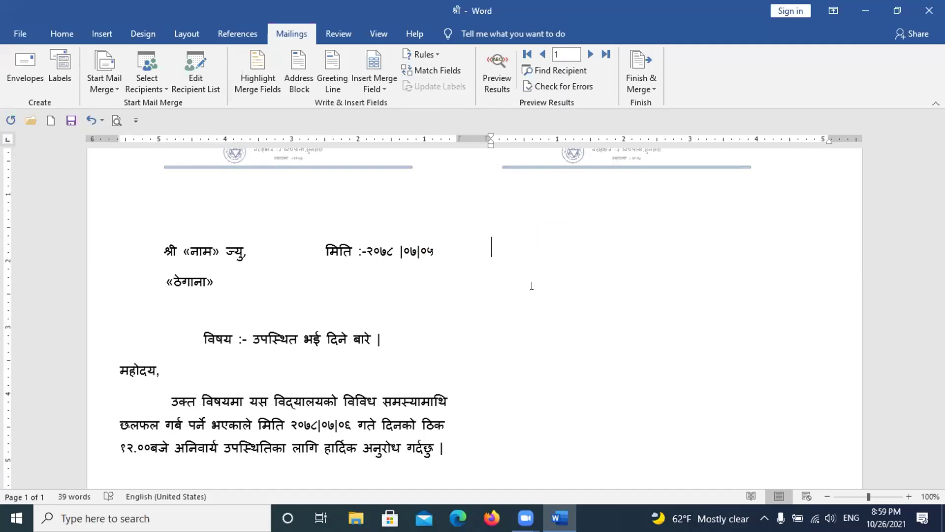
Step: Paste the copied letter with its «नाम» and «ठेगाना» fields into the right column
key(ctrl+v)
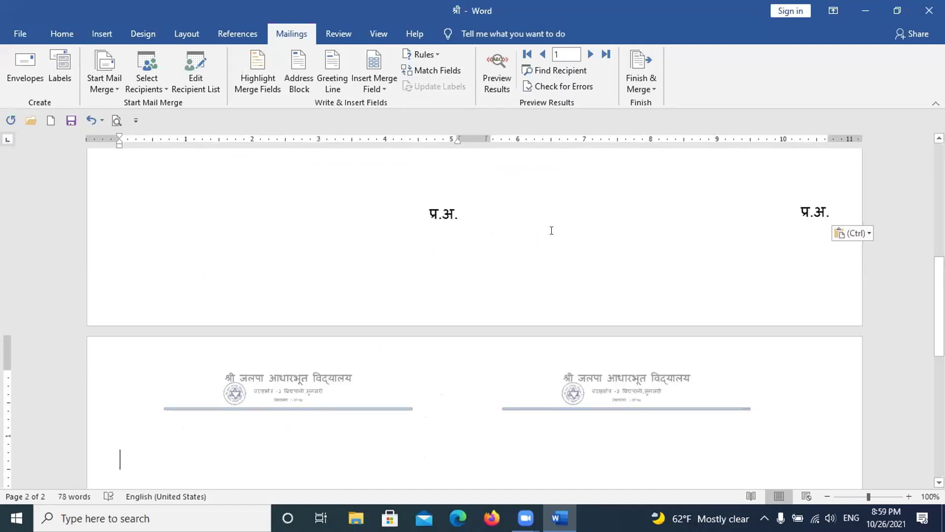
scroll(551, 231, up, 2)
scroll(462, 303, up, 5)
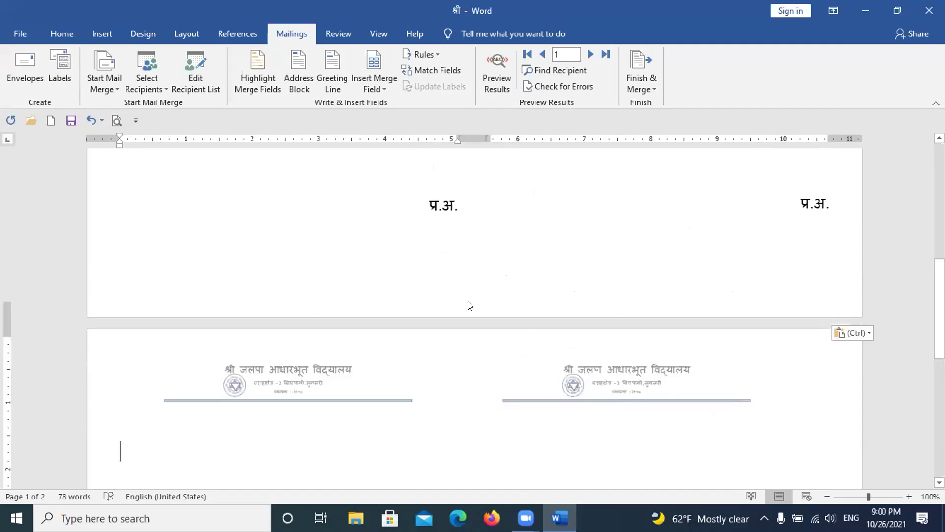
scroll(468, 306, down, 4)
scroll(448, 305, up, 3)
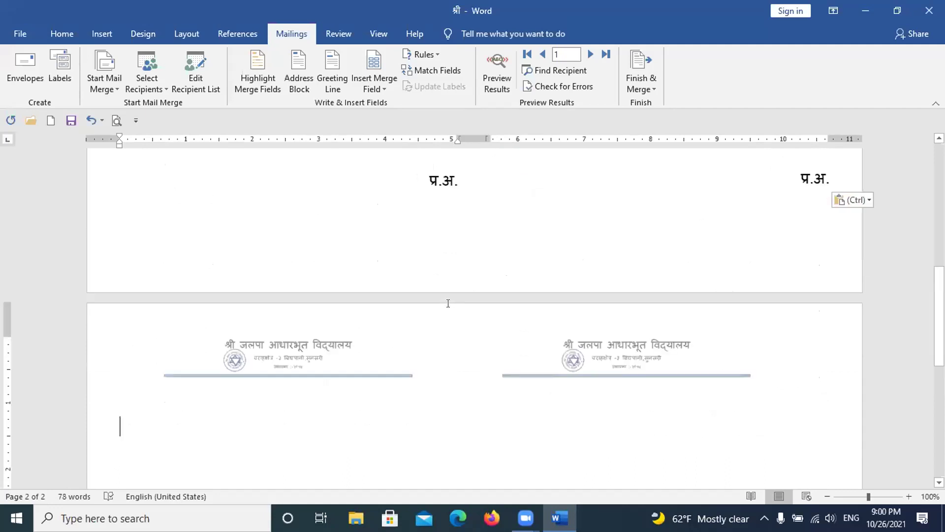
scroll(449, 303, up, 3)
scroll(448, 304, down, 3)
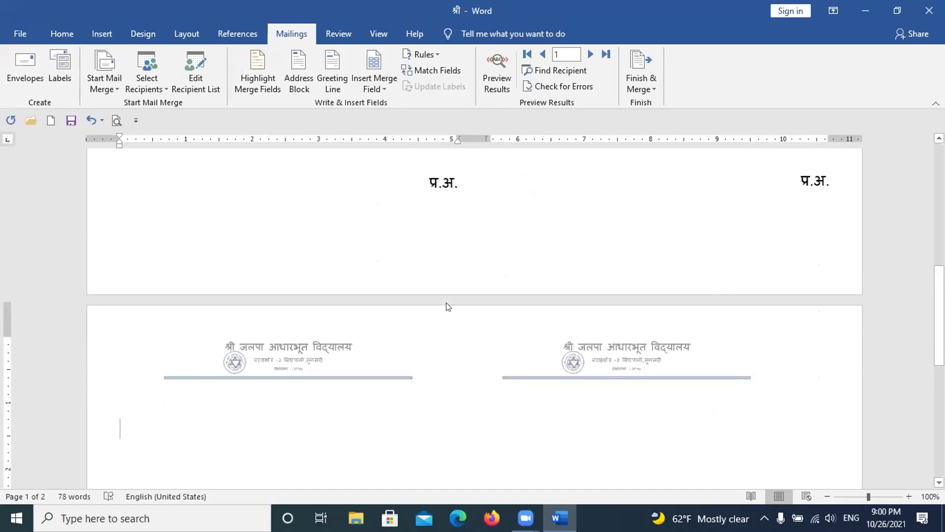
scroll(444, 296, up, 3)
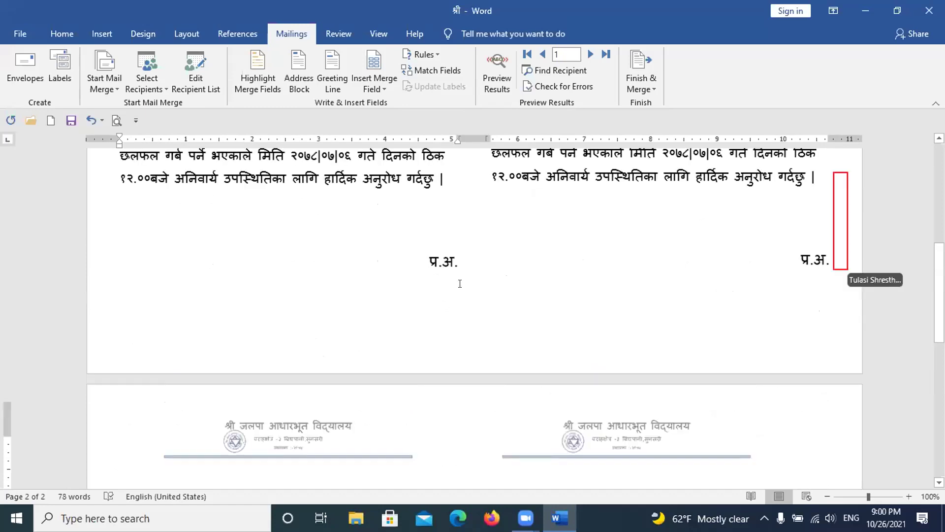
scroll(460, 283, up, 1)
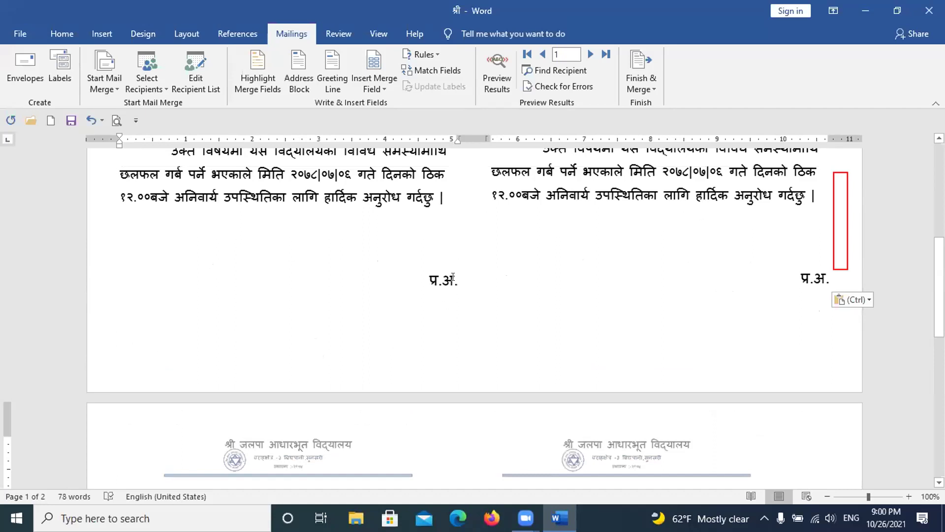
Step: Delete the empty second page after the right column's प्र.अ. so the document is one page
click(830, 274)
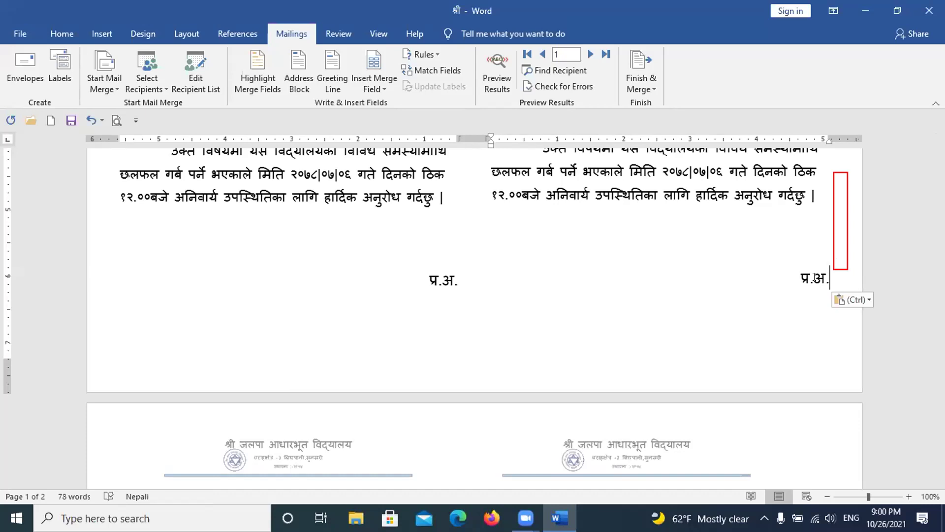
key(Escape)
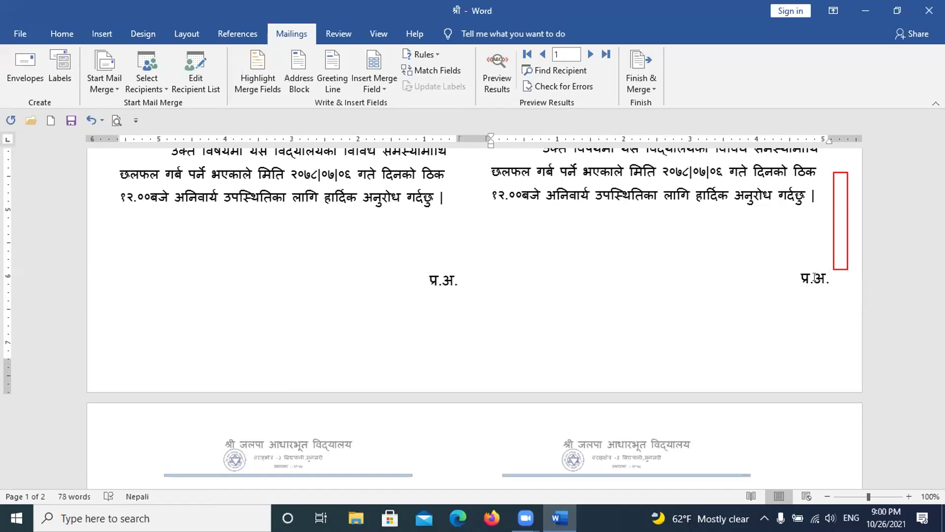
key(Delete)
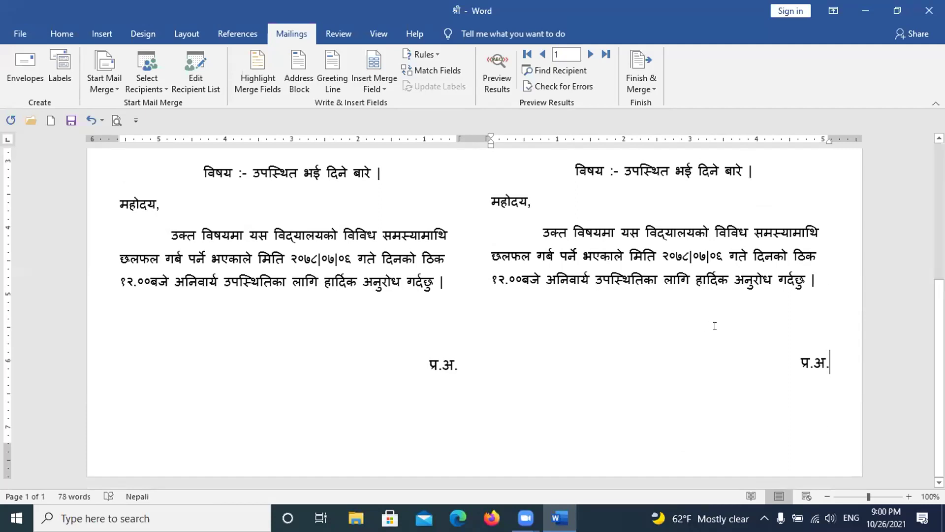
scroll(754, 351, up, 4)
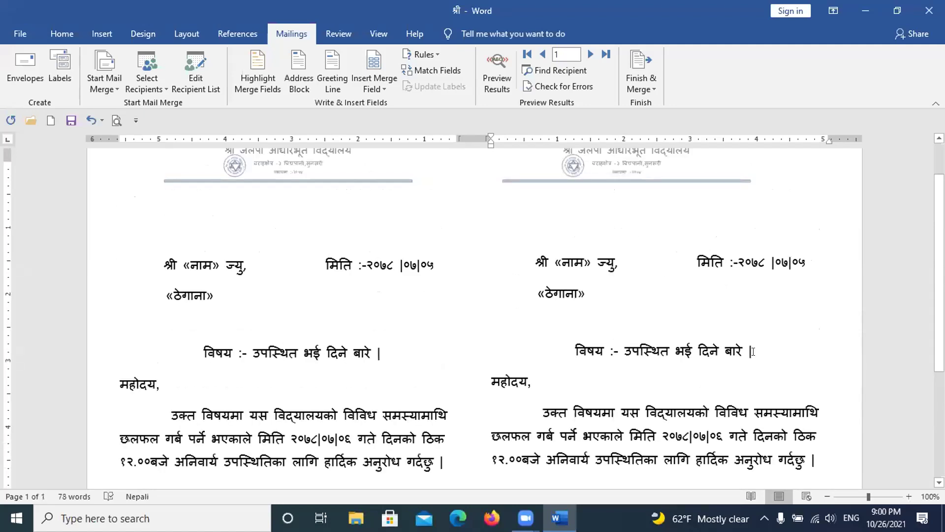
scroll(754, 351, up, 1)
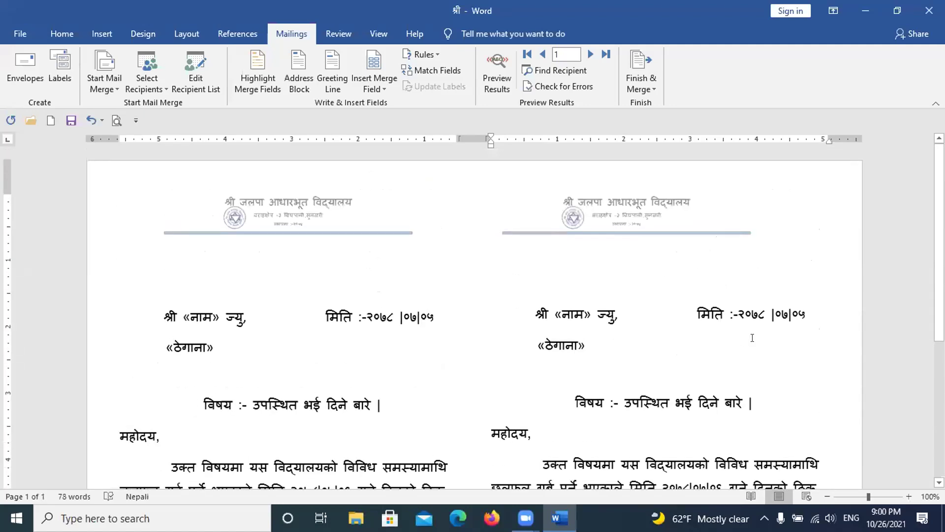
scroll(752, 338, down, 4)
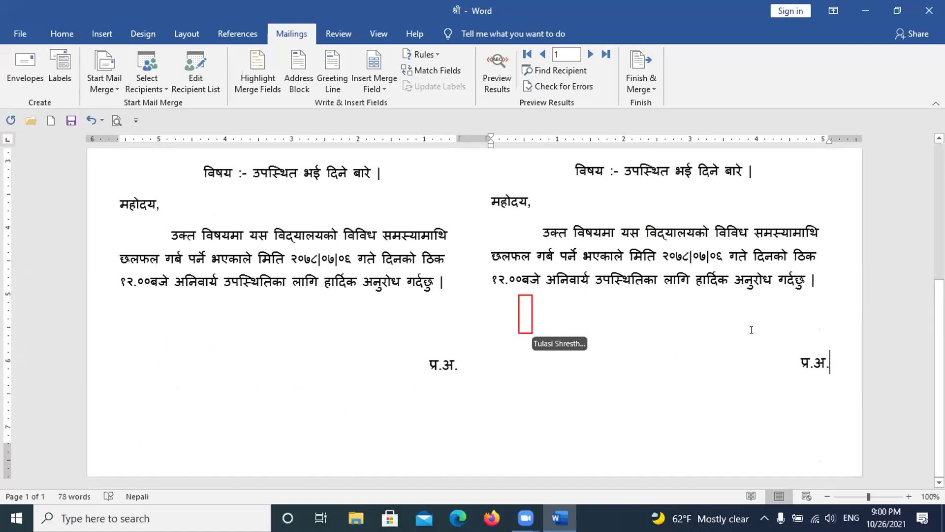
scroll(686, 331, up, 1)
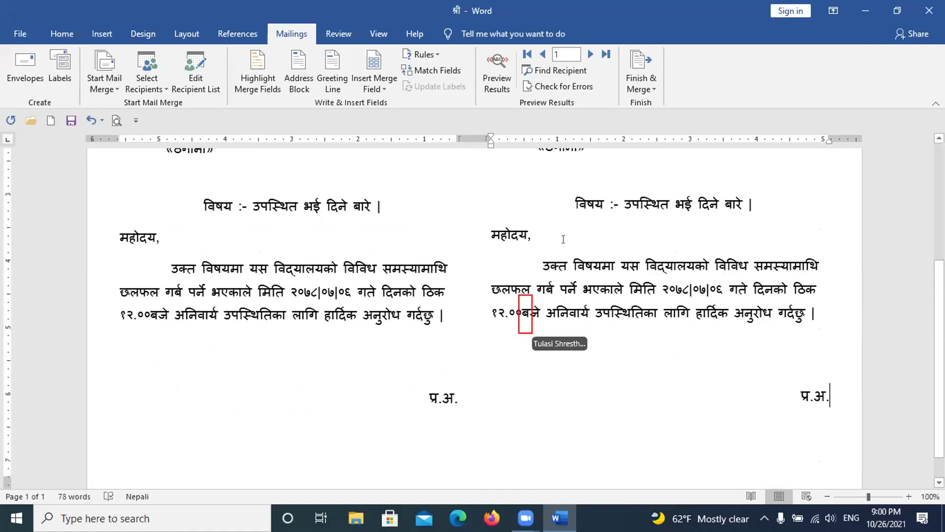
scroll(557, 232, up, 1)
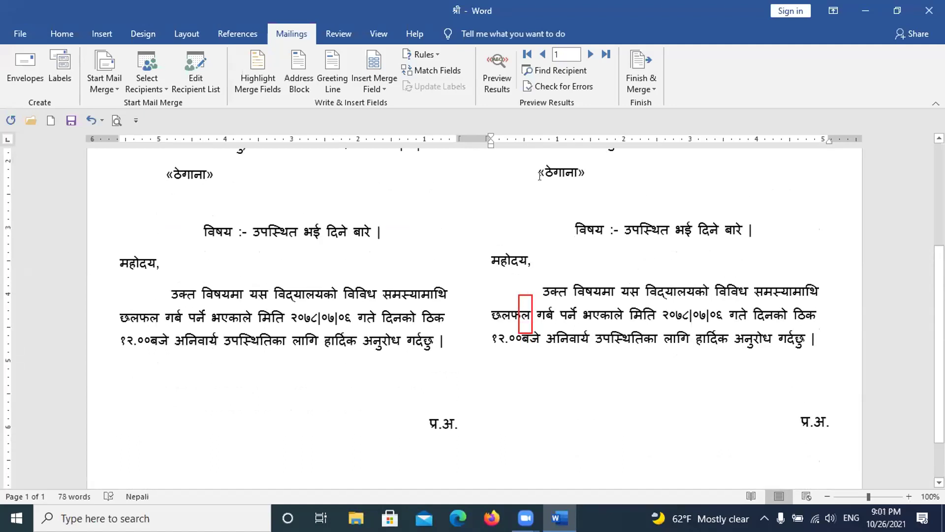
scroll(542, 197, up, 1)
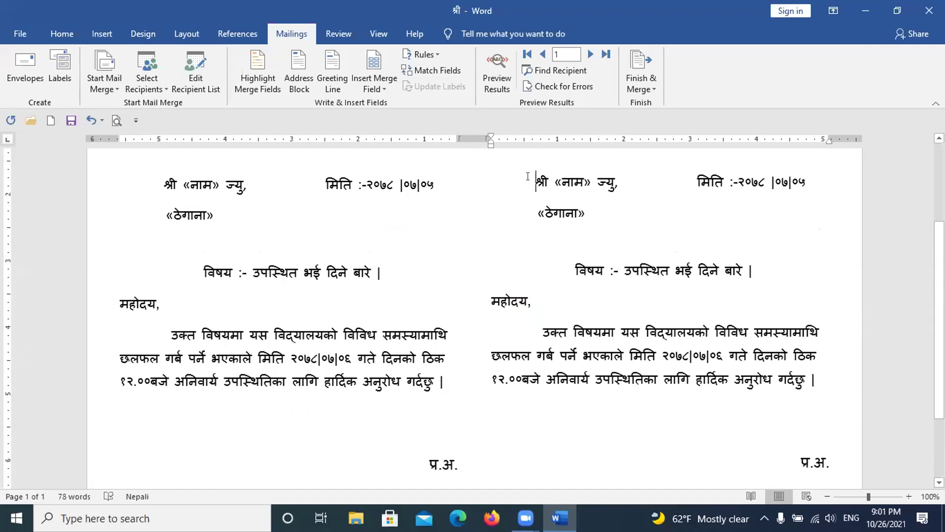
Step: Insert a Next Record rule from Mailings > Rules just before the right letter's श्री «नाम» ज्यु
click(437, 53)
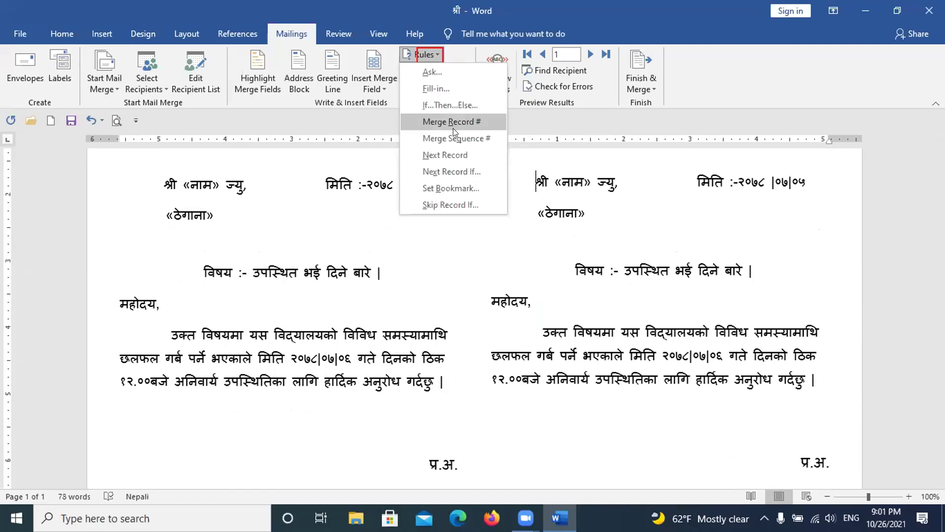
click(454, 154)
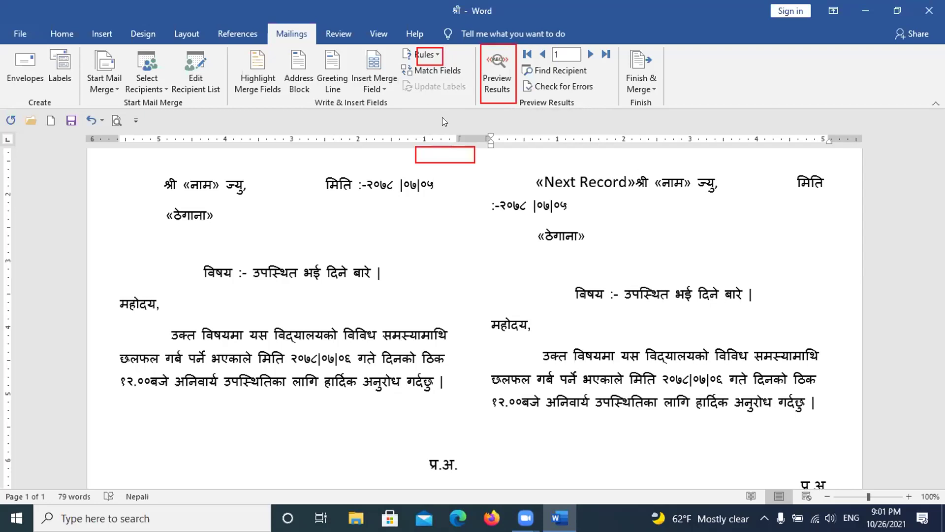
Step: Preview the merged recipients and delete extra spaces so the left column's date fits one line
click(492, 71)
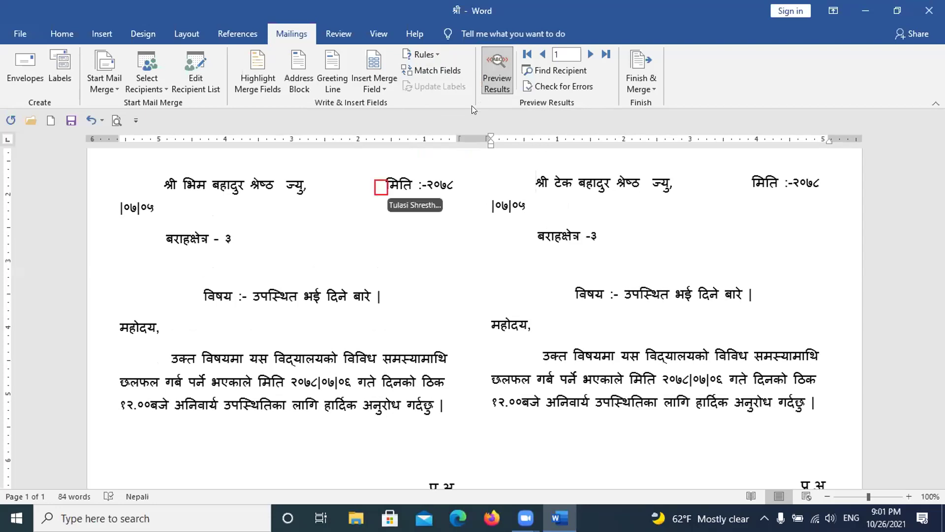
click(376, 183)
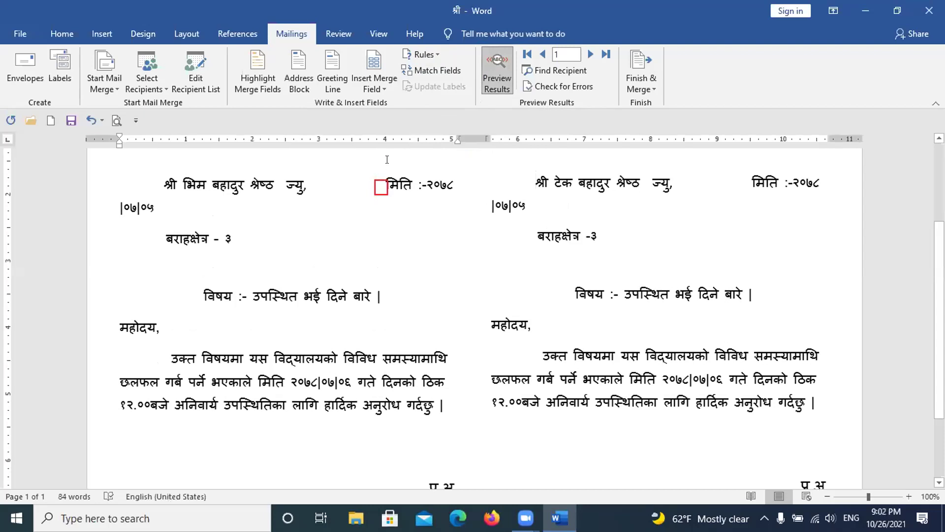
key(BackSpace)
key(BackSpace)
key(BackSpace)
key(BackSpace)
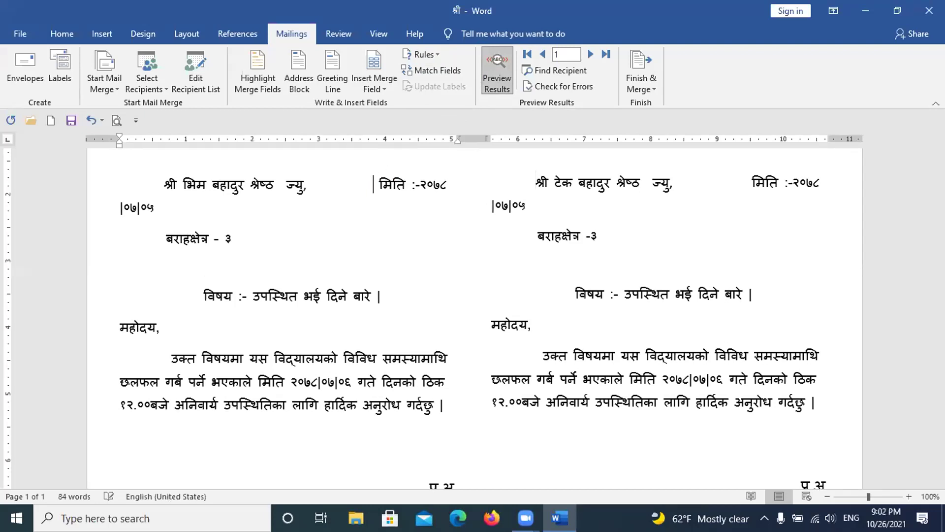
key(BackSpace)
key(BackSpace)
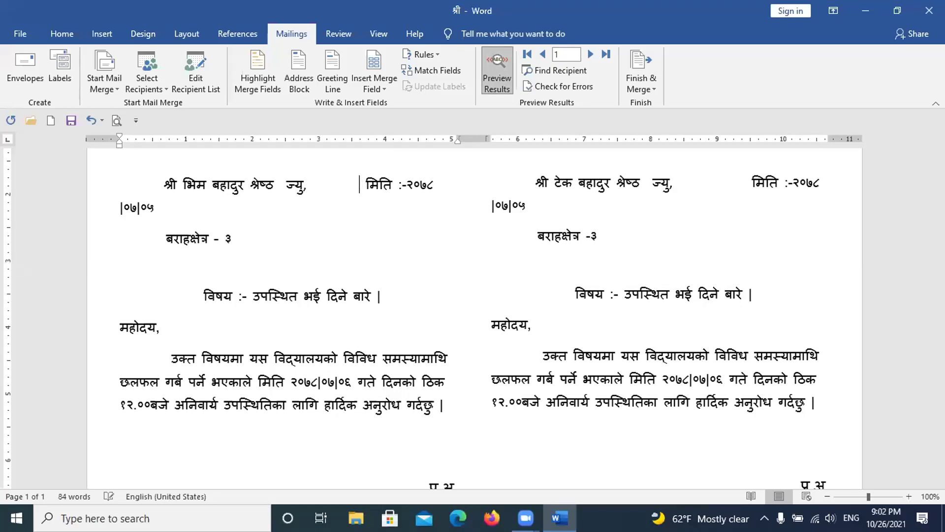
key(BackSpace)
key(BackSpace)
key(BackSpace)
key(BackSpace)
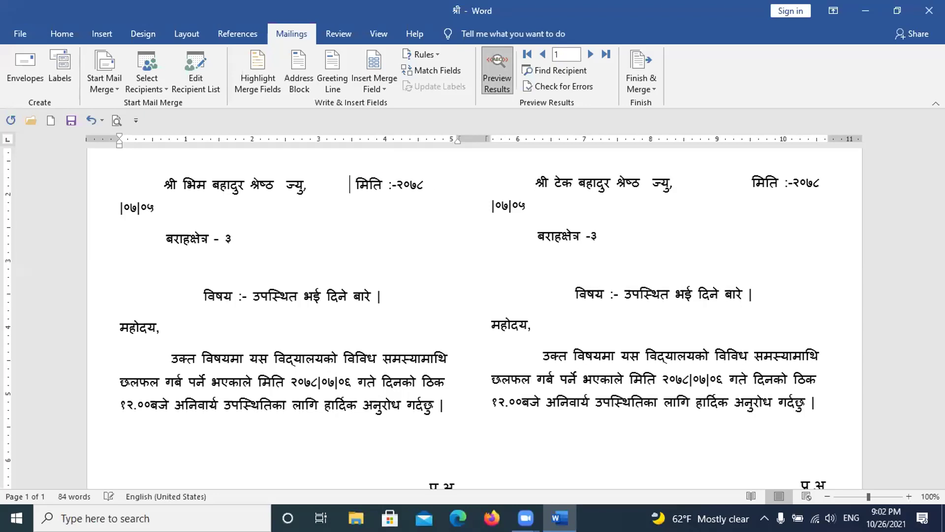
key(BackSpace)
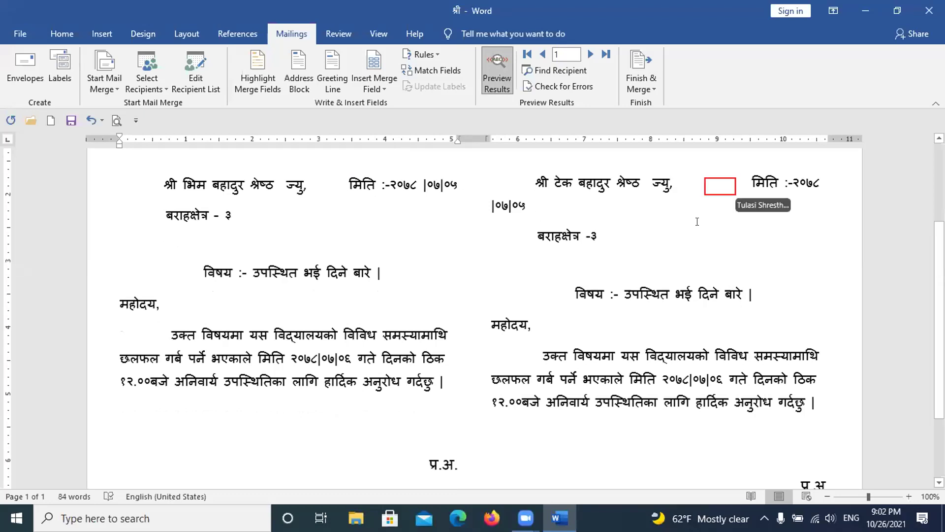
Step: Delete the extra spaces before the right-hand date so it joins the name line
click(740, 182)
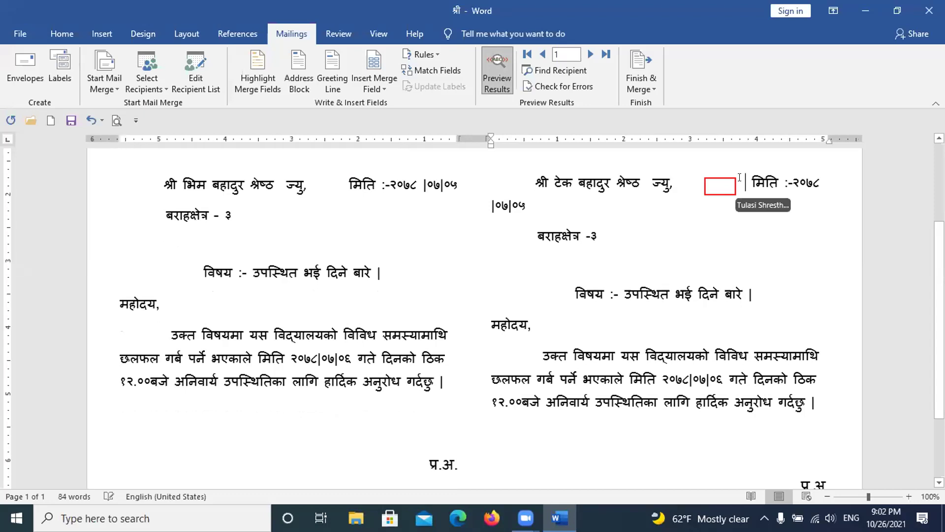
key(BackSpace)
key(BackSpace)
key(BackSpace)
key(BackSpace)
key(BackSpace)
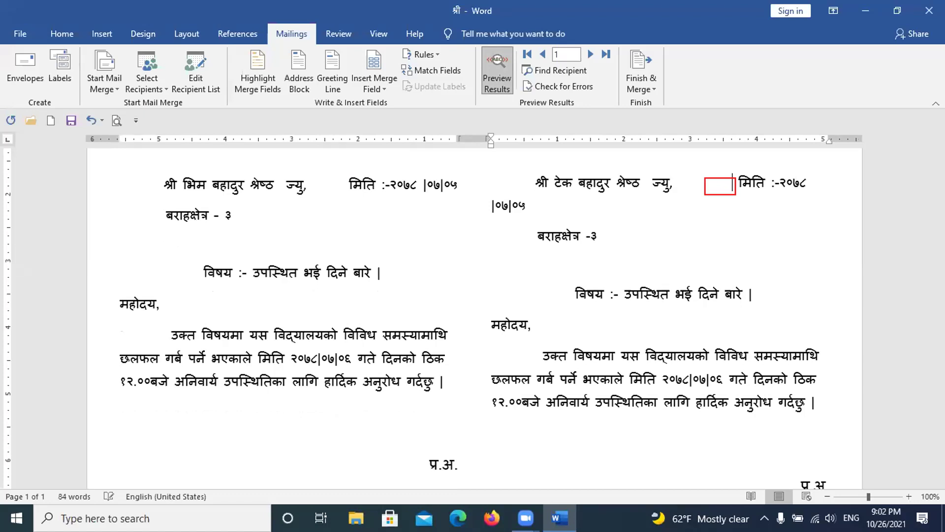
key(BackSpace)
key(BackSpace)
key(BackSpace)
key(BackSpace)
key(BackSpace)
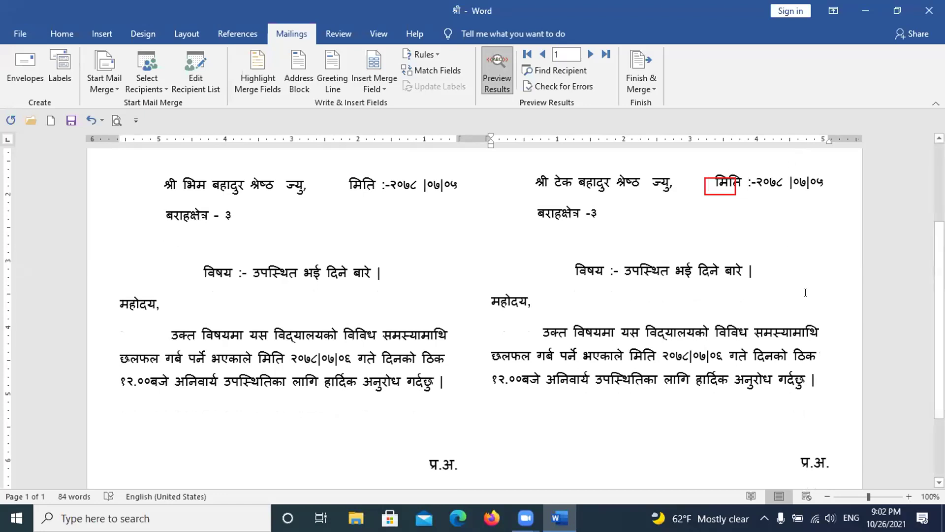
scroll(805, 293, down, 3)
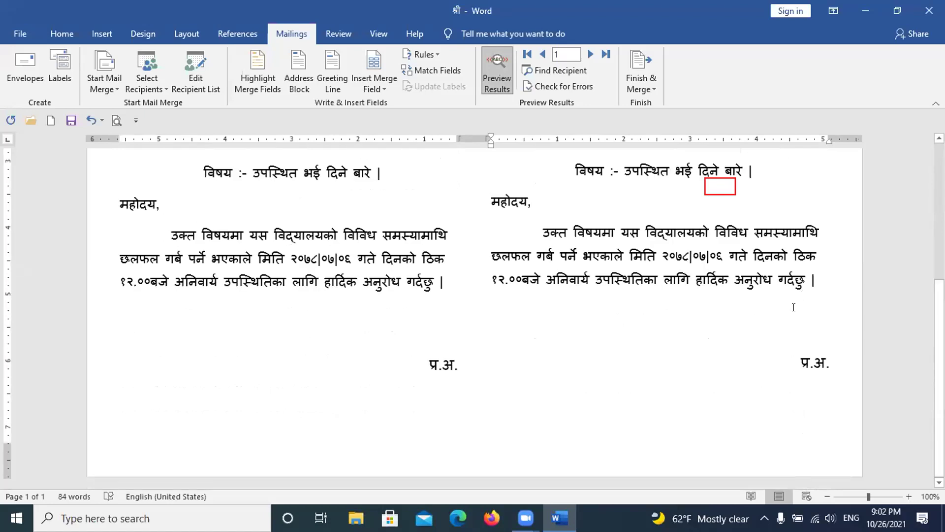
scroll(674, 342, up, 5)
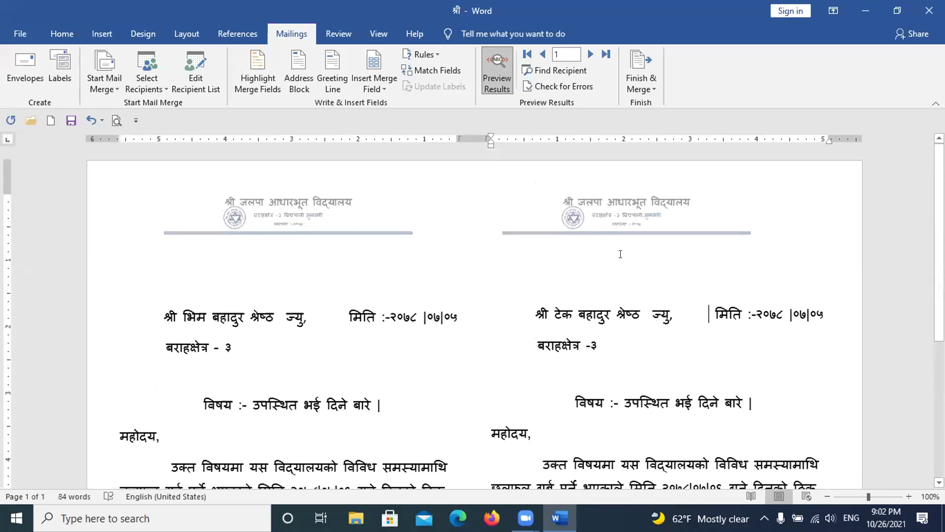
scroll(618, 256, down, 4)
scroll(608, 264, down, 3)
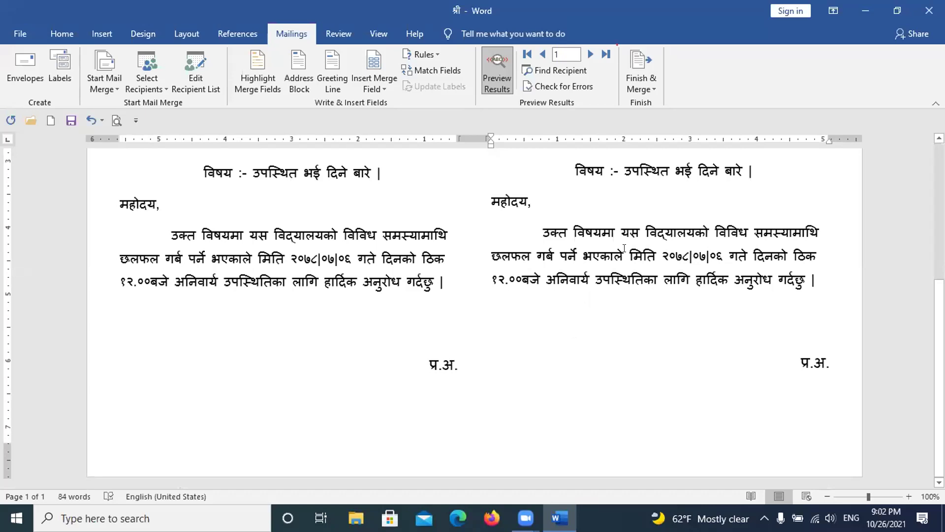
Step: Merge all recipient records into a new document via Edit Individual Documents, keeping All selected
click(634, 70)
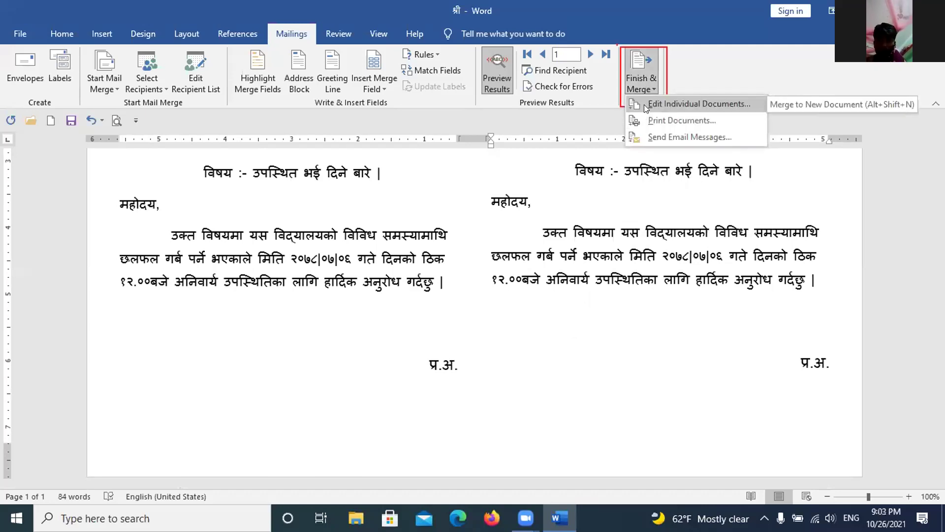
click(644, 104)
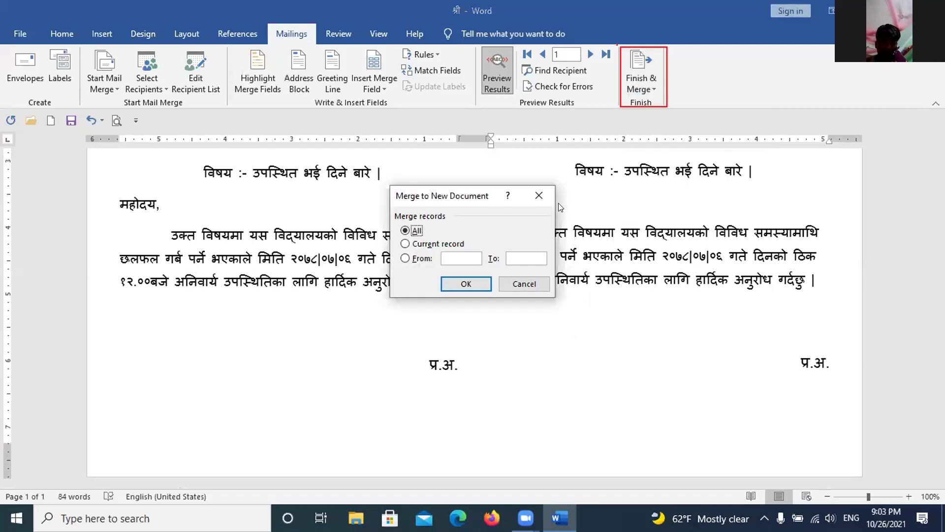
drag(470, 282, 469, 259)
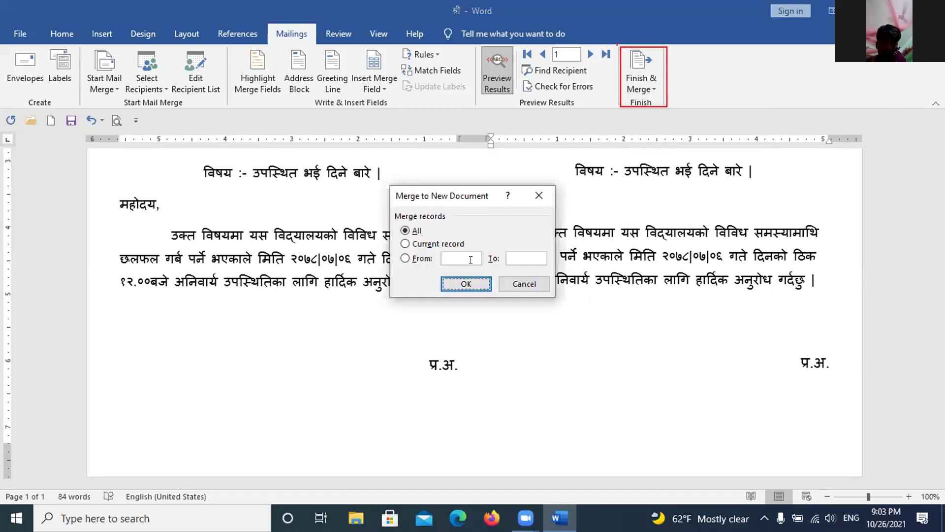
click(466, 285)
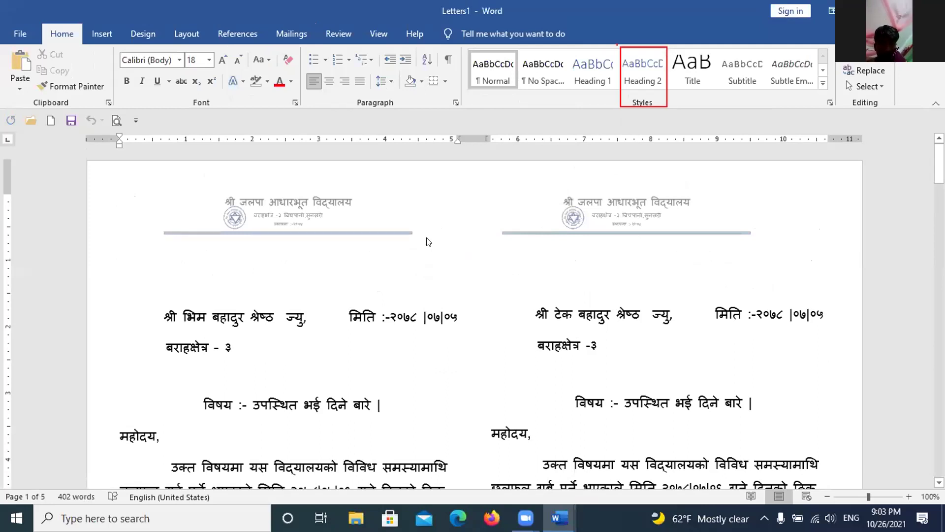
scroll(428, 276, down, 10)
key(Right)
key(Right)
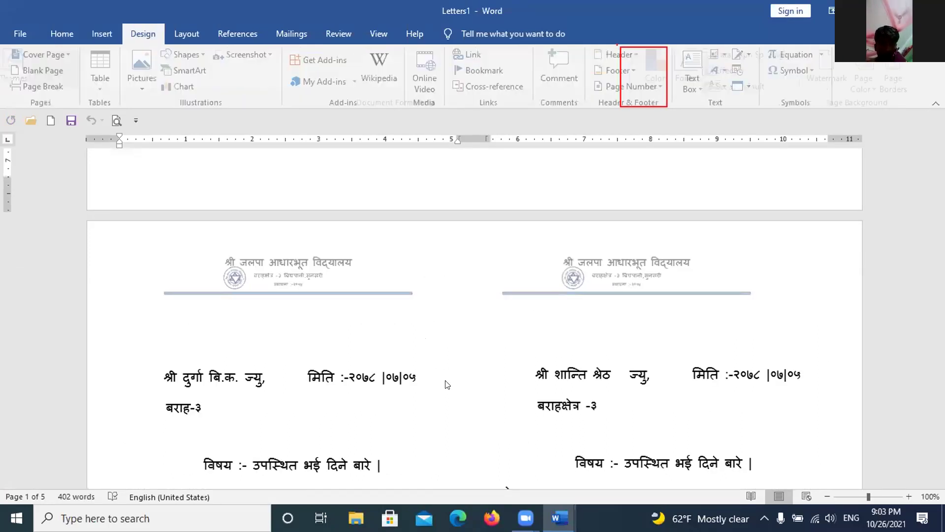
key(Right)
key(Right)
key(Right)
key(Right)
key(Right)
key(Right)
scroll(463, 331, down, 2)
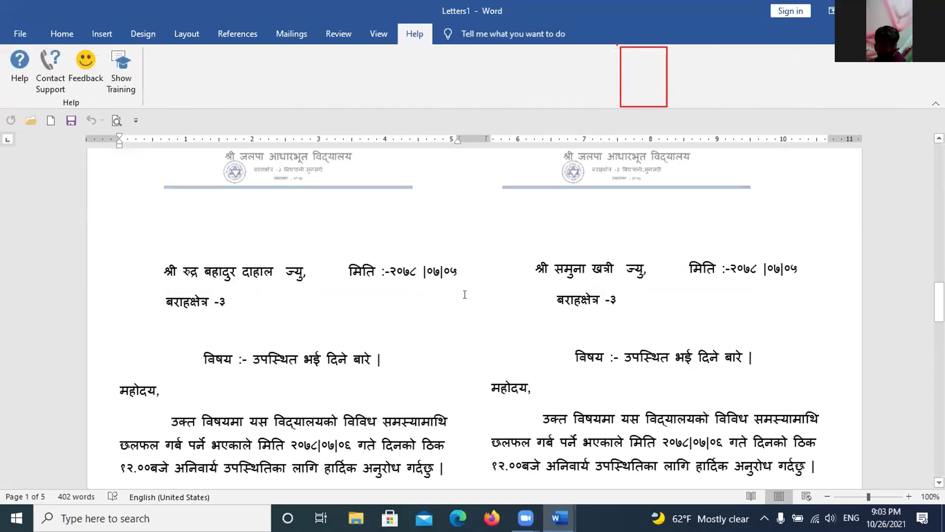
scroll(465, 294, down, 5)
scroll(452, 268, down, 4)
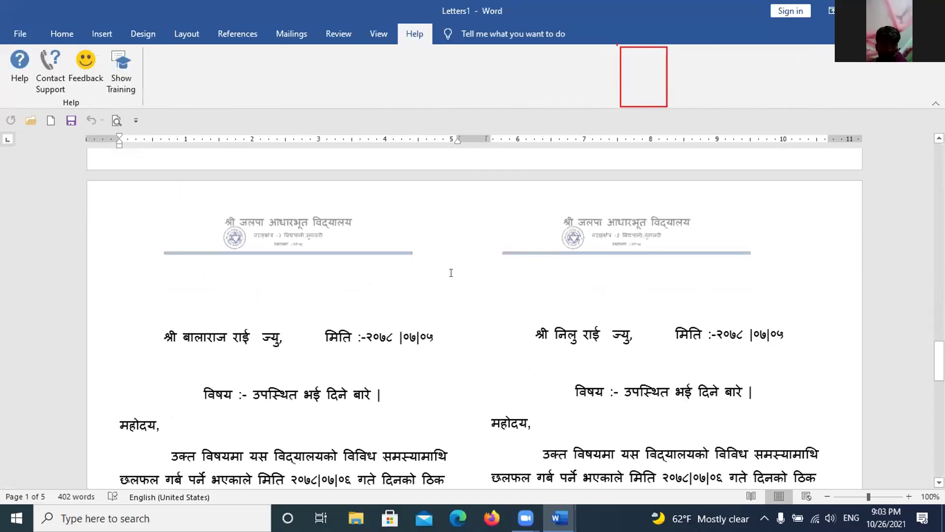
scroll(451, 273, down, 3)
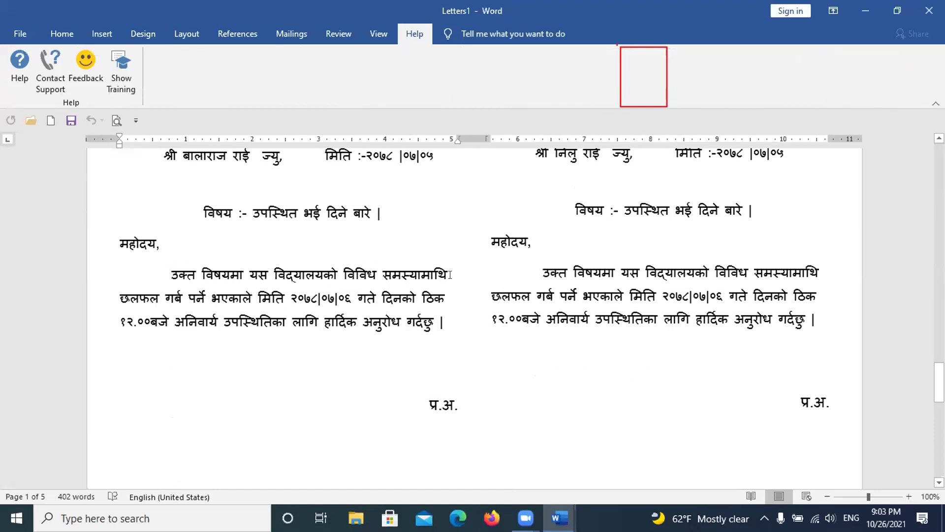
scroll(450, 274, down, 1)
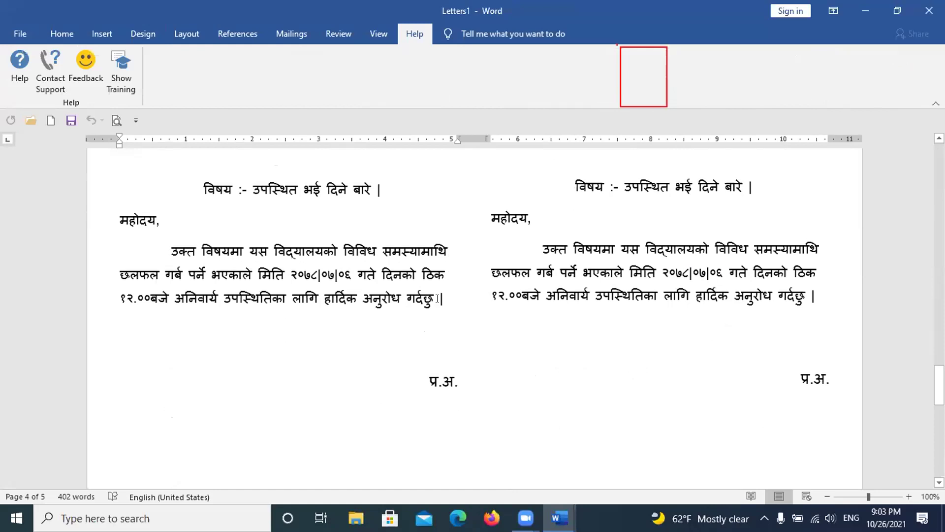
scroll(438, 298, down, 2)
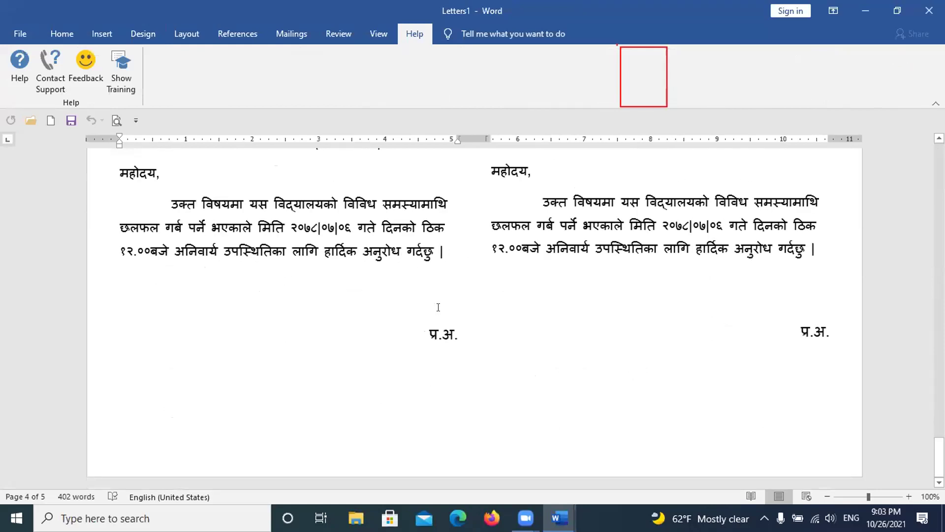
scroll(439, 307, up, 10)
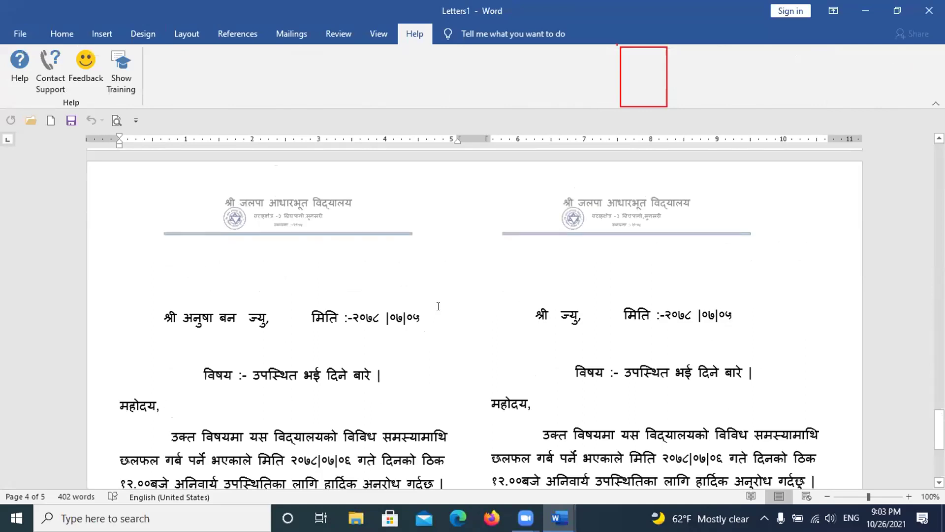
scroll(439, 314, up, 3)
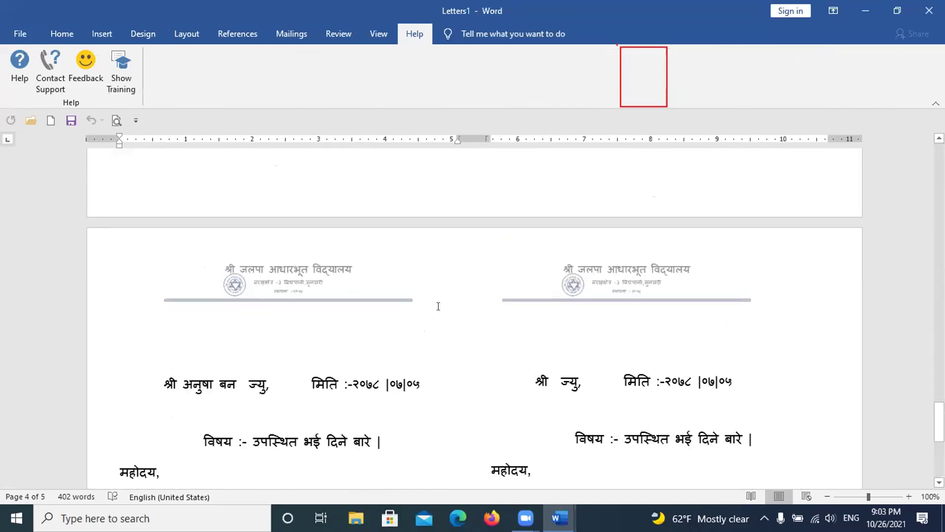
scroll(439, 306, up, 15)
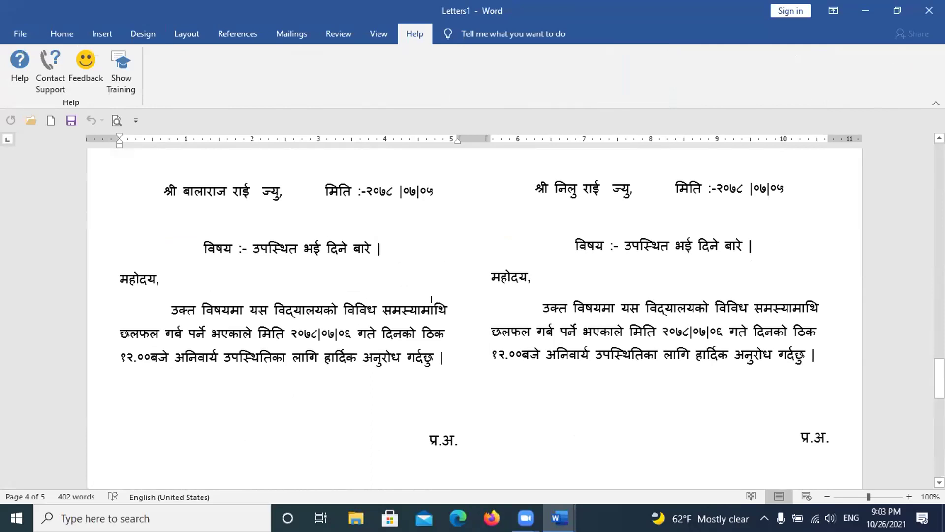
scroll(449, 299, down, 4)
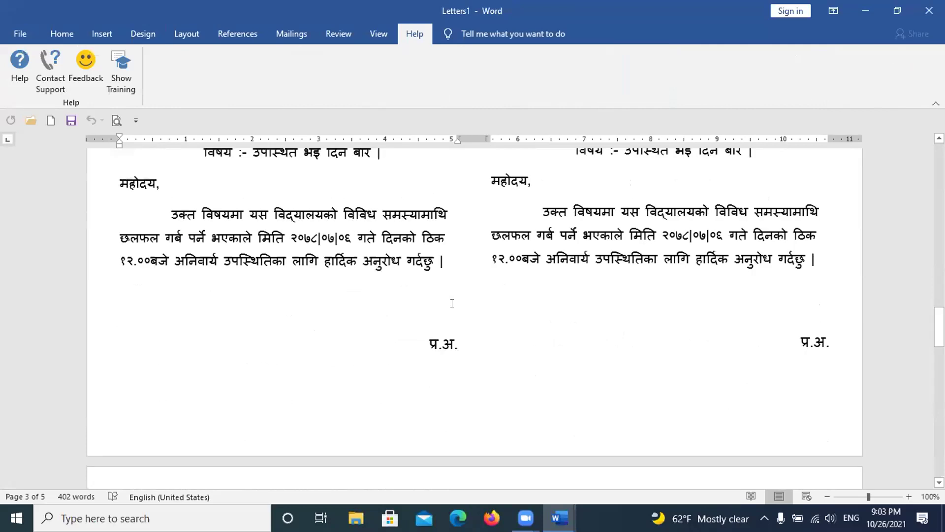
scroll(452, 304, down, 5)
scroll(452, 304, up, 5)
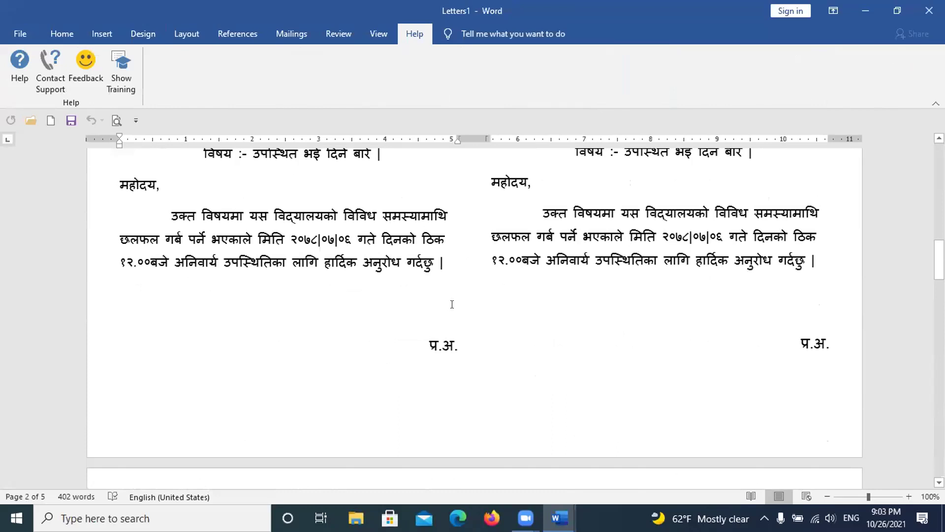
scroll(451, 306, up, 13)
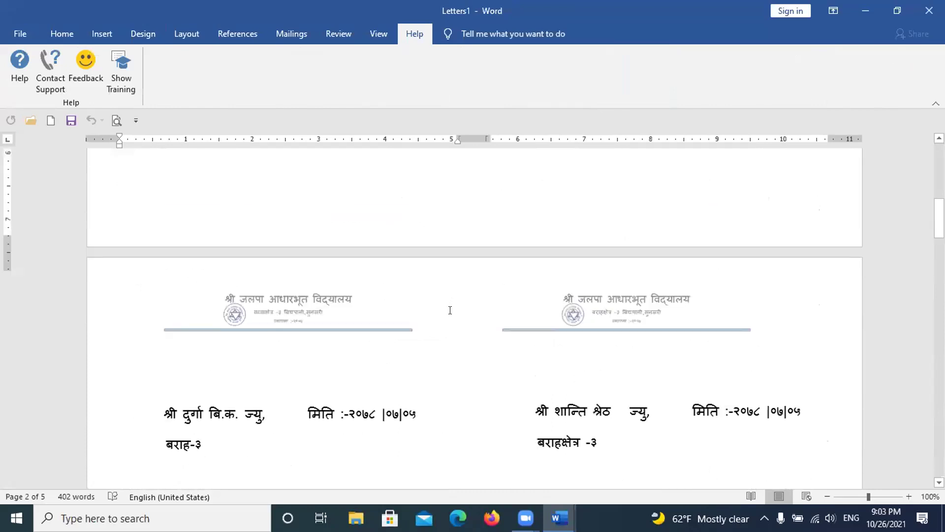
scroll(449, 313, down, 10)
scroll(448, 316, up, 8)
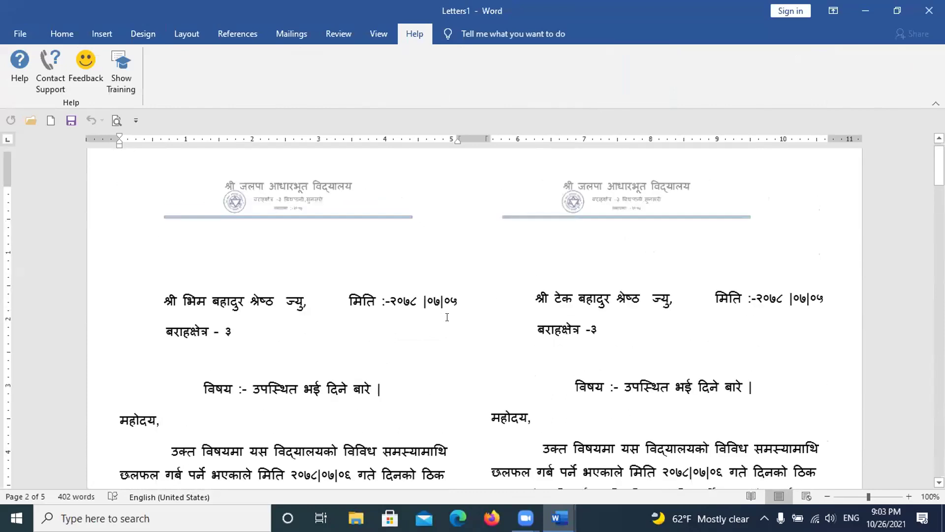
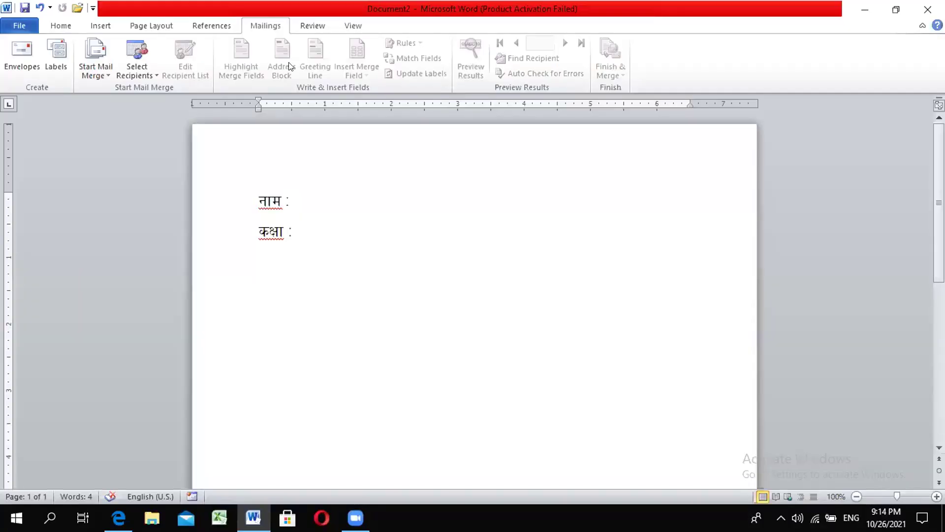
Step: Place the cursor after नाम : and bring up the Select Recipients choices on Mailings
click(300, 201)
click(414, 514)
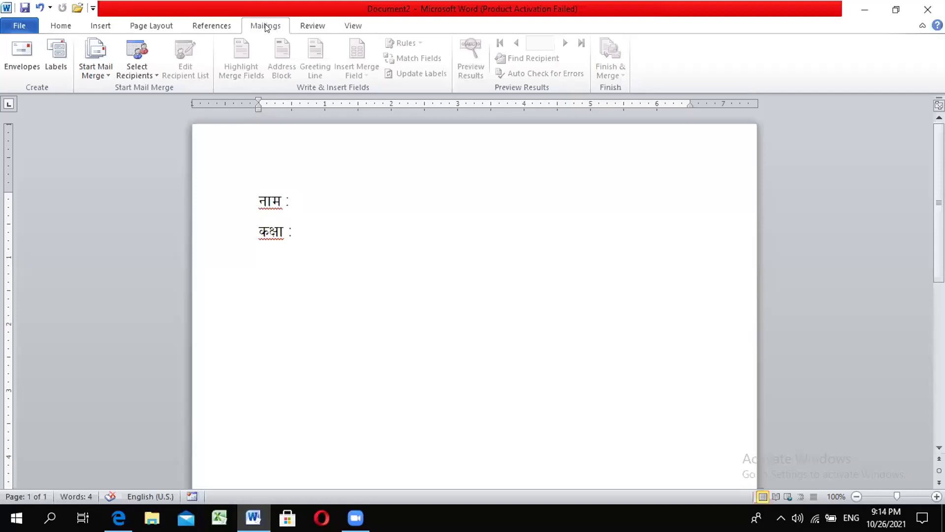
click(102, 27)
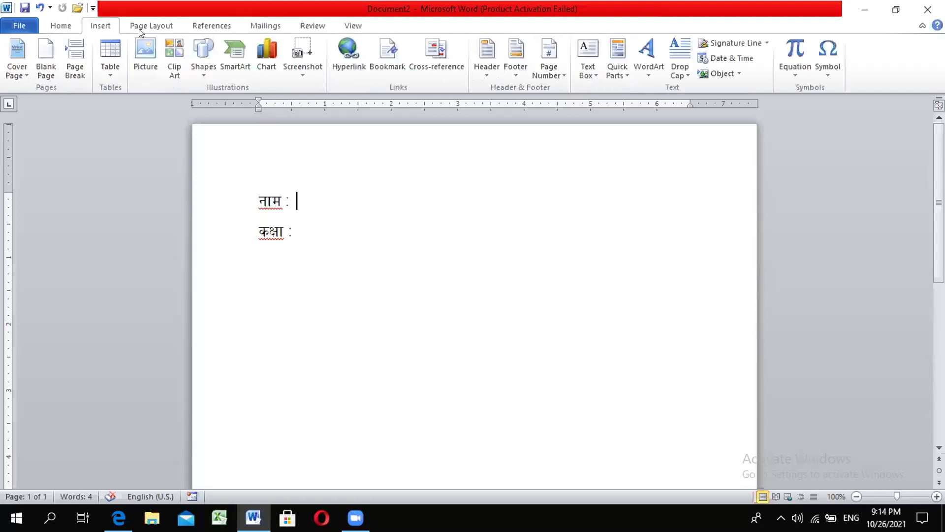
click(254, 28)
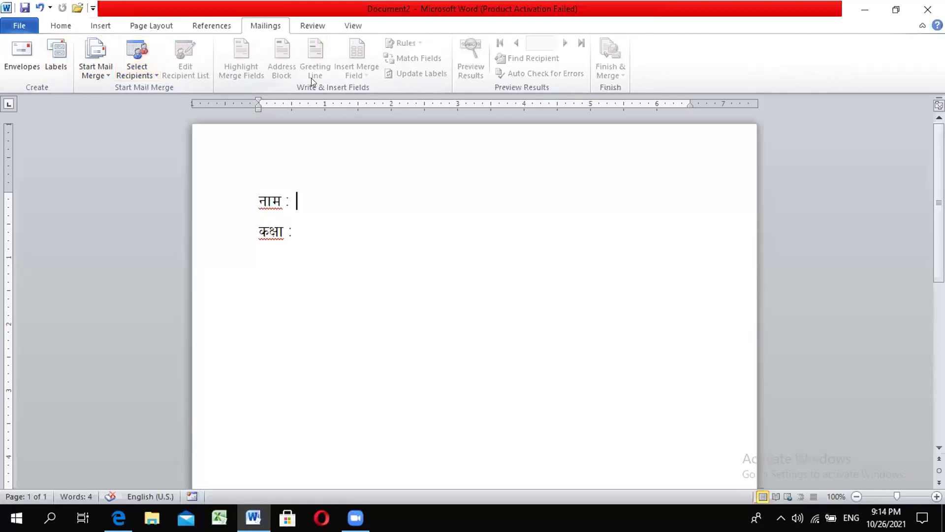
click(156, 75)
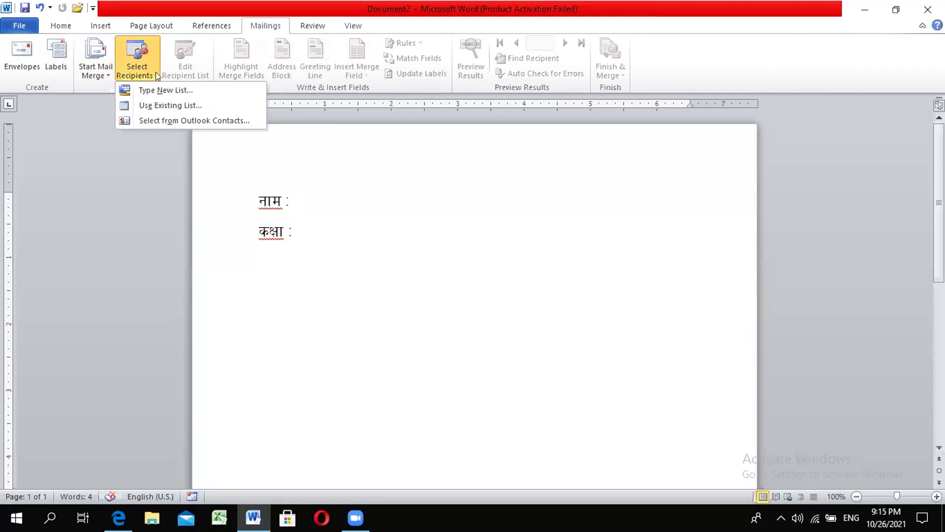
click(158, 105)
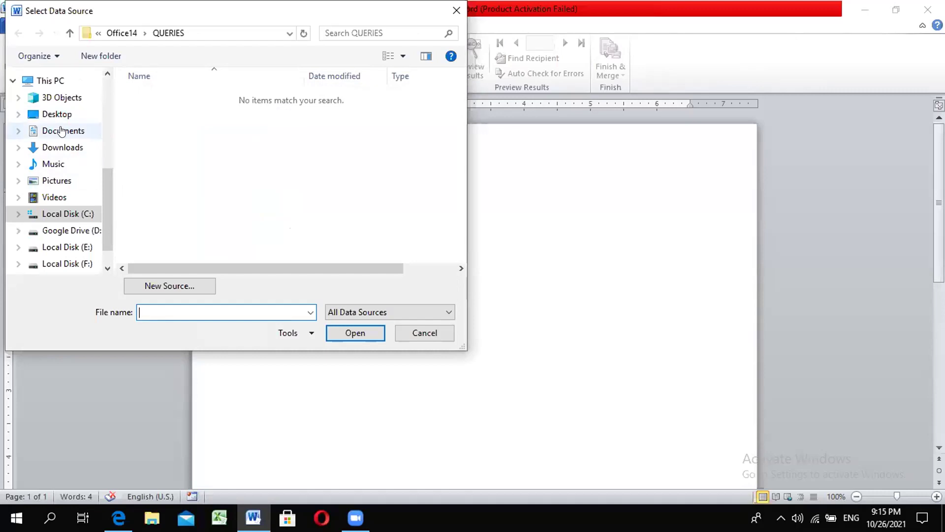
click(69, 135)
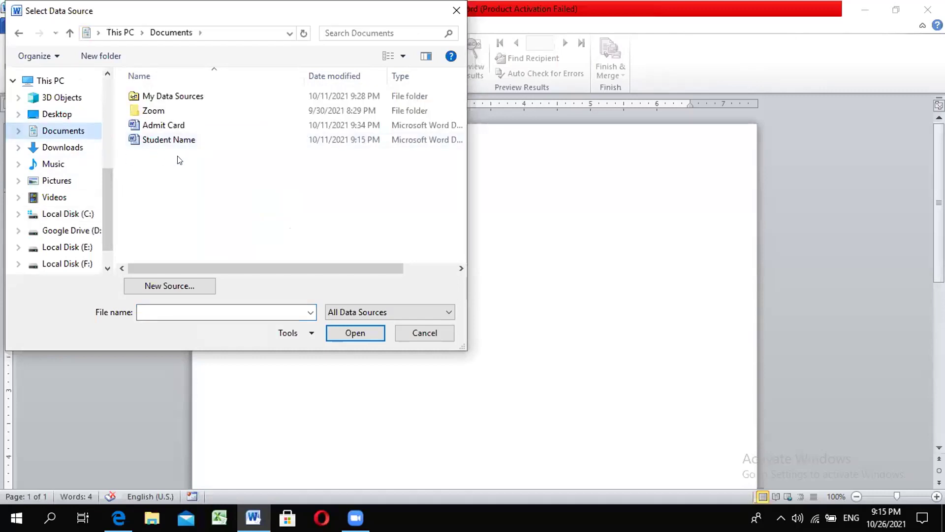
click(170, 140)
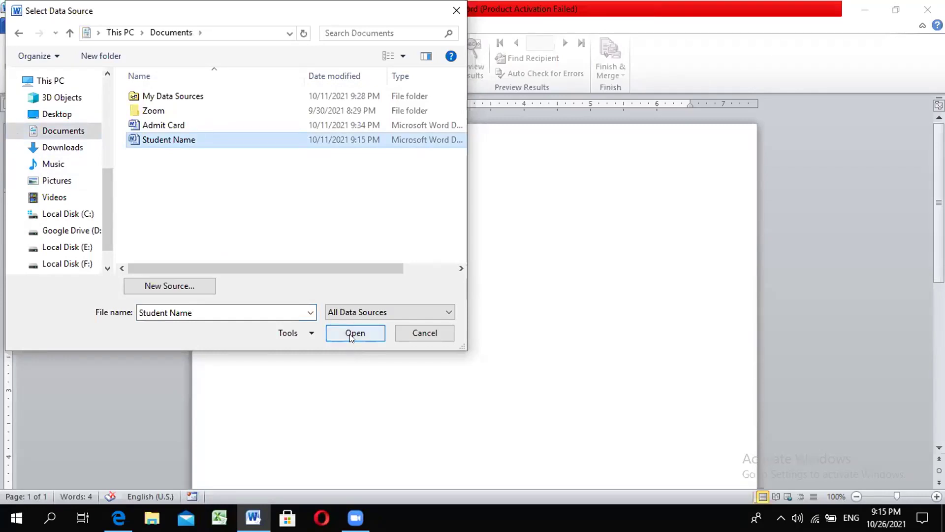
click(456, 9)
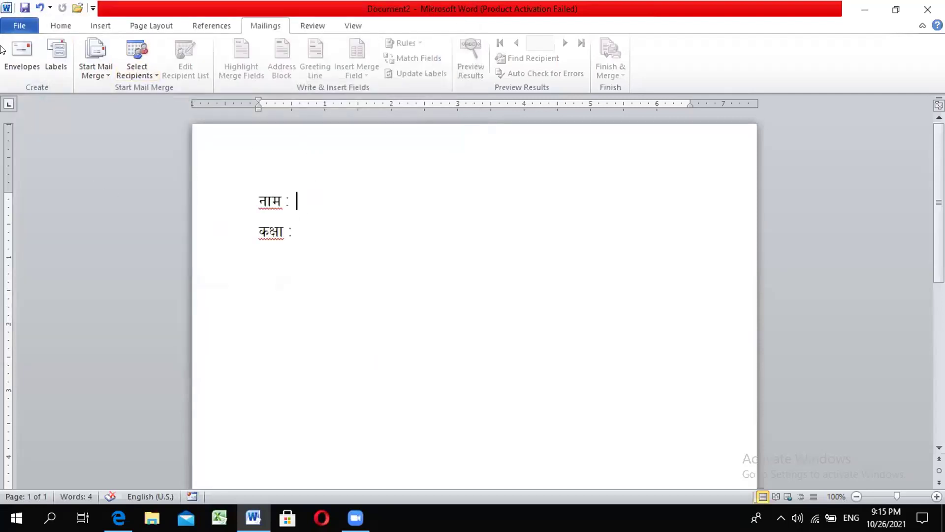
click(22, 25)
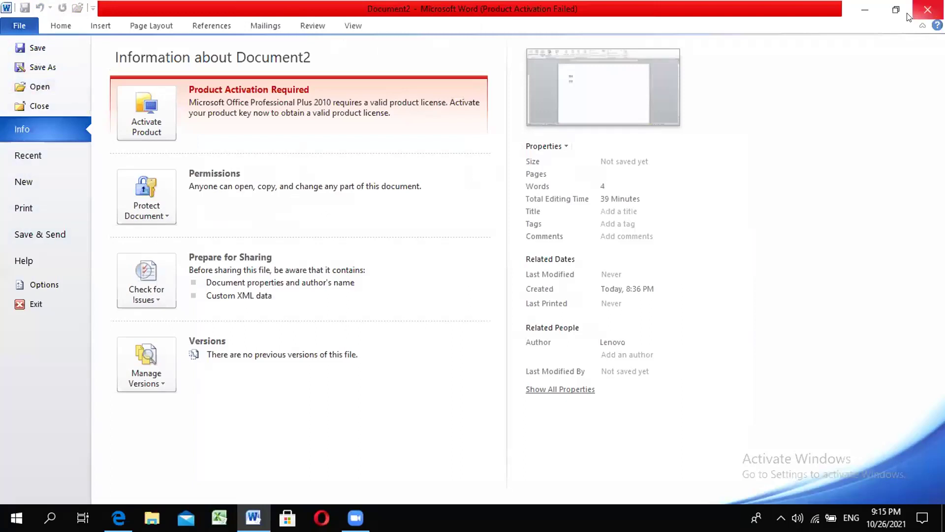
click(865, 15)
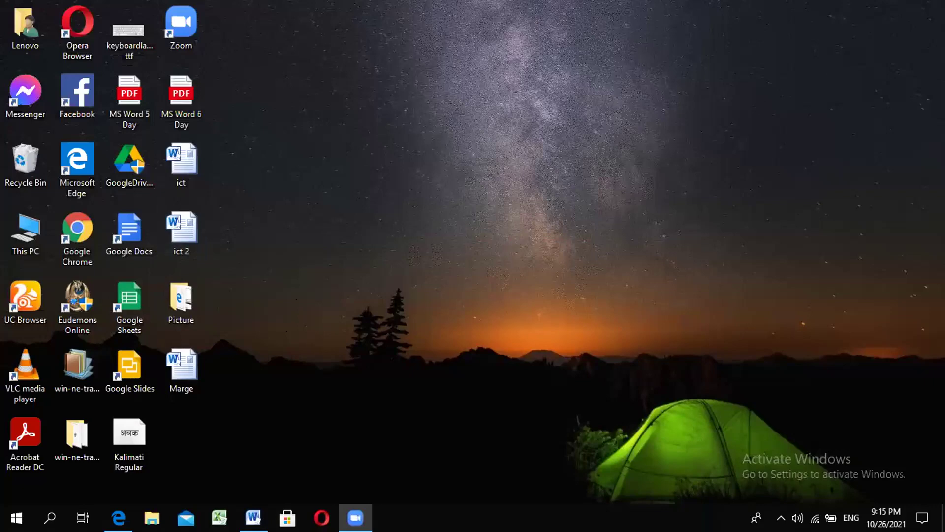
click(253, 517)
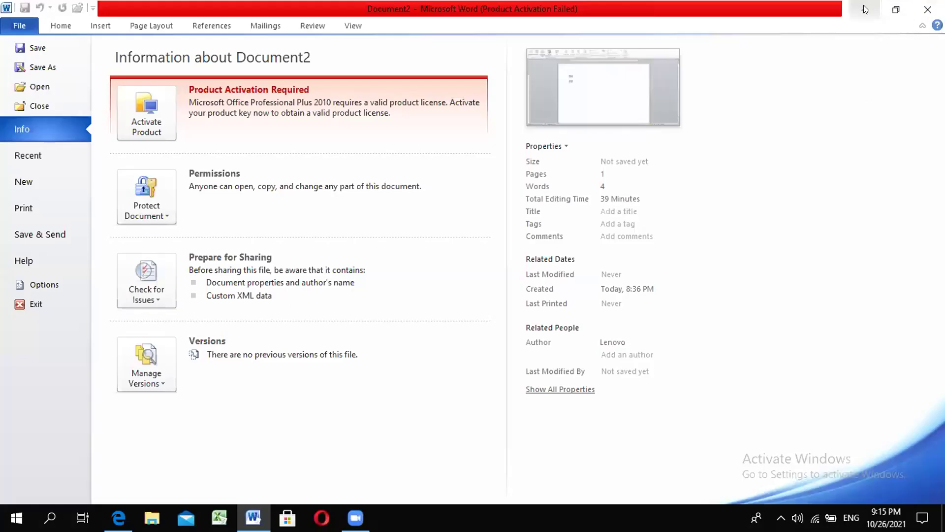
click(57, 21)
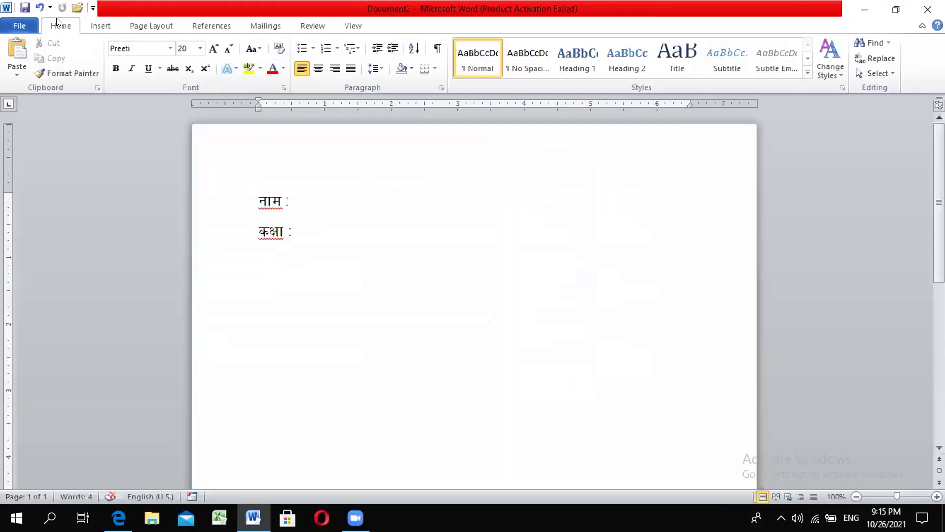
click(215, 26)
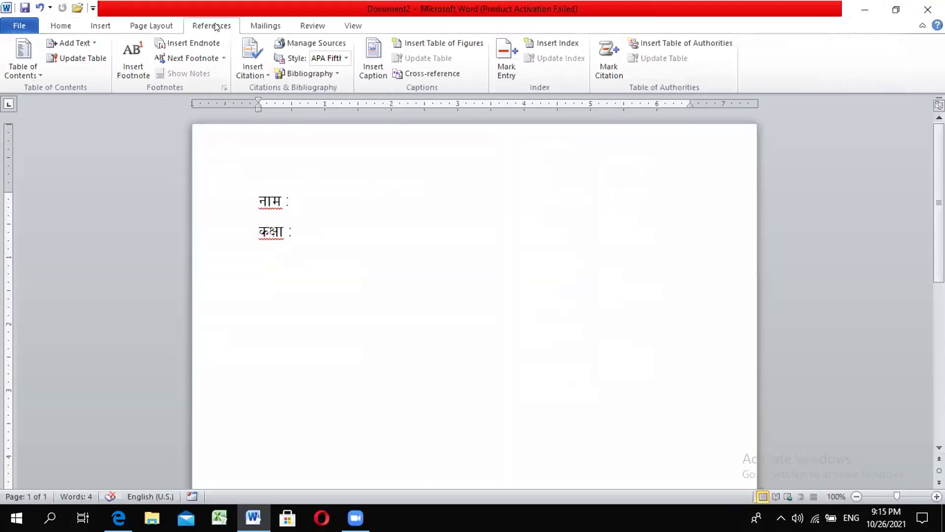
click(266, 26)
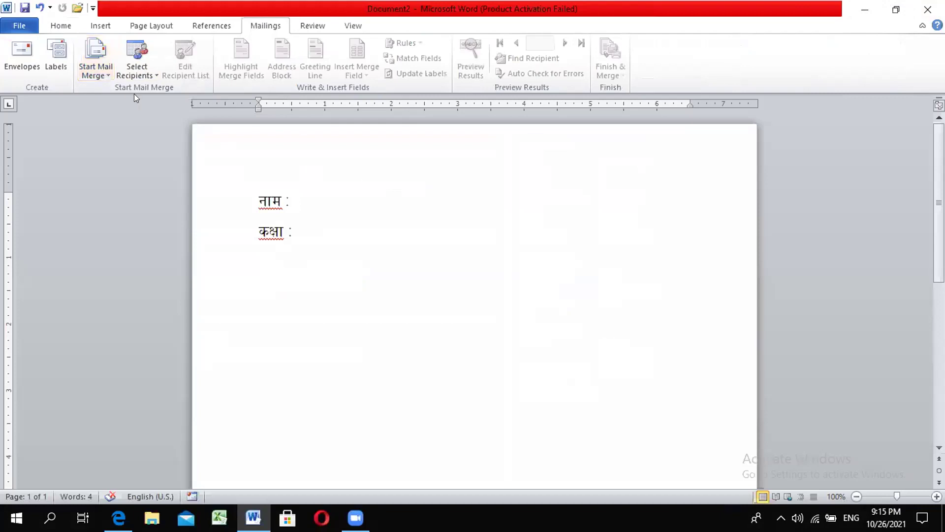
Step: Use the existing Marge file on the Desktop as the merge recipient list
click(147, 69)
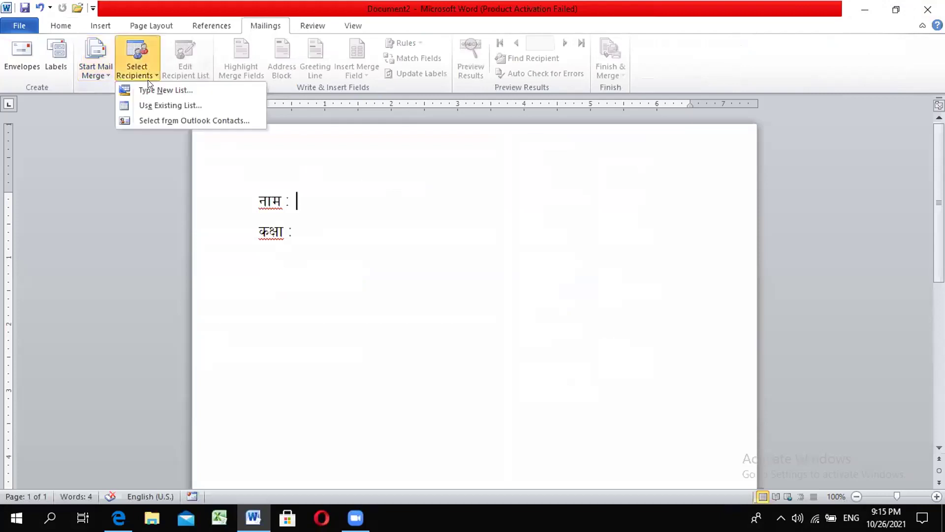
click(170, 104)
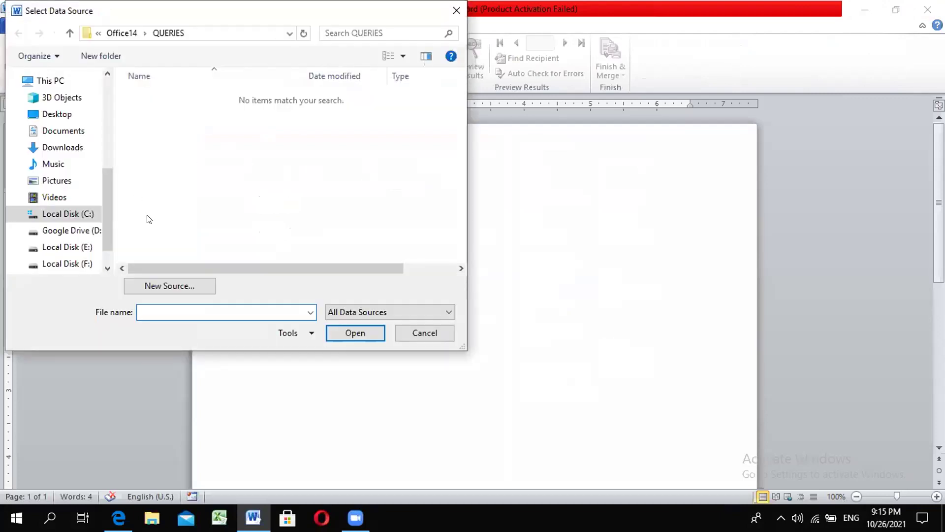
click(57, 114)
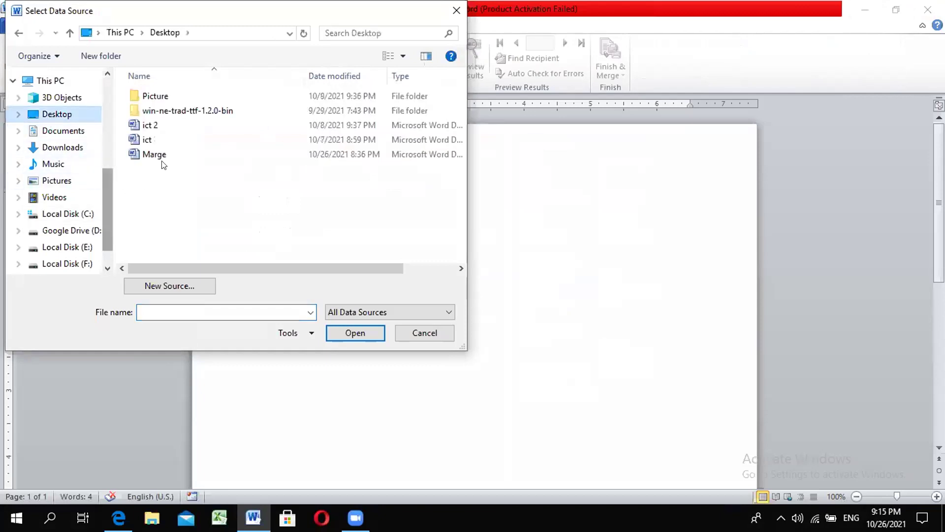
click(154, 154)
click(378, 333)
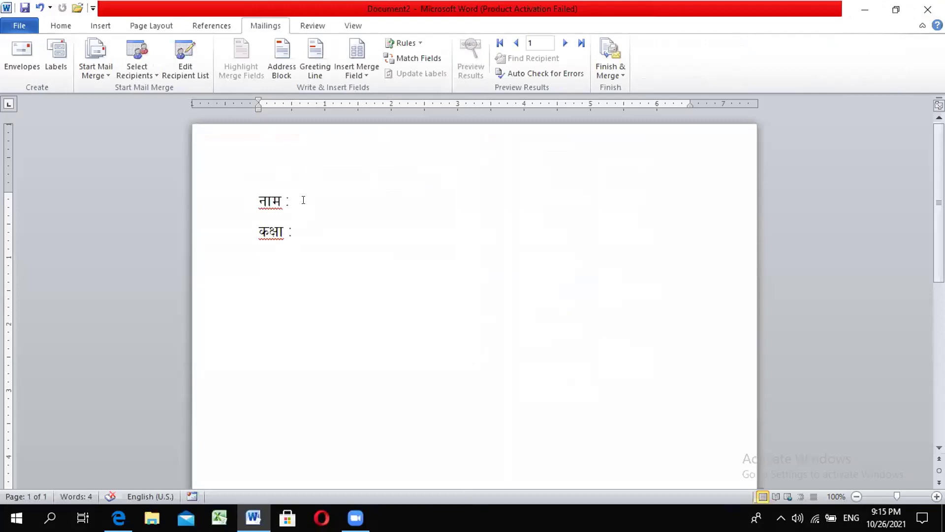
scroll(296, 213, down, 4)
scroll(309, 252, up, 5)
Step: Insert «विद्यार्थीका नामावली» after नाम : and «कक्षा» after कक्षा :, then select both lines
click(365, 71)
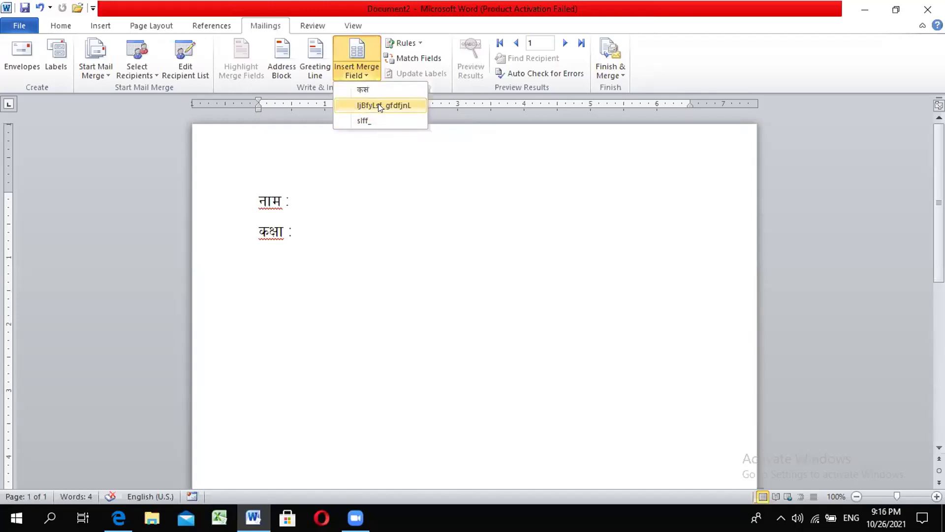
click(378, 104)
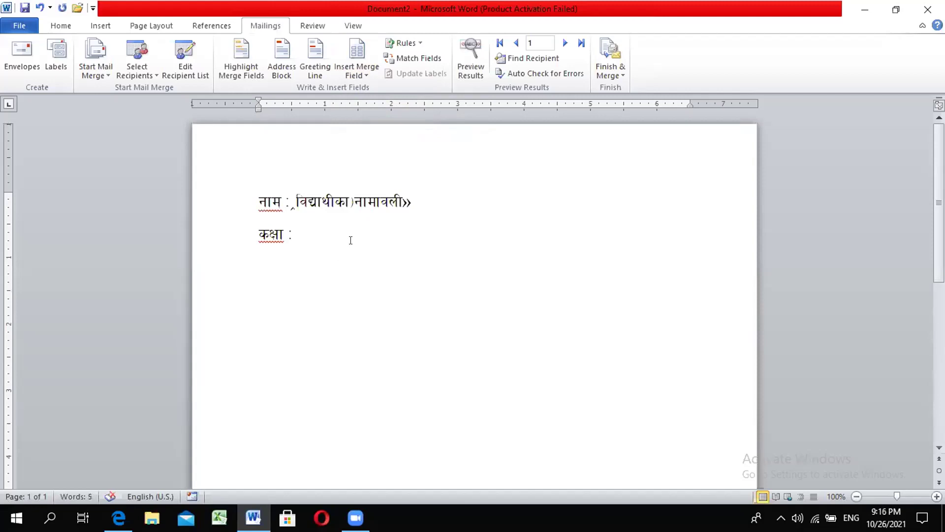
key(Down)
click(357, 64)
click(363, 117)
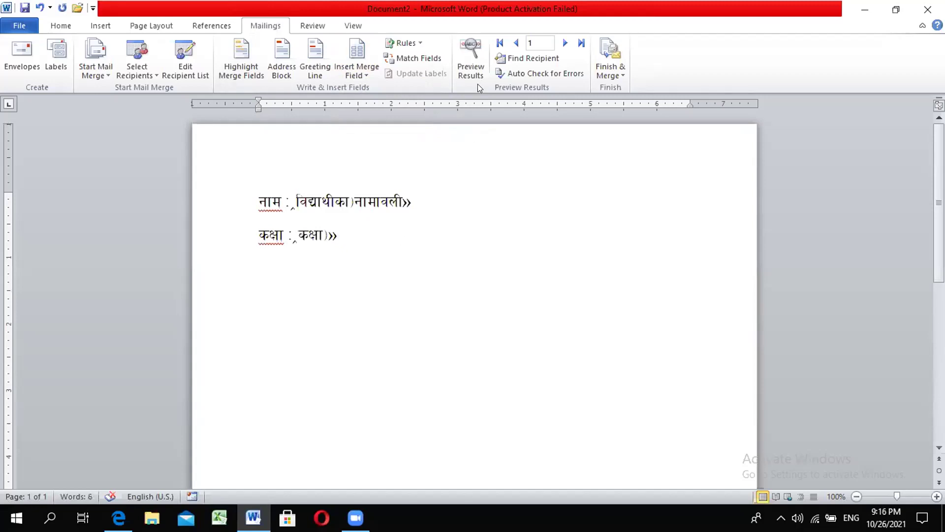
drag(257, 197, 350, 255)
key(ctrl+c)
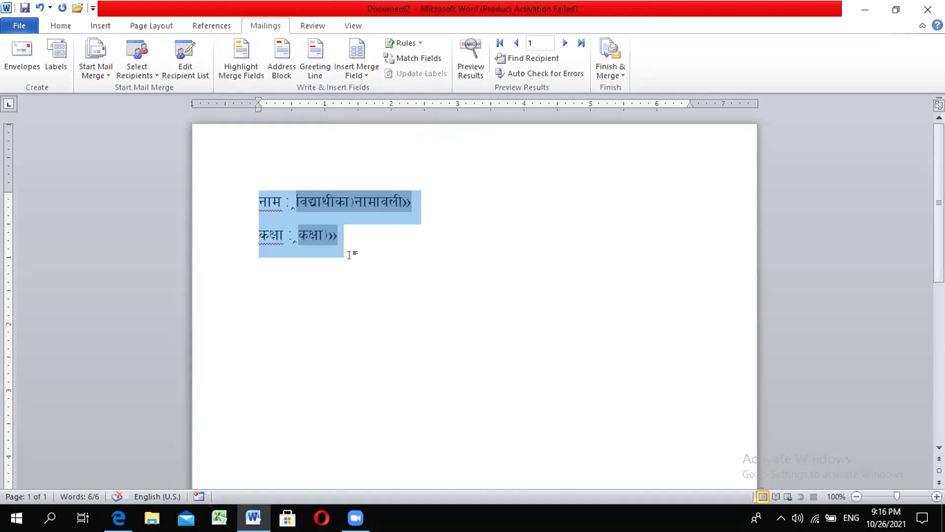
click(290, 278)
click(407, 234)
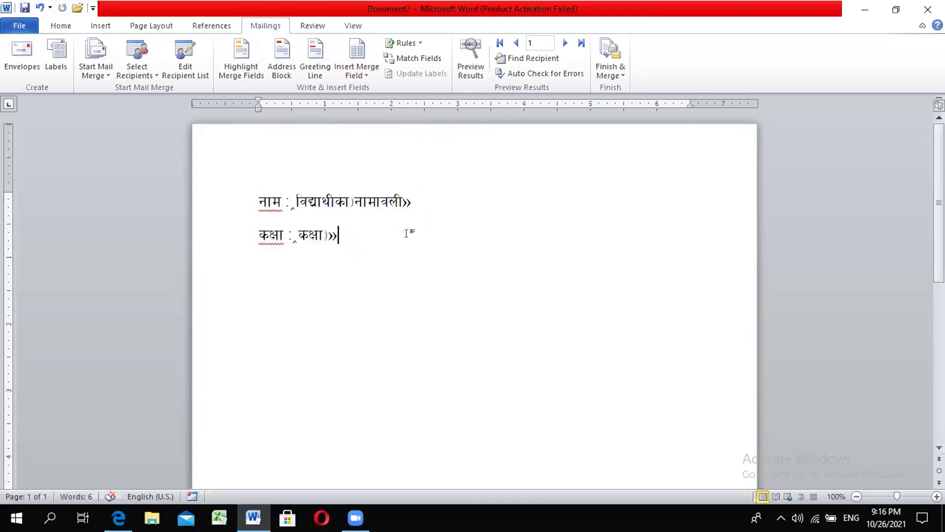
key(Return)
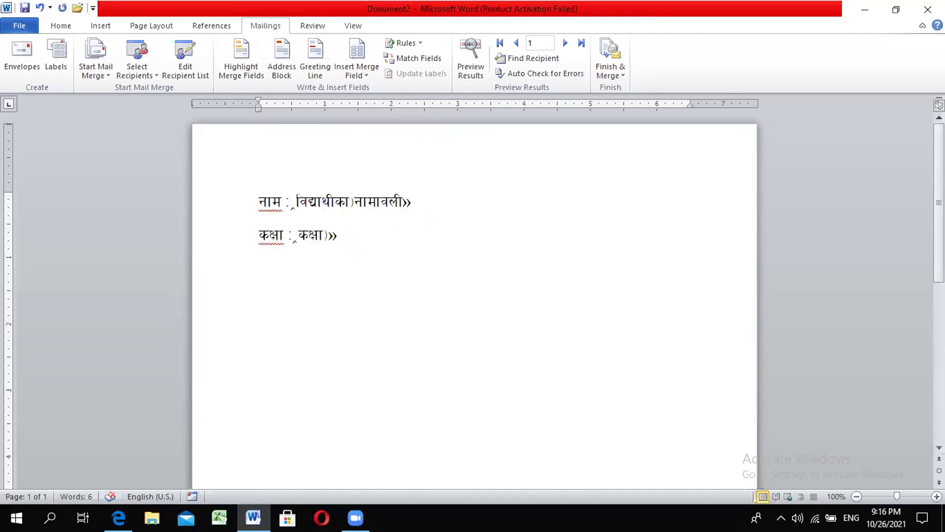
key(ctrl+v)
key(Return)
key(ctrl+v)
key(Return)
key(ctrl+v)
key(Return)
key(ctrl+v)
scroll(395, 233, up, 5)
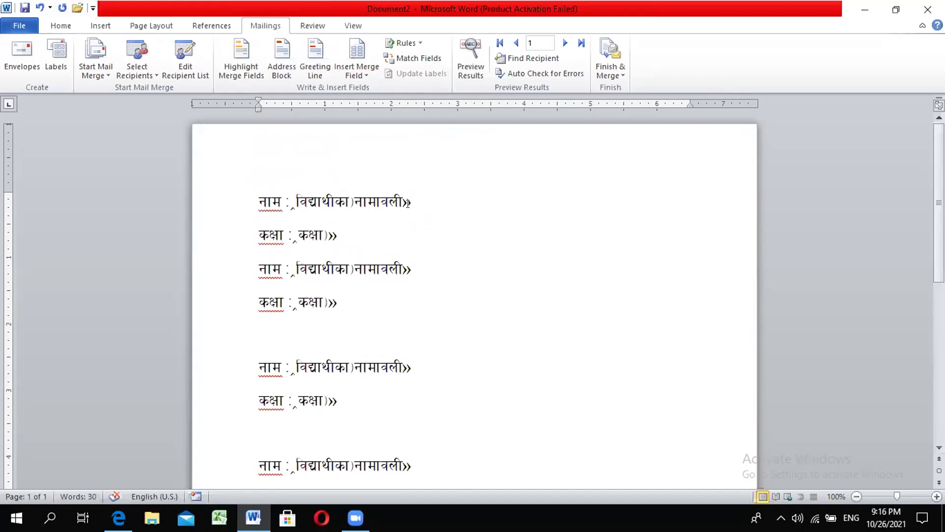
key(BackSpace)
key(BackSpace)
key(BackSpace)
key(BackSpace)
key(BackSpace)
key(BackSpace)
key(BackSpace)
key(BackSpace)
key(BackSpace)
key(BackSpace)
key(BackSpace)
key(BackSpace)
key(BackSpace)
key(BackSpace)
key(BackSpace)
key(BackSpace)
key(BackSpace)
key(BackSpace)
key(BackSpace)
key(BackSpace)
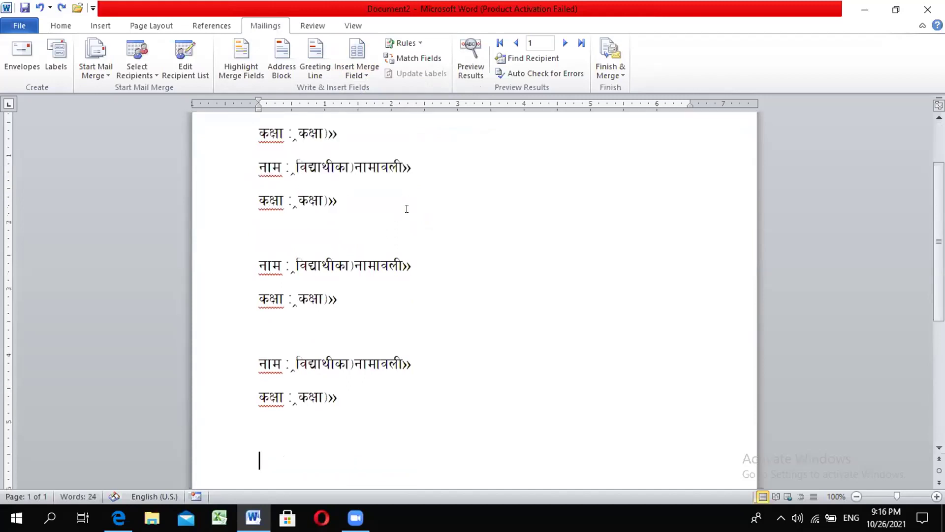
key(BackSpace)
key(BackSpace)
key(BackSpace)
key(BackSpace)
key(BackSpace)
key(BackSpace)
key(BackSpace)
key(BackSpace)
key(BackSpace)
key(BackSpace)
key(BackSpace)
key(BackSpace)
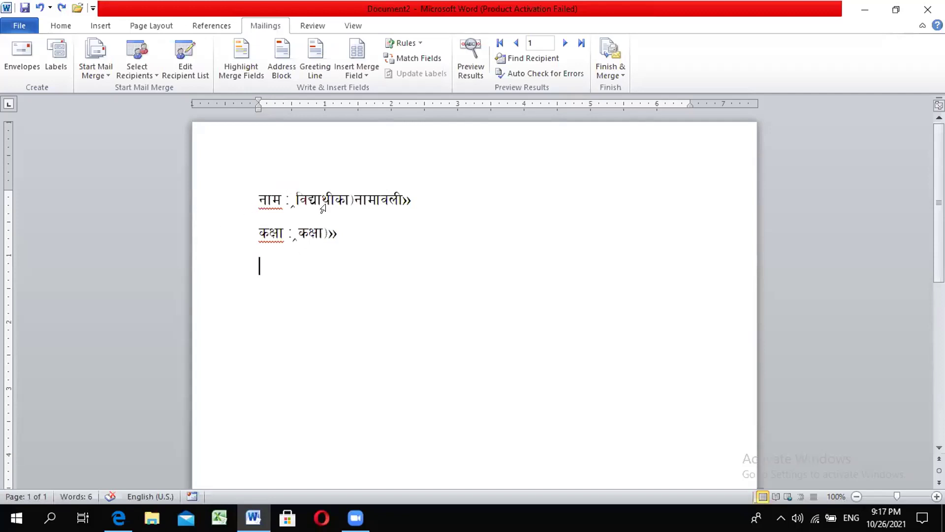
Step: With the cursor after the class field, choose Finish & Merge > Edit Individual Documents
click(60, 29)
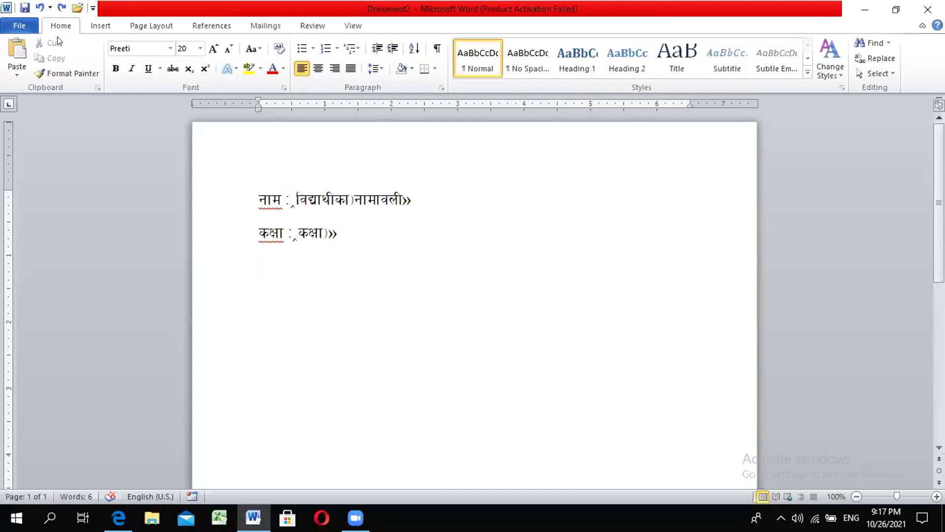
click(100, 26)
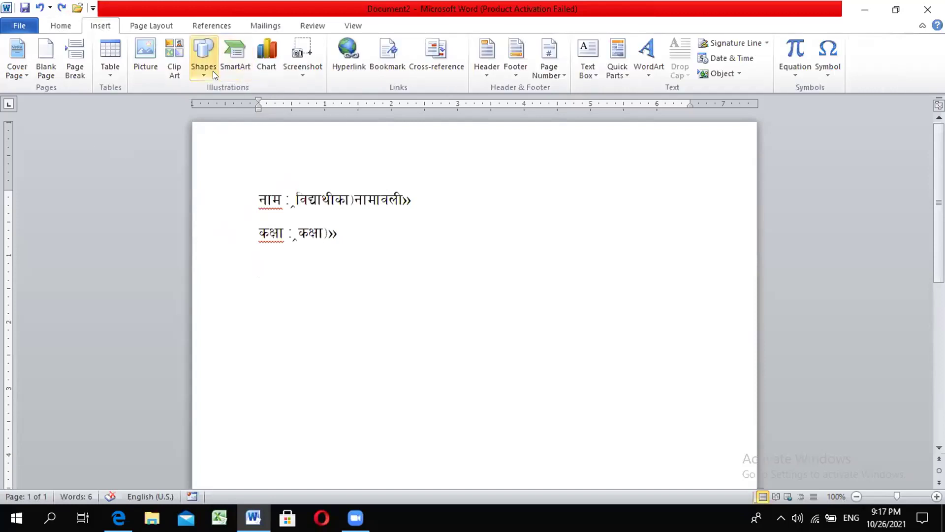
click(337, 236)
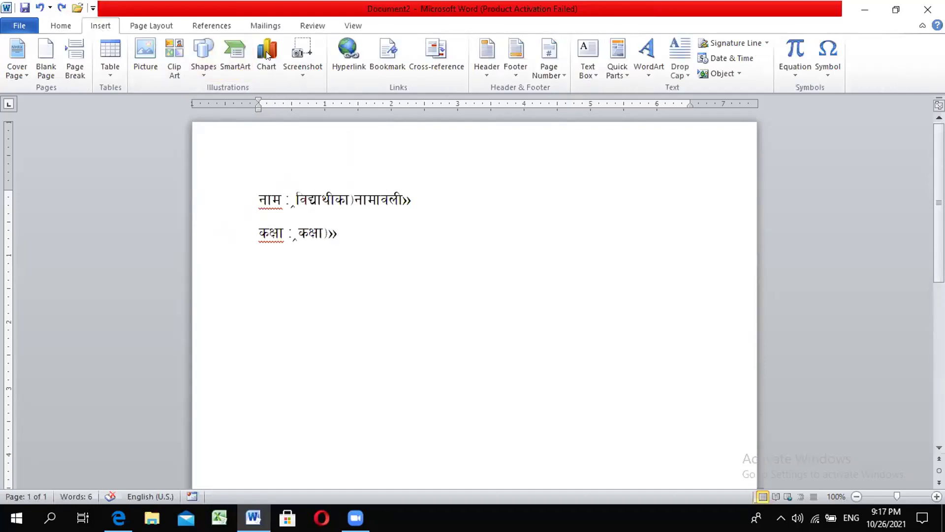
click(266, 26)
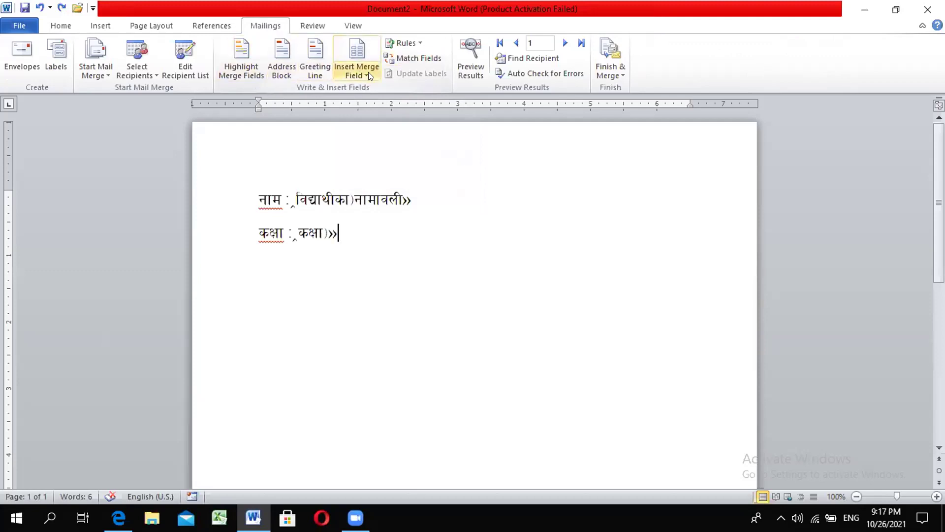
click(623, 75)
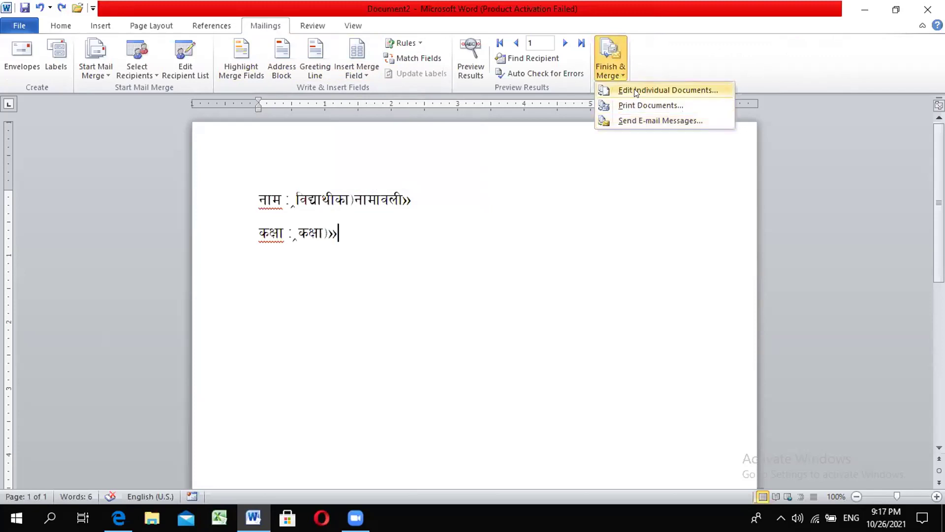
click(636, 91)
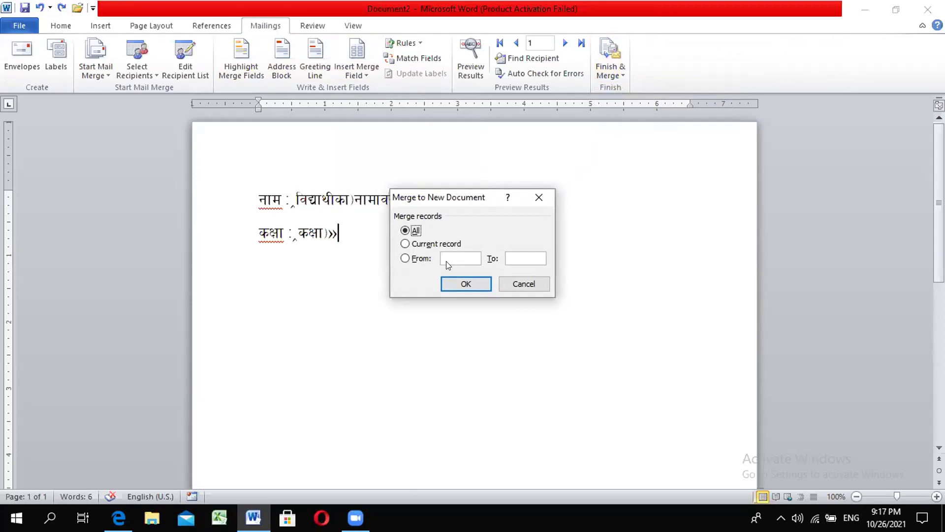
Step: Merge all records into Labels1, review its four pages, and close it without saving
click(464, 282)
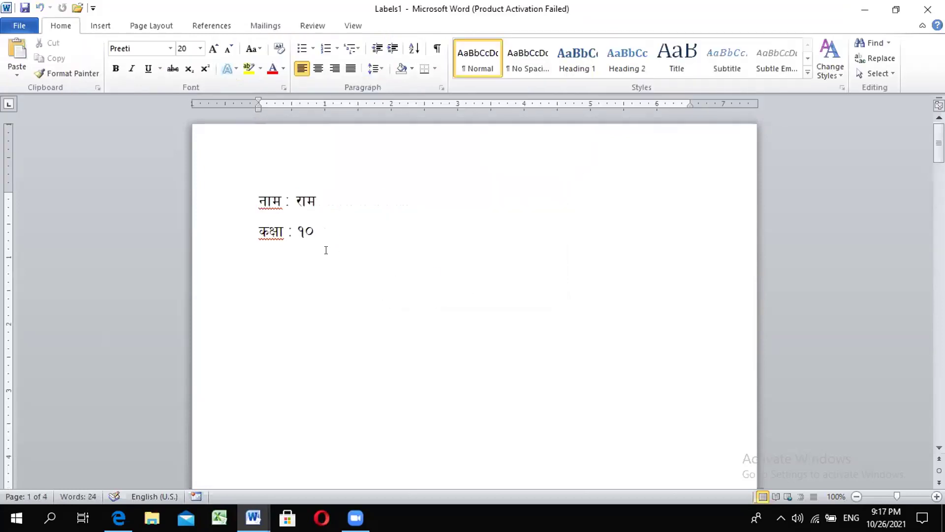
scroll(343, 288, down, 8)
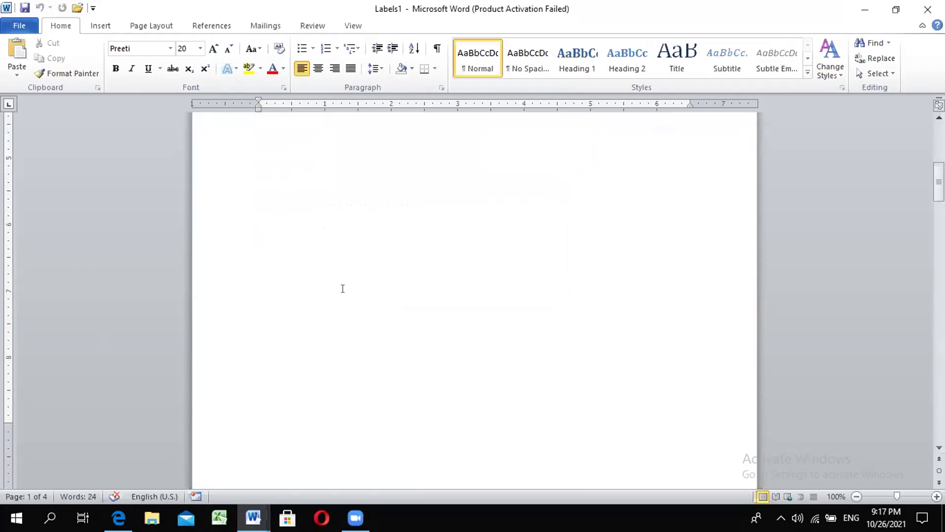
scroll(343, 288, down, 5)
scroll(342, 288, up, 10)
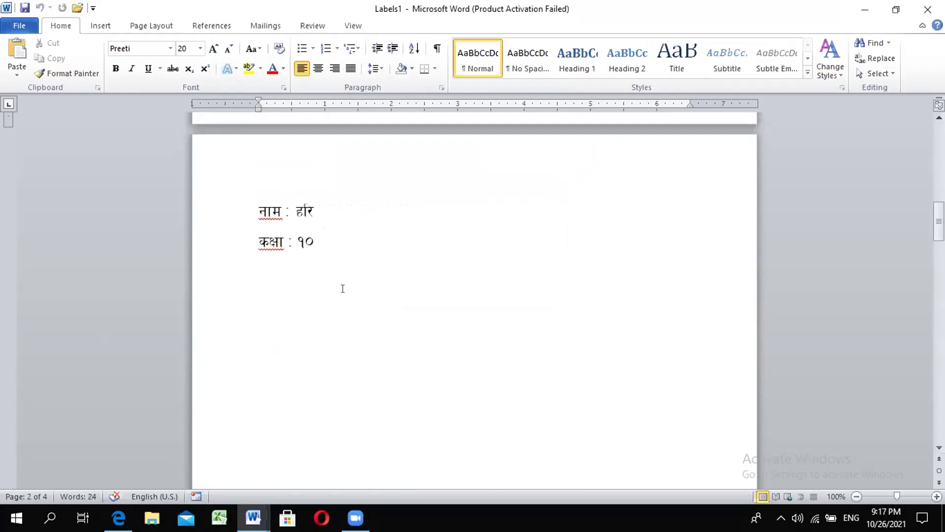
scroll(343, 278, up, 1)
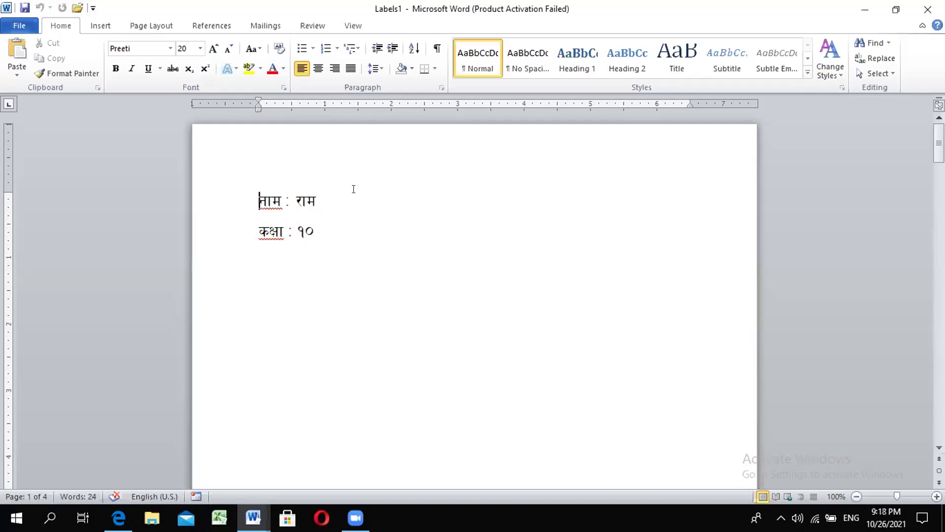
scroll(349, 207, down, 1)
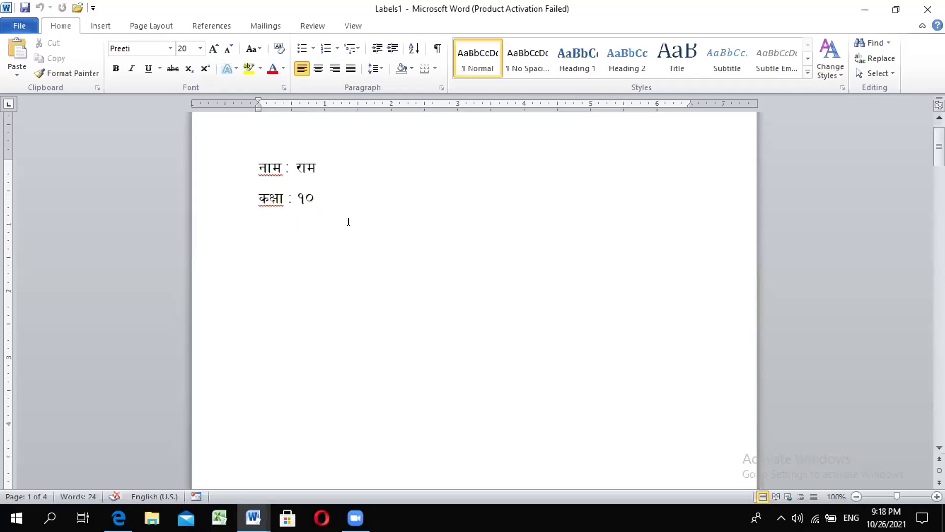
scroll(349, 221, up, 1)
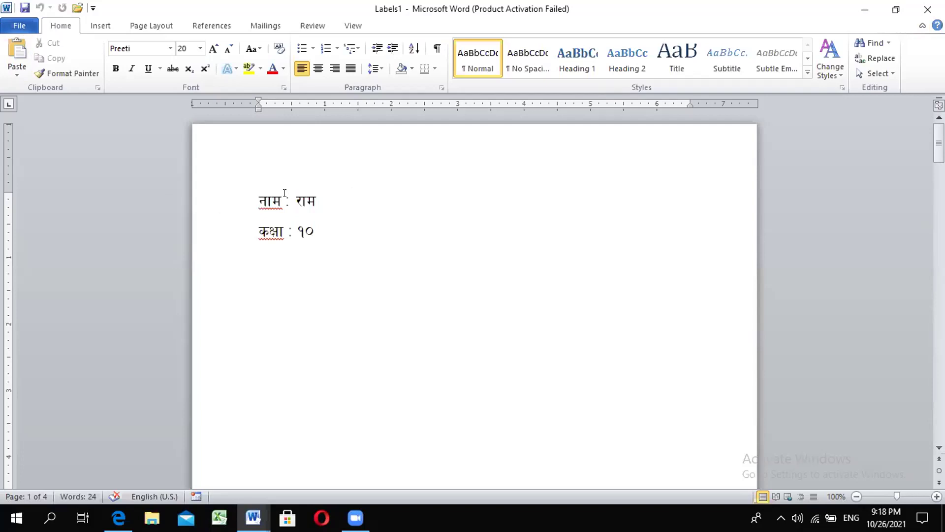
key(alt+F4)
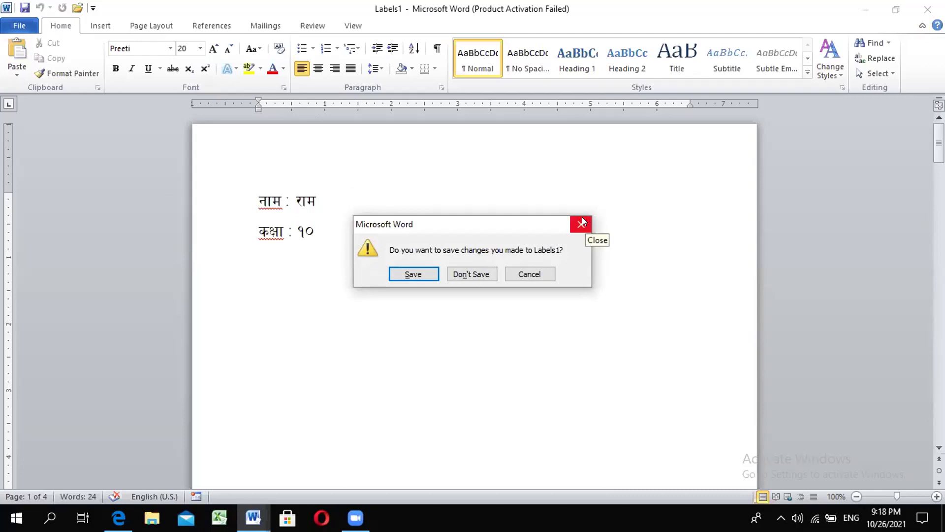
click(472, 274)
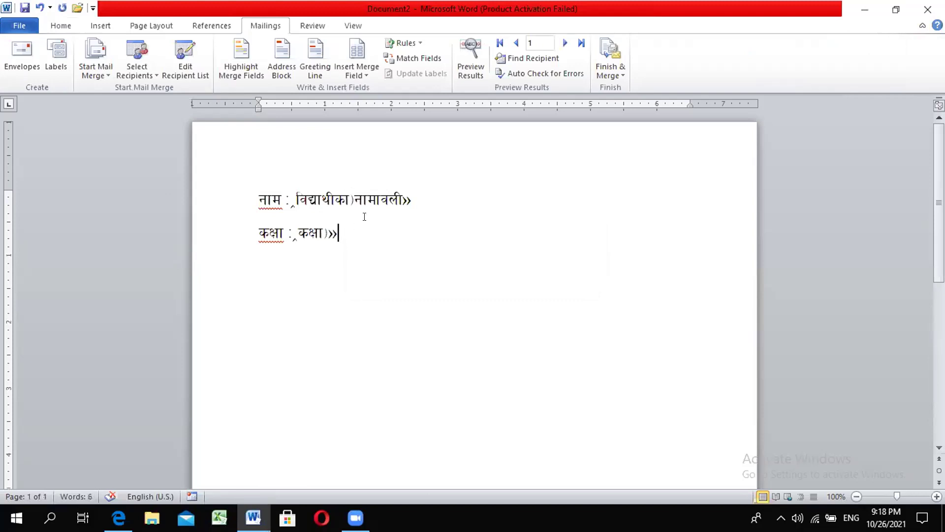
Step: Discard the Document2 letter unsaved and create blank Document3 with Ctrl+N
key(alt+F4)
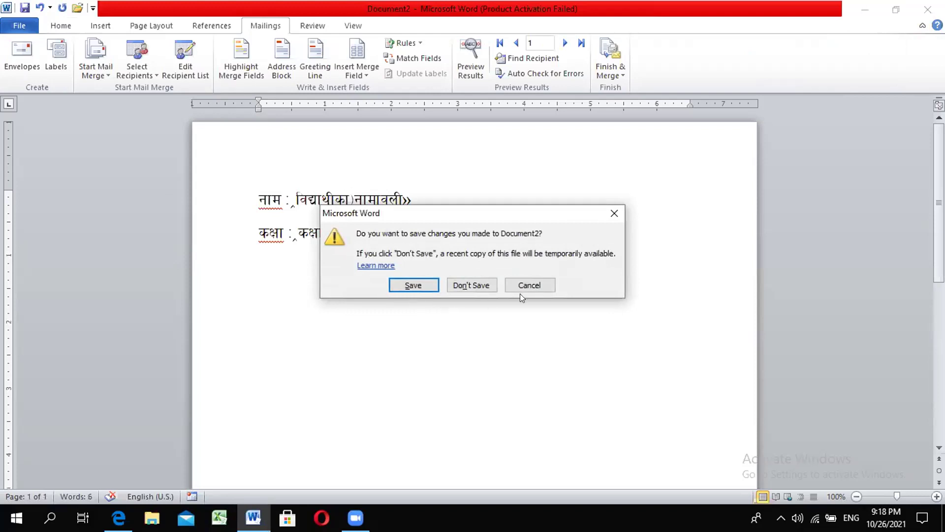
click(478, 280)
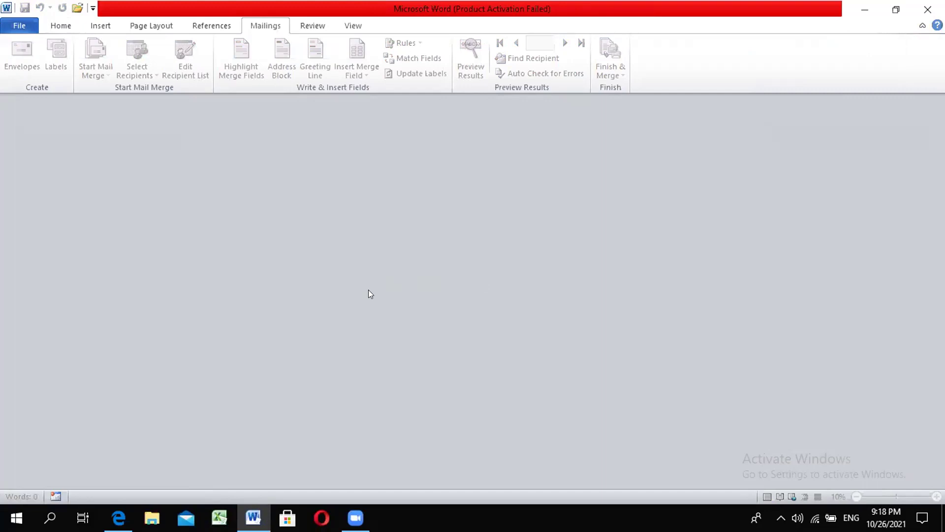
key(ctrl+n)
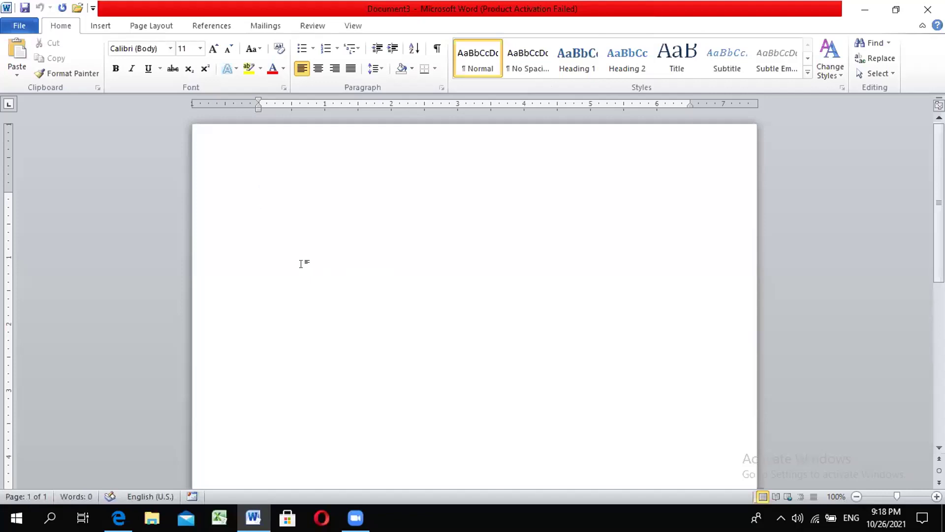
Step: Insert a 2x3 table after undoing an accidental 2x6 one, then stretch it slightly
click(97, 26)
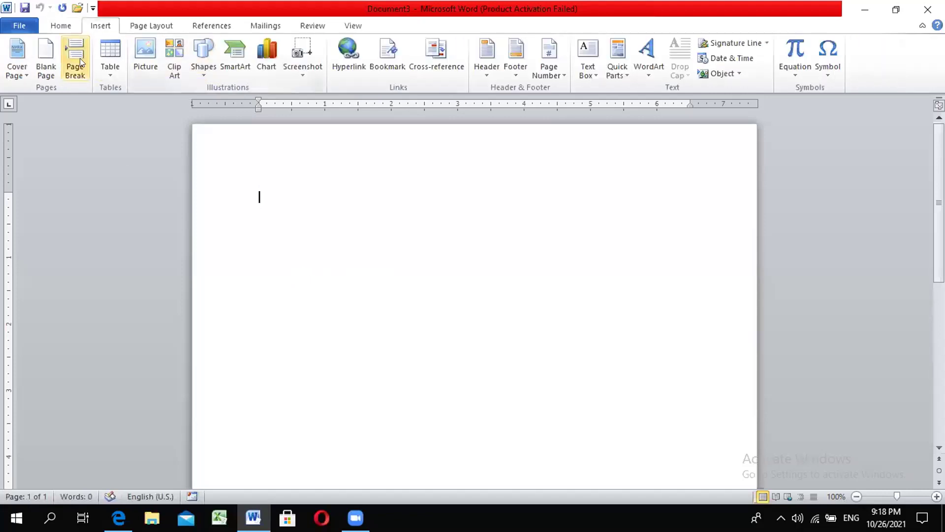
click(110, 71)
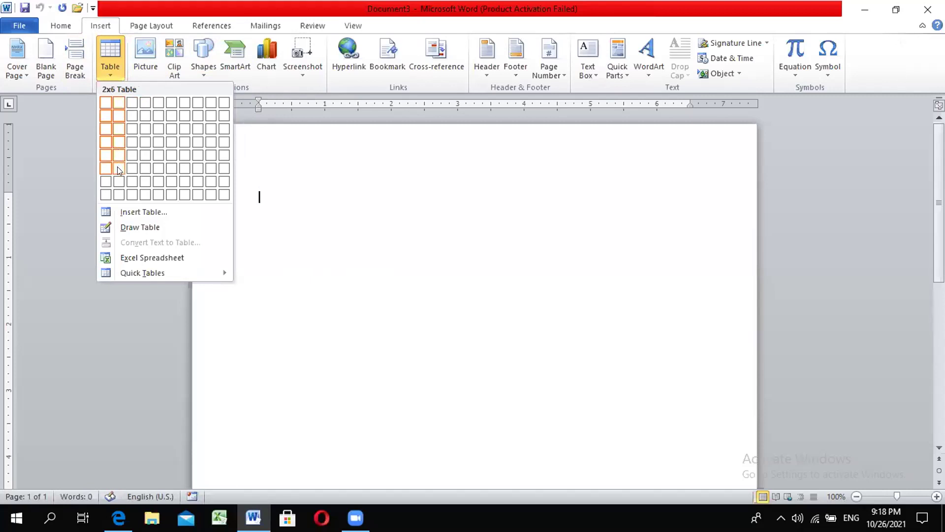
click(118, 170)
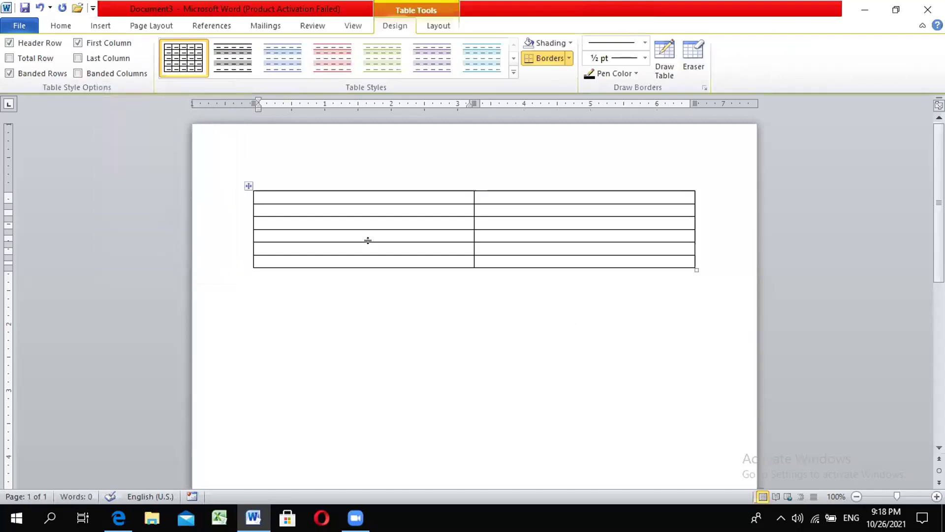
key(ctrl+z)
click(99, 26)
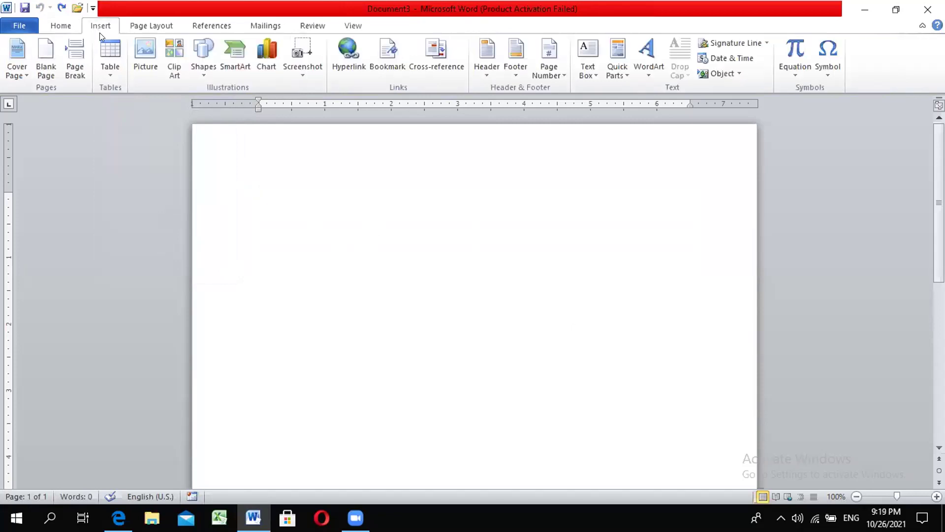
click(111, 65)
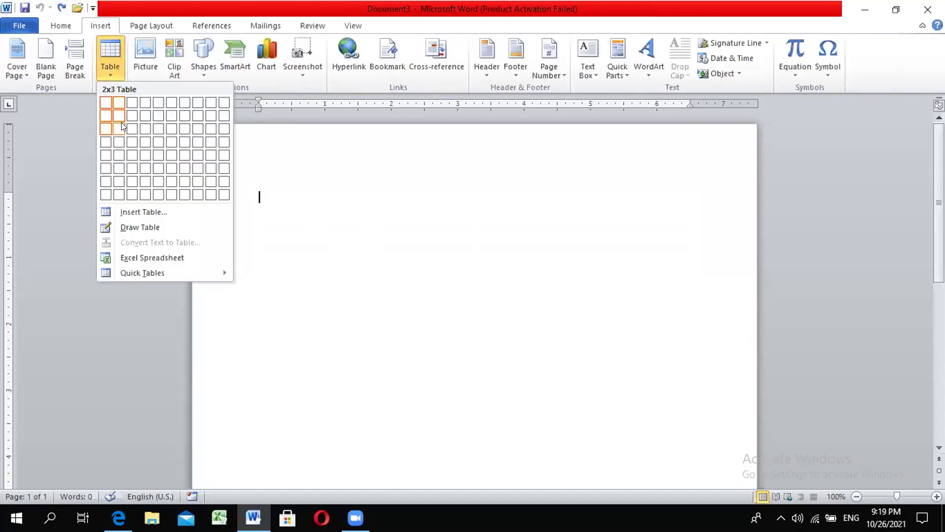
click(121, 122)
drag(696, 230, 693, 231)
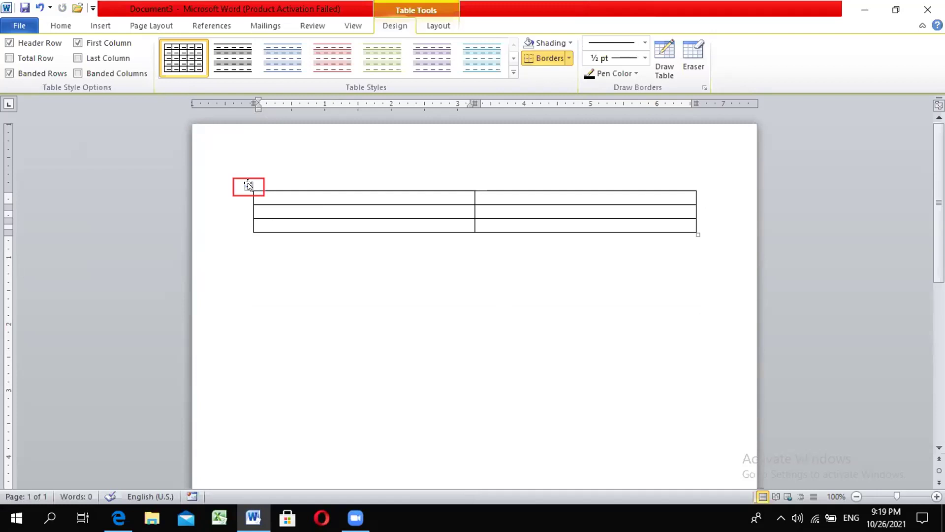
Step: Select the table and raise all row heights to 1.9 inches
click(246, 184)
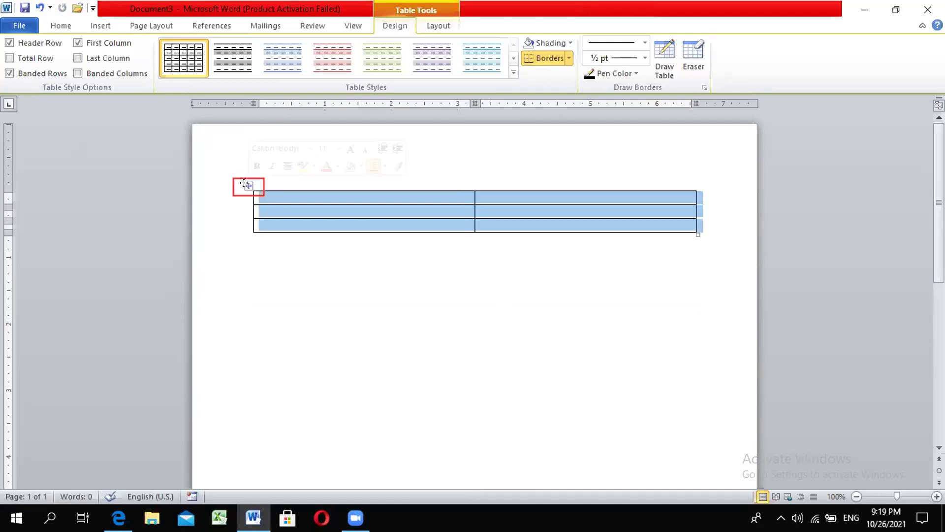
click(446, 29)
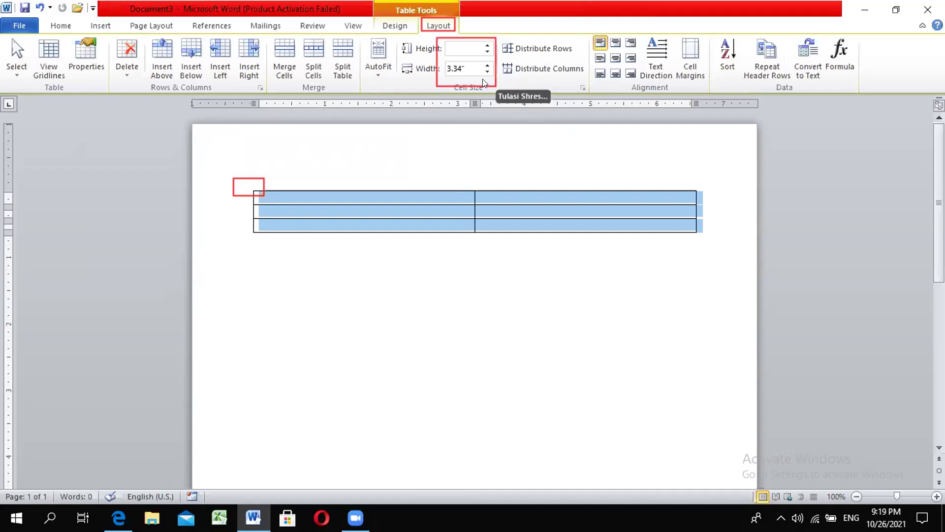
click(488, 52)
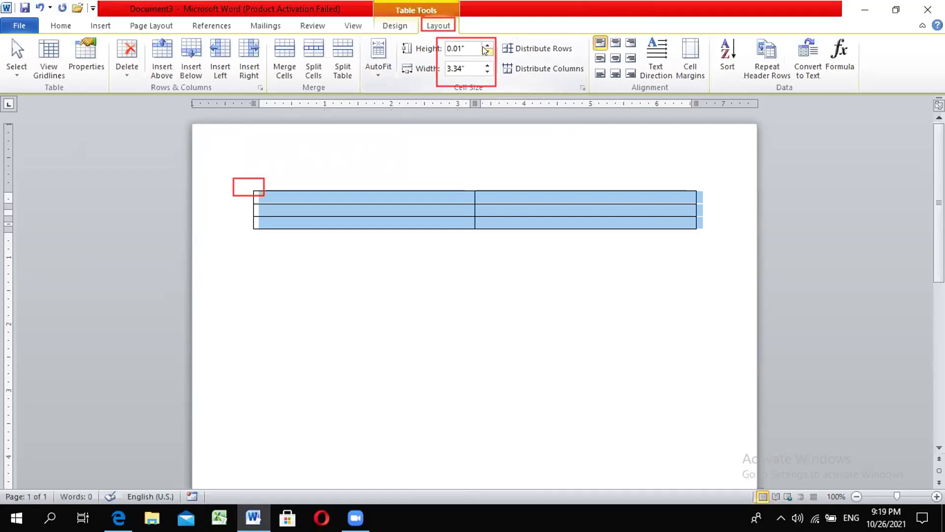
click(486, 44)
click(485, 43)
click(485, 44)
click(485, 44)
click(486, 43)
click(486, 44)
click(485, 43)
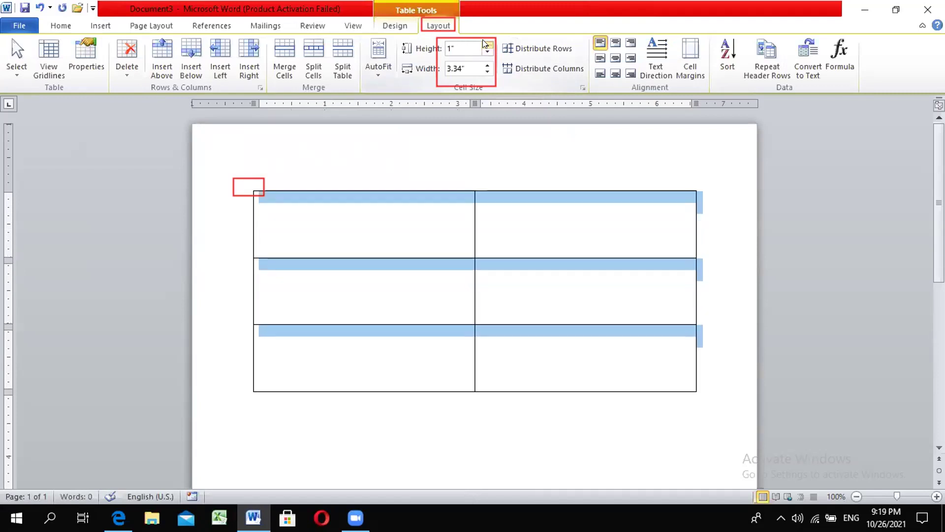
click(486, 43)
click(486, 43)
click(485, 43)
click(485, 44)
click(485, 43)
click(486, 44)
click(486, 44)
scroll(528, 207, down, 5)
scroll(529, 207, up, 5)
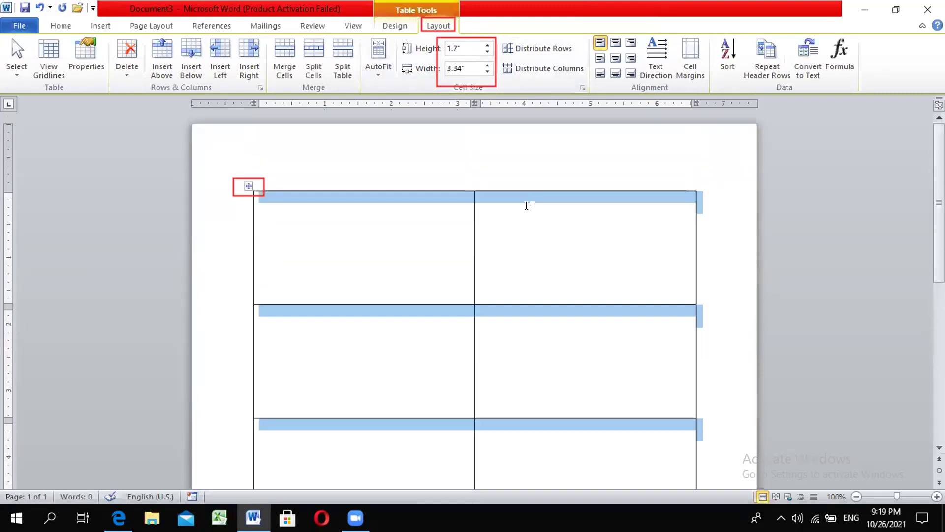
click(485, 44)
click(485, 44)
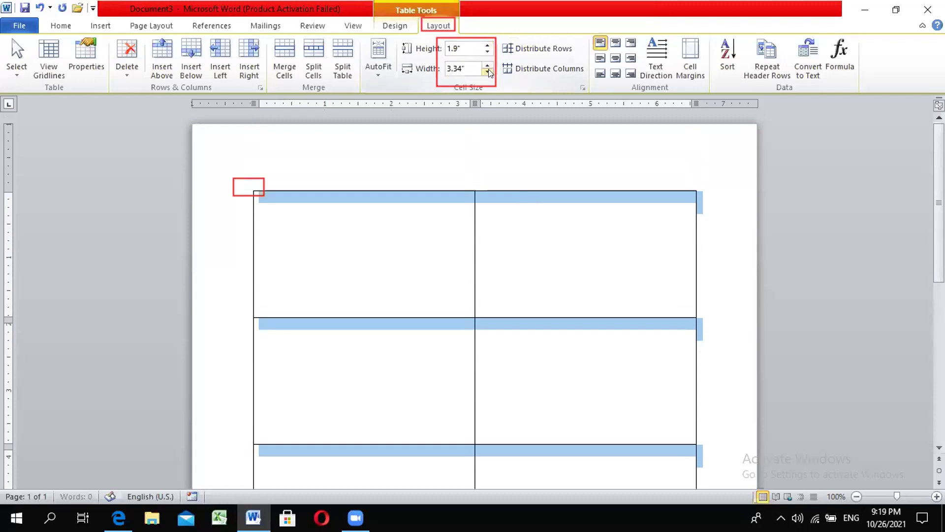
Step: Widen the table columns from 3.34" to 3.5" and click into the top-left cell
scroll(449, 230, down, 3)
scroll(453, 237, up, 5)
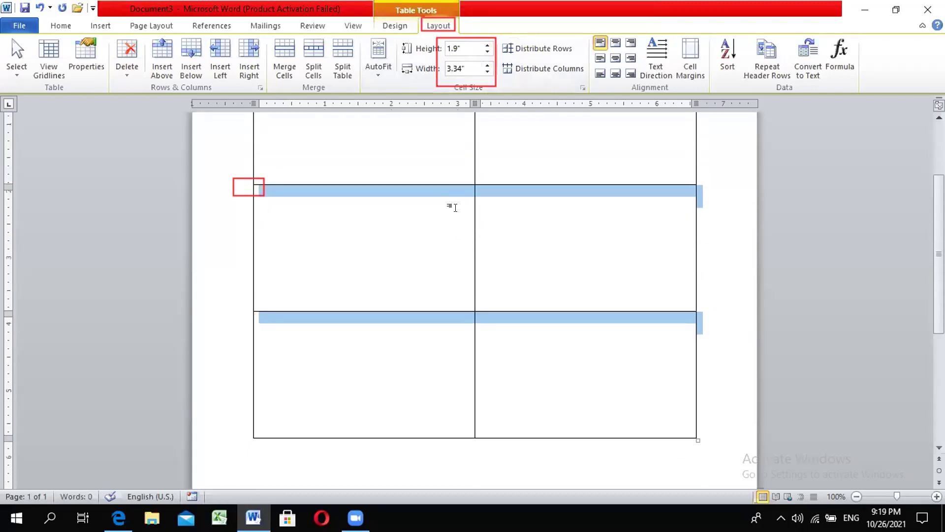
click(488, 65)
click(488, 65)
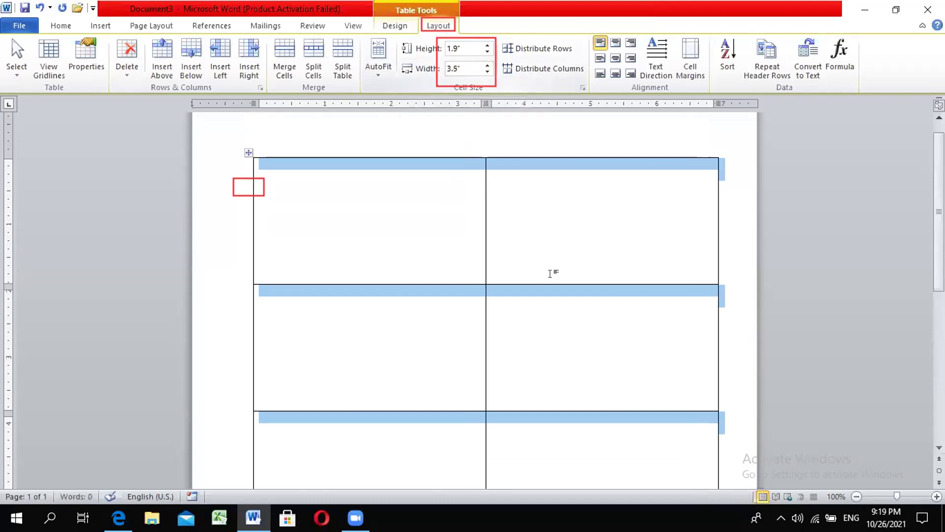
click(549, 271)
click(327, 190)
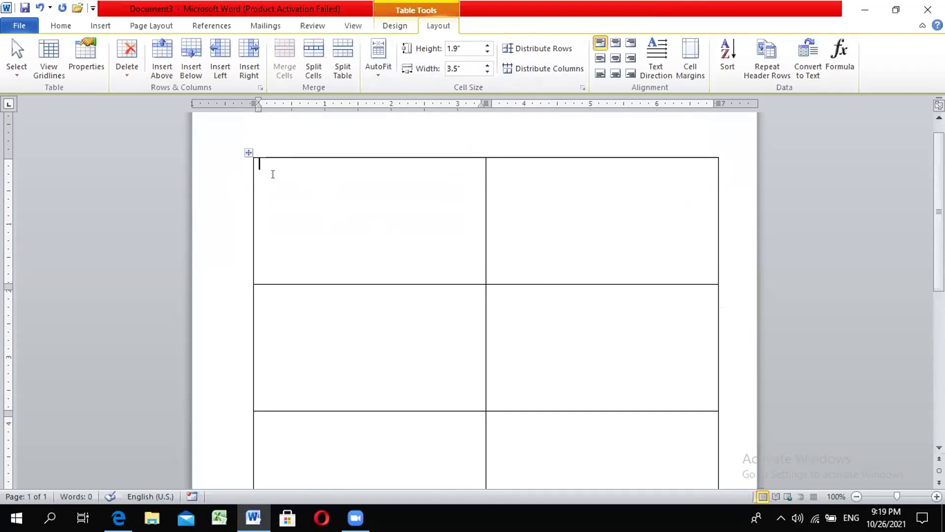
Step: Add blank space above the table and enlarge the first cell's text to 14 pt
key(Return)
key(Return)
key(Return)
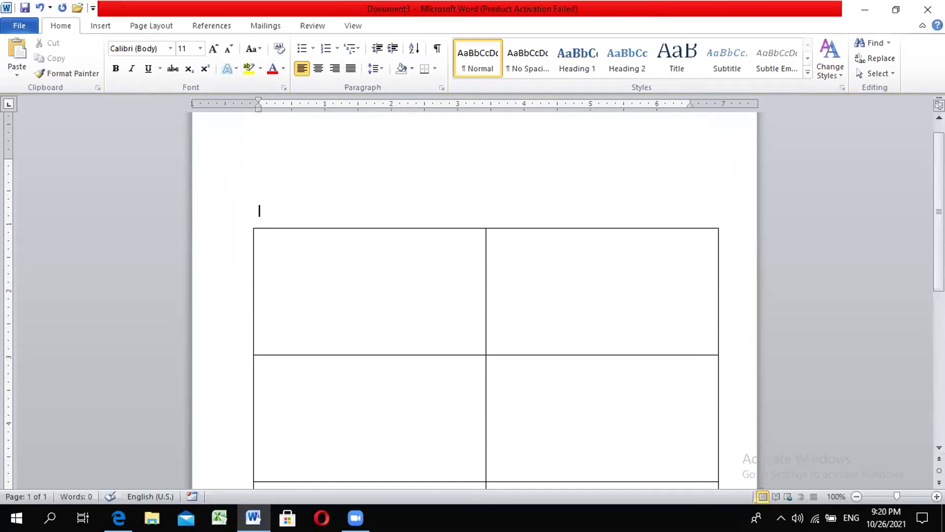
click(290, 239)
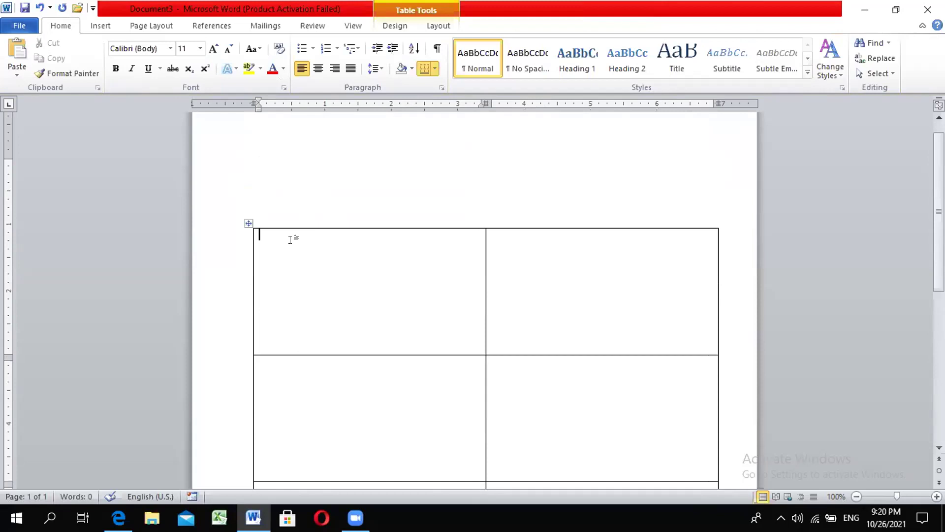
key(Return)
key(Return)
key(Return)
key(Return)
key(Return)
key(Return)
drag(245, 223, 250, 221)
click(331, 191)
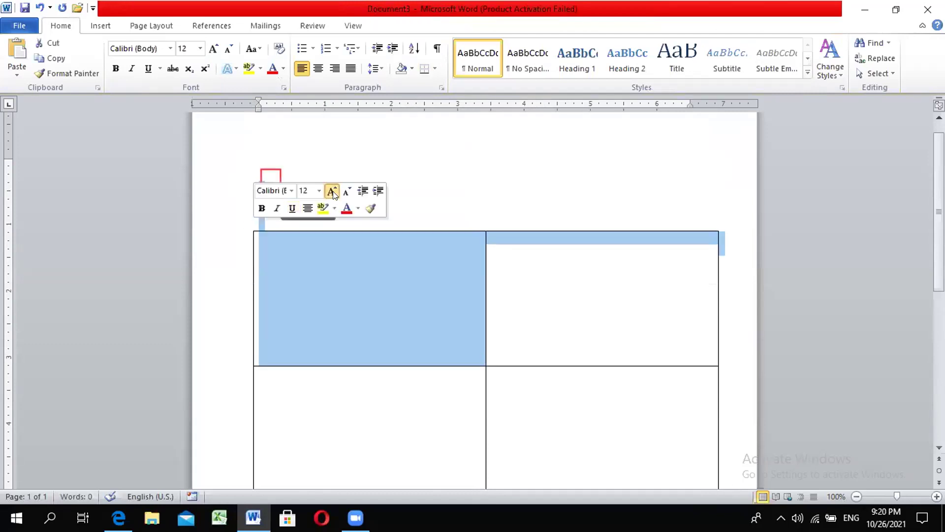
click(331, 192)
click(453, 189)
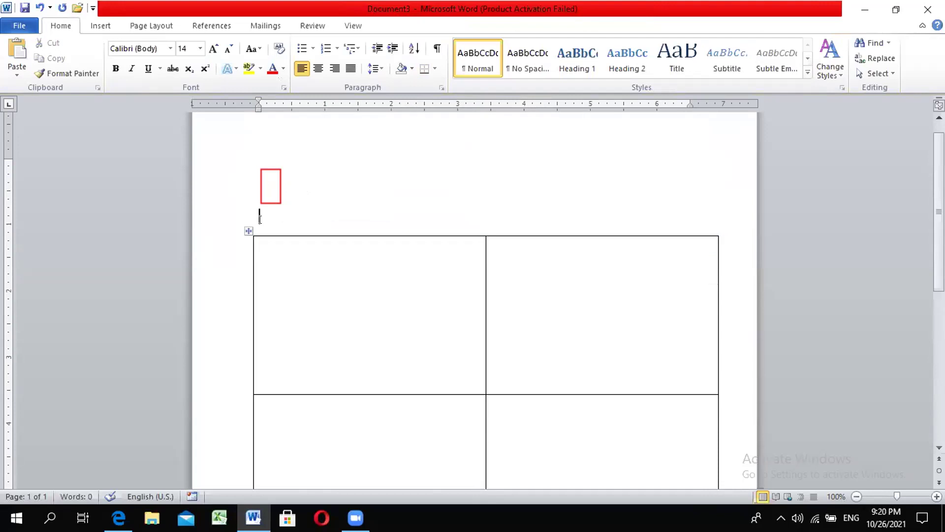
key(ctrl+z)
key(ctrl+z)
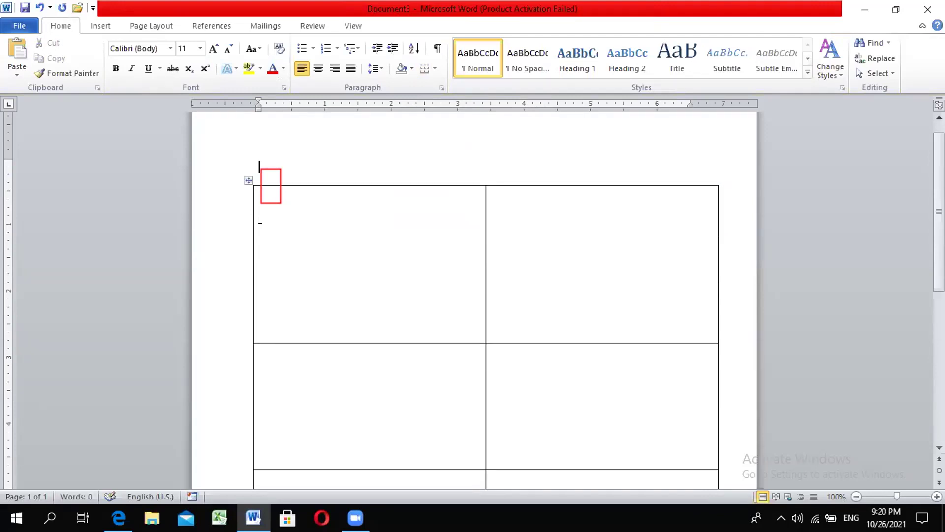
scroll(270, 226, down, 6)
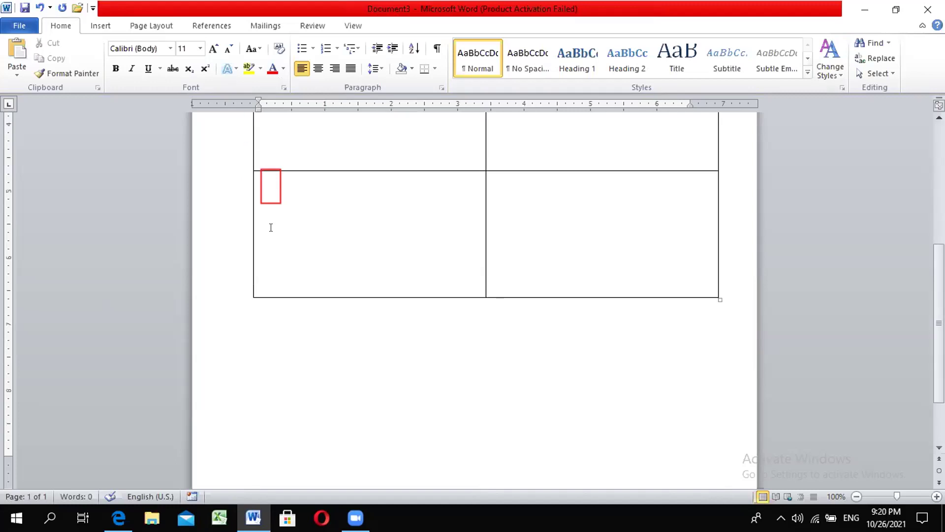
scroll(309, 233, up, 6)
Step: Set the first cell's font to Preeti
click(285, 239)
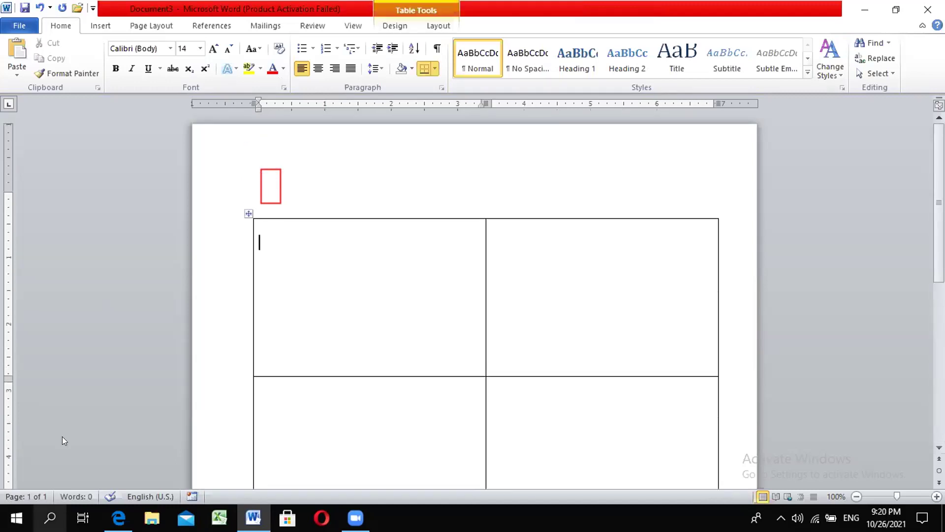
click(160, 50)
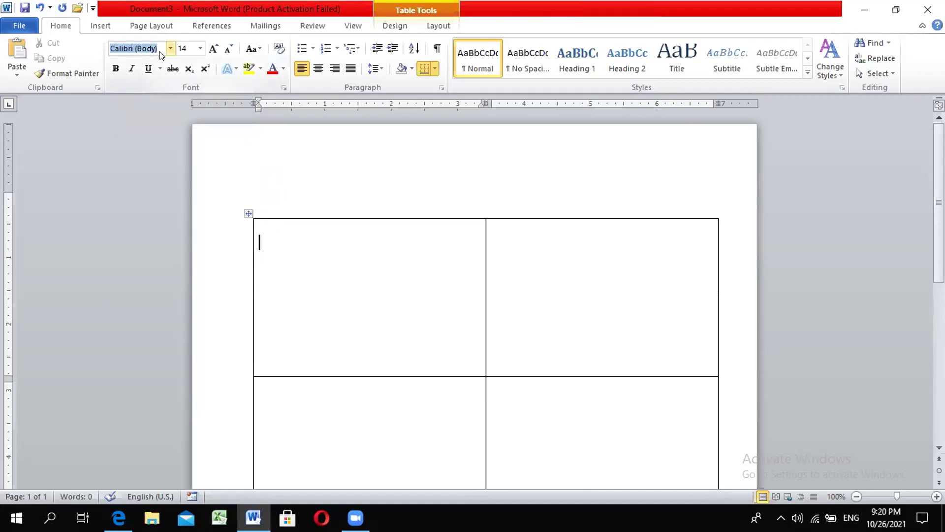
text(Preeti)
key(Return)
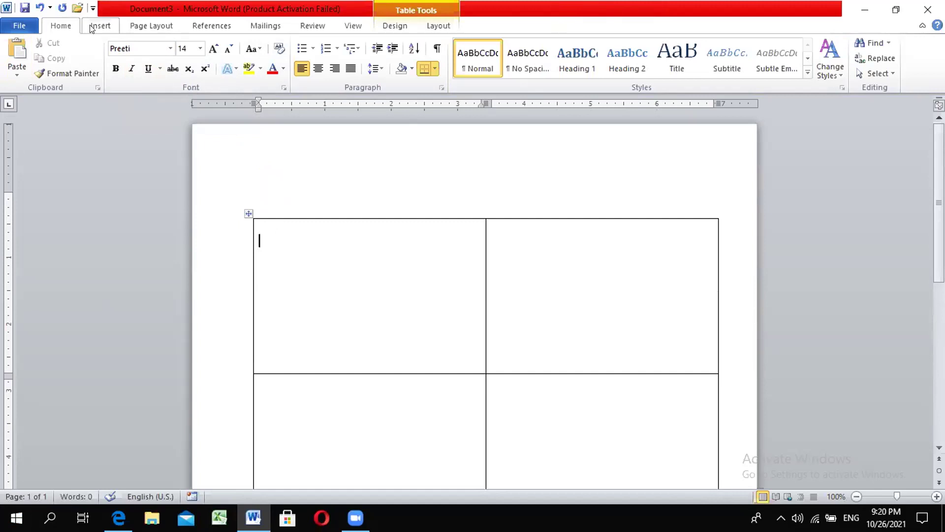
Step: Type the centred heading श्री सरस्वती माध्यमिक विद्यालय with बराहक्षेत्र on the line below
click(317, 68)
text(>L ;/:j)
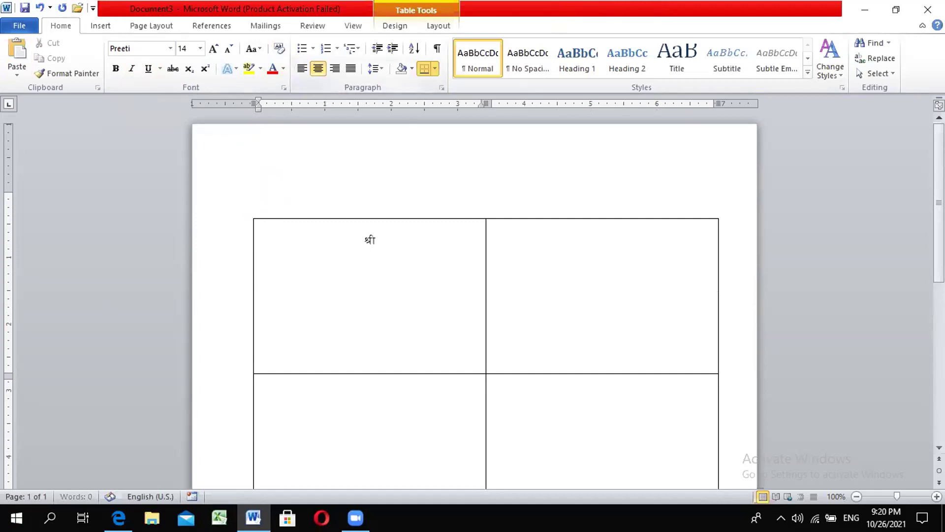
text(tL dfw)
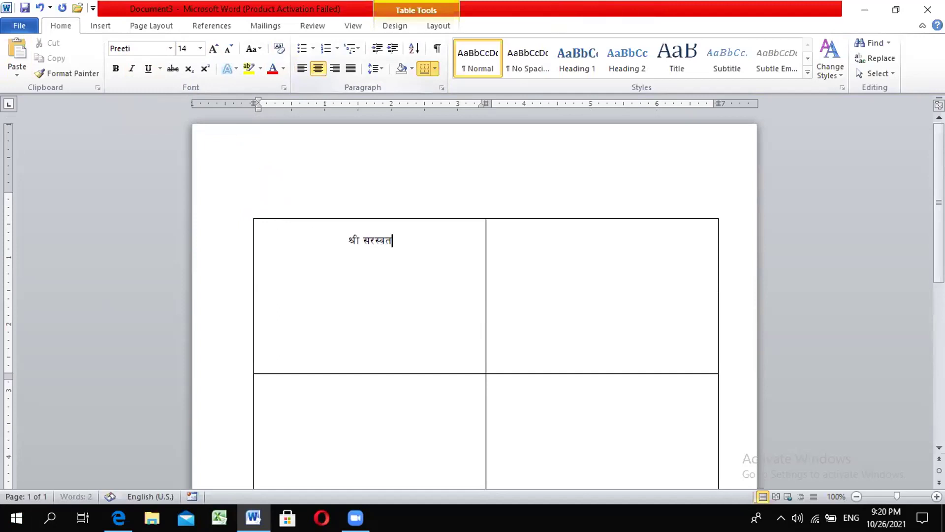
text(\olds ljBf)
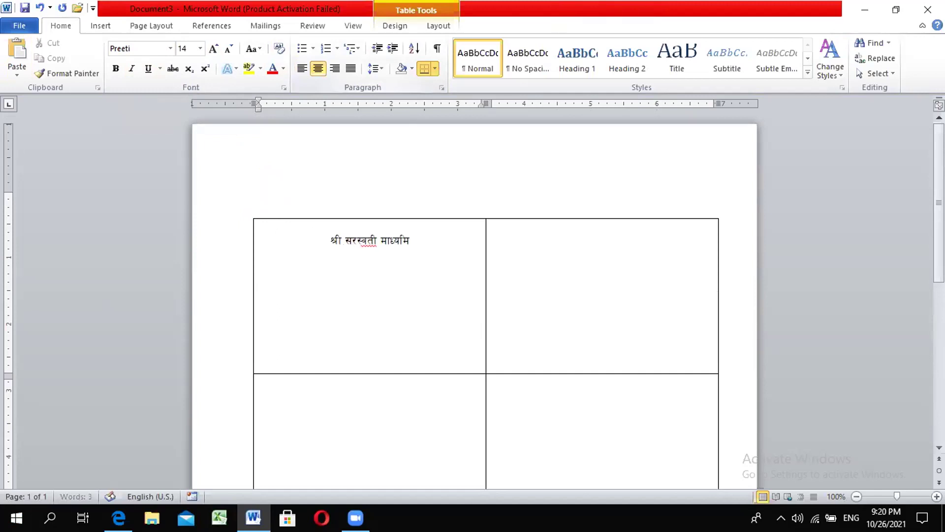
text(no)
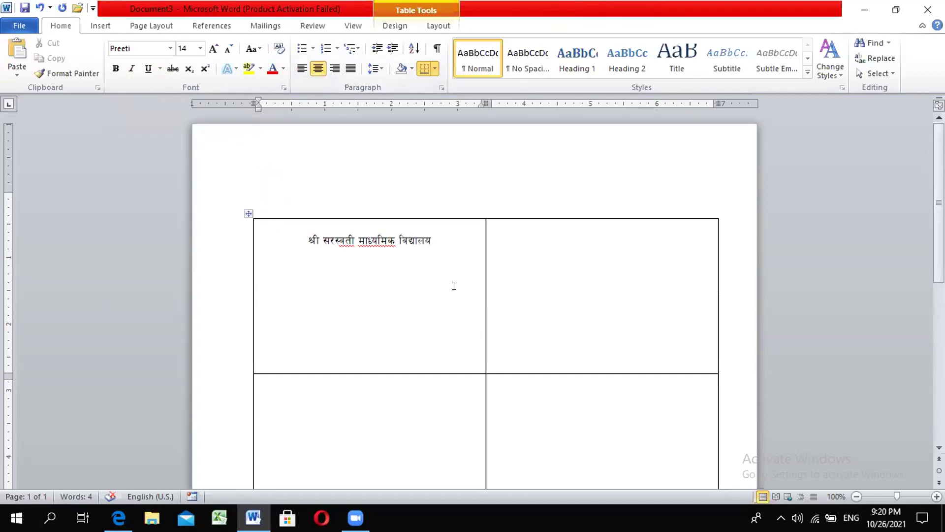
key(Return)
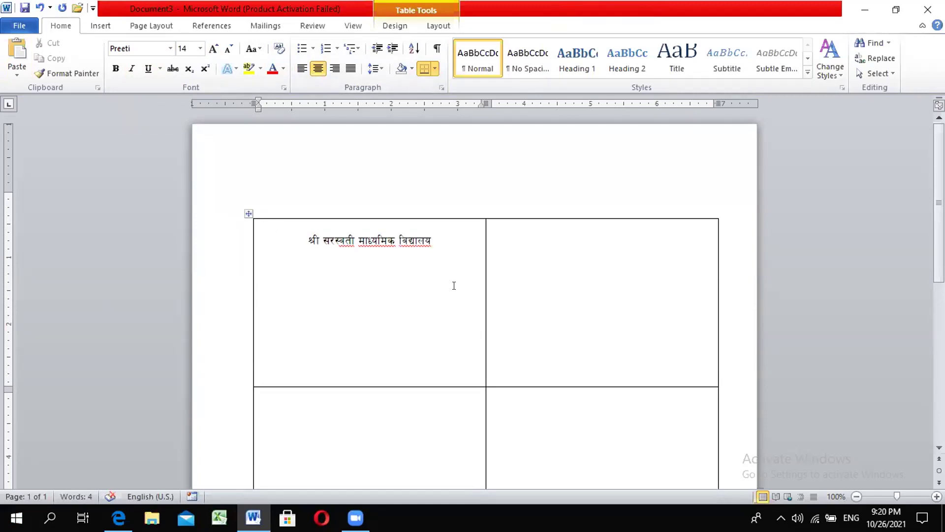
text(a/f.)
key(BackSpace)
text(xI]q)
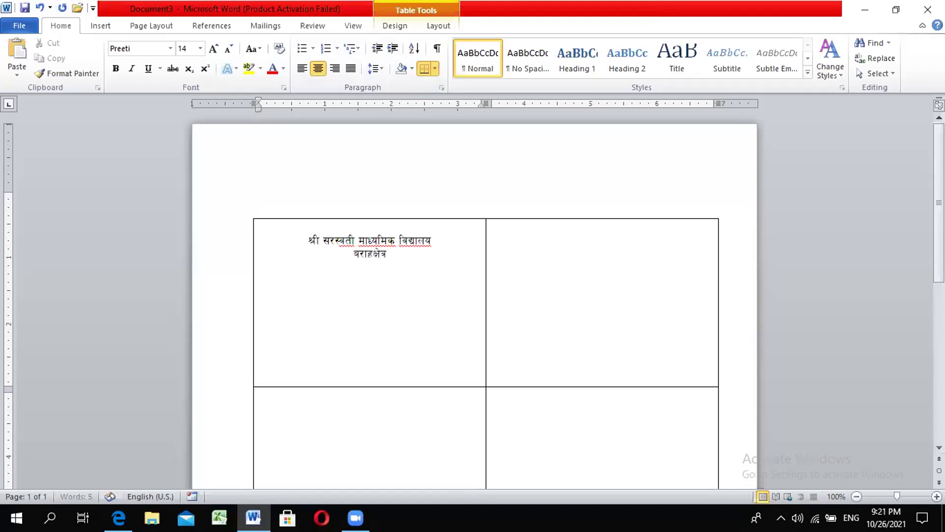
key(Return)
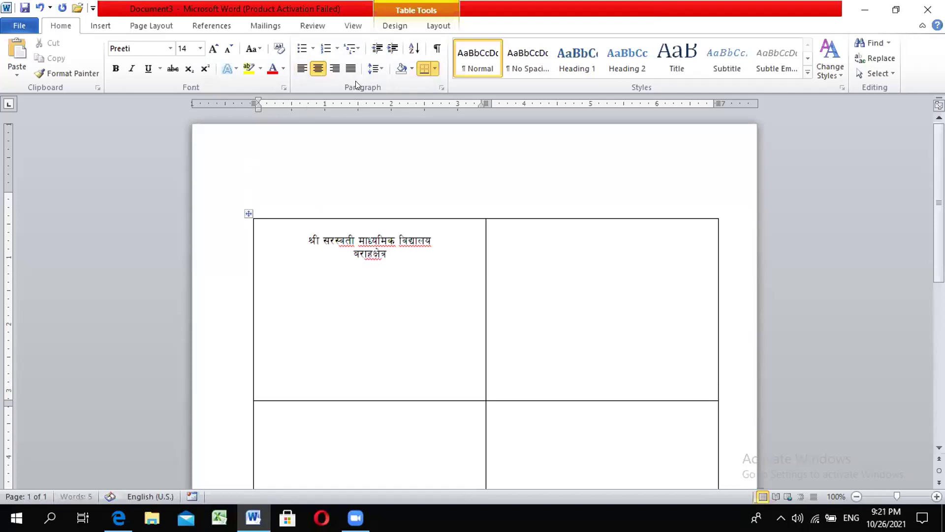
Step: Left-align the line below the school heading and set its font to Preeti
click(301, 69)
key(Return)
key(BackSpace)
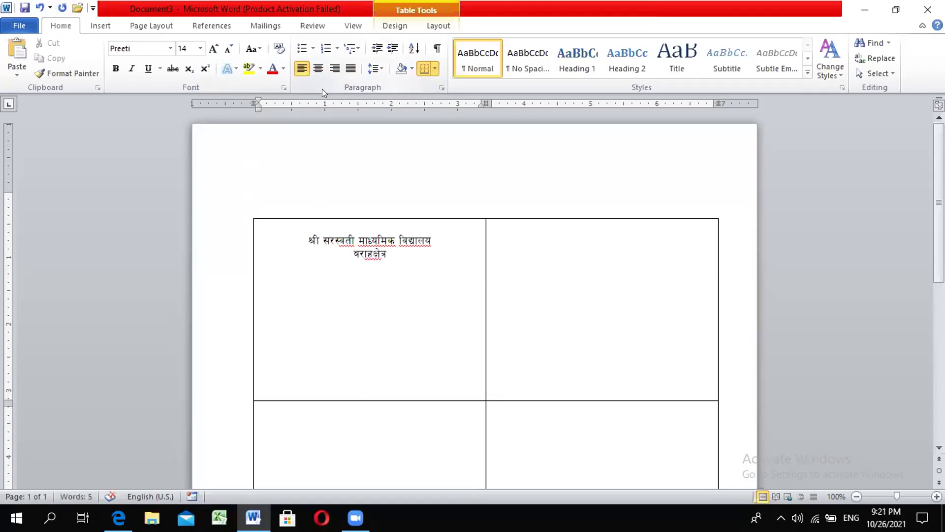
key(ctrl+space)
text(हु)
key(BackSpace)
key(BackSpace)
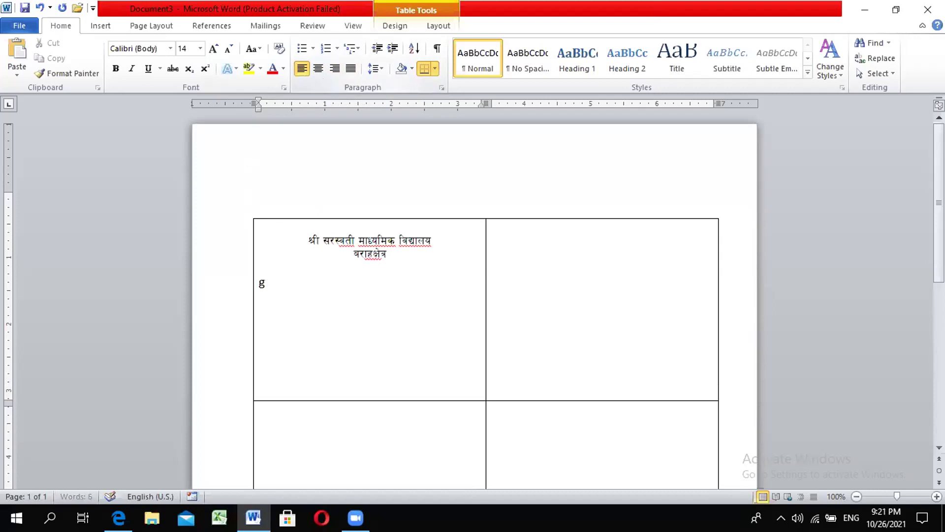
click(160, 44)
text(Preeti)
key(Return)
Step: Type the labels नाम :, कक्षा and सि.न on separate lines
text(gfd)
text( :)
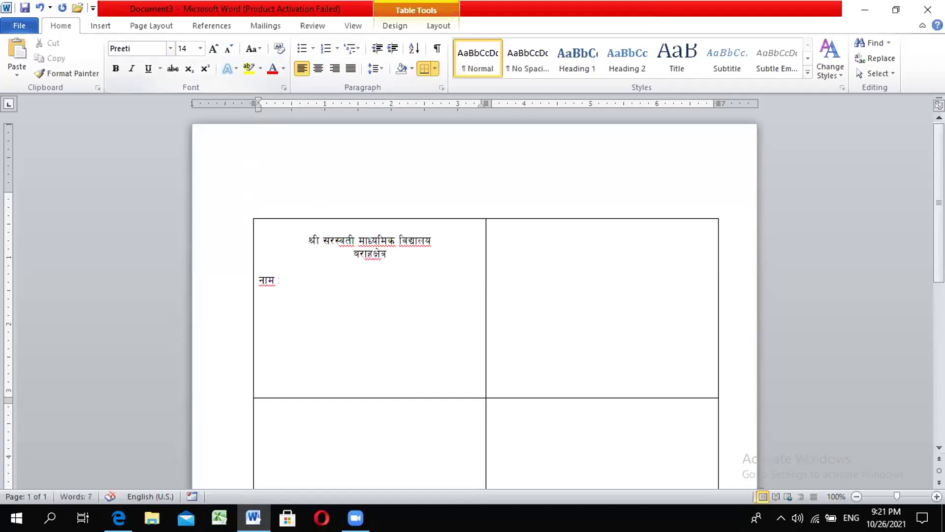
key(Return)
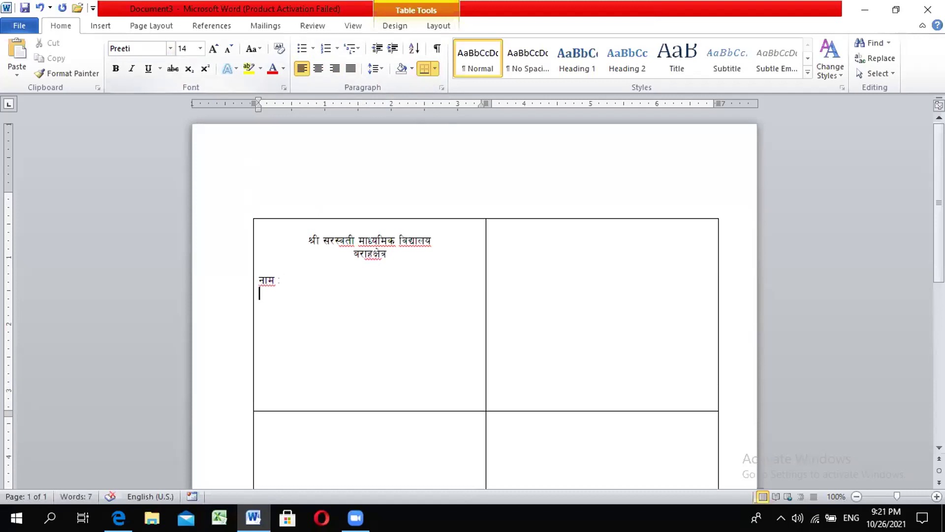
key(Return)
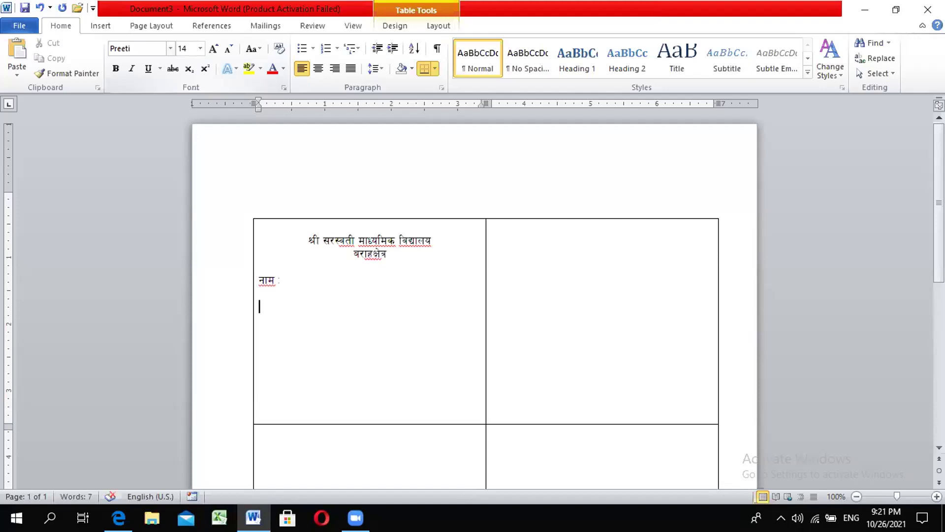
text(sIf)
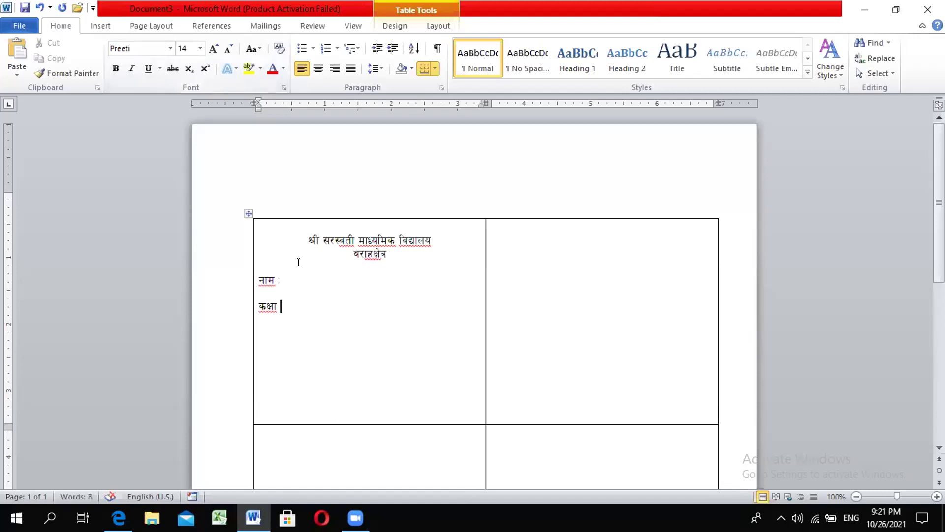
key(Return)
key(Return)
text(f')
key(BackSpace)
key(BackSpace)
text(lj)
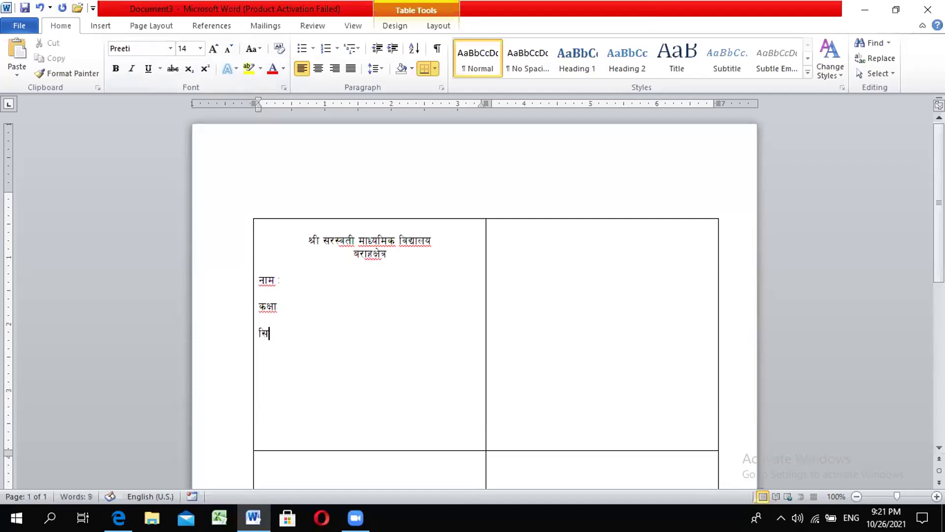
text(.g)
Step: Add a colon after the कक्षा and सि.न labels
click(282, 306)
text(:)
key(Down)
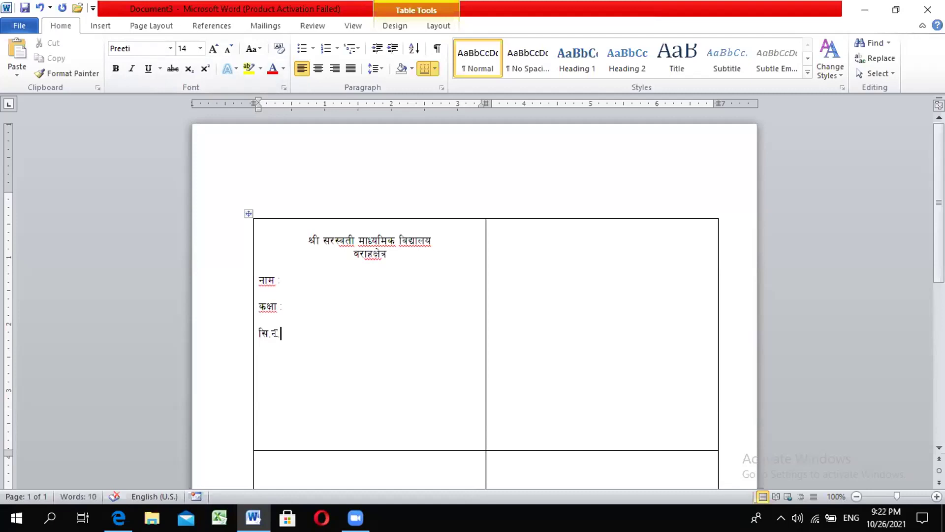
text(:)
Step: Delete the empty lines left below सि.न: in the first cell
click(265, 415)
key(BackSpace)
key(BackSpace)
key(BackSpace)
key(BackSpace)
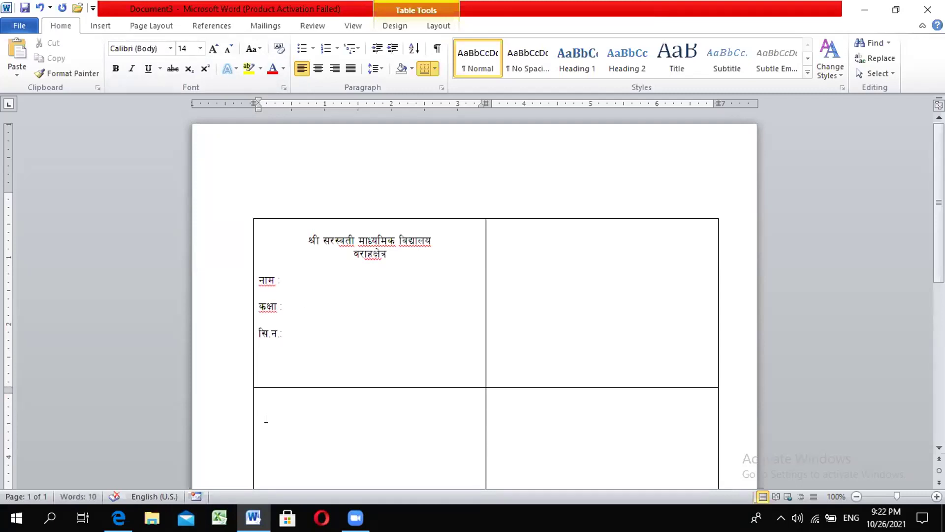
scroll(351, 408, down, 3)
key(BackSpace)
scroll(266, 284, up, 1)
click(266, 284)
key(BackSpace)
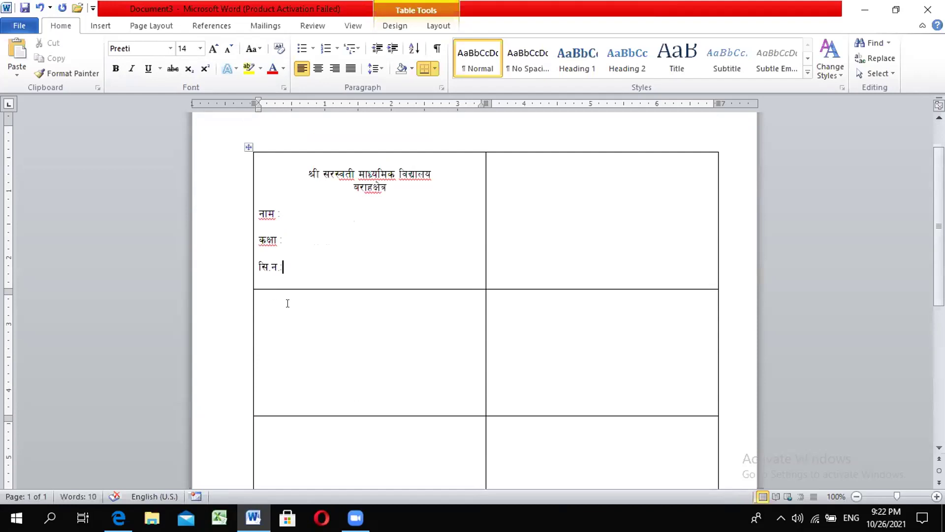
scroll(338, 329, down, 4)
scroll(362, 330, up, 4)
click(286, 208)
Step: Cancel an initial Labels setup and set the page size to A4
click(279, 26)
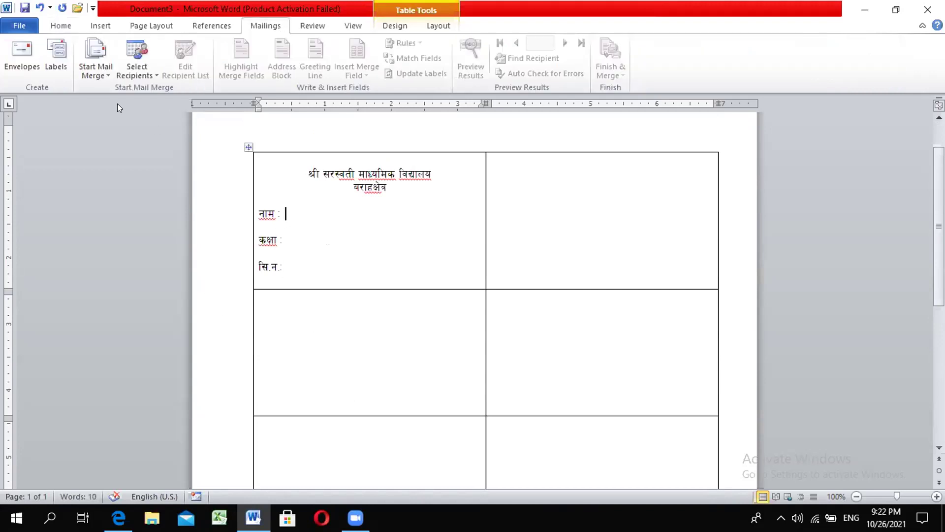
click(157, 71)
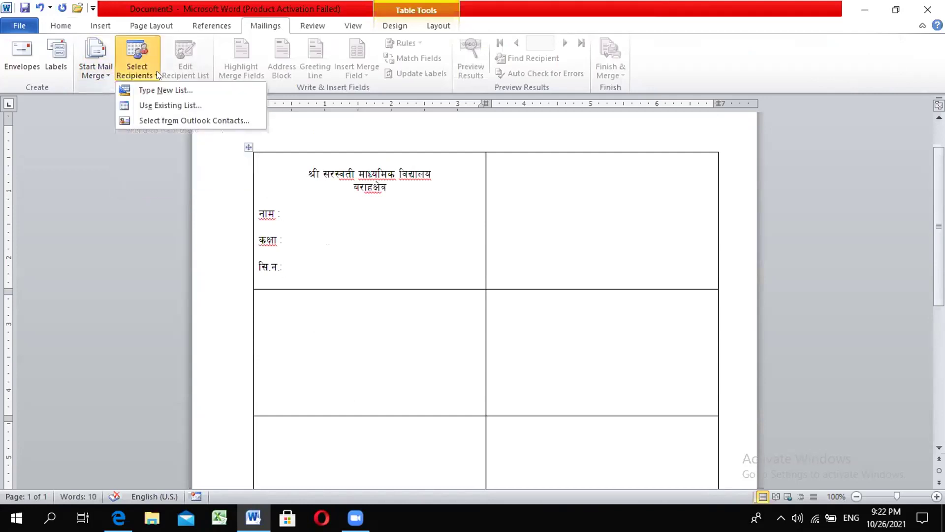
click(105, 71)
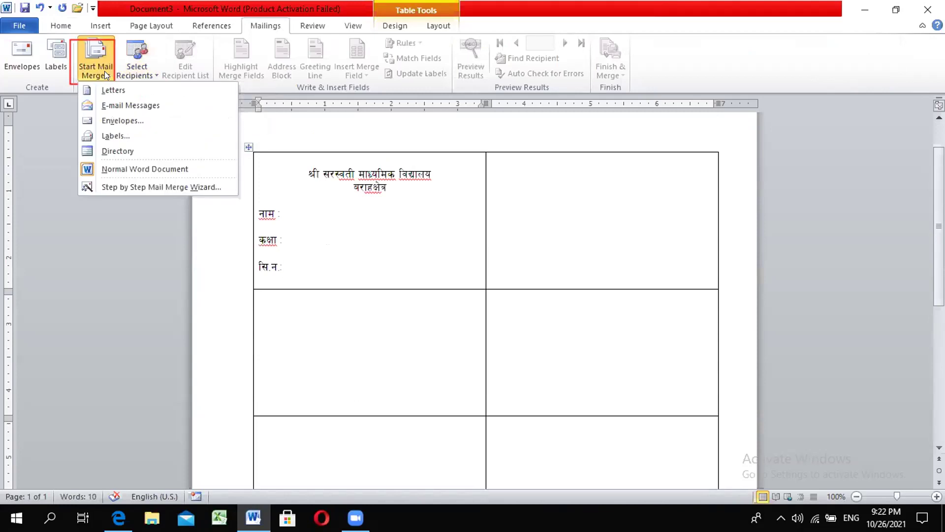
click(114, 138)
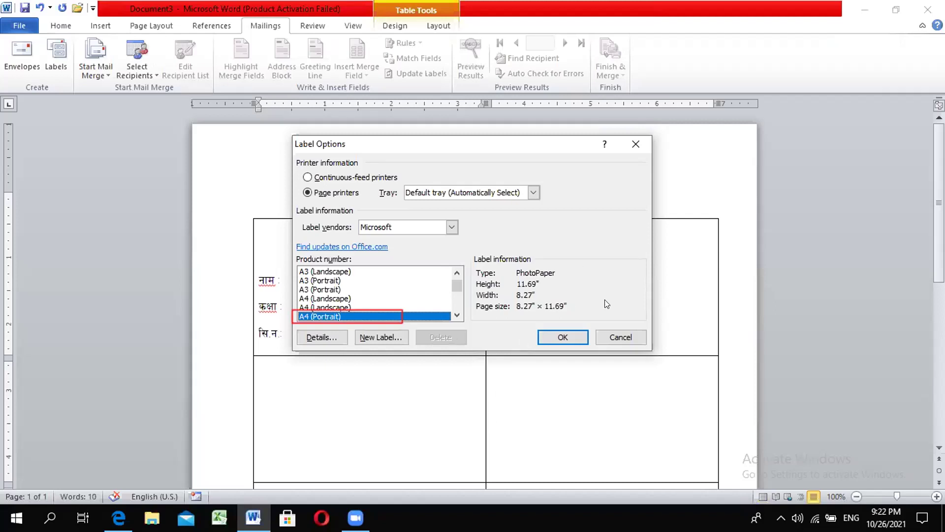
click(636, 144)
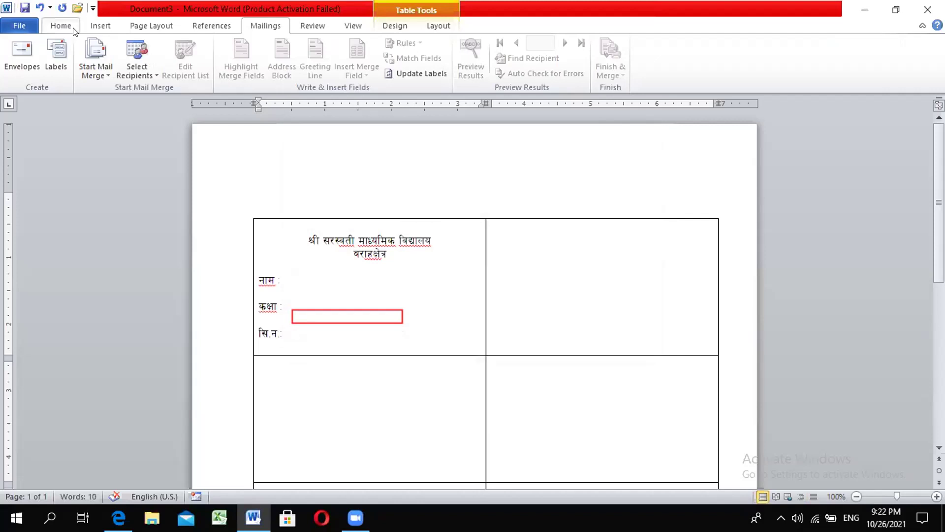
click(60, 26)
click(105, 25)
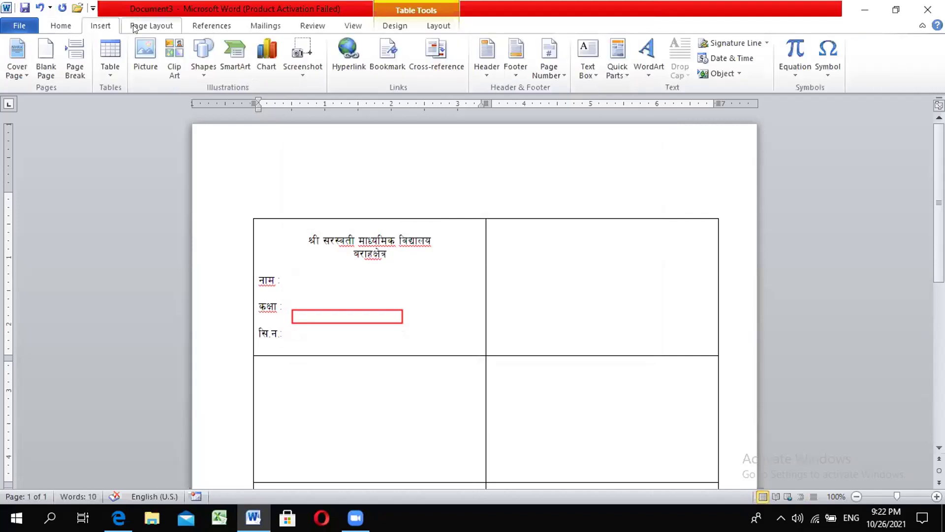
click(128, 27)
click(103, 65)
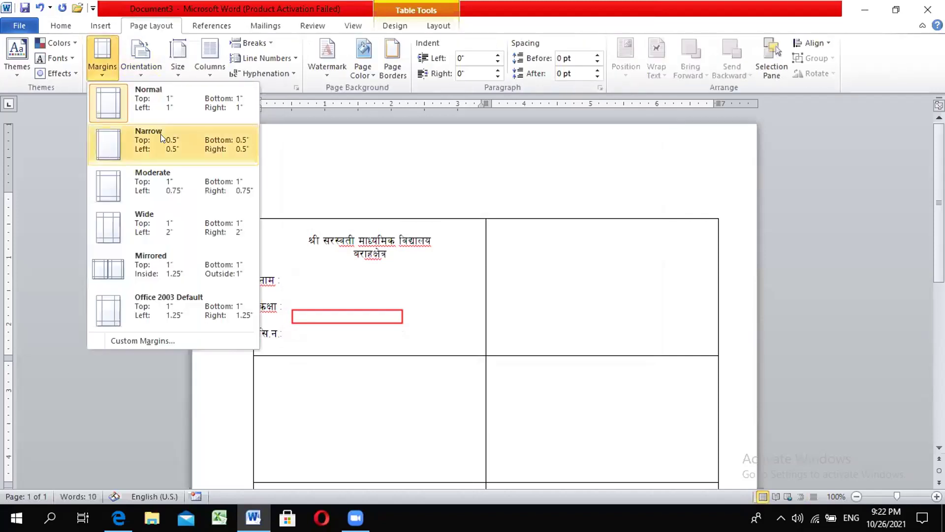
click(174, 70)
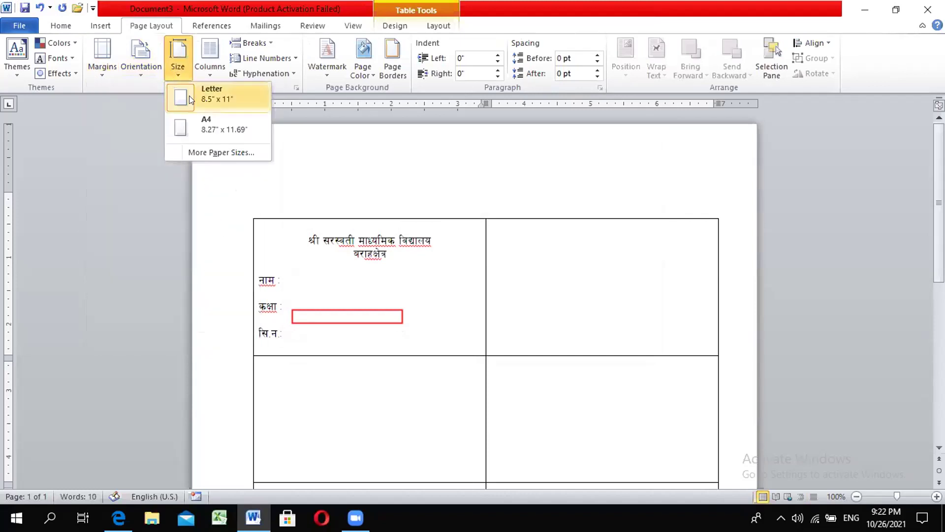
click(191, 130)
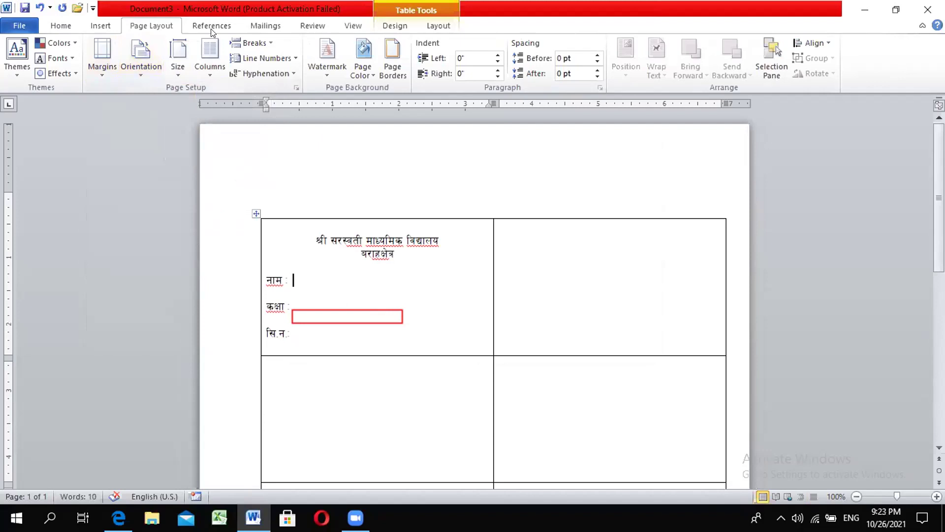
Step: Start a labels merge on A4 (Portrait) sheets and dismiss the page size warning
click(252, 26)
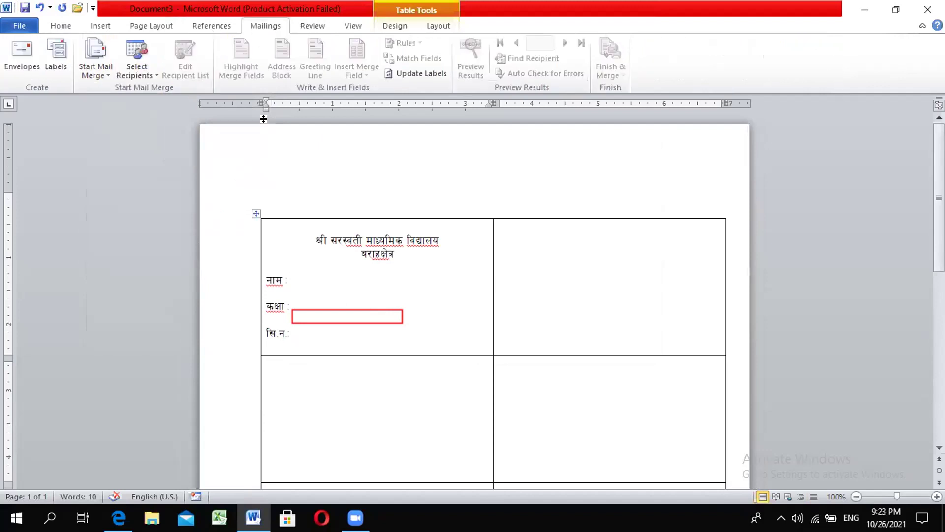
click(94, 75)
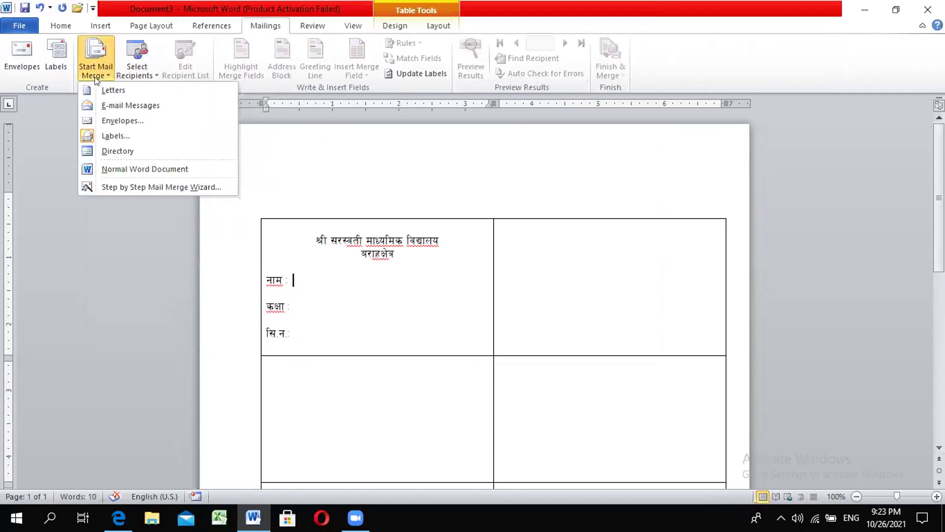
click(116, 134)
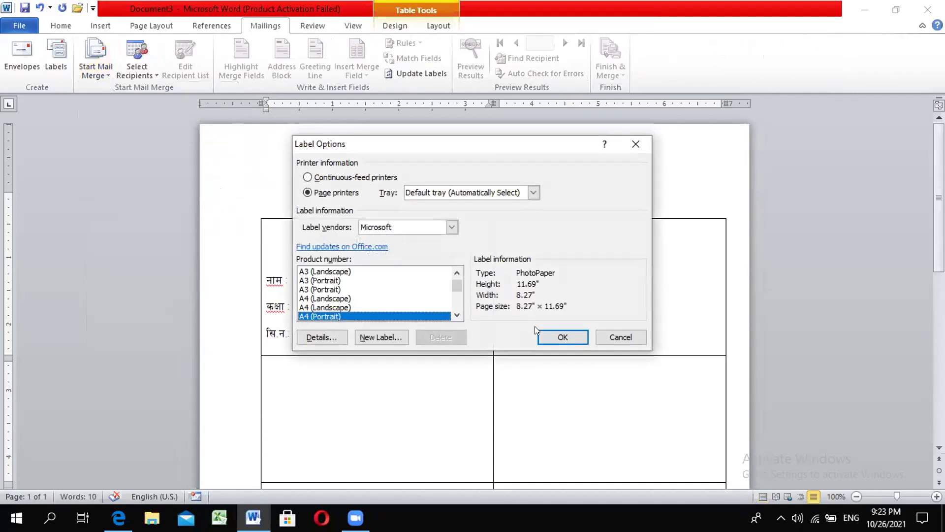
click(563, 336)
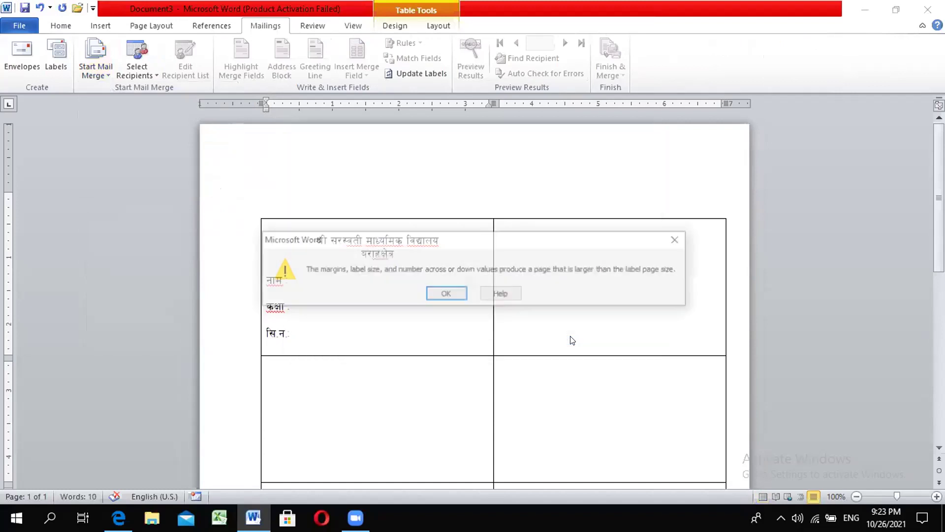
click(446, 294)
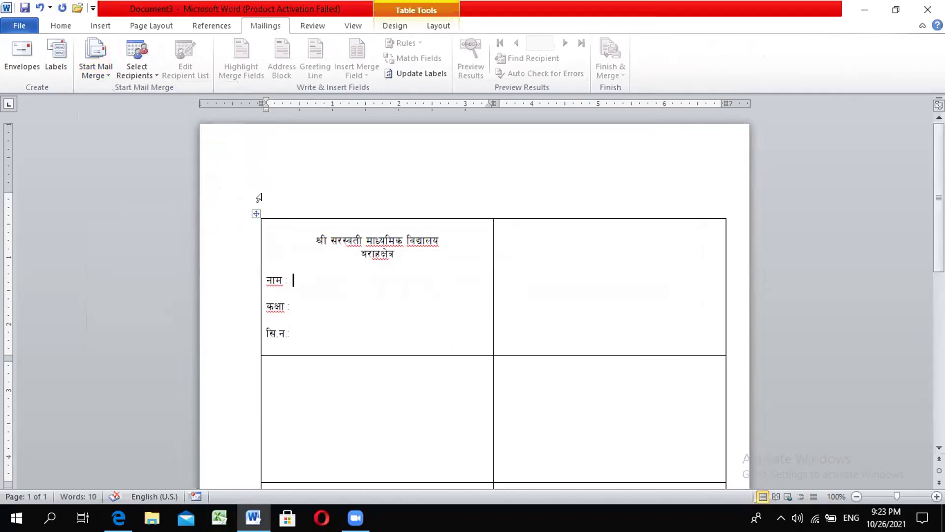
Step: Use the existing Marge file on the Desktop as the recipient list
click(154, 76)
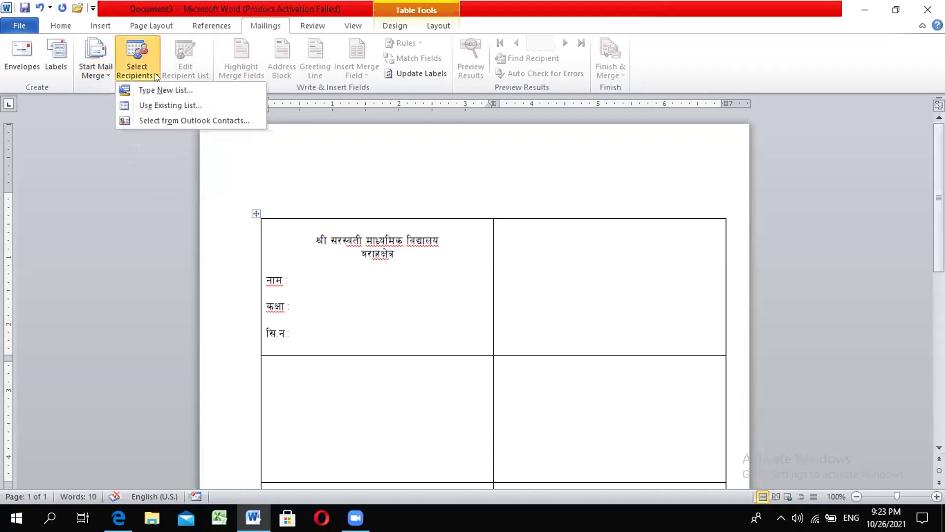
click(156, 105)
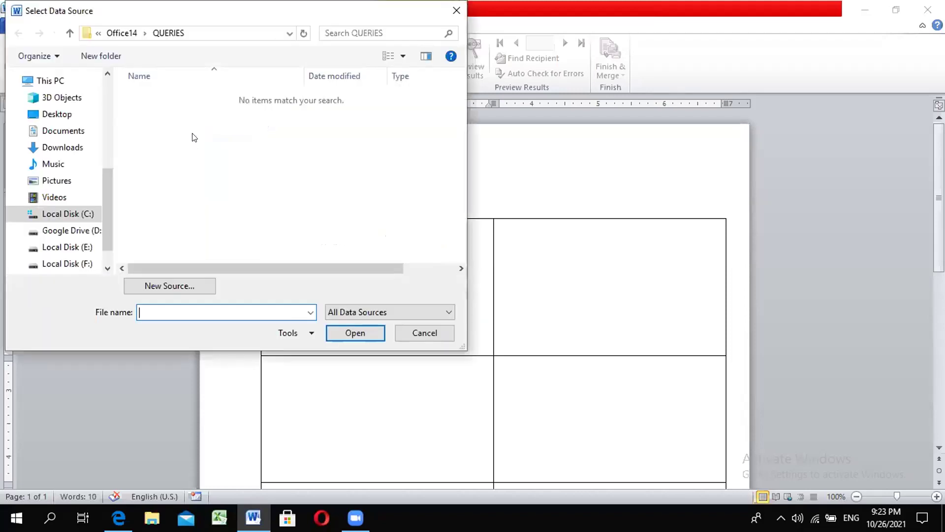
click(58, 113)
click(179, 156)
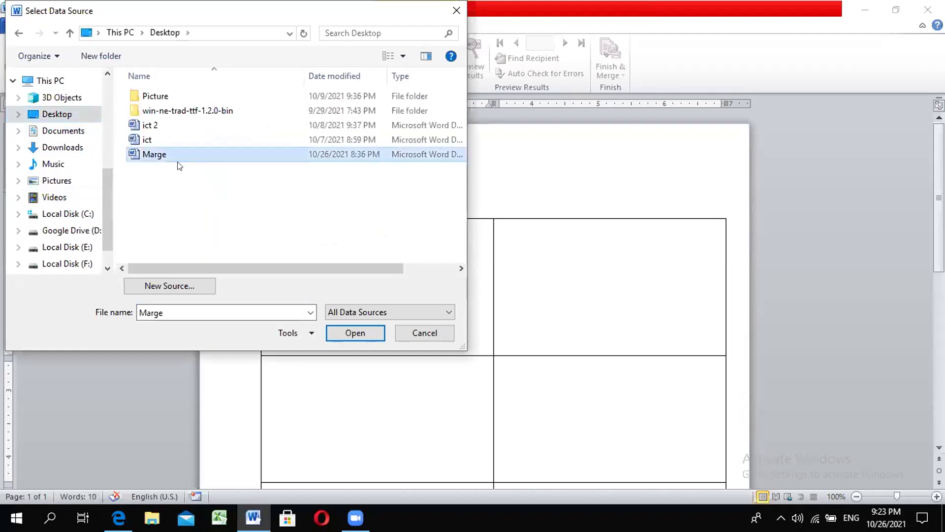
click(349, 332)
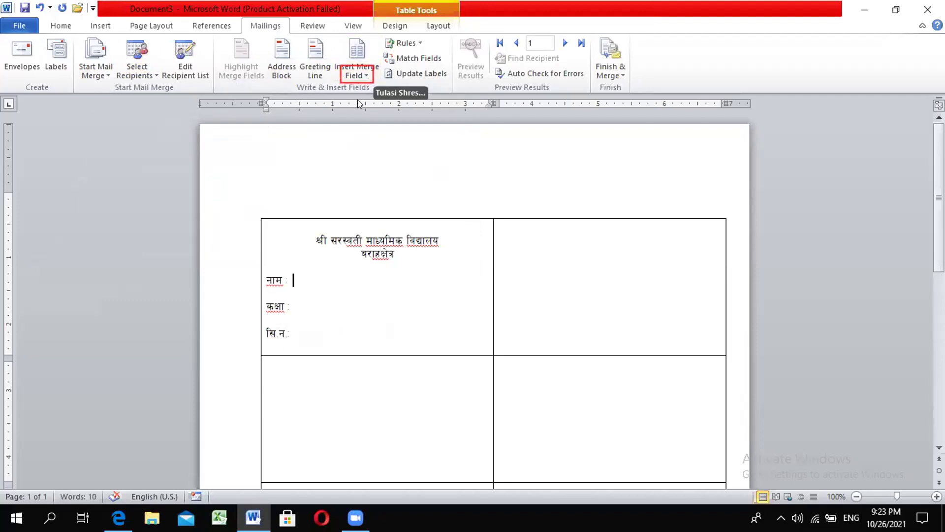
Step: Insert «विद्यार्थीका नामावली» after नाम : and «कक्षा» after कक्षा :, fixing a wrong field
click(366, 75)
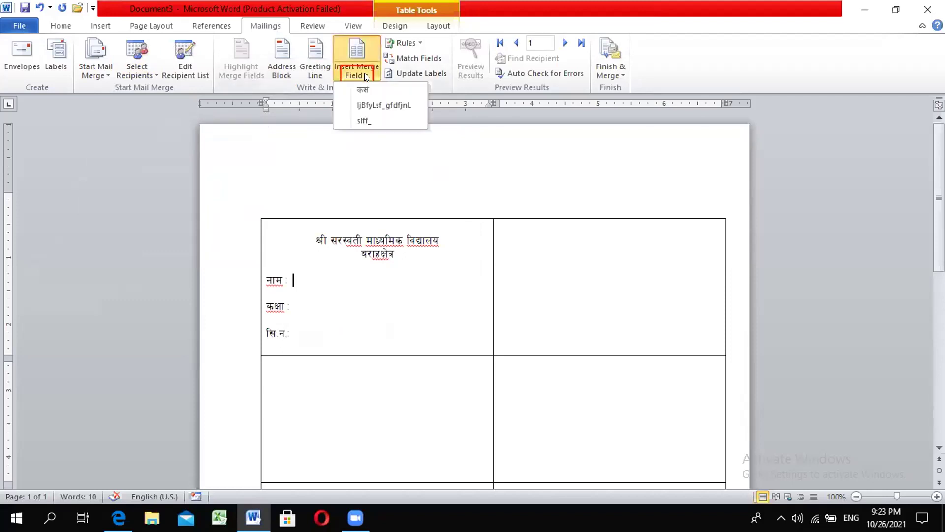
click(372, 105)
click(293, 311)
click(291, 308)
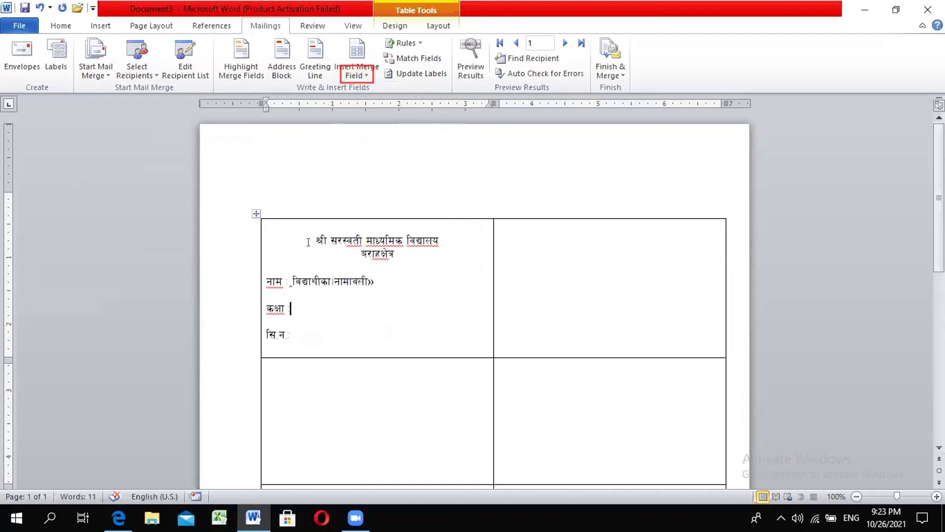
click(368, 75)
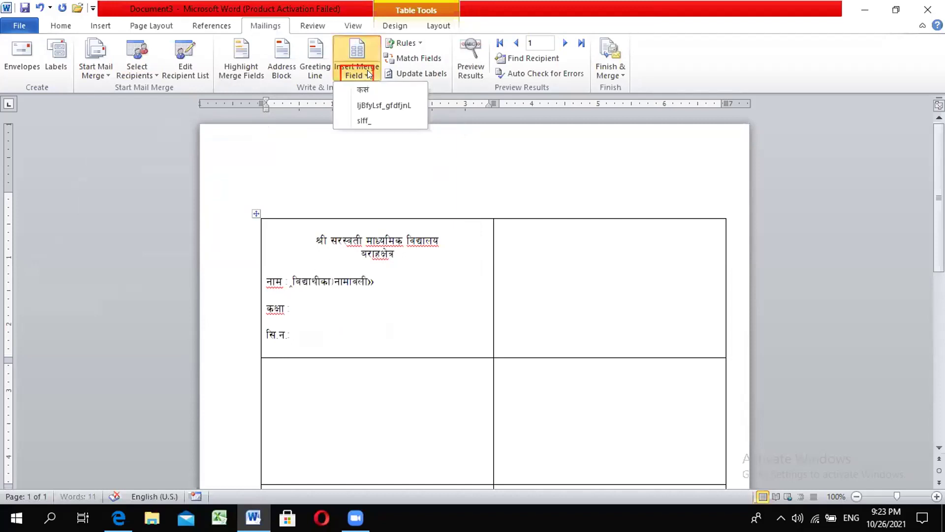
click(364, 90)
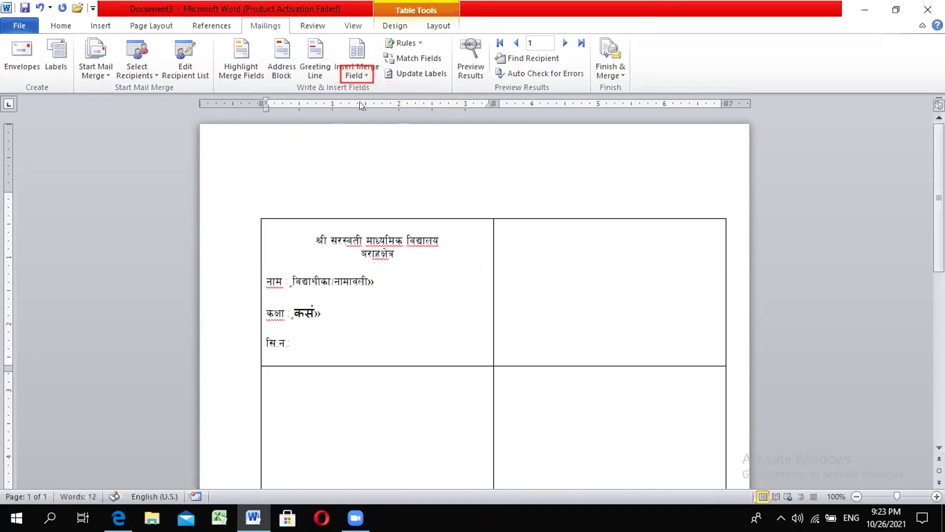
key(shift+Left)
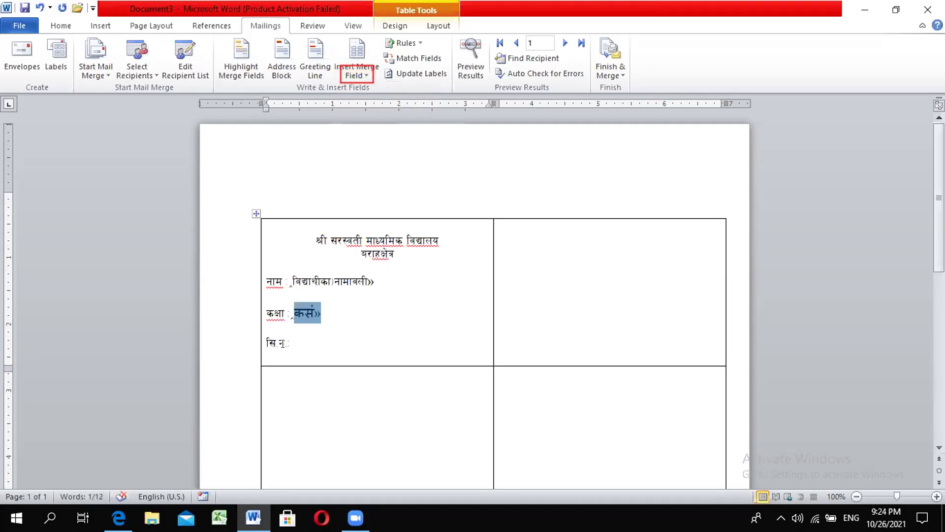
key(Delete)
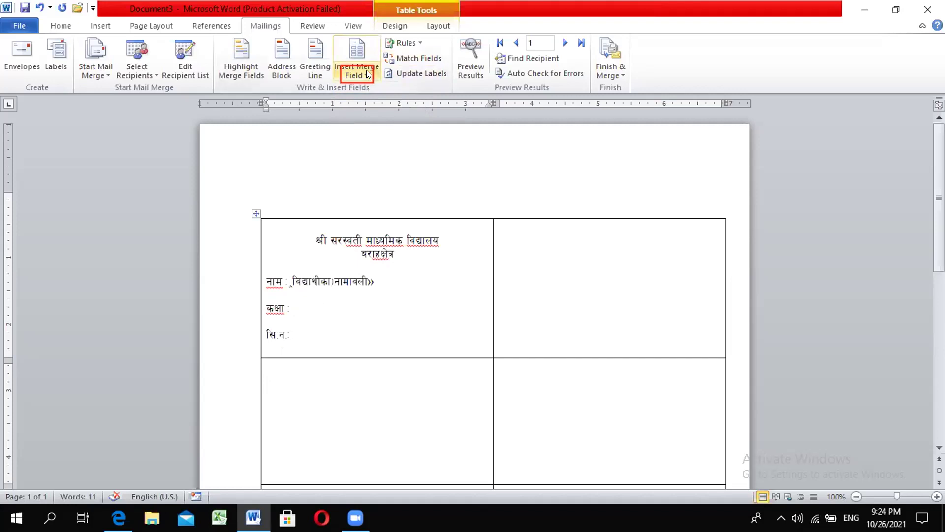
click(367, 74)
click(361, 121)
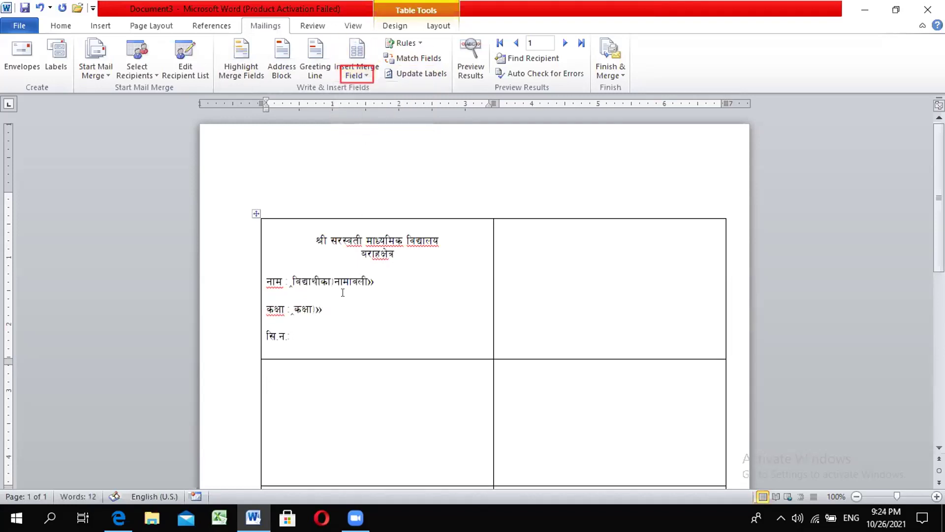
Step: Insert the «कसं» field after सि.न, replacing a wrongly inserted field
click(291, 335)
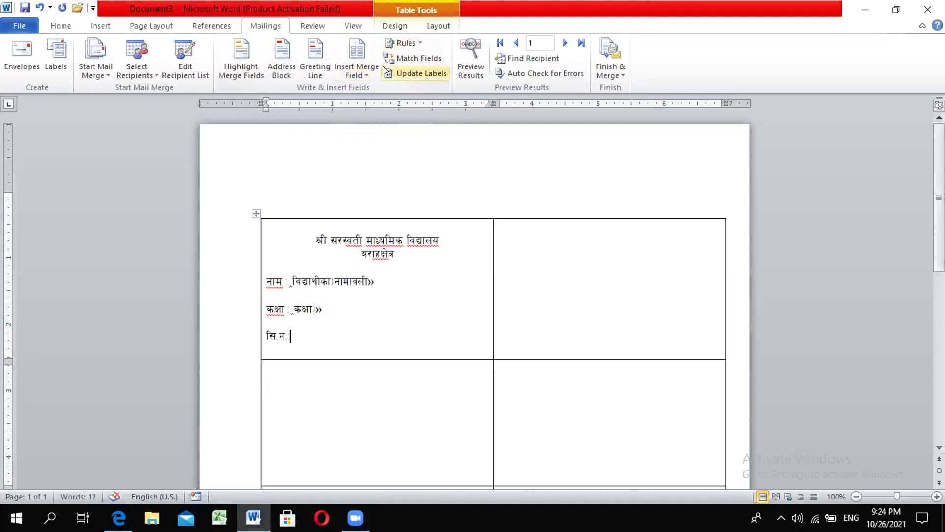
click(367, 74)
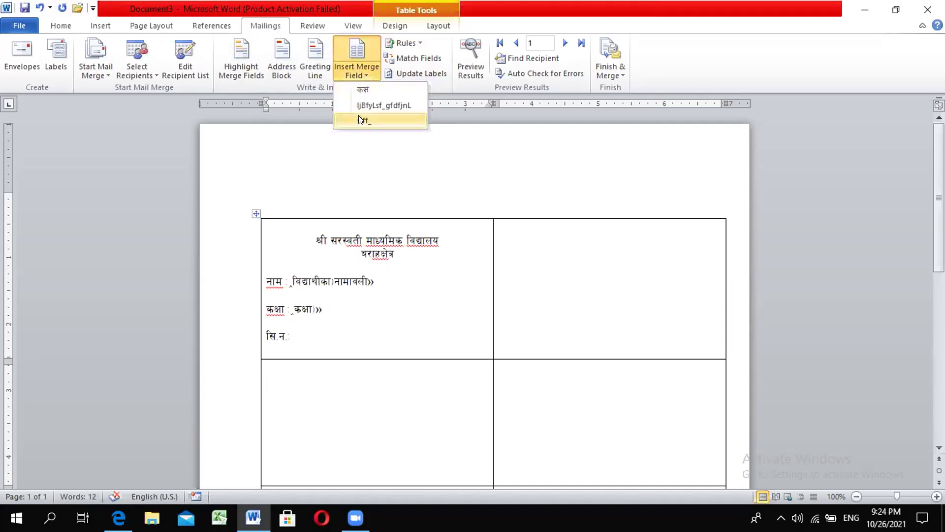
click(361, 120)
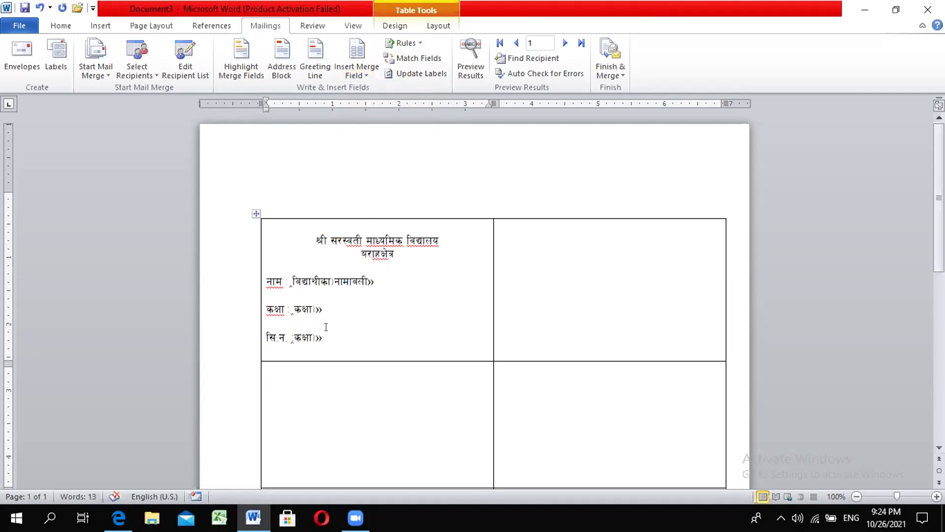
click(330, 332)
key(BackSpace)
key(BackSpace)
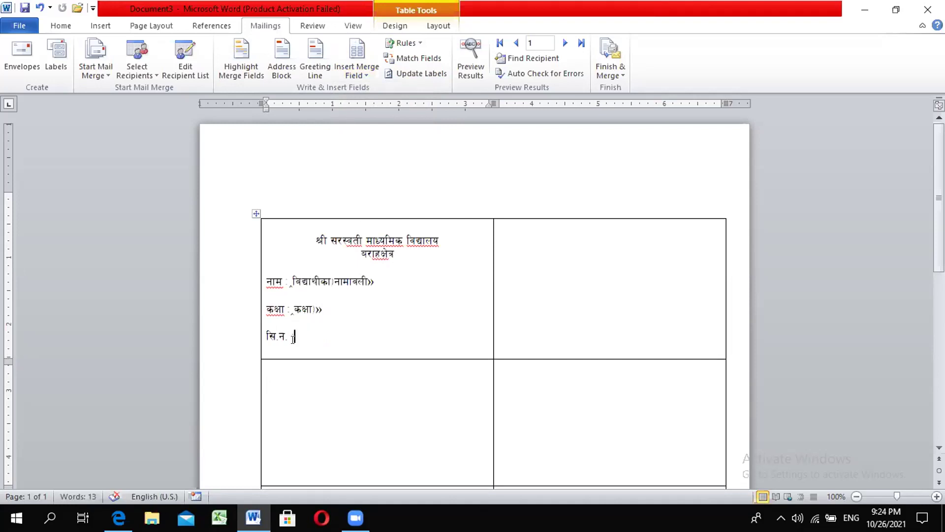
click(370, 74)
click(363, 90)
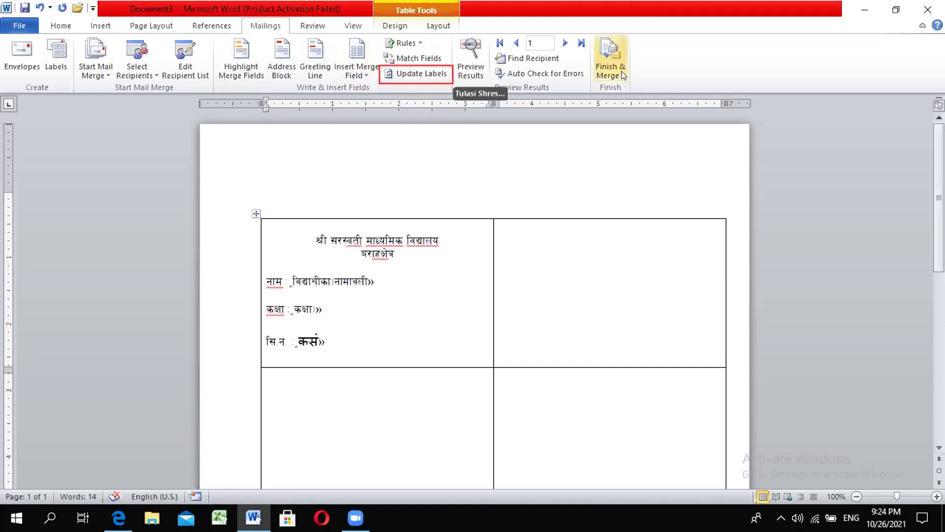
Step: Run Update Labels so every cell gets the heading and fields after «Next Record»
click(432, 75)
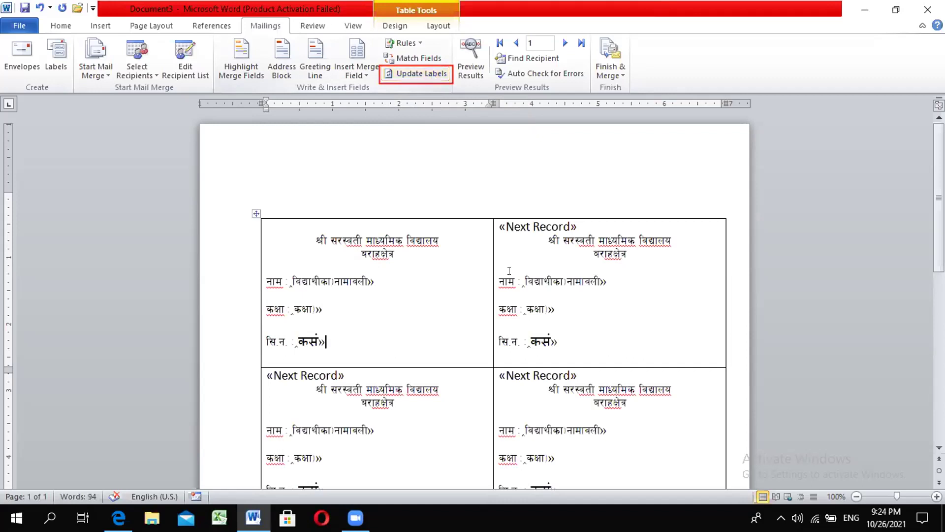
scroll(509, 270, down, 8)
scroll(509, 266, down, 1)
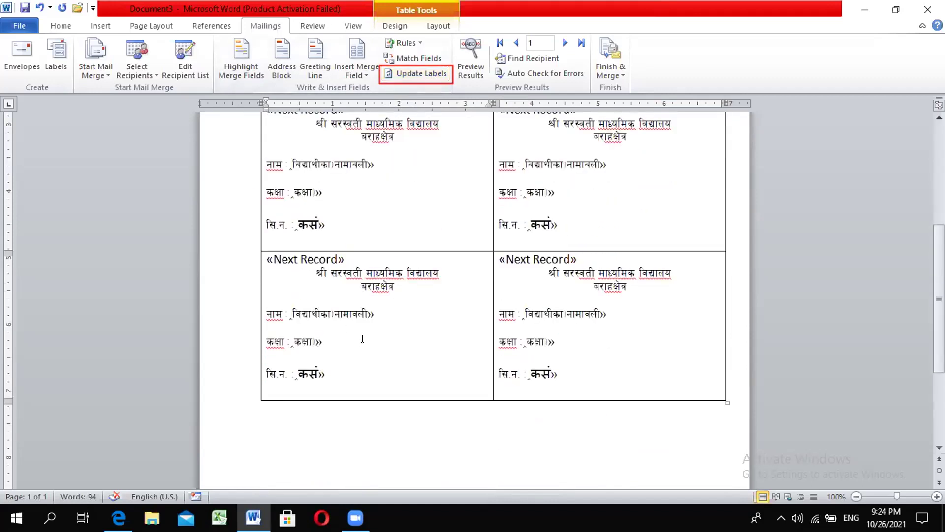
scroll(363, 339, up, 5)
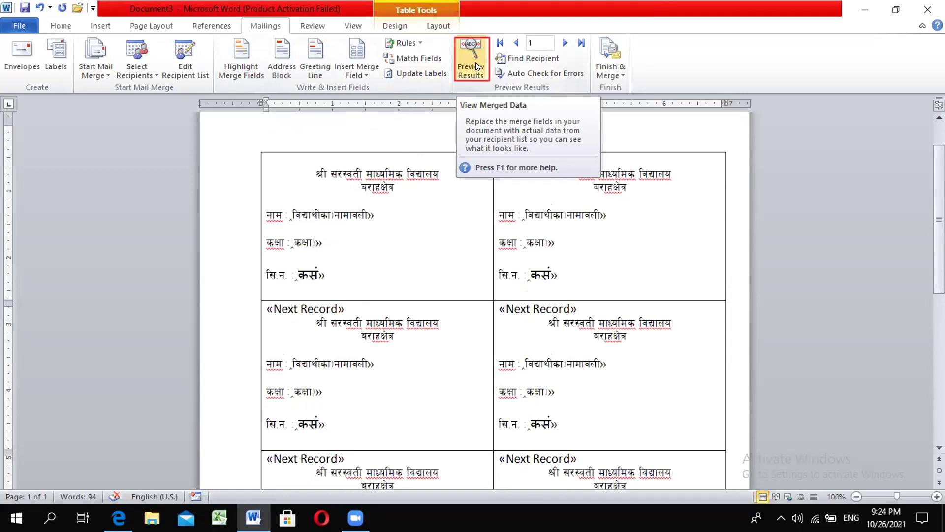
Step: Preview the results to show student names, class १० and serial numbers १–४
click(476, 66)
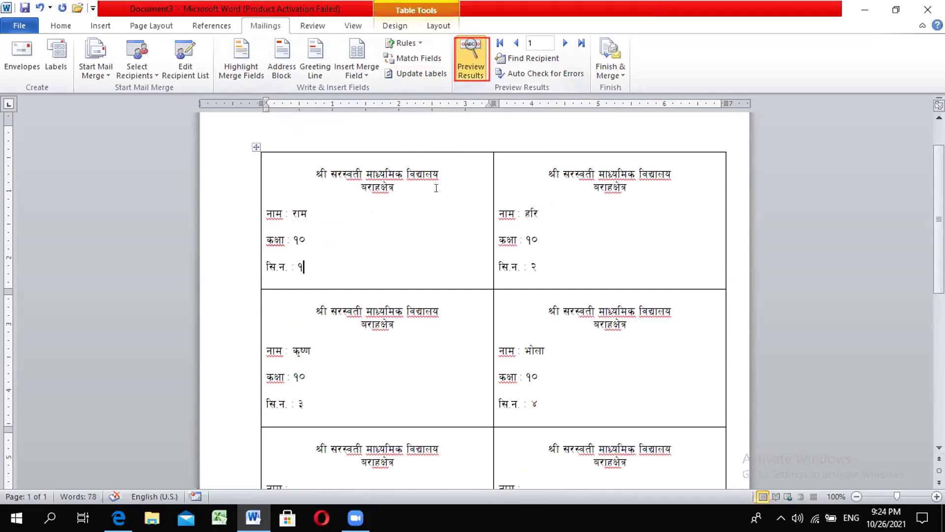
scroll(402, 228, down, 3)
scroll(403, 229, down, 5)
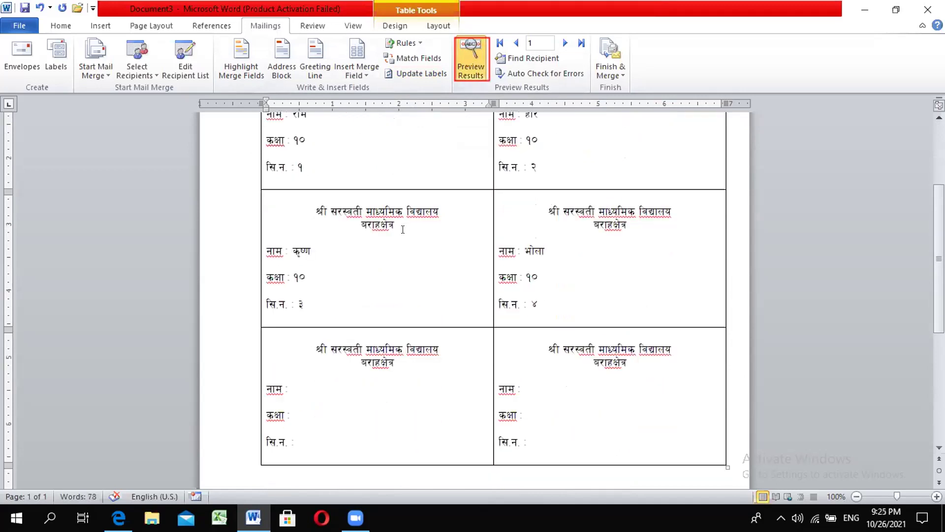
scroll(403, 229, up, 3)
scroll(403, 229, up, 5)
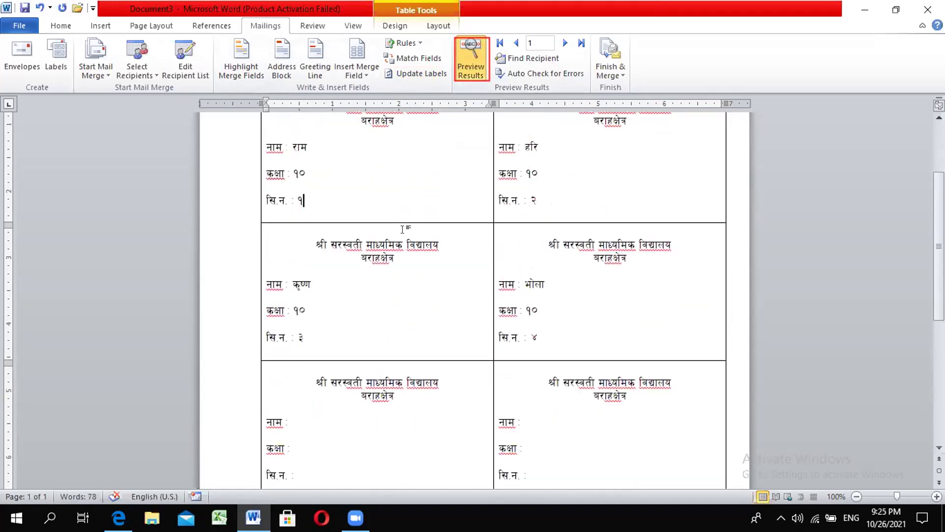
scroll(414, 241, down, 7)
scroll(416, 244, down, 2)
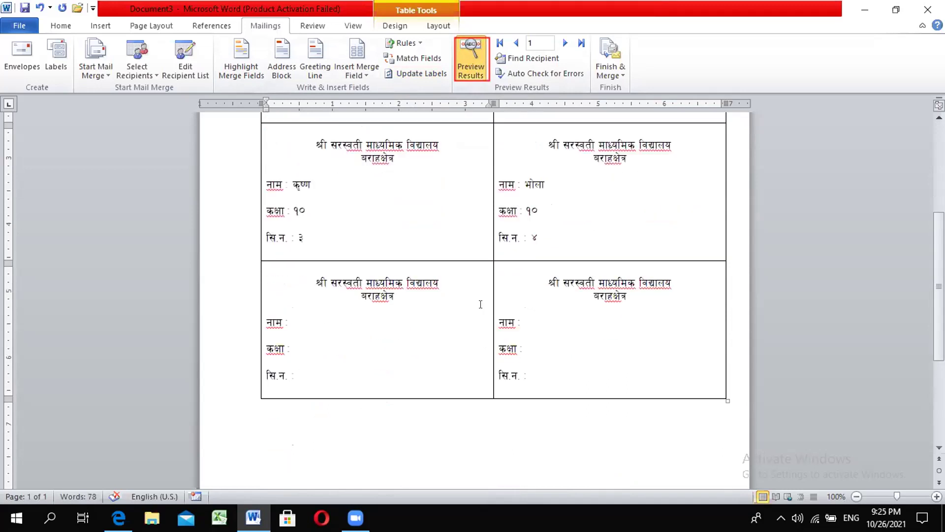
scroll(480, 304, up, 6)
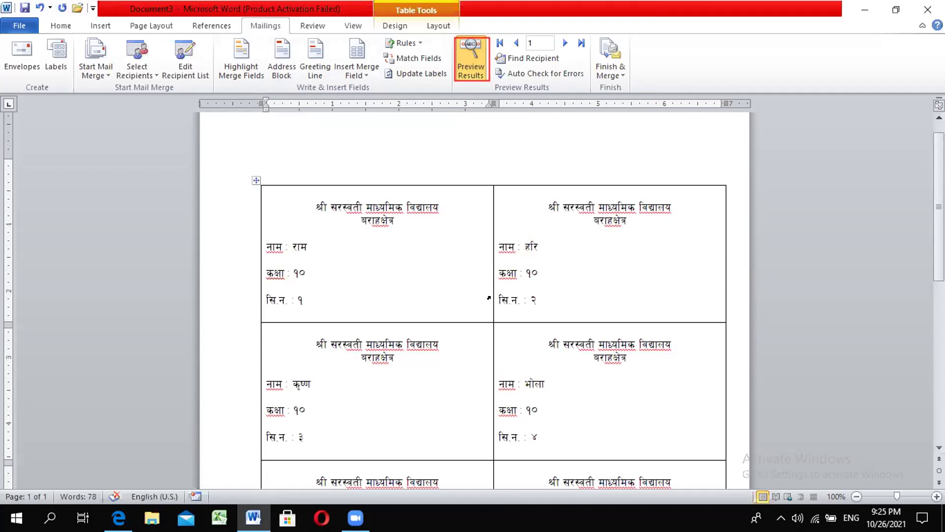
Step: Finish the merge as Edit Individual Documents for all records, producing Labels2
scroll(548, 306, down, 4)
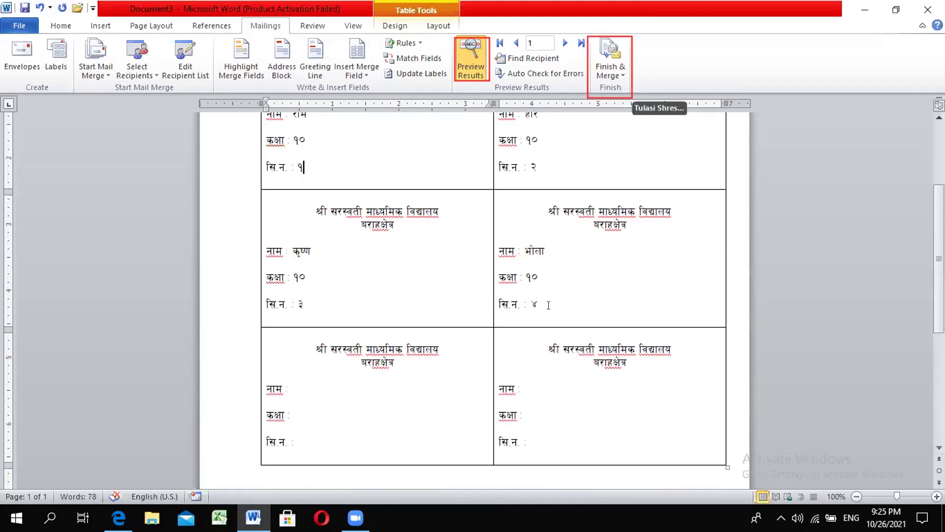
click(621, 70)
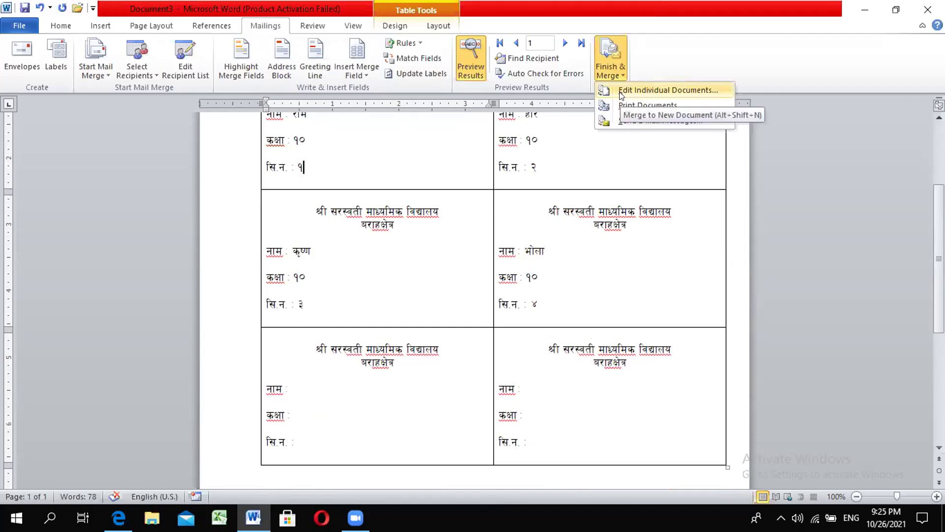
click(624, 84)
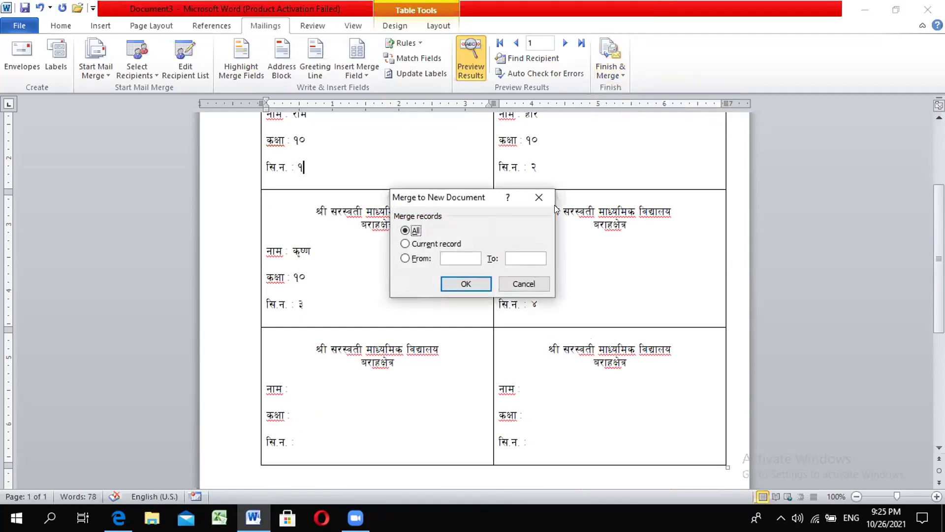
click(463, 284)
scroll(472, 298, up, 10)
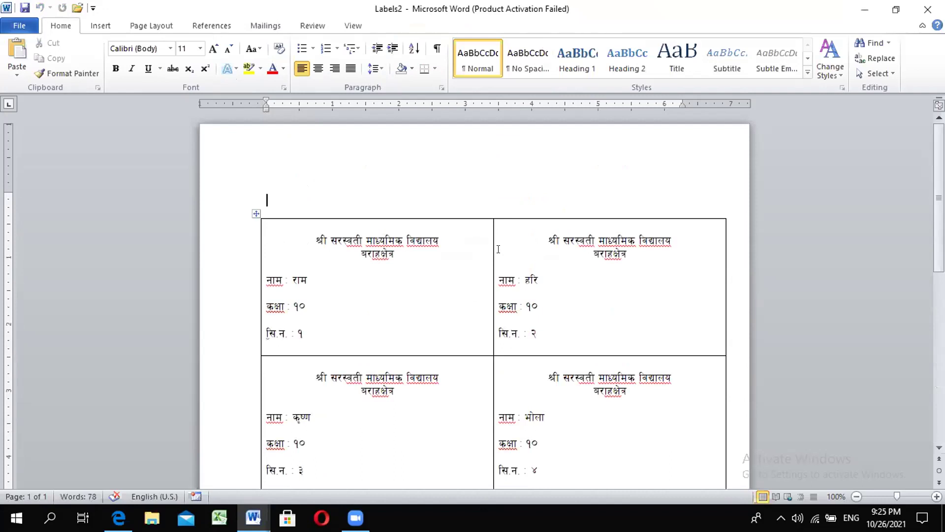
Step: Inspect the merged Labels2 cells, including the कृष्ण label and the empty bottom-right cell
click(265, 26)
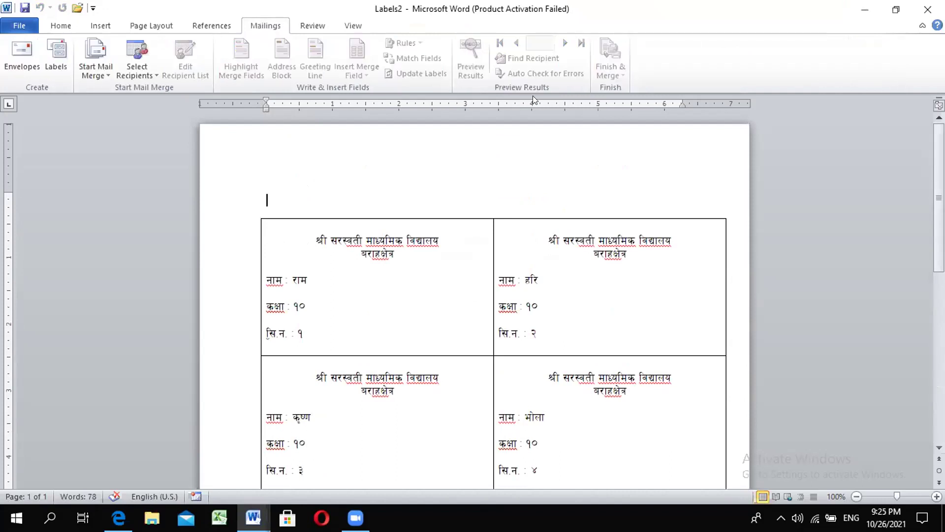
click(363, 292)
click(319, 331)
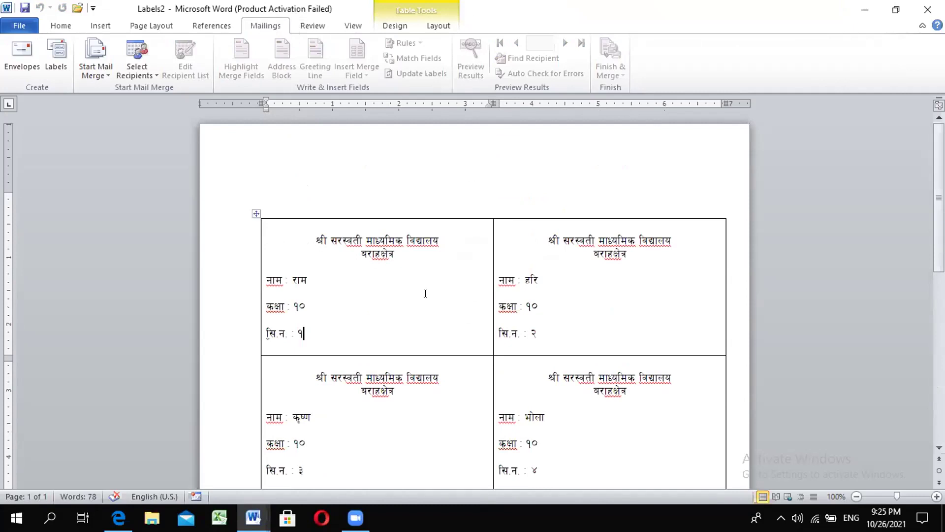
scroll(426, 294, down, 3)
click(317, 287)
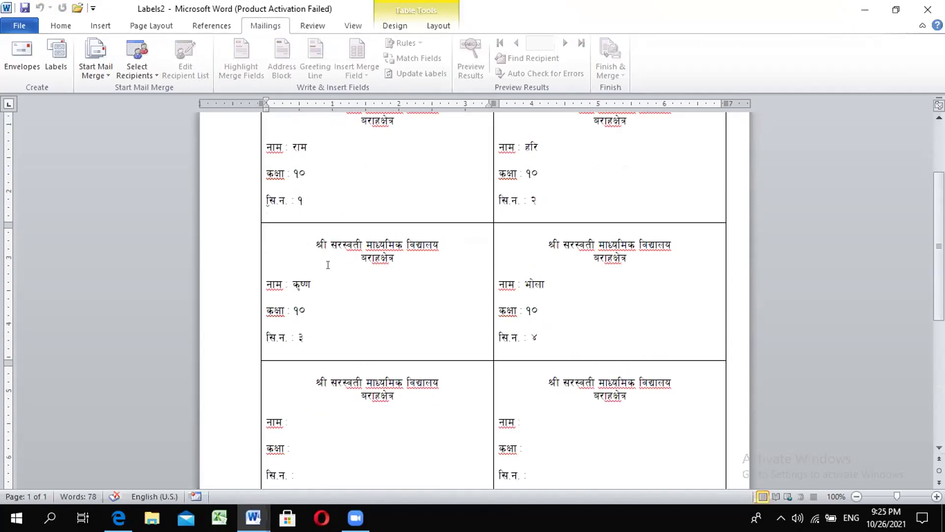
scroll(349, 196, up, 2)
click(329, 197)
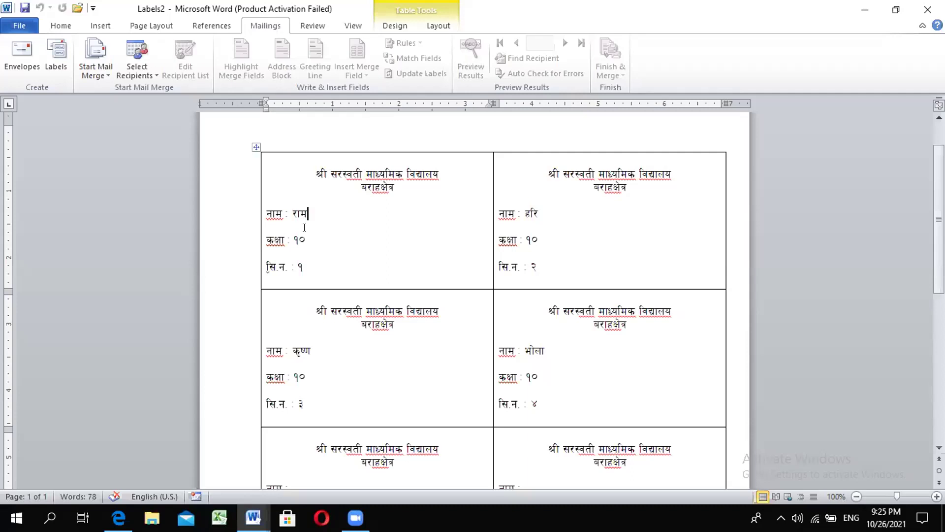
scroll(304, 228, down, 5)
scroll(394, 363, up, 3)
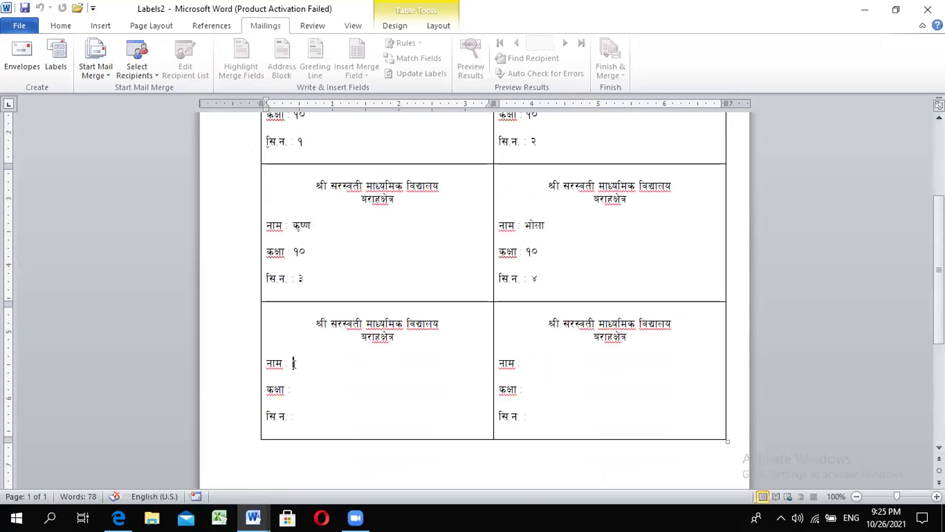
click(526, 363)
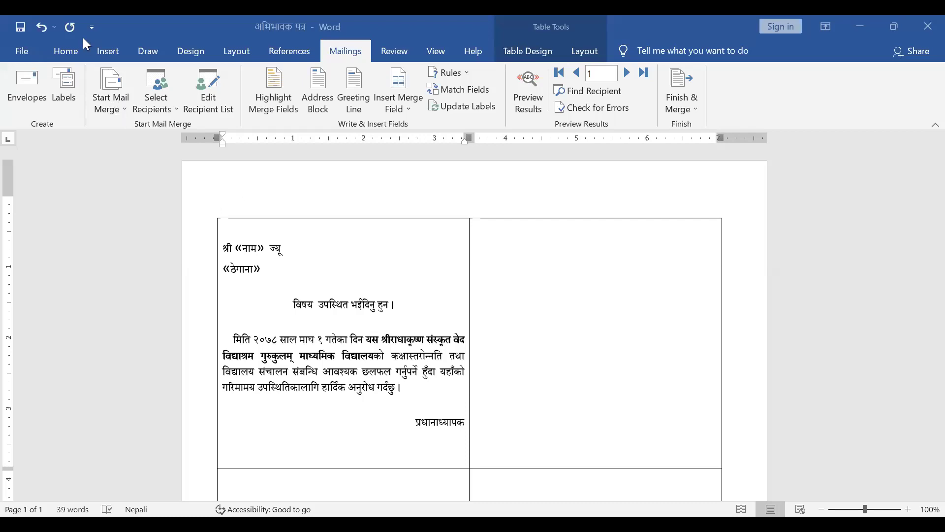
Step: Set the अभिभावक पत्र letter up as an A4 (Portrait) labels merge, dismissing the warning
click(123, 111)
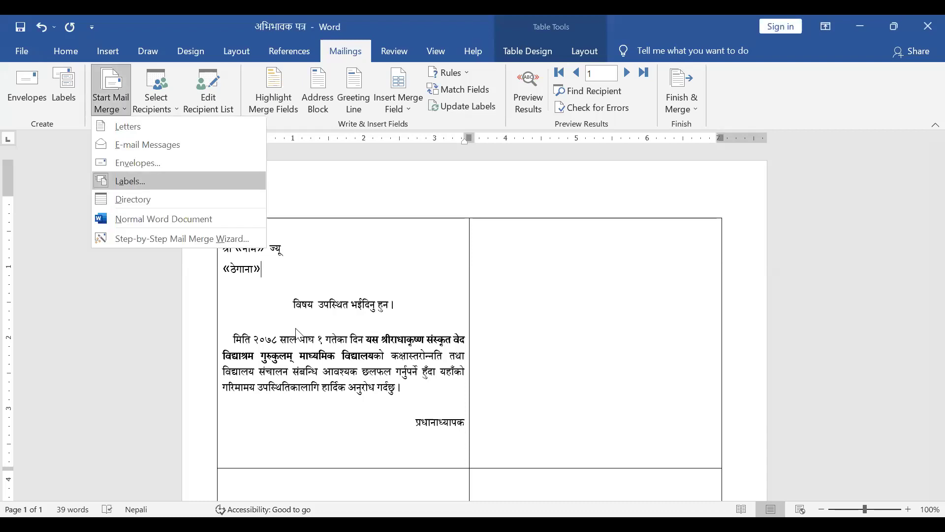
click(131, 181)
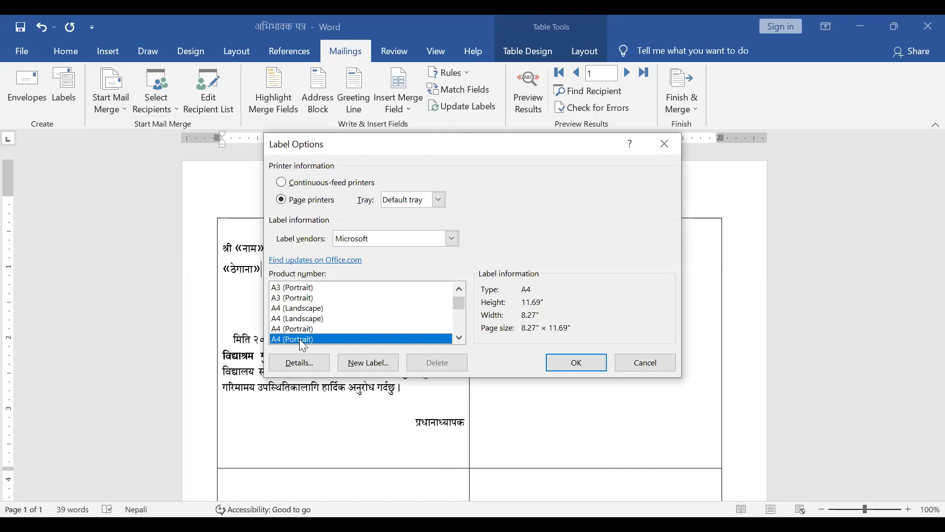
click(575, 361)
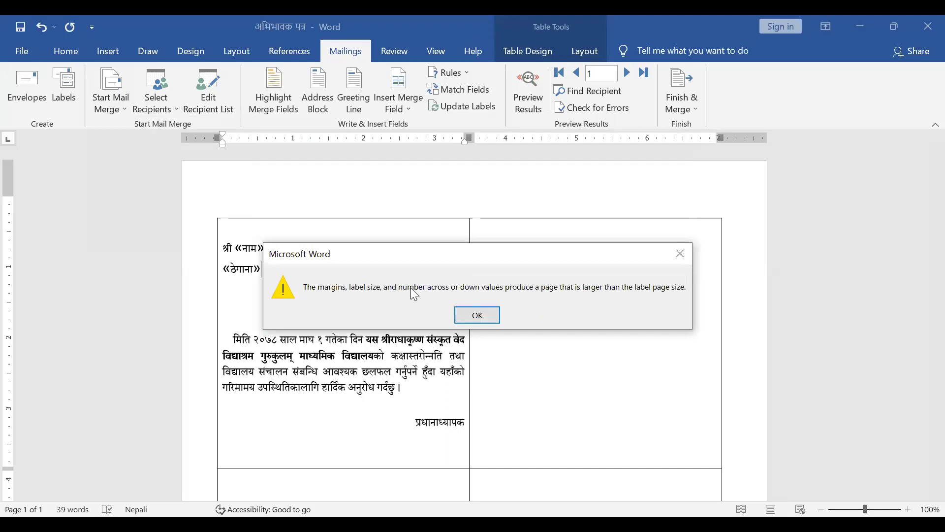
click(477, 315)
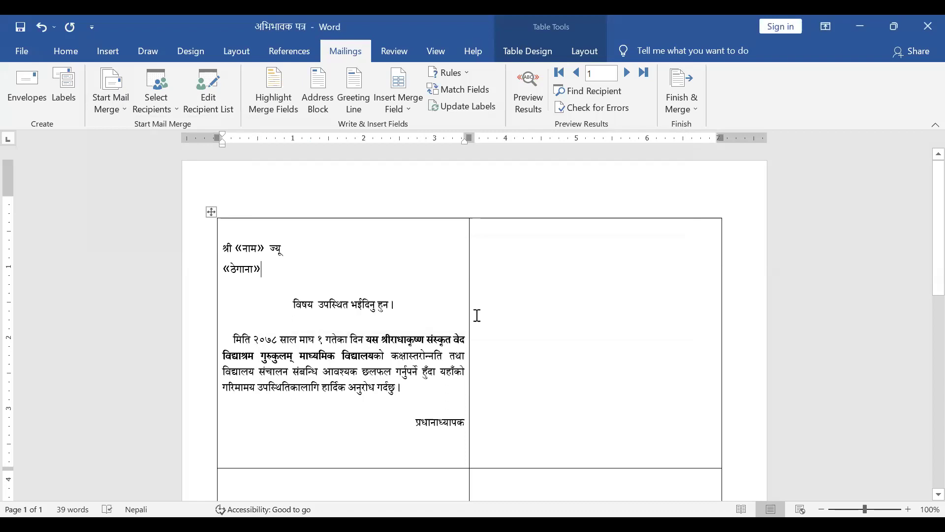
Step: Update Labels to repeat the letter with «नाम» and «ठेगाना» in every cell
click(471, 108)
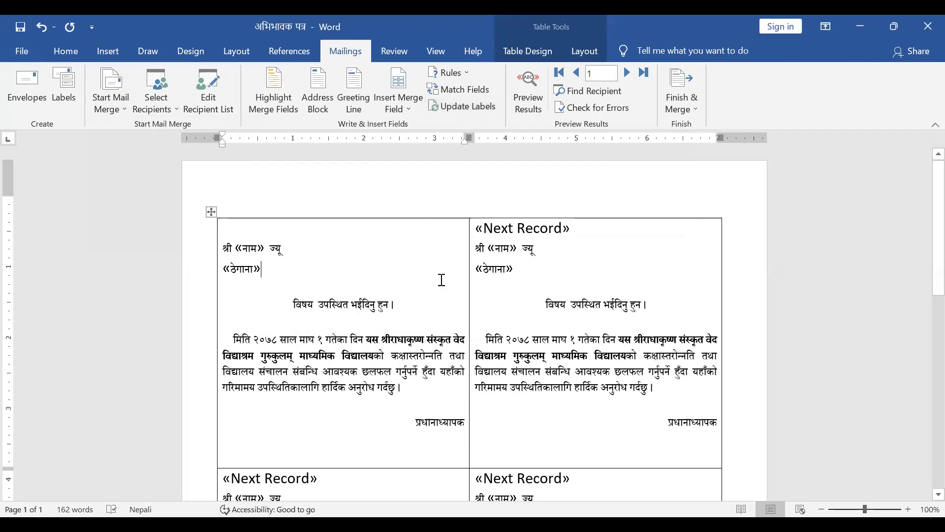
scroll(442, 280, down, 10)
scroll(441, 279, up, 10)
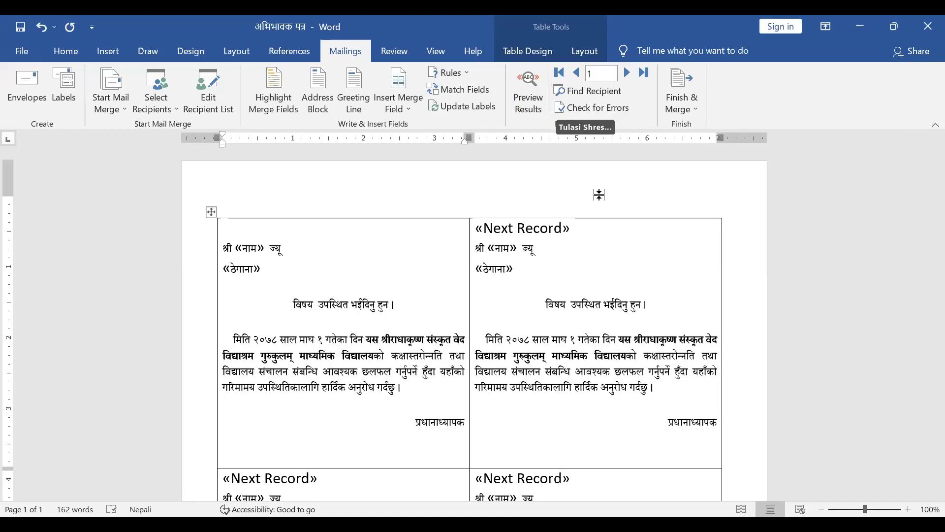
Step: Preview the letters with parent names and addresses, then choose Finish & Merge > Edit Individual Documents
click(529, 101)
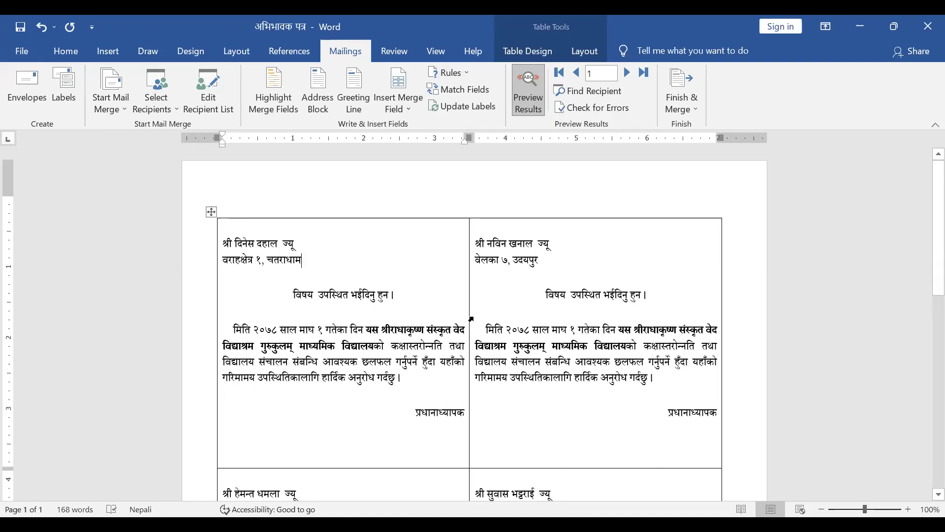
scroll(472, 319, down, 6)
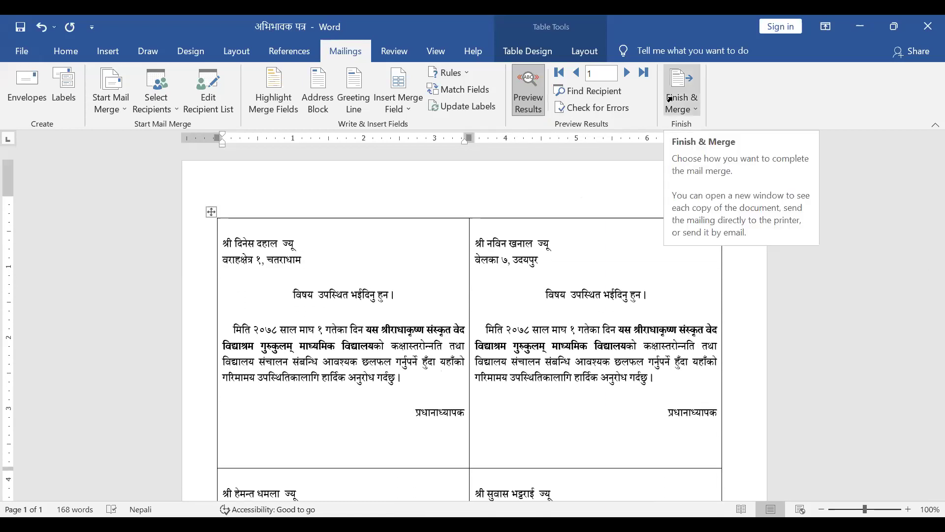
click(670, 99)
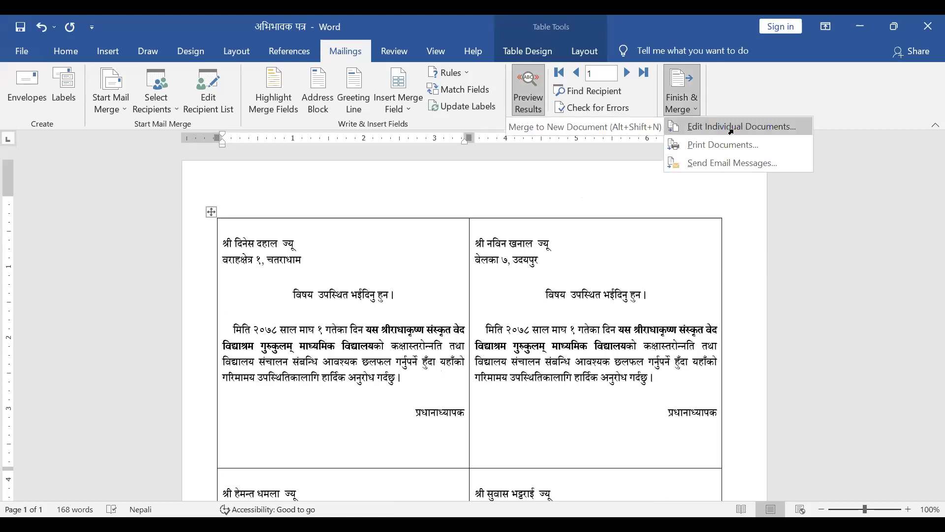
click(733, 129)
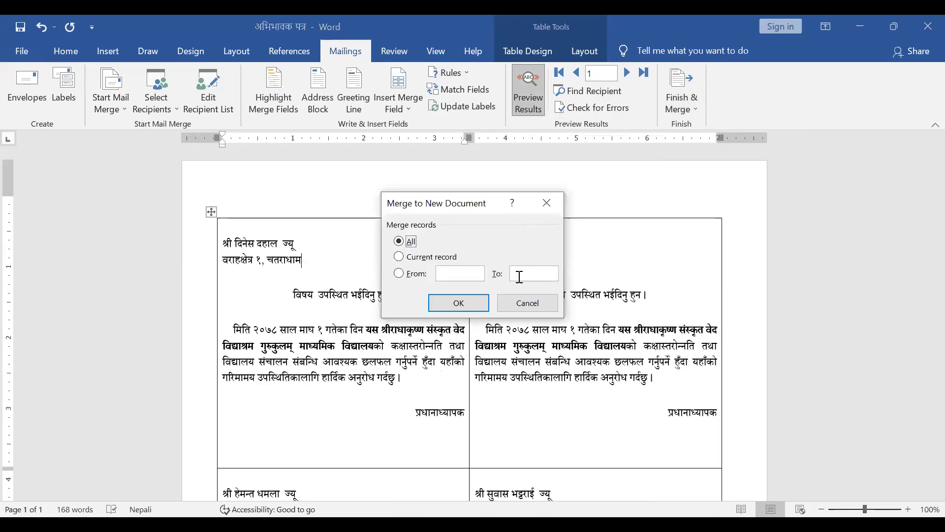
Step: Confirm merging All records into a new document, then return to the पत्र बि ब्य श letter
click(459, 303)
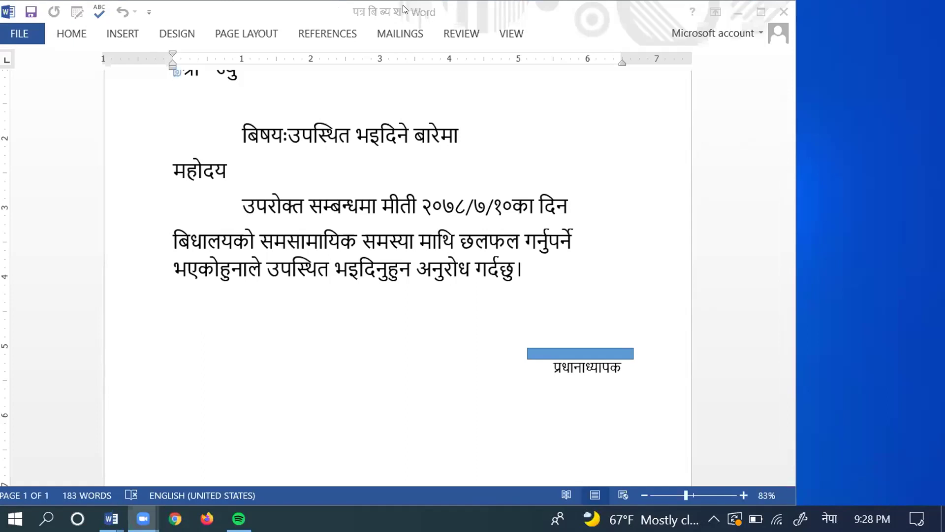
Step: Maximize the पत्र बि ब्य श letter window and scroll through the whole letter
click(763, 15)
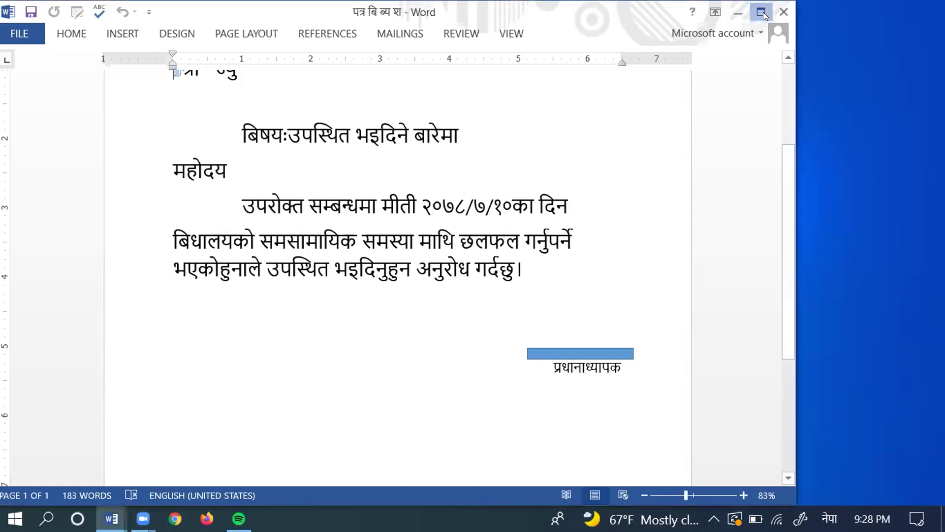
click(761, 11)
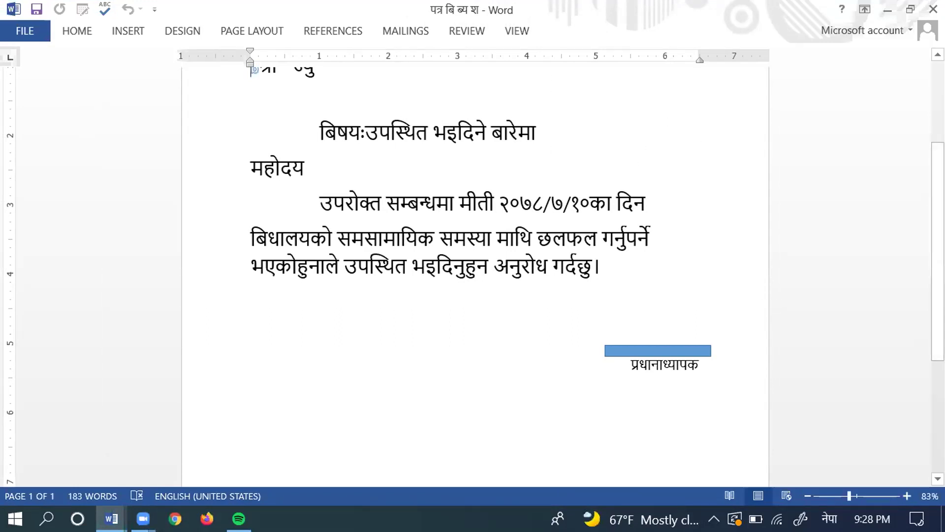
scroll(475, 275, up, 3)
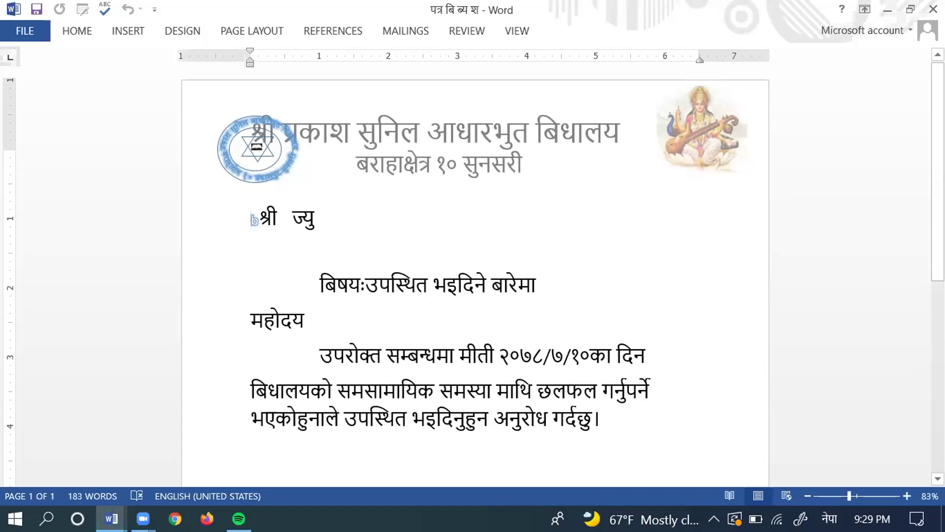
scroll(475, 271, down, 10)
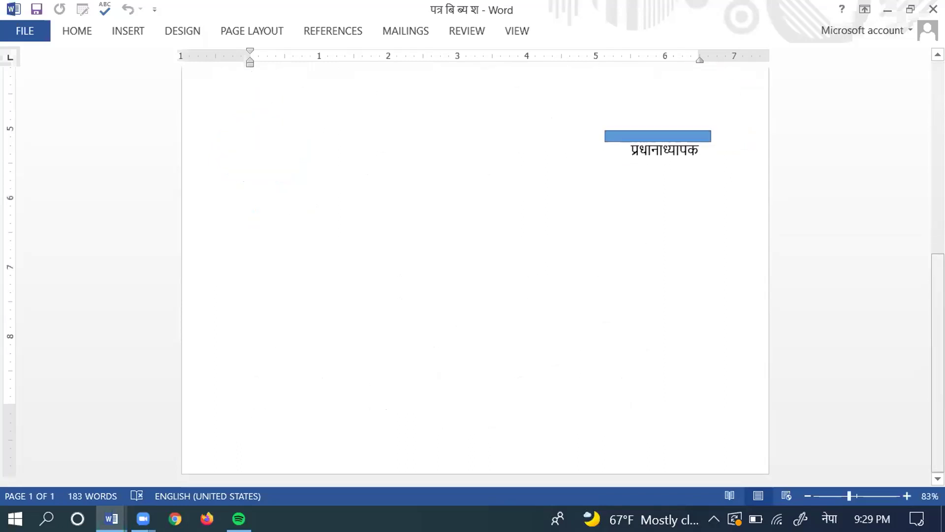
scroll(475, 270, up, 10)
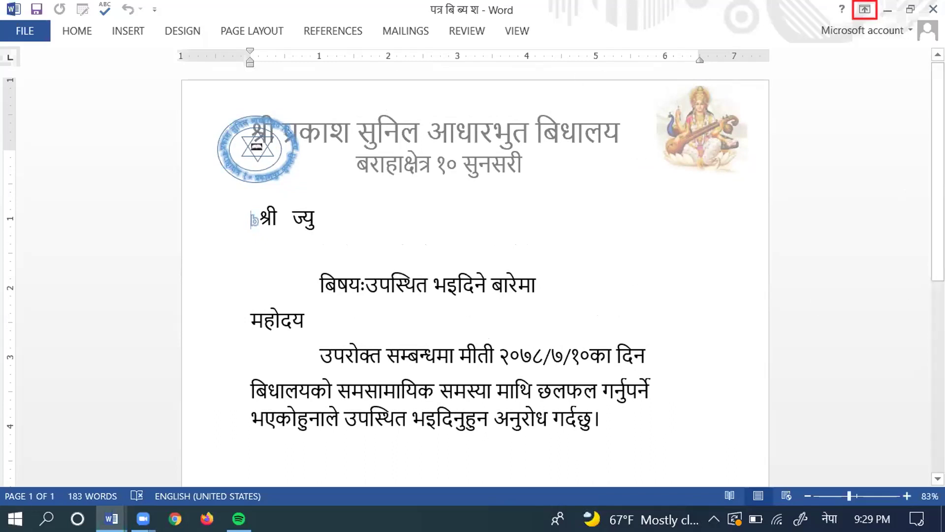
Step: Set Ribbon Display Options to Show Tabs and Commands
click(864, 8)
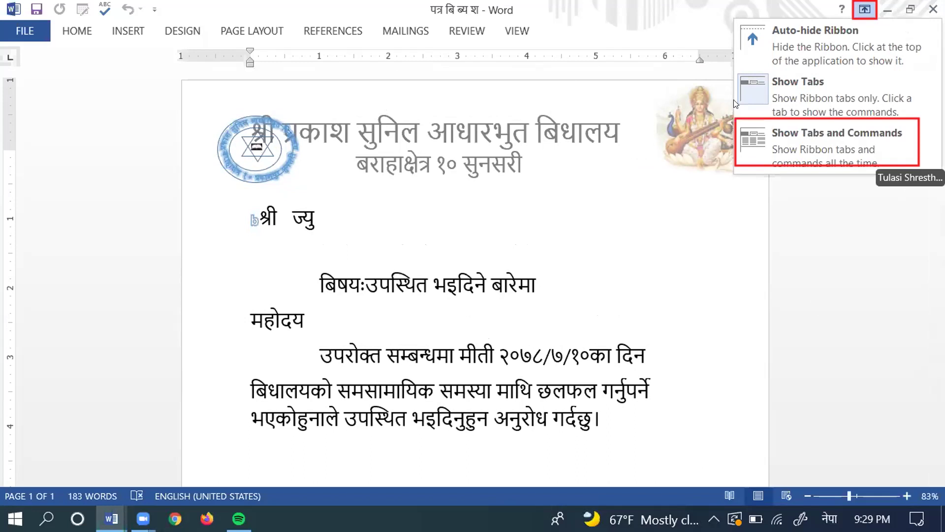
click(755, 138)
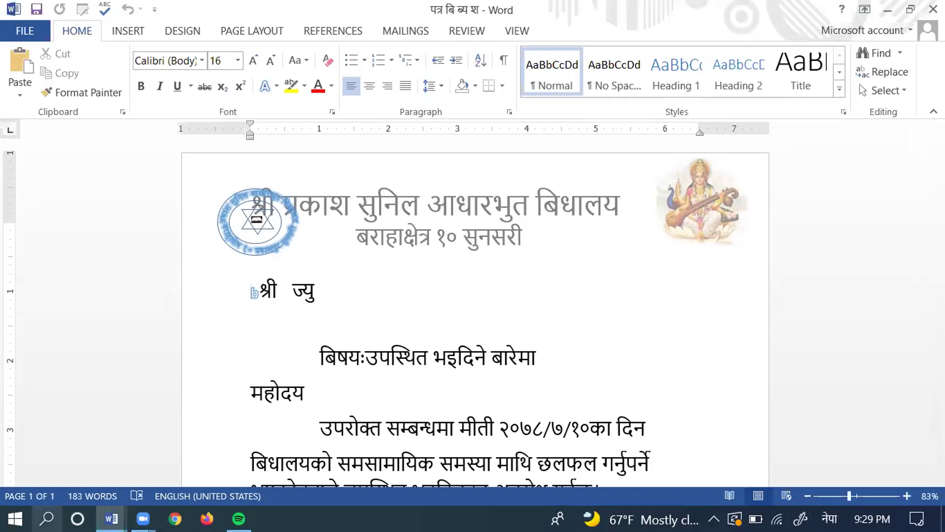
mouse_move(111, 518)
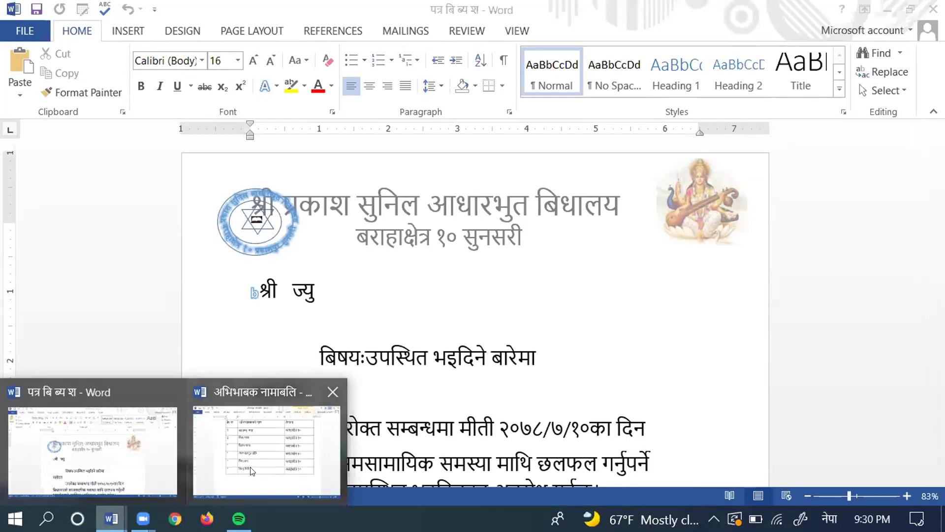
Step: Switch to the अभिभावक नामाबलि parent list document and close its window
click(251, 440)
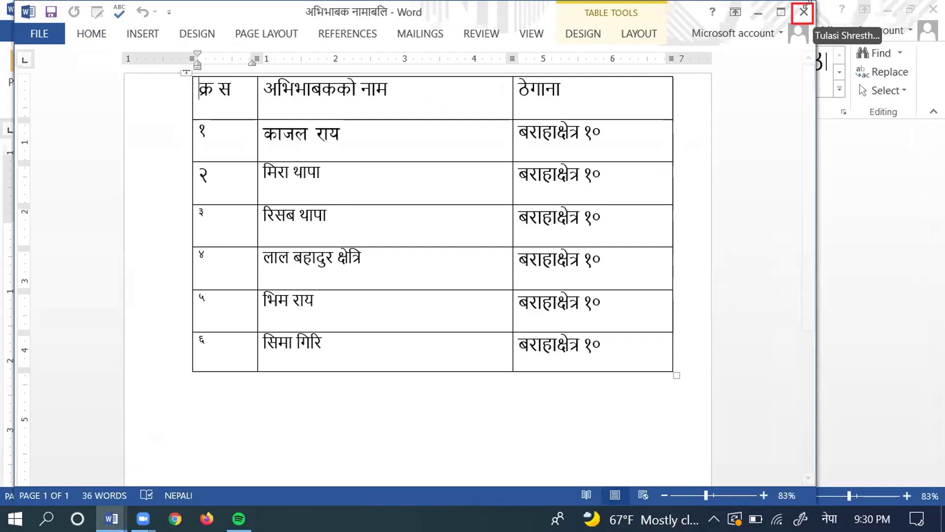
click(804, 10)
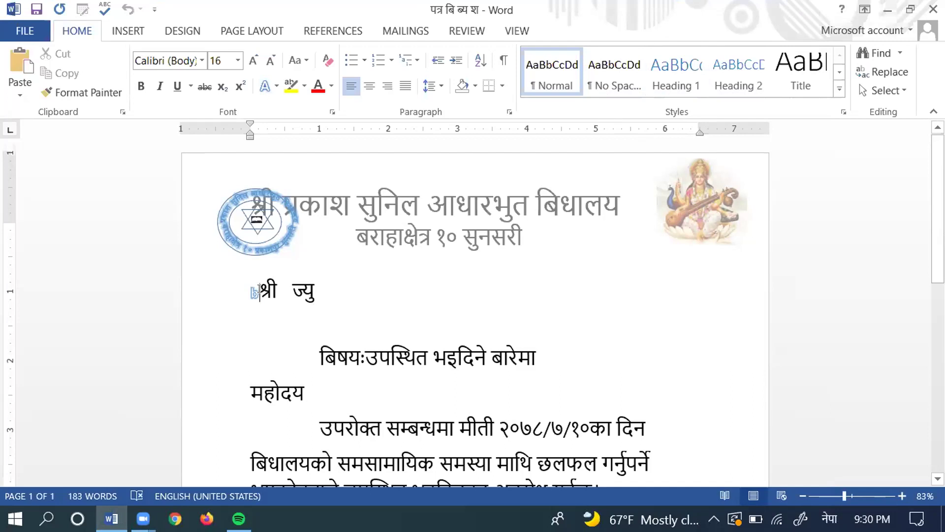
Step: Delete the stray mark before श्री and choose Mailings > Select Recipients > Use an Existing List
key(BackSpace)
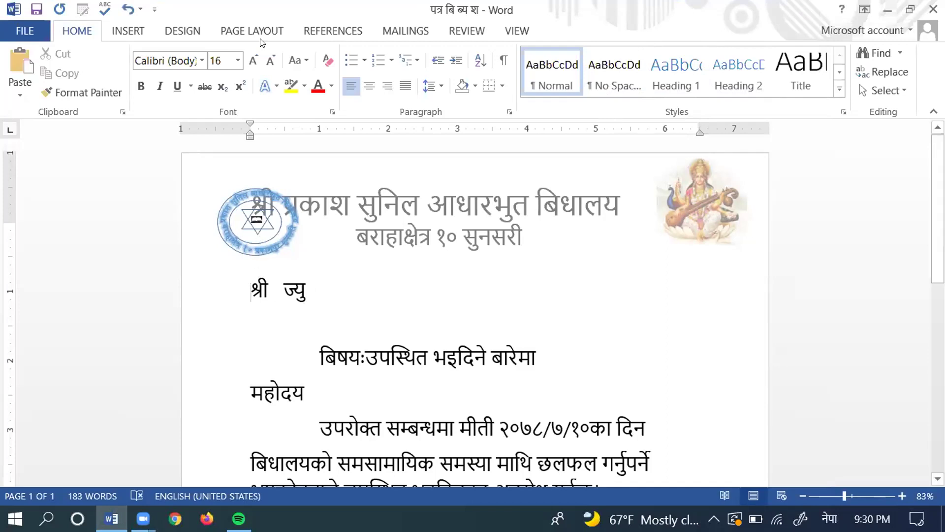
click(400, 27)
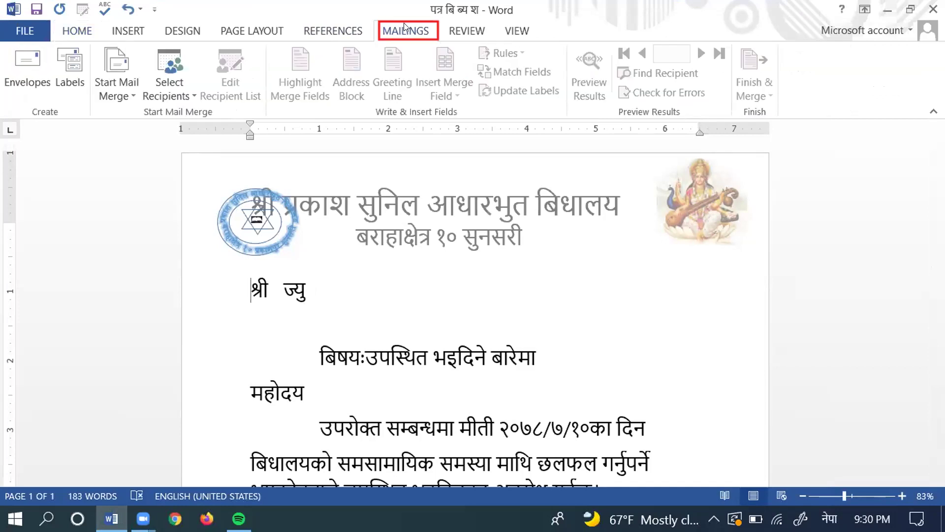
click(170, 61)
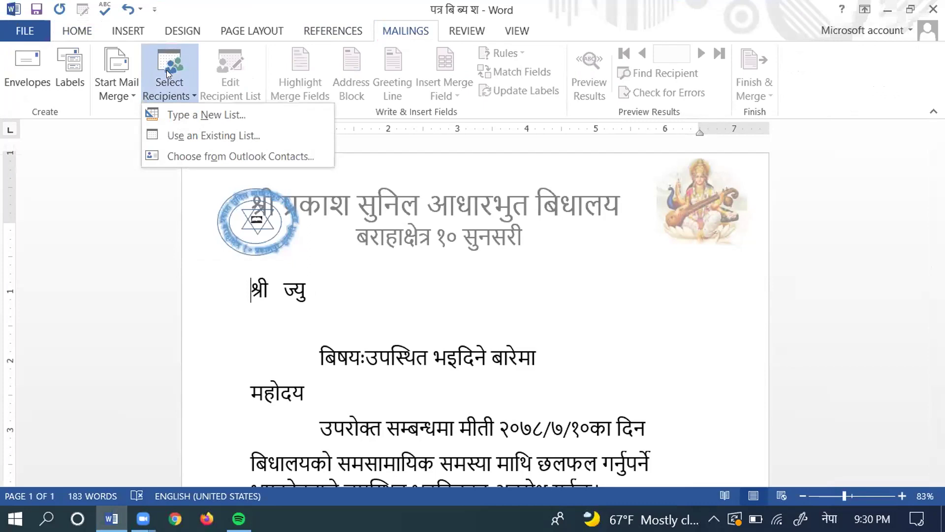
click(160, 134)
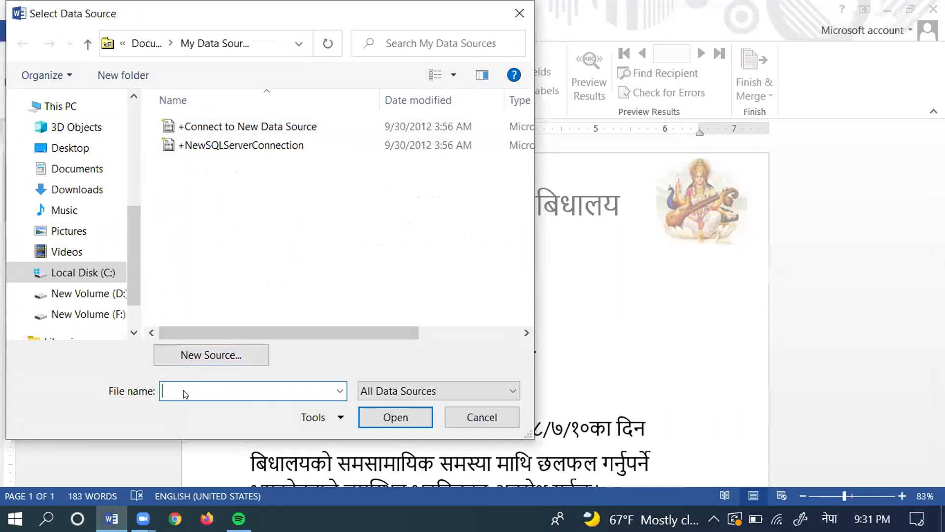
Step: Browse the Documents folder and open अभिभावक नामाबलि as the recipient list
click(66, 171)
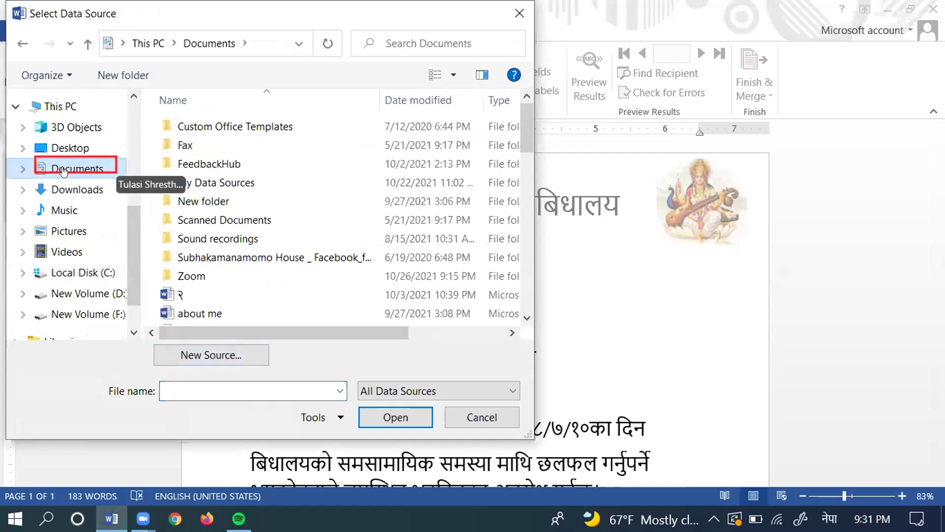
click(526, 321)
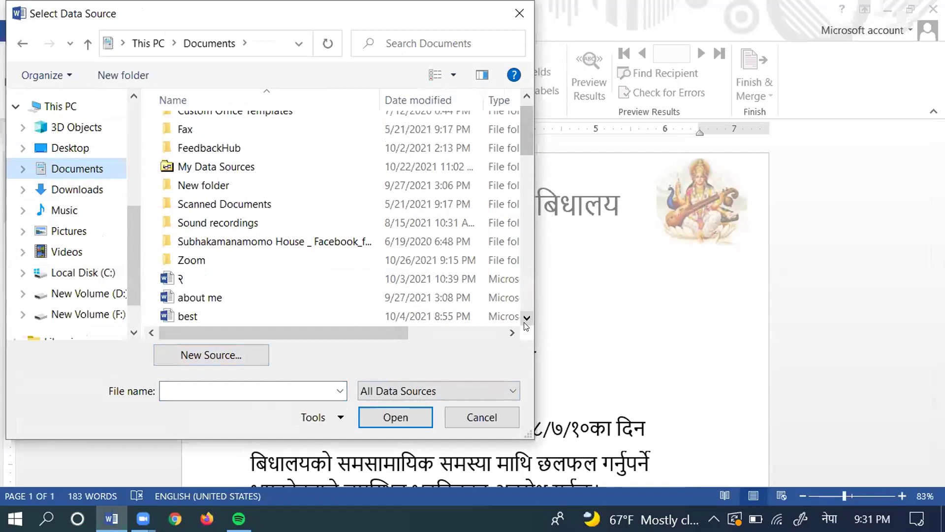
click(526, 321)
click(525, 321)
click(526, 321)
click(526, 322)
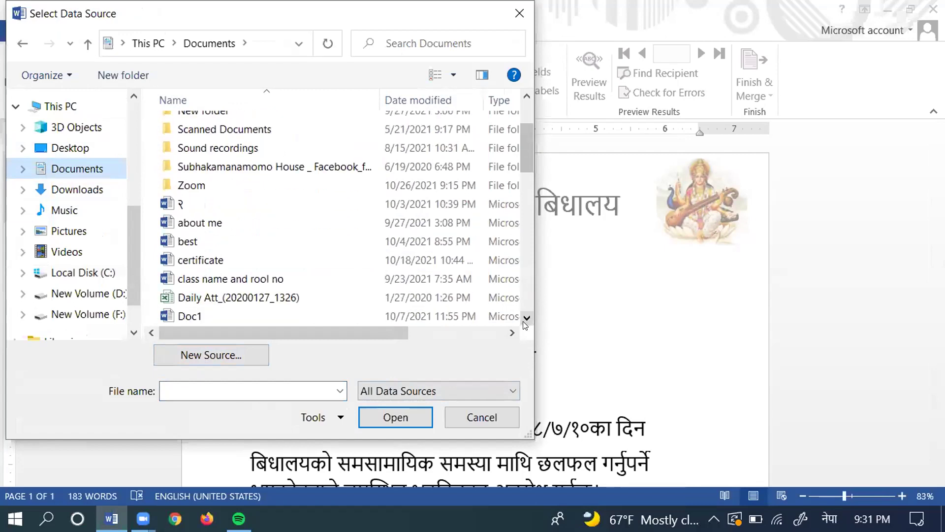
click(526, 321)
click(526, 321)
click(526, 321)
click(526, 321)
click(526, 321)
click(526, 321)
click(526, 321)
click(526, 321)
click(526, 321)
click(526, 321)
click(526, 321)
click(526, 321)
click(526, 321)
click(526, 321)
click(526, 321)
click(526, 321)
click(526, 321)
click(526, 320)
click(526, 320)
click(526, 320)
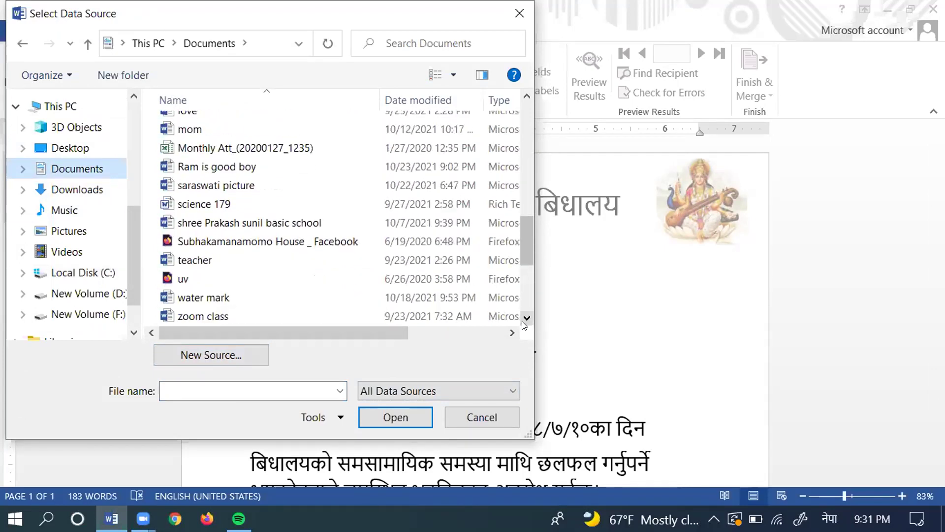
click(526, 320)
click(526, 320)
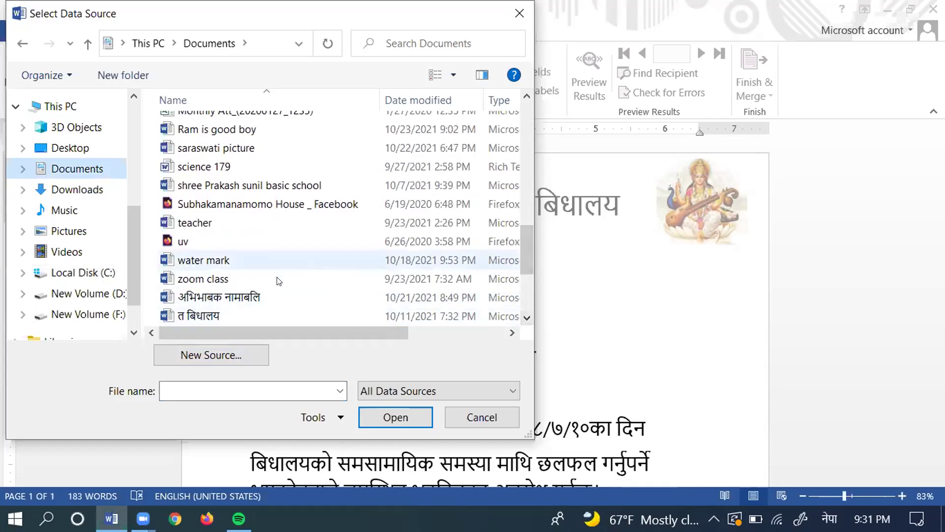
click(244, 290)
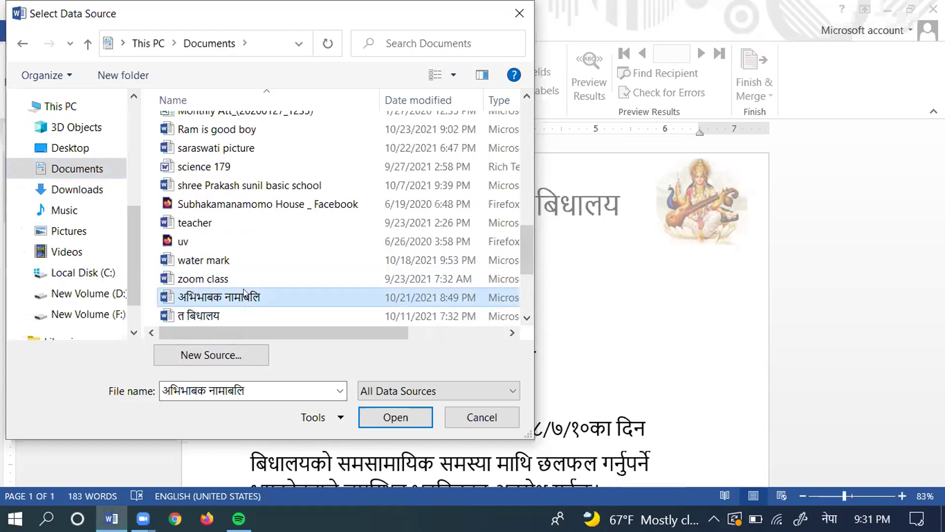
click(394, 423)
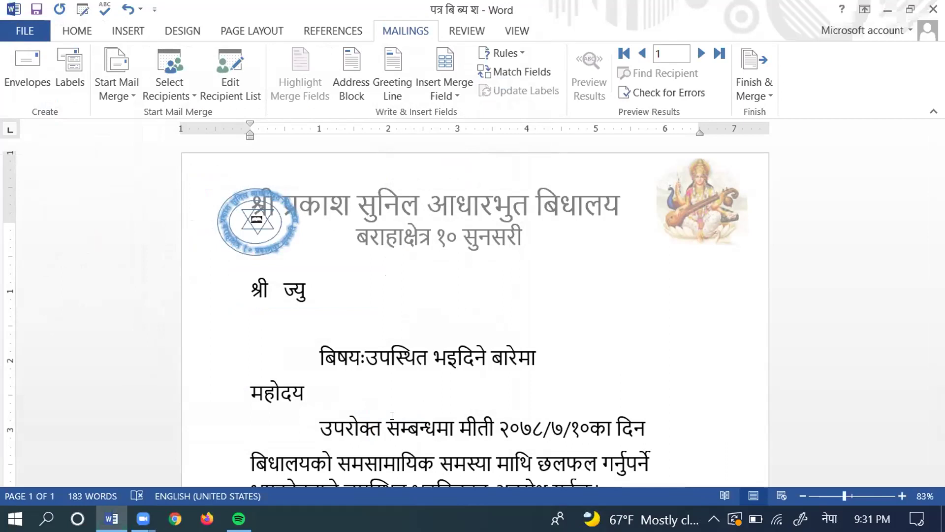
Step: Insert the अभिभावकको_नाम merge field right after श्री
mouse_move(264, 286)
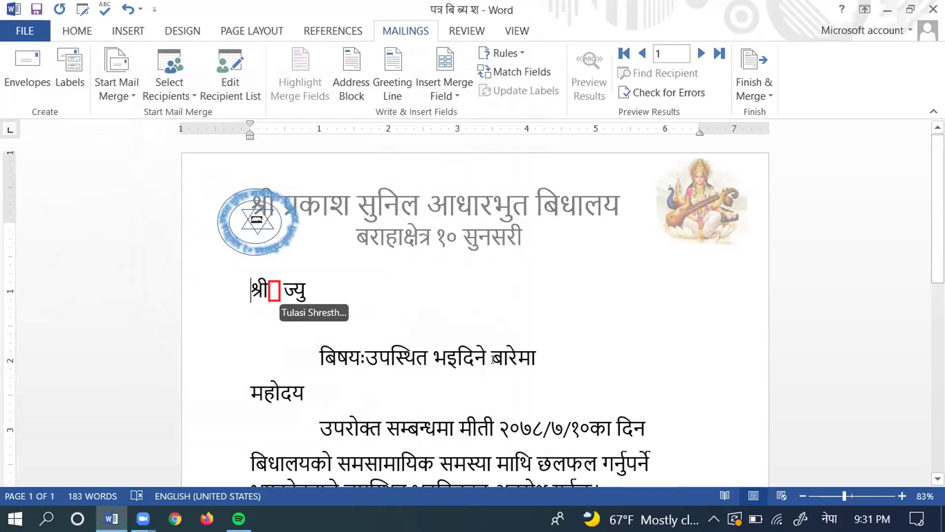
click(266, 295)
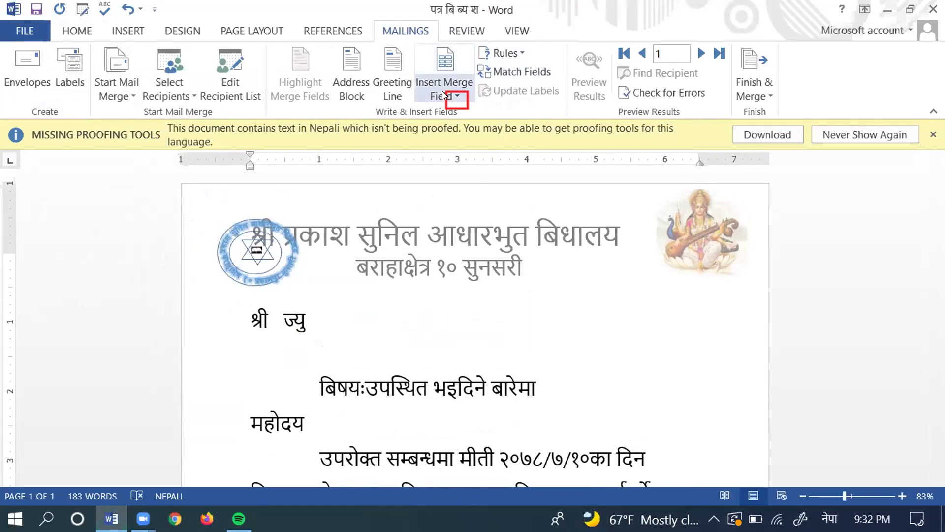
click(451, 97)
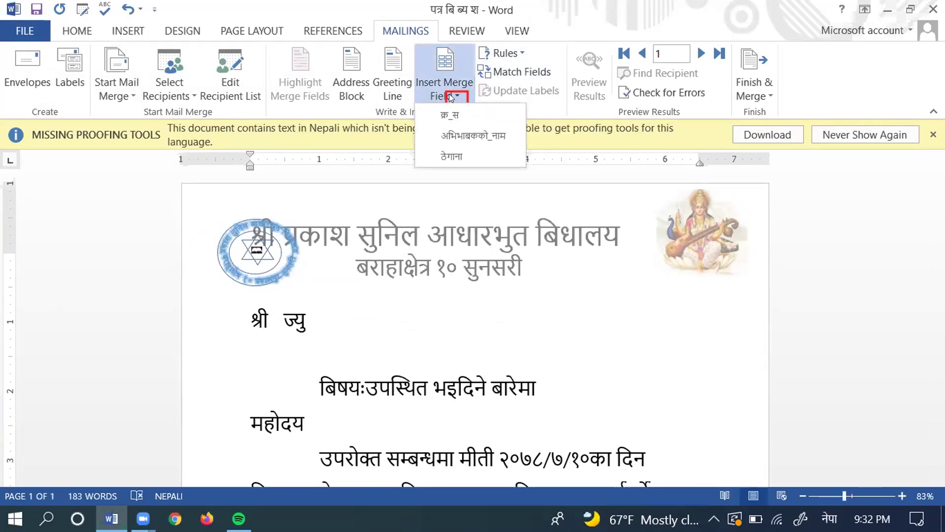
click(491, 129)
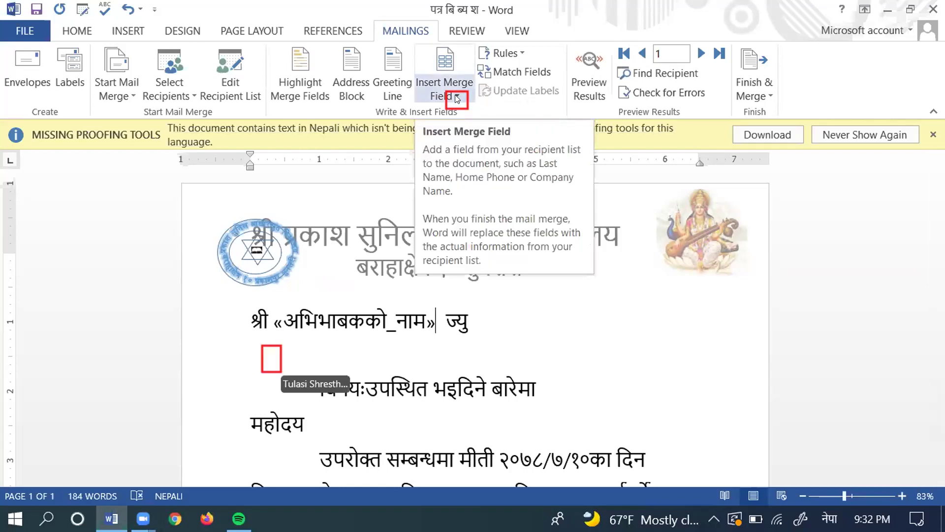
Step: Add the ठेगाना merge field on the line below the name and preview the results
click(271, 349)
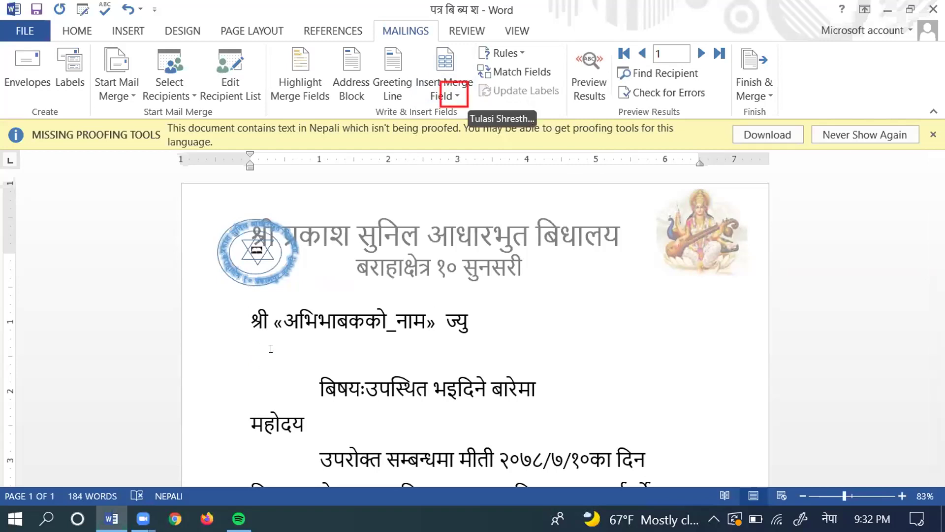
click(457, 95)
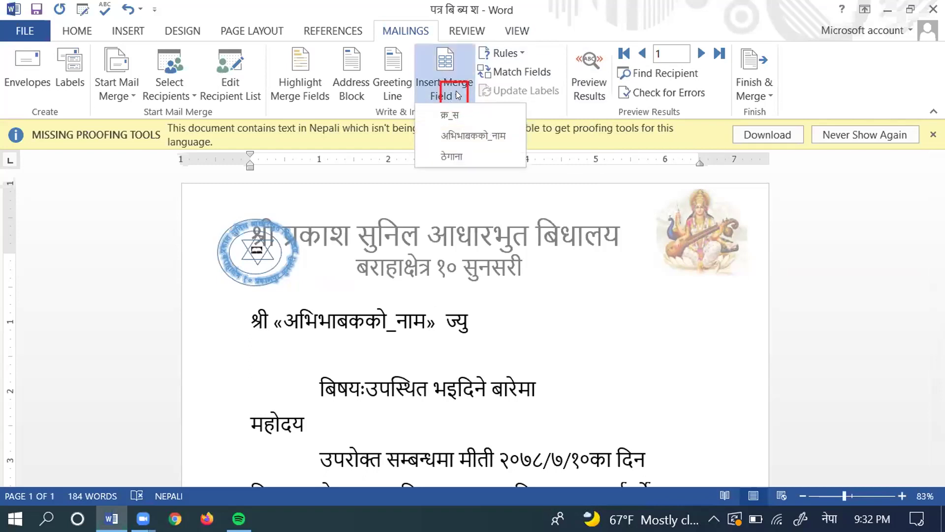
click(466, 153)
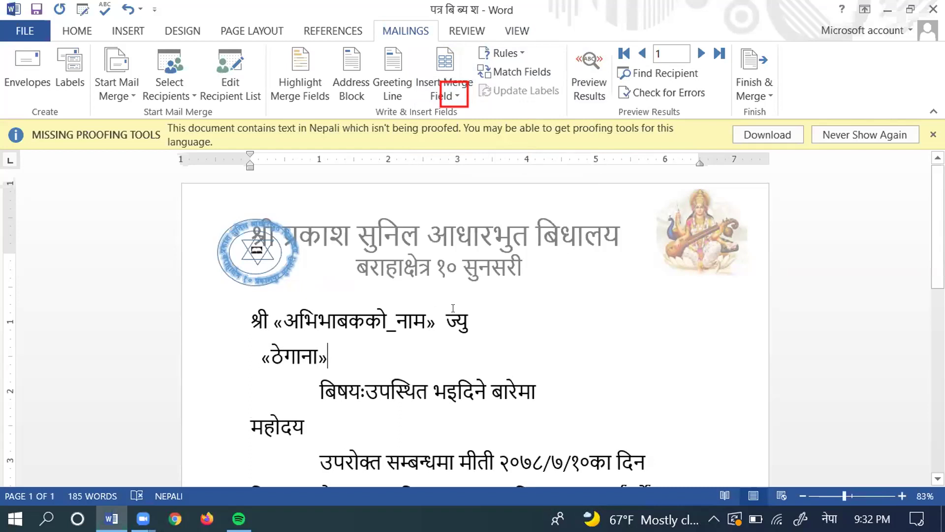
click(591, 68)
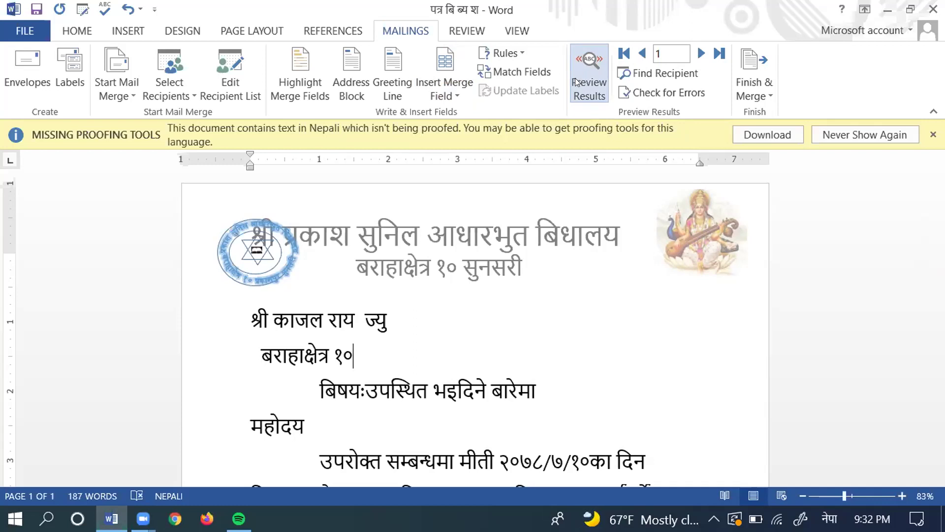
Step: Merge all records through Edit Individual Documents into the new six-page Letters1 document
click(583, 47)
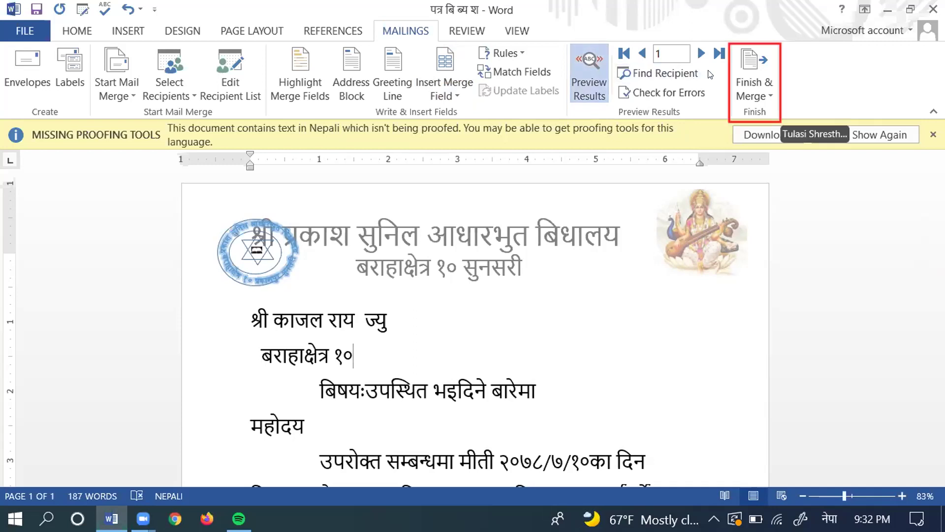
click(757, 60)
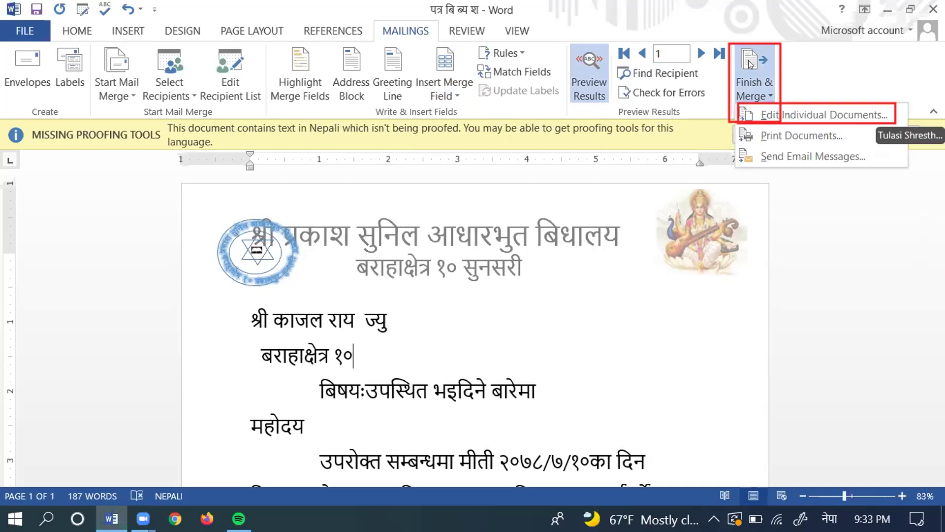
click(749, 110)
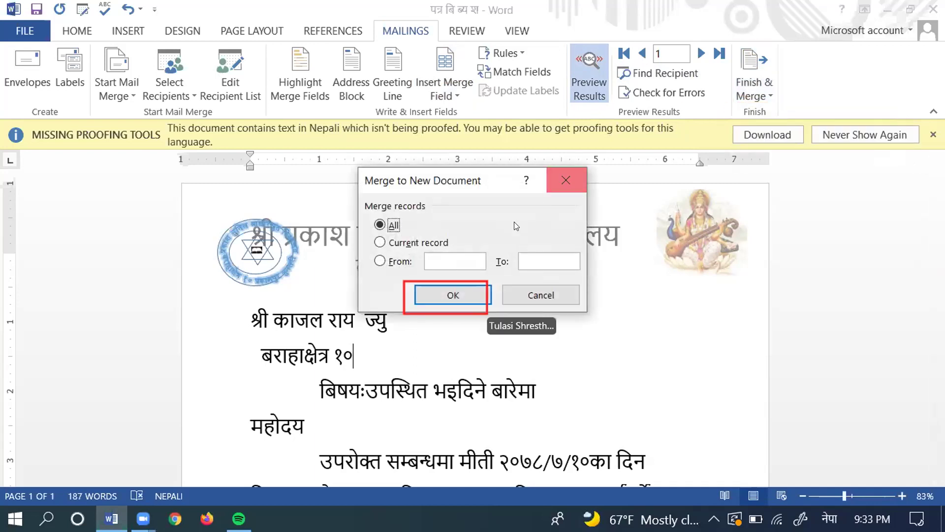
click(465, 290)
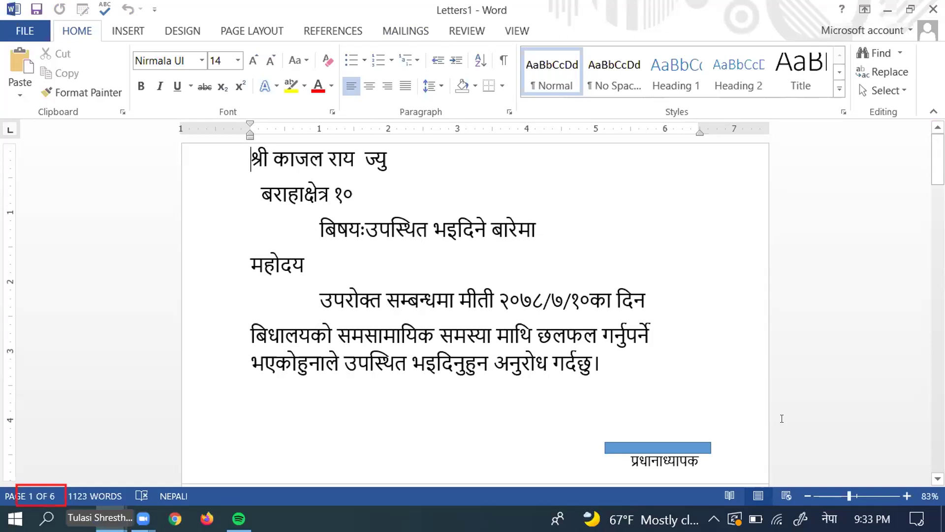
drag(938, 165, 938, 257)
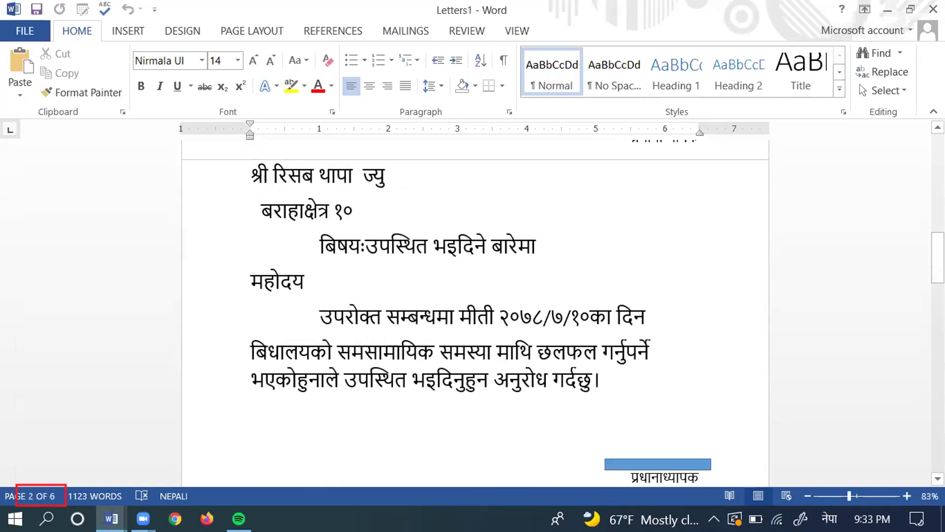
scroll(473, 295, down, 10)
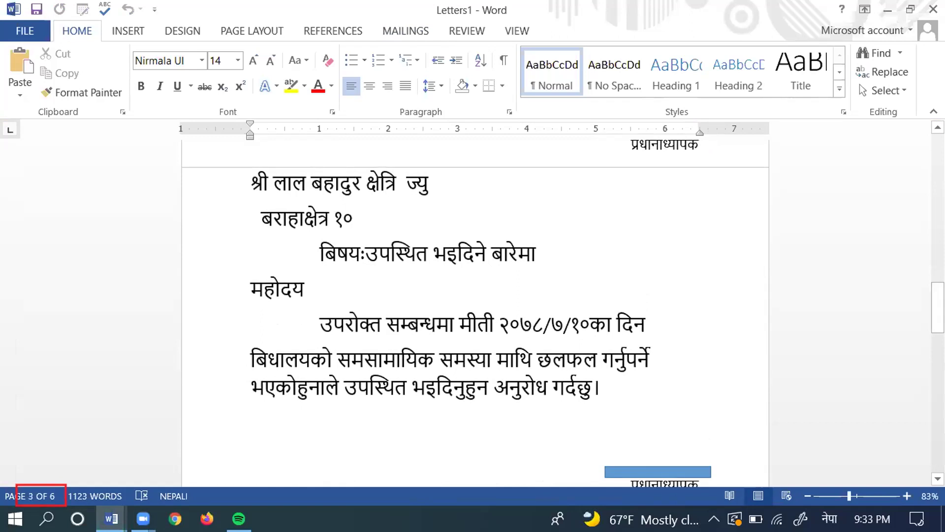
scroll(473, 295, down, 10)
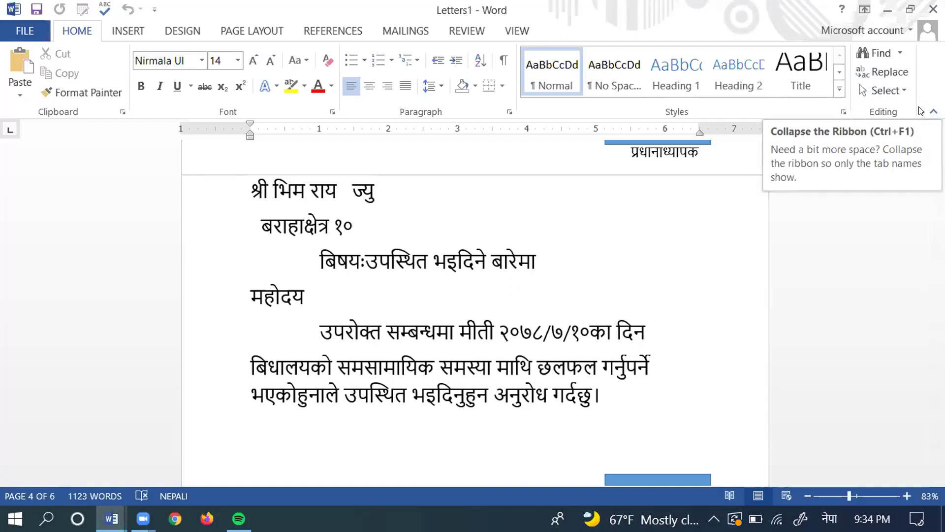
Step: Close the merged letters, saving them with the Nepali keyboard under the name मेल मर्ज
click(931, 8)
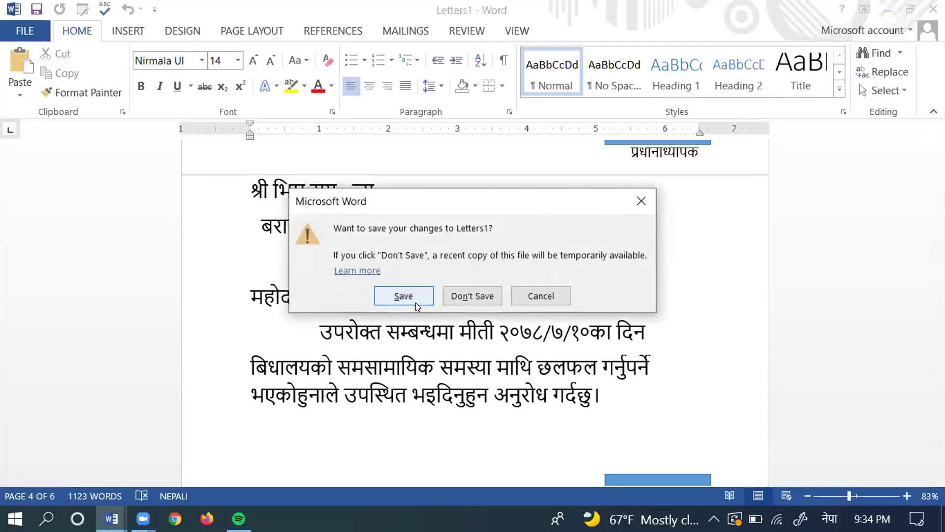
click(420, 295)
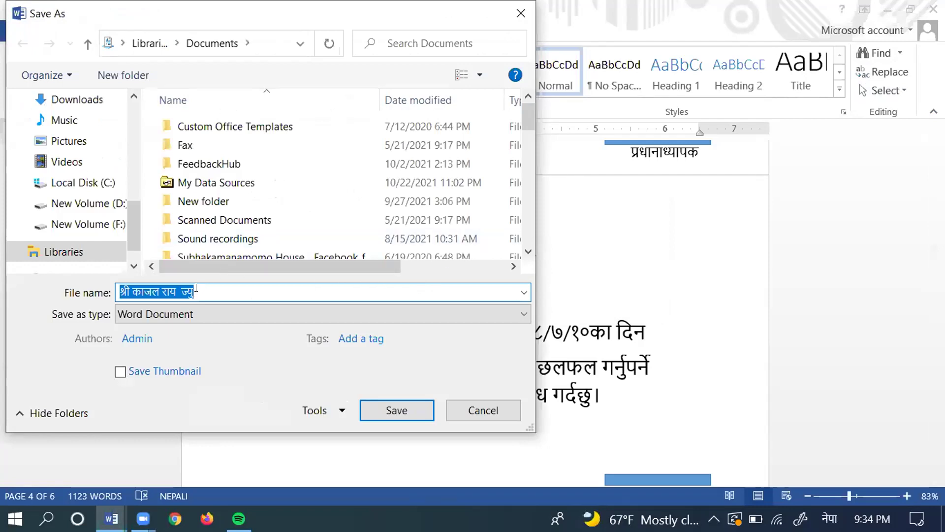
key(BackSpace)
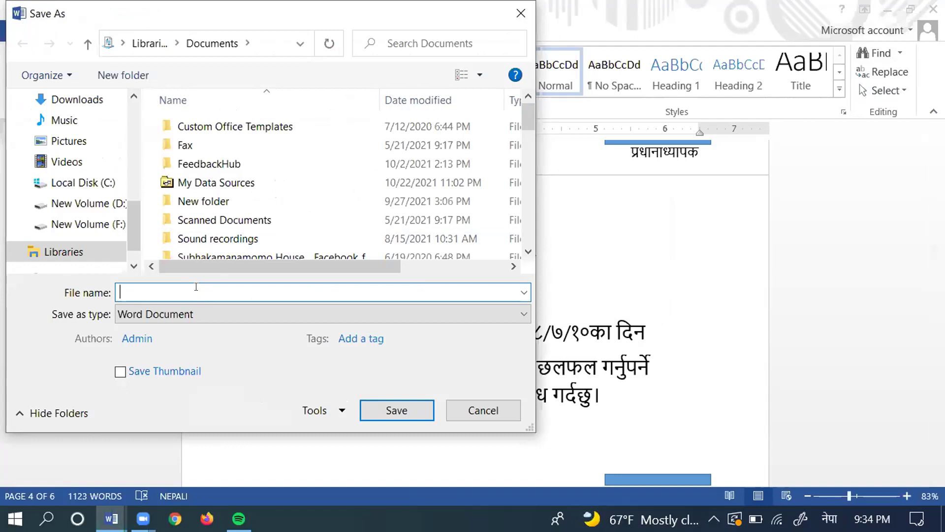
text(ब)
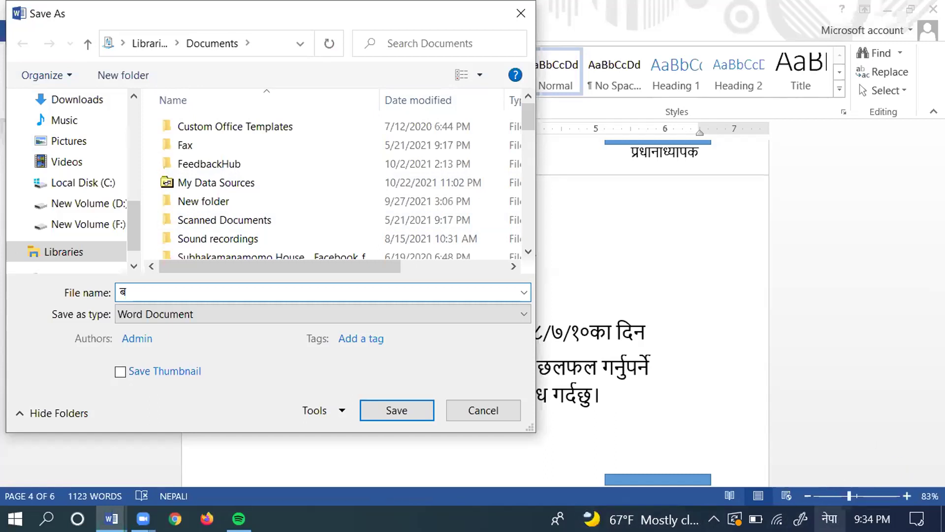
click(830, 519)
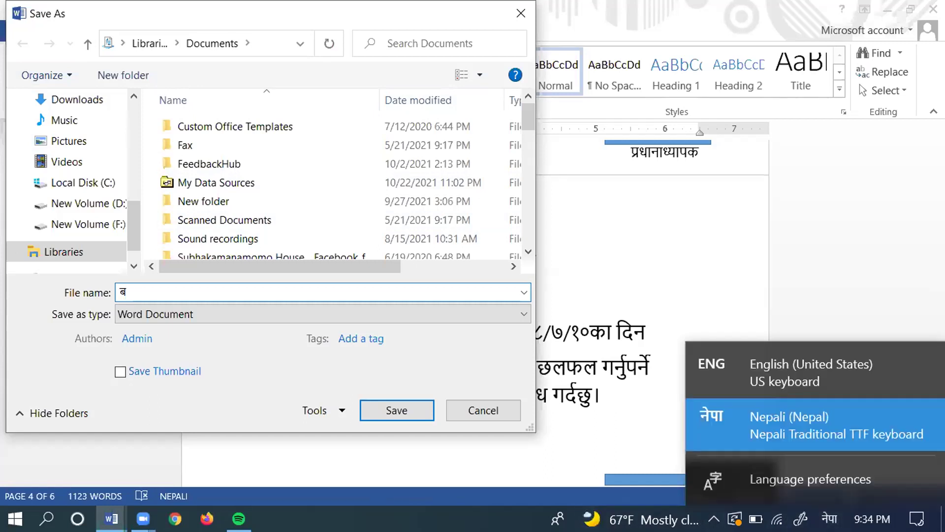
click(777, 419)
key(BackSpace)
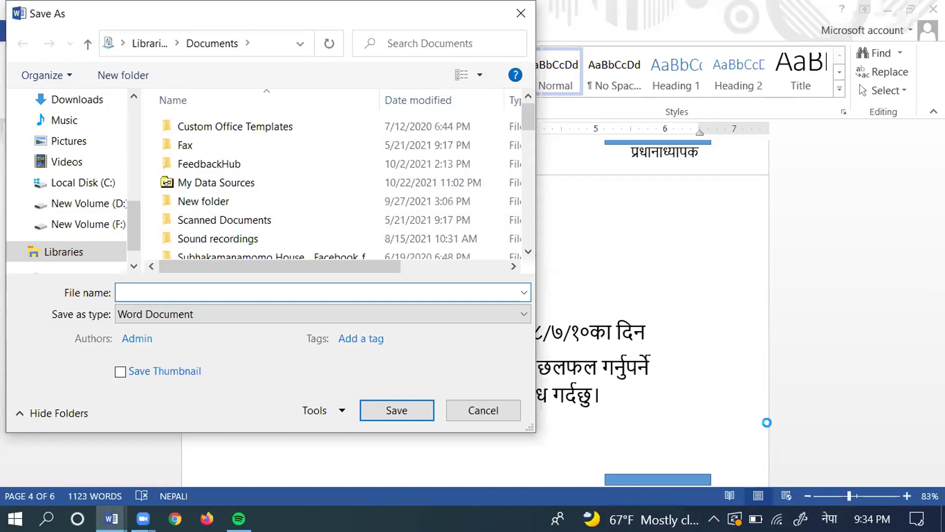
text(म)
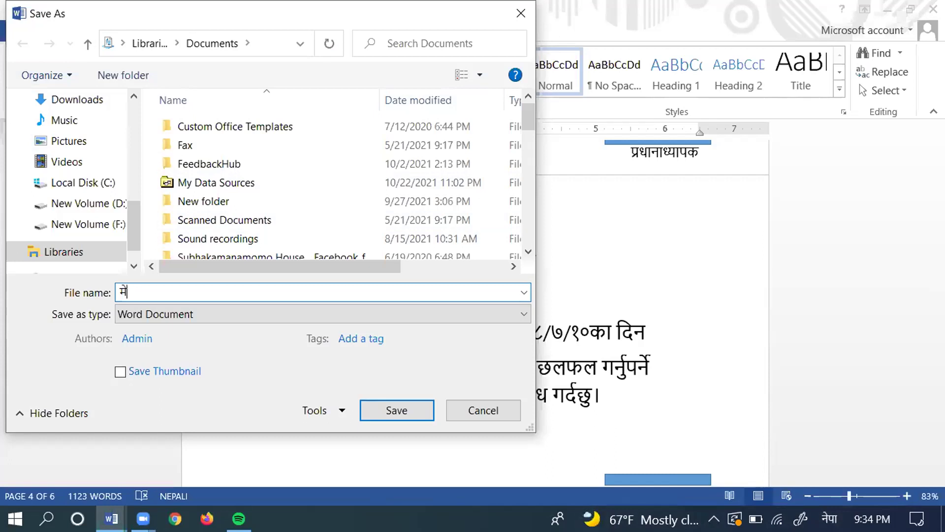
text(ेल)
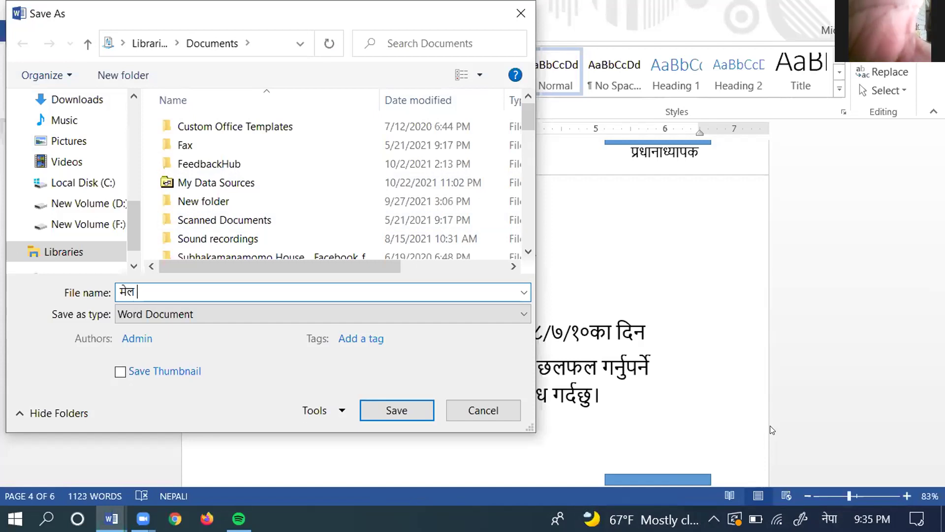
text(म)
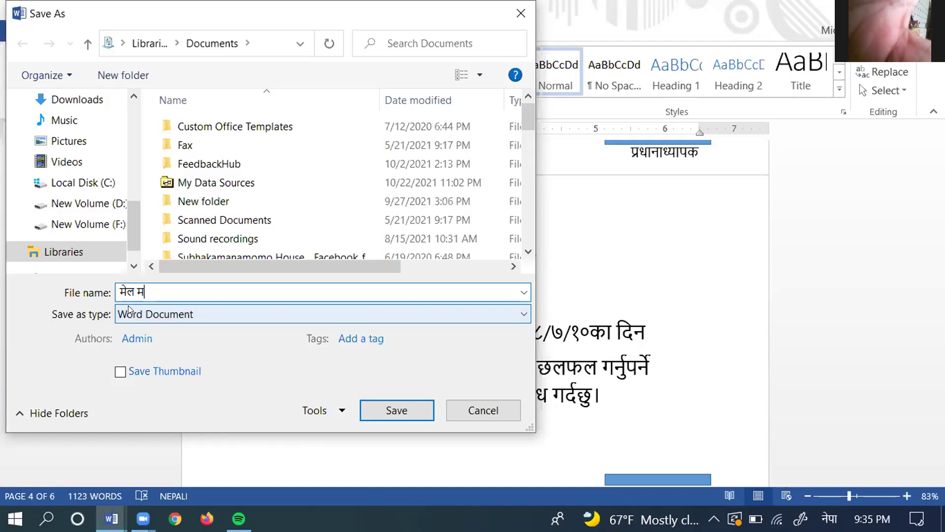
text(र्)
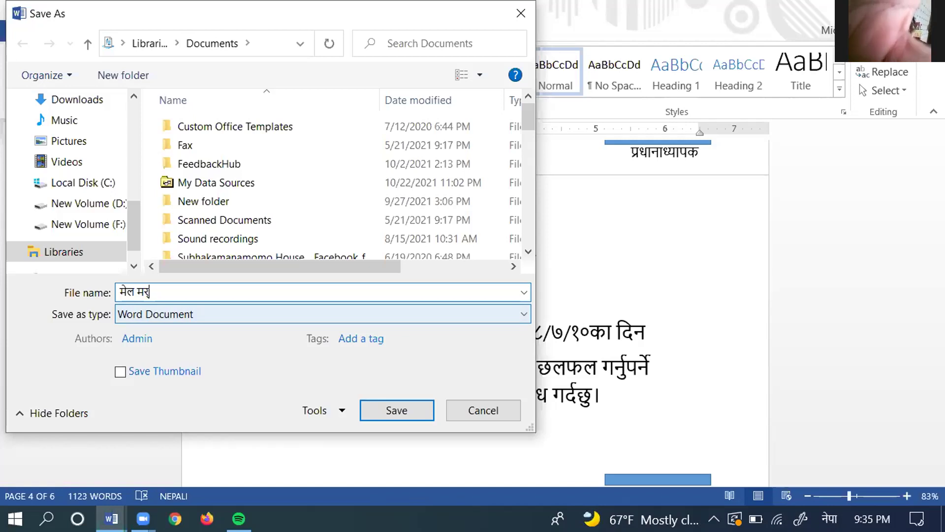
text(ज)
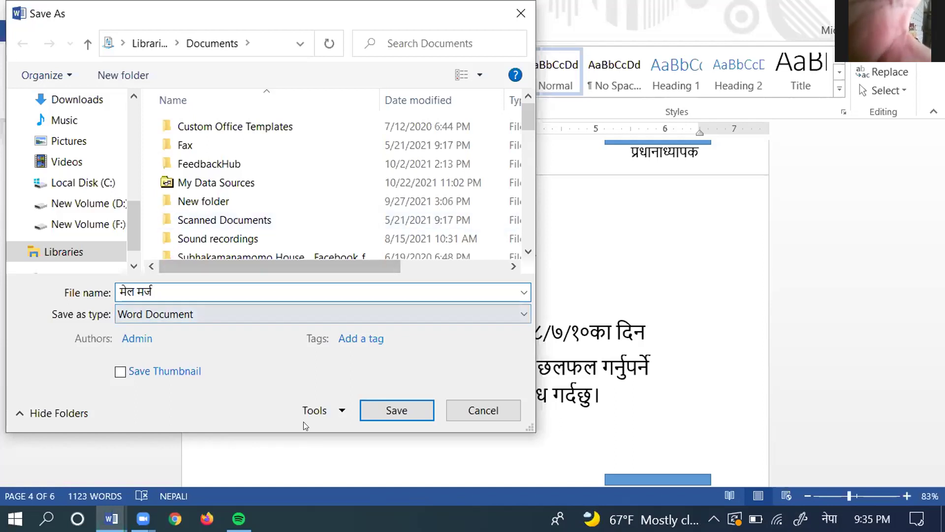
click(381, 410)
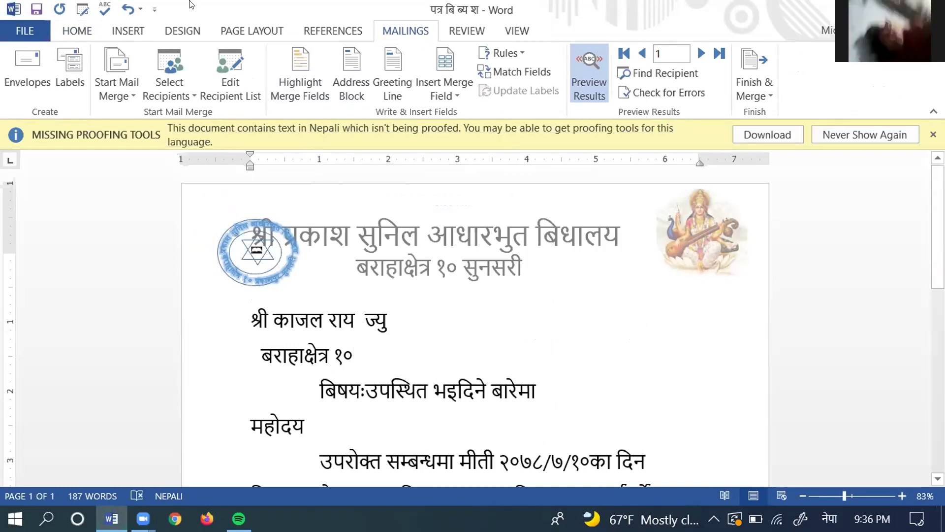
Step: Split the original letter's text into two columns
click(229, 31)
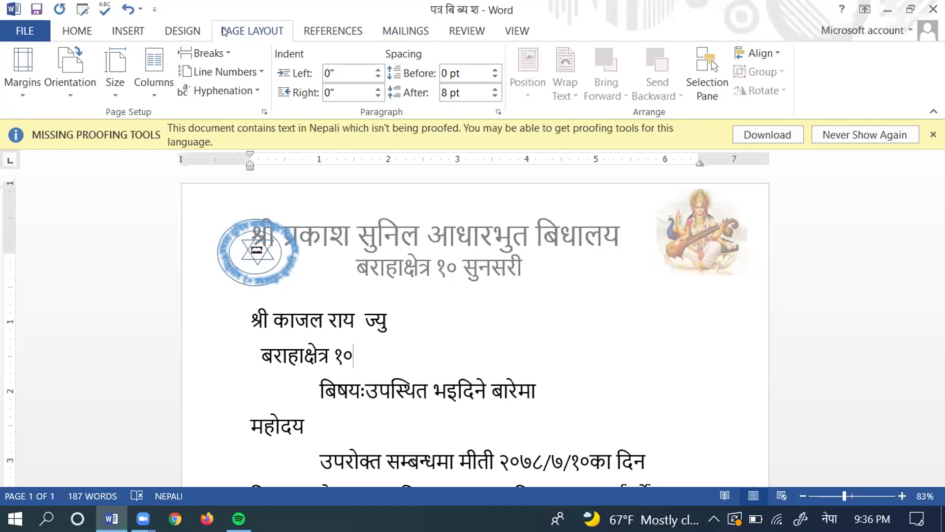
click(154, 63)
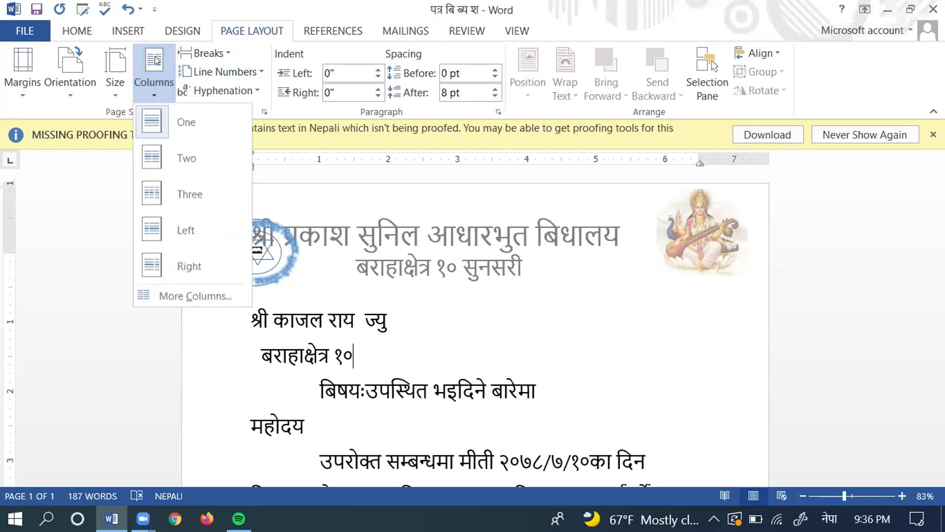
click(153, 158)
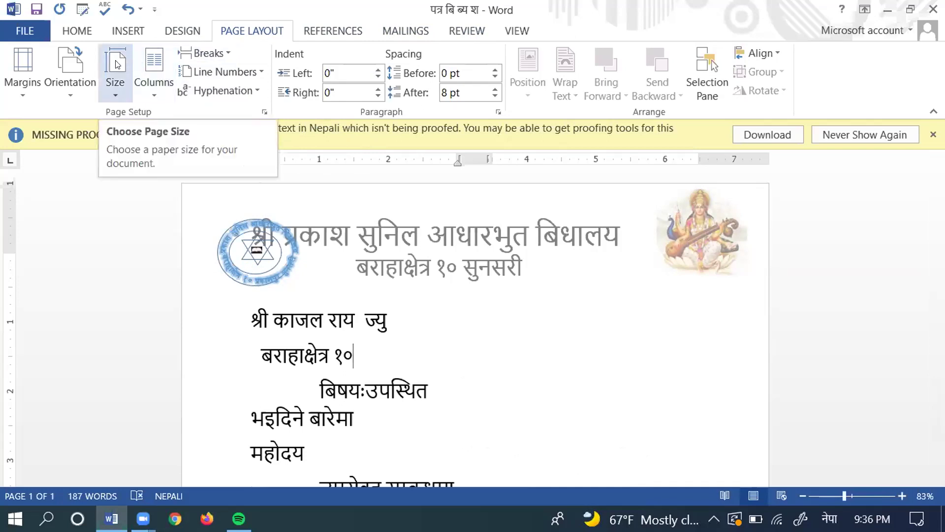
Step: Switch the page to landscape and open the letterhead header for editing
click(72, 66)
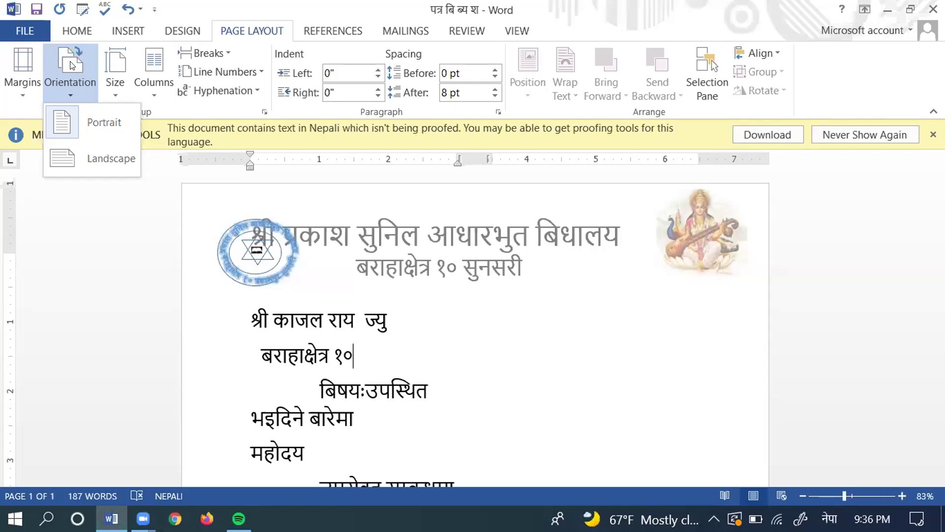
click(58, 159)
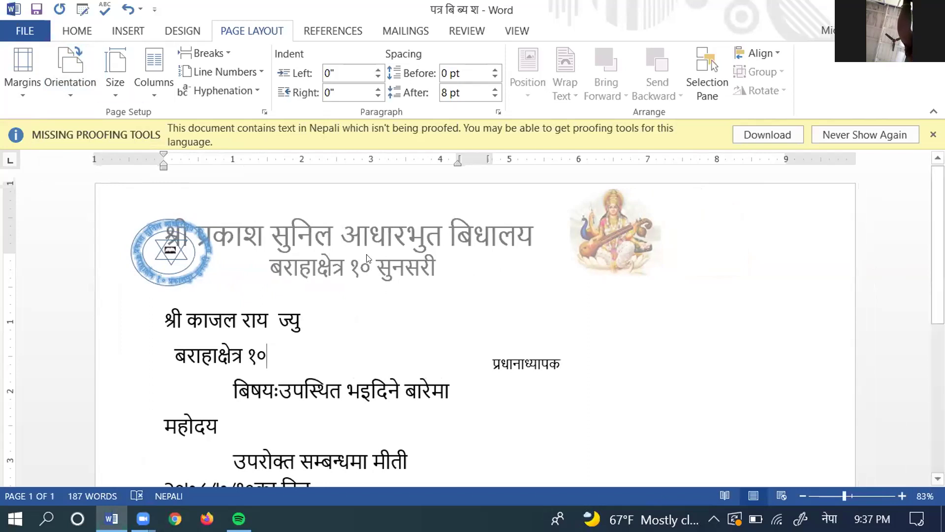
double_click(329, 231)
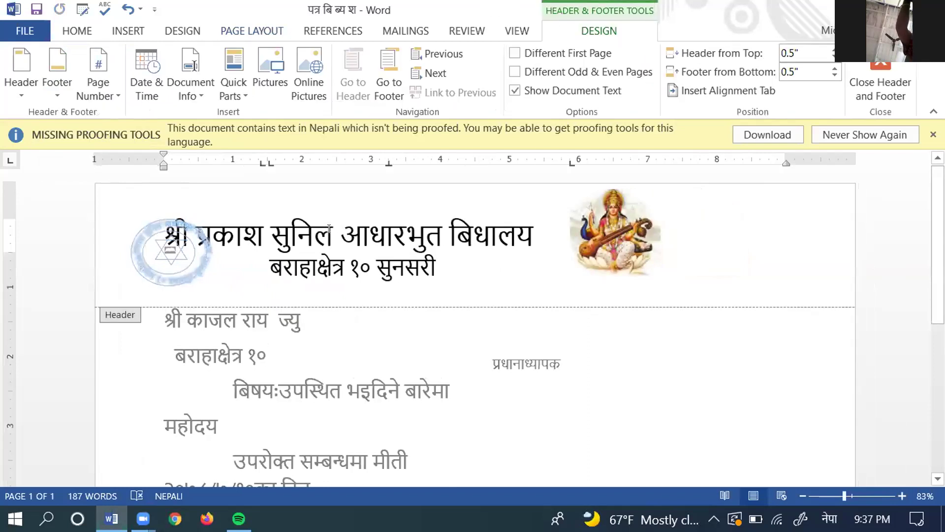
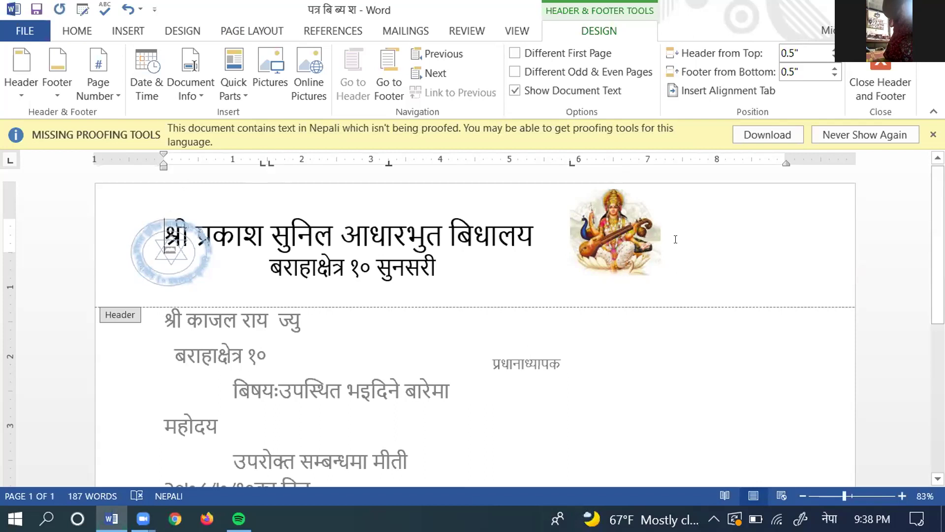
Step: Delete the Saraswati picture from the header and erase the school name title
click(617, 231)
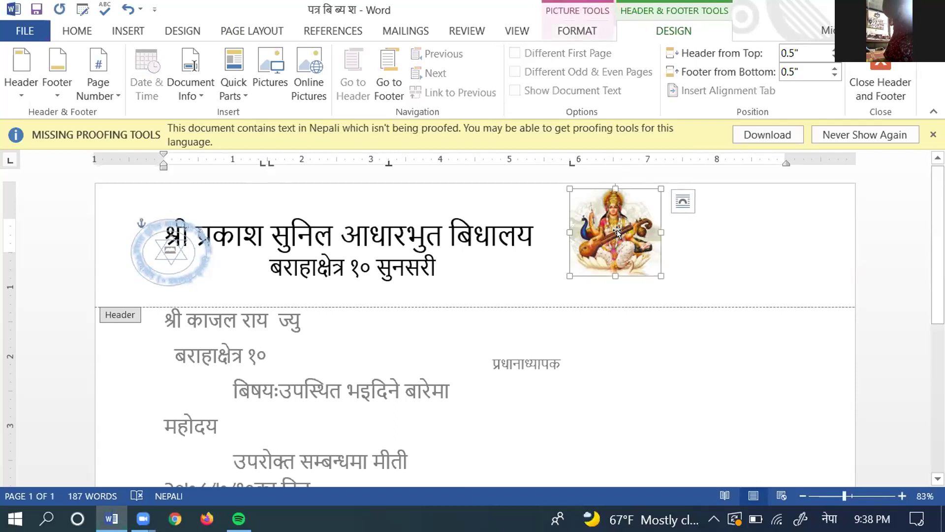
key(Delete)
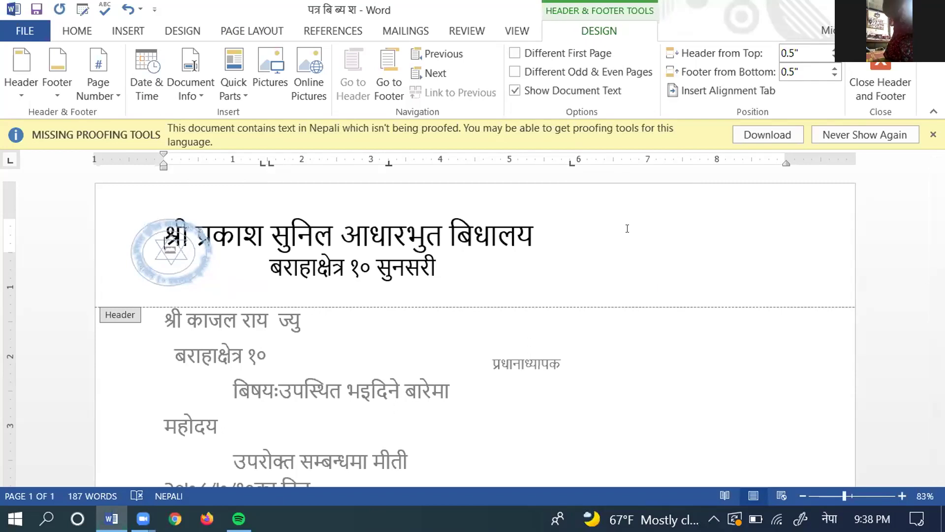
click(518, 233)
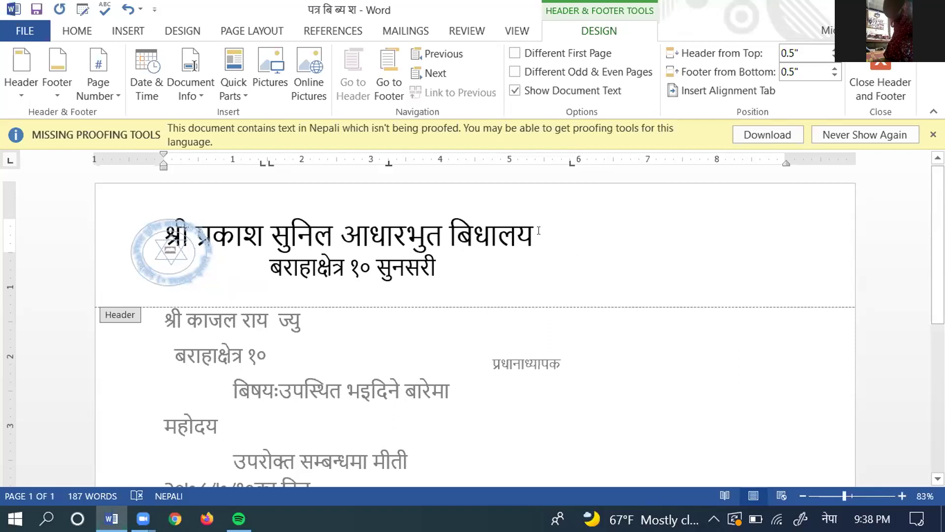
key(BackSpace)
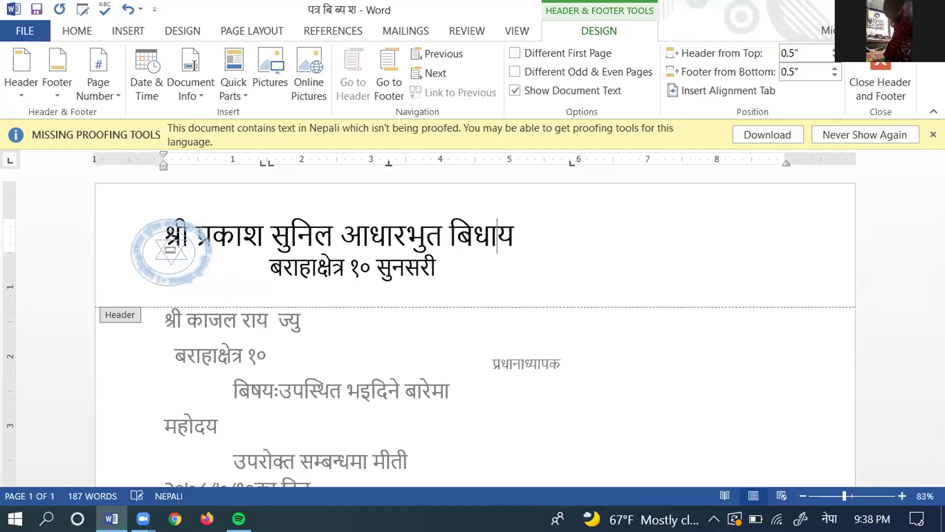
key(BackSpace)
key(BackSpace)
key(BackSpace)
key(BackSpace)
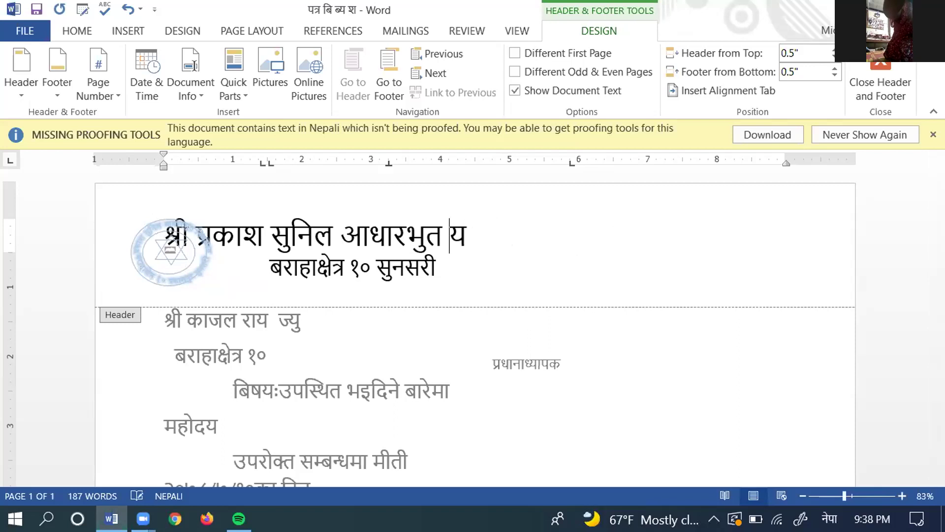
key(BackSpace)
key(BackSpace)
key(BackSpace)
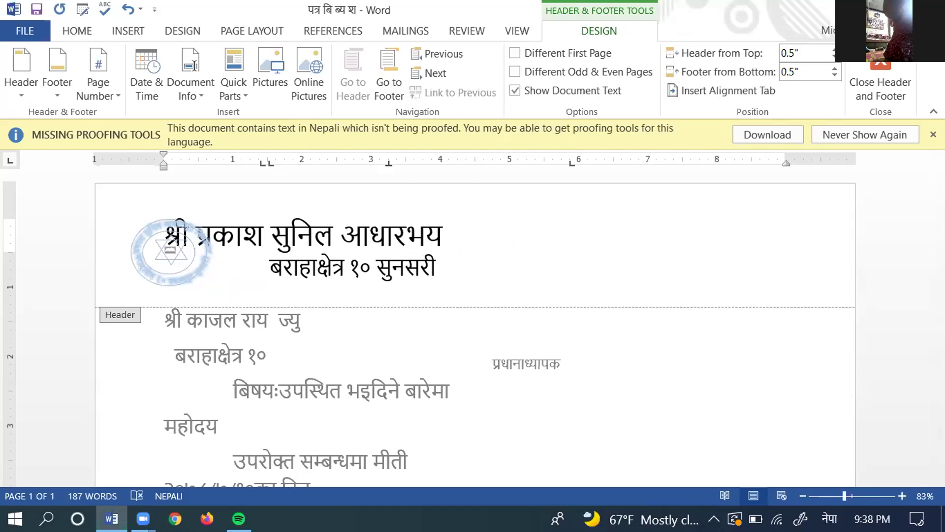
key(BackSpace)
key(BackSpace)
key(BackSpace)
key(BackSpace)
key(BackSpace)
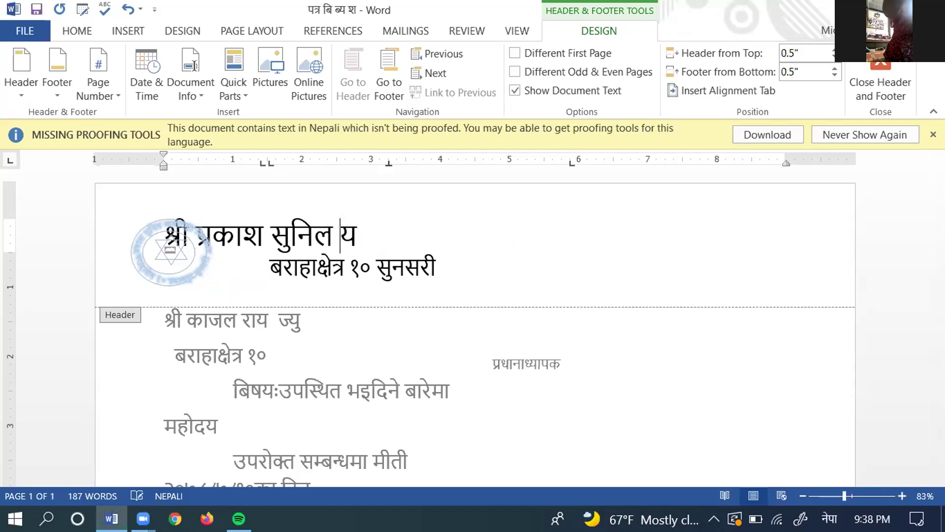
key(BackSpace)
key(BackSpace)
key(BackSpace)
key(BackSpace)
key(BackSpace)
key(BackSpace)
key(BackSpace)
key(BackSpace)
key(BackSpace)
key(BackSpace)
key(BackSpace)
key(BackSpace)
key(BackSpace)
key(BackSpace)
key(BackSpace)
key(BackSpace)
key(BackSpace)
key(BackSpace)
key(BackSpace)
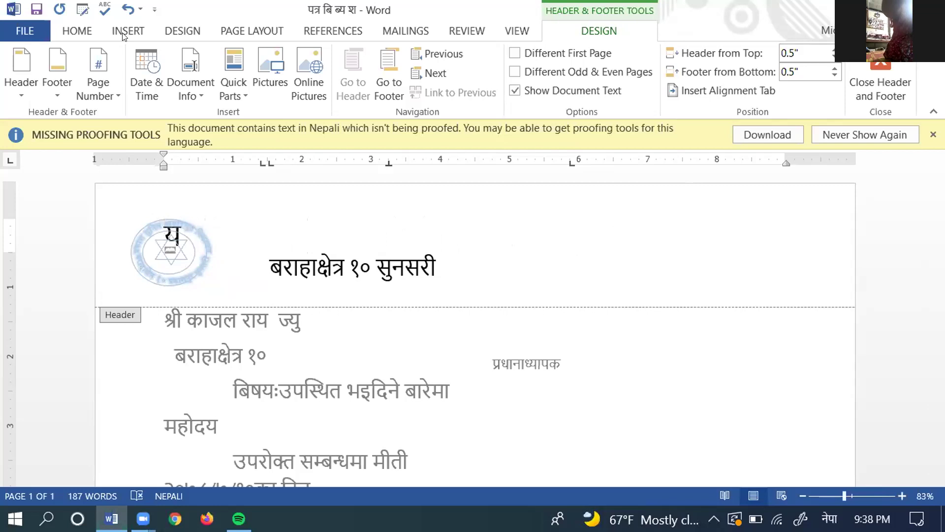
Step: Remove the leftover title character and delete the second header line 'बराहाक्षेत्र १० सुनसरी'
click(180, 238)
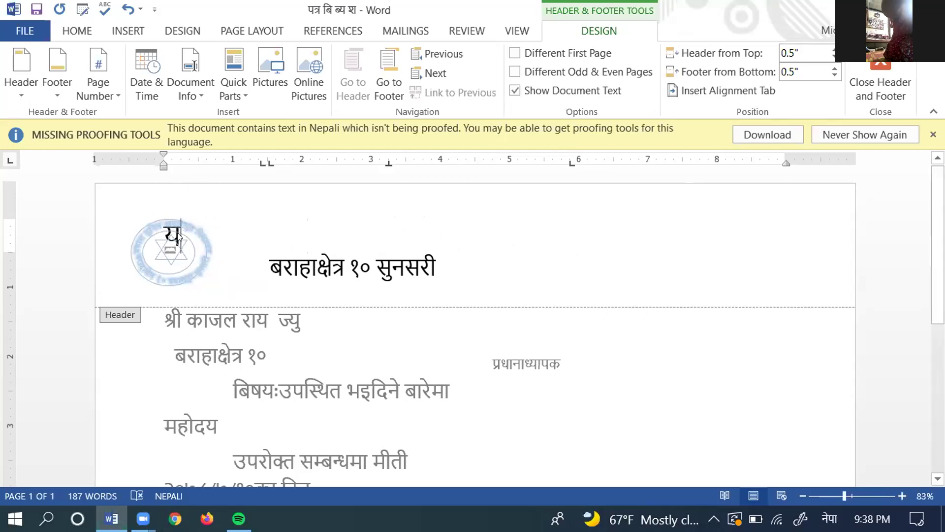
key(BackSpace)
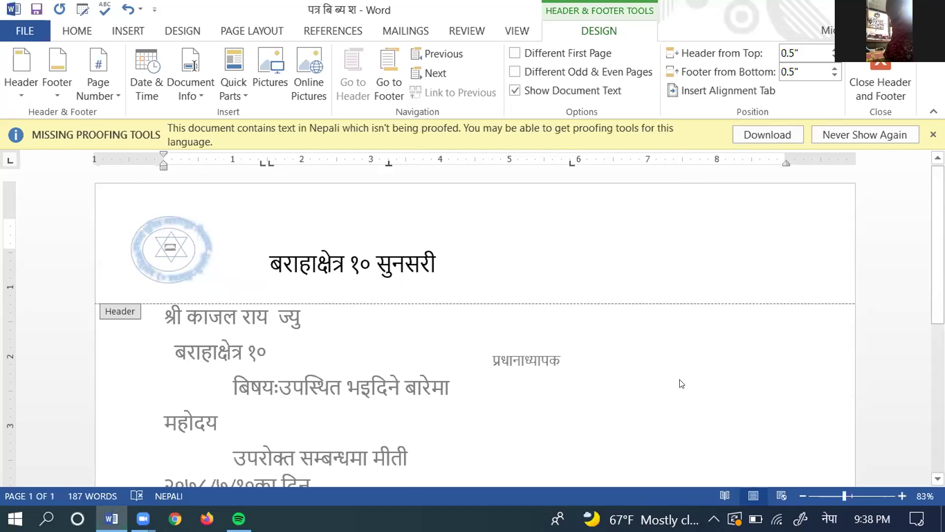
drag(441, 272, 280, 245)
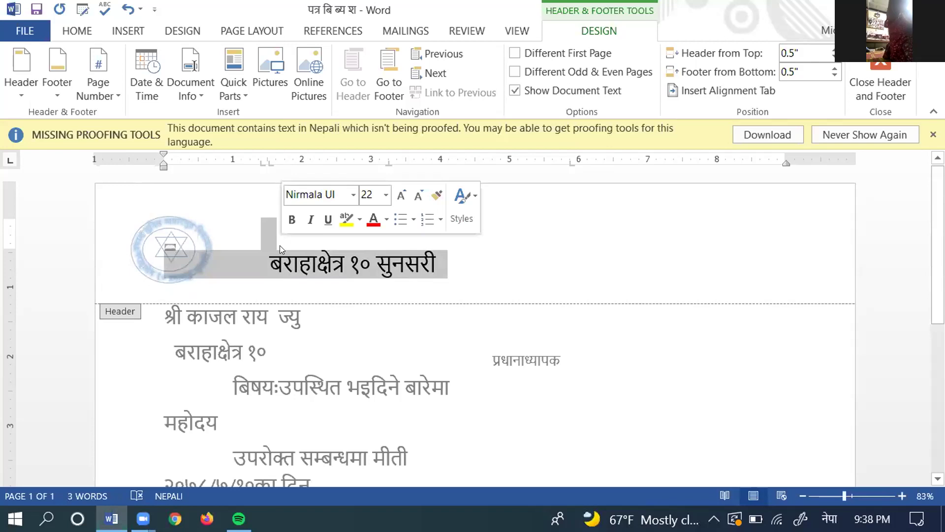
key(Delete)
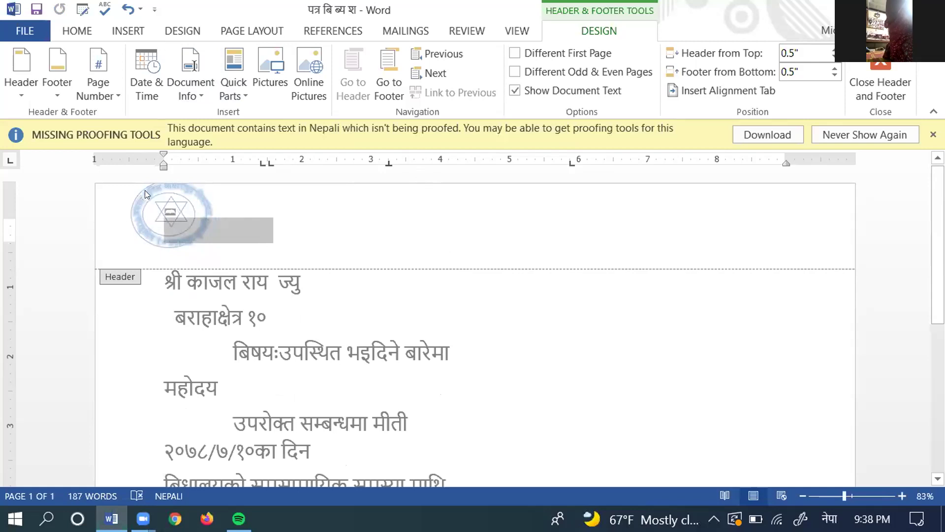
Step: Delete the text inside the round logo's text box, then delete the logo picture itself
click(162, 200)
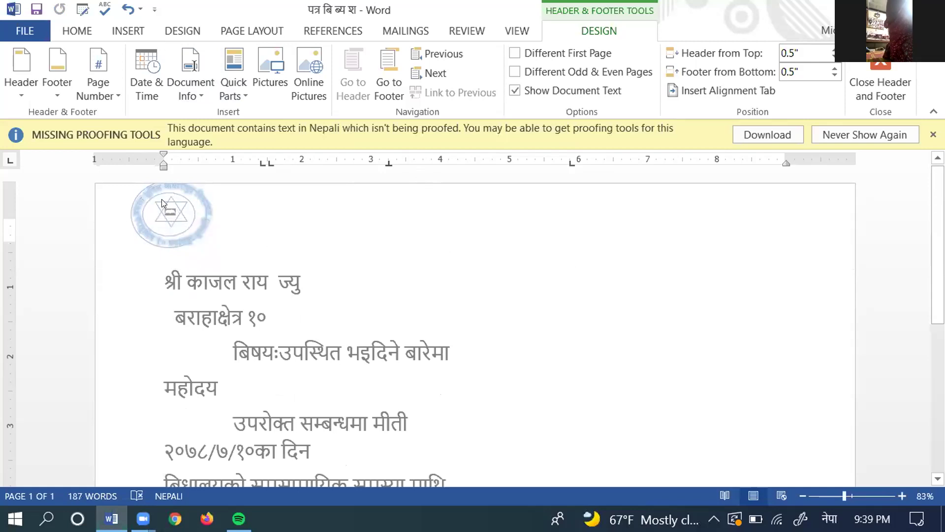
click(163, 204)
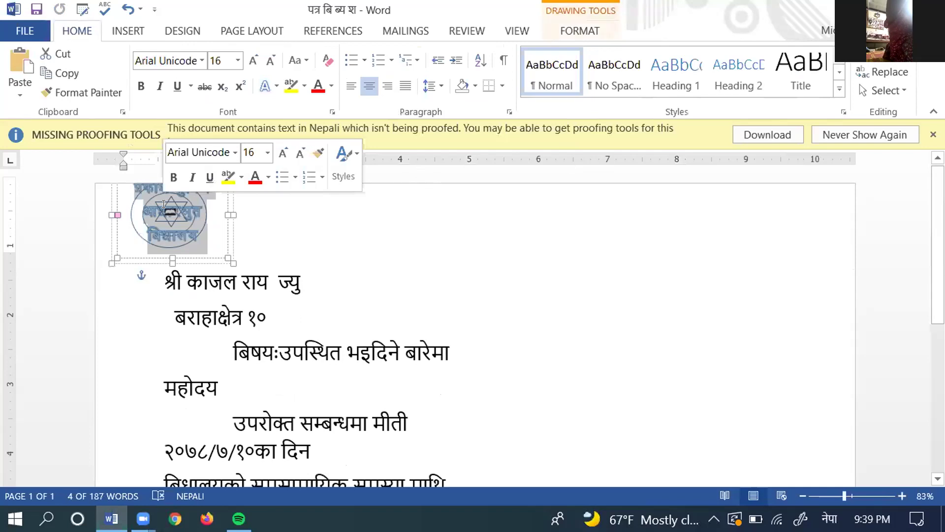
key(Delete)
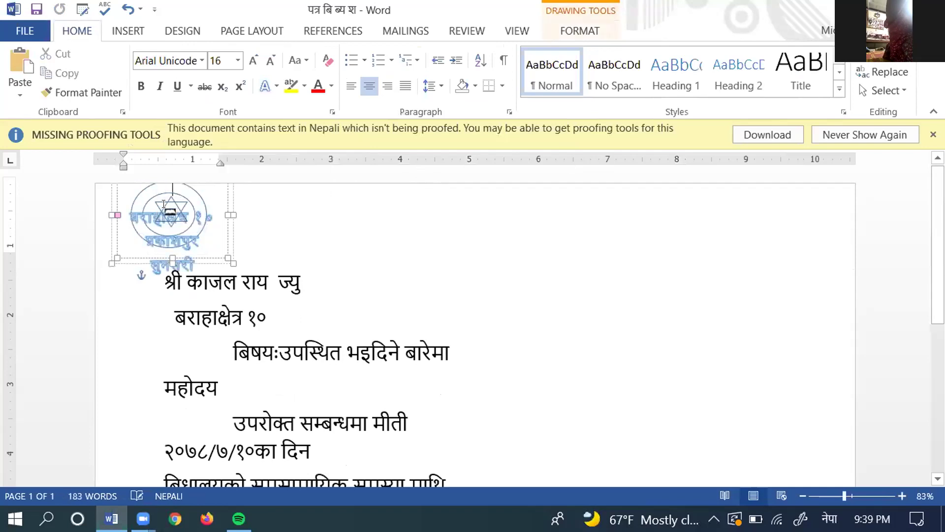
key(ctrl+l)
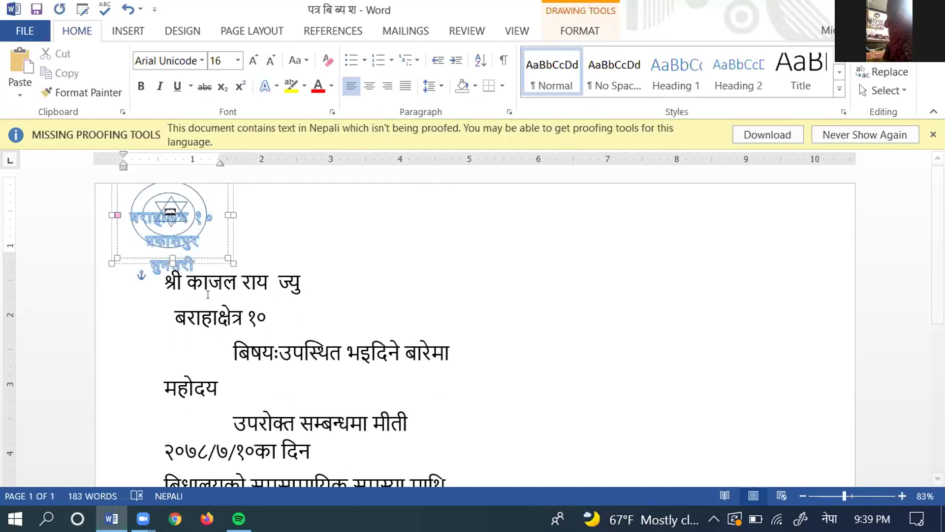
triple_click(173, 249)
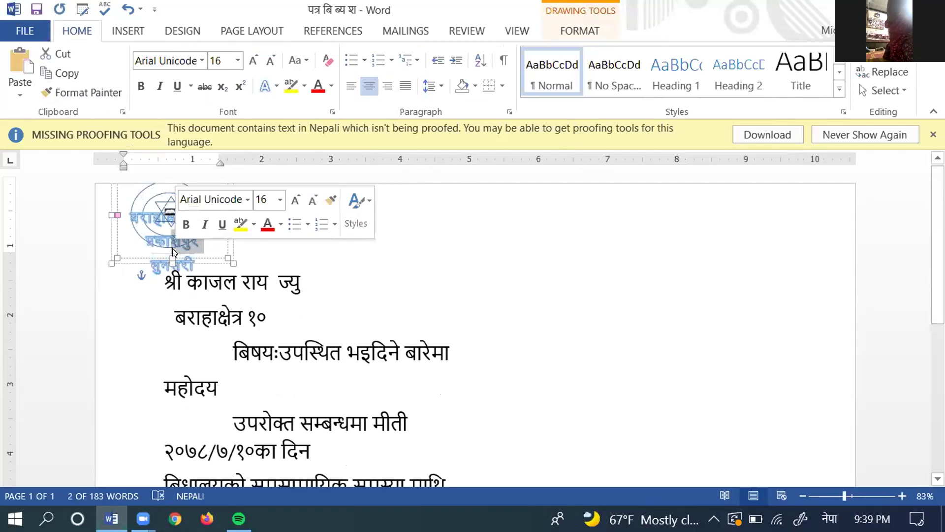
text(प्र)
key(BackSpace)
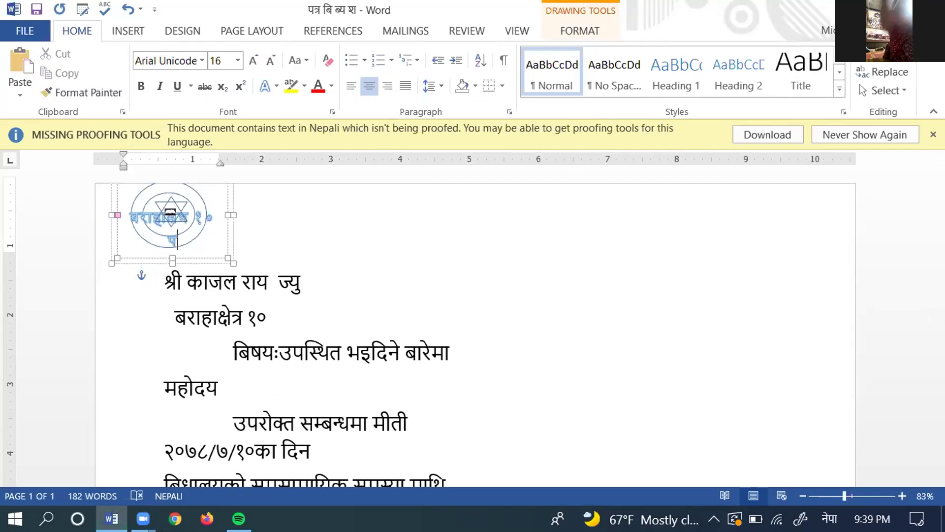
click(221, 232)
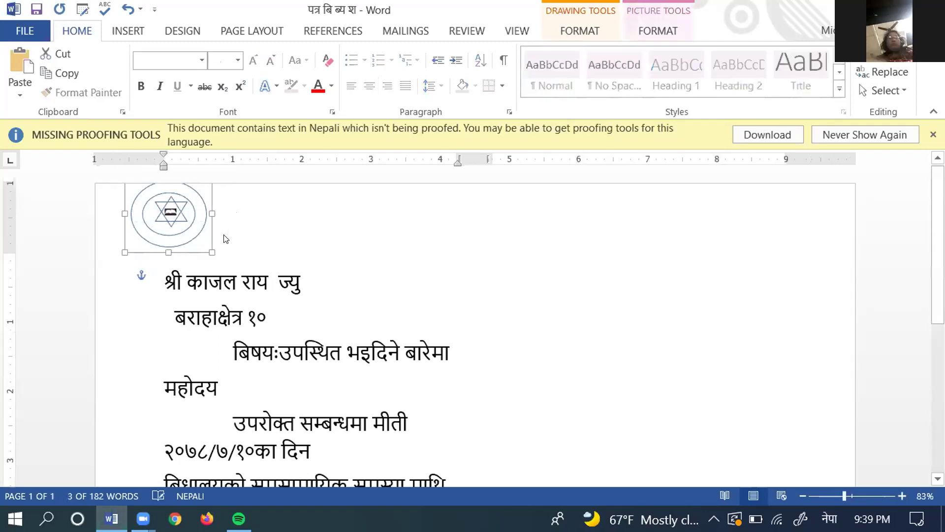
key(Delete)
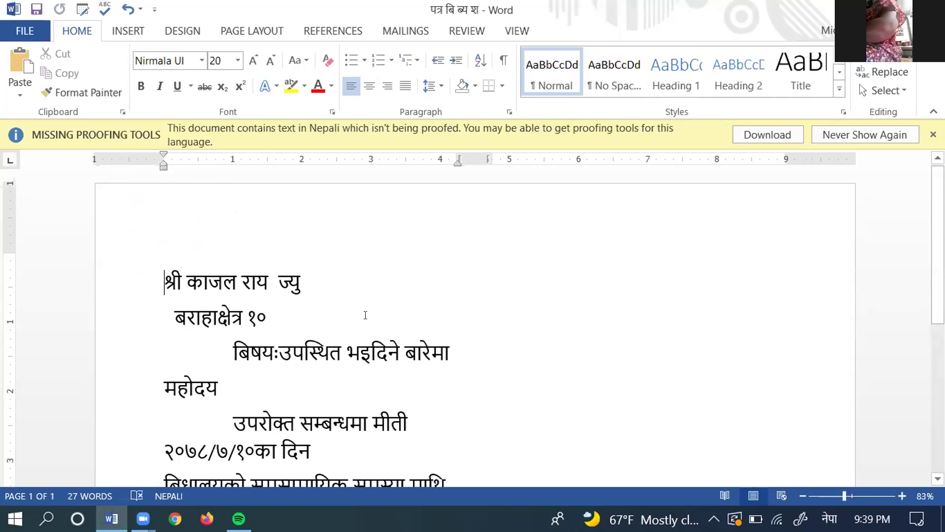
Step: Delete the recipient's first name and surname from the श्री ज्यु line
drag(265, 283, 233, 276)
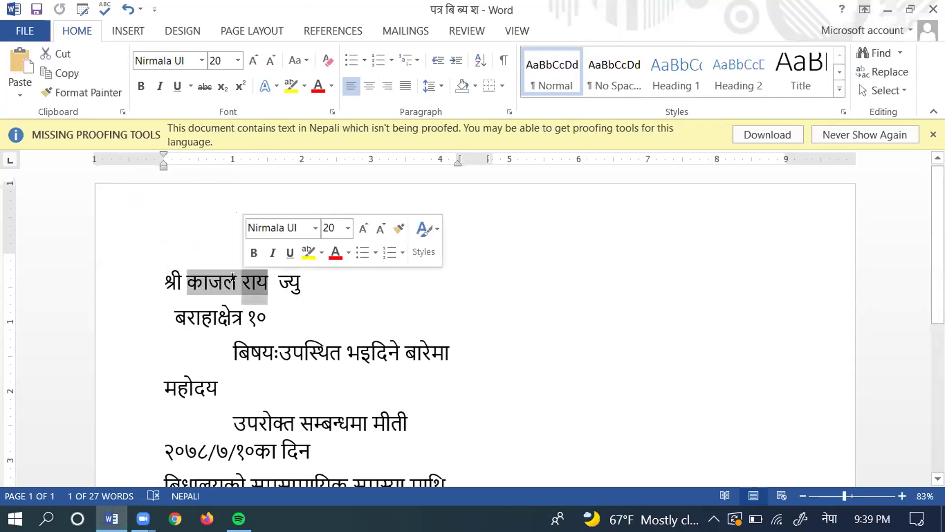
key(BackSpace)
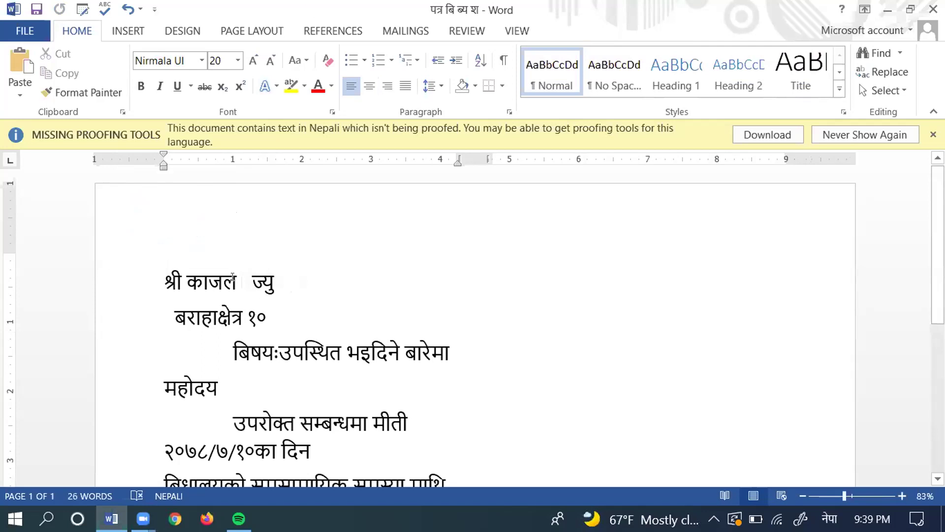
double_click(215, 281)
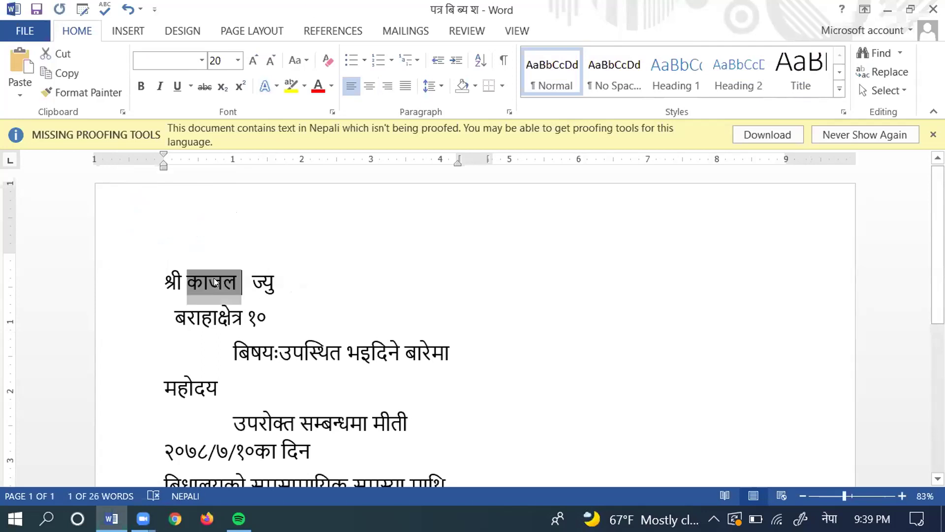
key(BackSpace)
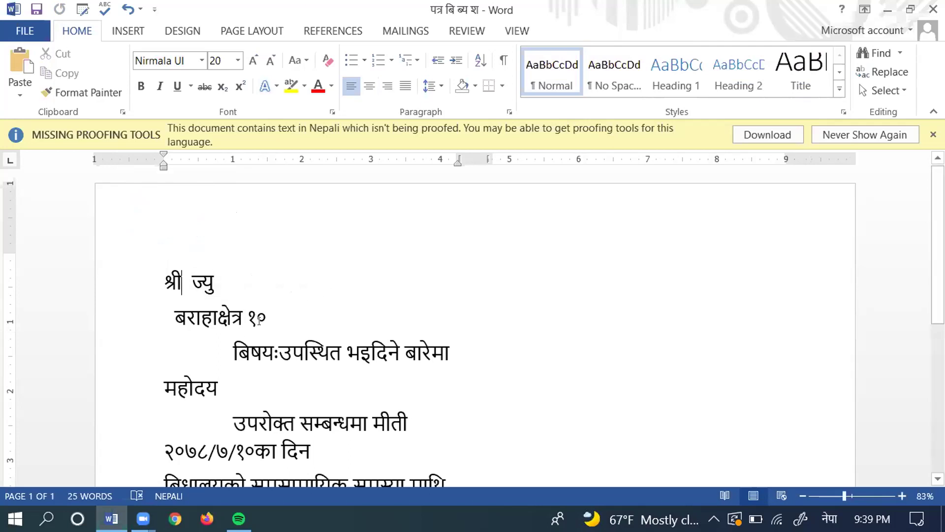
Step: Erase the recipient's address from the second line, leaving it blank
drag(262, 311, 204, 315)
key(BackSpace)
double_click(200, 317)
text(ब)
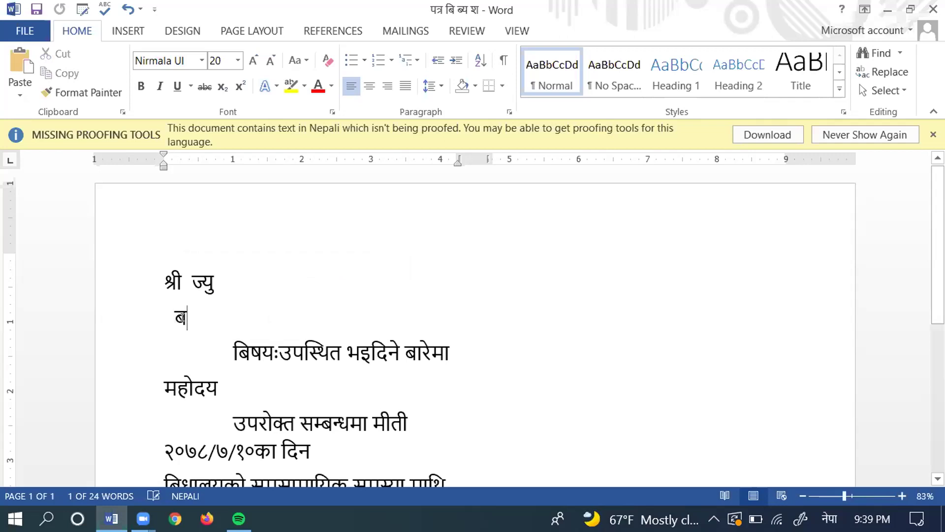
double_click(181, 317)
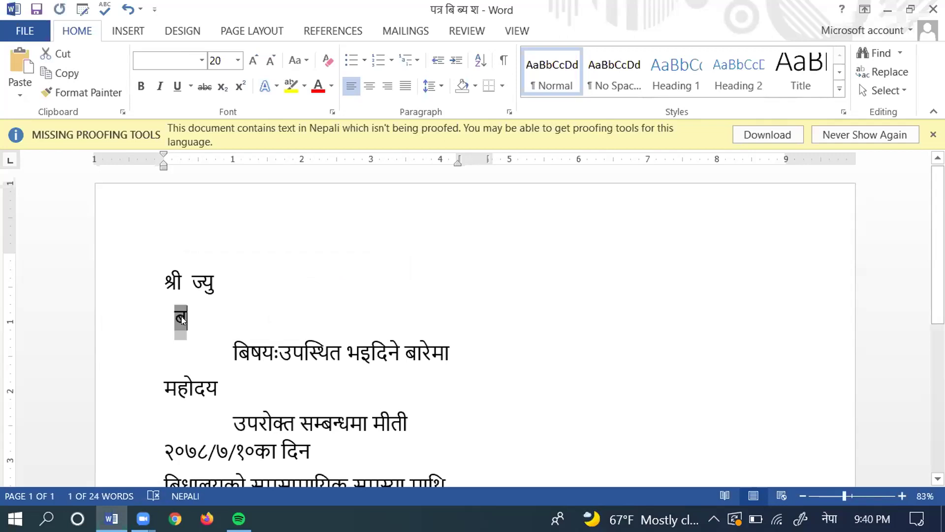
key(BackSpace)
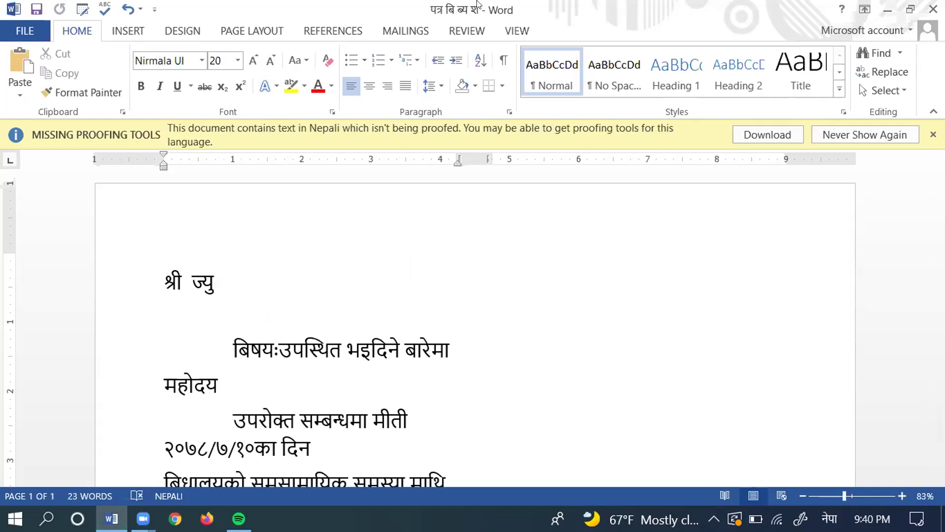
Step: From Mailings, choose Use an Existing List and browse to the Documents folder
click(405, 30)
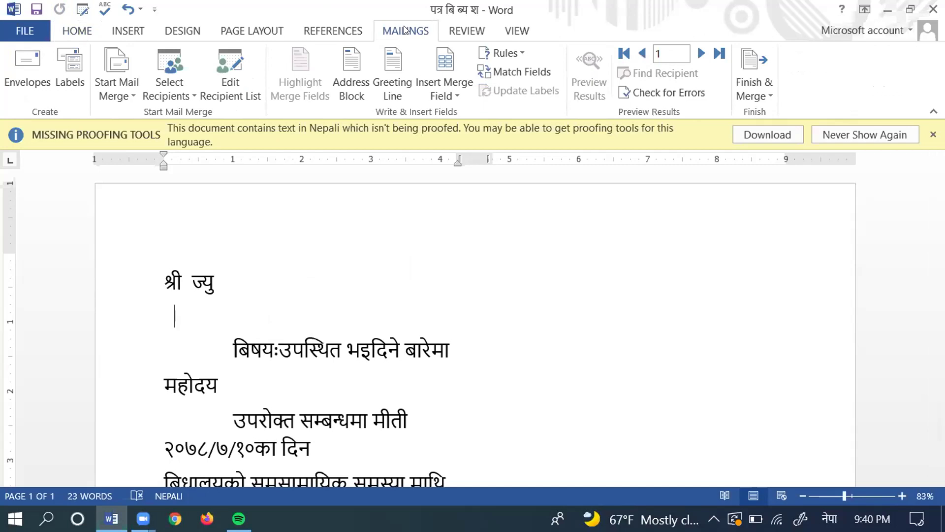
click(168, 61)
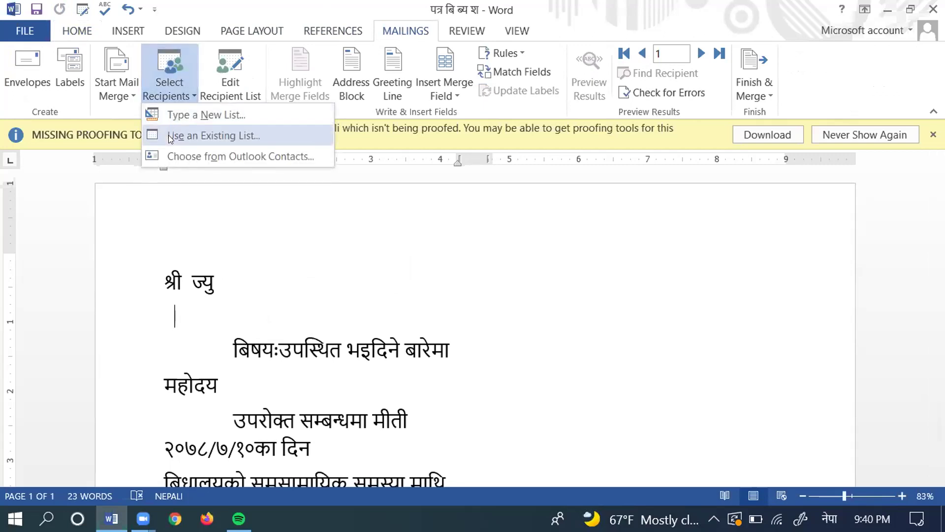
click(168, 135)
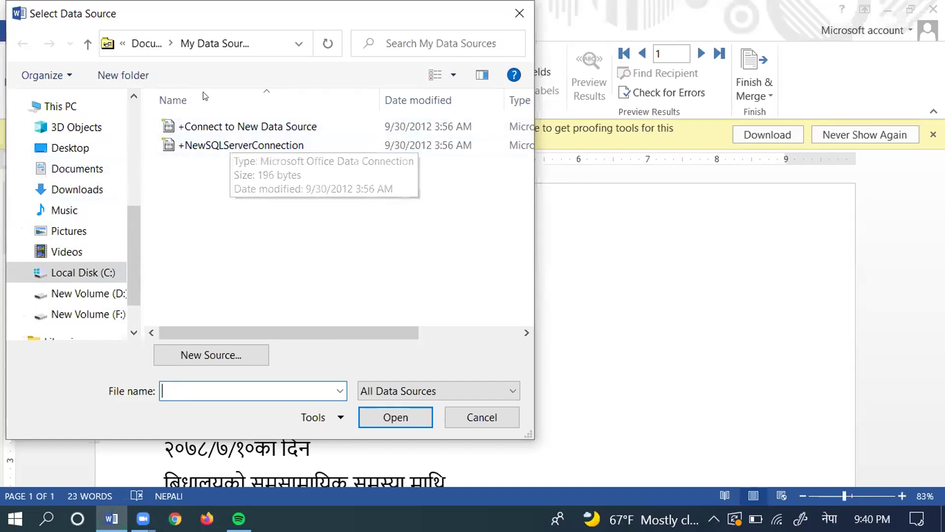
click(97, 173)
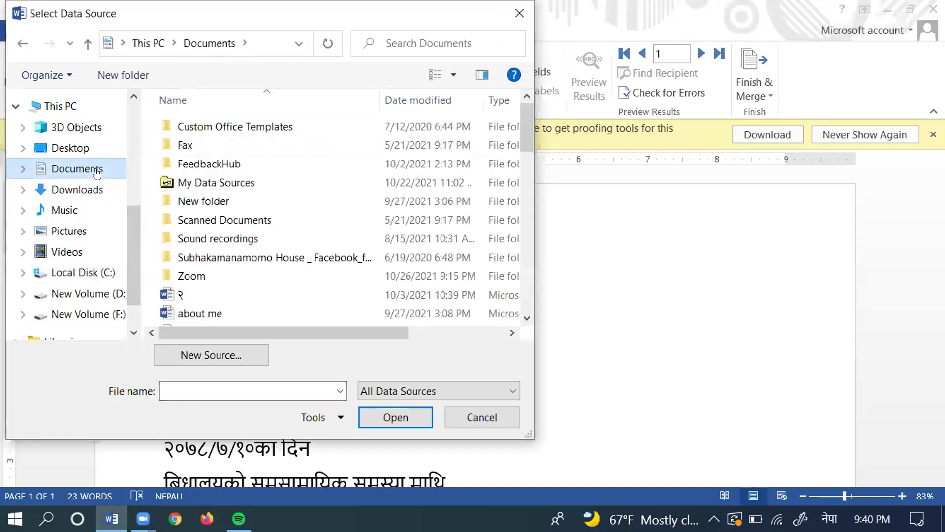
Step: Pick the अभिभावक नामाबलि document in Documents and open it as the recipient list
click(526, 319)
click(525, 319)
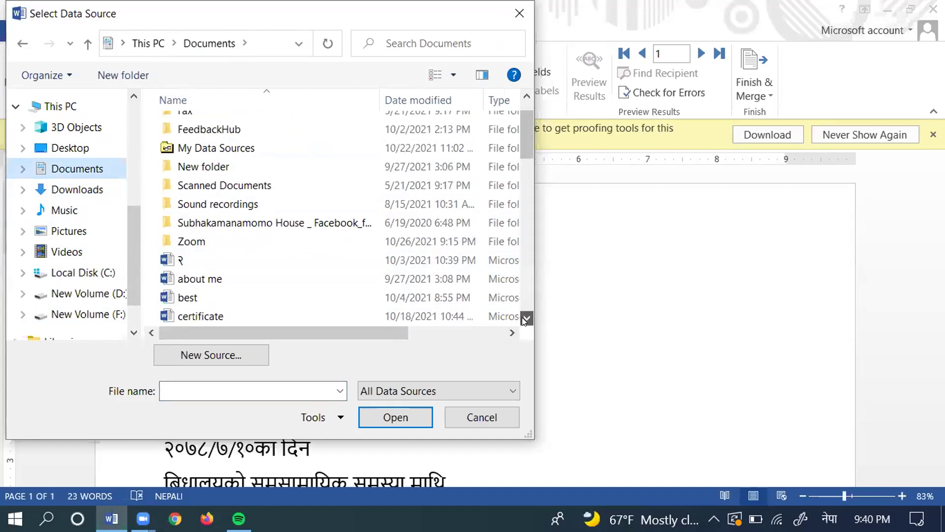
click(526, 319)
click(525, 319)
click(526, 319)
click(526, 319)
click(526, 319)
click(525, 319)
click(526, 319)
click(525, 319)
click(526, 319)
click(526, 319)
click(526, 319)
click(526, 319)
click(525, 319)
click(526, 319)
click(526, 319)
click(526, 319)
click(526, 320)
click(526, 319)
click(526, 319)
click(526, 319)
click(526, 319)
click(525, 319)
click(526, 319)
click(526, 319)
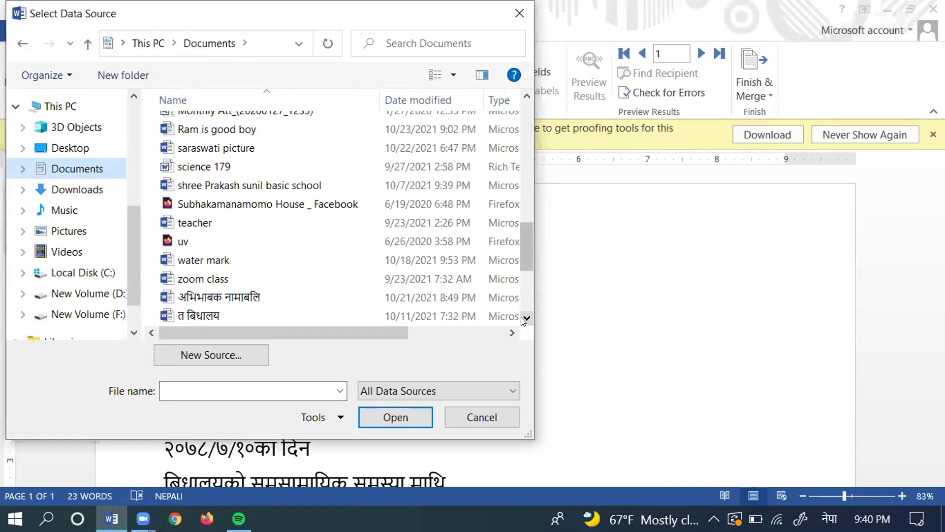
click(266, 294)
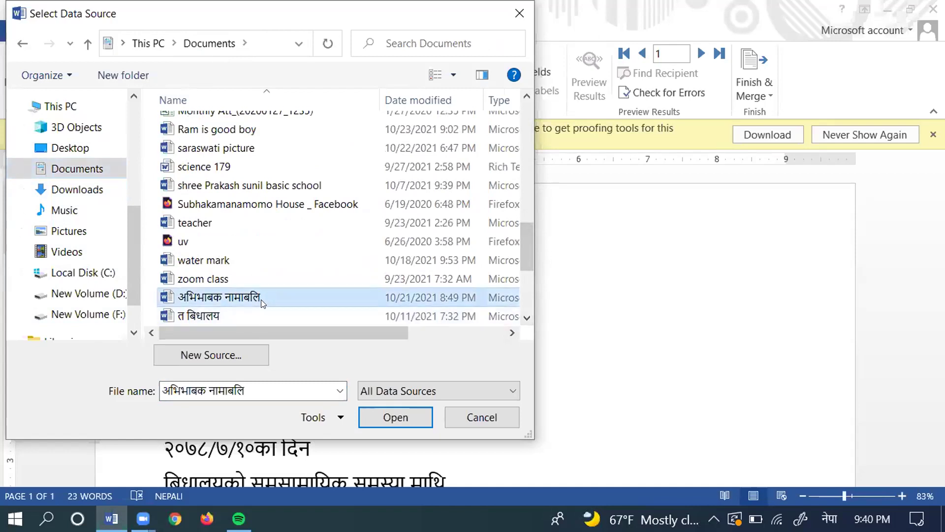
click(404, 414)
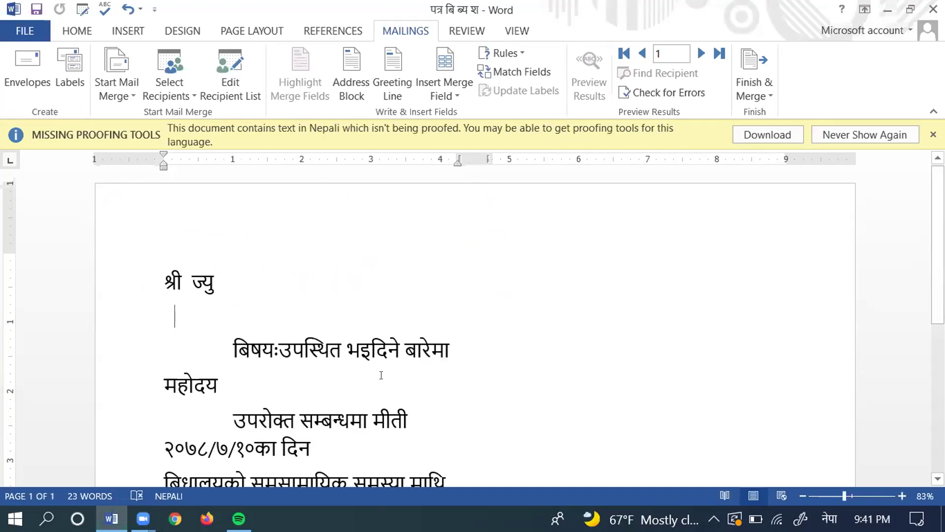
Step: Insert the «अभिभावकको_नाम» merge field right after श्री on the first line
click(182, 282)
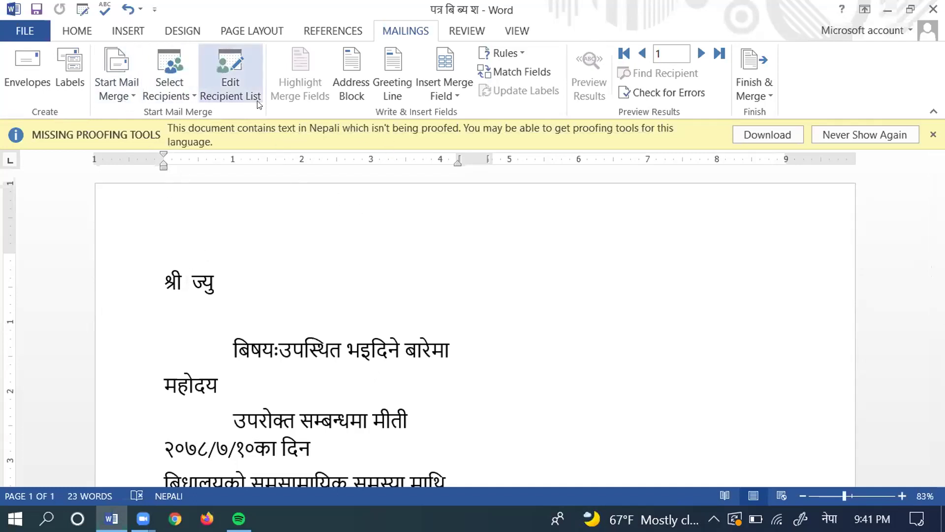
click(444, 63)
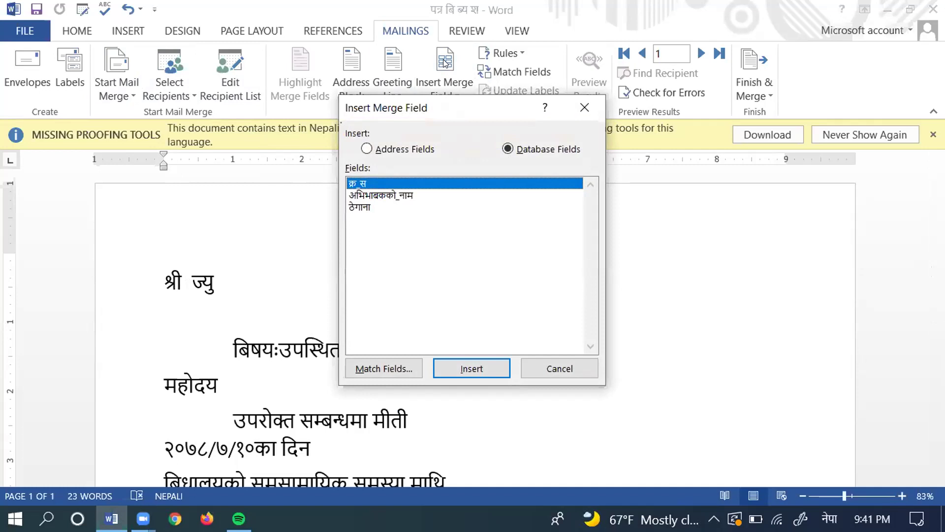
click(404, 196)
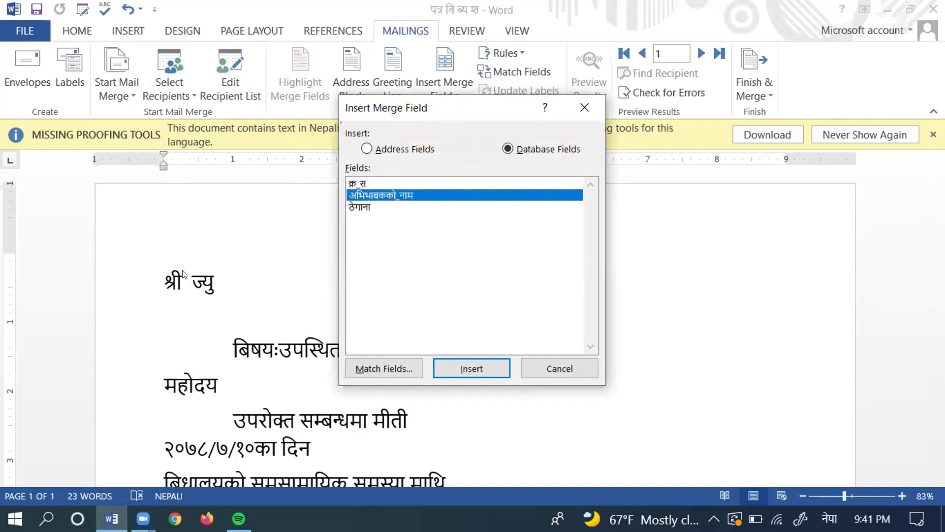
click(481, 371)
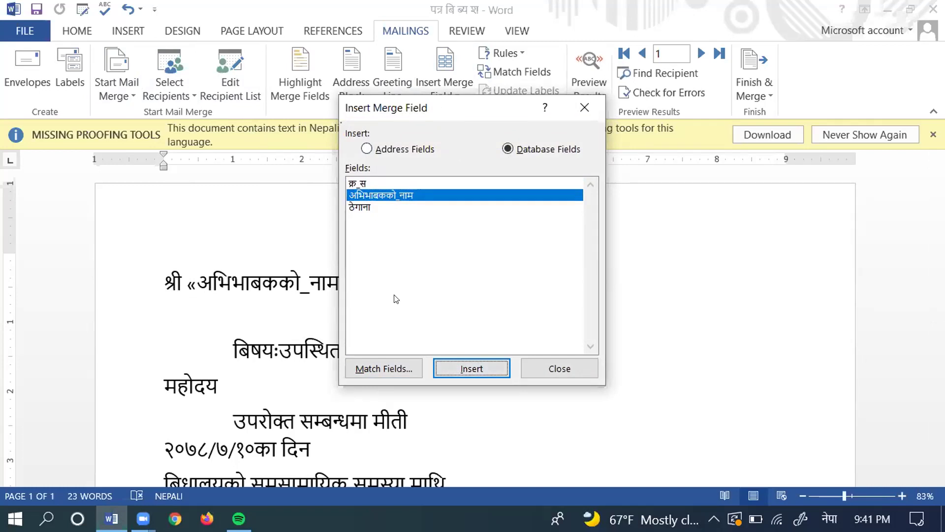
click(589, 105)
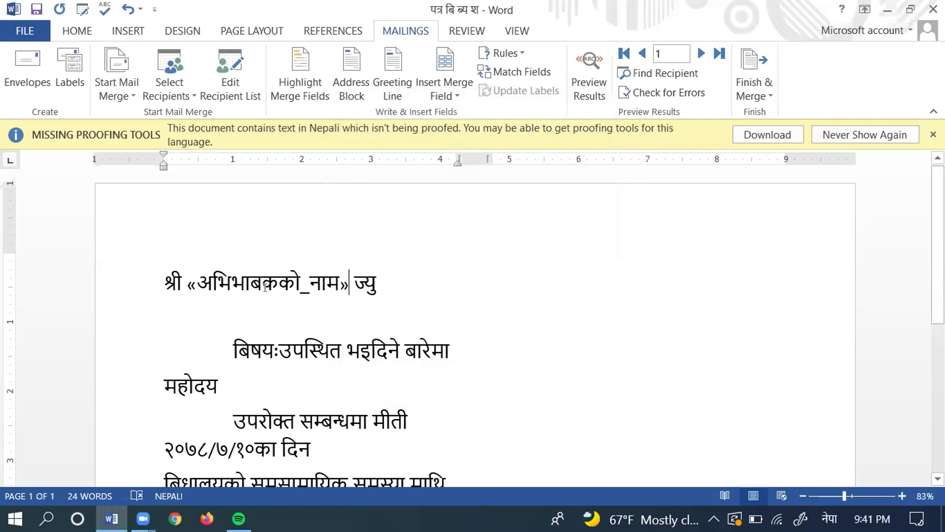
Step: Insert the «ठेगाना» merge field on the blank line below the guardian's name
click(174, 308)
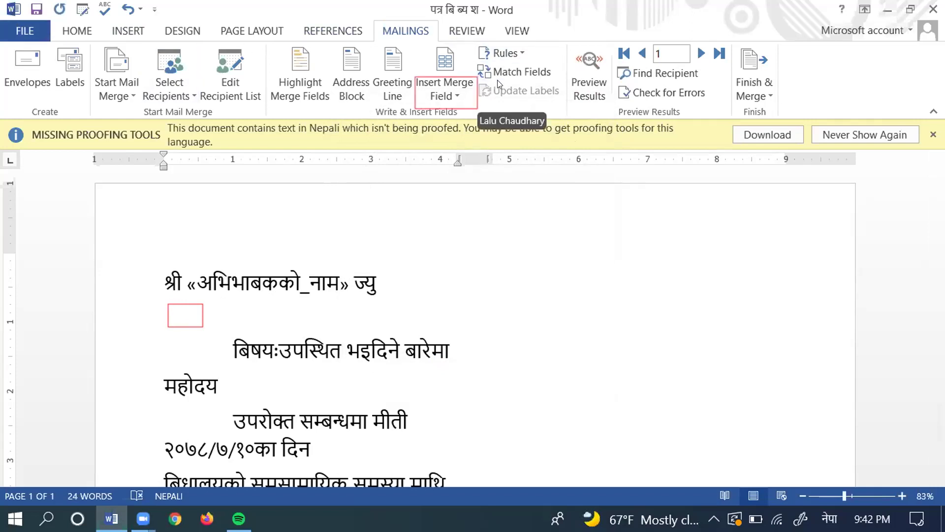
click(457, 96)
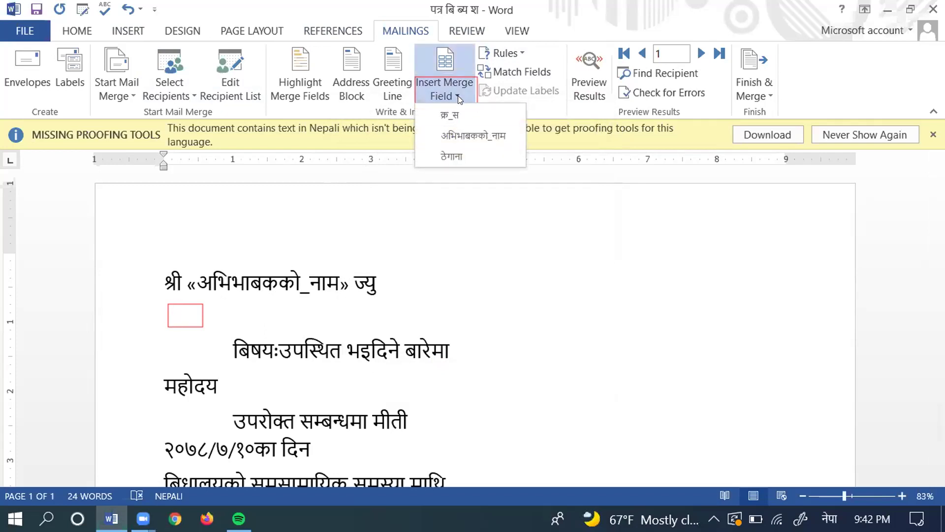
click(456, 155)
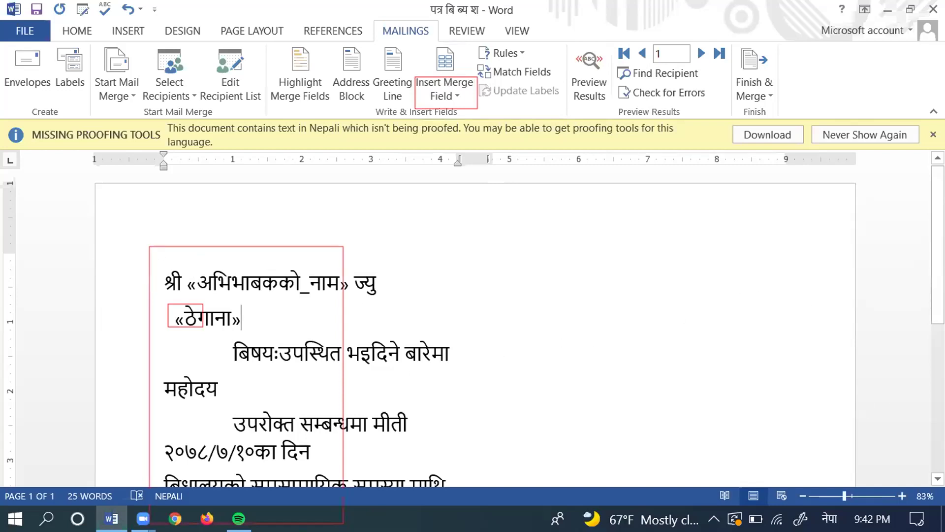
scroll(475, 320, down, 5)
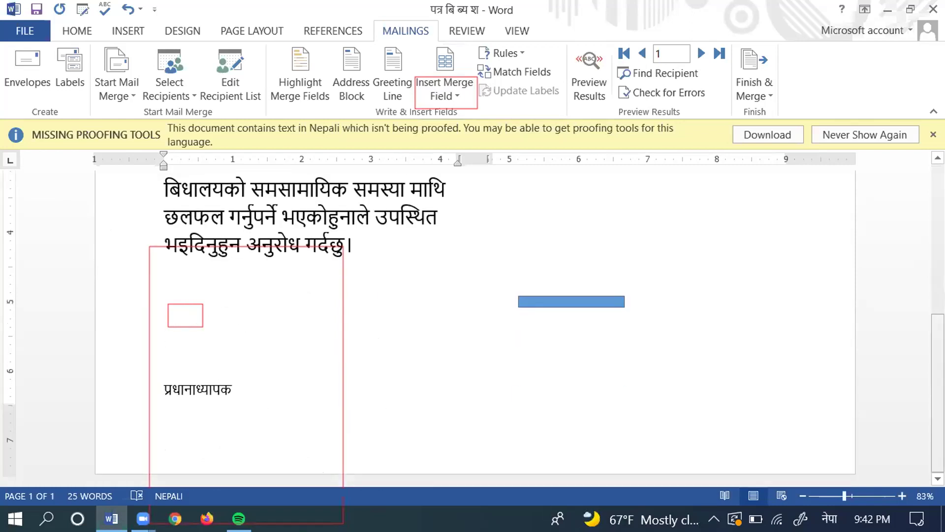
scroll(475, 320, up, 5)
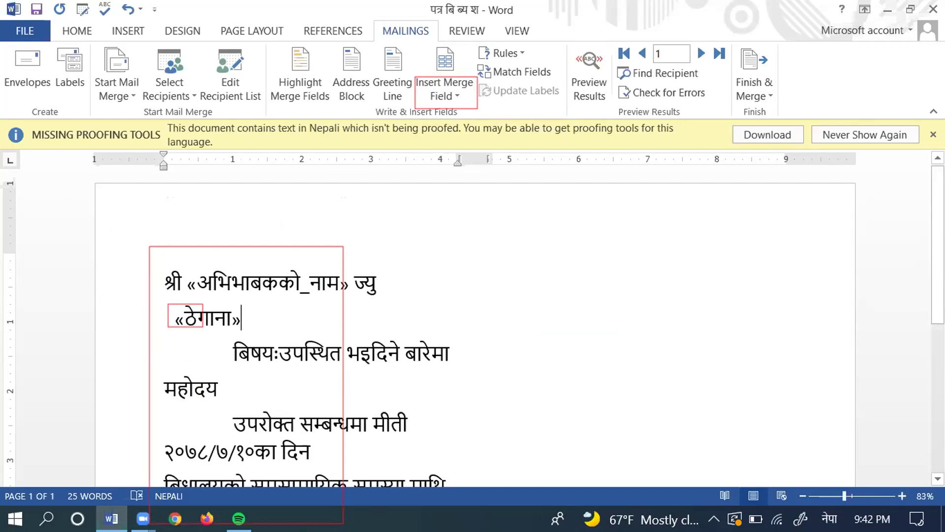
scroll(759, 292, down, 5)
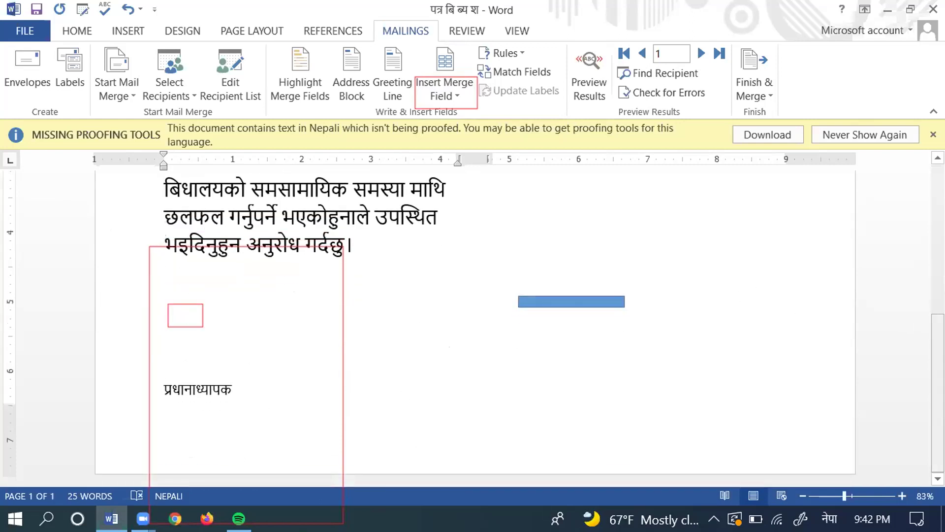
scroll(476, 320, up, 5)
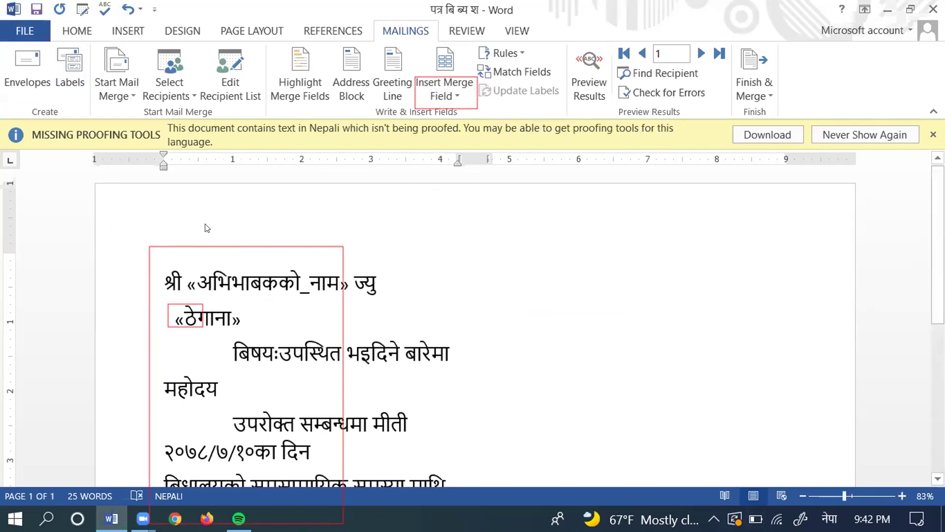
Step: Zoom out to 55% and select the whole letter from श्री through प्रधानाध्यापक
click(137, 261)
drag(146, 262, 151, 428)
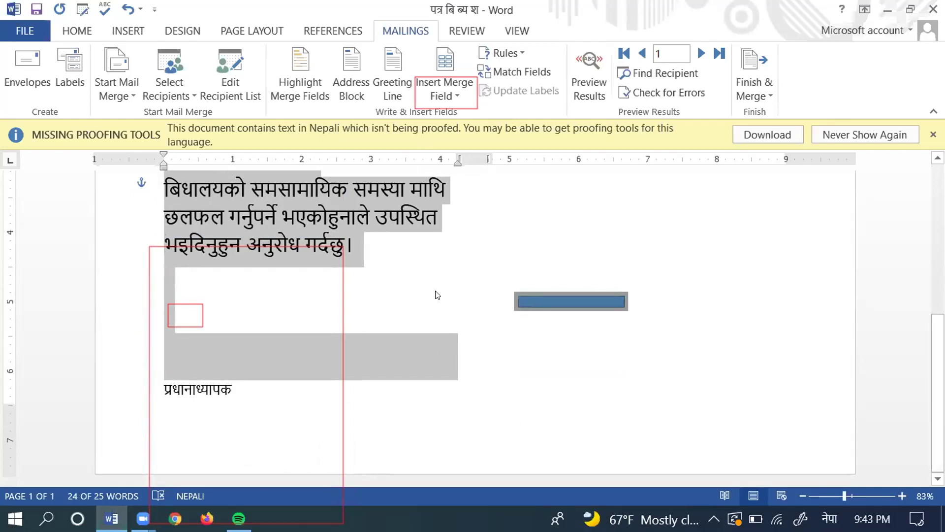
click(581, 278)
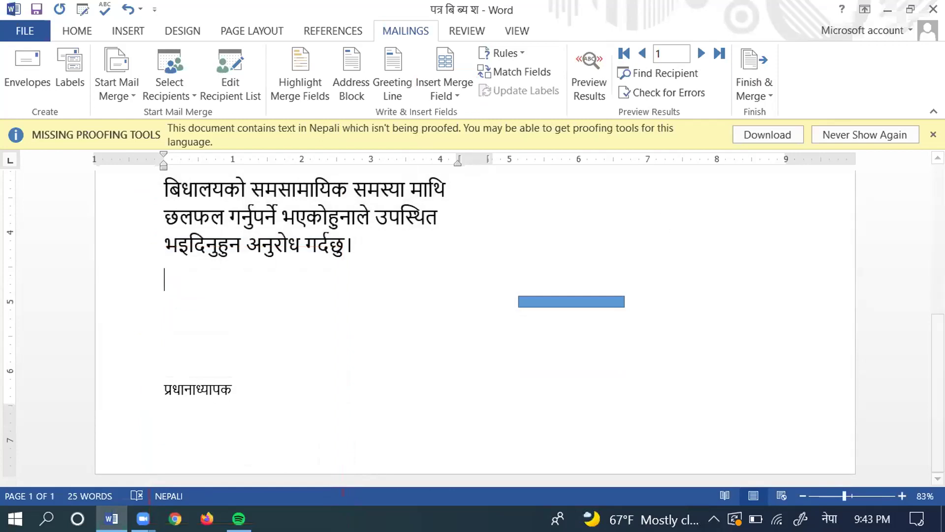
scroll(150, 262, up, 5)
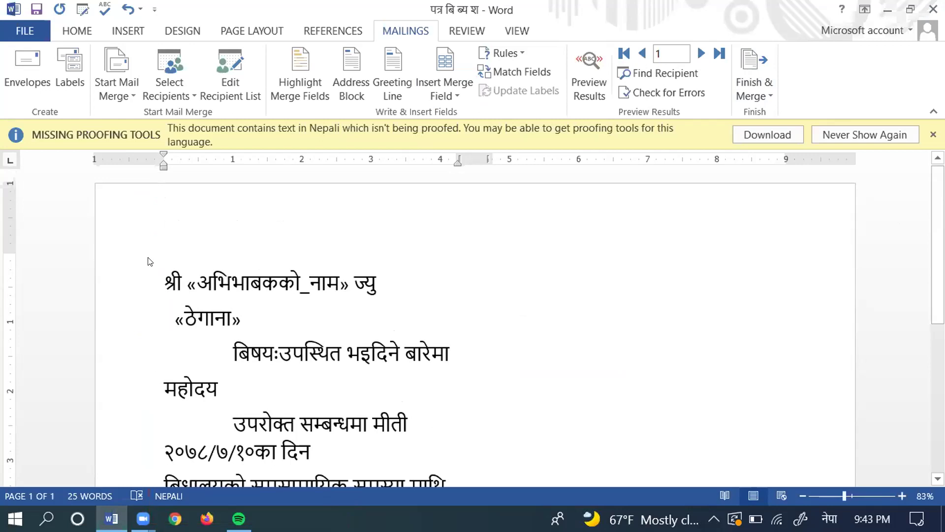
click(150, 262)
drag(157, 305, 157, 251)
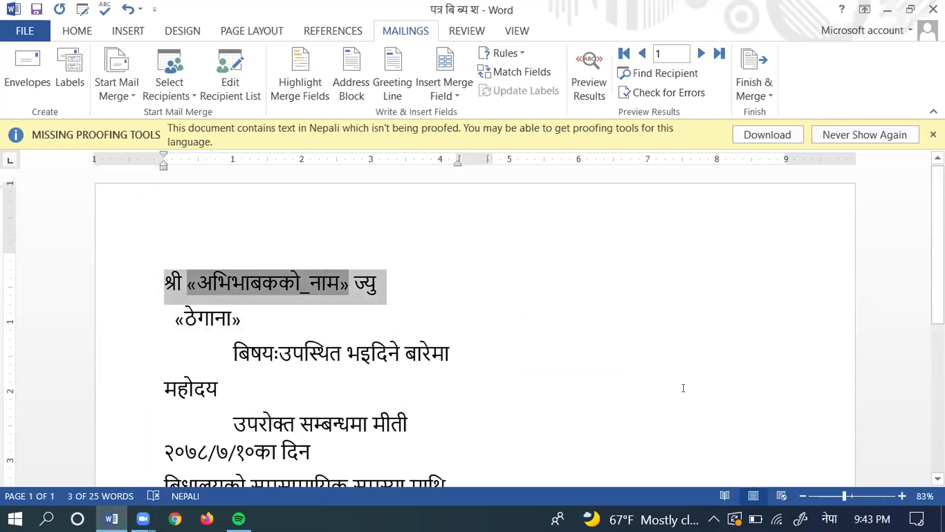
click(832, 495)
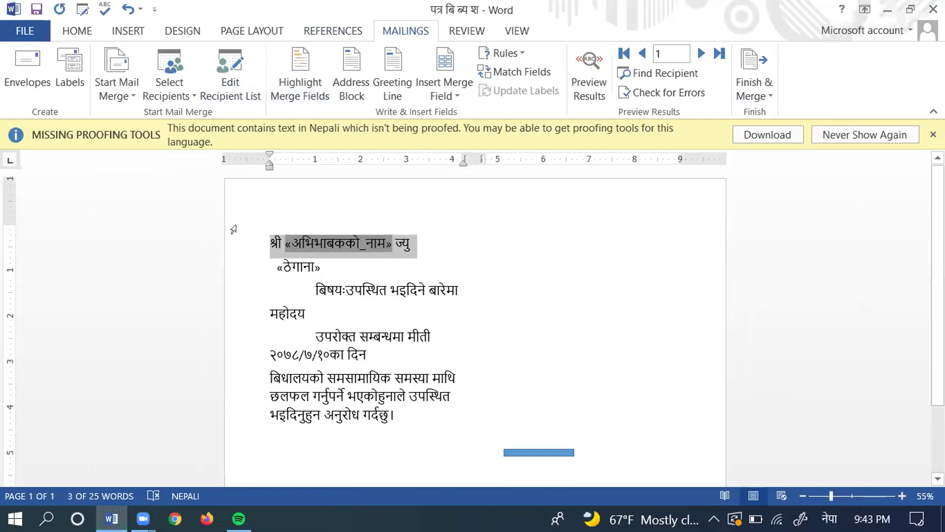
drag(257, 232, 267, 427)
scroll(267, 425, down, 3)
key(shift+End)
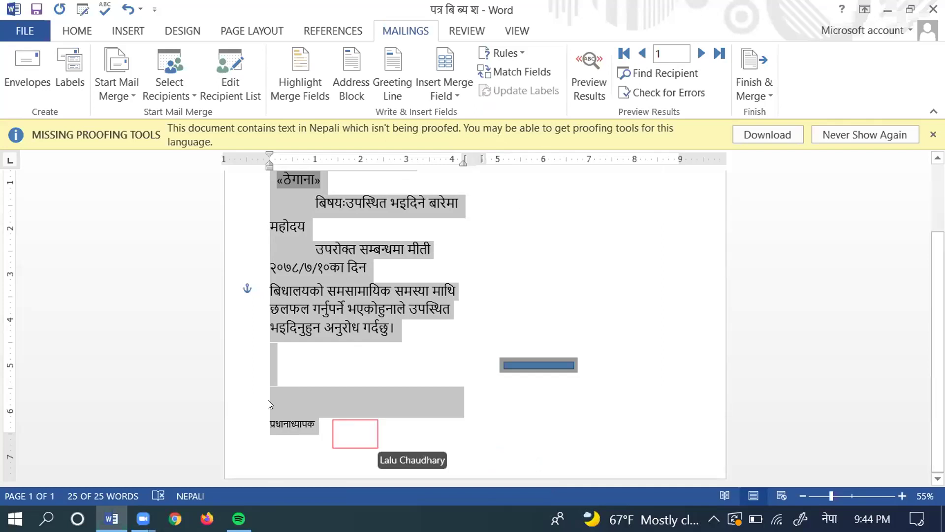
Step: Insert a page break at the end of the document to create a blank second page
click(319, 419)
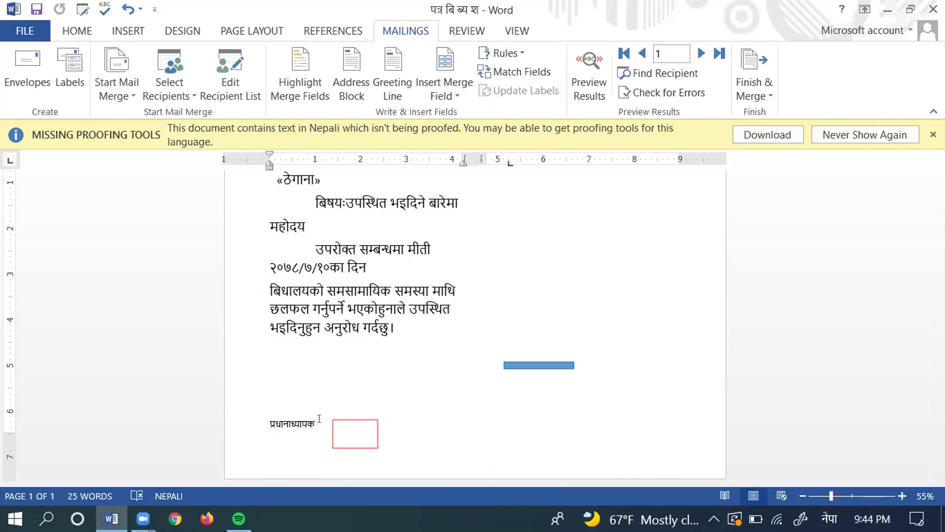
key(ctrl+Home)
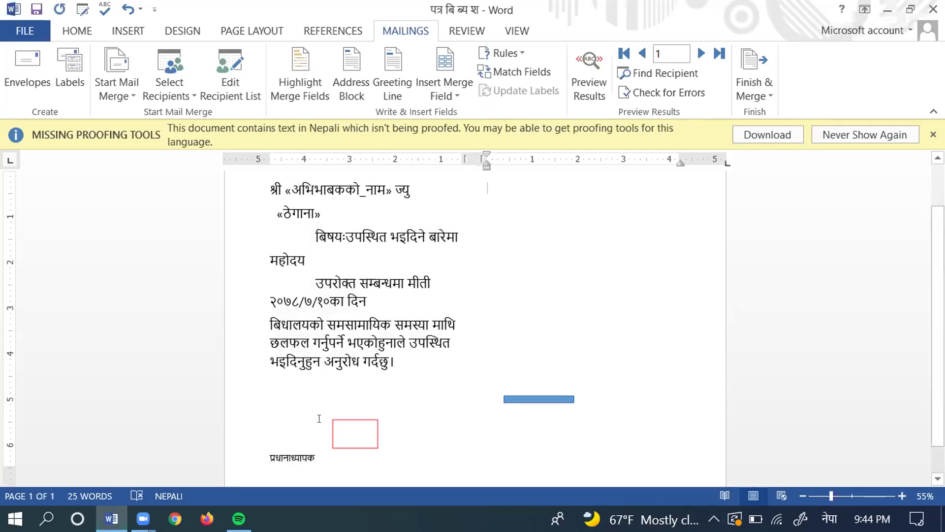
key(ctrl+End)
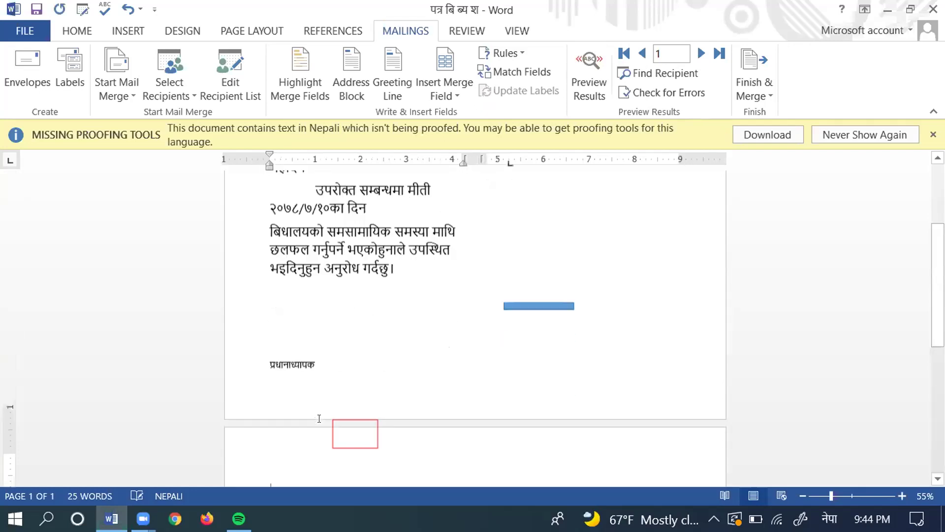
key(ctrl+Return)
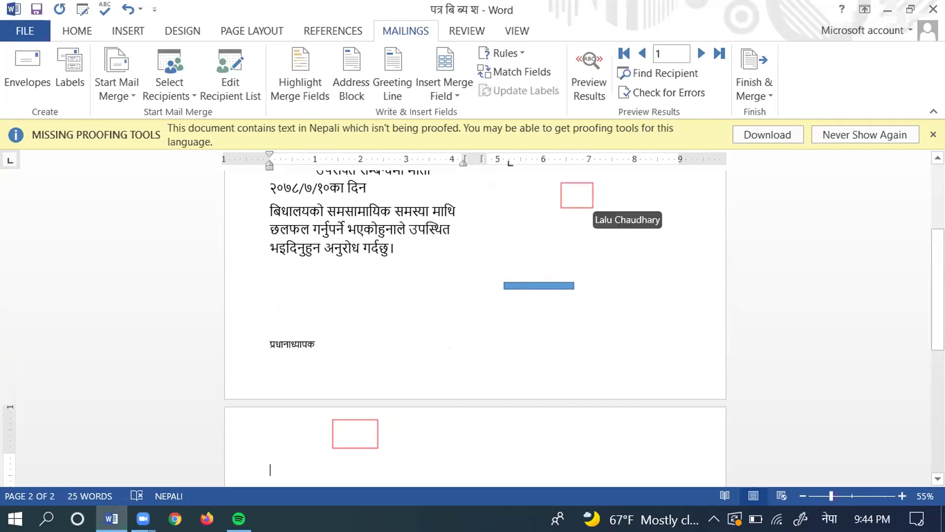
Step: Place the insertion point inside the right-hand box on page 1
click(573, 204)
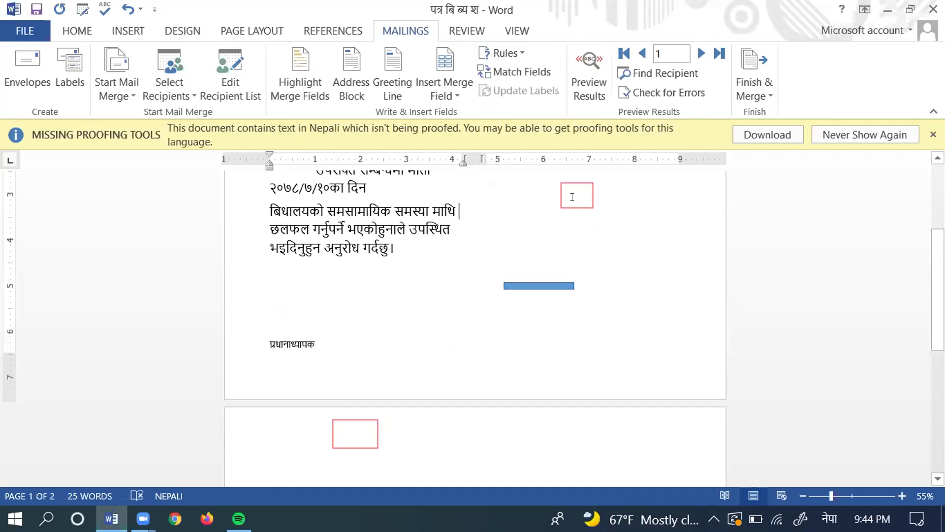
click(583, 187)
scroll(475, 316, up, 4)
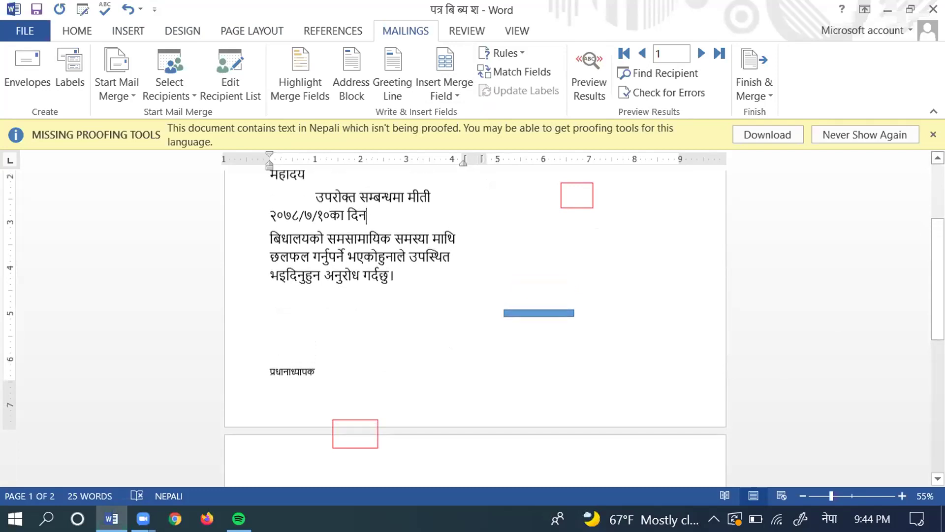
scroll(474, 316, up, 3)
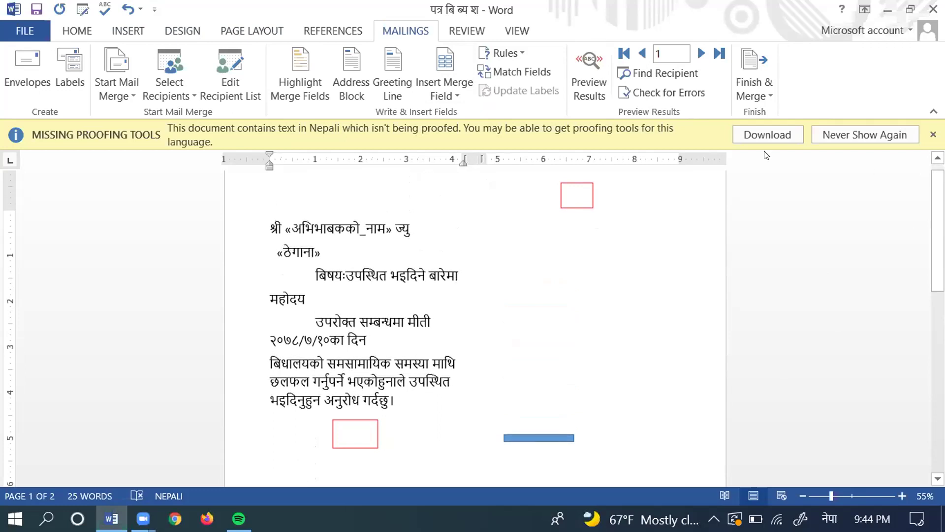
click(561, 228)
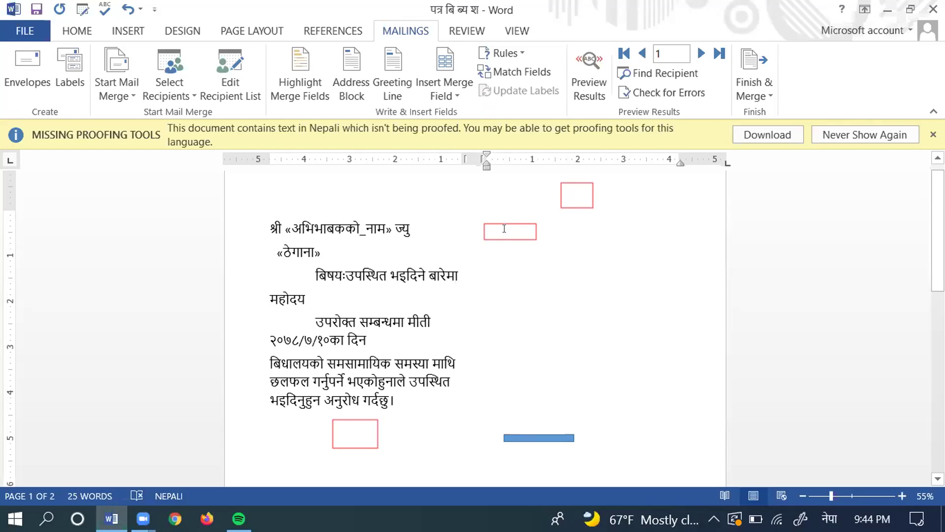
click(504, 229)
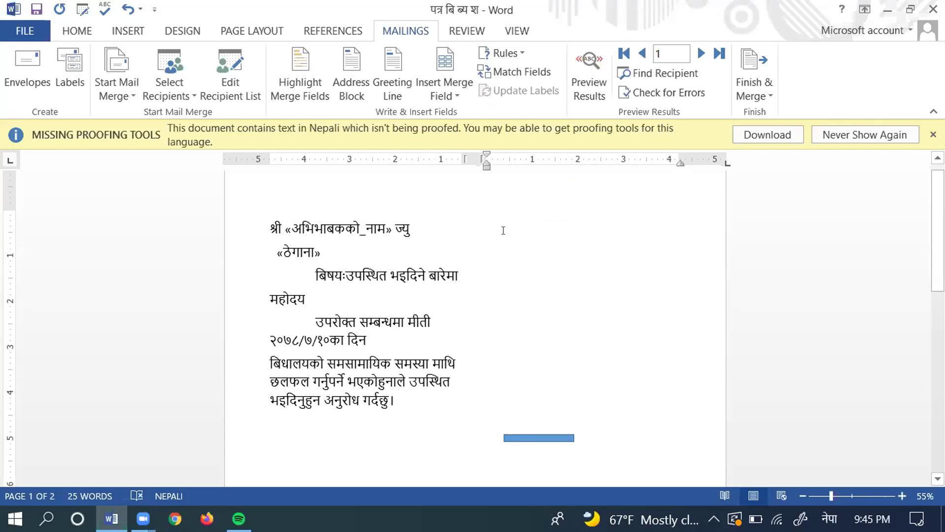
right_click(504, 231)
click(492, 229)
double_click(494, 231)
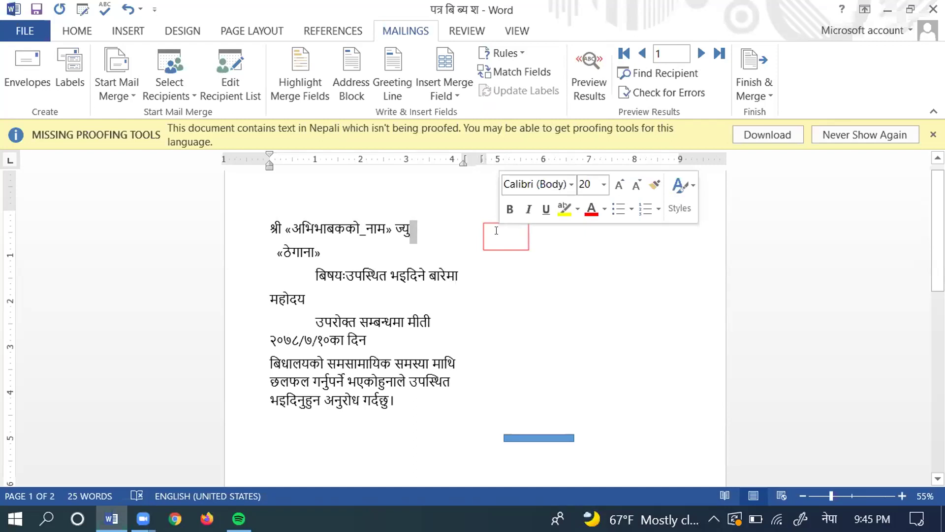
click(497, 230)
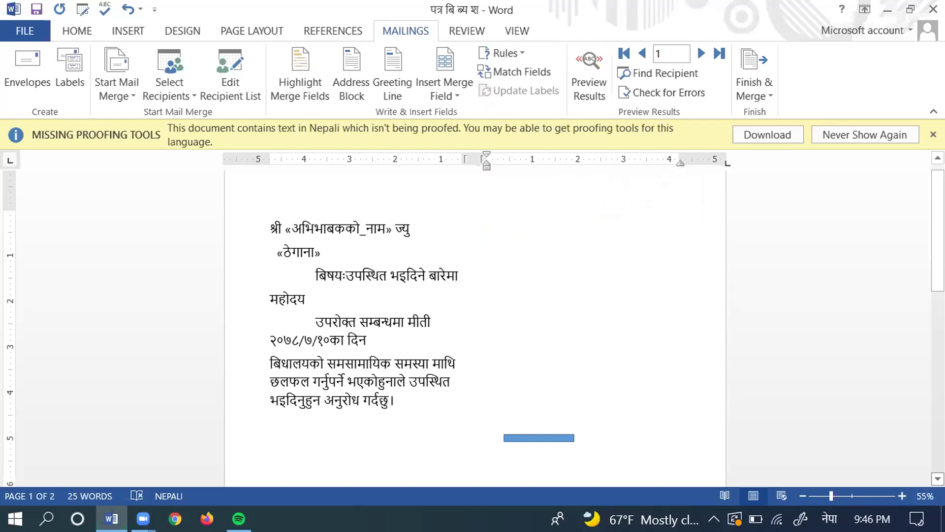
scroll(475, 325, down, 5)
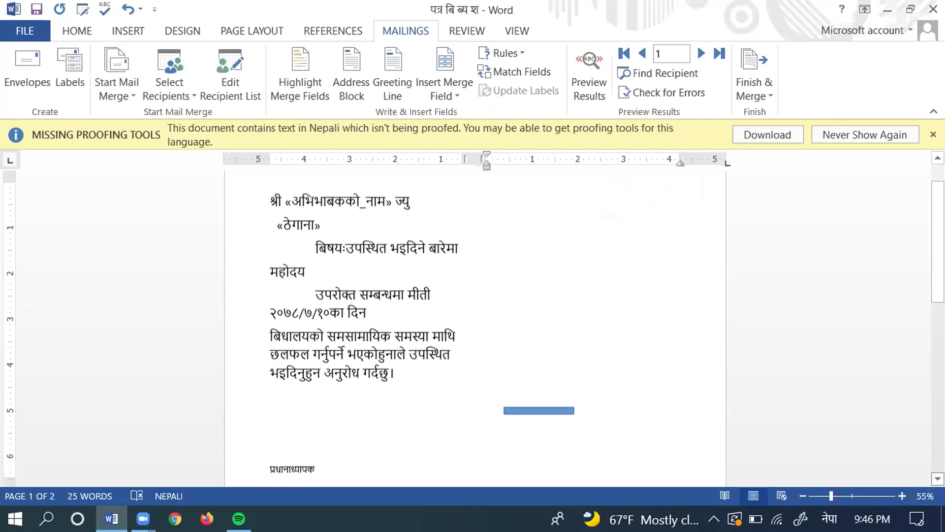
scroll(918, 425, down, 15)
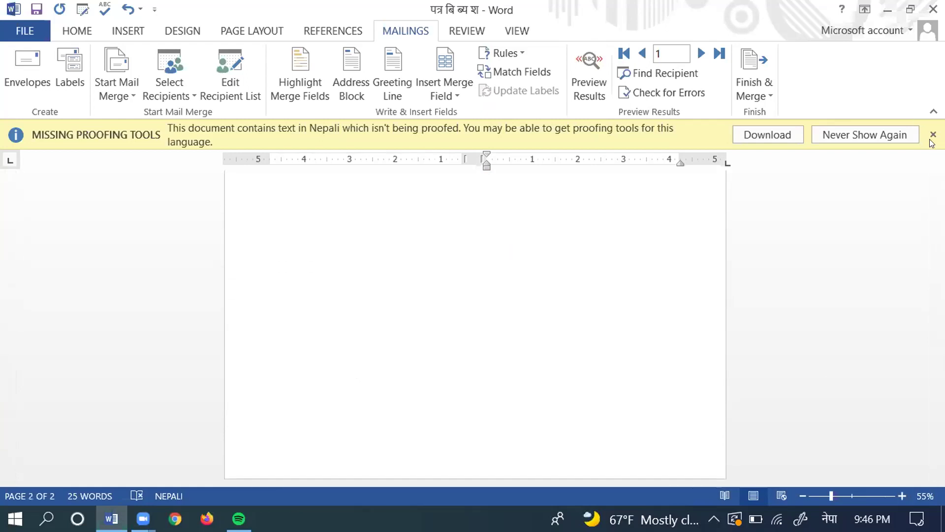
scroll(475, 320, up, 2)
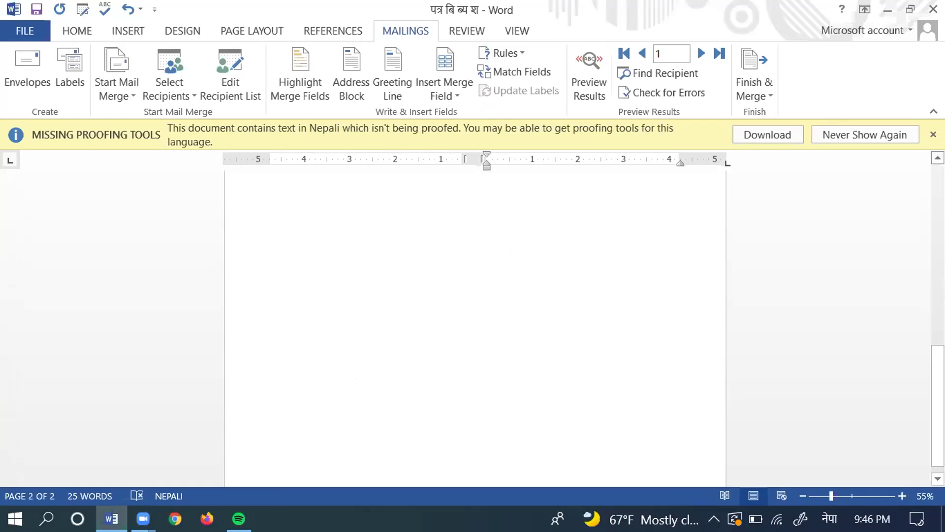
scroll(475, 325, up, 3)
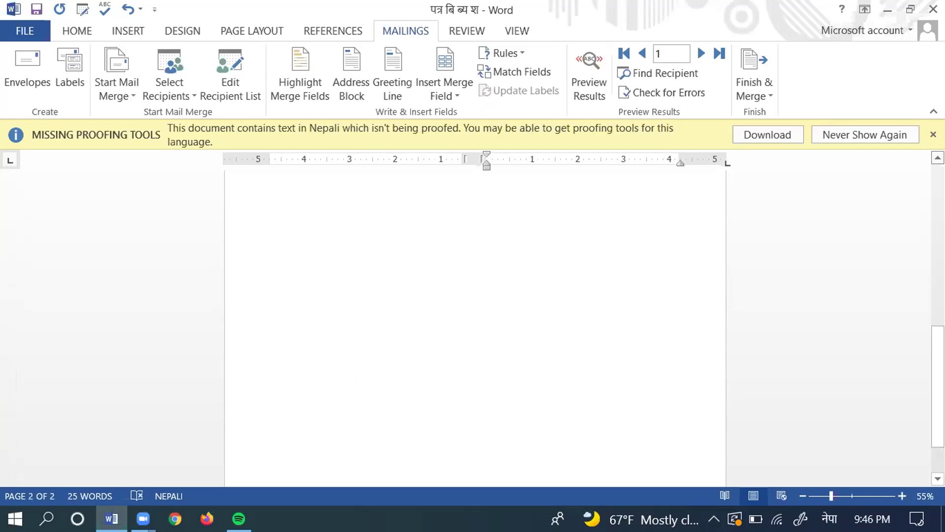
scroll(475, 325, up, 10)
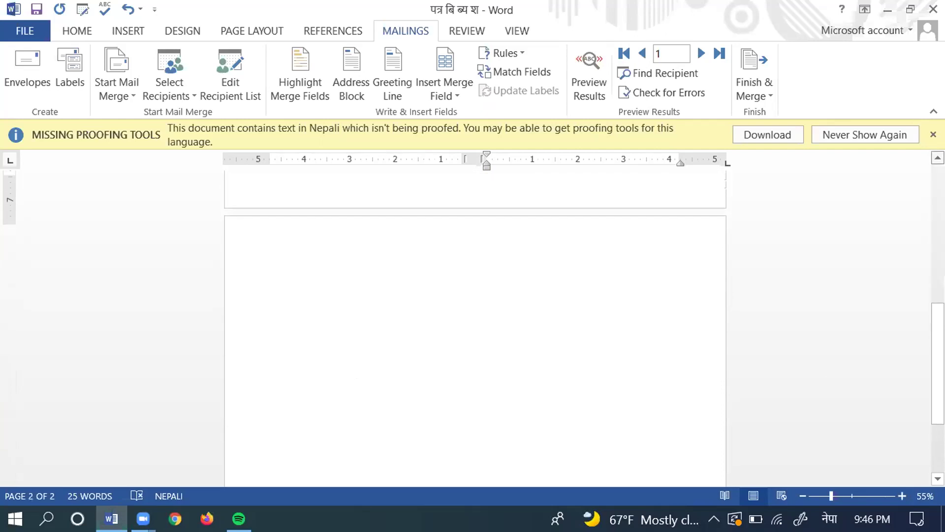
scroll(475, 325, up, 3)
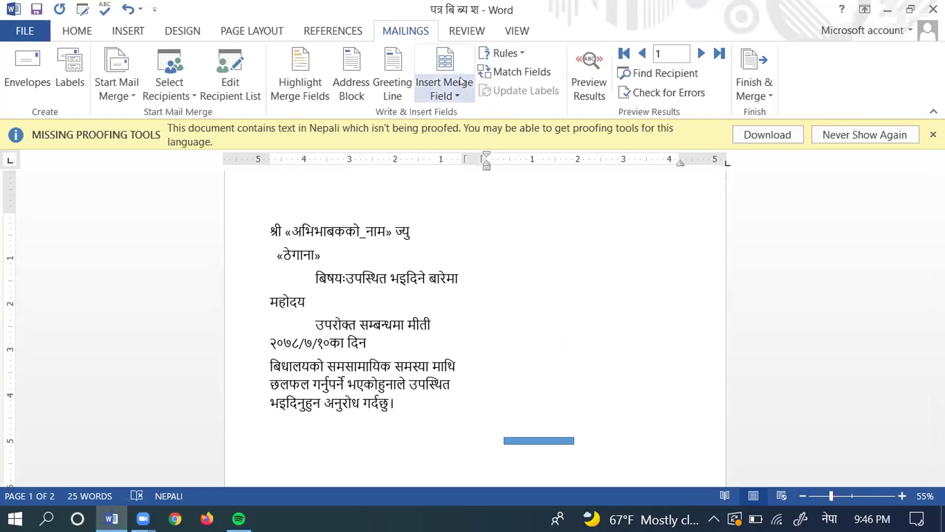
Step: Review Page Layout orientation options, zoom to 79%, and try a tab stop near the right margin
click(237, 25)
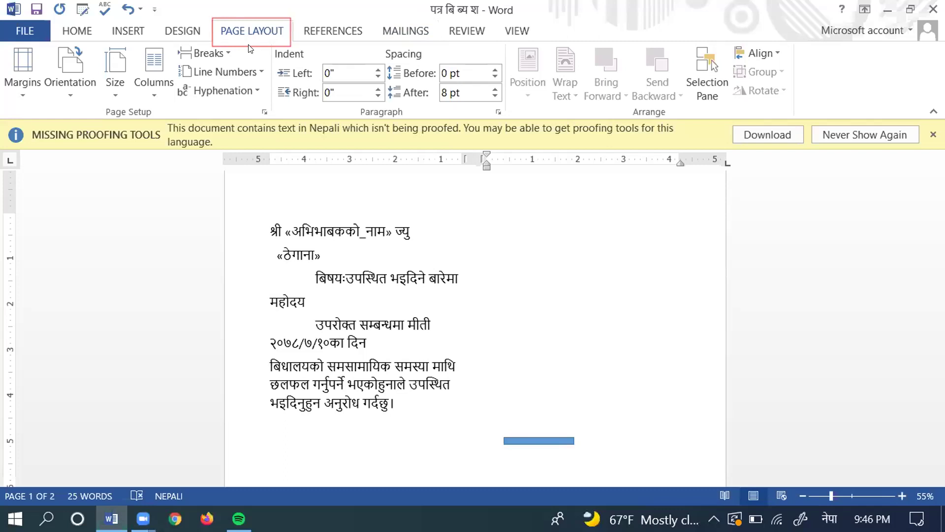
click(72, 69)
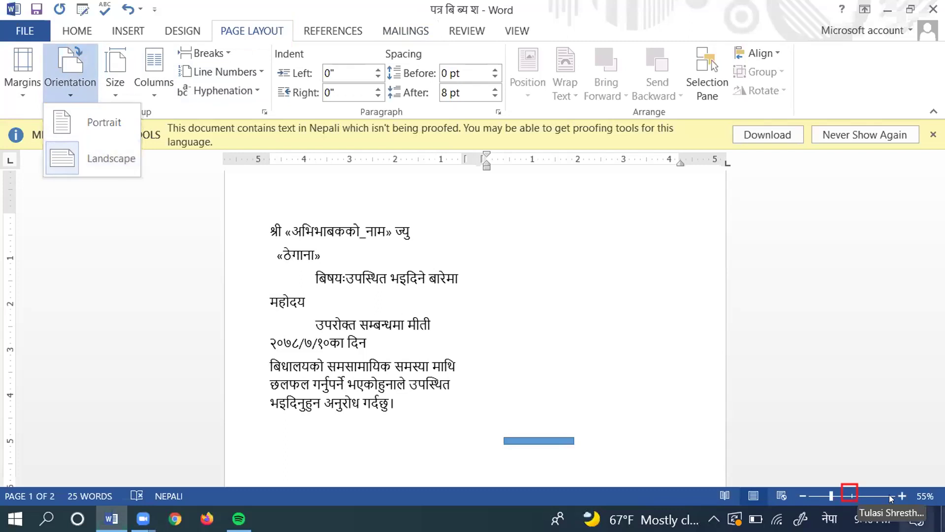
drag(832, 495, 843, 496)
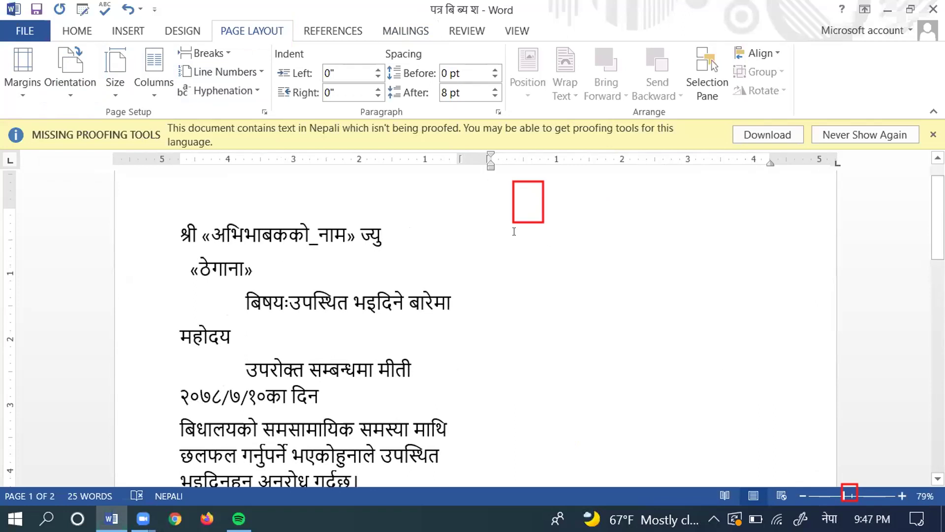
right_click(514, 231)
right_click(514, 231)
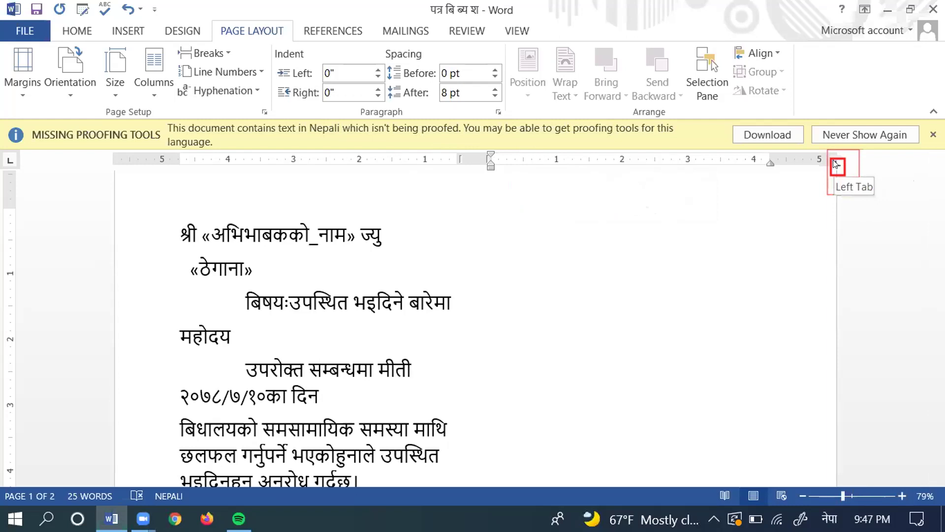
drag(836, 164, 836, 164)
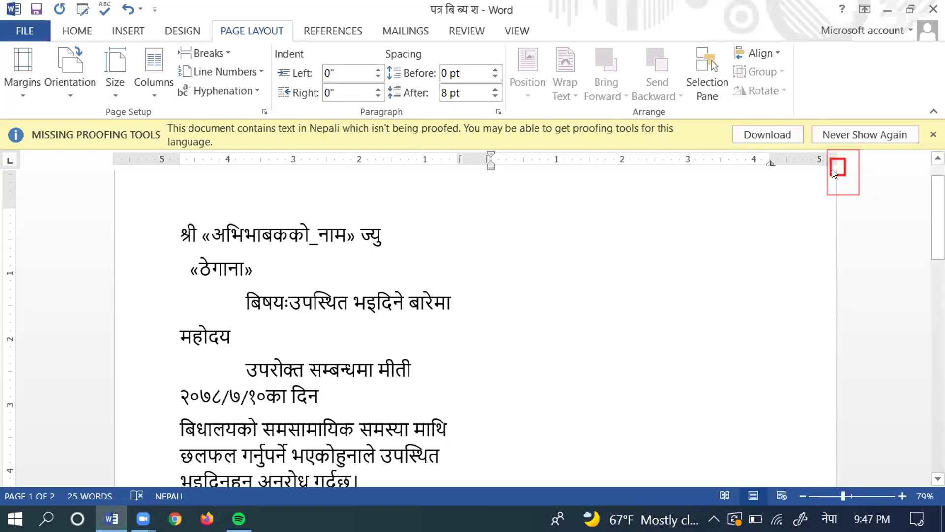
drag(823, 236, 821, 247)
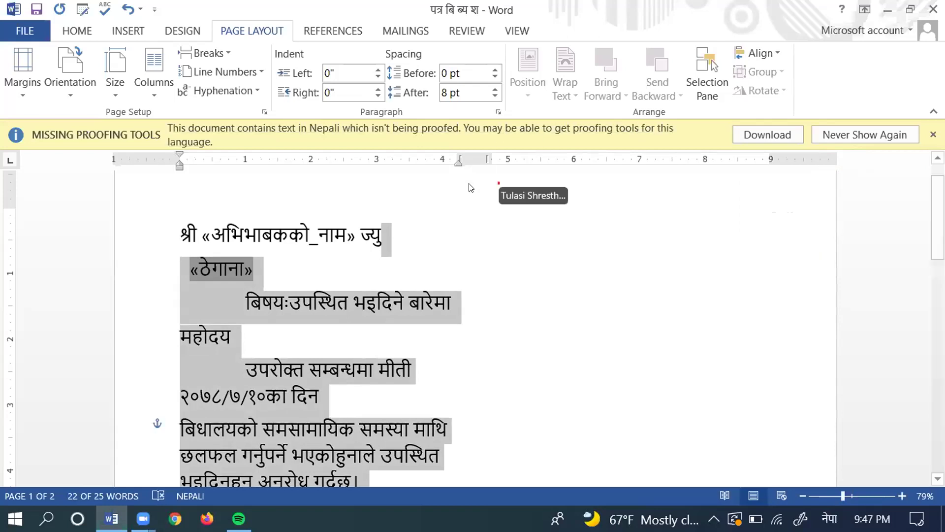
click(486, 227)
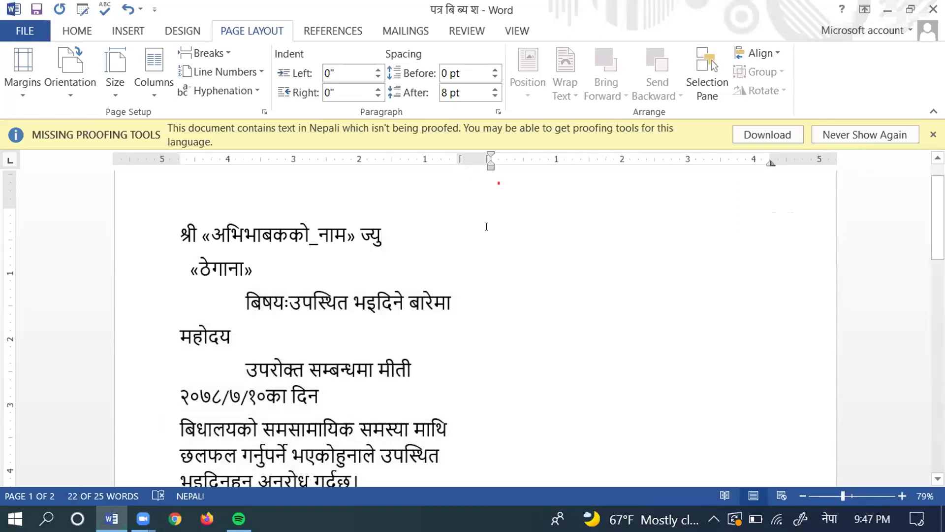
double_click(492, 242)
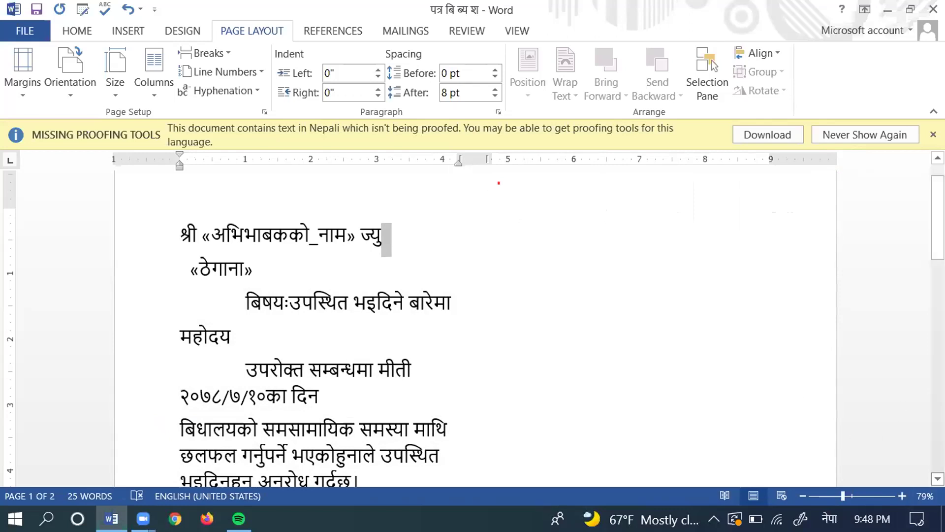
scroll(473, 325, down, 1)
scroll(473, 325, down, 3)
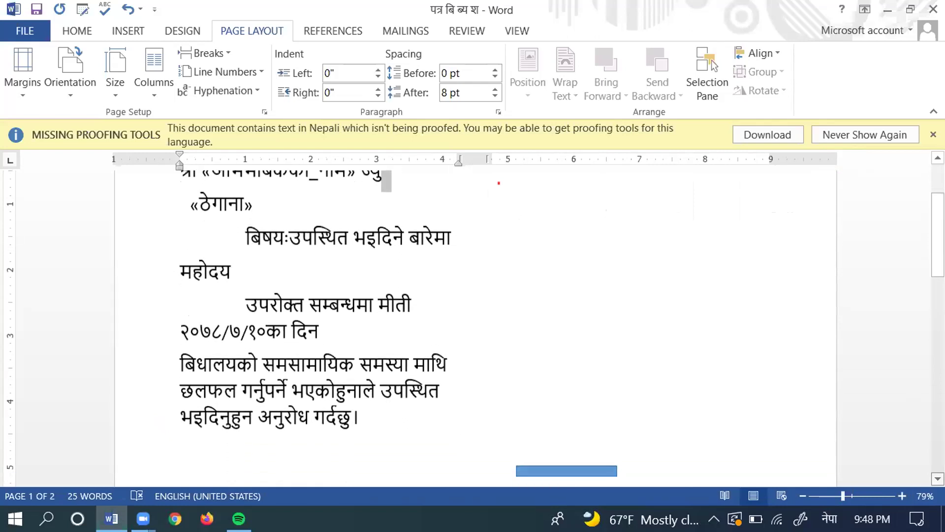
scroll(473, 325, down, 2)
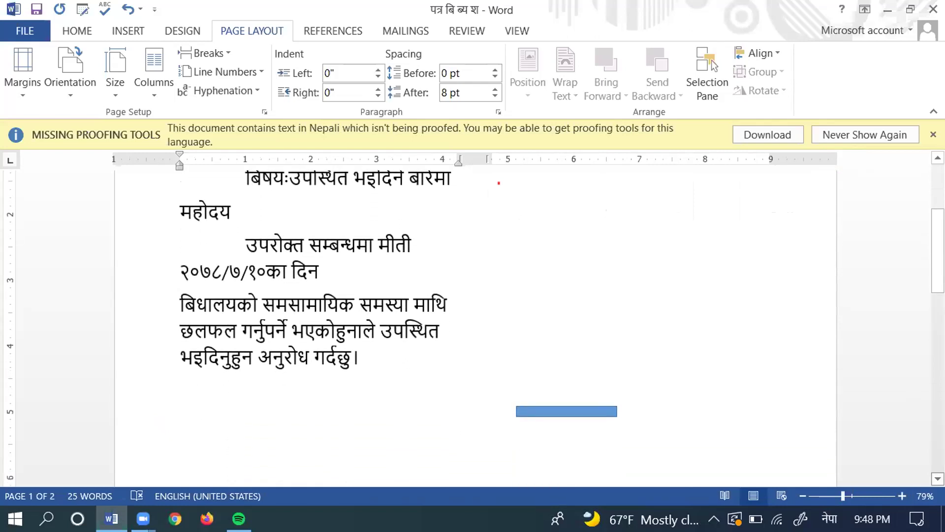
scroll(473, 325, down, 2)
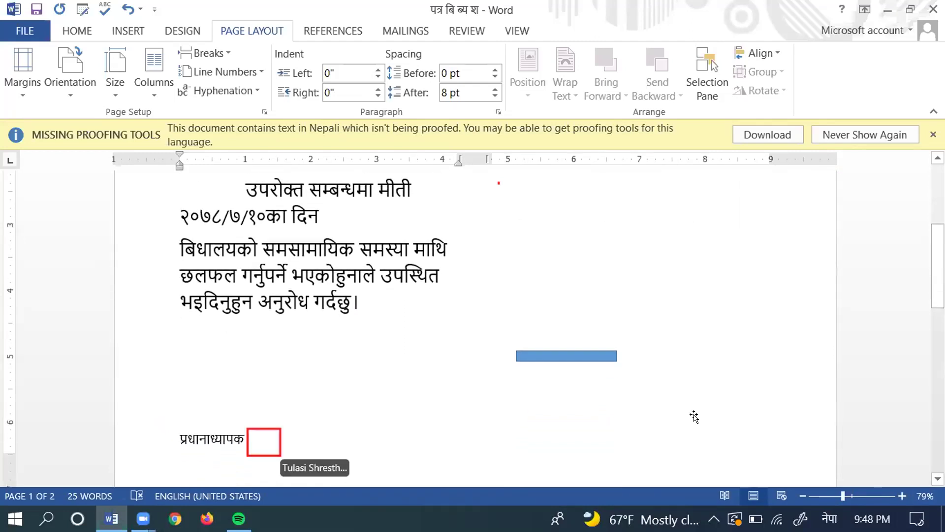
click(240, 427)
click(240, 427)
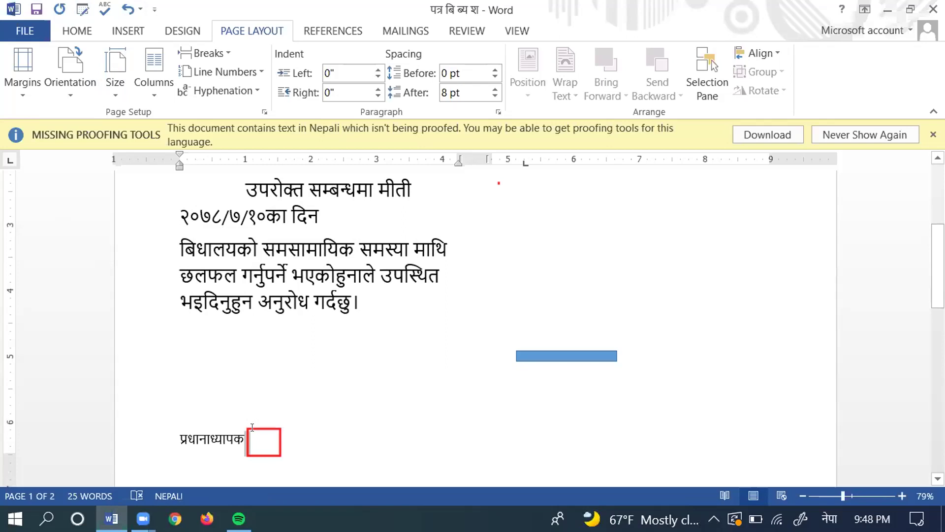
scroll(252, 427, up, 3)
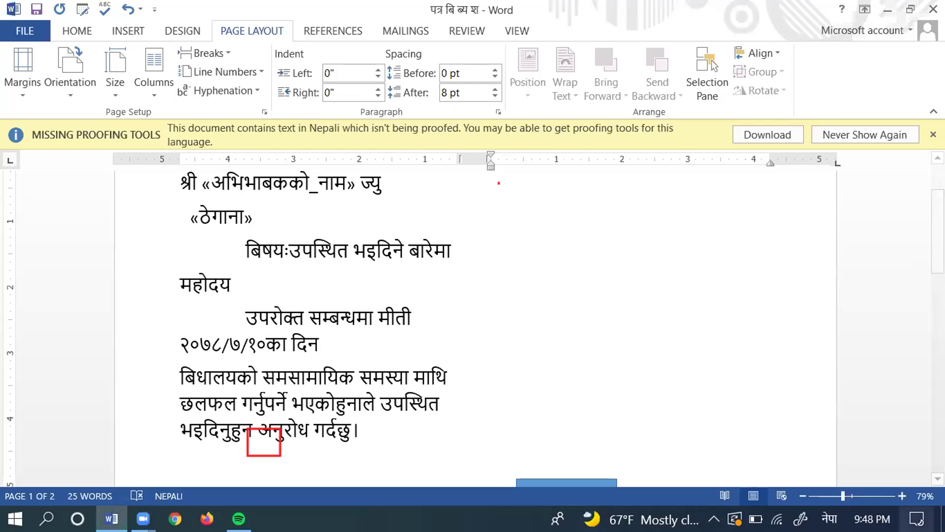
scroll(473, 324, down, 3)
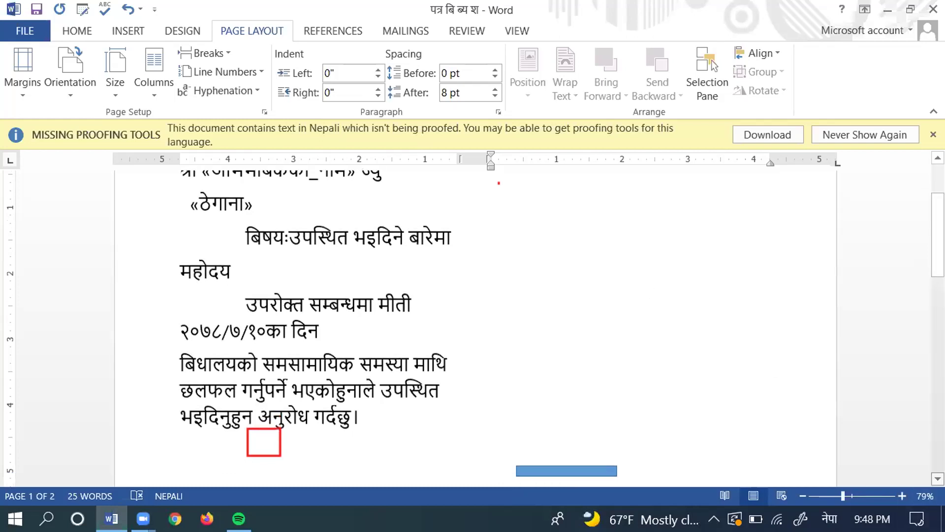
scroll(472, 324, down, 4)
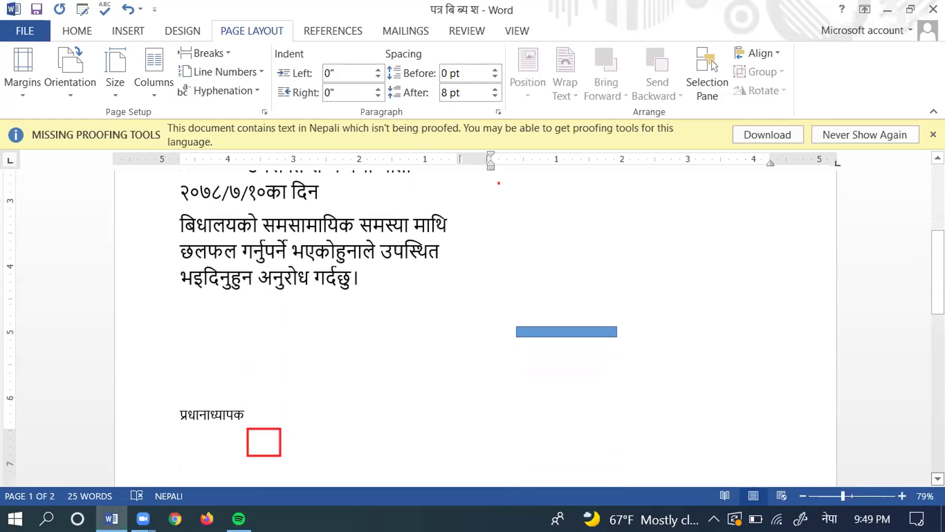
scroll(807, 349, down, 3)
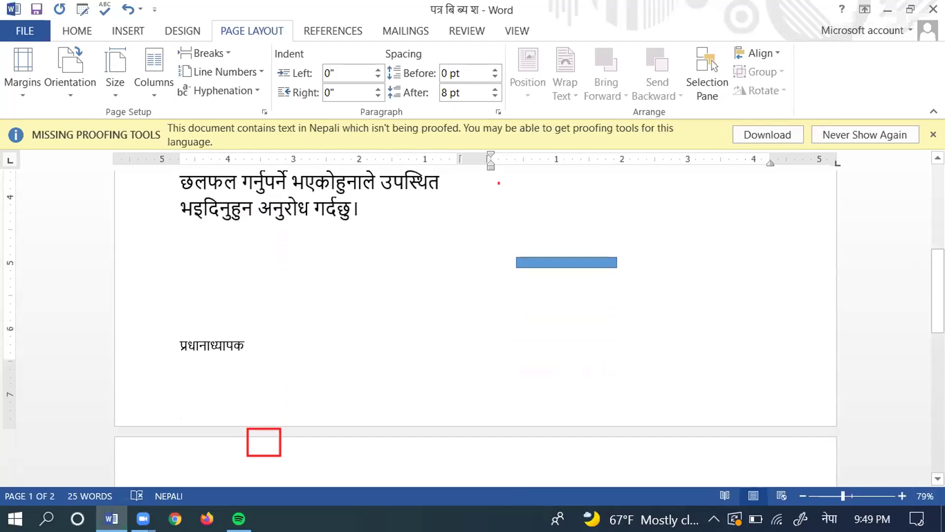
scroll(476, 303, down, 2)
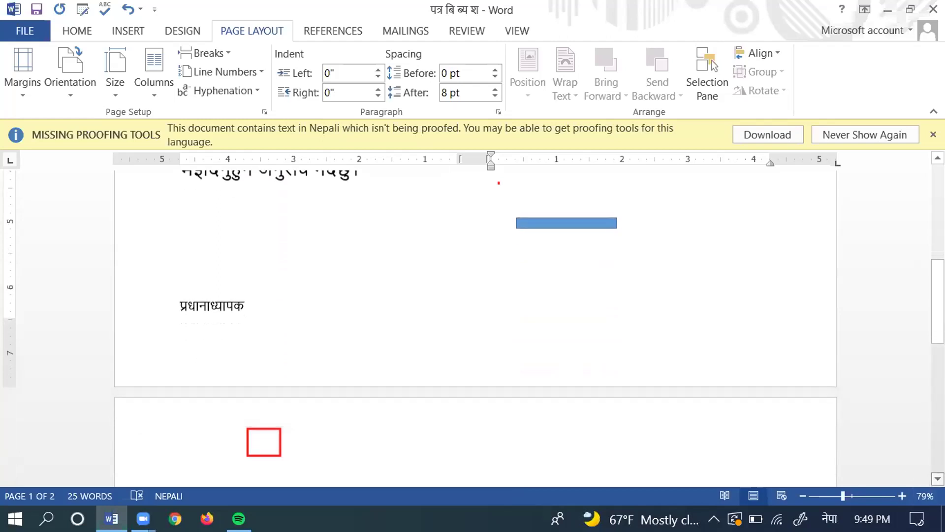
scroll(404, 302, down, 4)
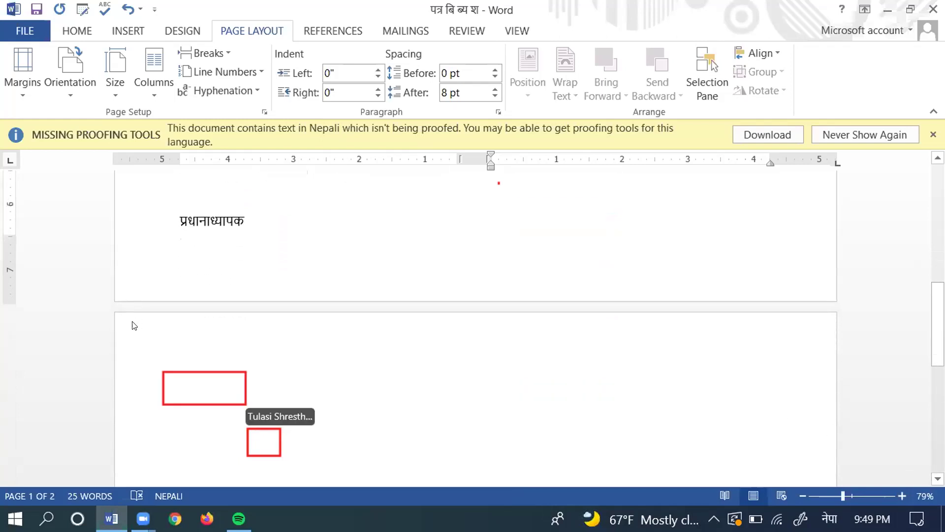
right_click(133, 337)
double_click(131, 339)
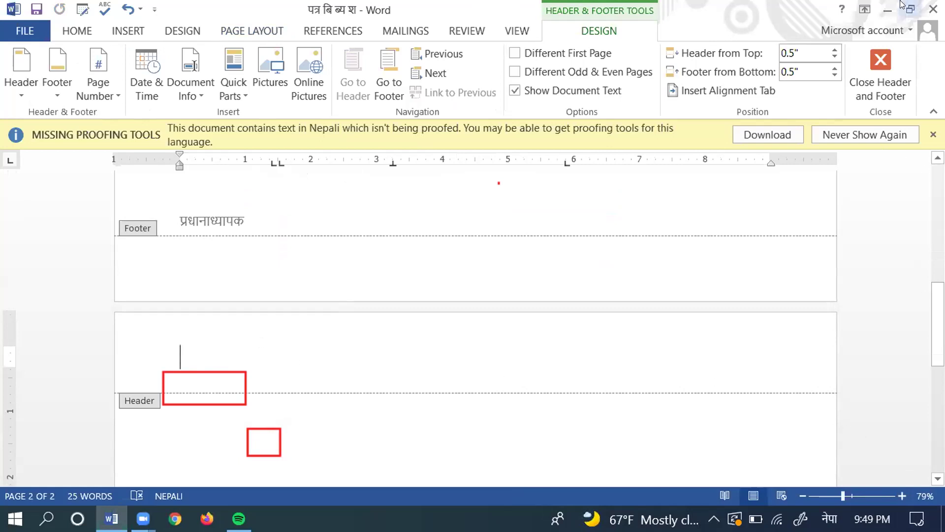
click(874, 57)
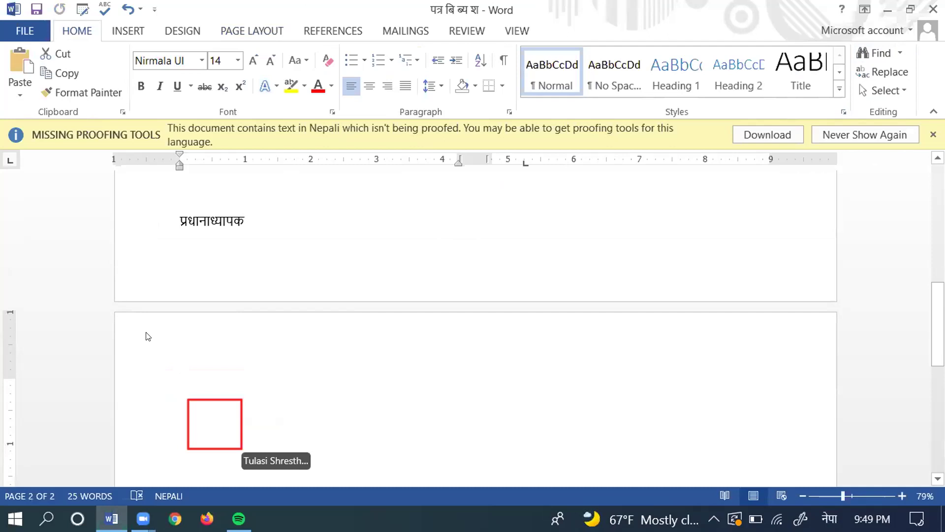
click(192, 424)
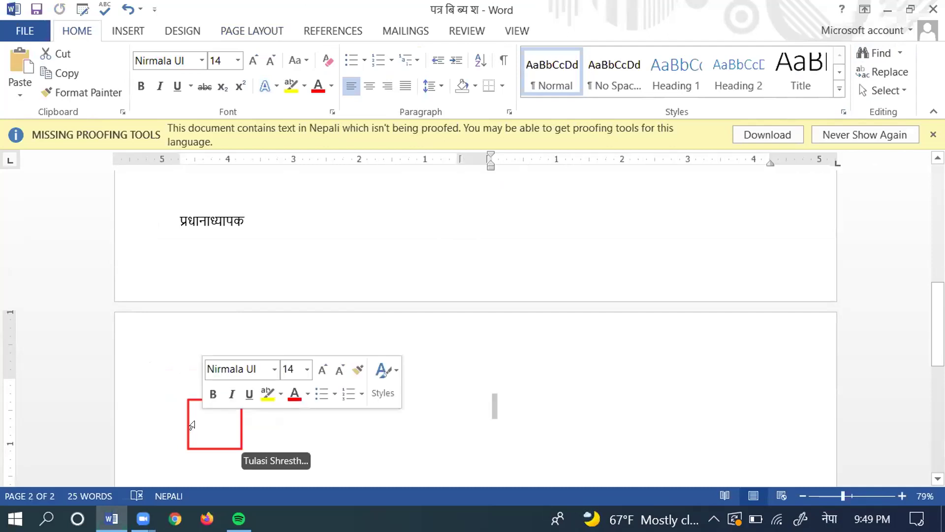
click(192, 425)
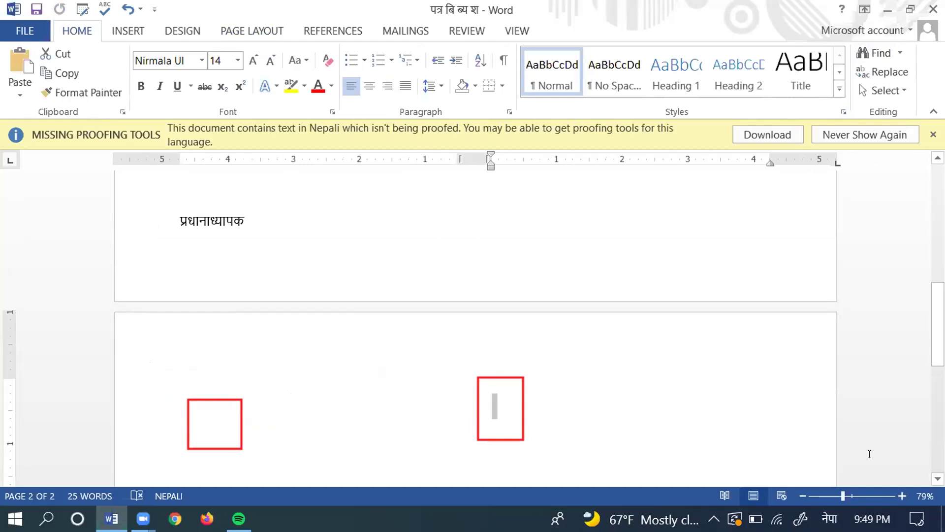
Step: Delete the blank second page and trim the last character after प्रधानाध्यापक
key(BackSpace)
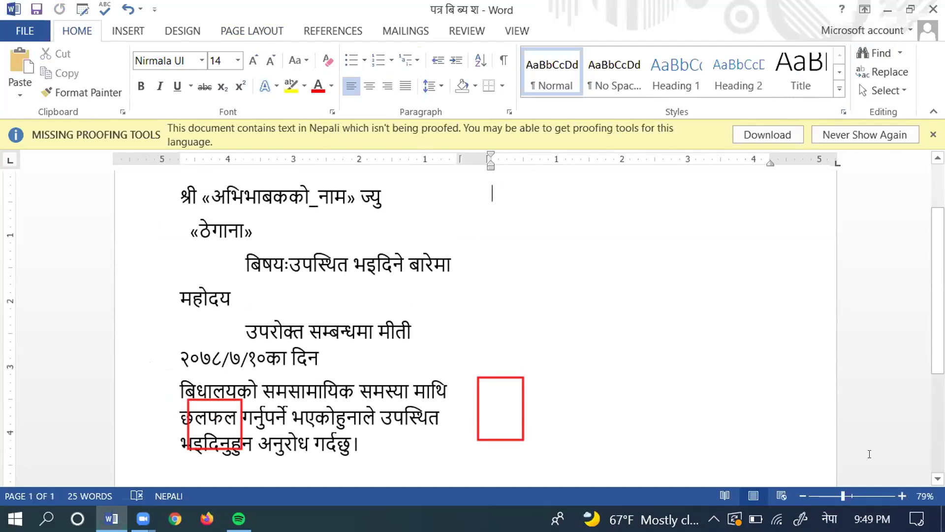
key(ctrl+End)
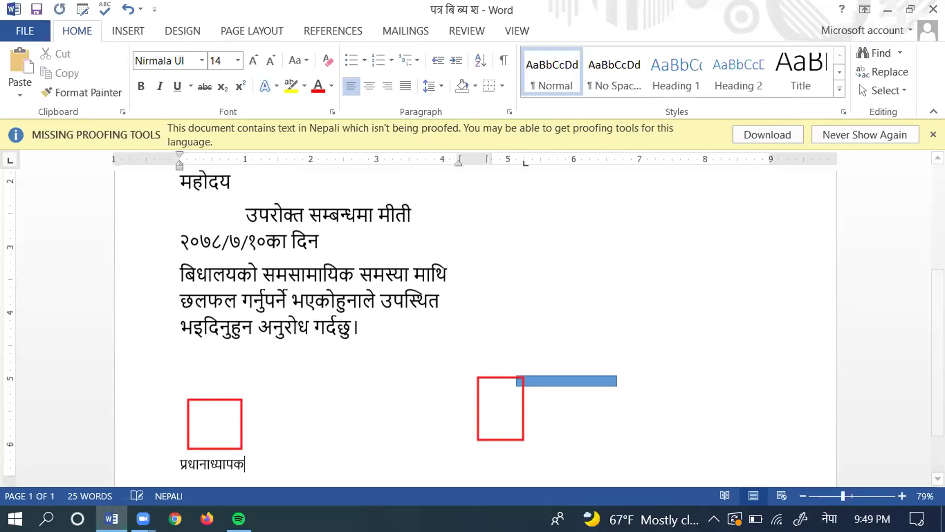
key(BackSpace)
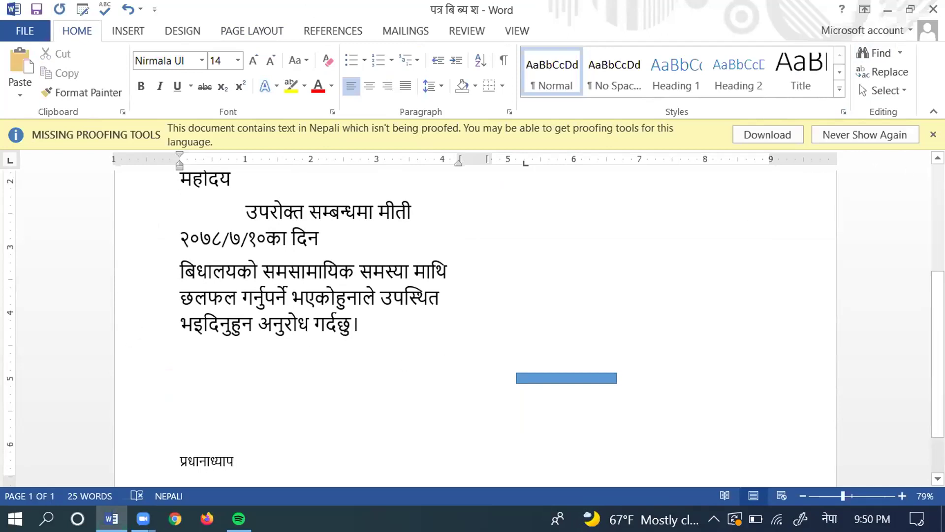
scroll(784, 216, up, 1)
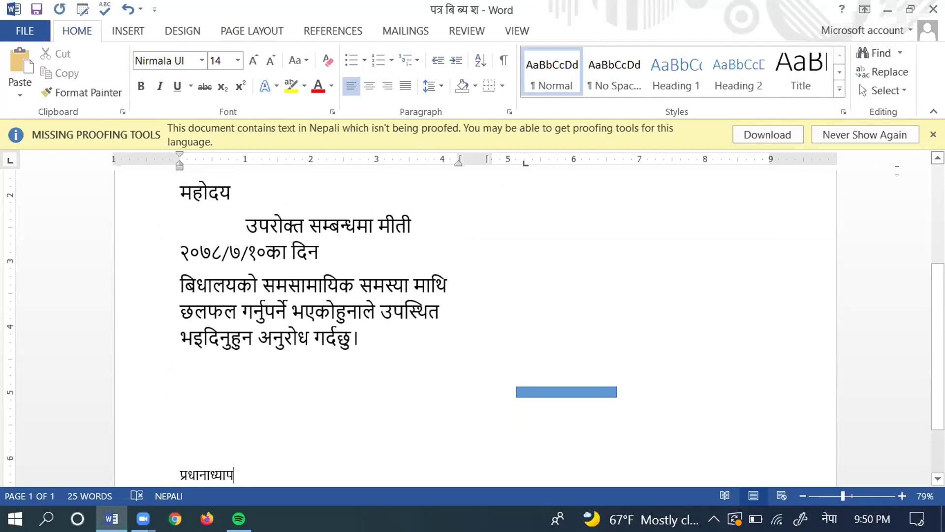
scroll(925, 162, up, 1)
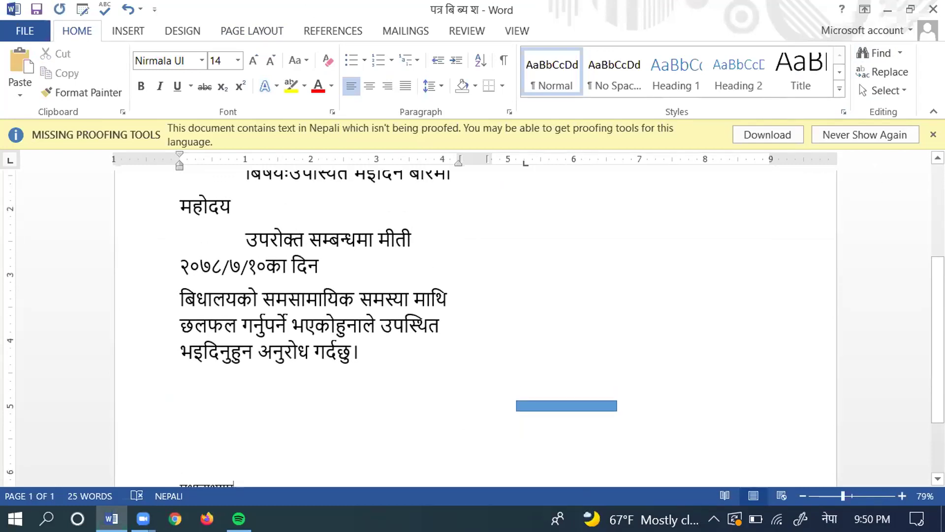
Step: Paste a copy of the letter into the empty right column and remove the extra blank page
key(ctrl+Home)
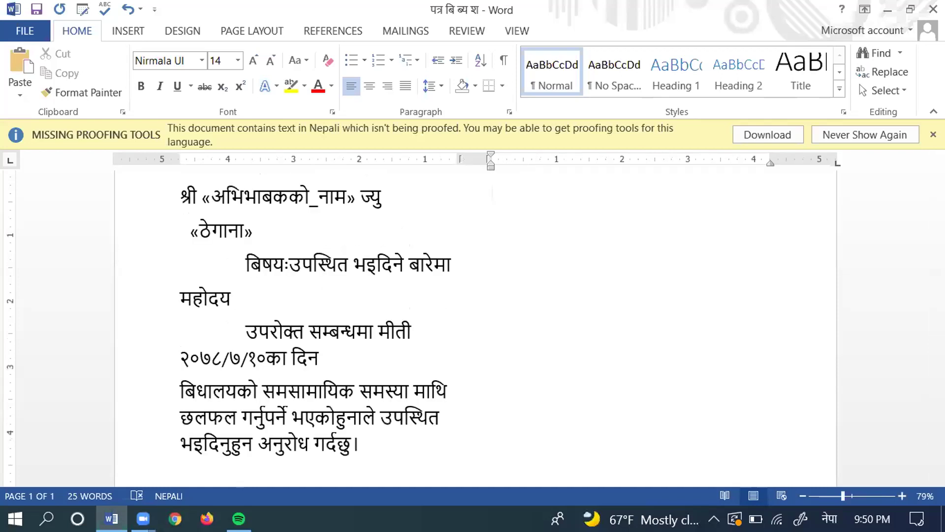
key(Down)
key(Up)
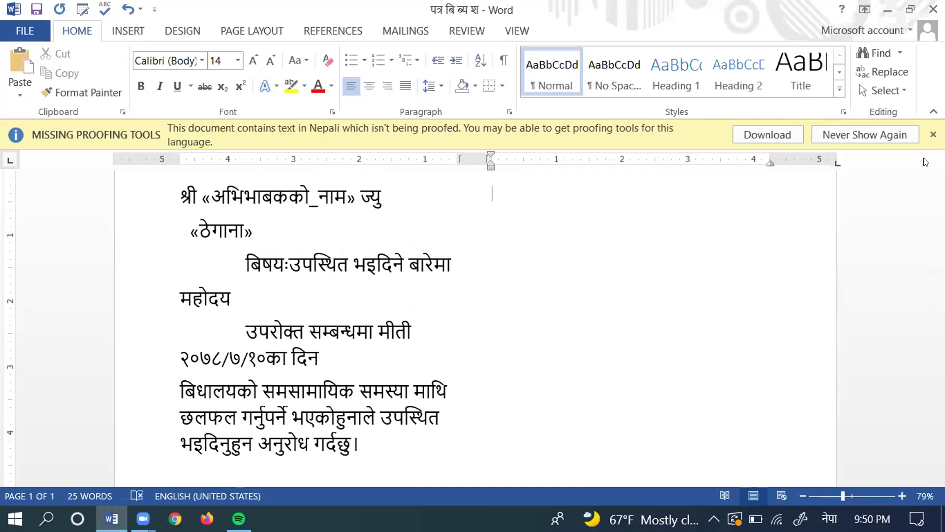
key(ctrl+v)
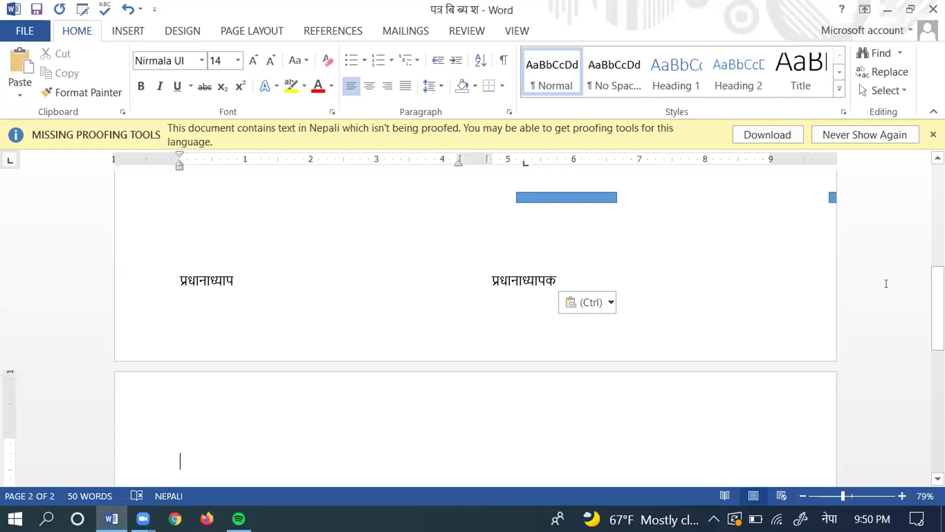
key(BackSpace)
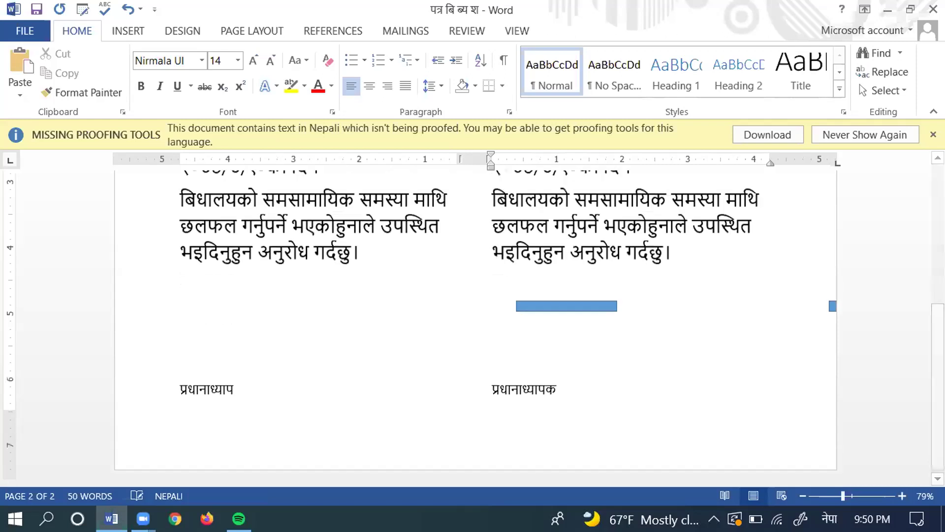
key(BackSpace)
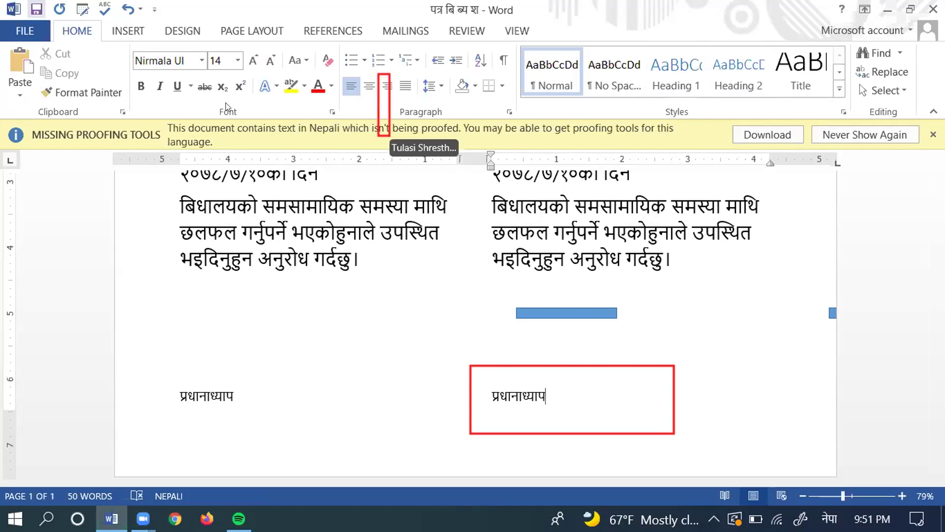
Step: Complete the प्रधानाध्यापक sign-off with क in both letters and right-align each signature line
click(381, 81)
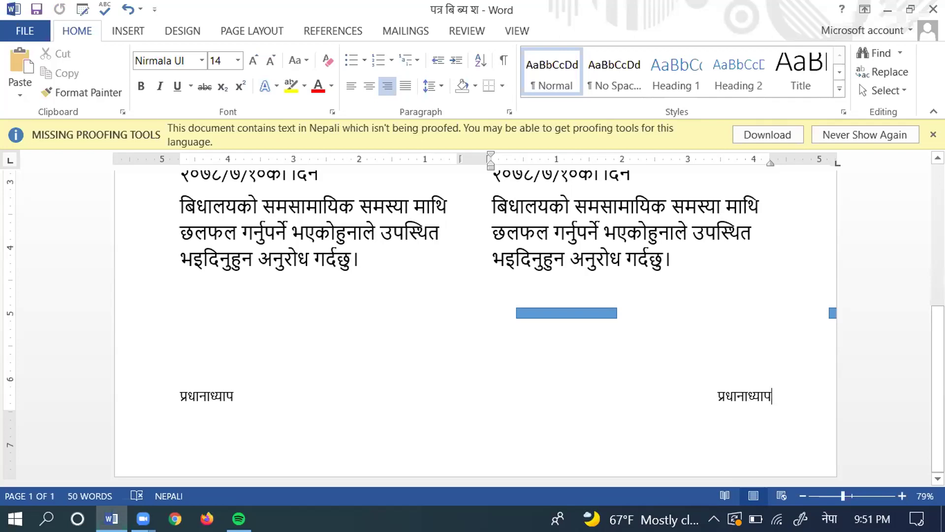
text(क)
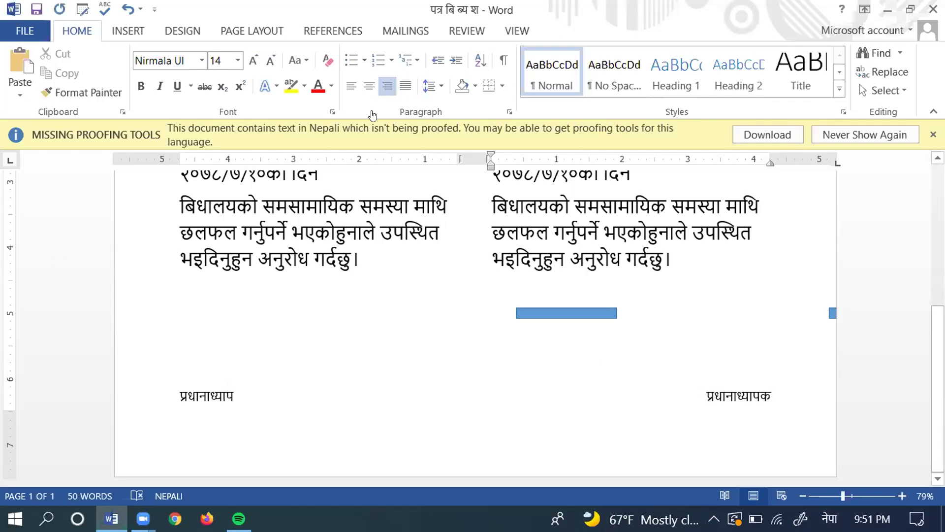
click(231, 395)
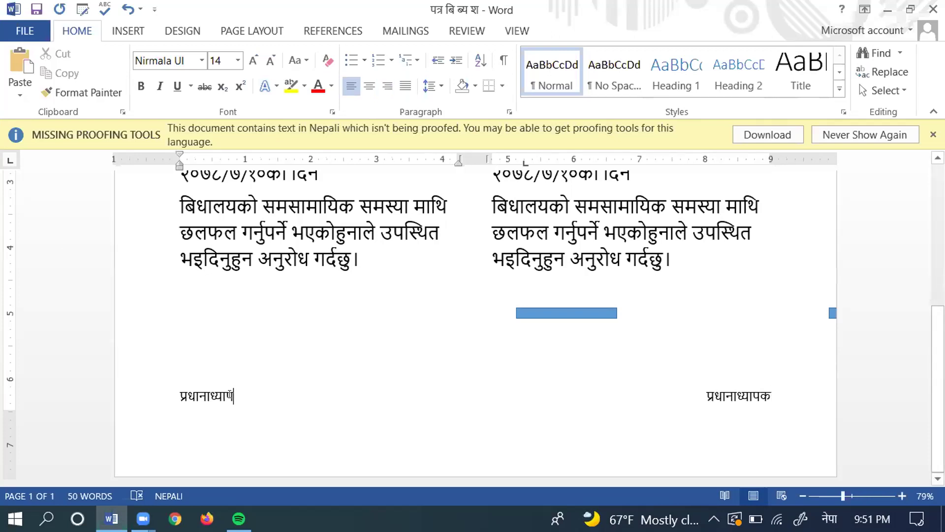
text(क)
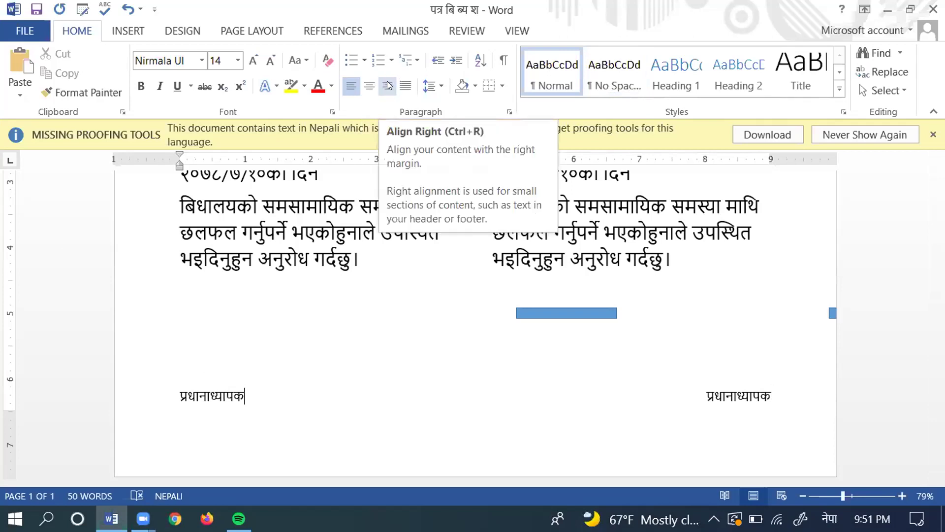
click(389, 86)
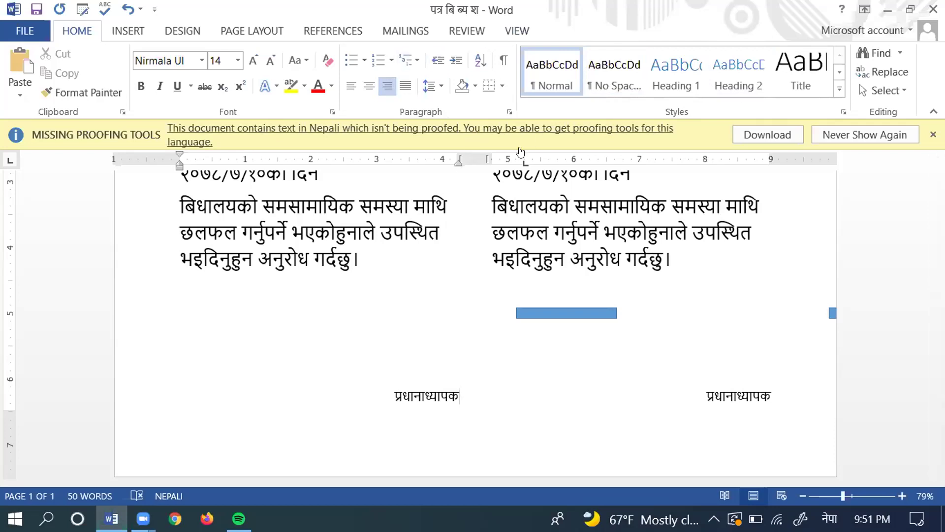
scroll(476, 319, up, 1)
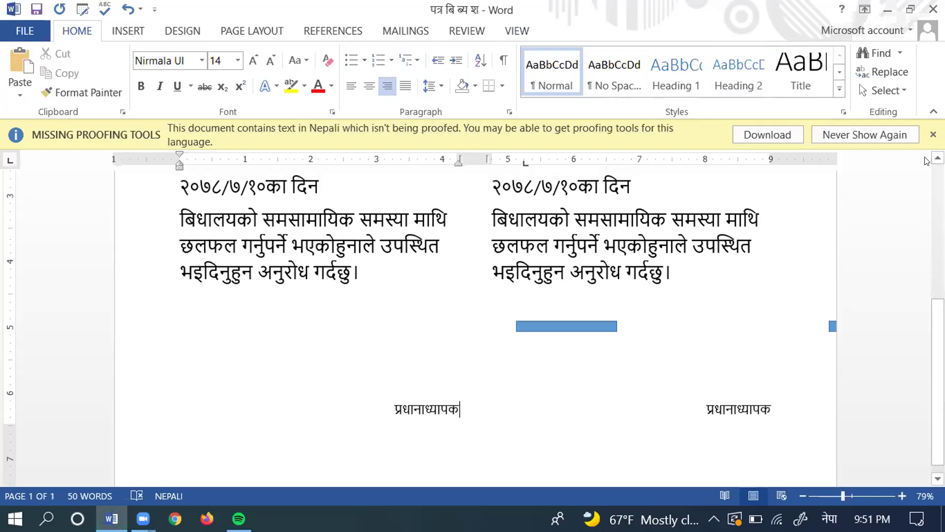
scroll(476, 320, up, 3)
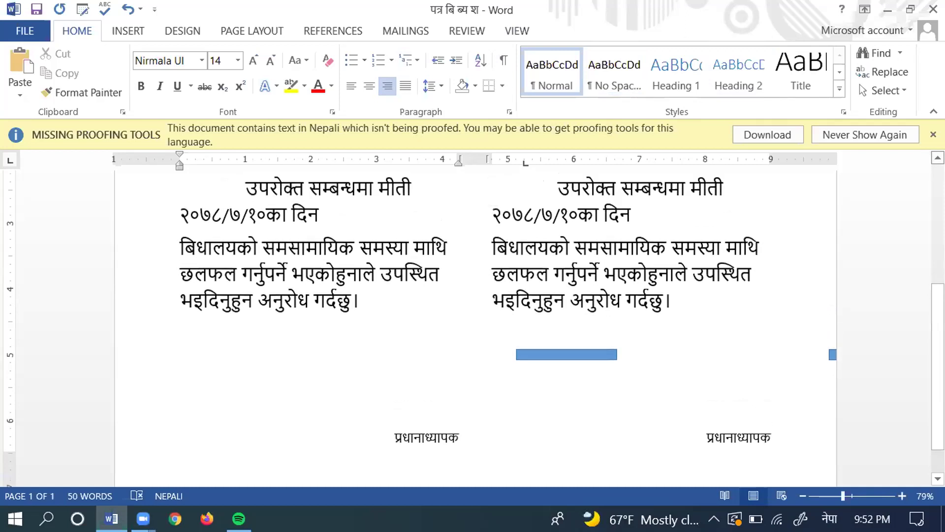
scroll(475, 319, up, 3)
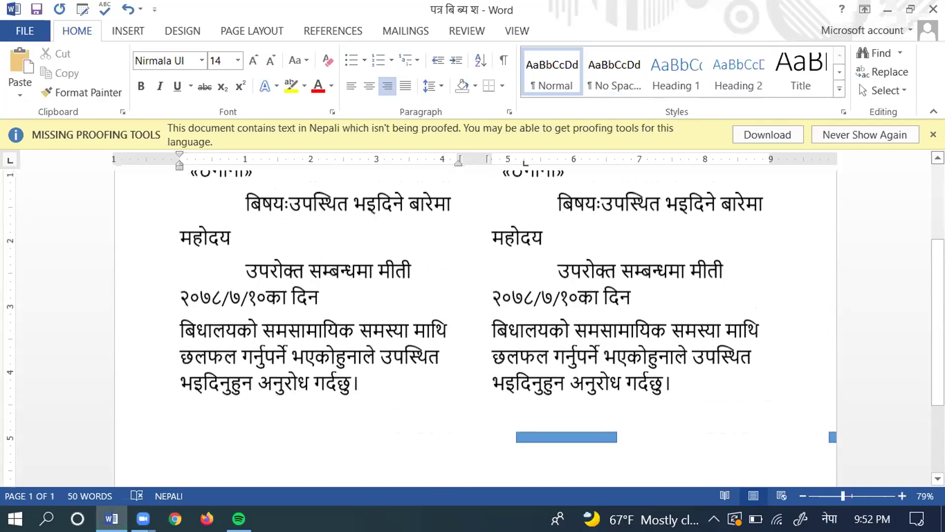
scroll(359, 252, up, 3)
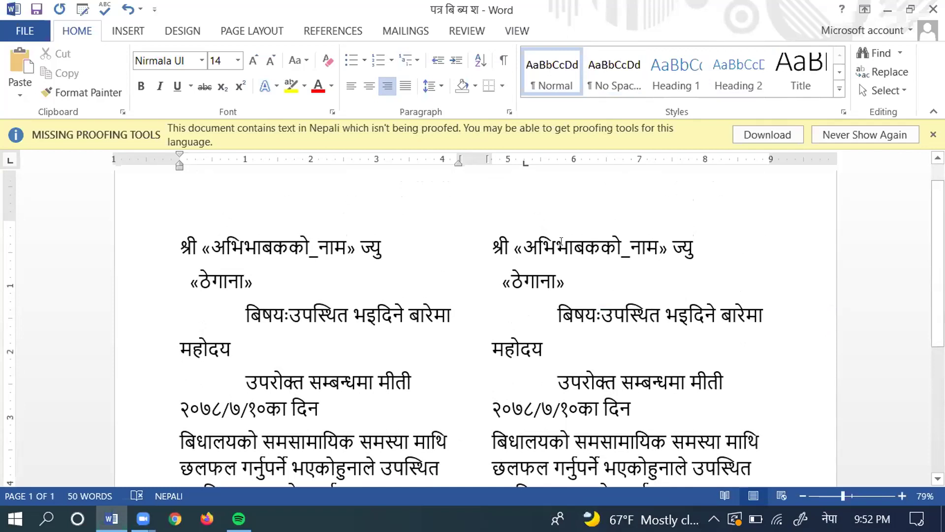
mouse_move(484, 245)
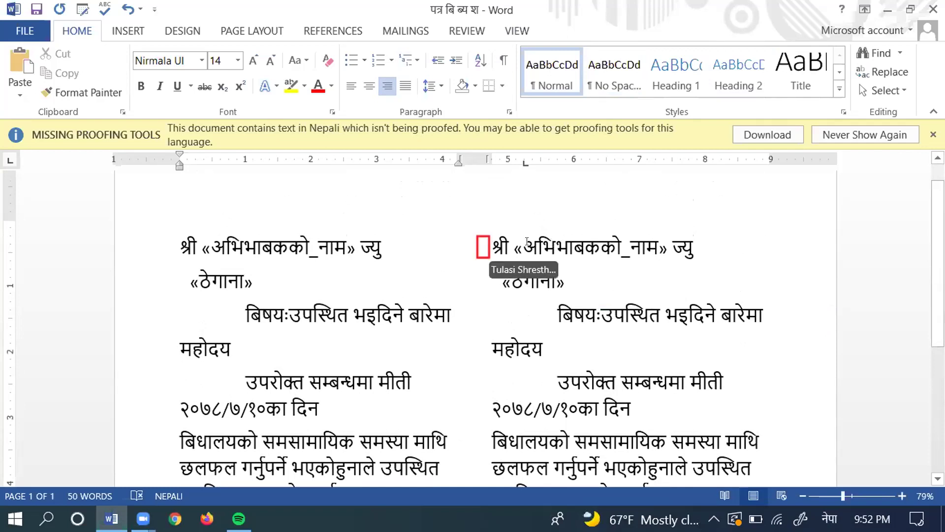
click(469, 242)
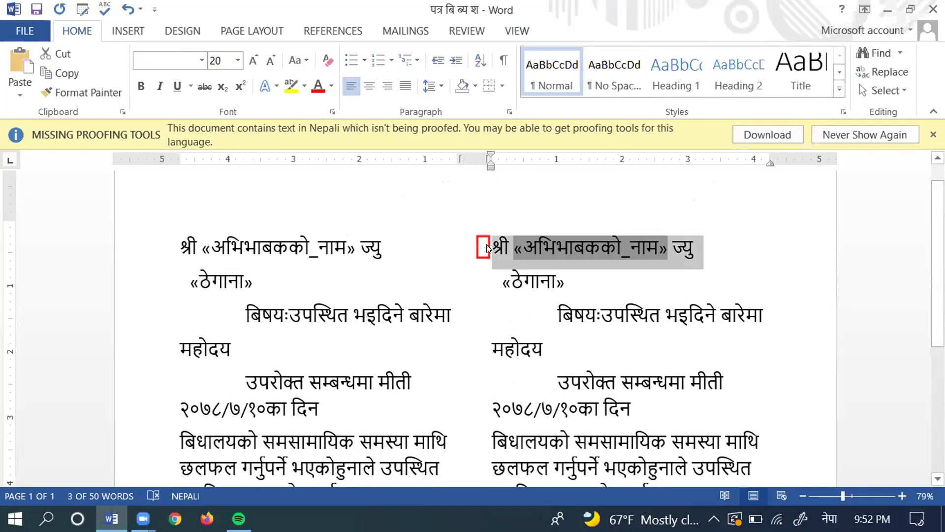
click(473, 241)
key(Left)
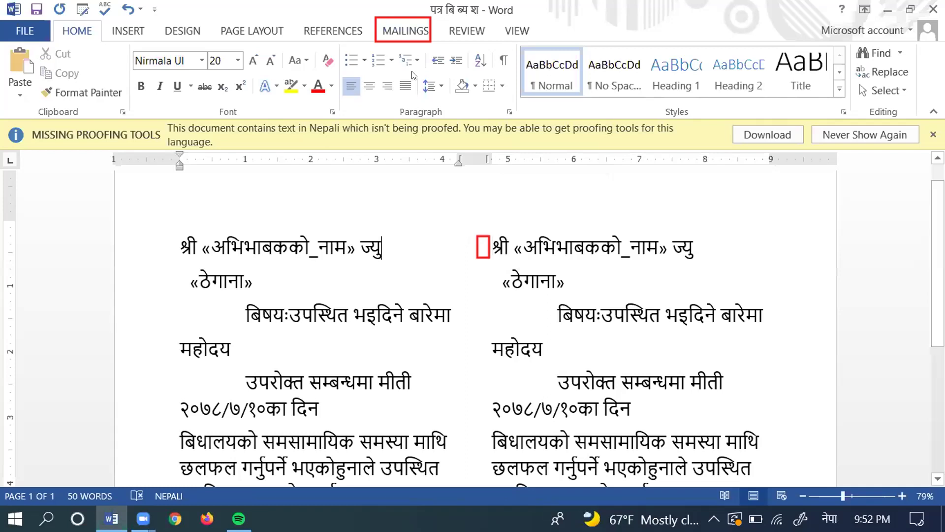
Step: Insert a Next Record rule just before श्री at the start of the right-hand letter
click(482, 241)
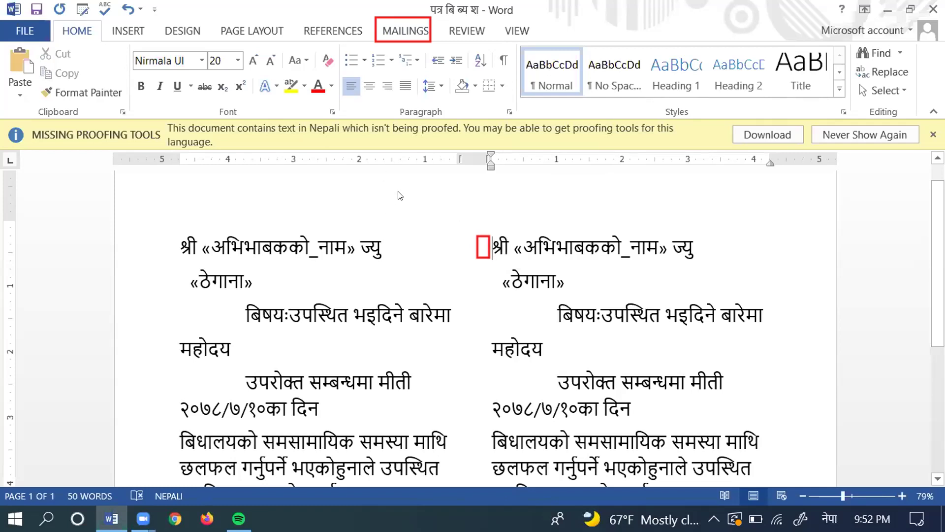
click(405, 28)
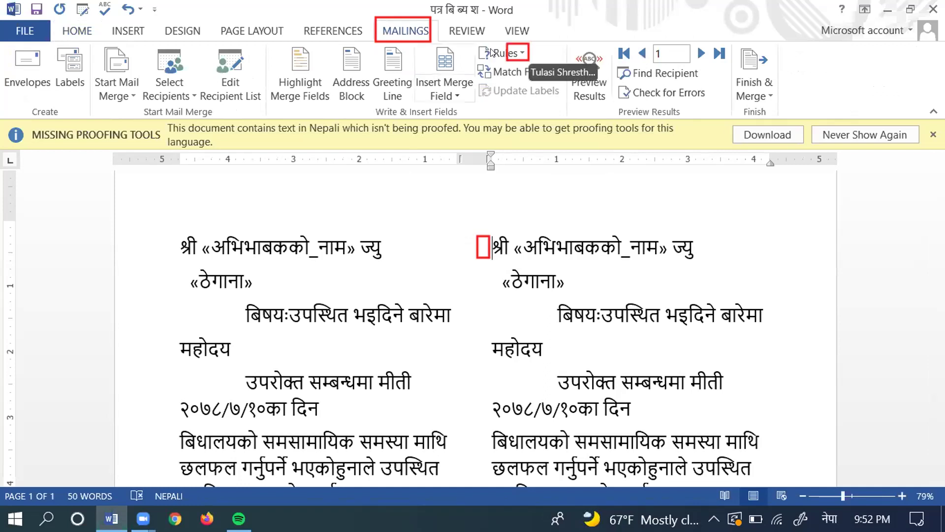
click(523, 51)
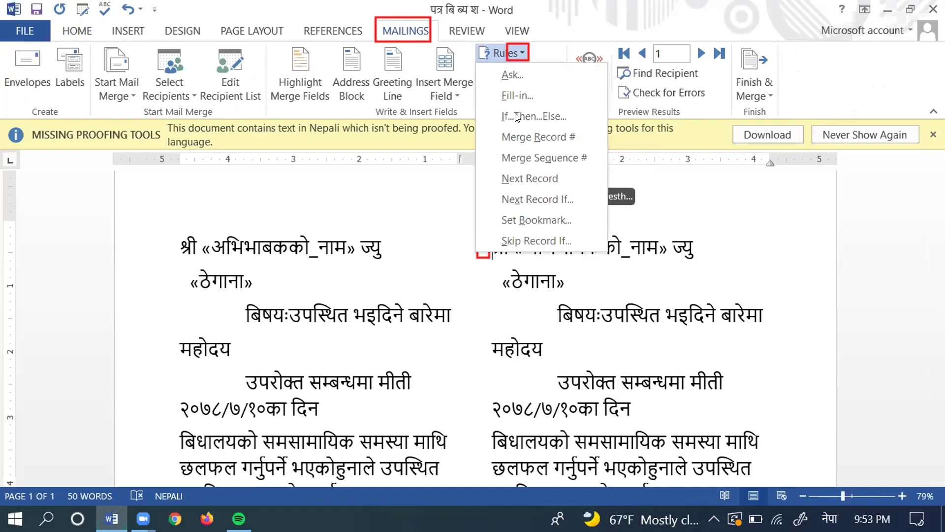
click(533, 176)
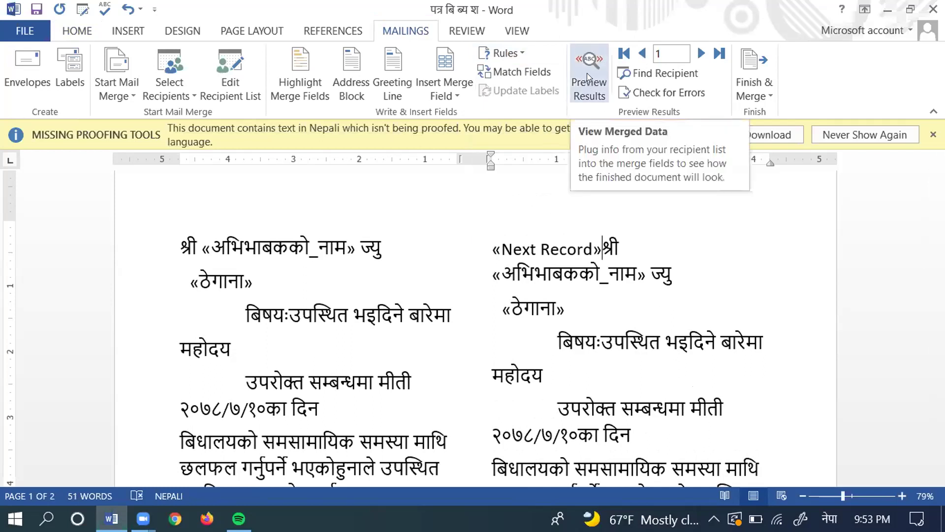
Step: Turn on Preview Results and scroll to confirm the two letters show different guardians
click(587, 68)
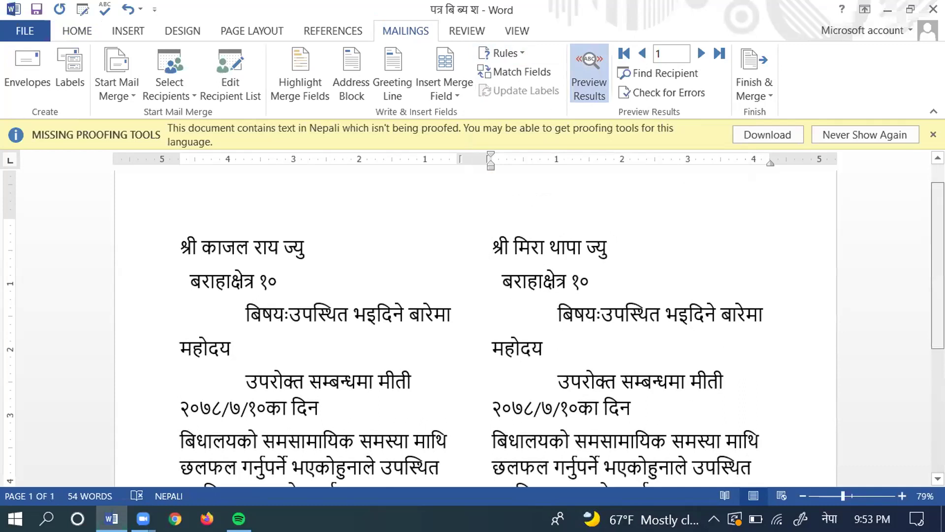
scroll(475, 335, down, 1)
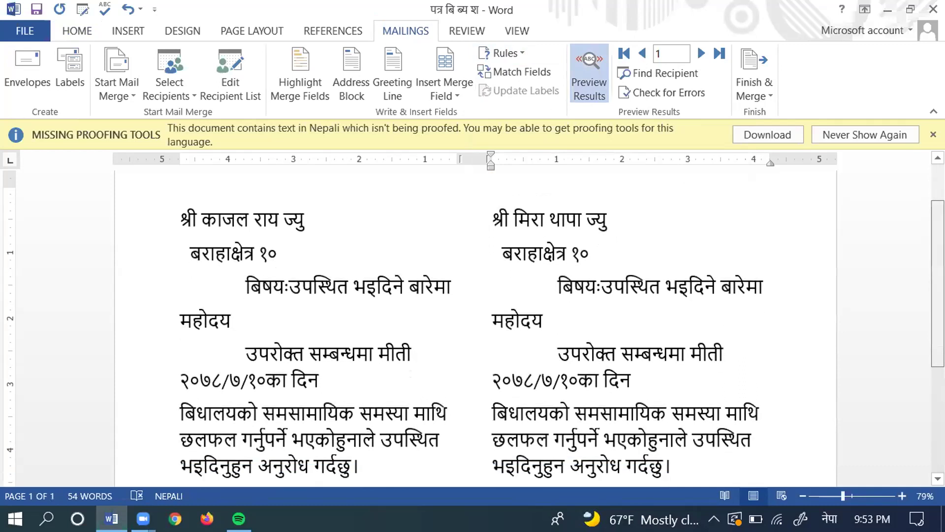
scroll(676, 261, down, 5)
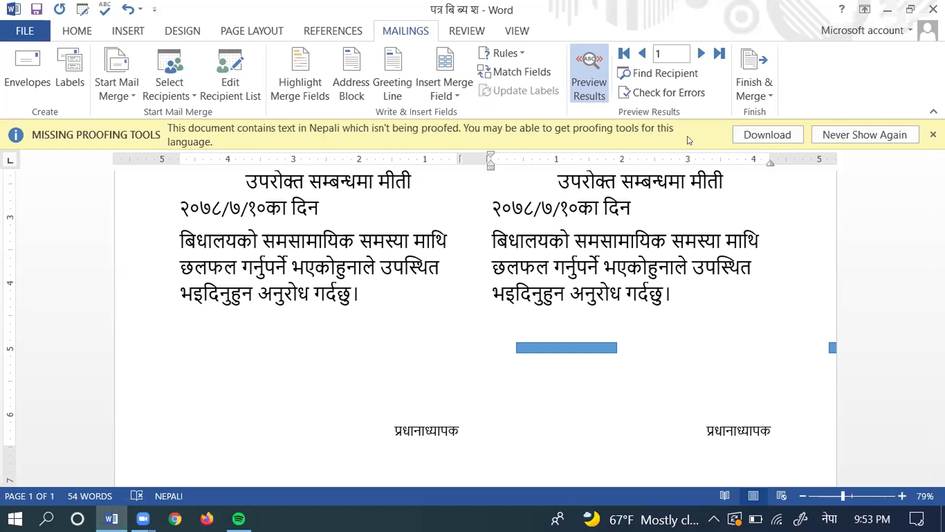
Step: Merge all records into a new document via Finish & Merge > Edit Individual Documents
click(749, 63)
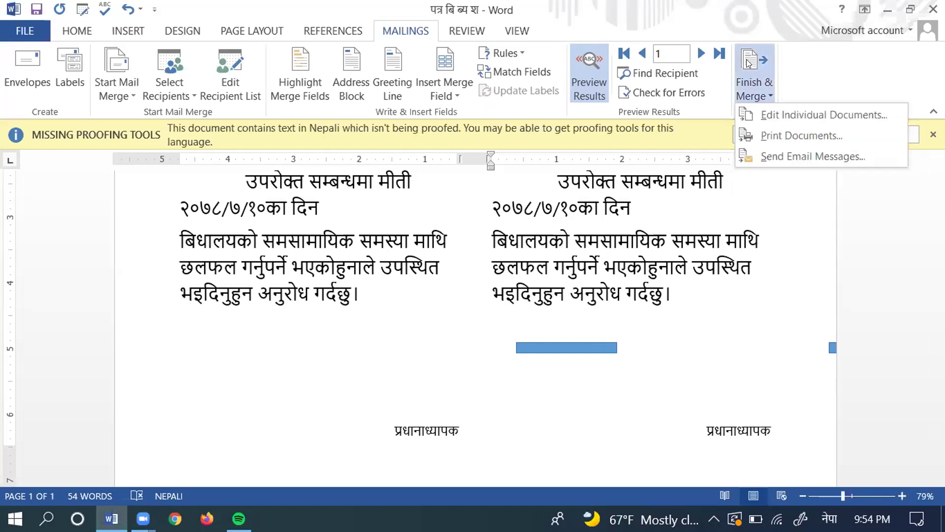
click(749, 116)
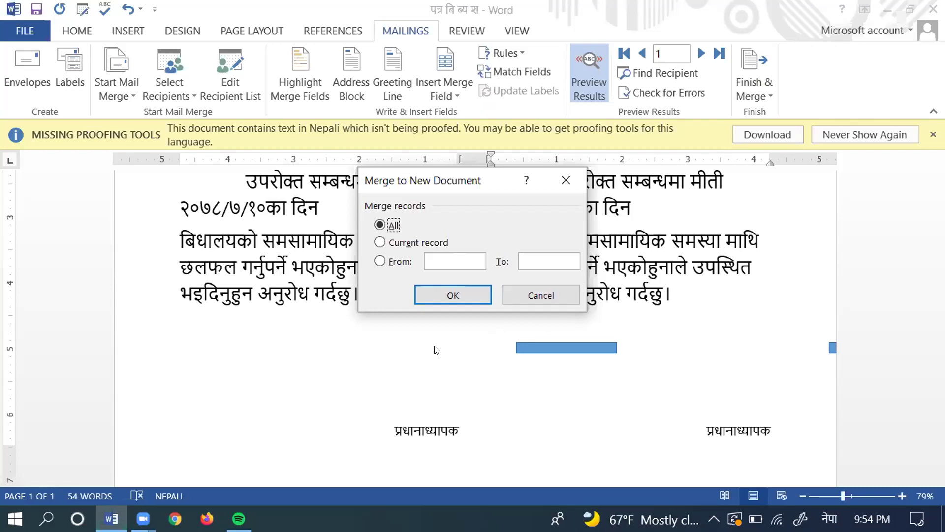
click(451, 295)
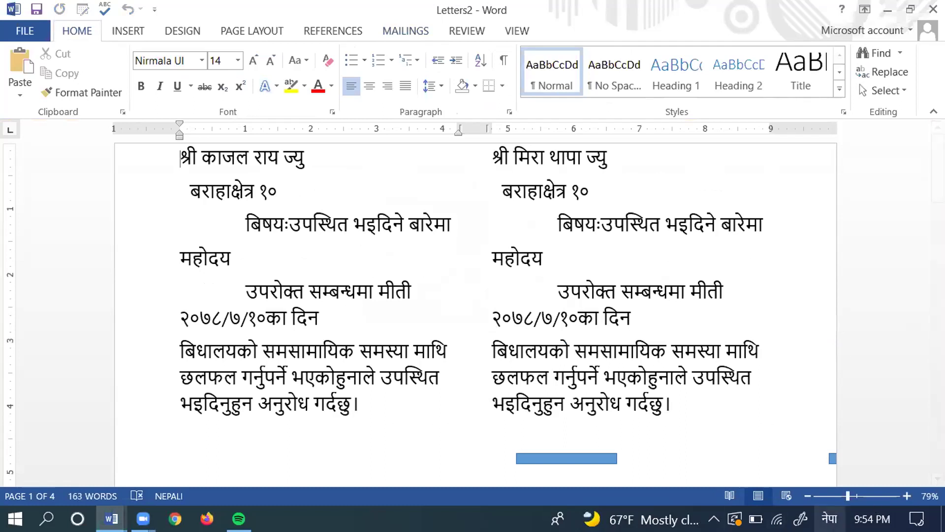
Step: Scroll through the four pages of Letters2 to review the merged letters
scroll(474, 309, down, 1)
scroll(475, 309, down, 5)
scroll(474, 309, down, 2)
scroll(474, 309, down, 2)
scroll(474, 308, down, 10)
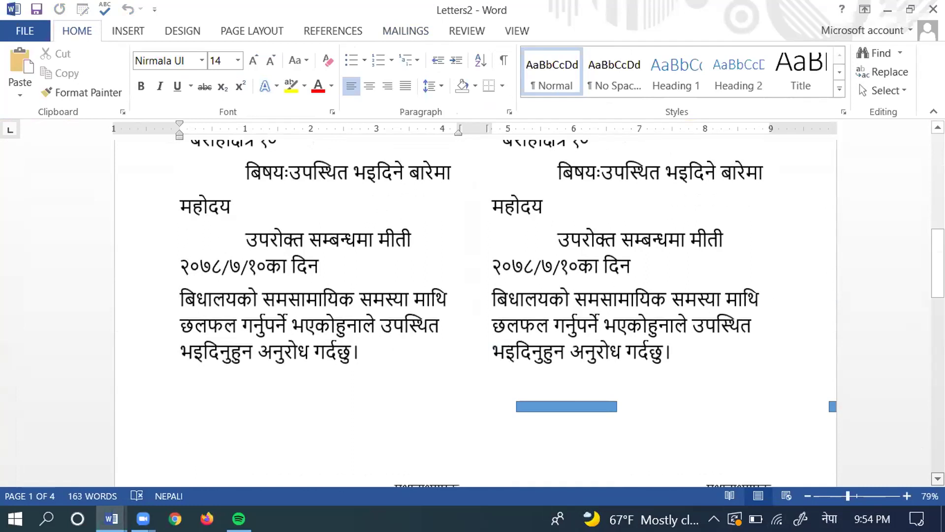
scroll(474, 308, down, 4)
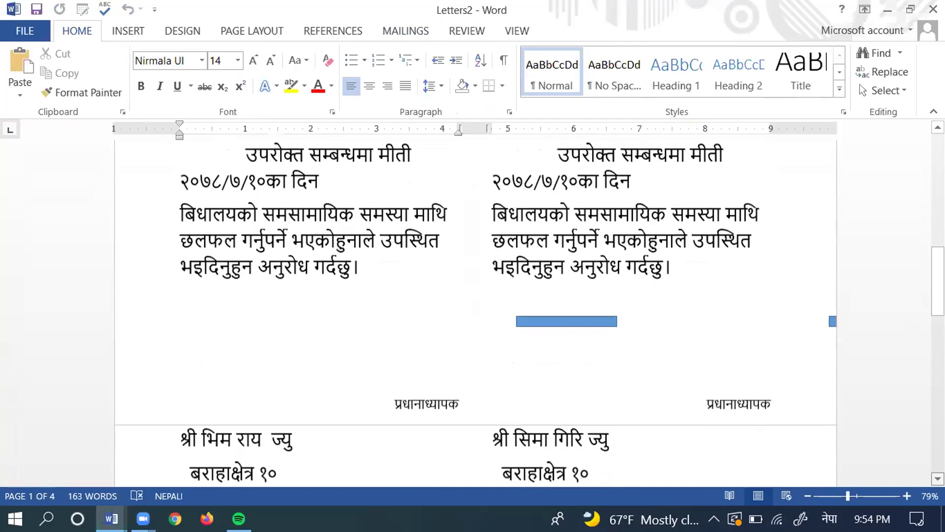
scroll(925, 465, down, 13)
drag(492, 466, 926, 466)
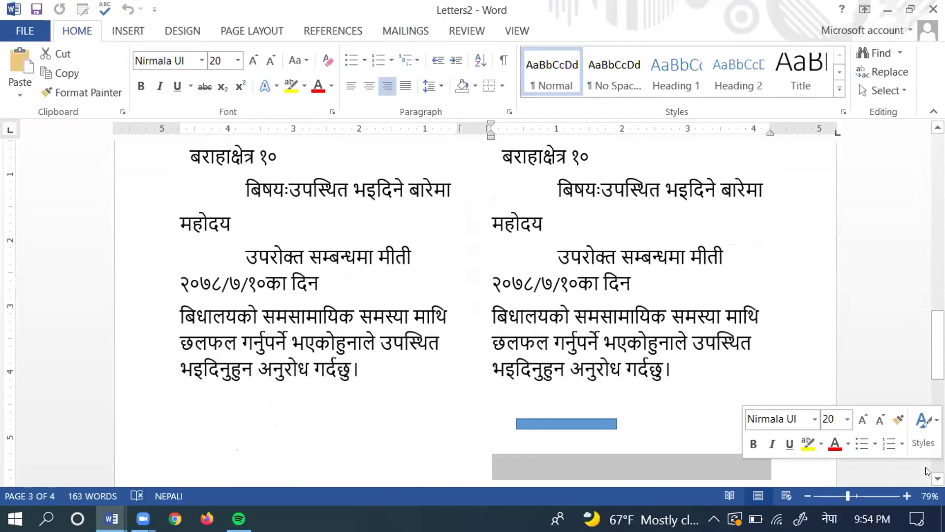
scroll(829, 419, down, 2)
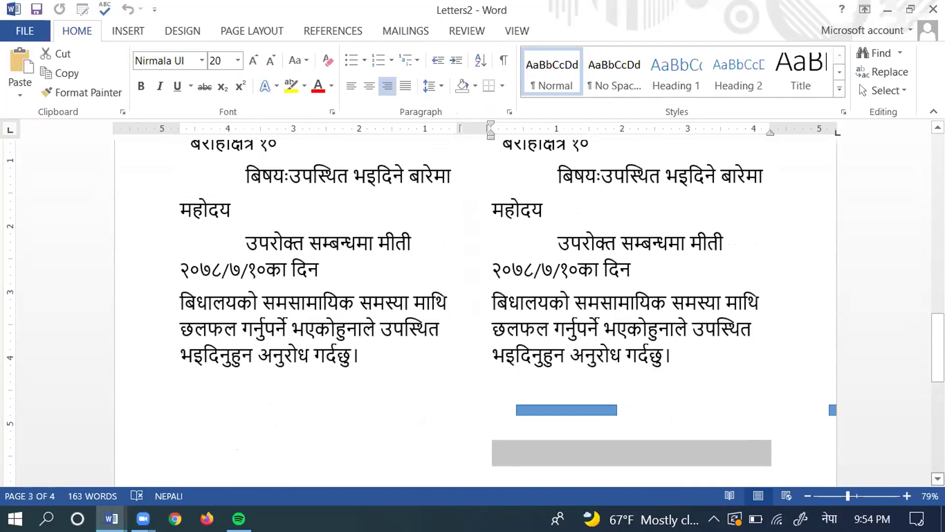
scroll(475, 313, down, 8)
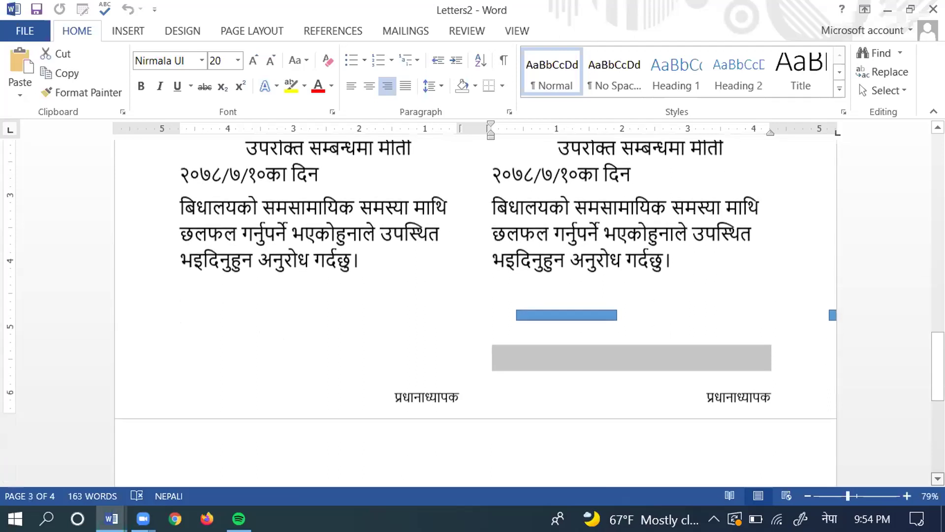
scroll(475, 312, down, 8)
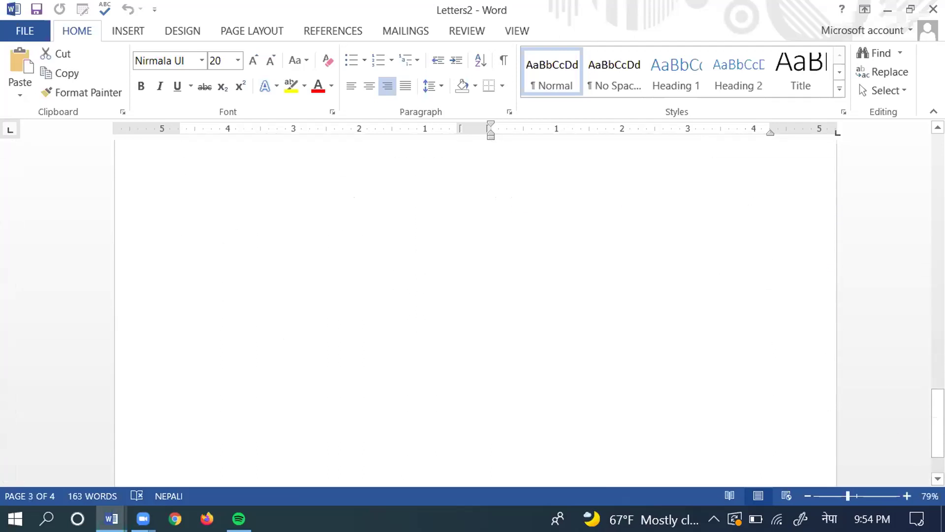
scroll(475, 313, up, 5)
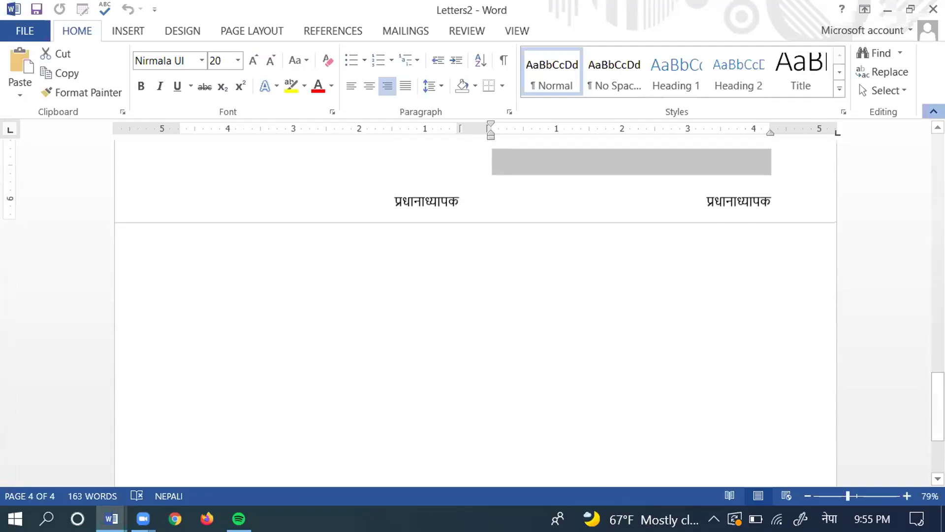
Step: Collapse the ribbon with Ctrl+F1 and scroll back up the document
key(ctrl+F1)
scroll(425, 152, up, 8)
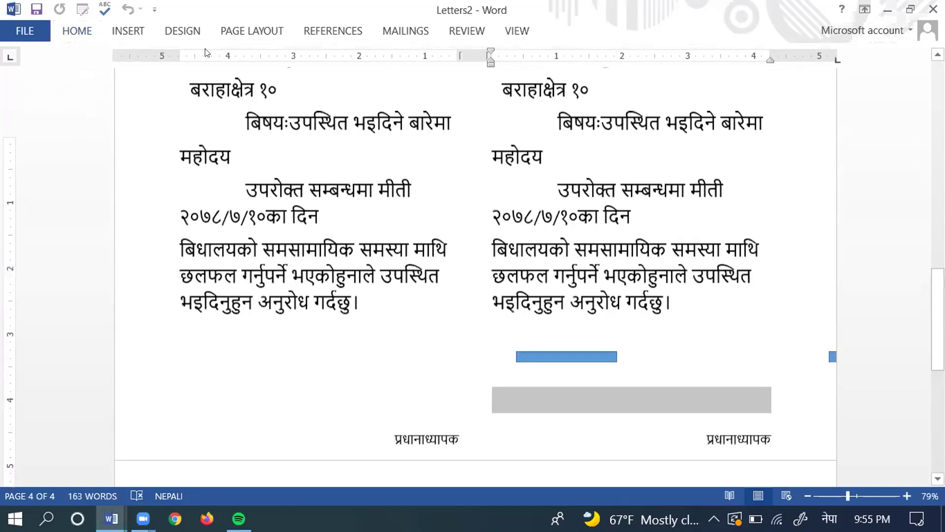
scroll(414, 84, up, 1)
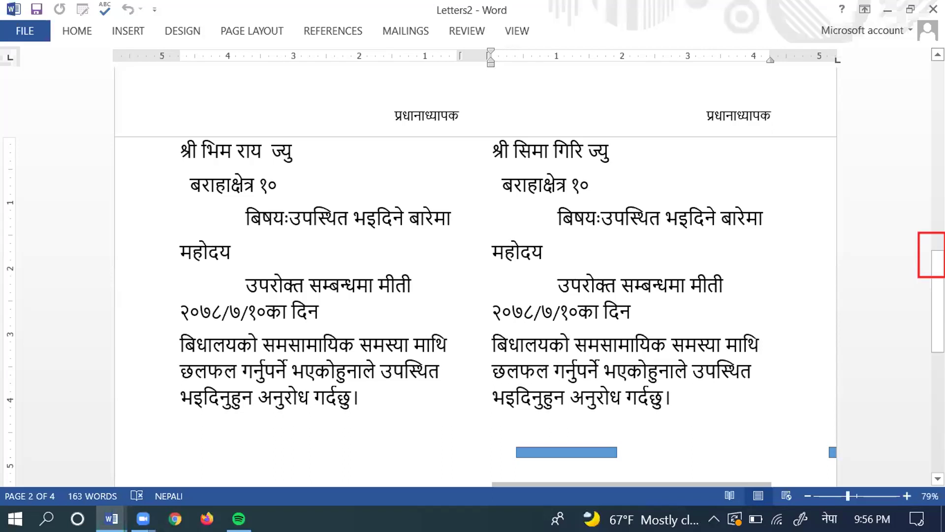
Step: Scroll back up to page 1 of Letters2 showing the first two guardians' letters
scroll(476, 295, up, 2)
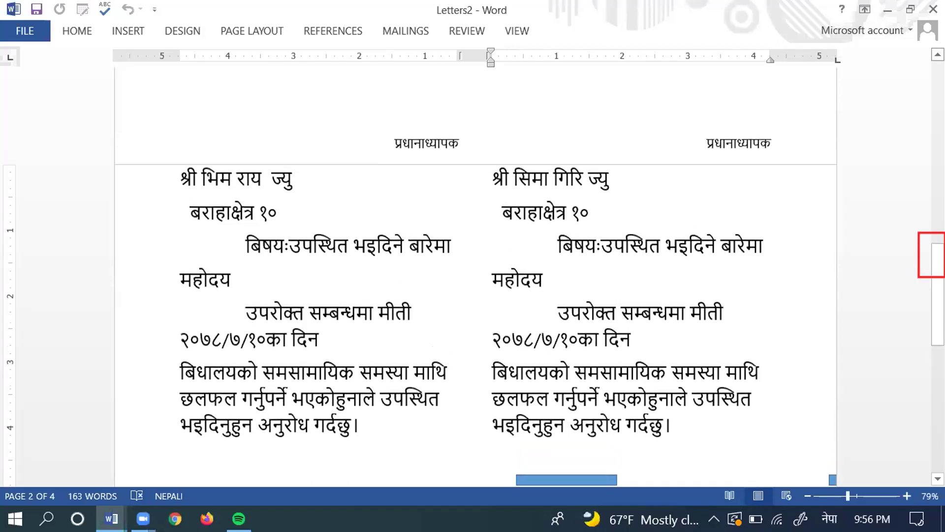
scroll(475, 276, up, 1)
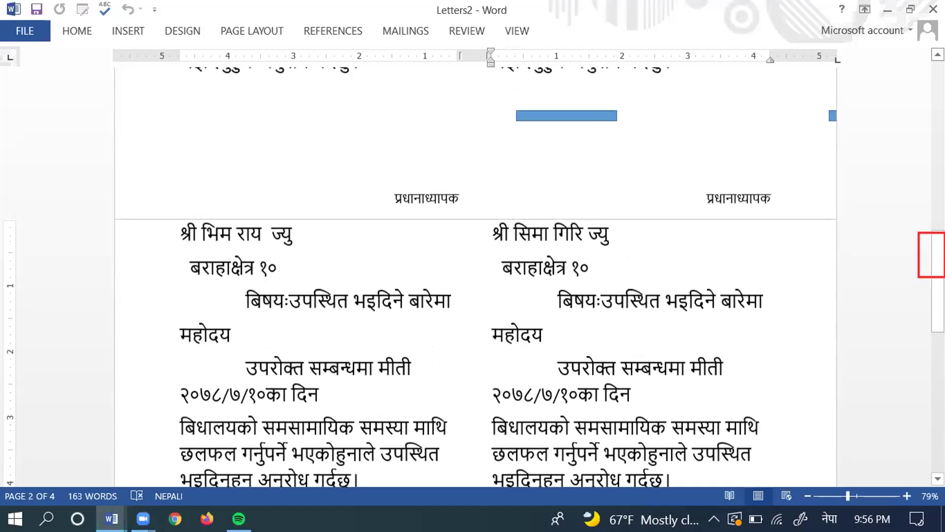
scroll(476, 276, up, 1)
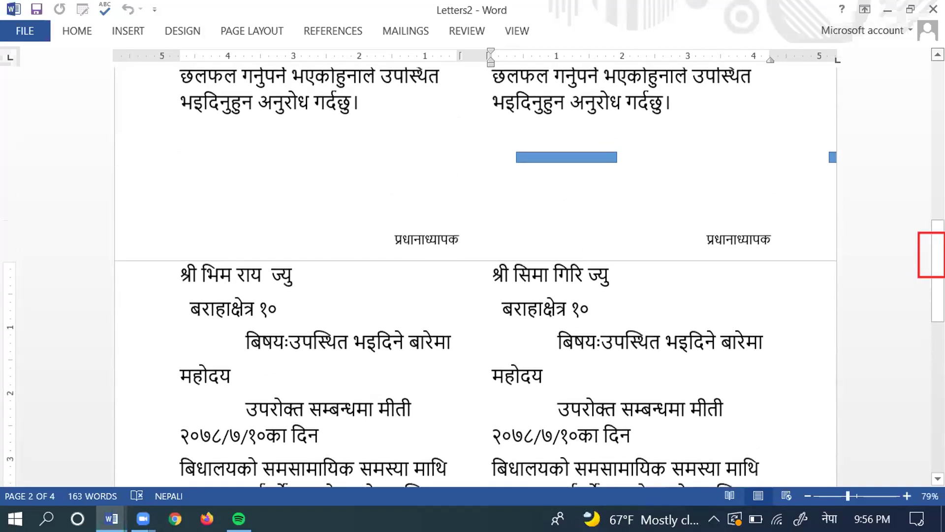
scroll(476, 275, up, 1)
scroll(475, 275, up, 3)
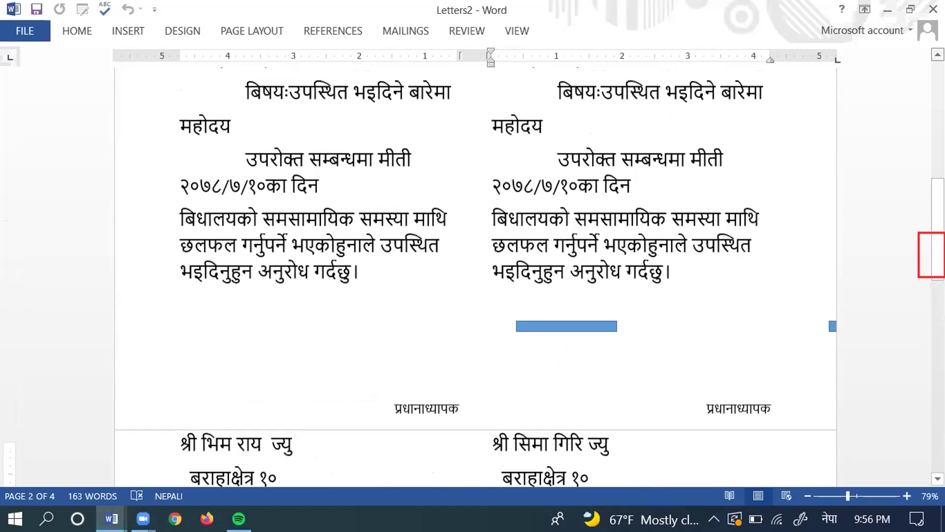
scroll(475, 275, up, 4)
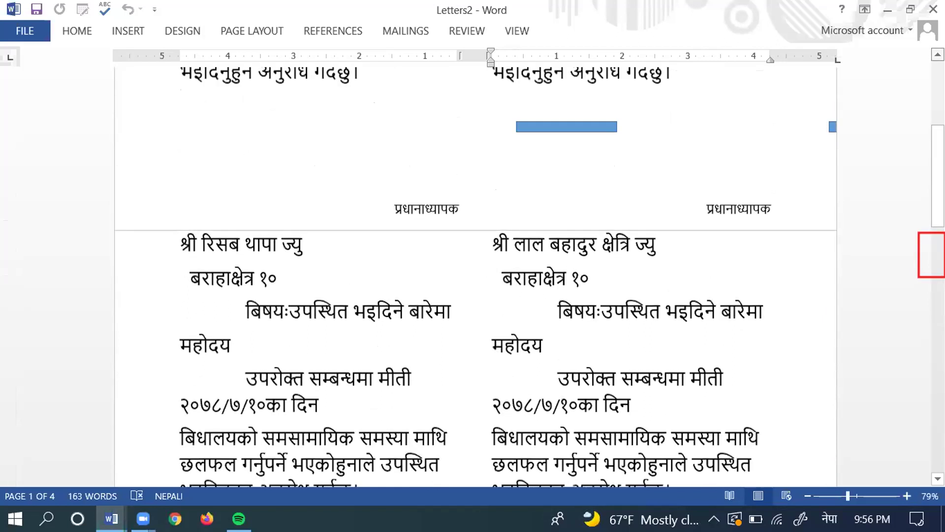
scroll(476, 276, up, 1)
scroll(475, 276, up, 2)
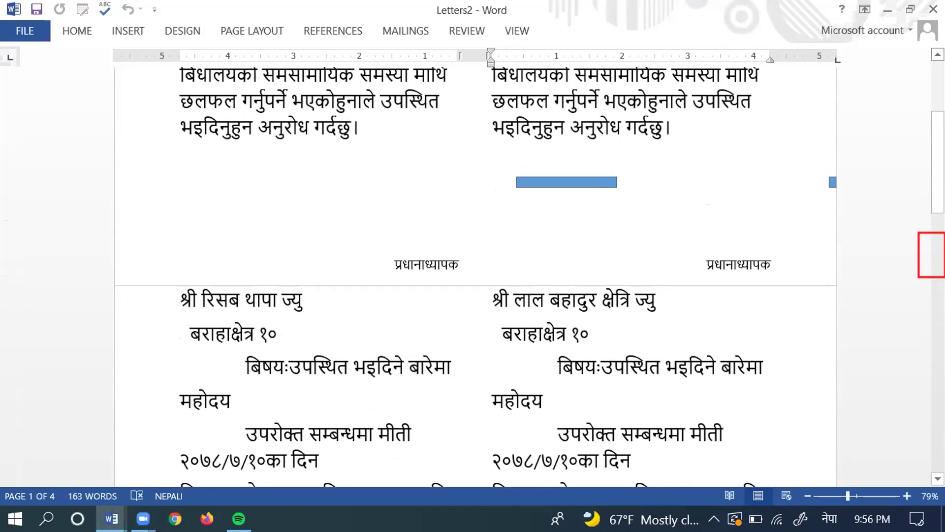
scroll(476, 275, up, 3)
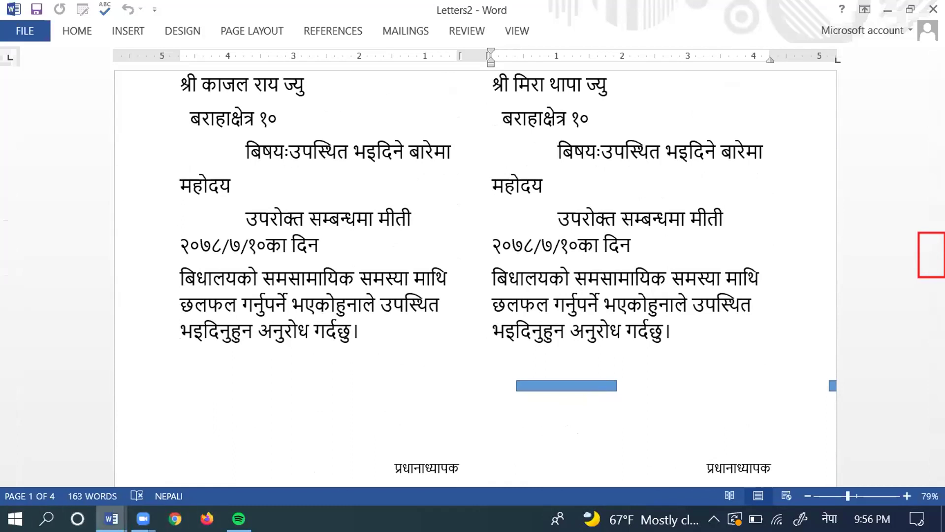
mouse_move(111, 504)
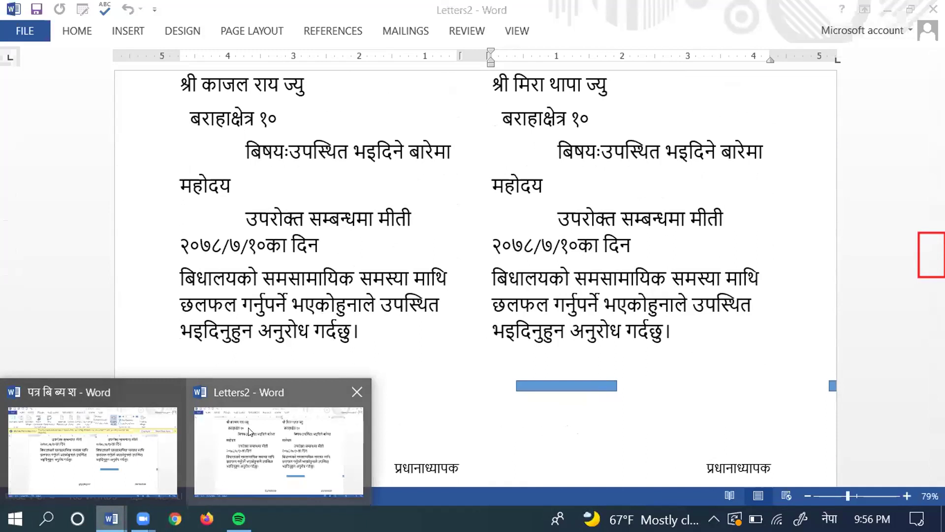
Step: Switch to the पत्र बि ब्य श document window from the taskbar thumbnails
click(58, 425)
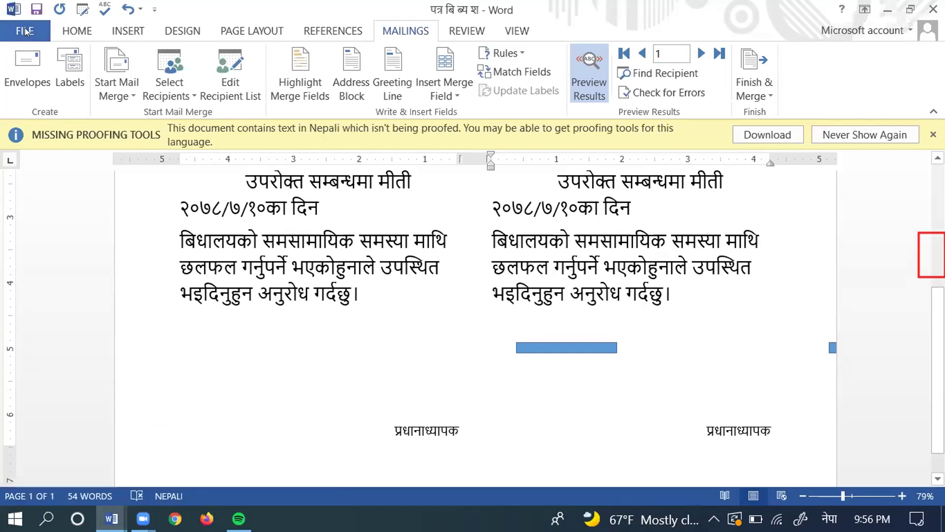
Step: Open मेल मर्ज from Recent Documents and place the cursor on page one's last line
click(24, 26)
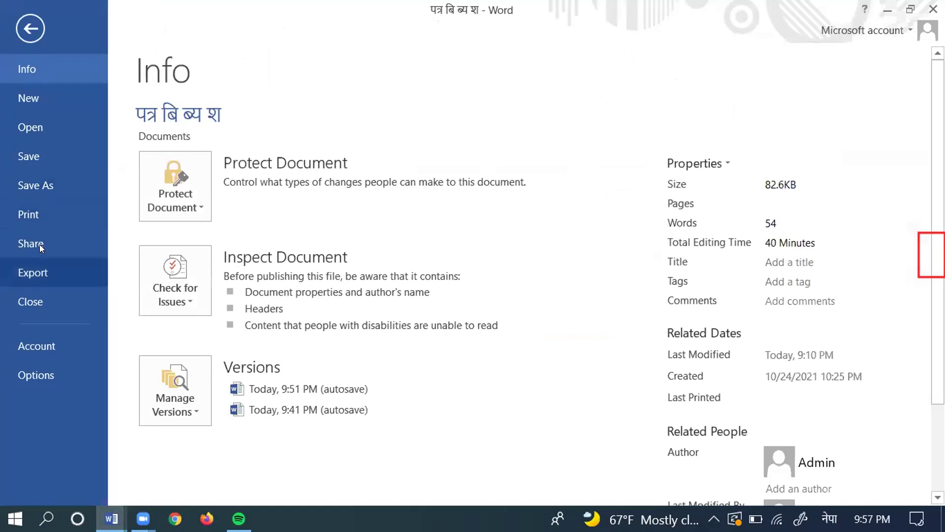
click(29, 128)
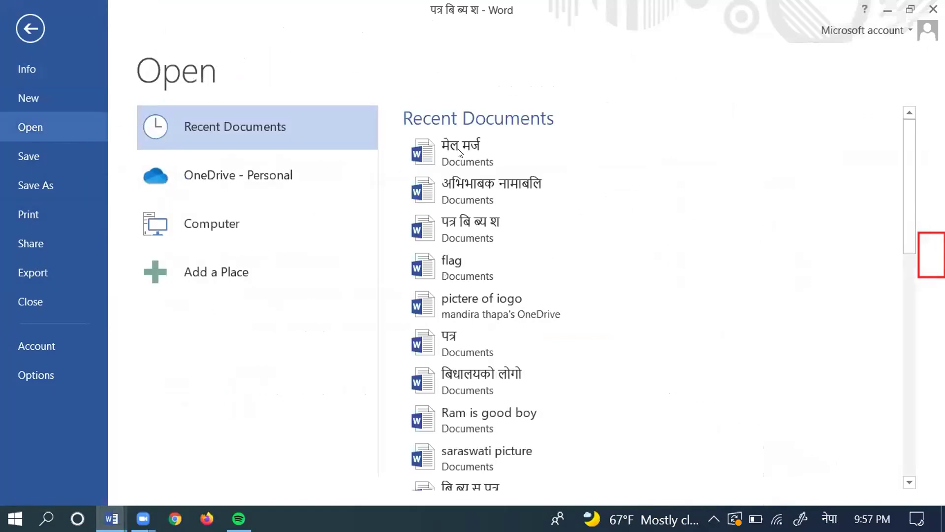
click(464, 149)
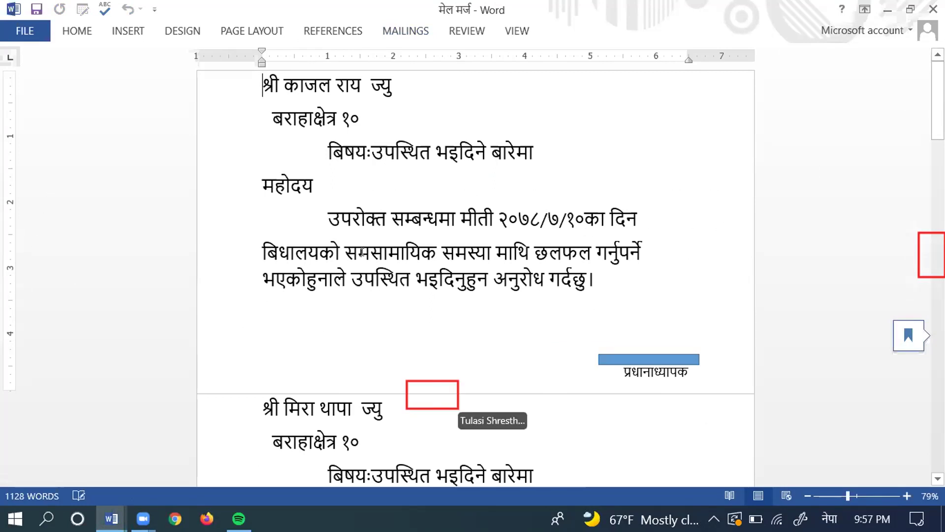
click(413, 391)
Step: Reveal white space, then select and copy the entire letterhead from page two's header
click(414, 392)
double_click(425, 396)
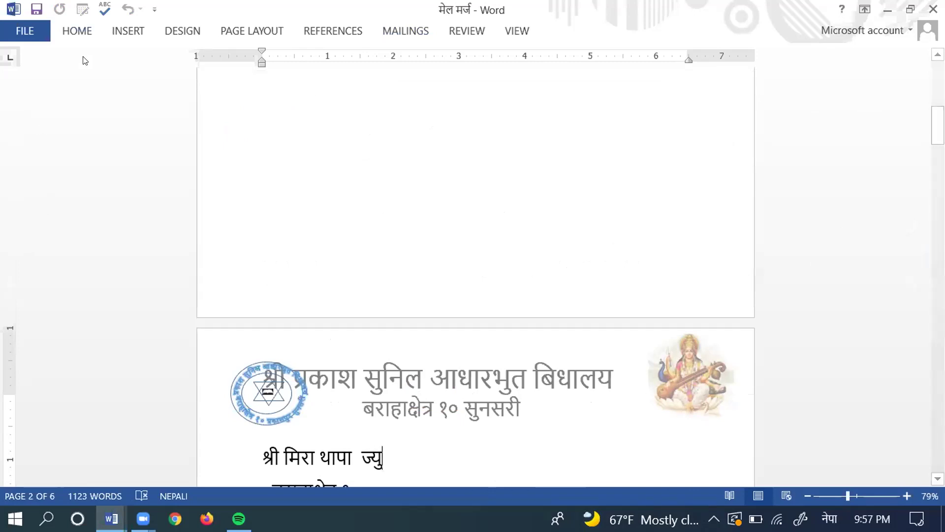
double_click(399, 385)
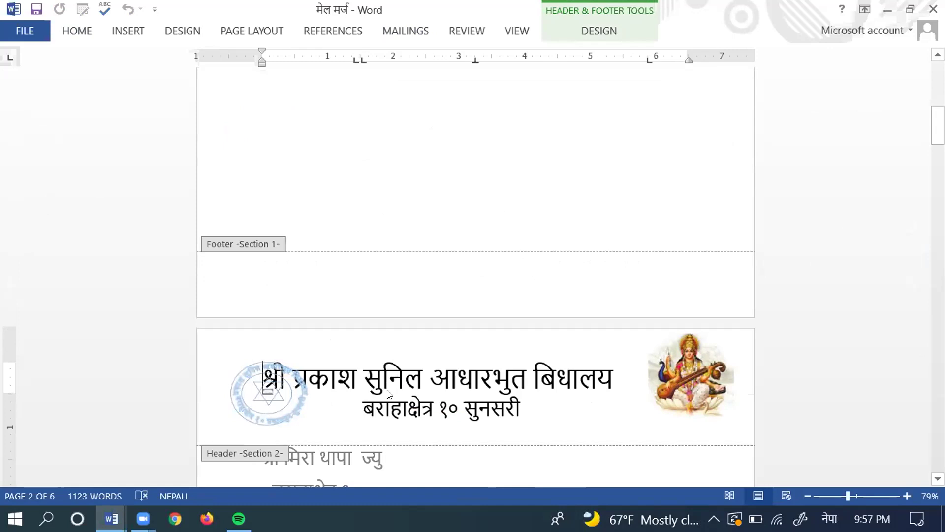
key(ctrl+a)
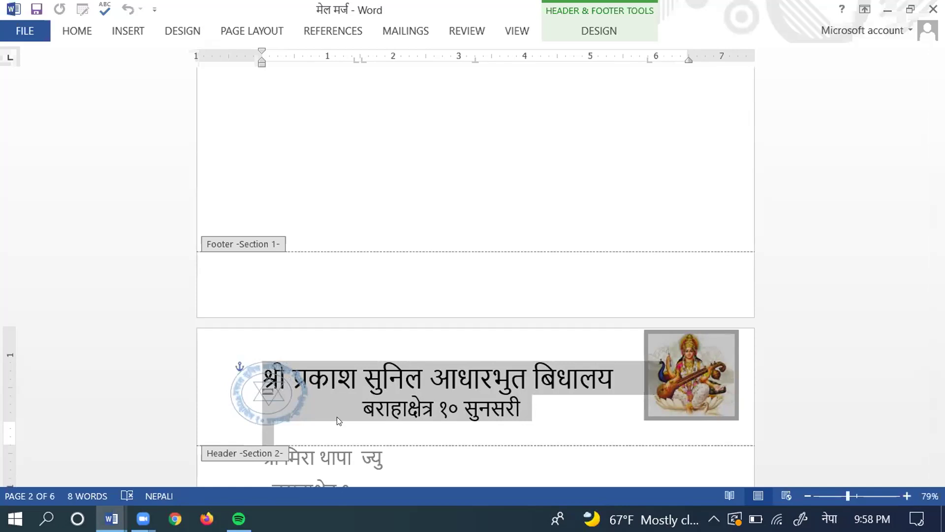
key(ctrl+c)
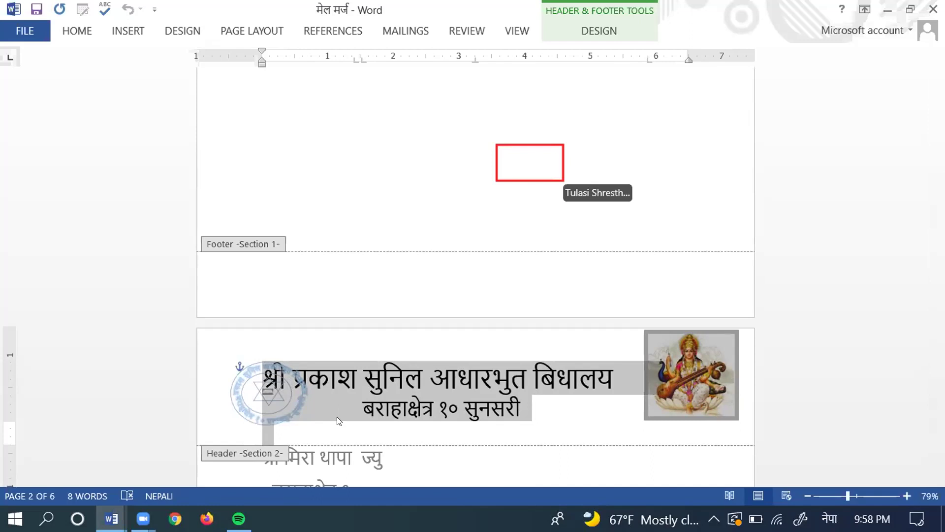
double_click(405, 171)
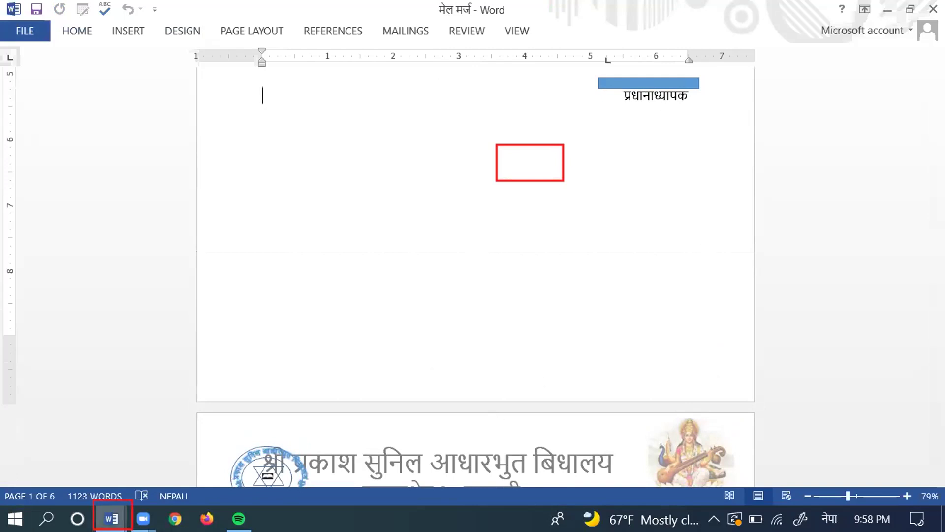
Step: Switch to Letters2, restore Show Tabs and Commands, and reveal the page's top white space
click(112, 518)
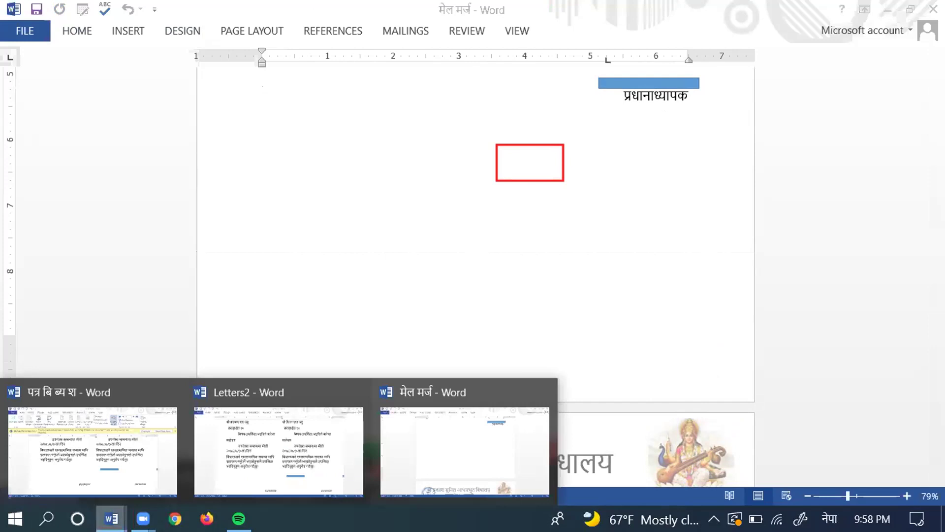
click(254, 406)
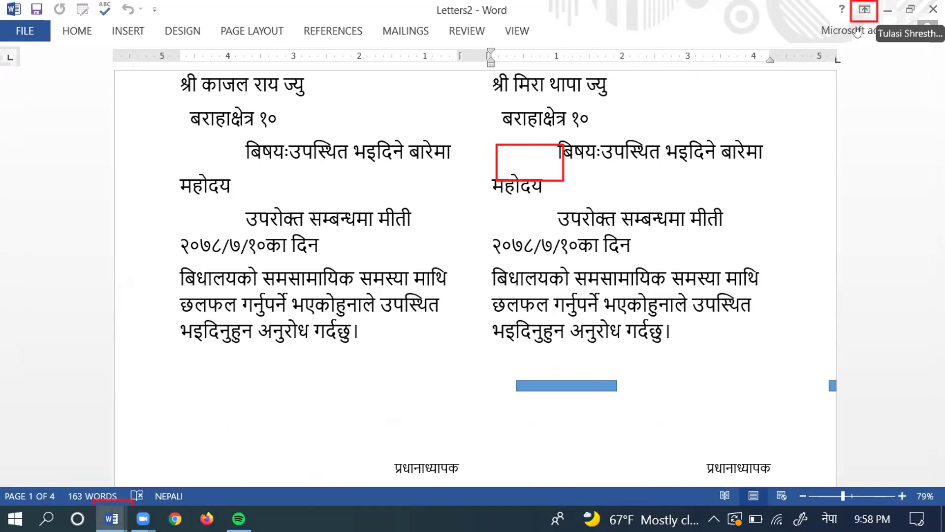
click(865, 9)
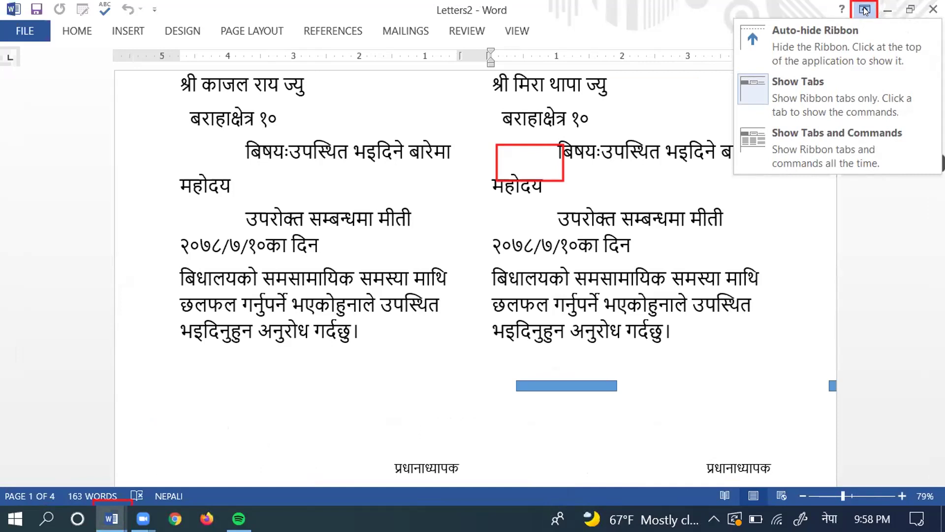
click(767, 136)
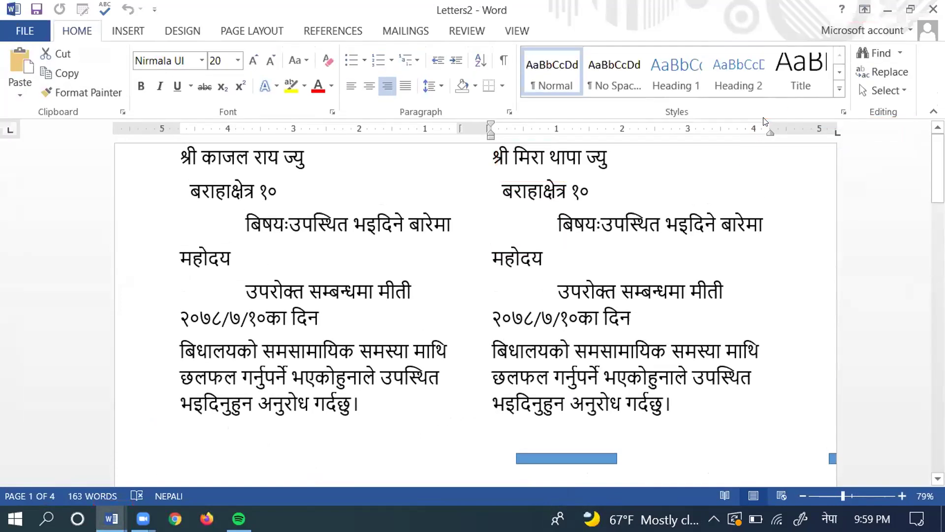
click(372, 143)
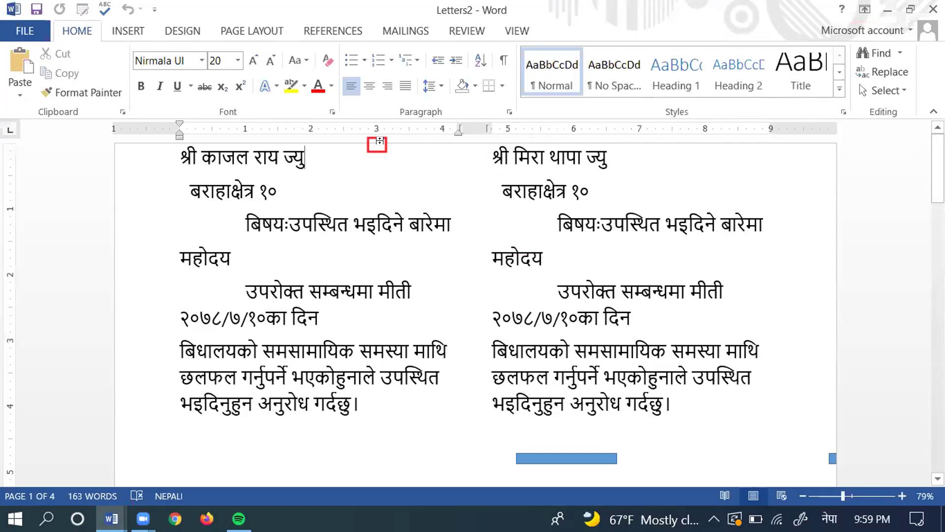
double_click(380, 142)
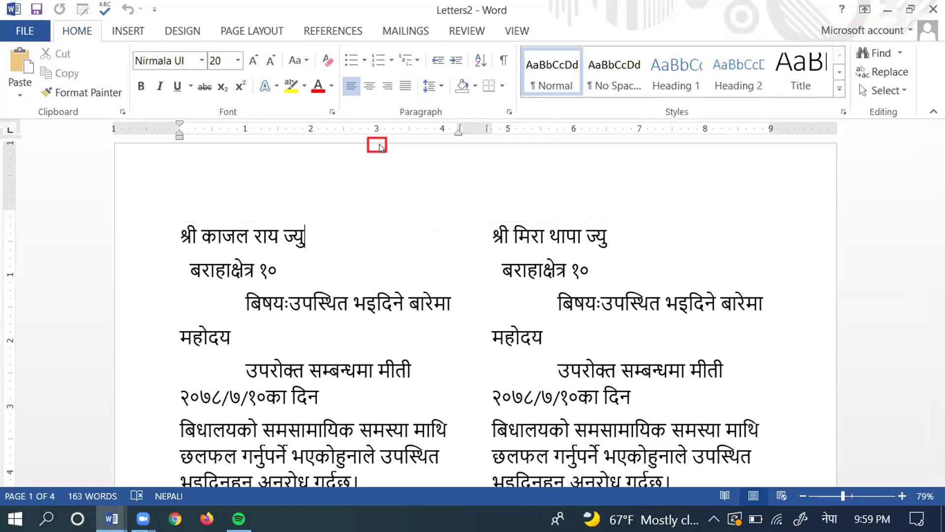
Step: Open the Header menu from the Insert tab for Letters2
click(133, 31)
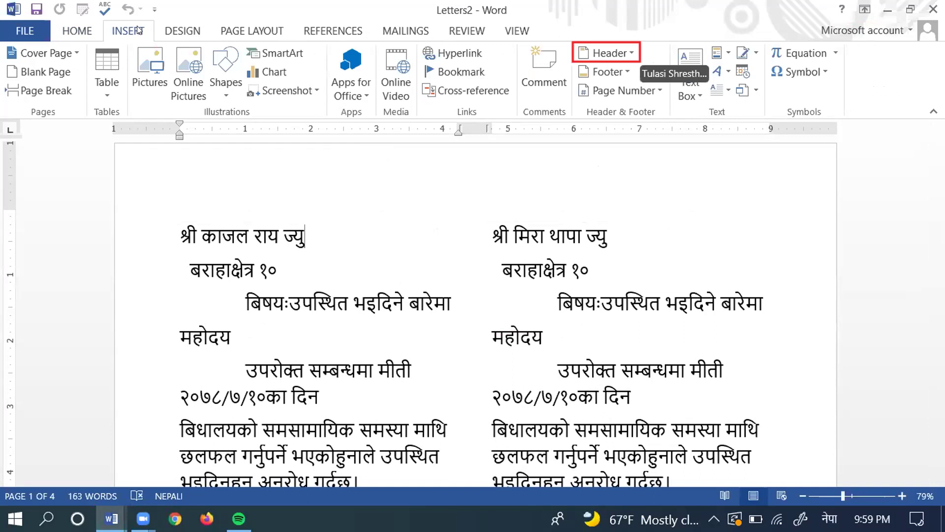
click(621, 45)
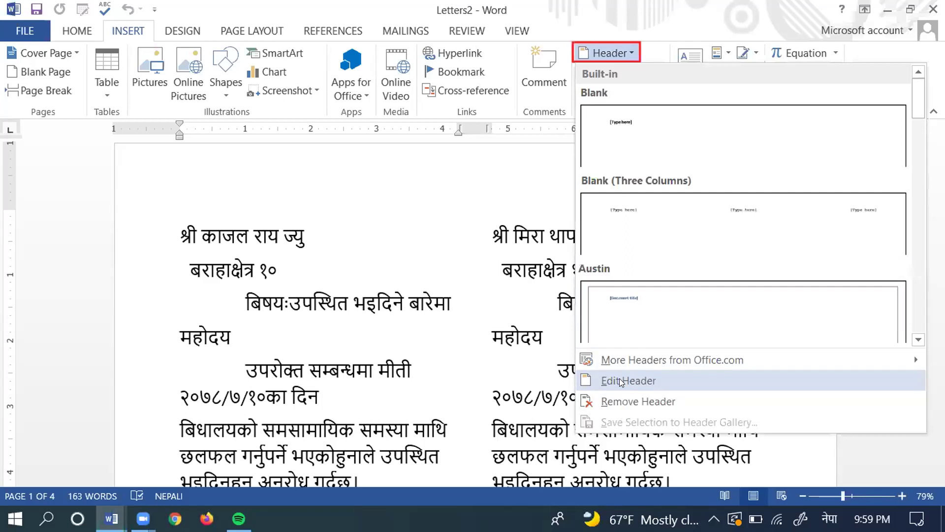
Step: Paste the copied school letterhead into the header as a Picture (Enhanced Metafile) via Paste Special
click(621, 382)
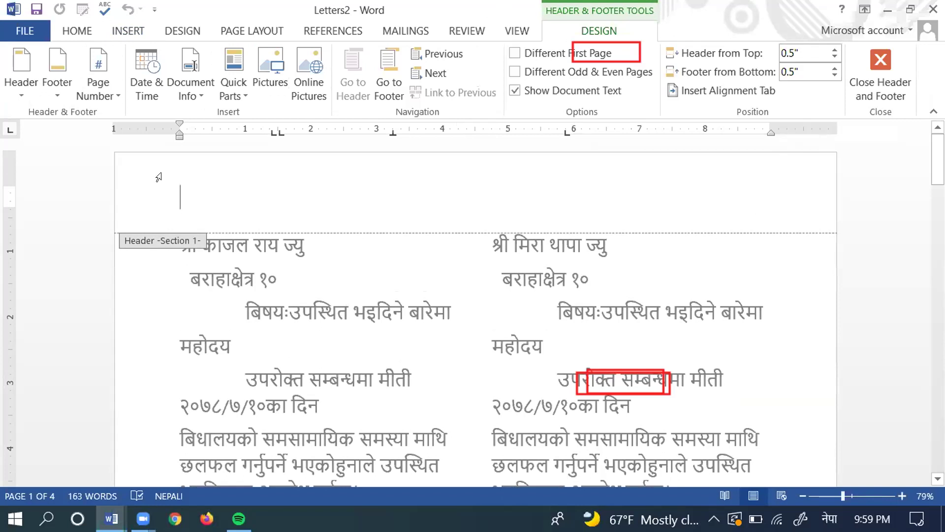
click(68, 27)
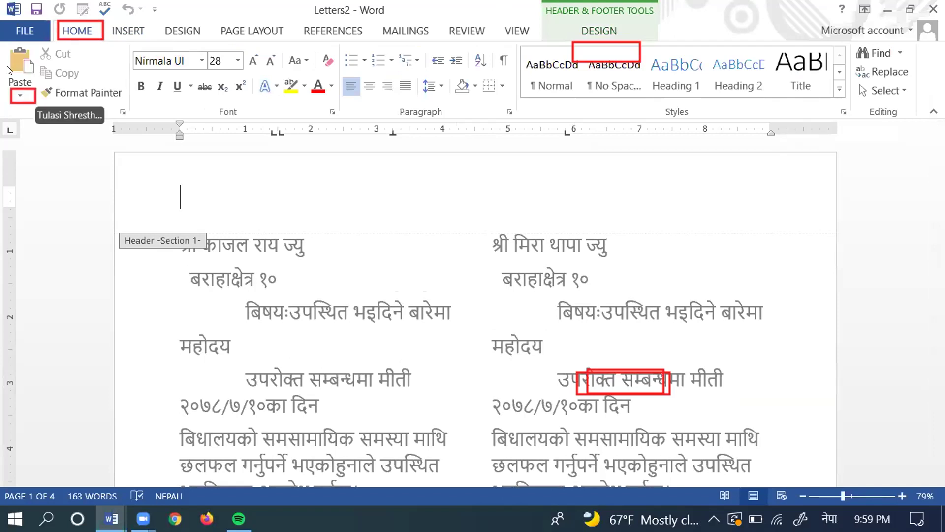
click(17, 95)
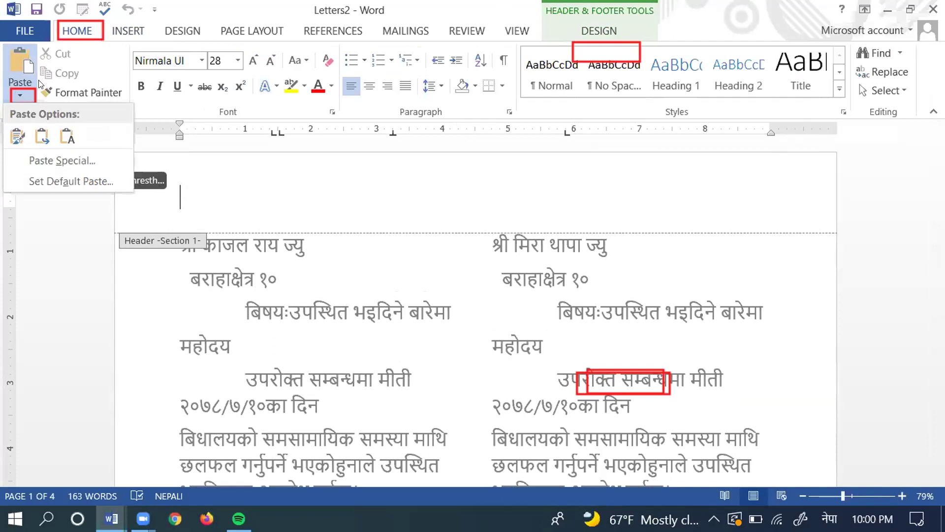
click(40, 160)
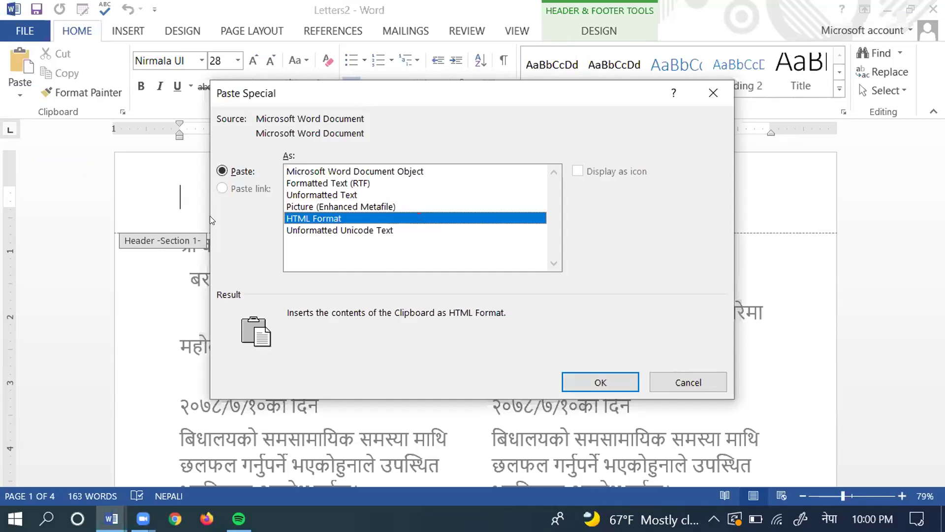
click(327, 206)
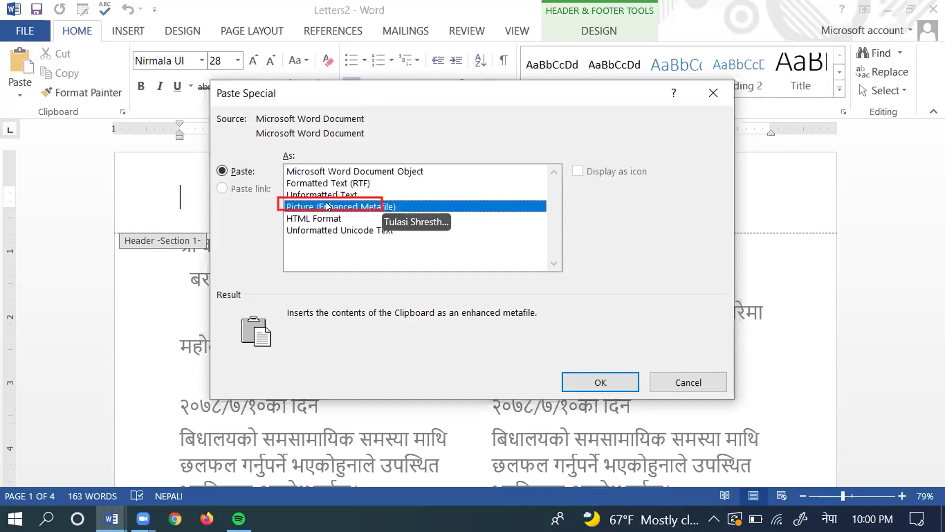
click(610, 383)
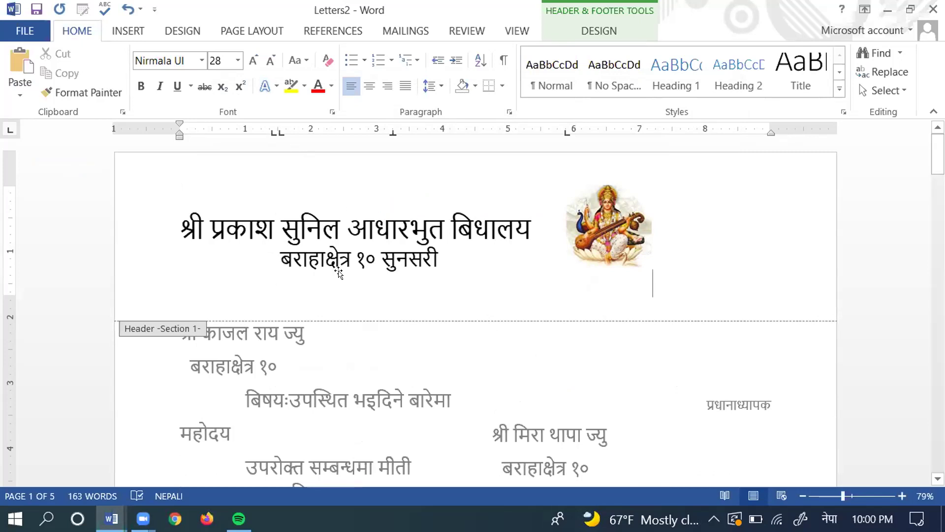
Step: Shrink the header letterhead picture and set its wrapping to In Front of Text
click(330, 234)
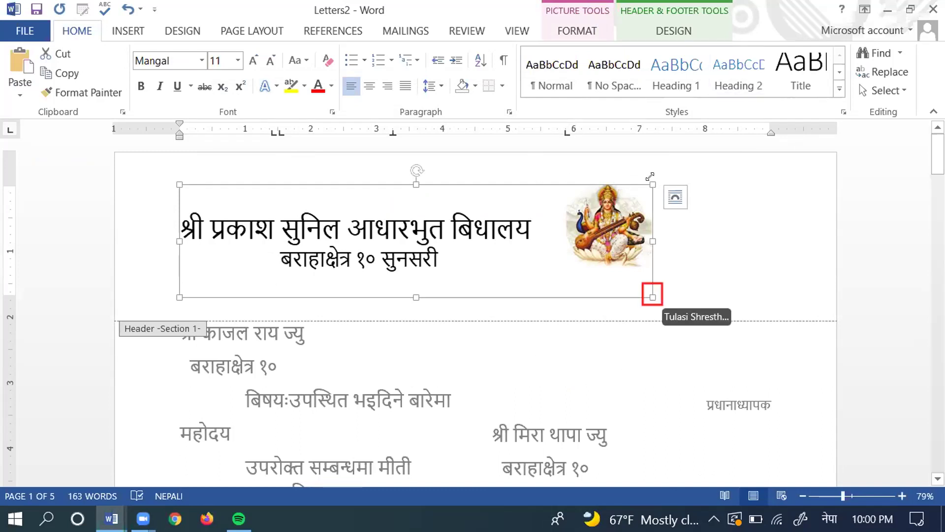
drag(647, 182, 463, 221)
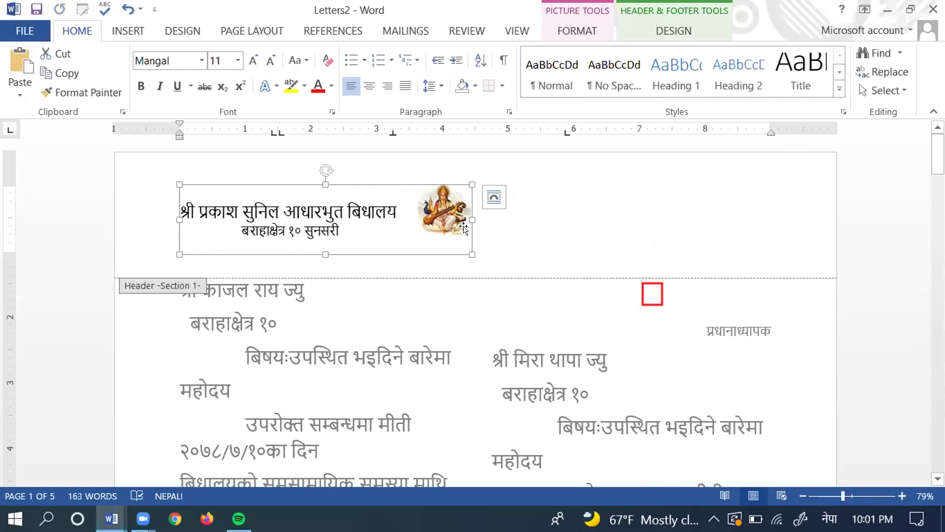
click(570, 26)
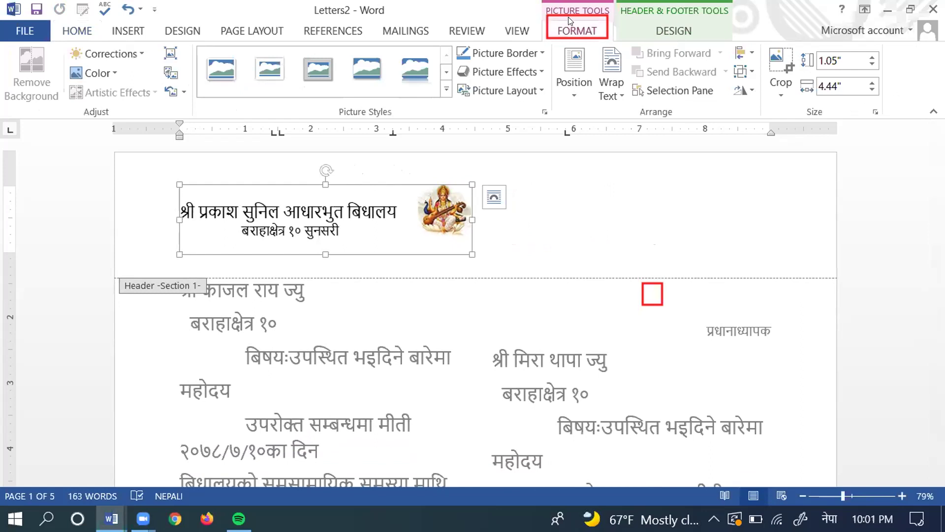
click(611, 96)
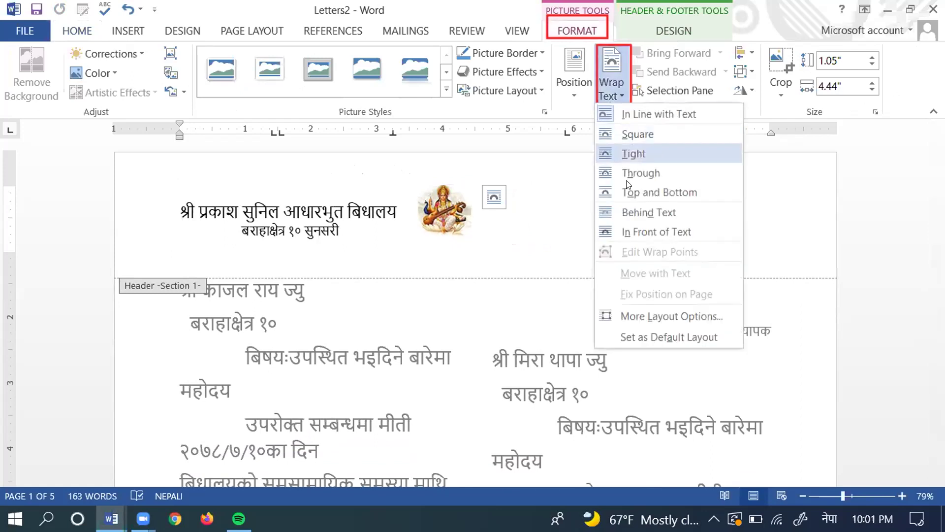
click(625, 232)
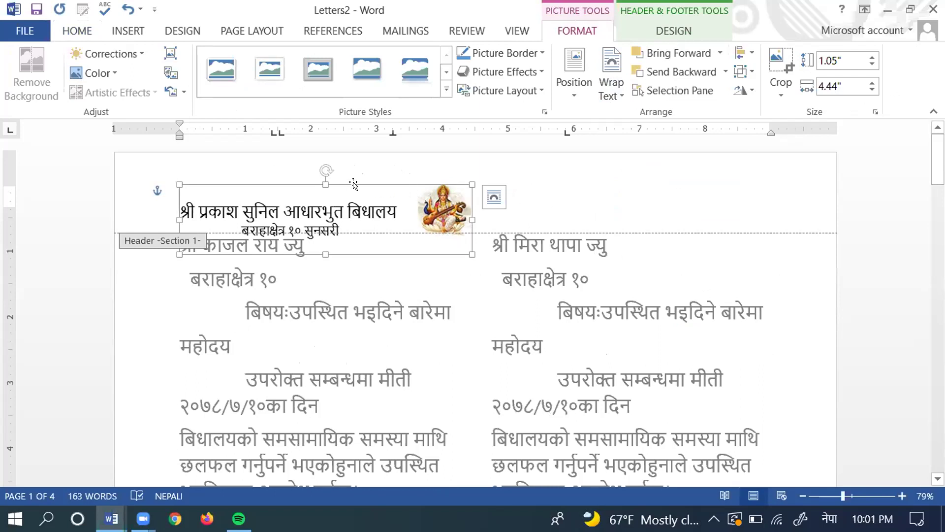
Step: Move the letterhead higher and place a pasted copy above the right-hand letter
drag(353, 182, 321, 157)
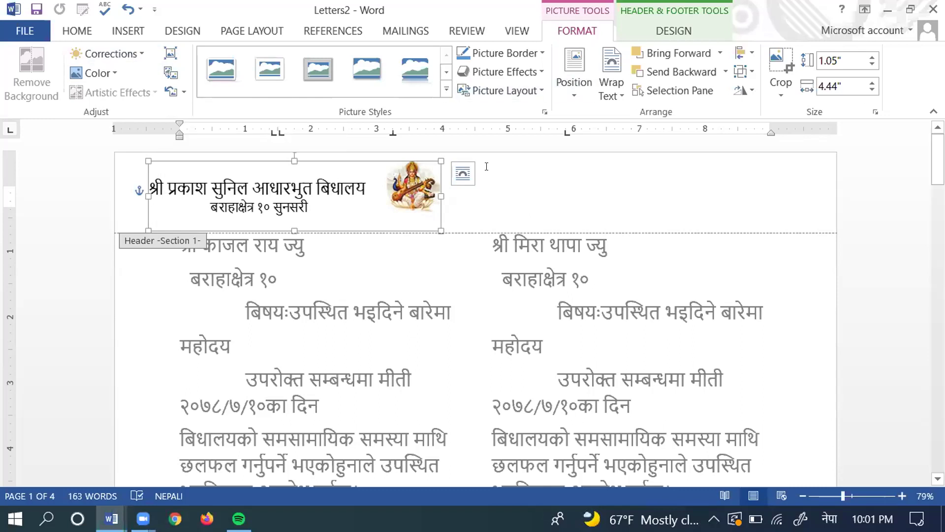
key(ctrl+v)
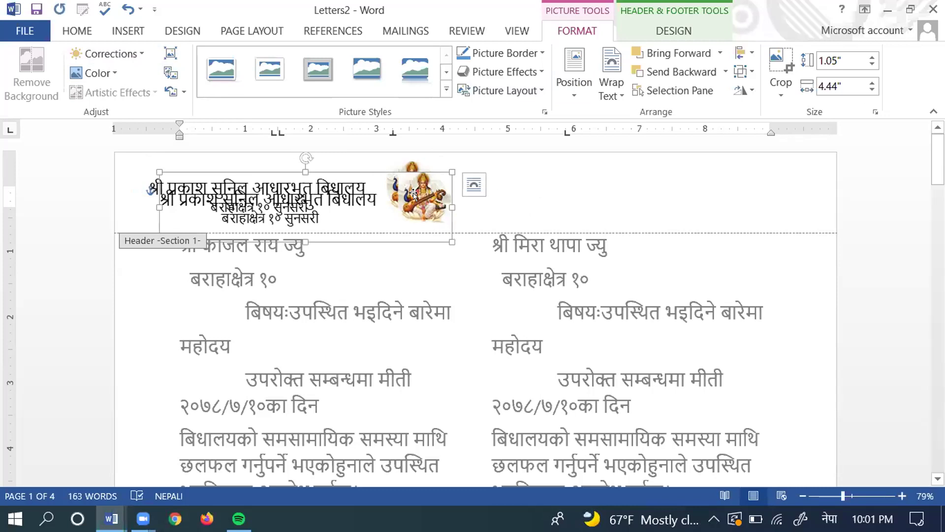
drag(431, 235, 763, 218)
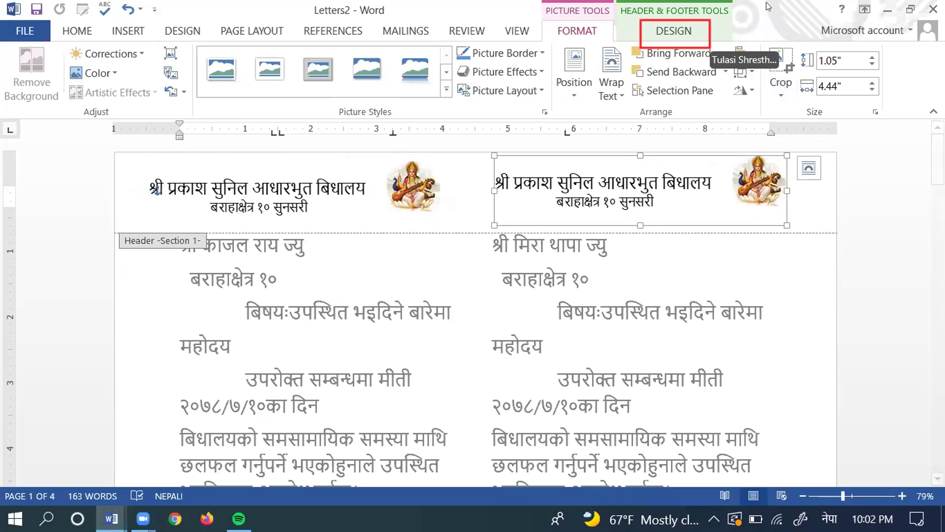
Step: Close Header and Footer, then scroll through the pages to check both letterheads
click(691, 28)
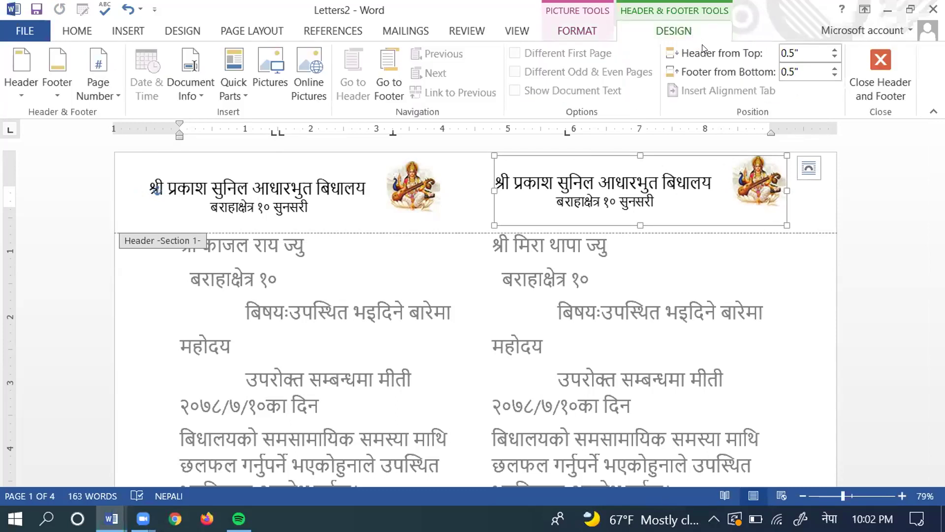
click(880, 58)
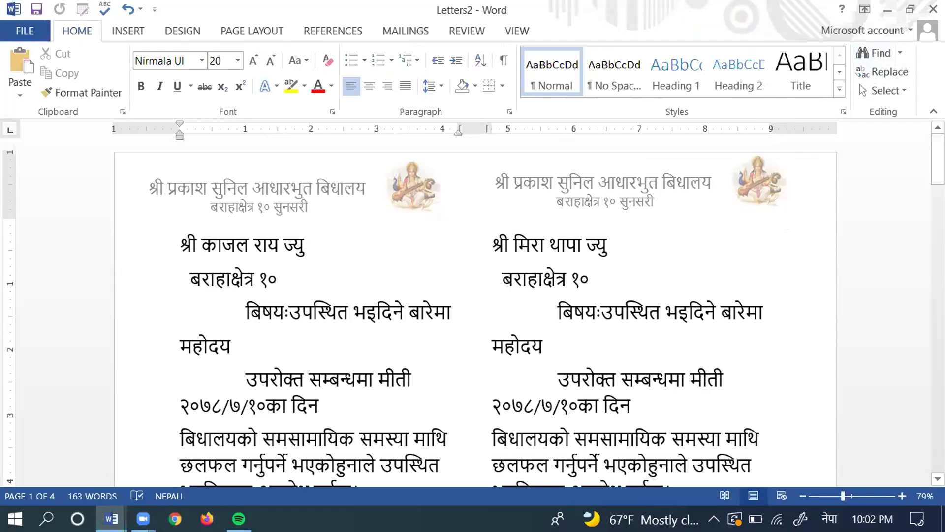
scroll(476, 296, down, 7)
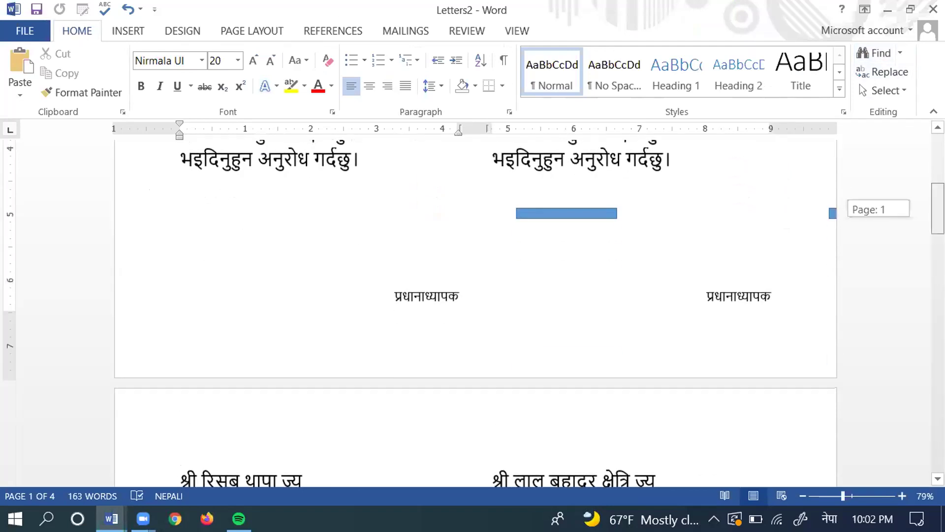
scroll(476, 295, down, 7)
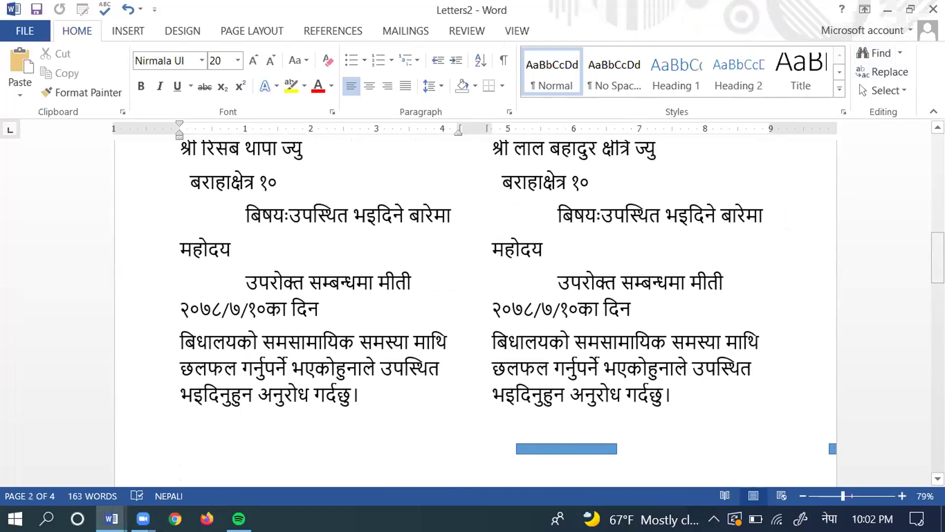
scroll(476, 295, down, 7)
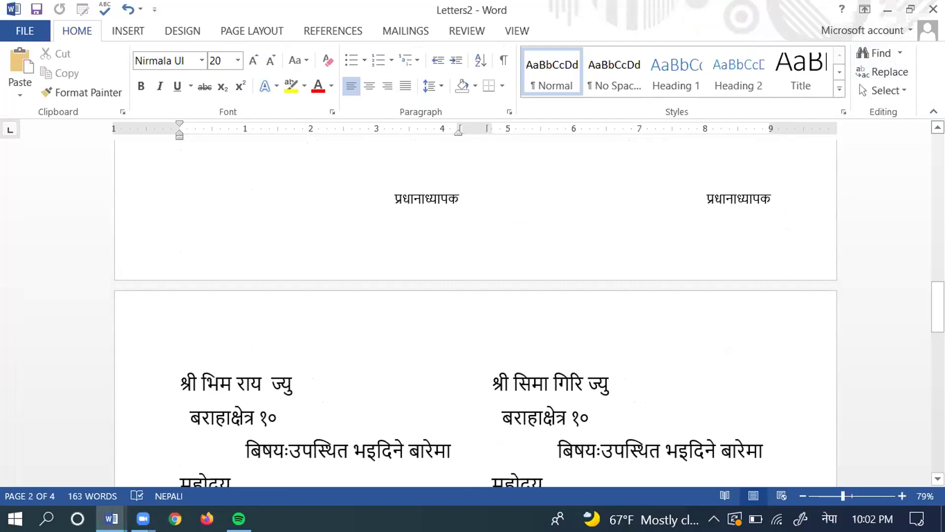
scroll(475, 314, up, 2)
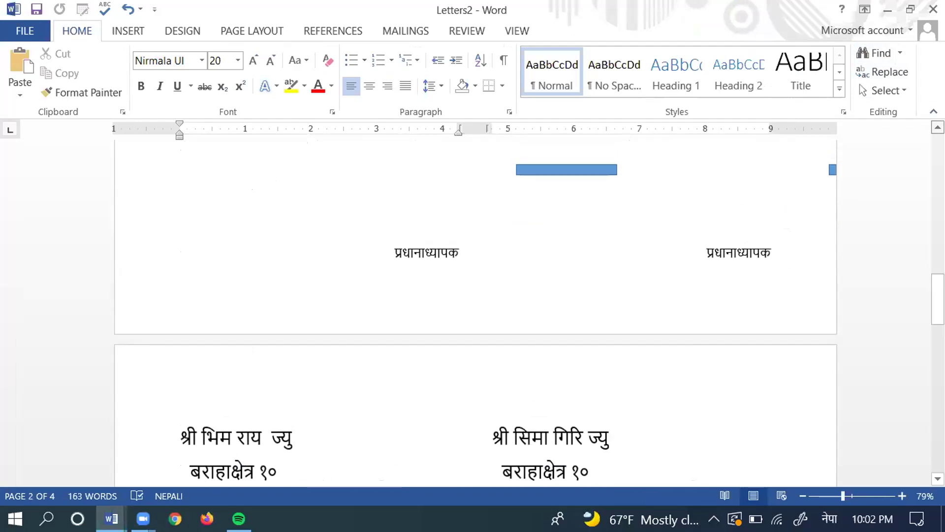
scroll(476, 313, up, 3)
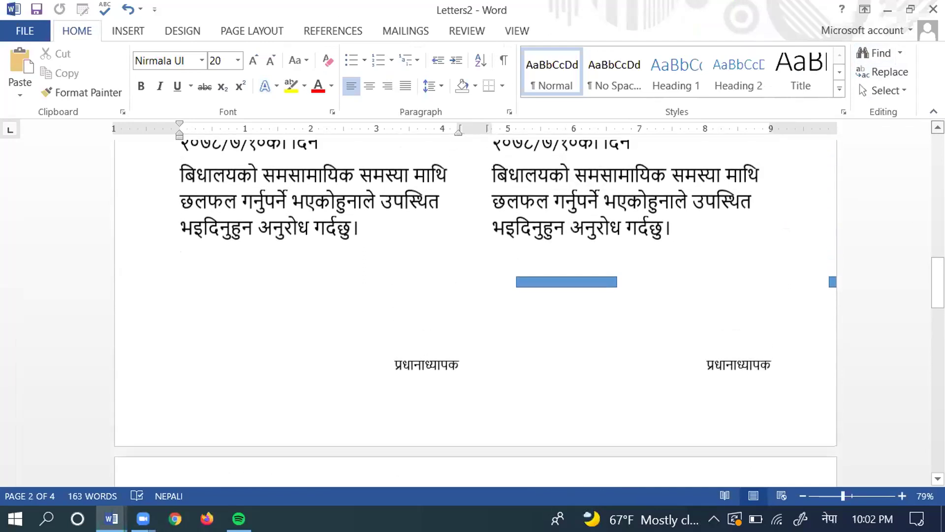
scroll(475, 314, up, 3)
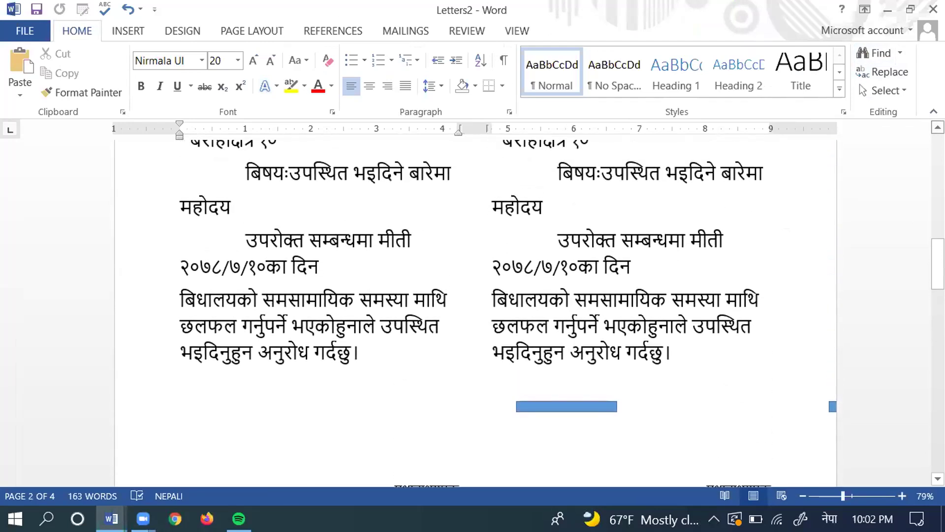
scroll(476, 313, up, 2)
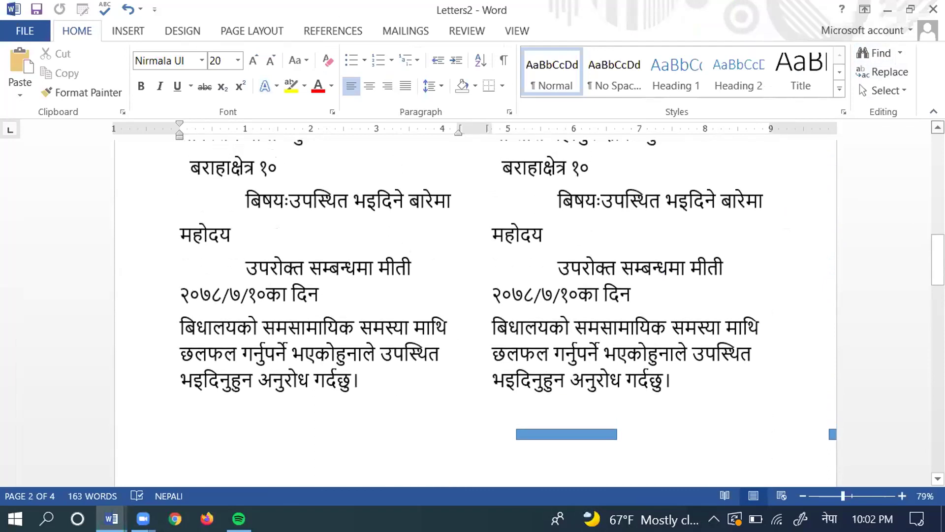
scroll(476, 313, up, 3)
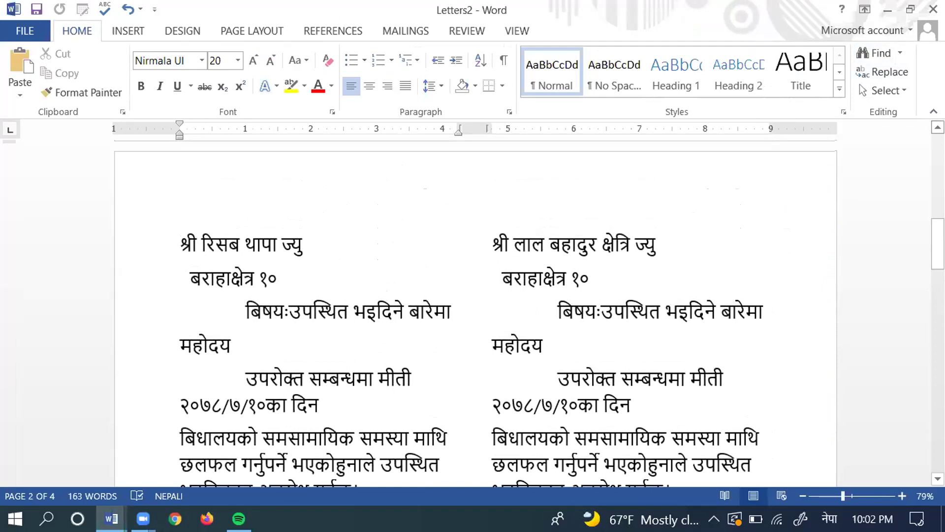
scroll(476, 313, up, 3)
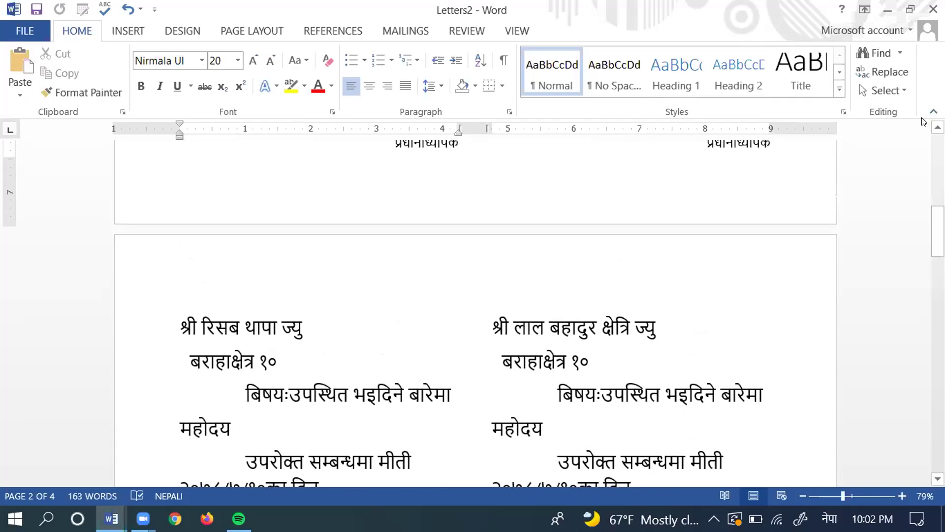
scroll(476, 313, up, 7)
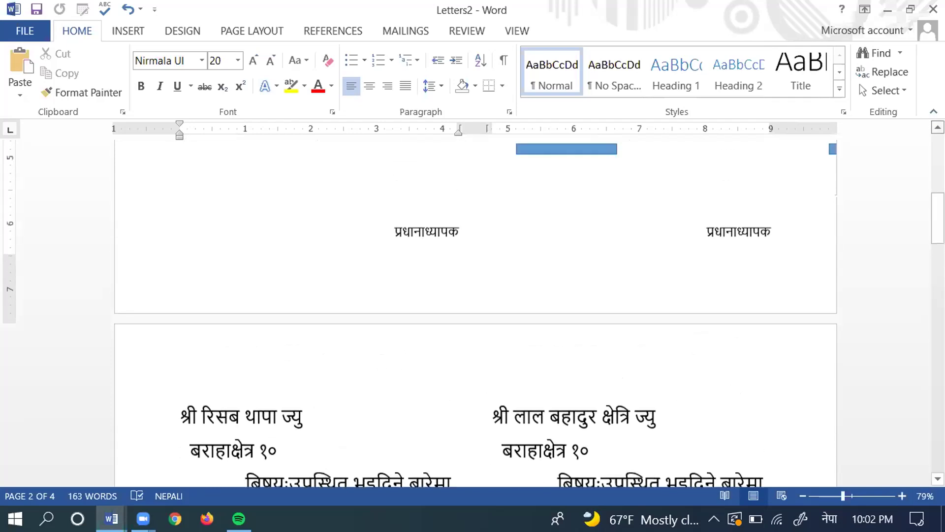
scroll(476, 313, up, 10)
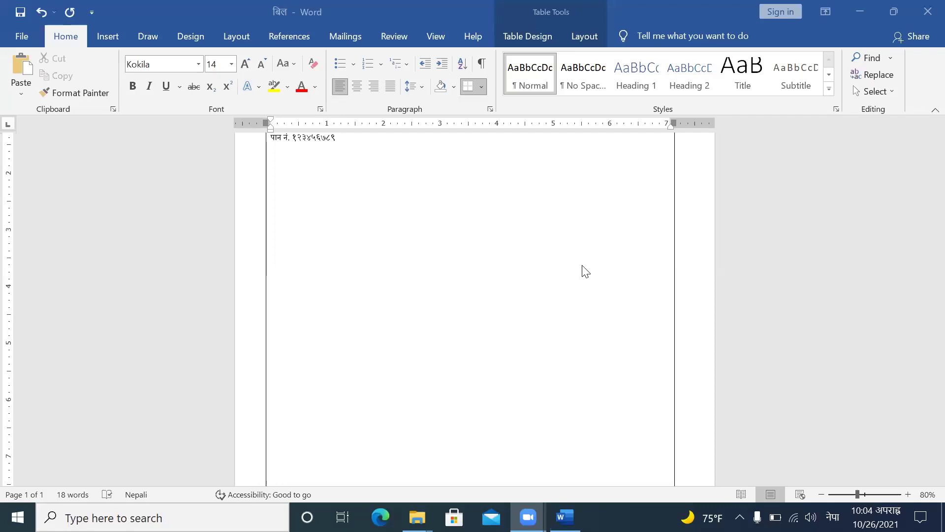
Step: Cancel closing the 'बिल' bill document so it stays open
scroll(585, 271, up, 3)
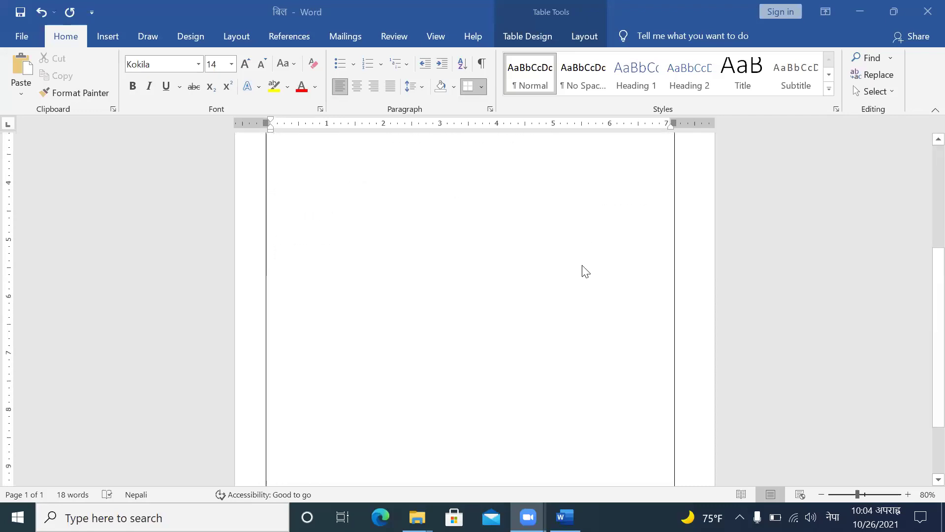
scroll(585, 271, up, 2)
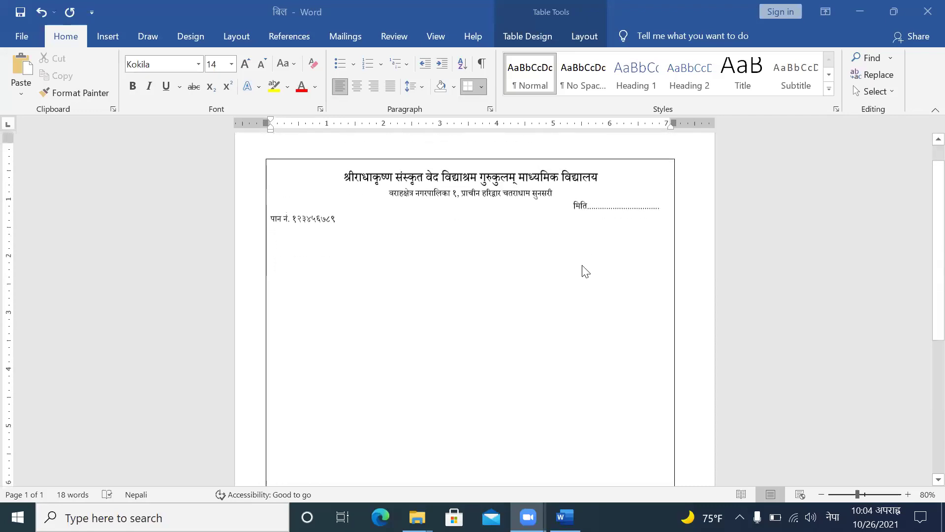
click(926, 13)
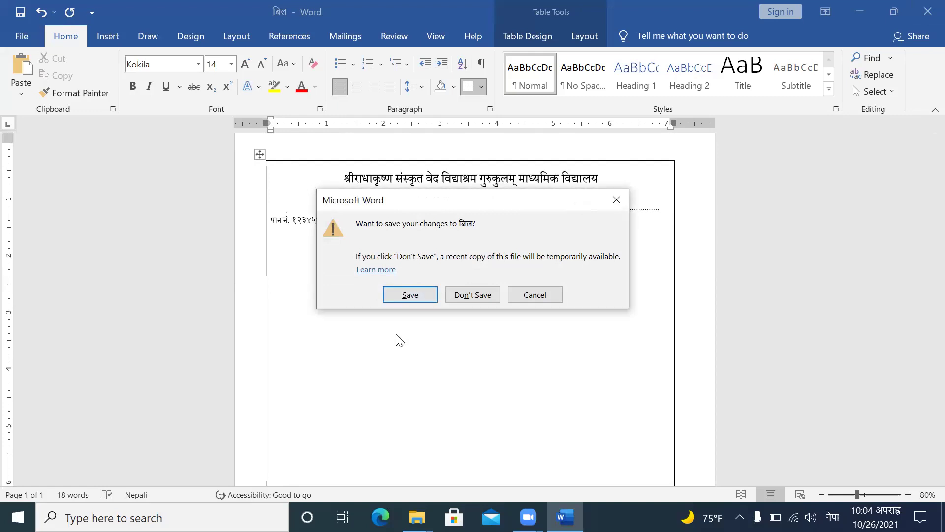
click(534, 296)
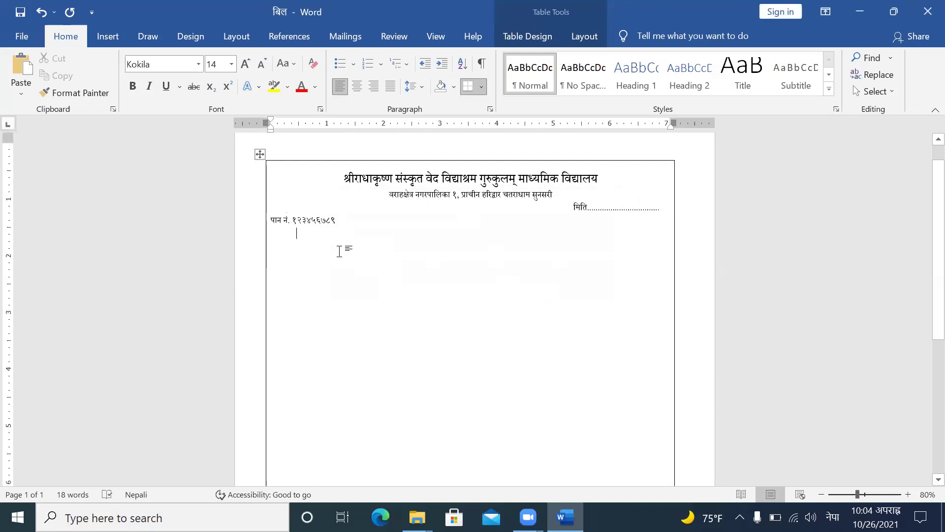
Step: Type the label 'नामः' on the line below पान नं
text(नाम)
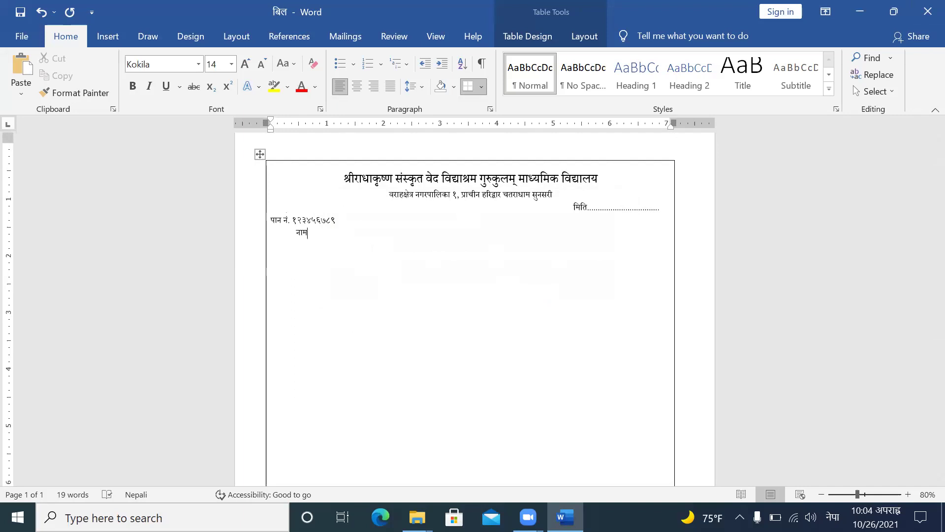
text(ल)
key(BackSpace)
text(ः)
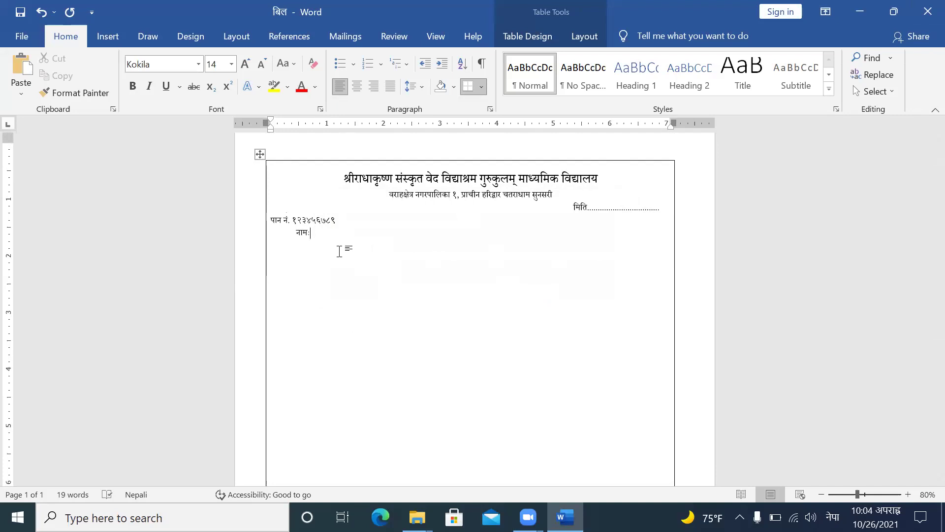